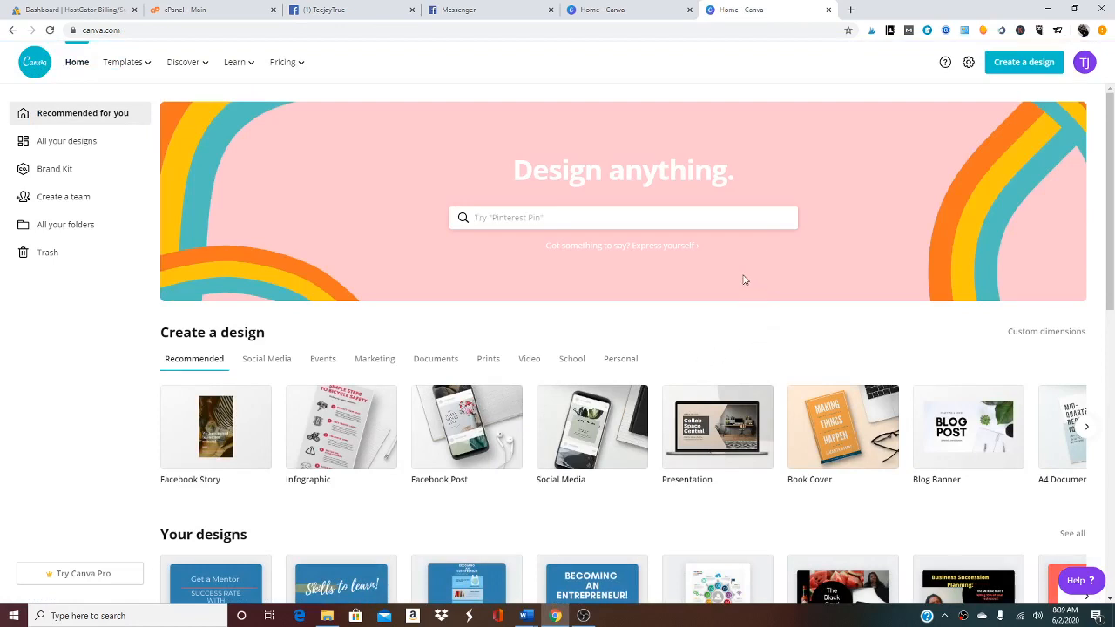
Create a new blank Facebook Story design.
{"action": "left_click", "coordinate": [222, 450]}
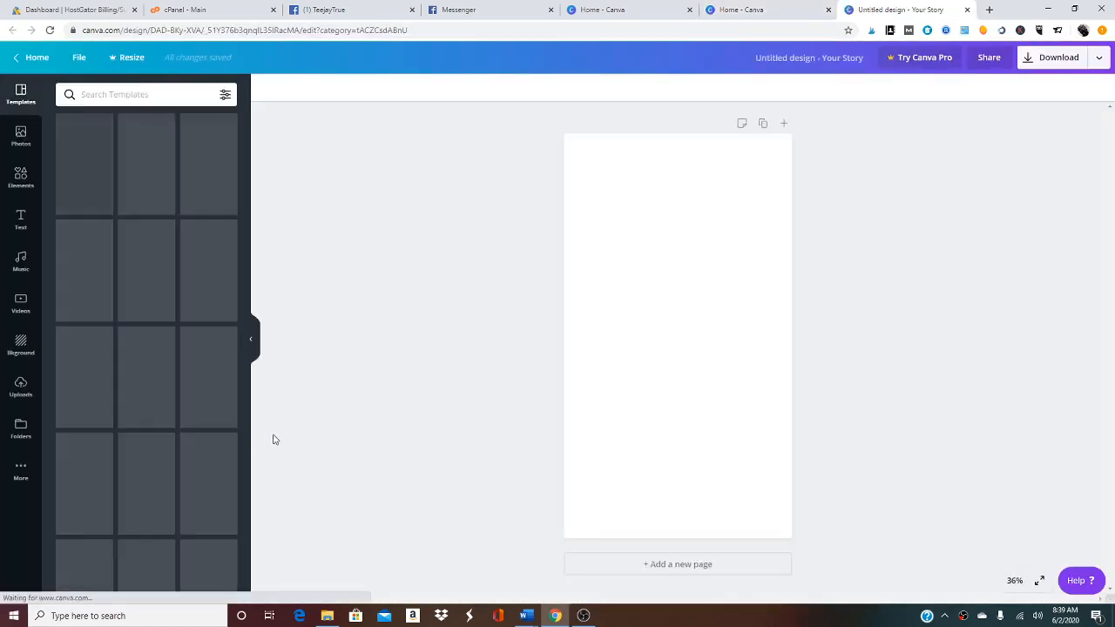
{"action": "left_click", "coordinate": [25, 61]}
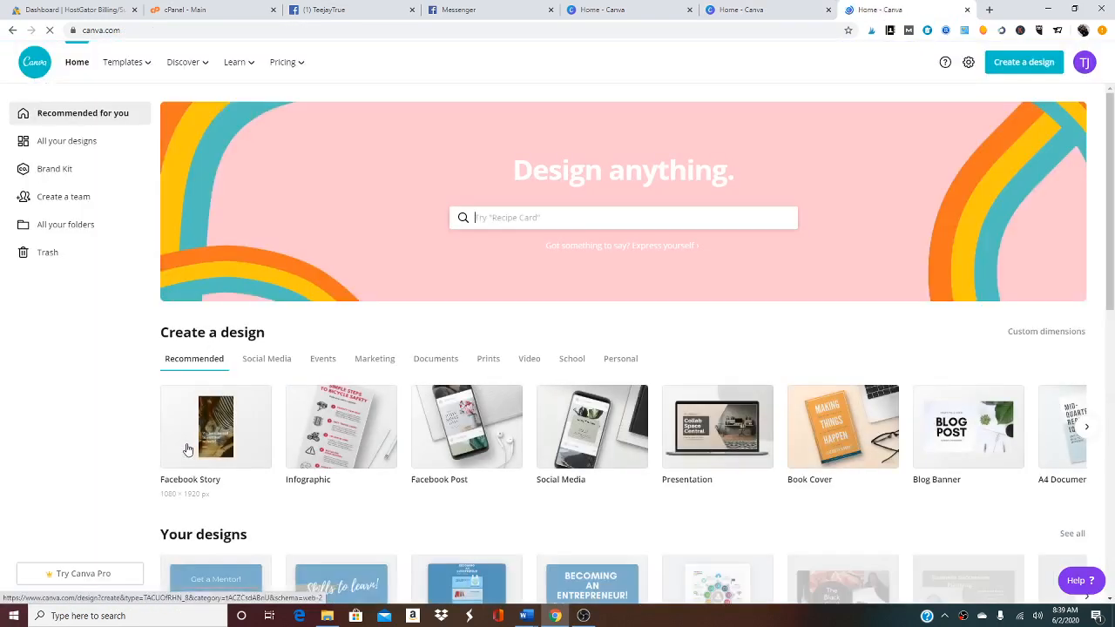
{"action": "left_click", "coordinate": [187, 450]}
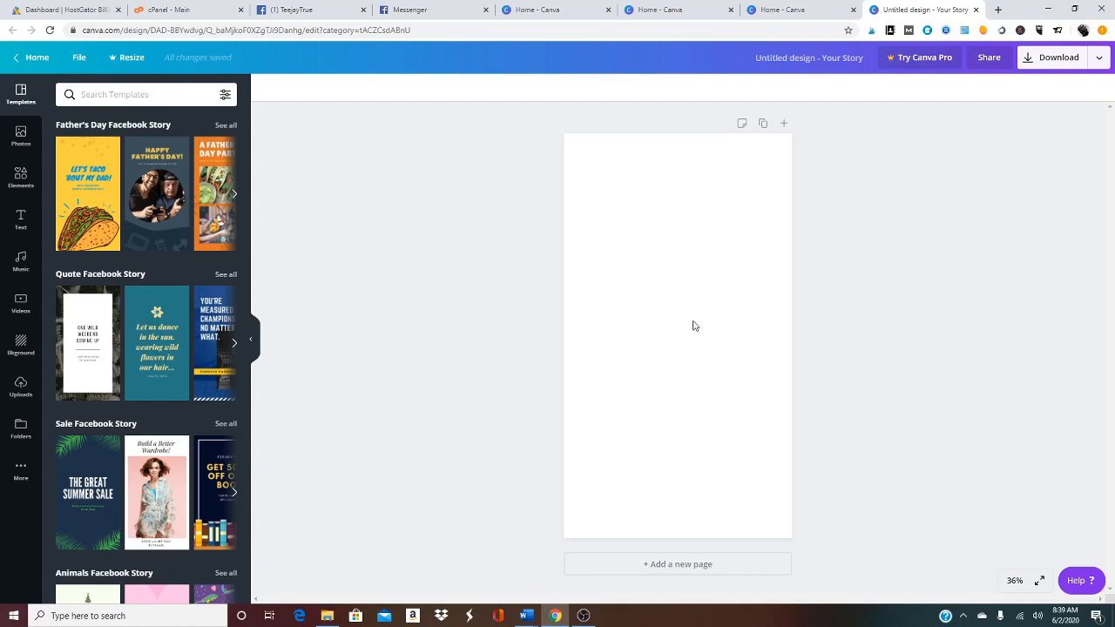
Switch to the AIDA Template document in Word and review its Attention, Interest, Desire/Details and Action lines.
{"action": "mouse_move", "coordinate": [526, 616]}
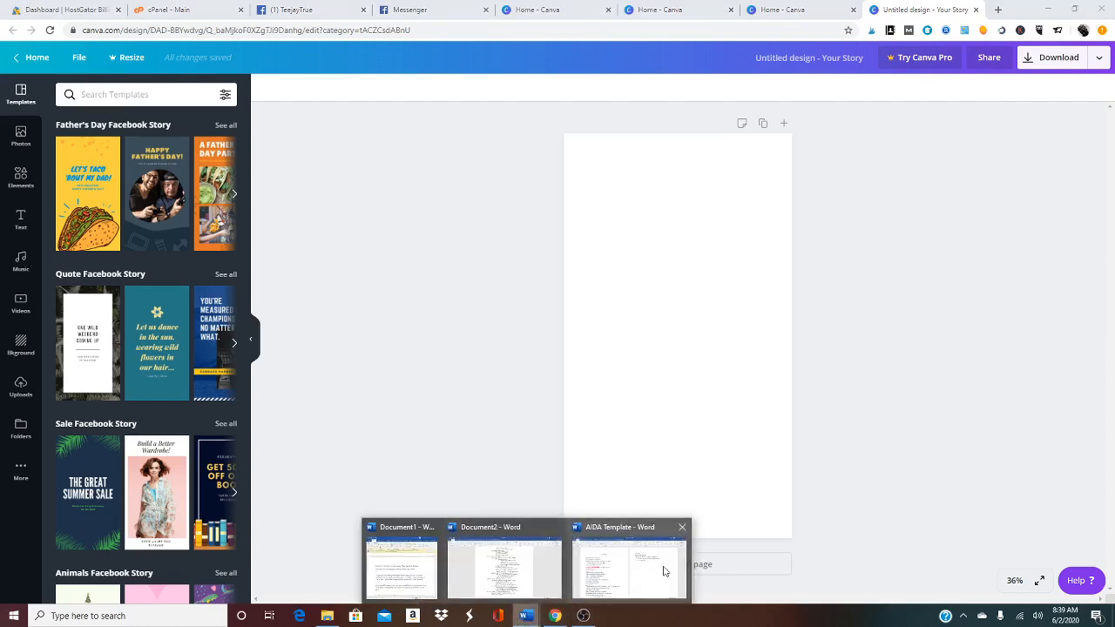
{"action": "left_click", "coordinate": [631, 566]}
{"action": "scroll", "coordinate": [445, 406], "scroll_direction": "down", "scroll_amount": 1}
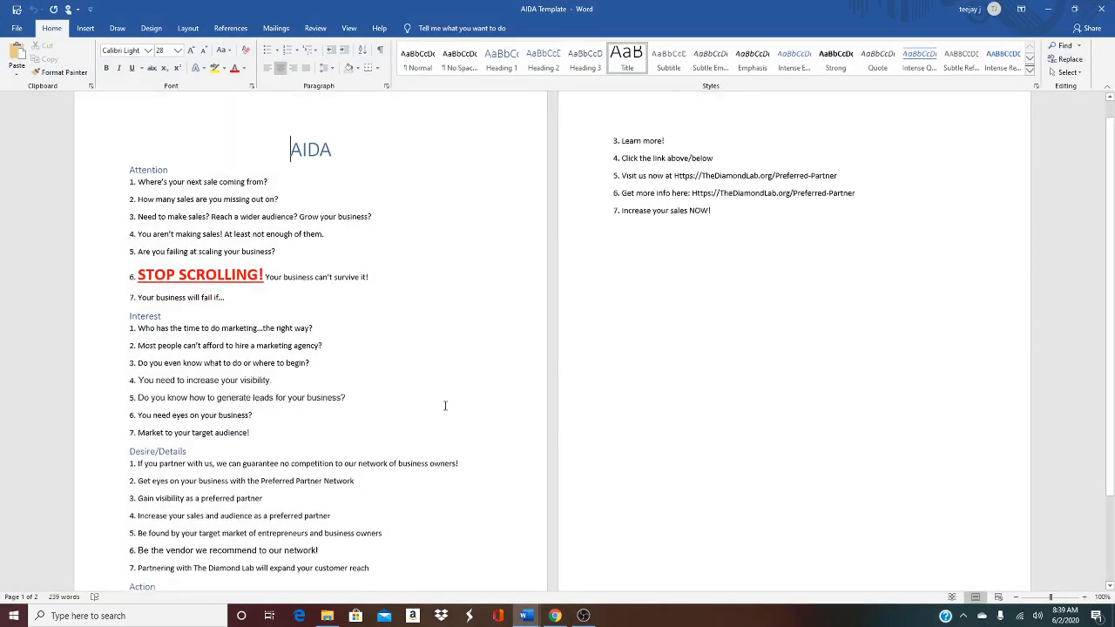
{"action": "scroll", "coordinate": [445, 404], "scroll_direction": "down", "scroll_amount": 3}
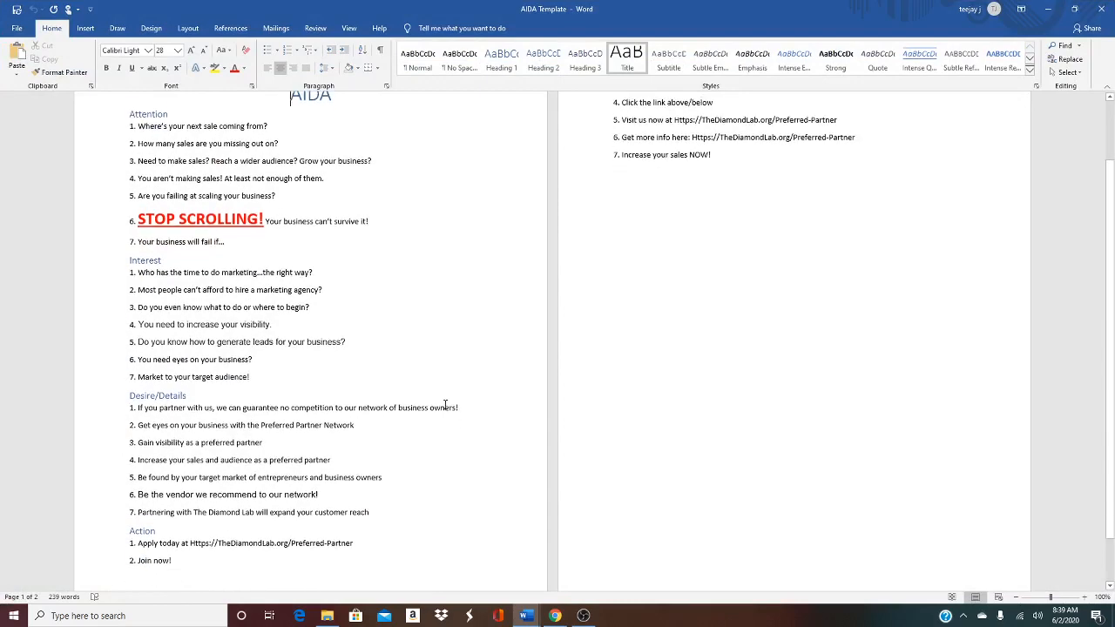
{"action": "scroll", "coordinate": [445, 404], "scroll_direction": "up", "scroll_amount": 7}
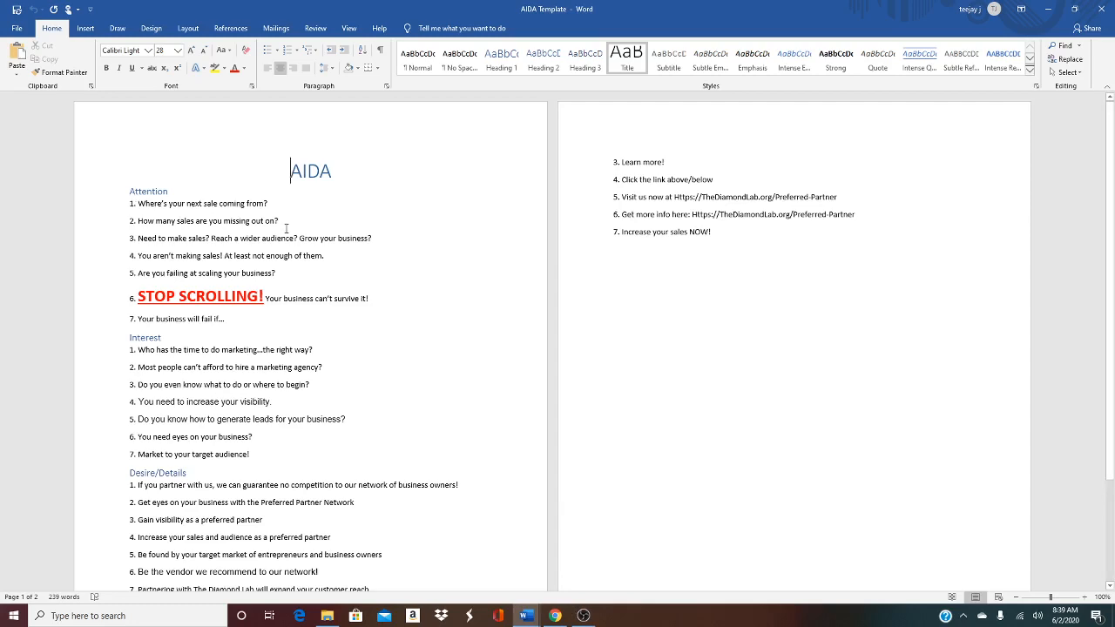
{"action": "scroll", "coordinate": [266, 541], "scroll_direction": "down", "scroll_amount": 3}
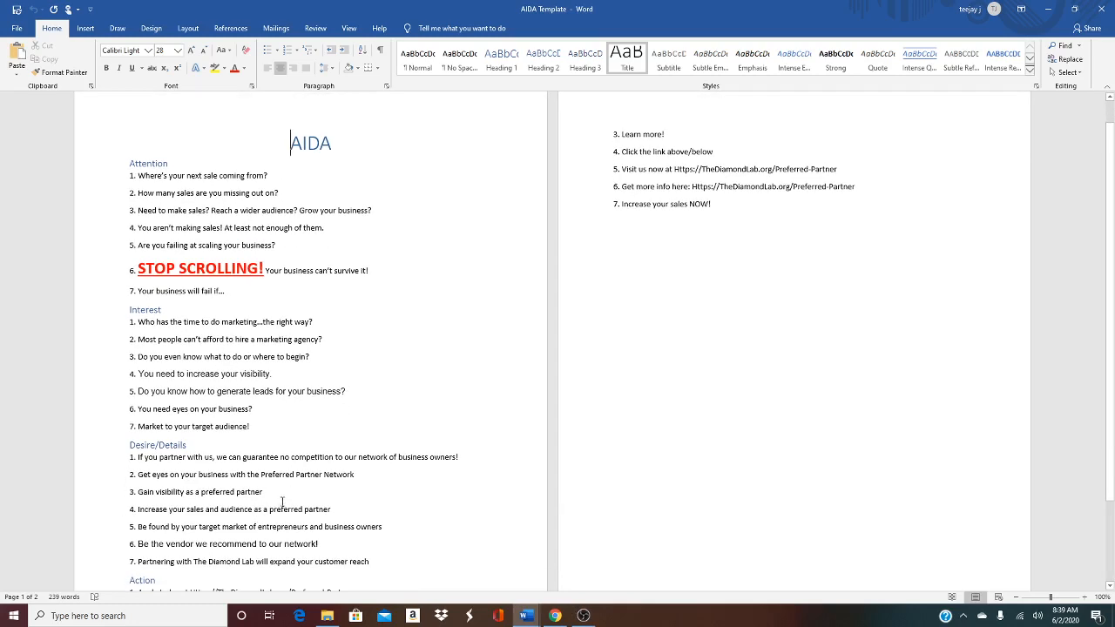
{"action": "scroll", "coordinate": [643, 251], "scroll_direction": "up", "scroll_amount": 3}
{"action": "scroll", "coordinate": [227, 492], "scroll_direction": "down", "scroll_amount": 1}
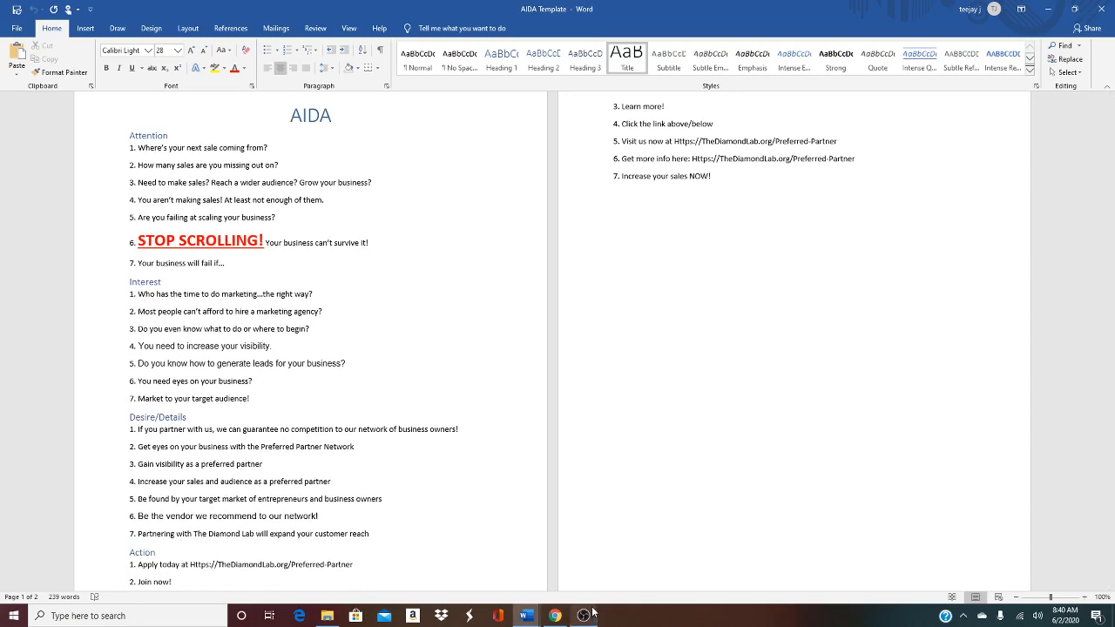
Select the Attention line "STOP SCROLLING! Your business can't survive it!" in the AIDA Template Word document.
{"action": "mouse_move", "coordinate": [595, 612]}
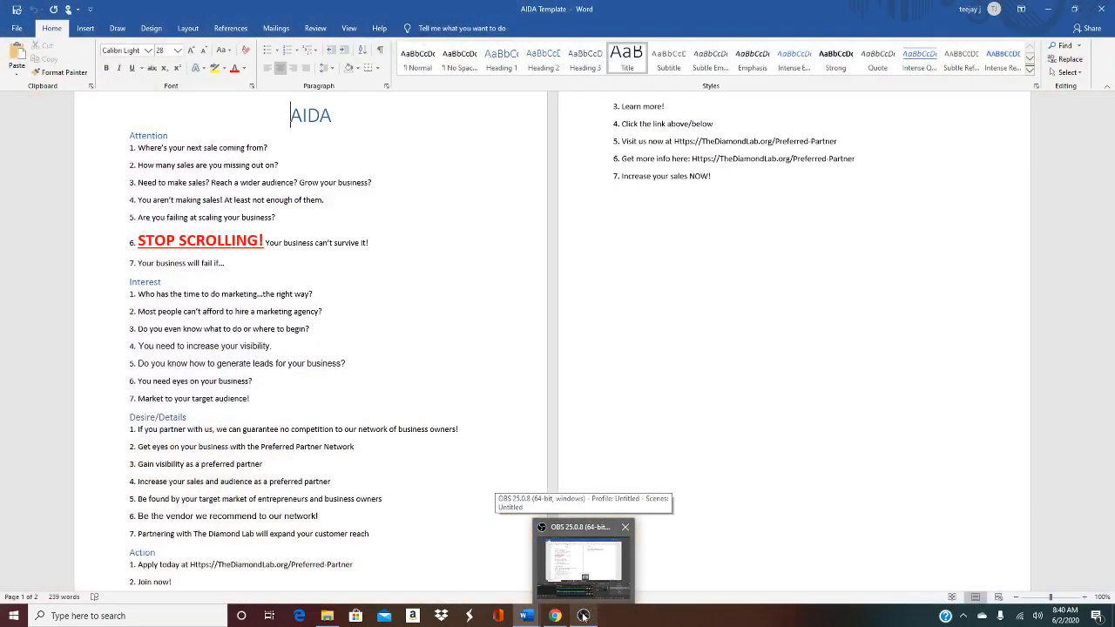
{"action": "mouse_move", "coordinate": [555, 618]}
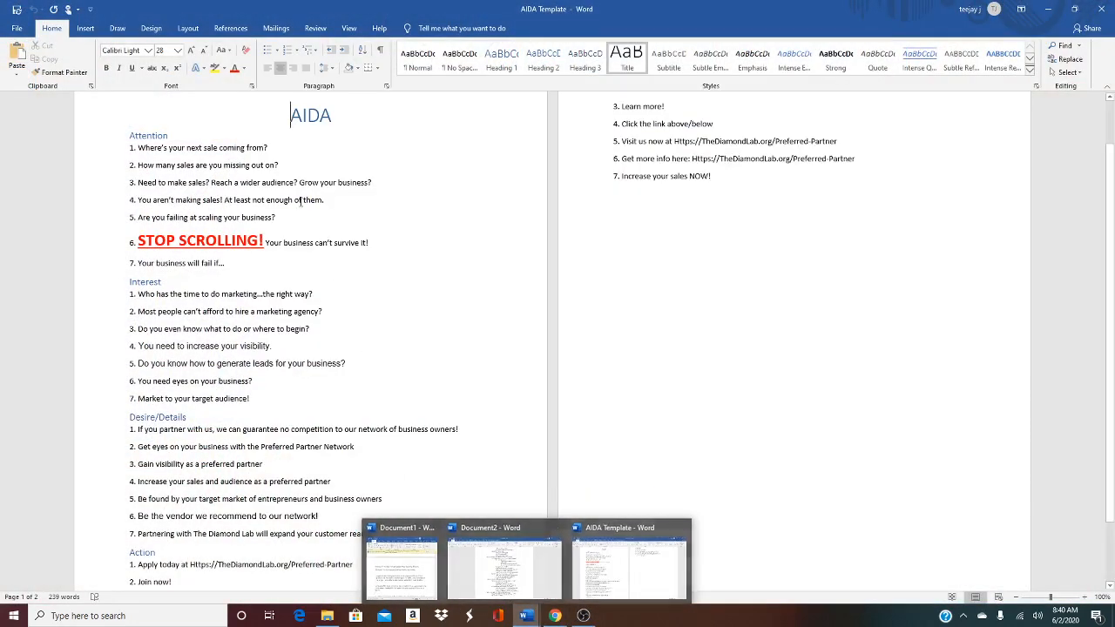
{"action": "left_click", "coordinate": [555, 616]}
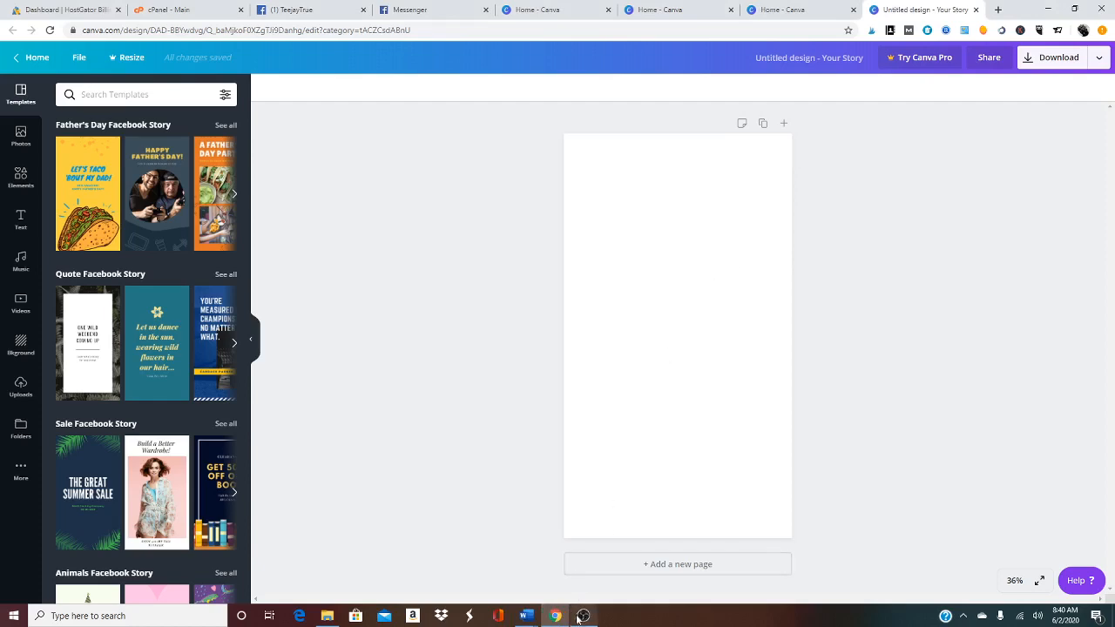
{"action": "mouse_move", "coordinate": [527, 615]}
{"action": "left_click", "coordinate": [600, 570]}
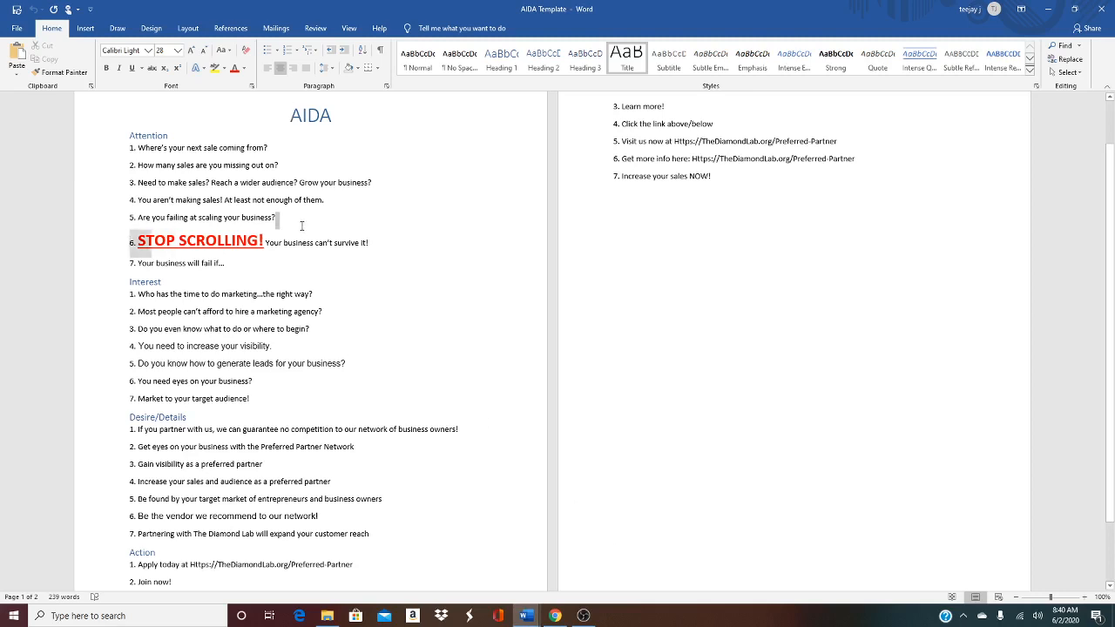
{"action": "left_click_drag", "start_coordinate": [127, 241], "coordinate": [399, 243]}
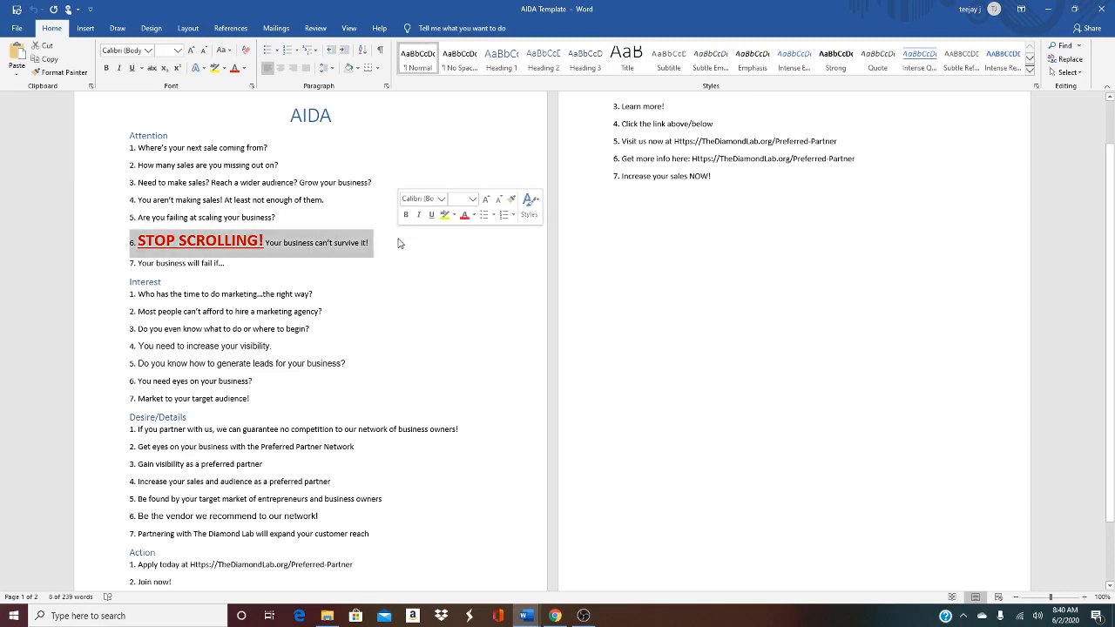
Switch to Chrome, open unsplash.com in a new tab and search its photos for "stop".
{"action": "left_click", "coordinate": [555, 615]}
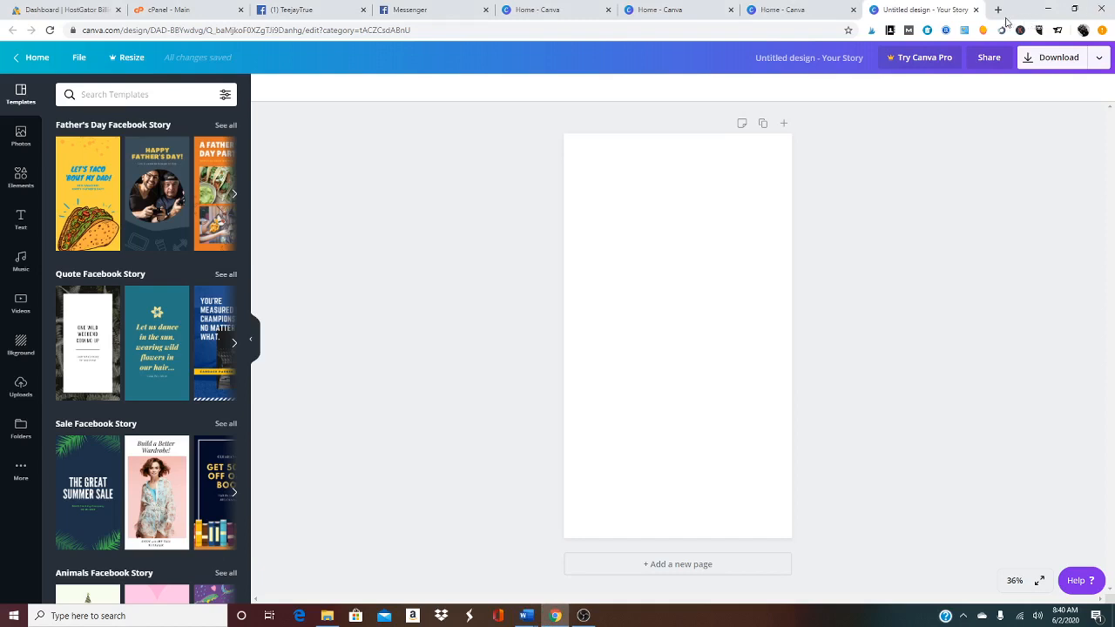
{"action": "left_click", "coordinate": [998, 10]}
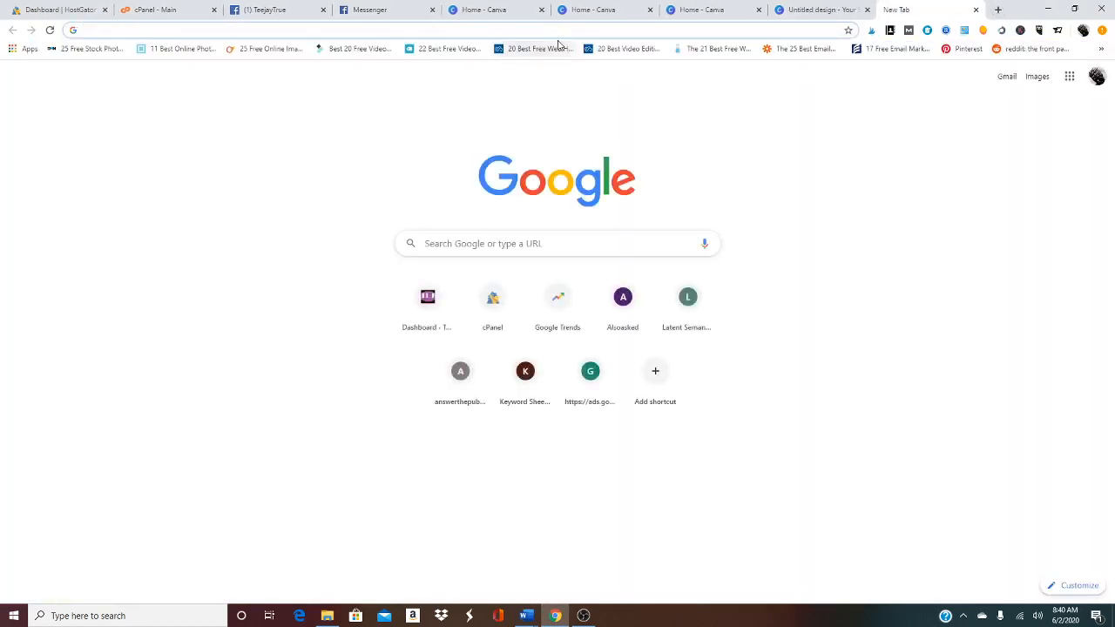
{"action": "type", "text": "unspla"}
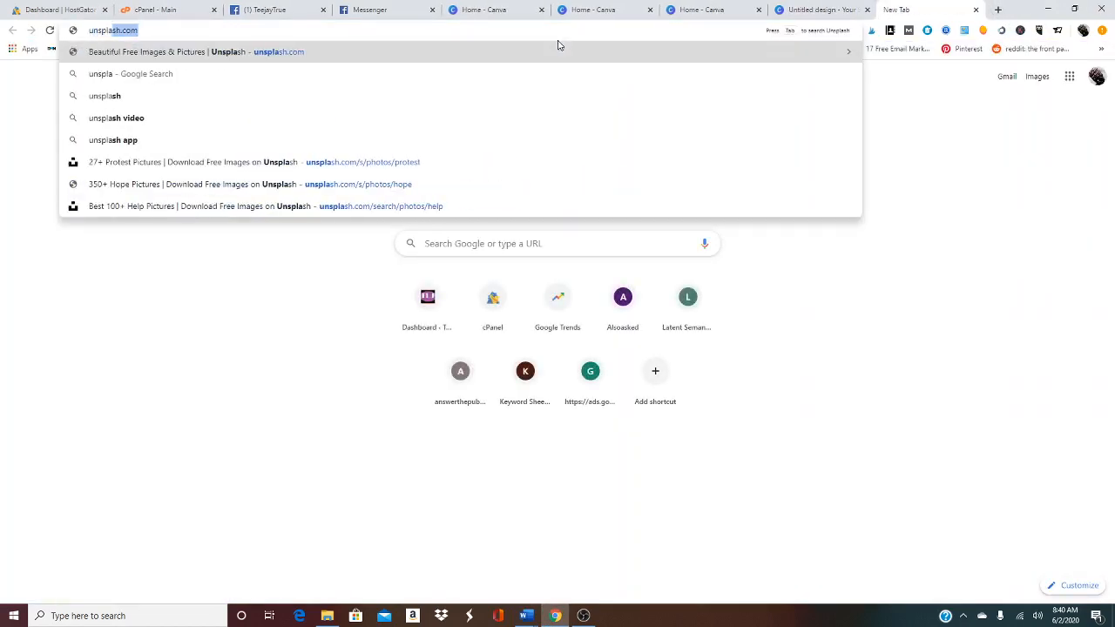
{"action": "left_click", "coordinate": [269, 54]}
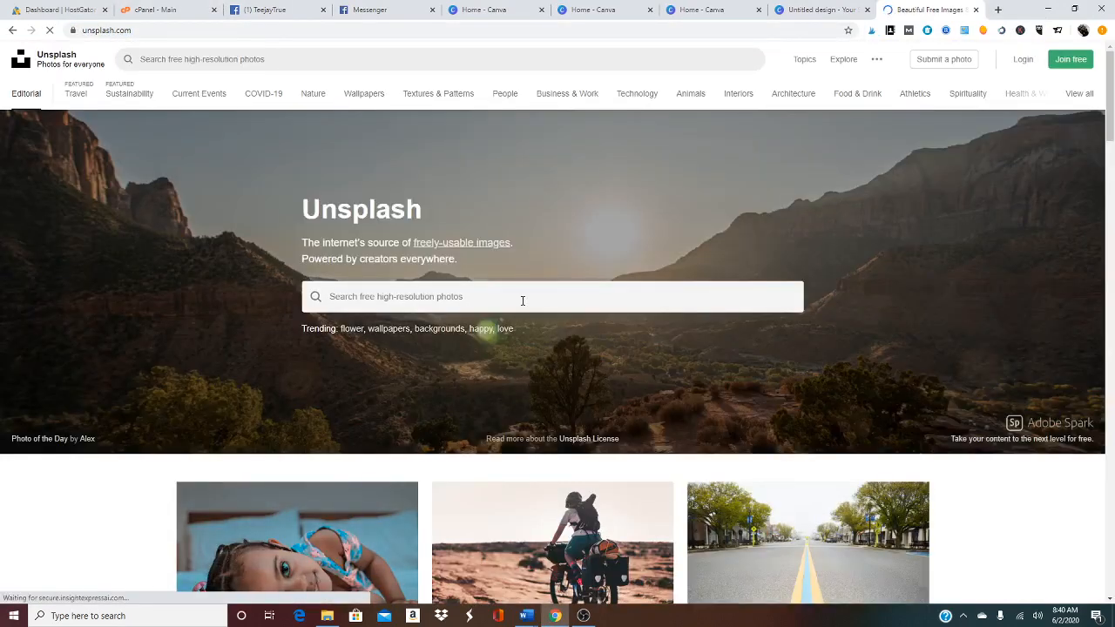
{"action": "left_click", "coordinate": [522, 301]}
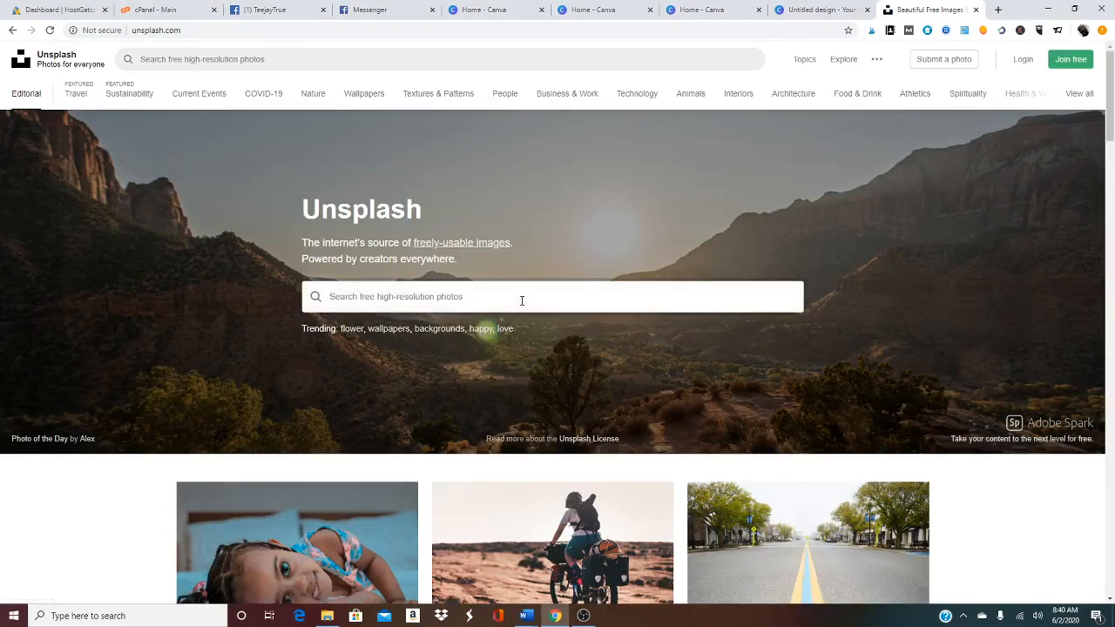
{"action": "type", "text": "stop"}
{"action": "key", "text": "Return"}
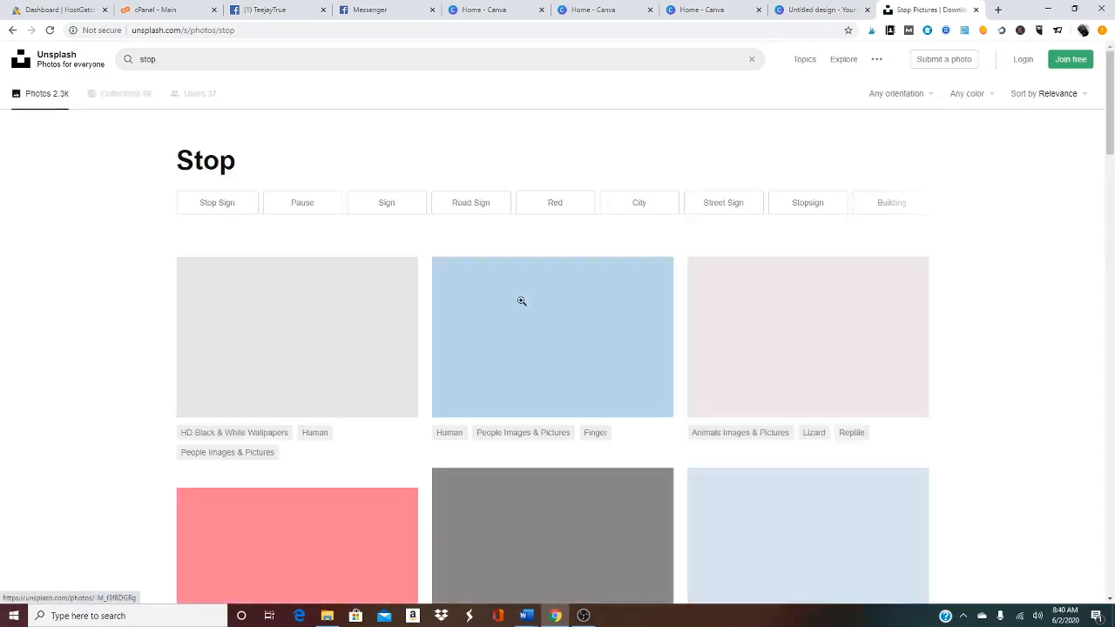
Download the photo of a person walking past an upside-down STOP pavement marking and copy its photo credit.
{"action": "scroll", "coordinate": [785, 381], "scroll_direction": "down", "scroll_amount": 3}
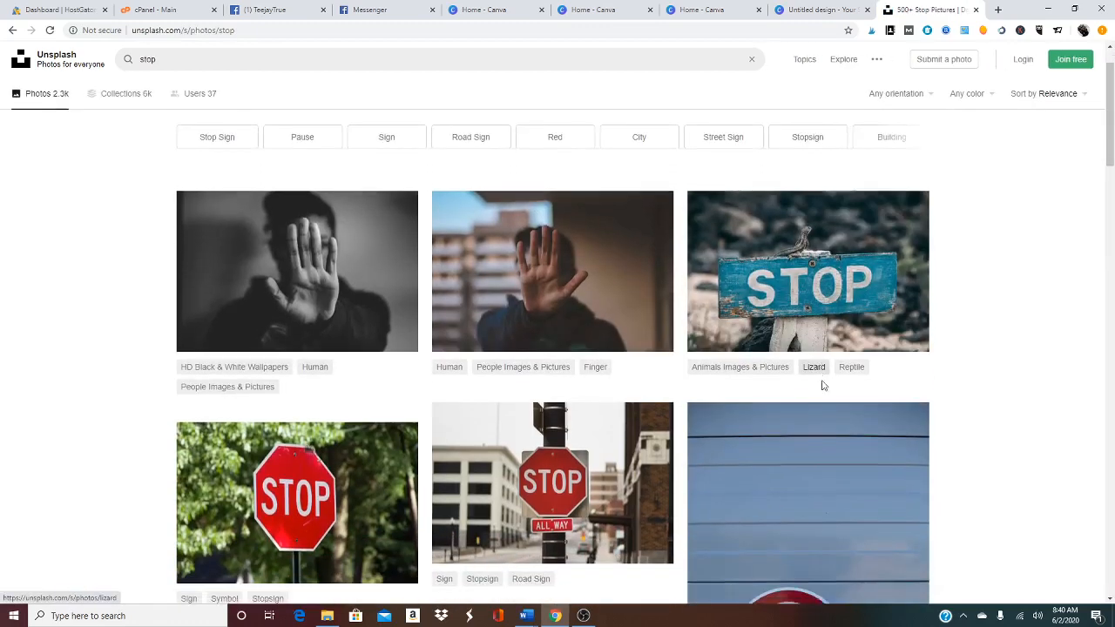
{"action": "scroll", "coordinate": [827, 377], "scroll_direction": "down", "scroll_amount": 4}
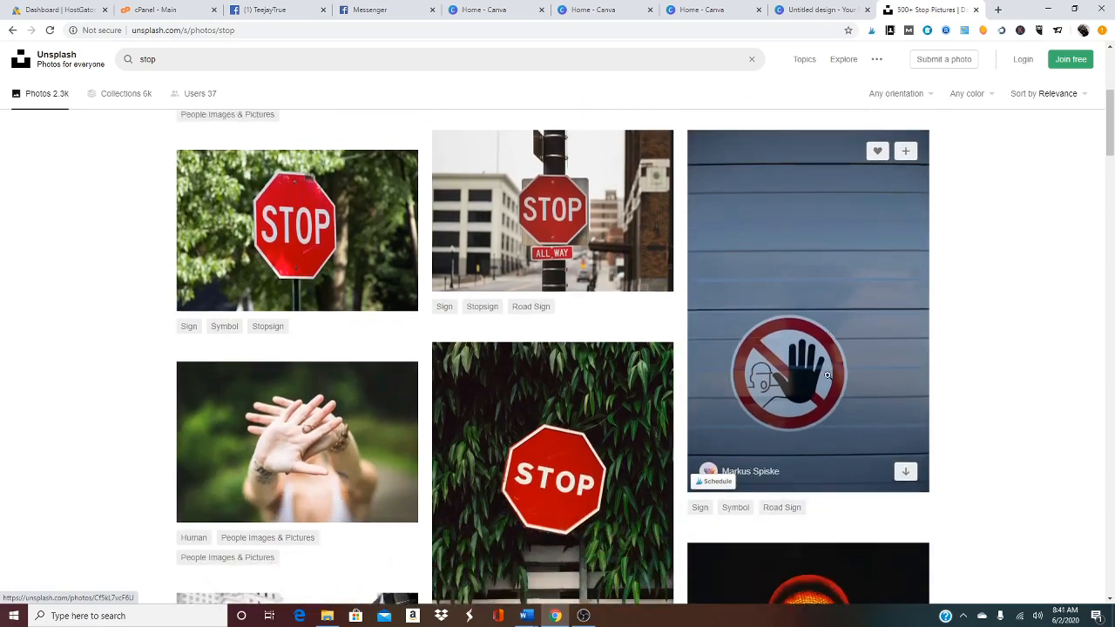
{"action": "scroll", "coordinate": [827, 376], "scroll_direction": "down", "scroll_amount": 5}
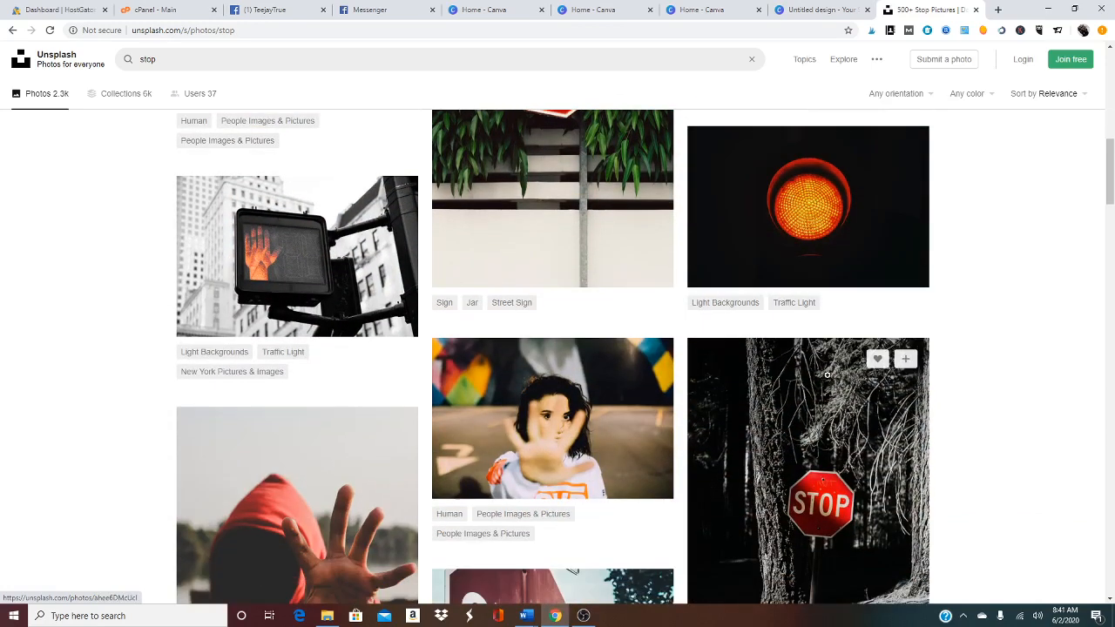
{"action": "scroll", "coordinate": [828, 376], "scroll_direction": "down", "scroll_amount": 2}
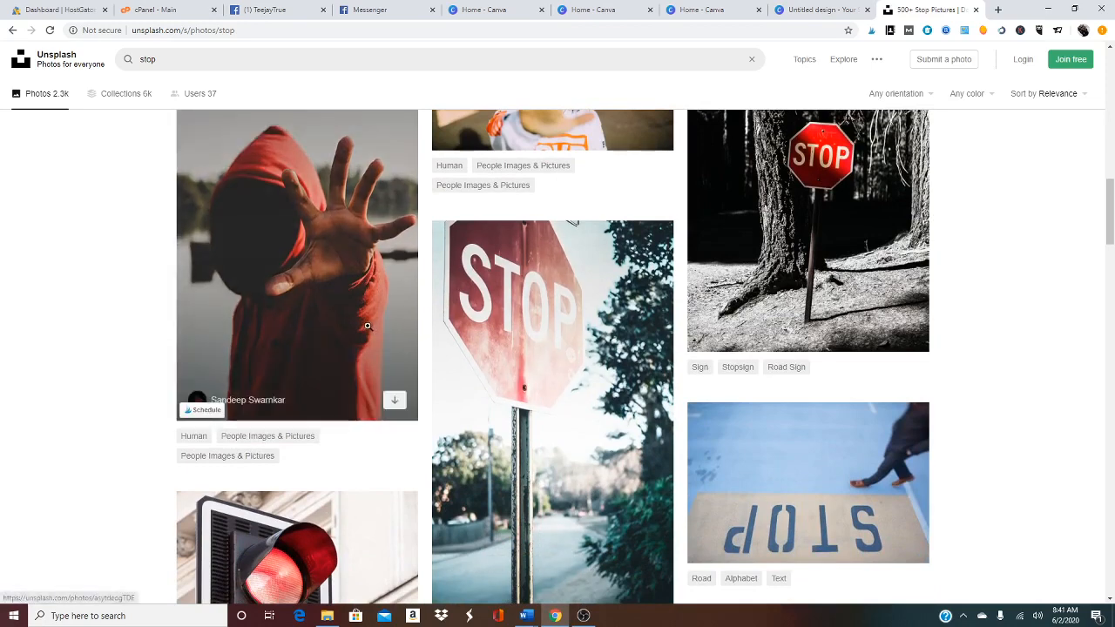
{"action": "scroll", "coordinate": [366, 326], "scroll_direction": "down", "scroll_amount": 2}
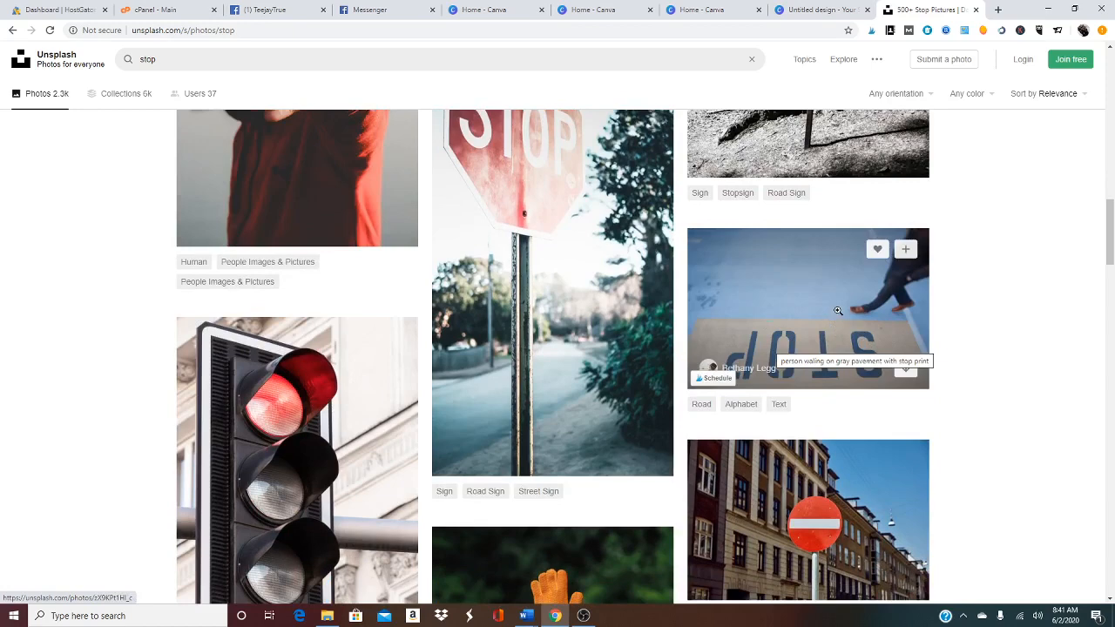
{"action": "scroll", "coordinate": [753, 302], "scroll_direction": "down", "scroll_amount": 4}
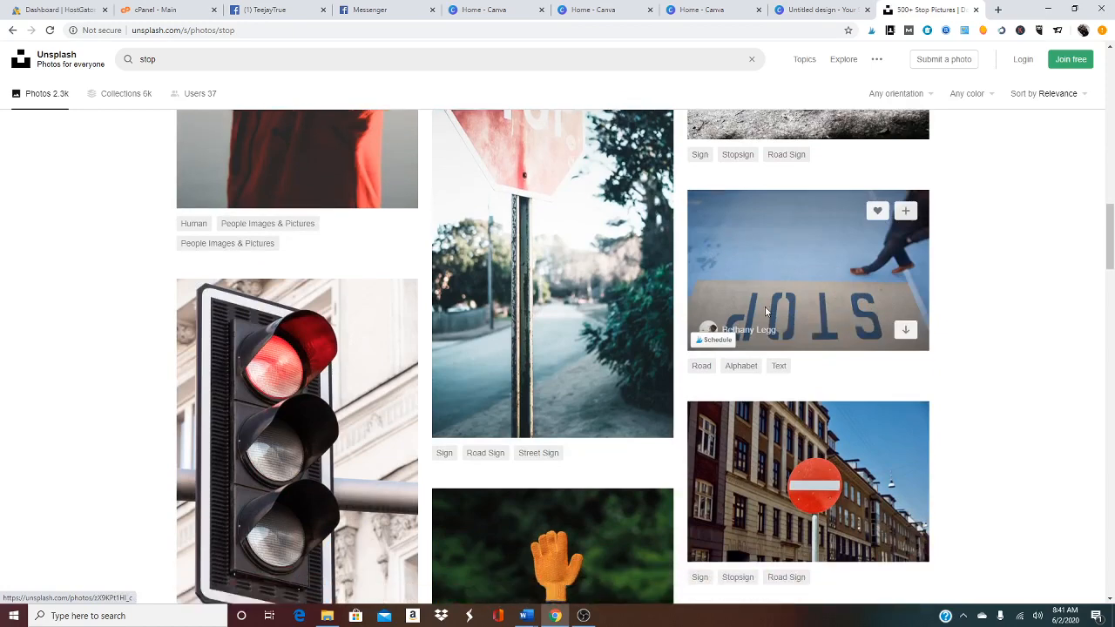
{"action": "scroll", "coordinate": [767, 310], "scroll_direction": "down", "scroll_amount": 7}
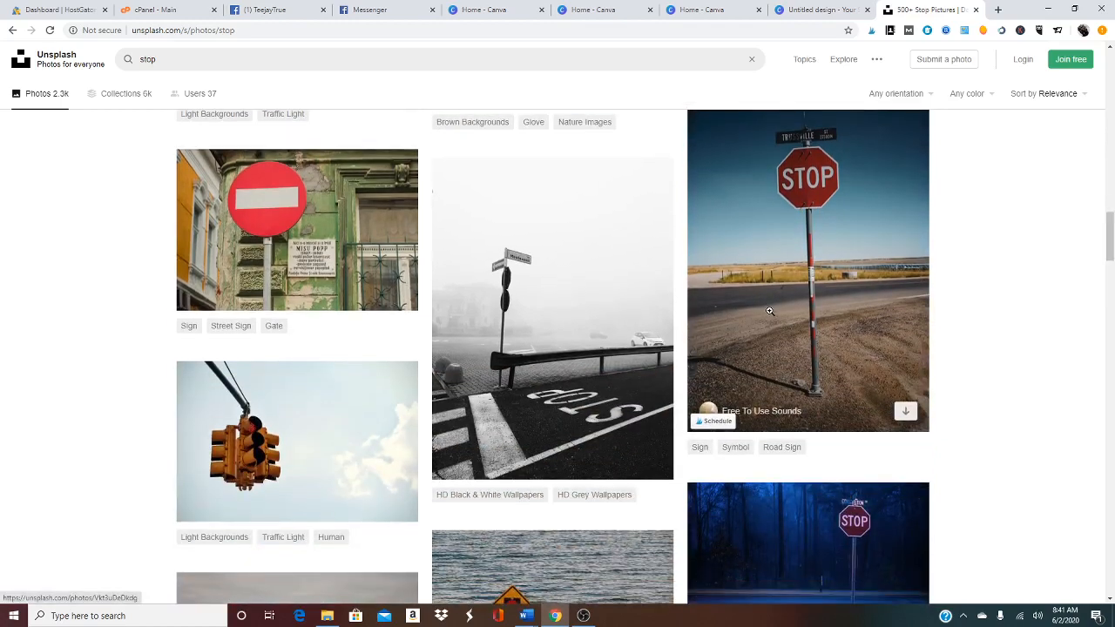
{"action": "scroll", "coordinate": [771, 316], "scroll_direction": "up", "scroll_amount": 10}
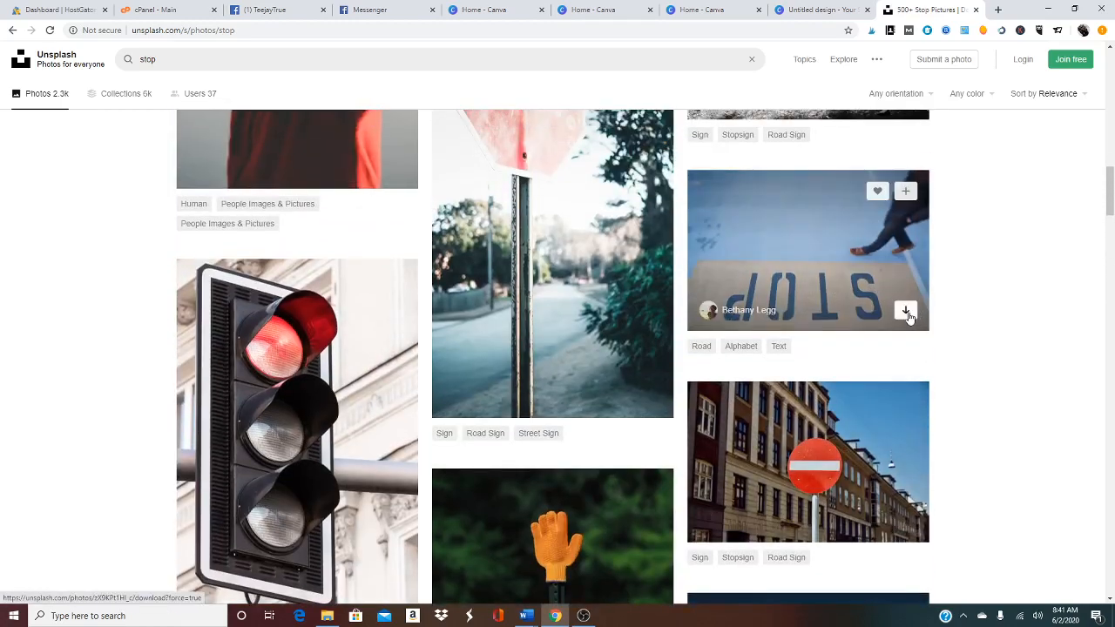
{"action": "left_click", "coordinate": [907, 312]}
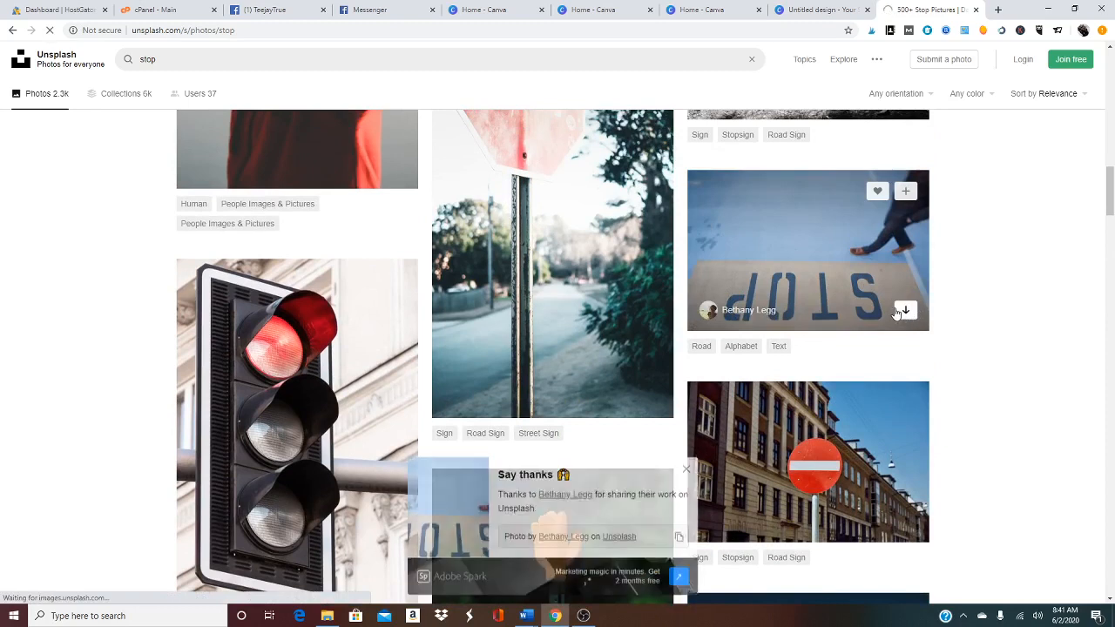
{"action": "left_click", "coordinate": [677, 534]}
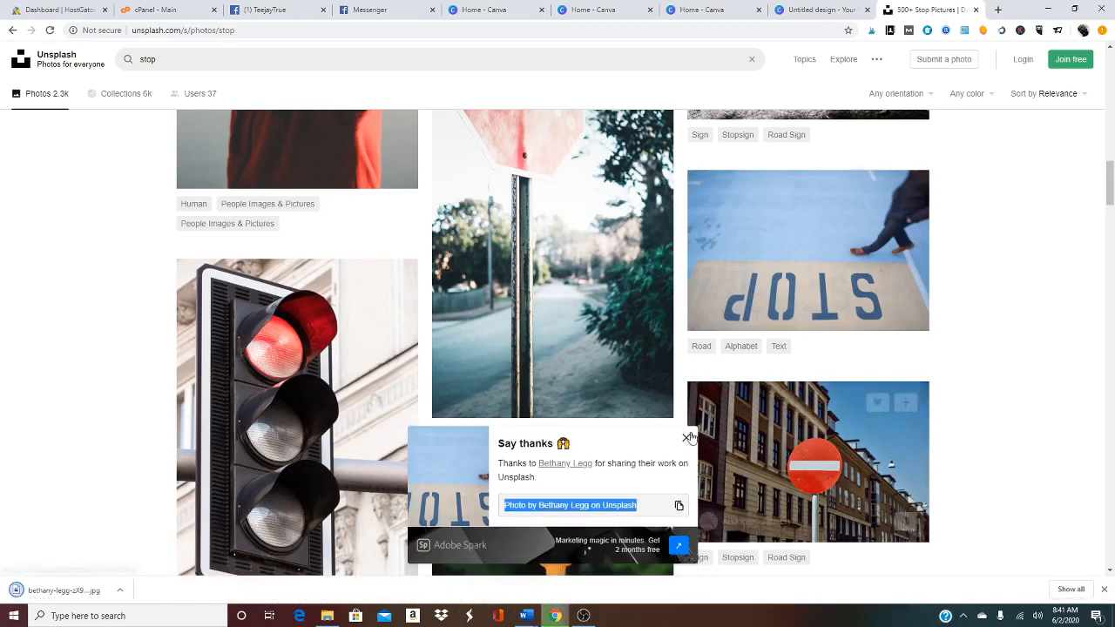
{"action": "left_click", "coordinate": [687, 438]}
Download the photo of the weathered blue wooden STOP sign with a lizard on it.
{"action": "scroll", "coordinate": [688, 432], "scroll_direction": "up", "scroll_amount": 5}
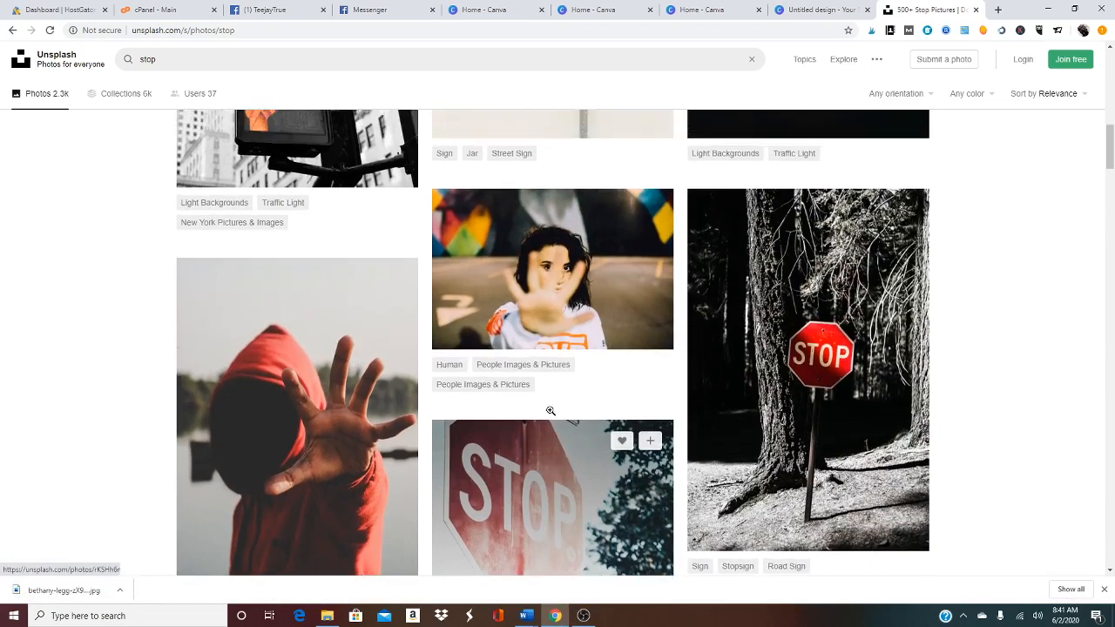
{"action": "scroll", "coordinate": [523, 424], "scroll_direction": "up", "scroll_amount": 10}
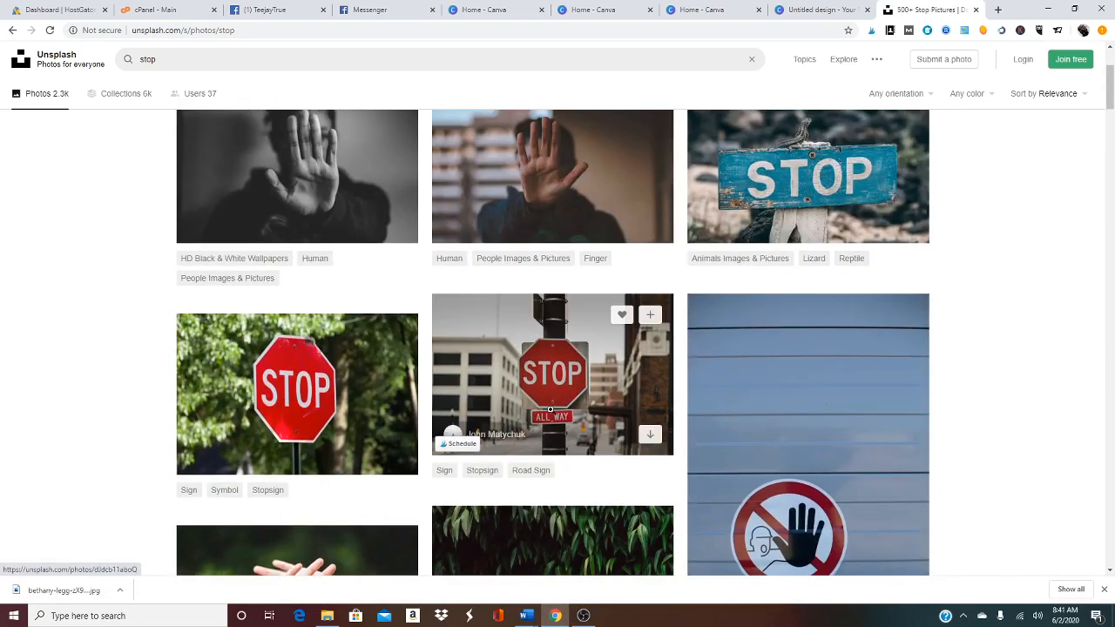
{"action": "scroll", "coordinate": [549, 409], "scroll_direction": "up", "scroll_amount": 2}
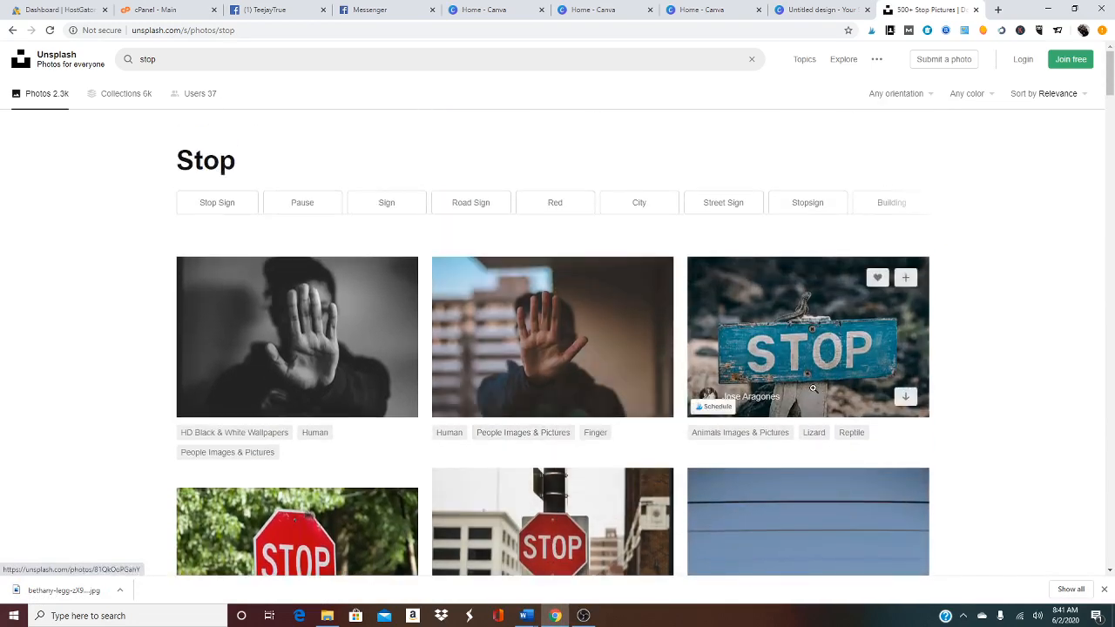
{"action": "left_click", "coordinate": [906, 398]}
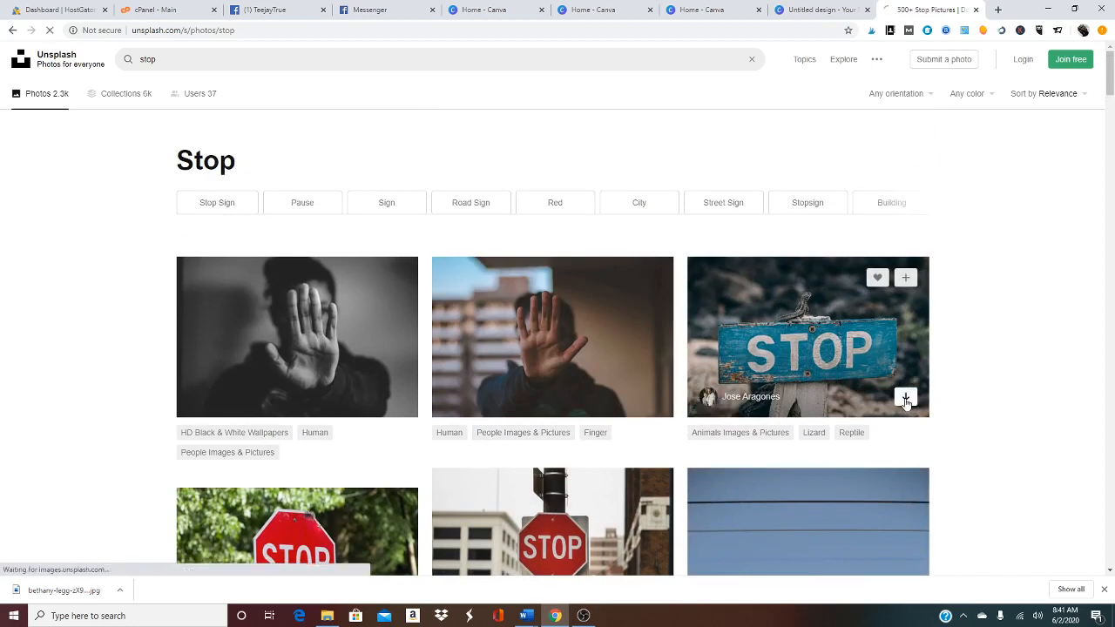
{"action": "scroll", "coordinate": [689, 448], "scroll_direction": "down", "scroll_amount": 2}
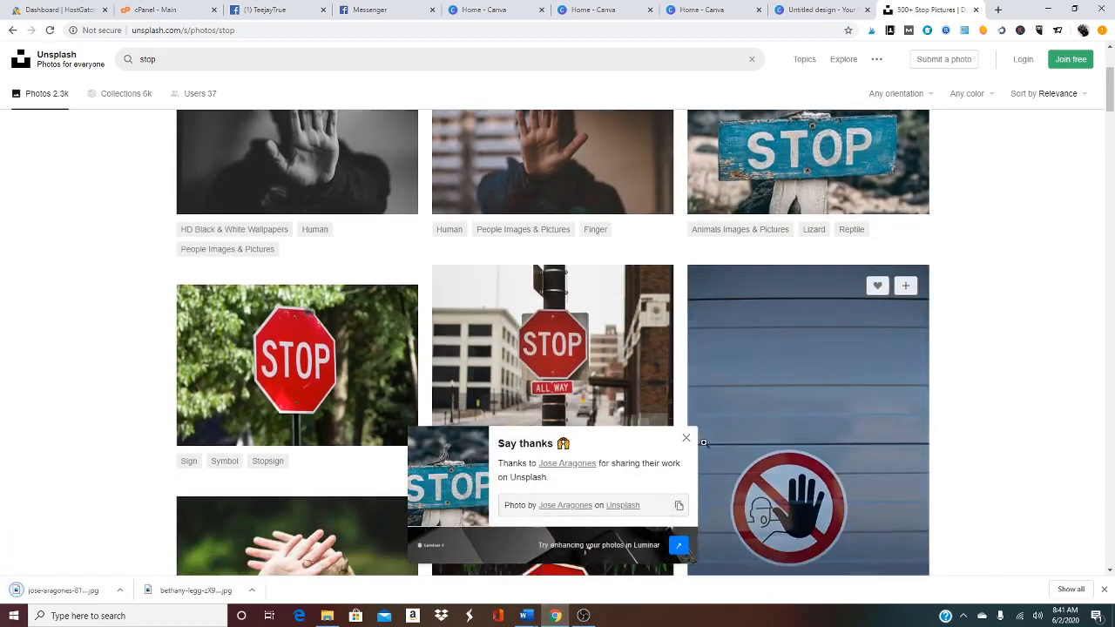
Download the photo of the person in a red hoodie reaching a hand toward the camera.
{"action": "scroll", "coordinate": [703, 443], "scroll_direction": "down", "scroll_amount": 2}
{"action": "scroll", "coordinate": [723, 414], "scroll_direction": "down", "scroll_amount": 3}
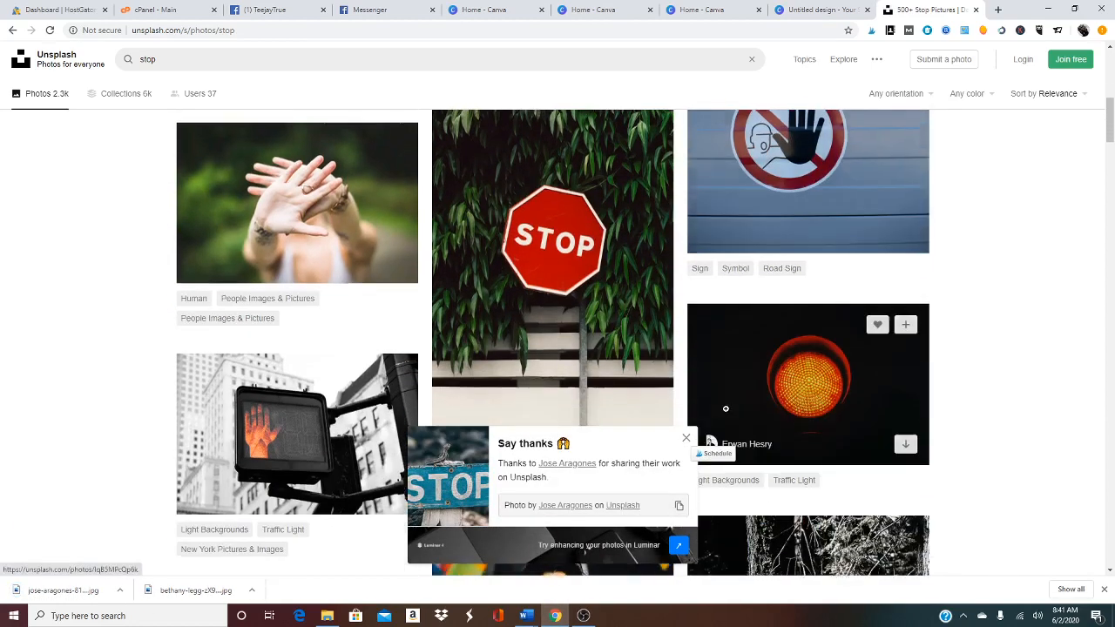
{"action": "scroll", "coordinate": [725, 408], "scroll_direction": "down", "scroll_amount": 5}
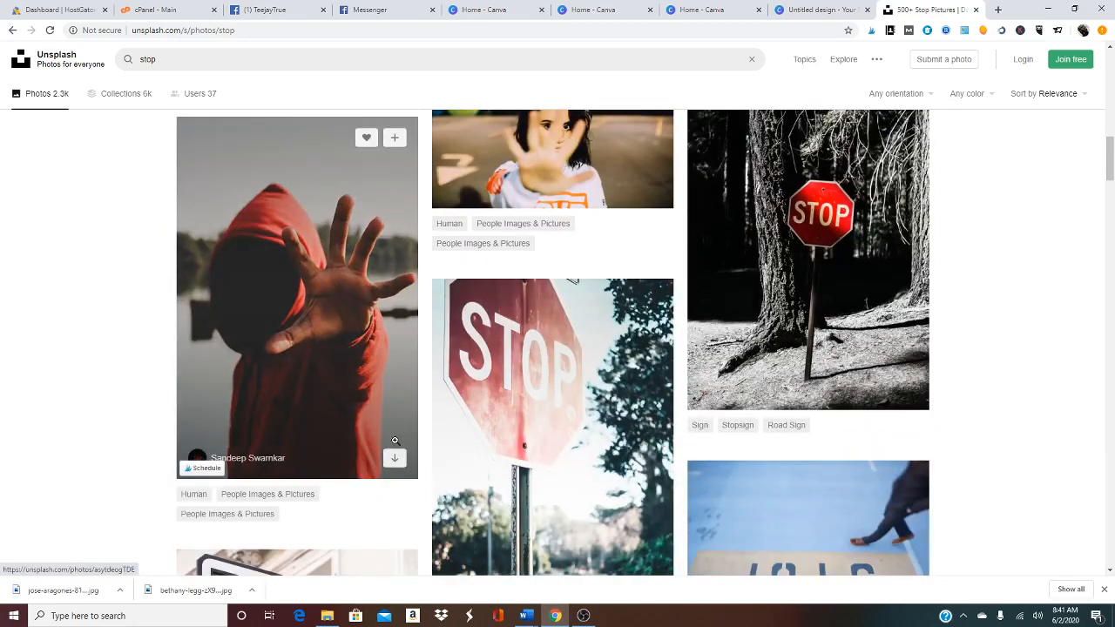
{"action": "left_click", "coordinate": [395, 457]}
Download the photo of the red STOP sign in front of dense green foliage.
{"action": "scroll", "coordinate": [606, 402], "scroll_direction": "up", "scroll_amount": 2}
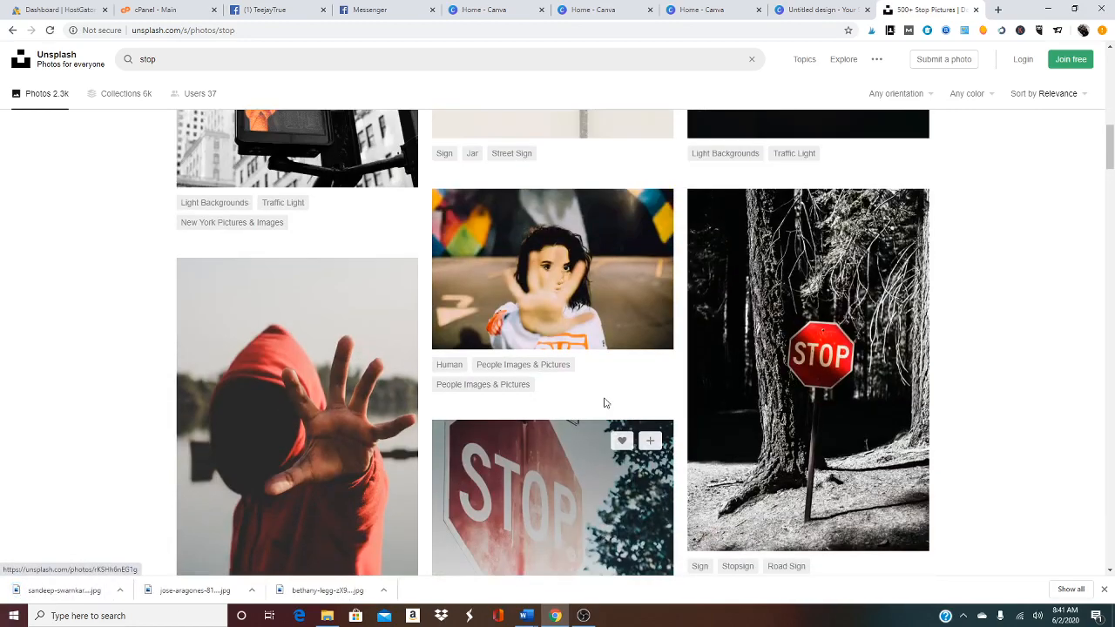
{"action": "scroll", "coordinate": [606, 402], "scroll_direction": "up", "scroll_amount": 5}
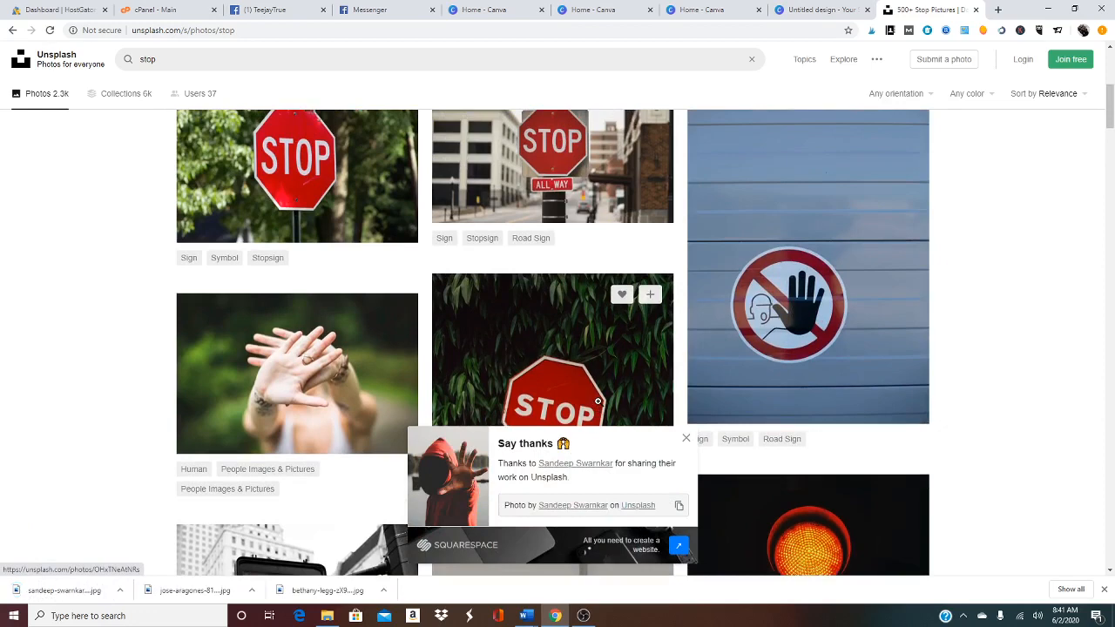
{"action": "scroll", "coordinate": [598, 401], "scroll_direction": "up", "scroll_amount": 1}
{"action": "scroll", "coordinate": [599, 397], "scroll_direction": "down", "scroll_amount": 4}
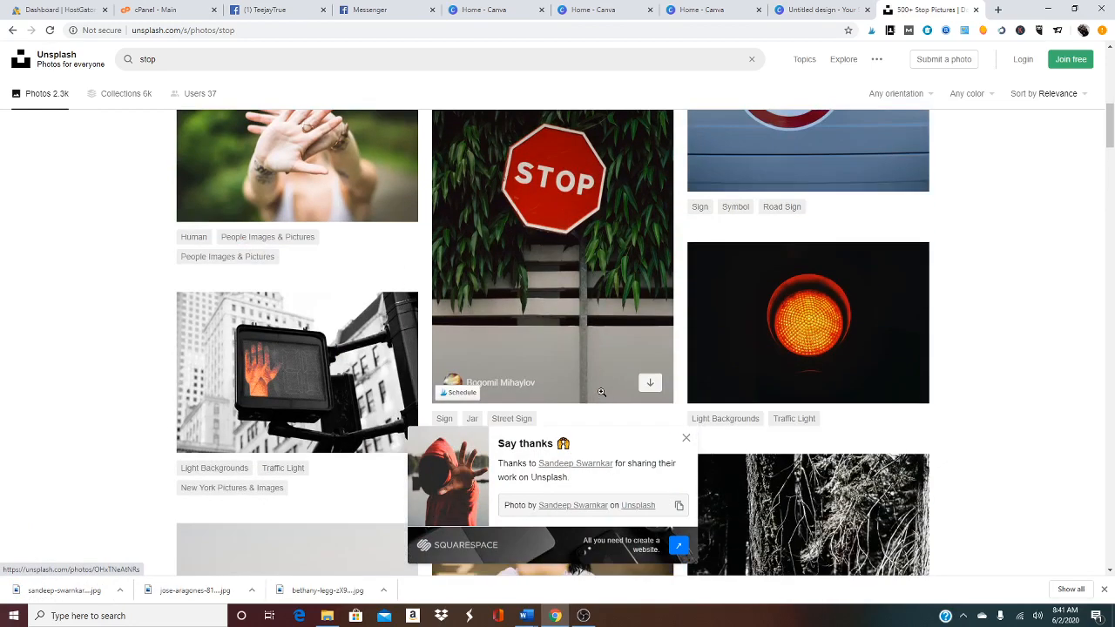
{"action": "left_click", "coordinate": [651, 384]}
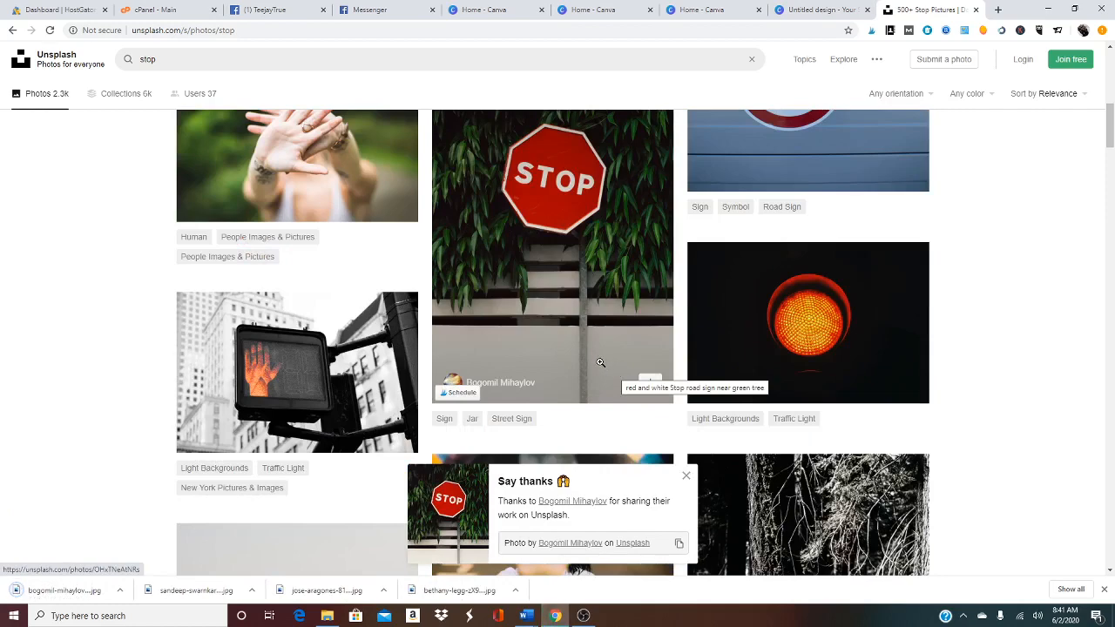
{"action": "scroll", "coordinate": [556, 364], "scroll_direction": "up", "scroll_amount": 1}
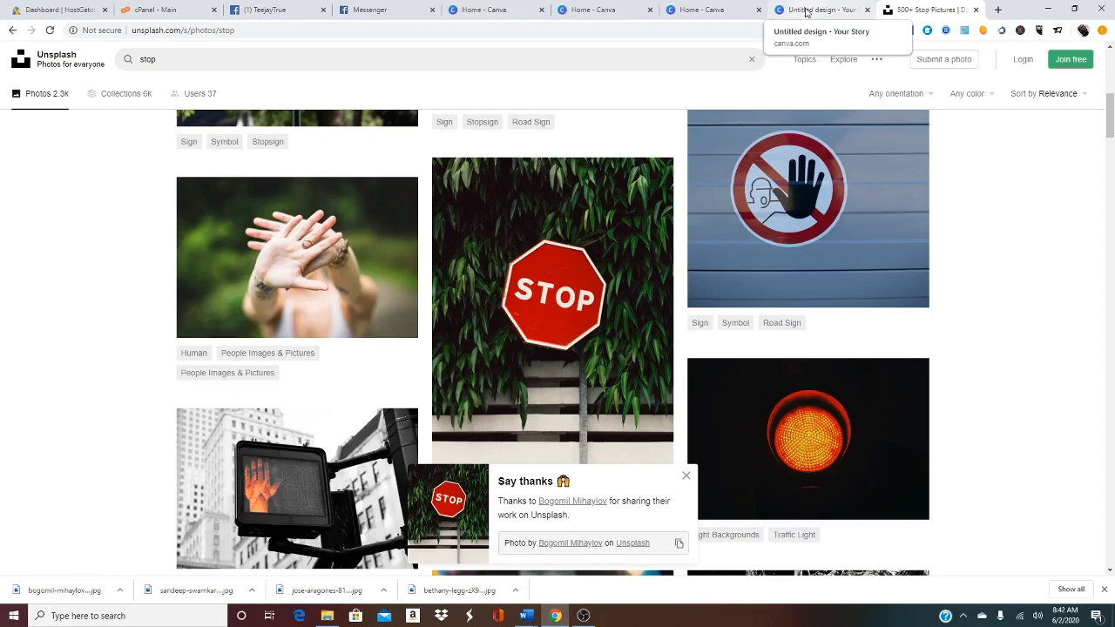
Switch to the Canva story design and upload the four stop-themed Unsplash photos from the Downloads folder.
{"action": "left_click", "coordinate": [806, 12]}
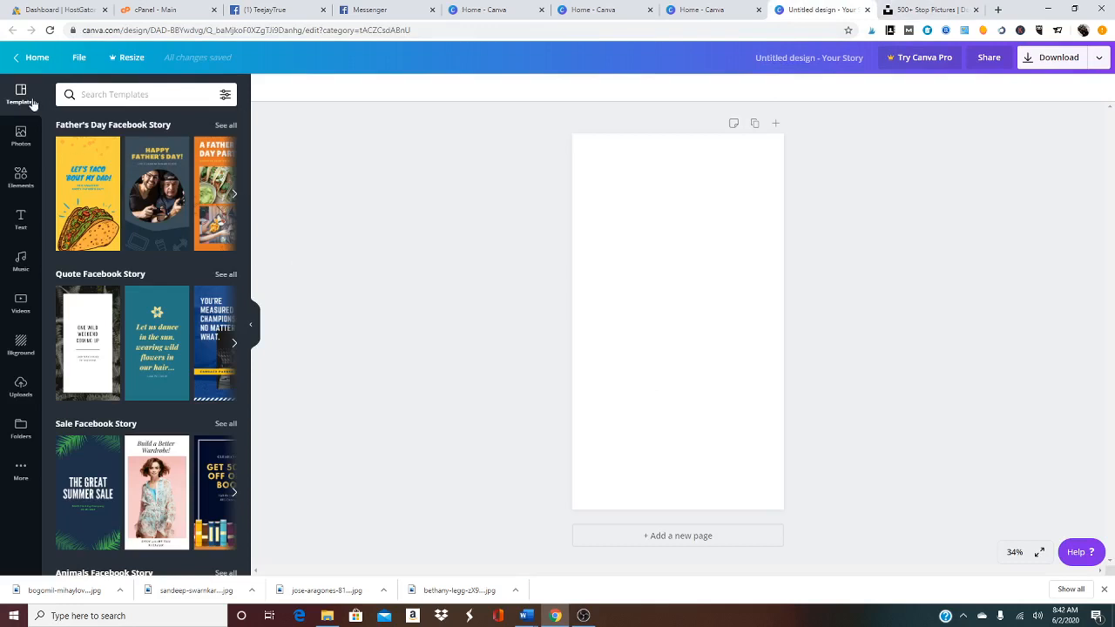
{"action": "left_click", "coordinate": [15, 394]}
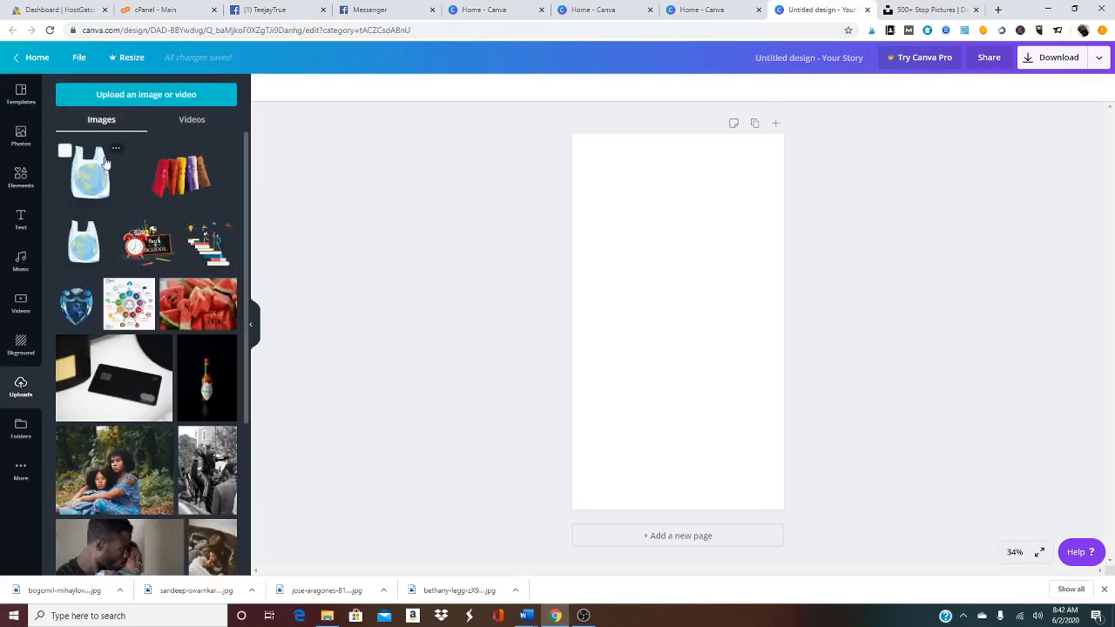
{"action": "left_click", "coordinate": [140, 97]}
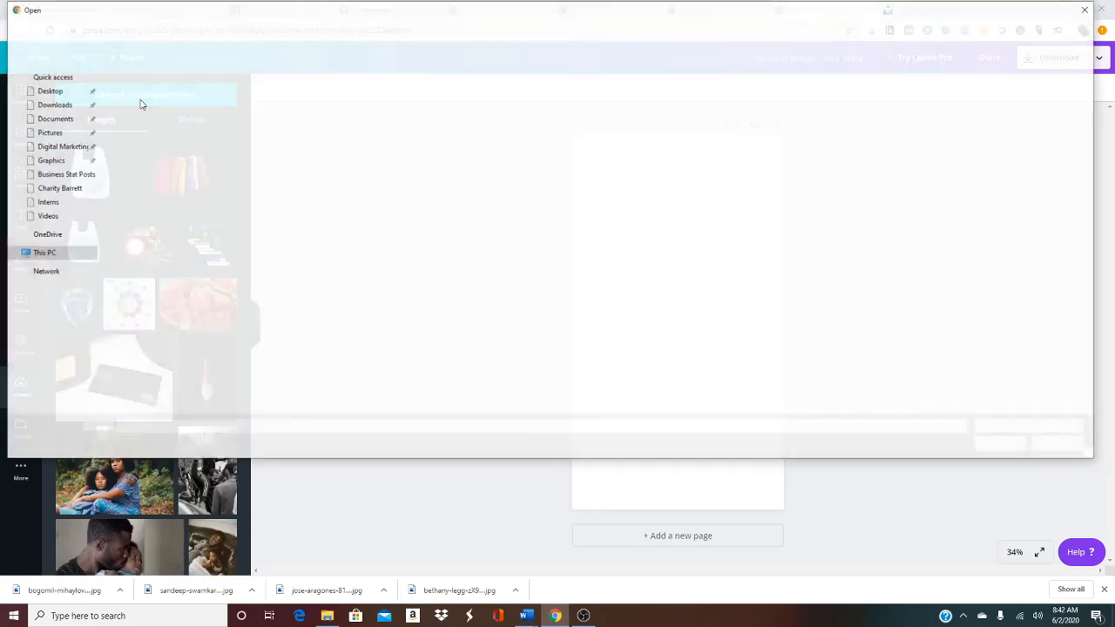
{"action": "left_click", "coordinate": [52, 105]}
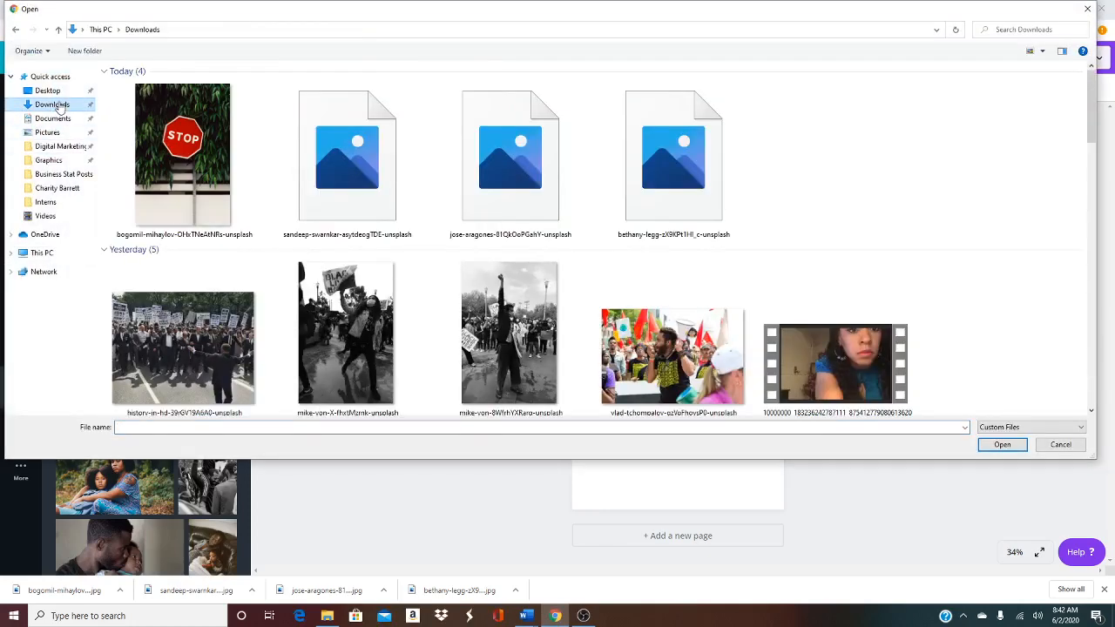
{"action": "left_click", "coordinate": [243, 166]}
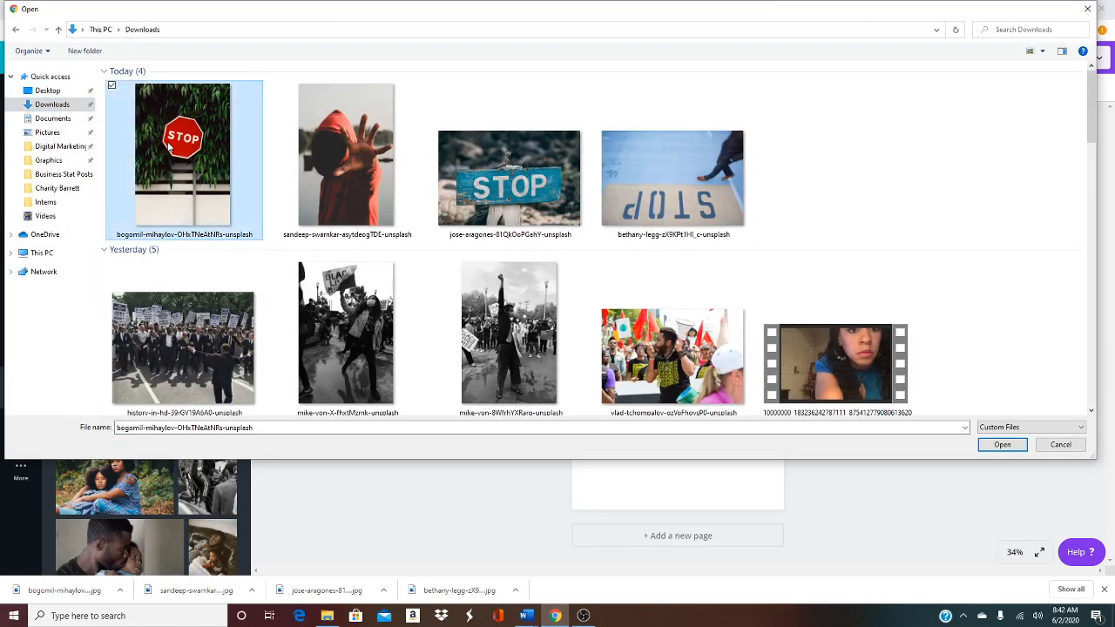
{"action": "left_click", "coordinate": [623, 204], "text": "shift"}
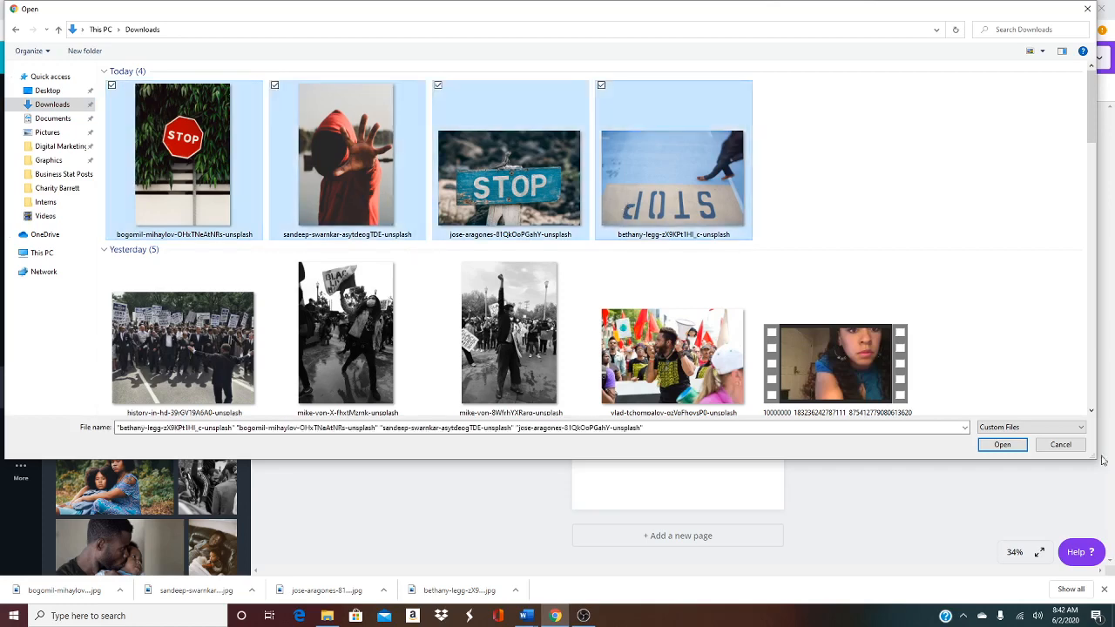
{"action": "left_click", "coordinate": [1009, 445]}
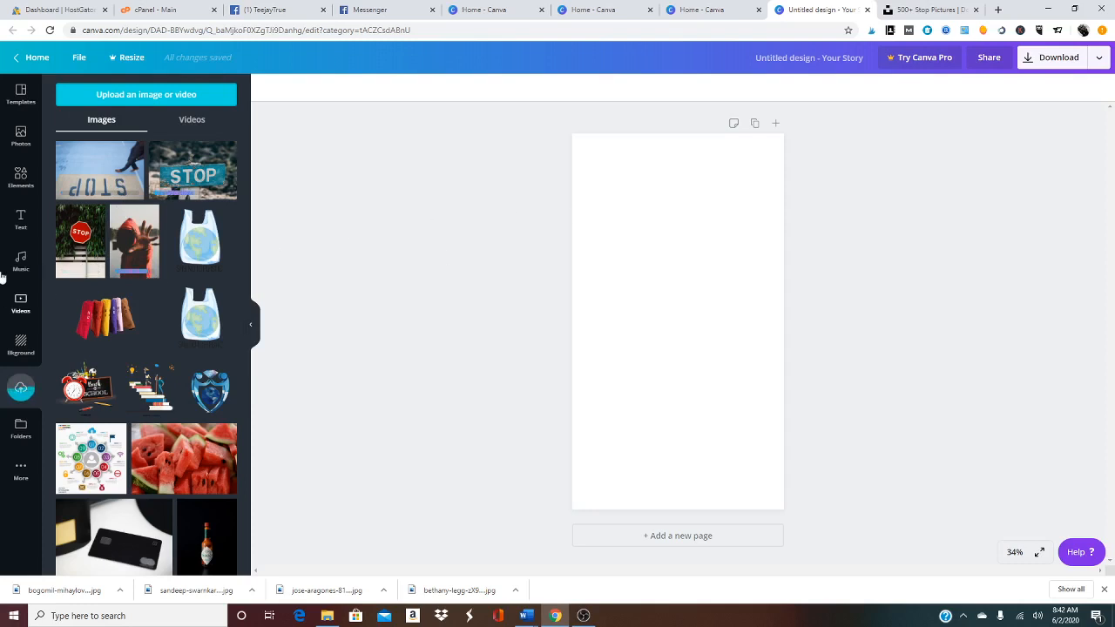
Switch to the AIDA Template Word document and copy "STOP SCROLLING! Your business can't survive it!" without its list number.
{"action": "left_click", "coordinate": [20, 220]}
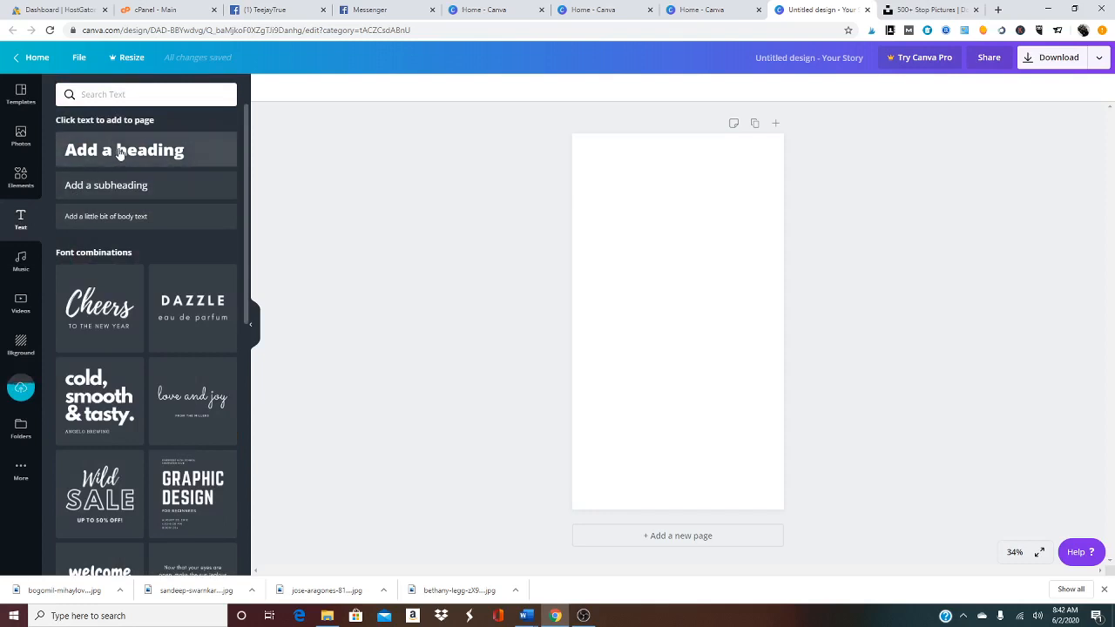
{"action": "mouse_move", "coordinate": [527, 616]}
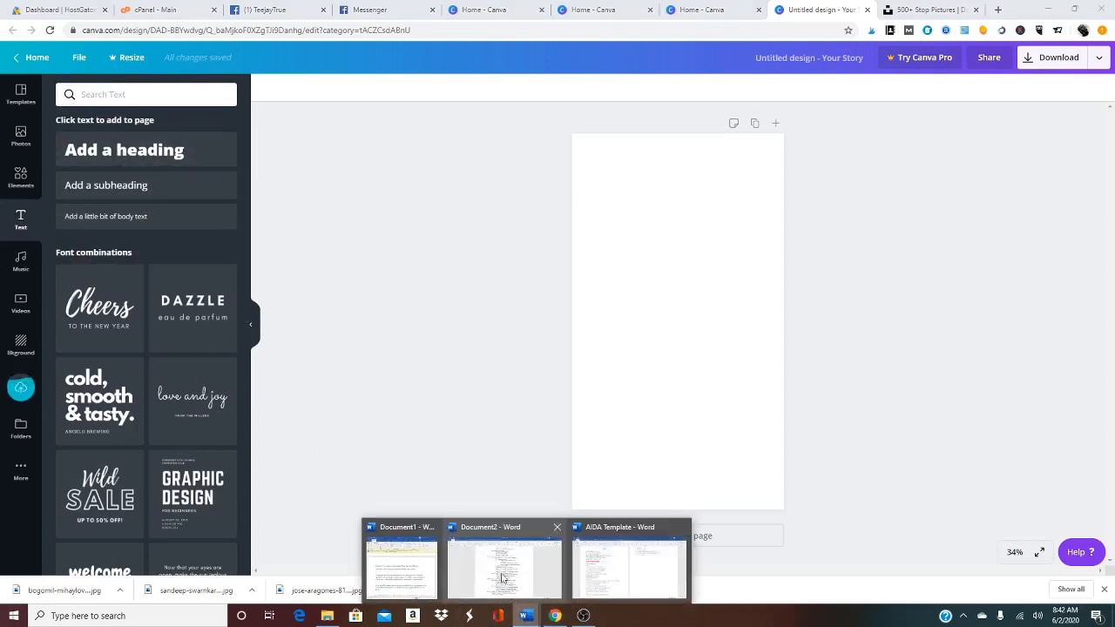
{"action": "left_click", "coordinate": [586, 567]}
{"action": "left_click", "coordinate": [109, 246]}
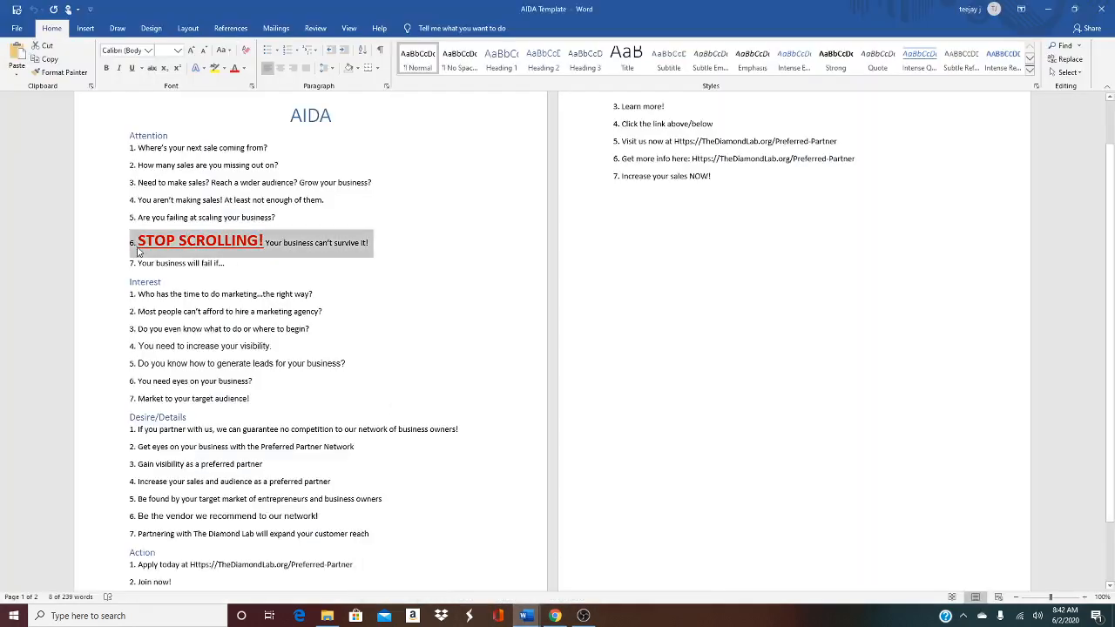
{"action": "right_click", "coordinate": [169, 239]}
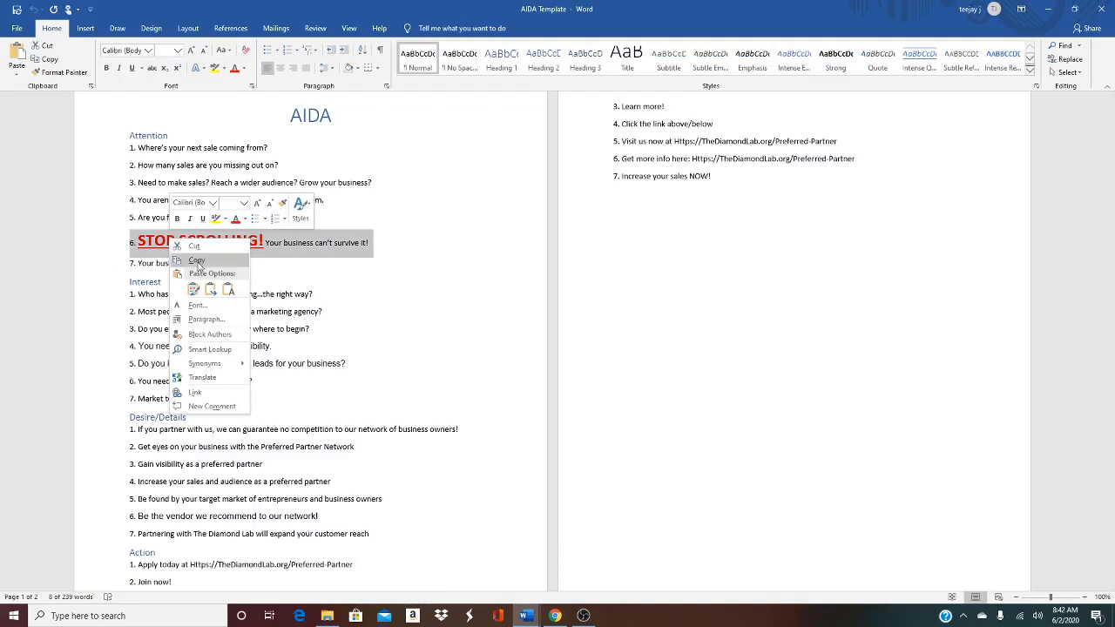
{"action": "left_click", "coordinate": [197, 260]}
{"action": "left_click", "coordinate": [357, 251]}
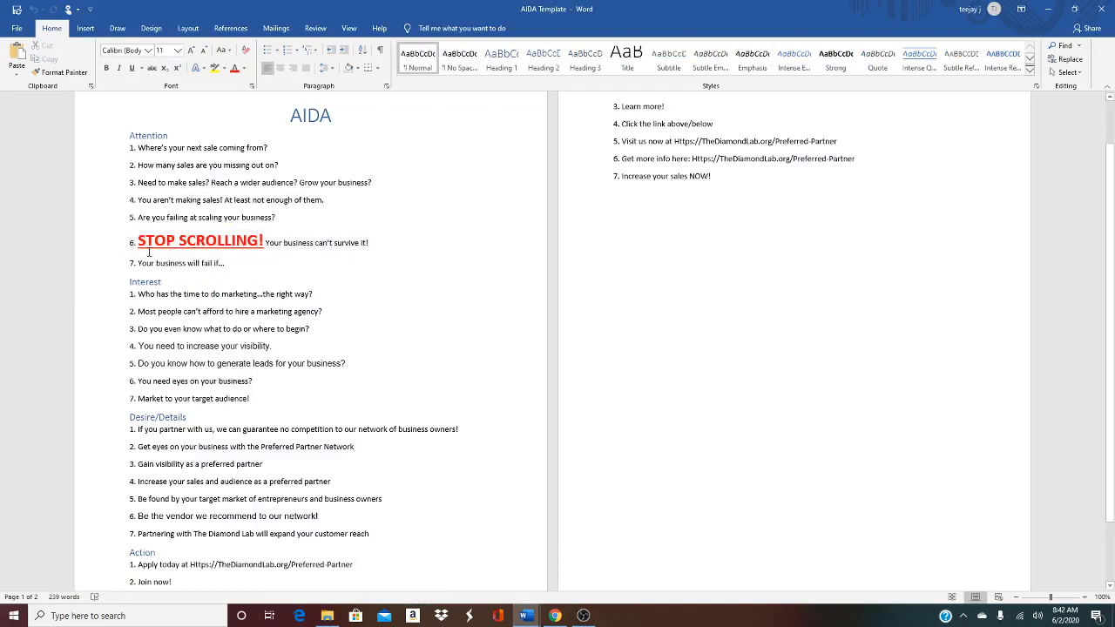
{"action": "left_click_drag", "start_coordinate": [138, 242], "coordinate": [375, 240]}
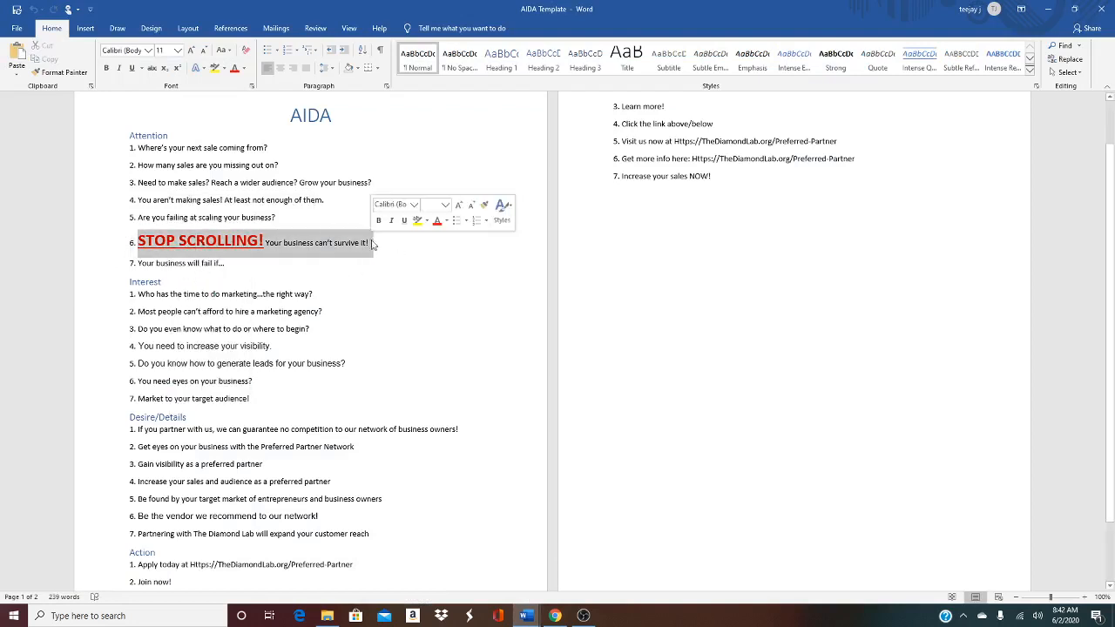
{"action": "right_click", "coordinate": [290, 252]}
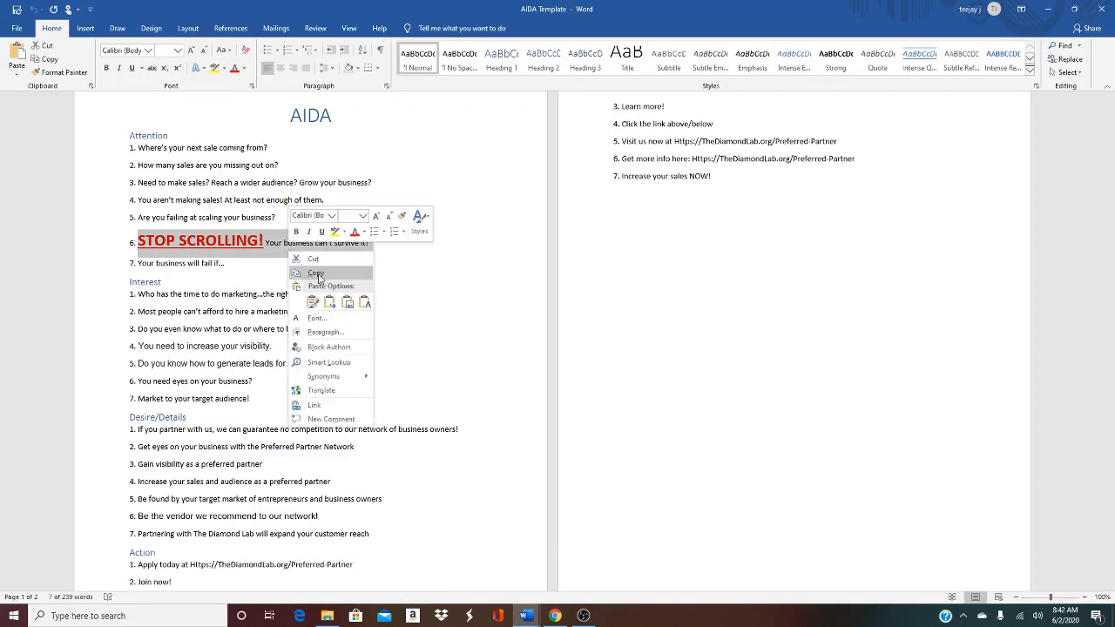
{"action": "left_click", "coordinate": [315, 273]}
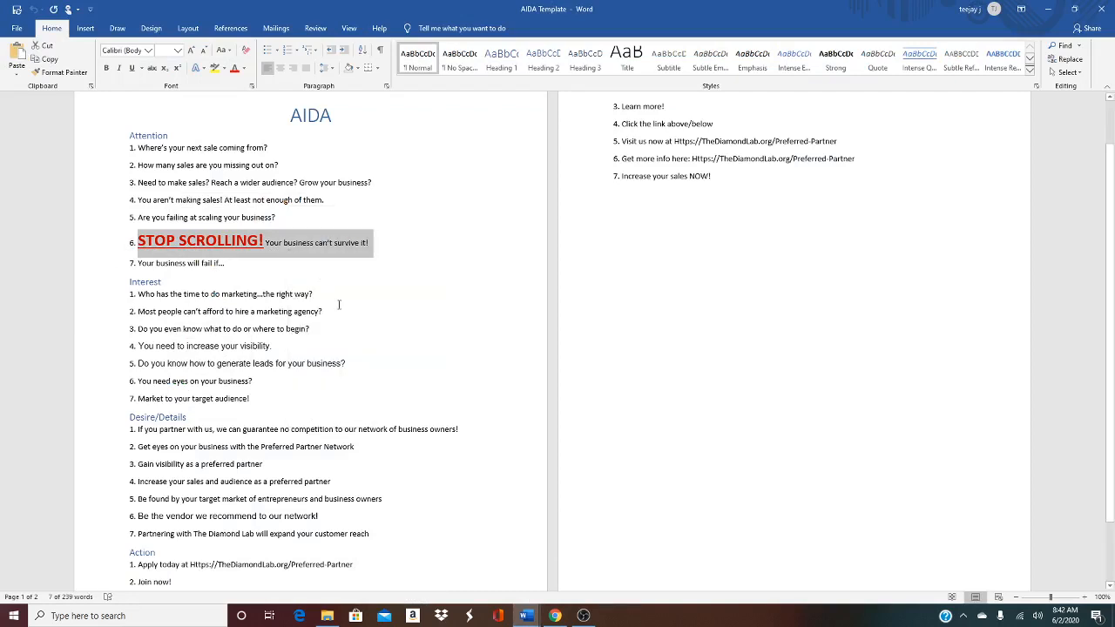
Return to the Canva design in Chrome and add a heading near the top of the blank story page.
{"action": "left_click", "coordinate": [549, 617]}
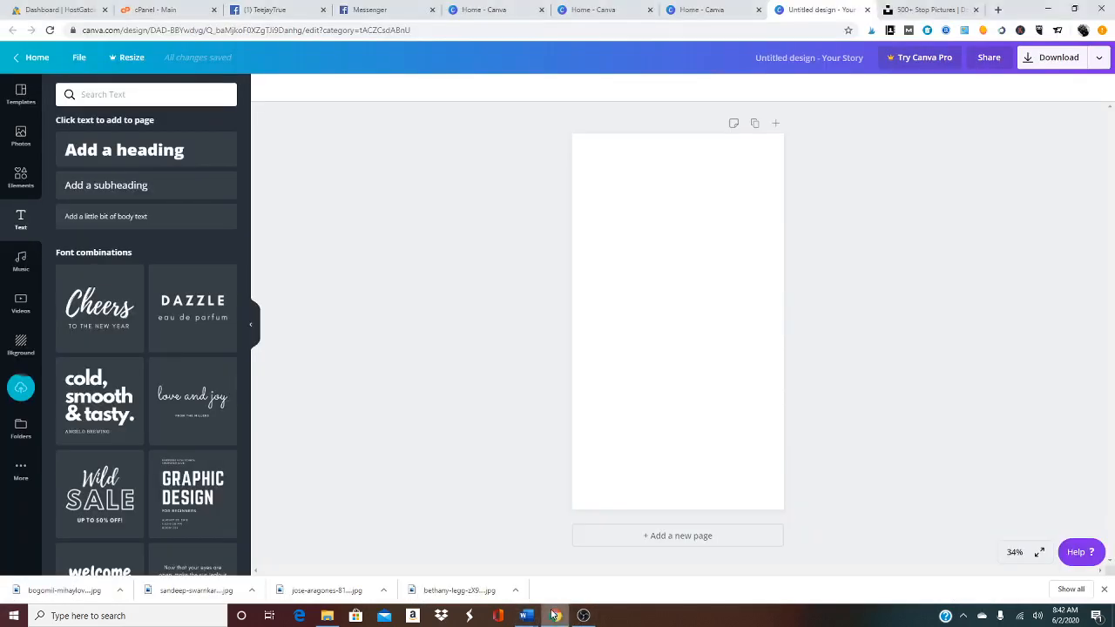
{"action": "left_click", "coordinate": [108, 155]}
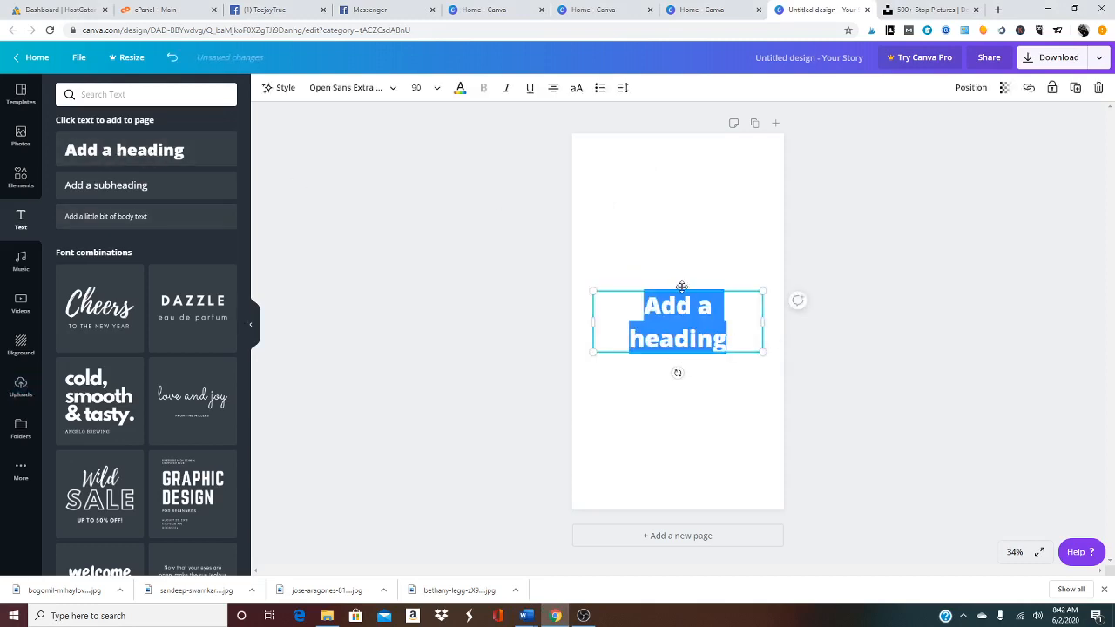
{"action": "left_click_drag", "start_coordinate": [682, 286], "coordinate": [682, 151]}
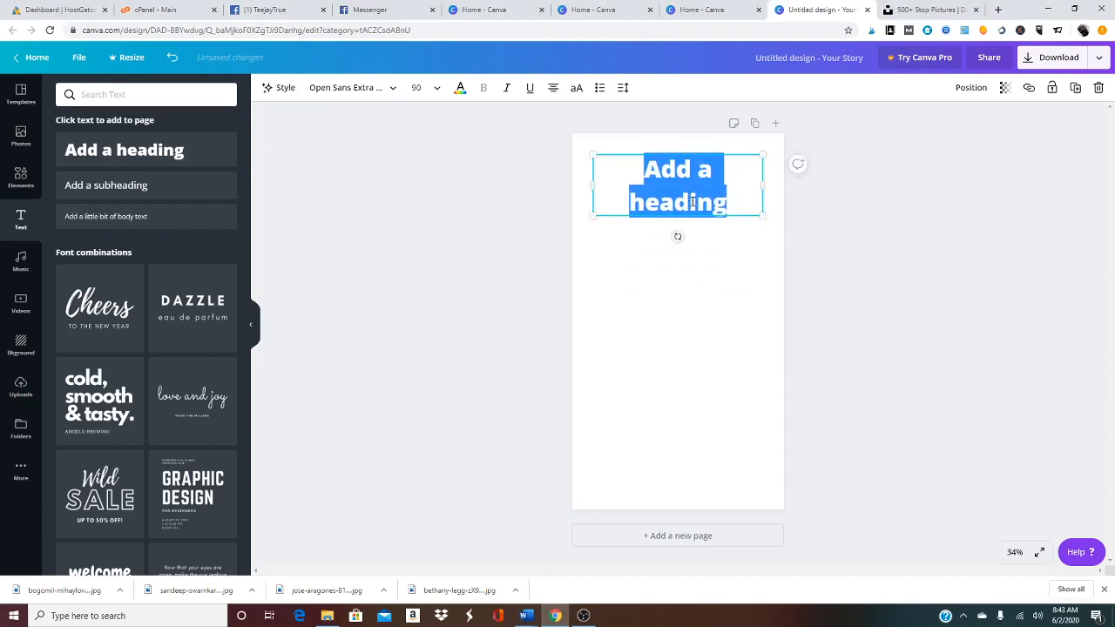
Set the heading's font size to 48.
{"action": "left_click", "coordinate": [429, 88]}
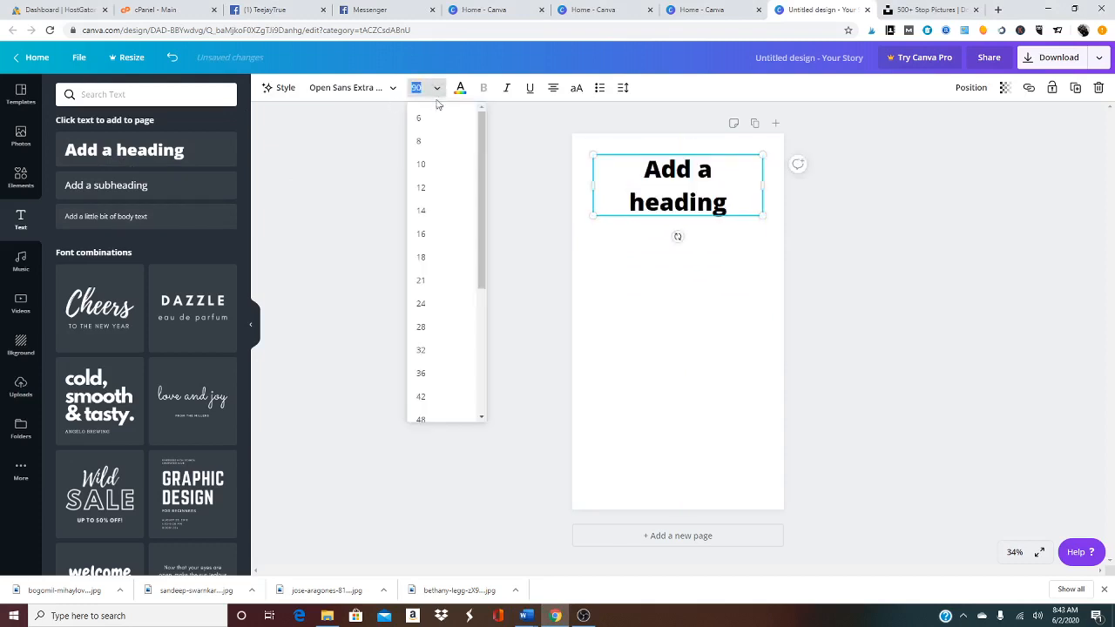
{"action": "key", "text": "Return"}
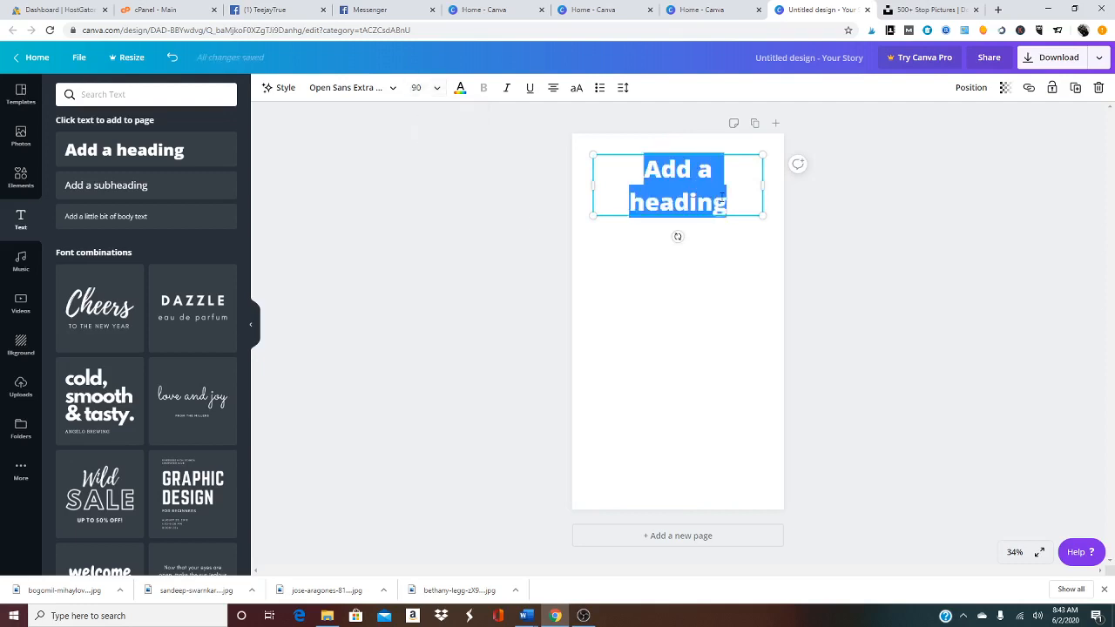
{"action": "left_click", "coordinate": [438, 88]}
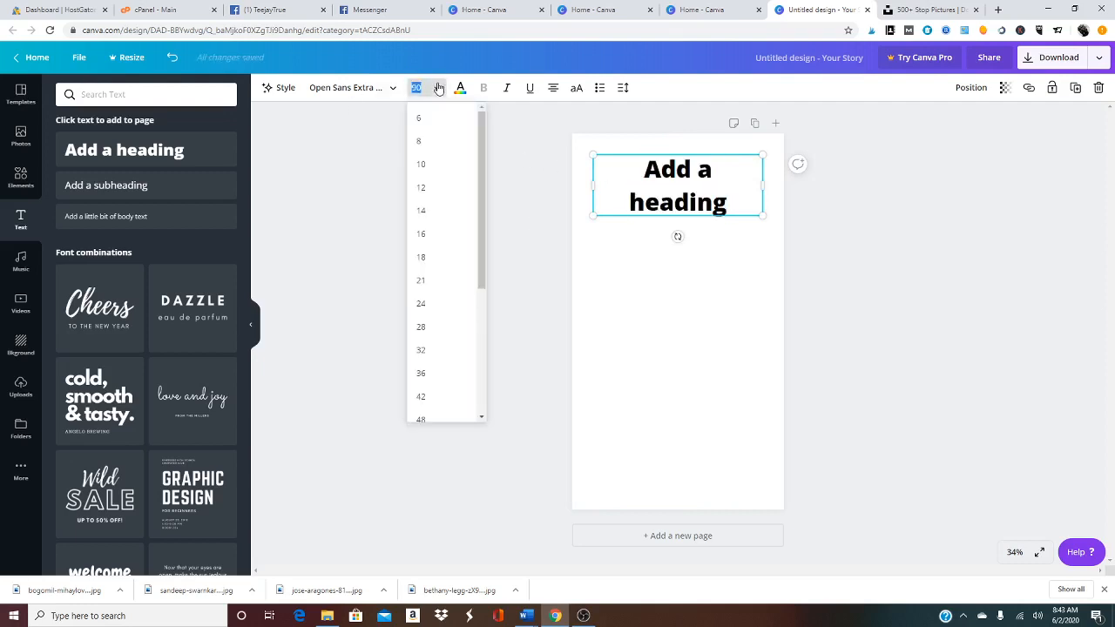
{"action": "scroll", "coordinate": [440, 366], "scroll_direction": "down", "scroll_amount": 1}
{"action": "left_click", "coordinate": [438, 360]}
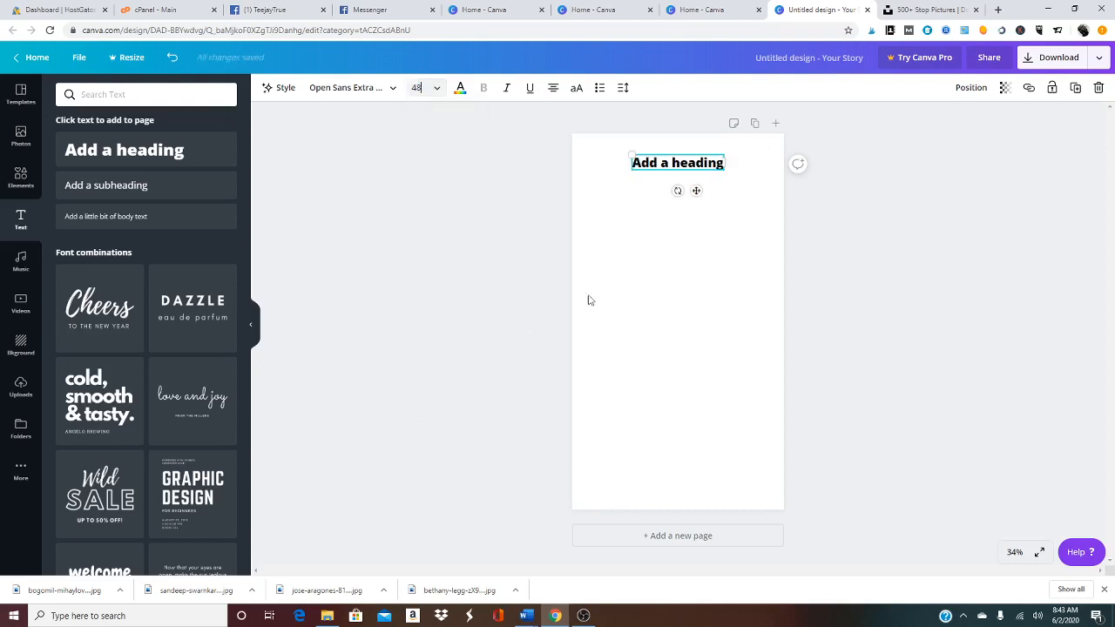
Replace the heading's placeholder with the copied text and start a new line after "STOP SCROLLING!".
{"action": "left_click_drag", "start_coordinate": [631, 160], "coordinate": [721, 163]}
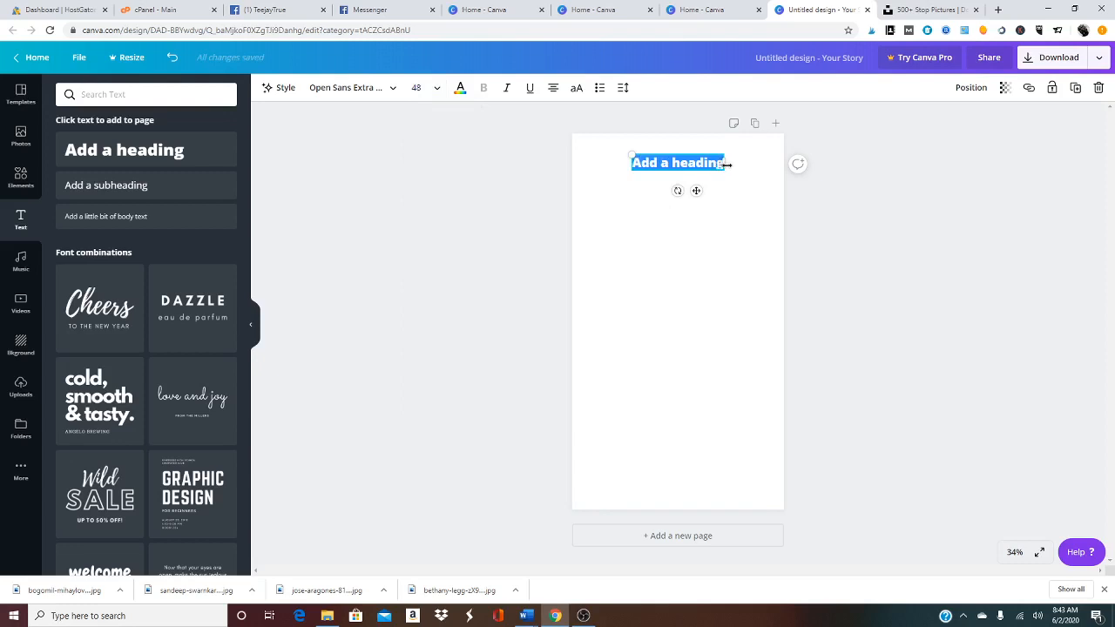
{"action": "key", "text": "ctrl+v"}
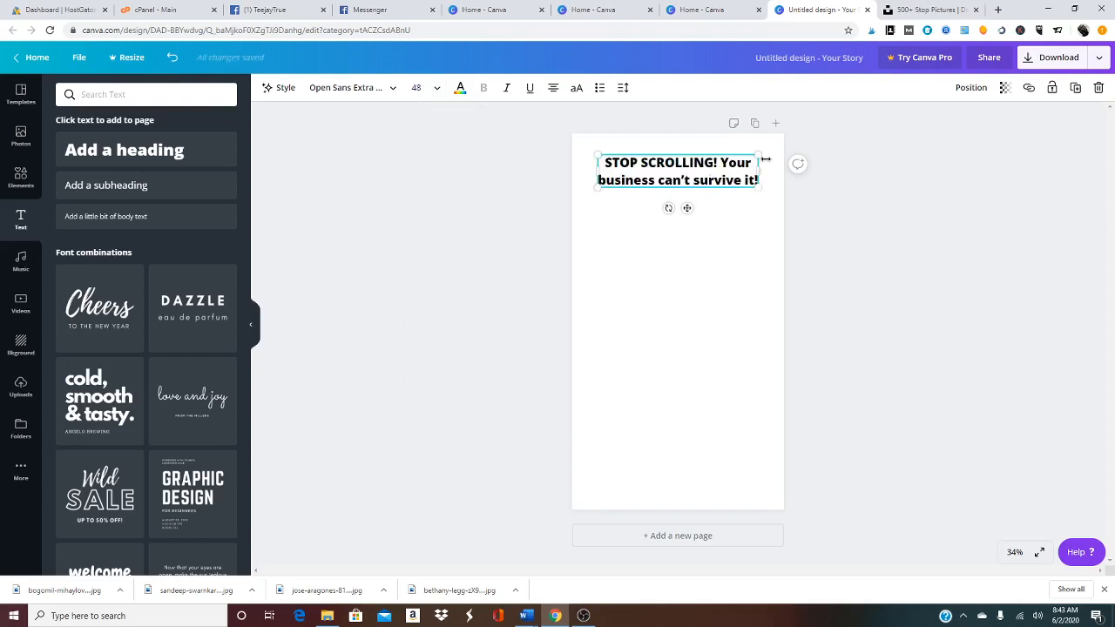
{"action": "left_click_drag", "start_coordinate": [765, 160], "coordinate": [761, 158]}
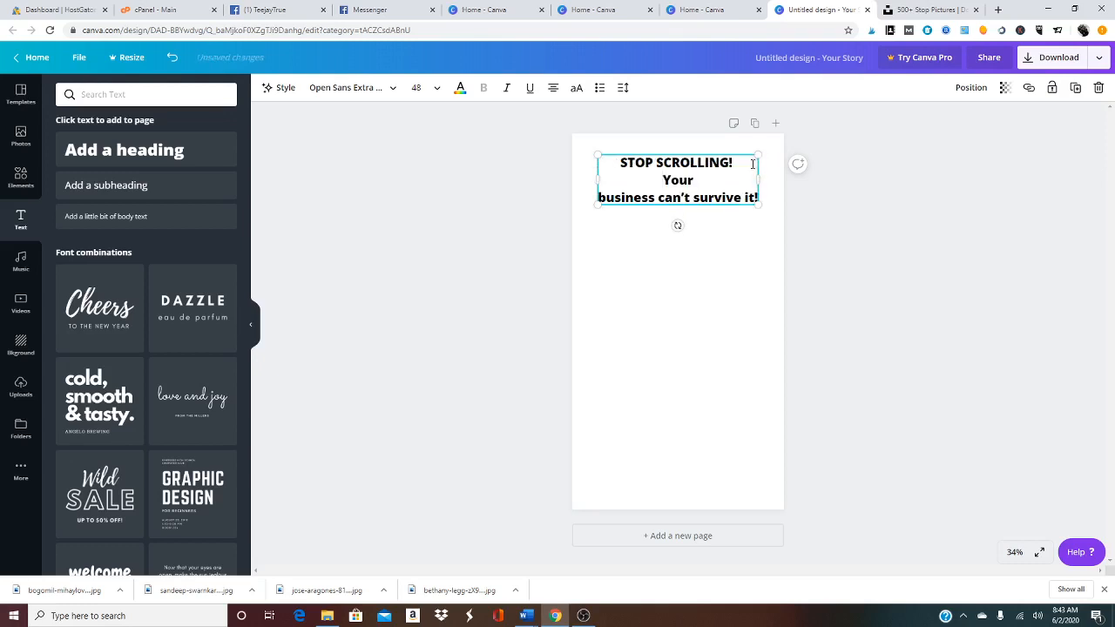
Set the font size of "Your business can't survive it!" within the heading to 28.
{"action": "left_click_drag", "start_coordinate": [663, 174], "coordinate": [753, 193]}
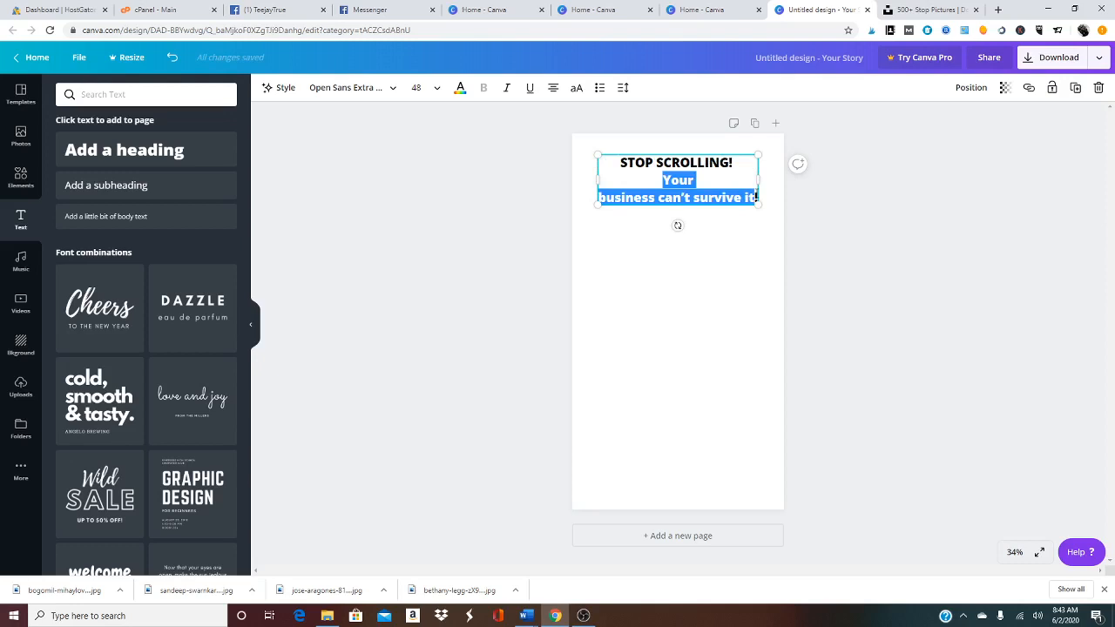
{"action": "left_click", "coordinate": [706, 178]}
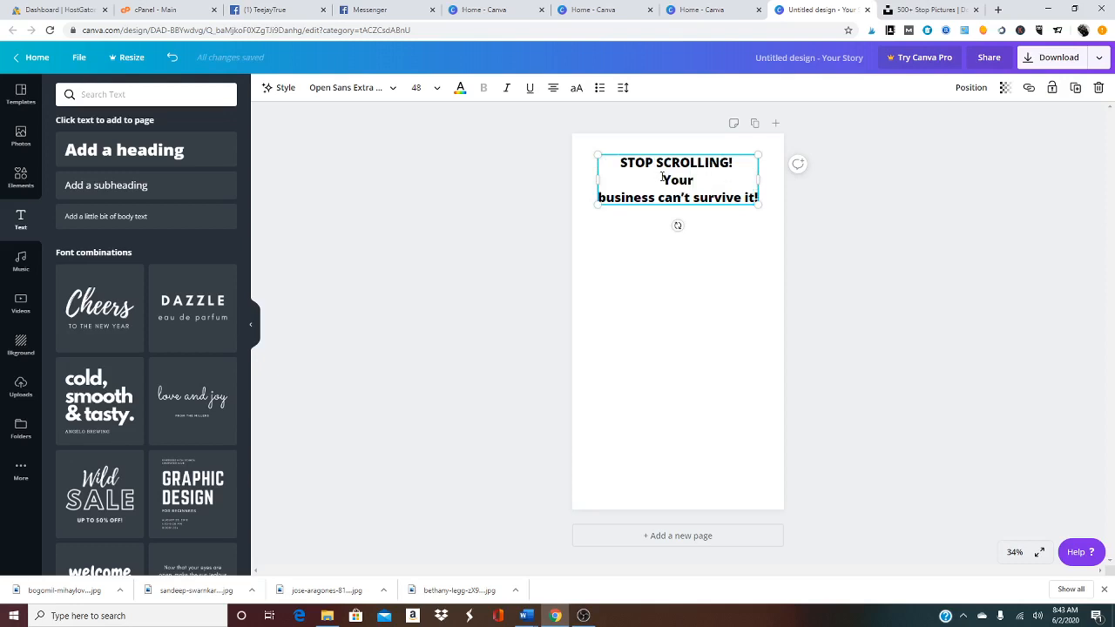
{"action": "left_click_drag", "start_coordinate": [662, 178], "coordinate": [756, 196]}
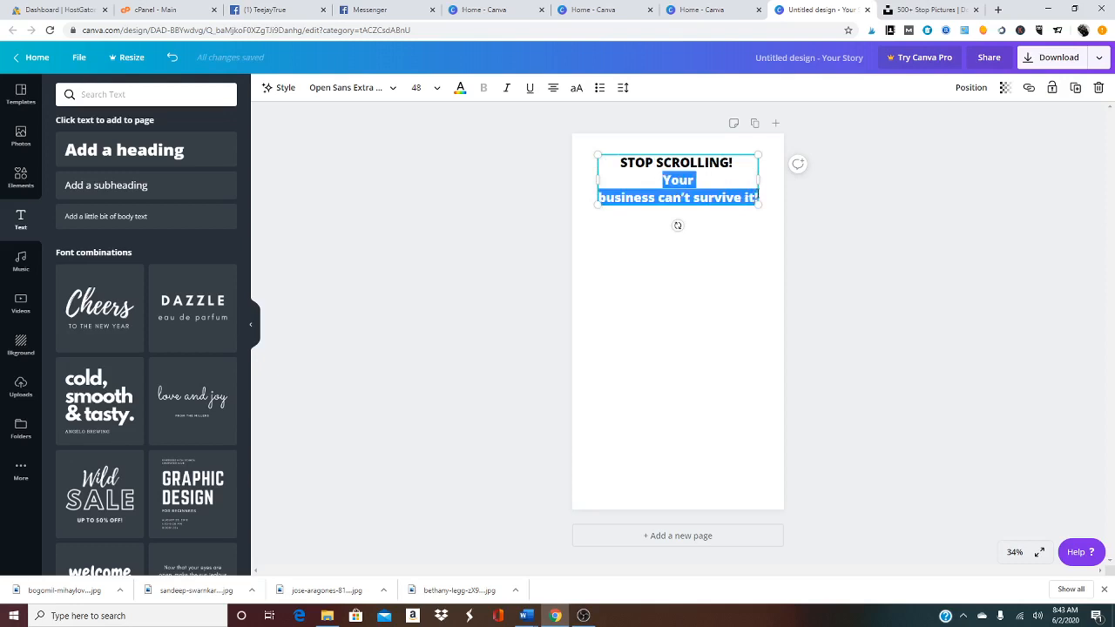
{"action": "left_click", "coordinate": [438, 94]}
{"action": "left_click", "coordinate": [424, 214]}
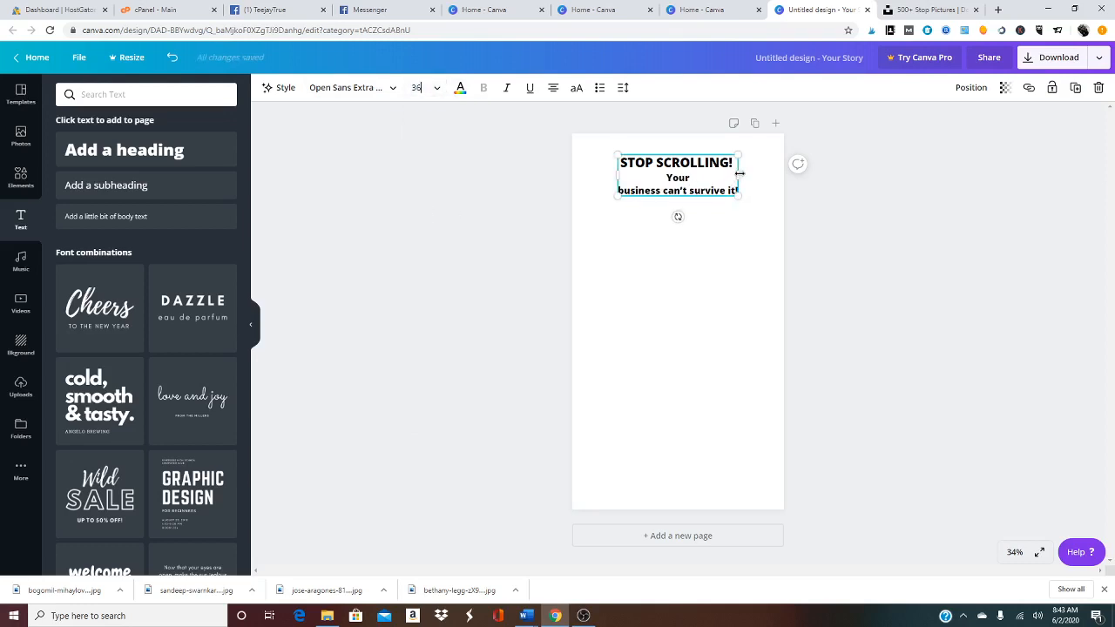
{"action": "left_click", "coordinate": [436, 91]}
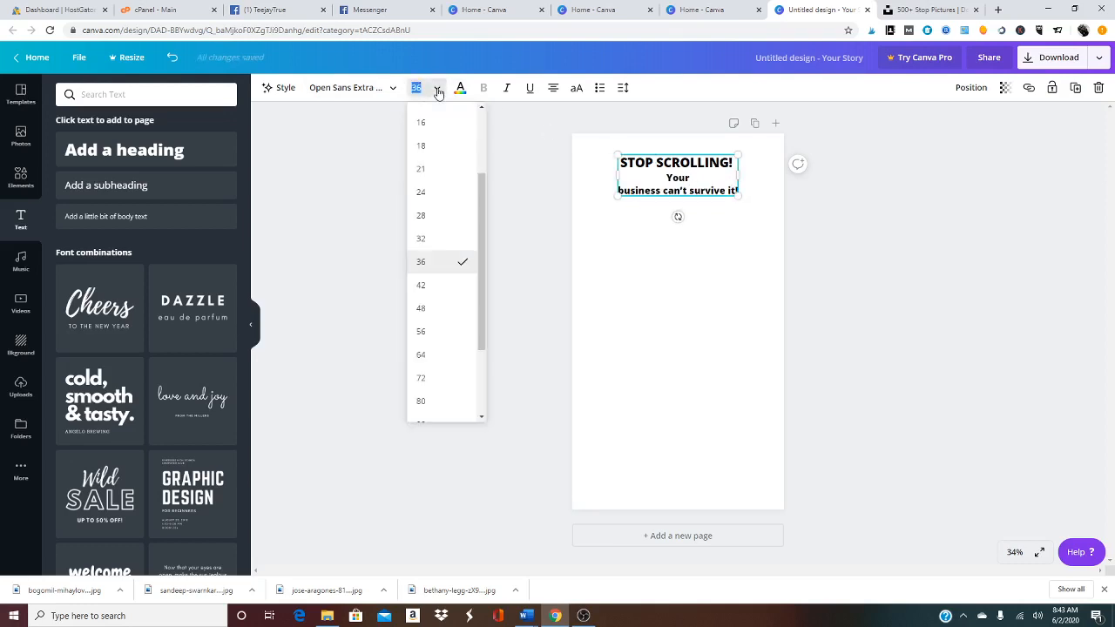
{"action": "left_click", "coordinate": [425, 215]}
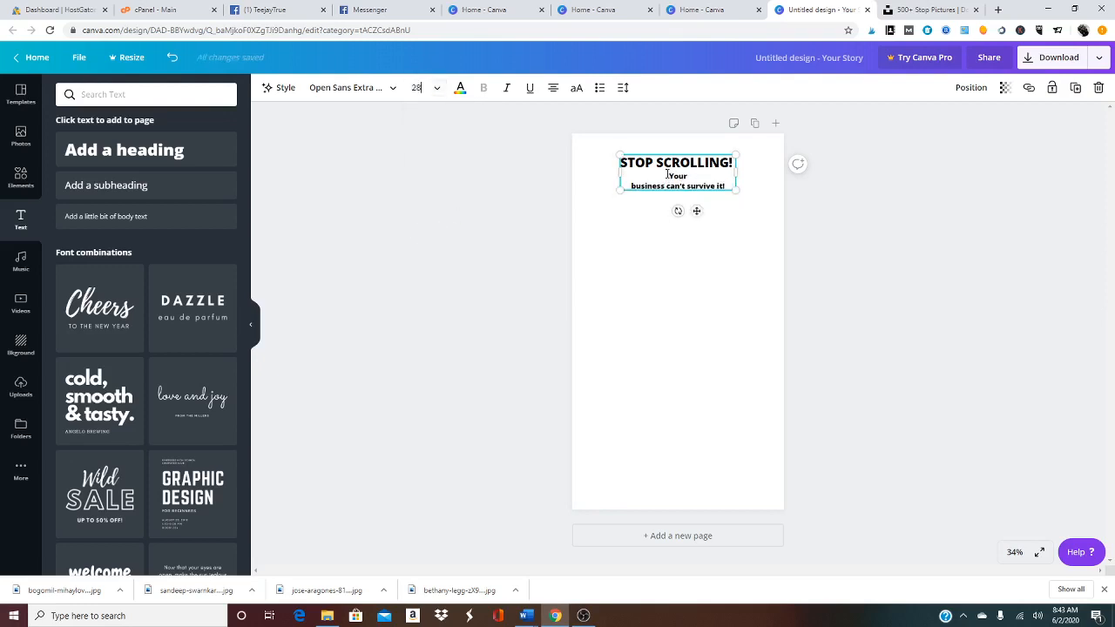
Delete "Your business can't survive it!" from the heading, keeping only "STOP SCROLLING!".
{"action": "key", "text": "Return"}
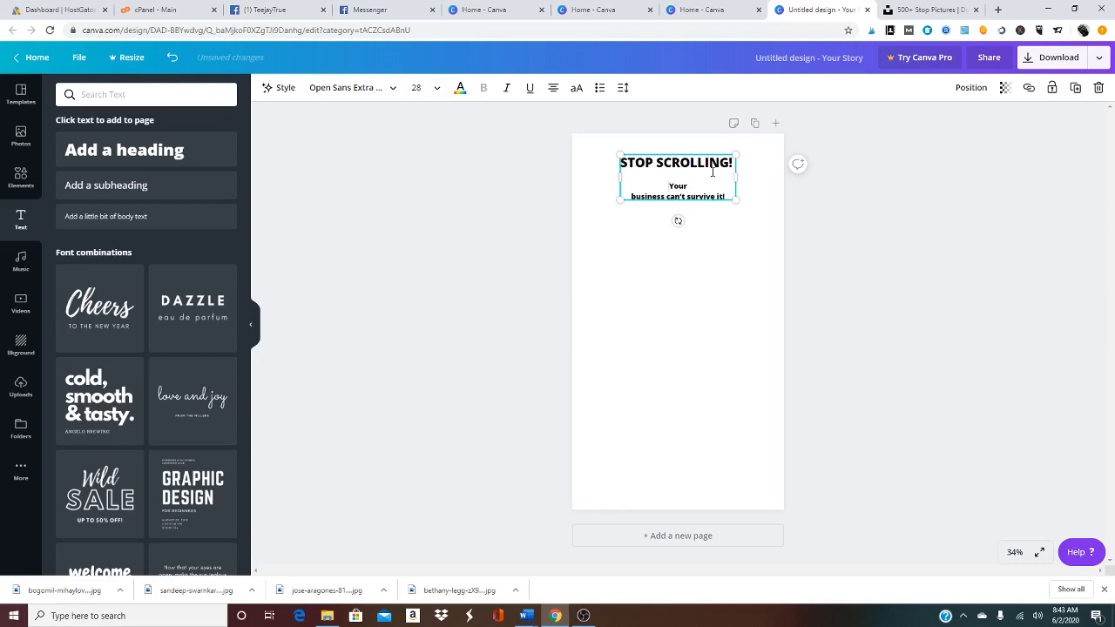
{"action": "key", "text": "BackSpace"}
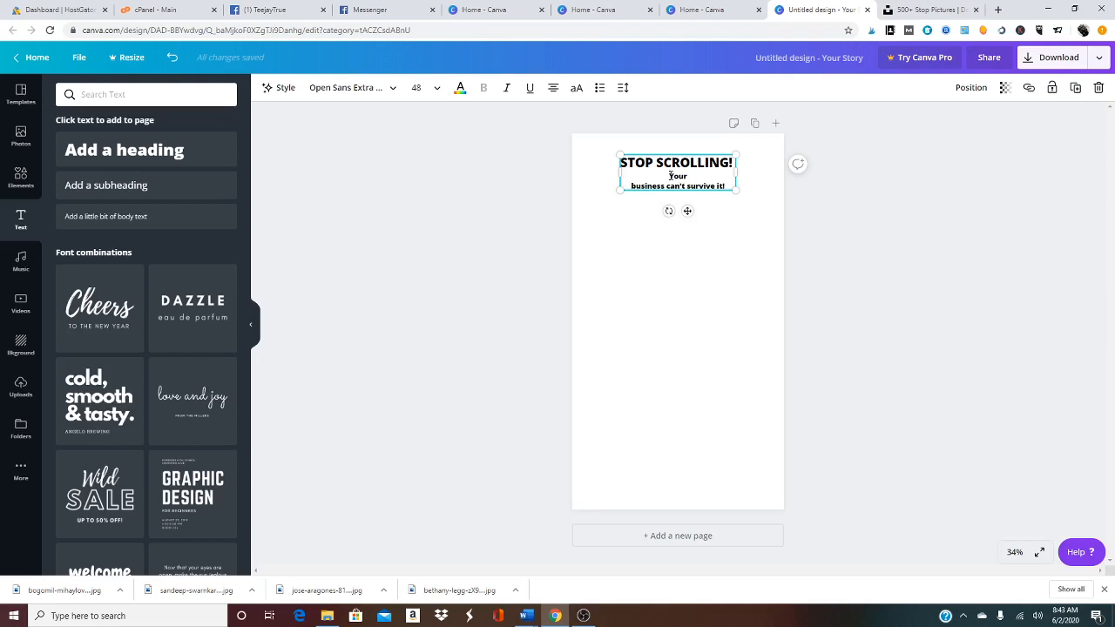
{"action": "left_click_drag", "start_coordinate": [668, 174], "coordinate": [726, 188]}
{"action": "key", "text": "BackSpace"}
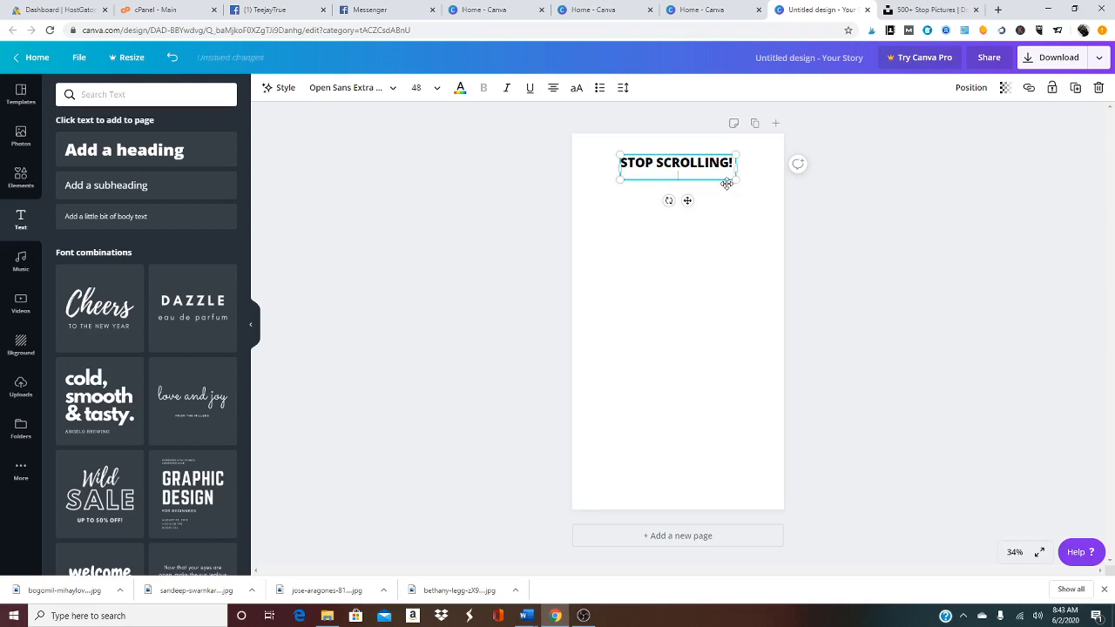
Add a subheading directly below the "STOP SCROLLING!" heading and set its font size to 21.
{"action": "left_click", "coordinate": [129, 189]}
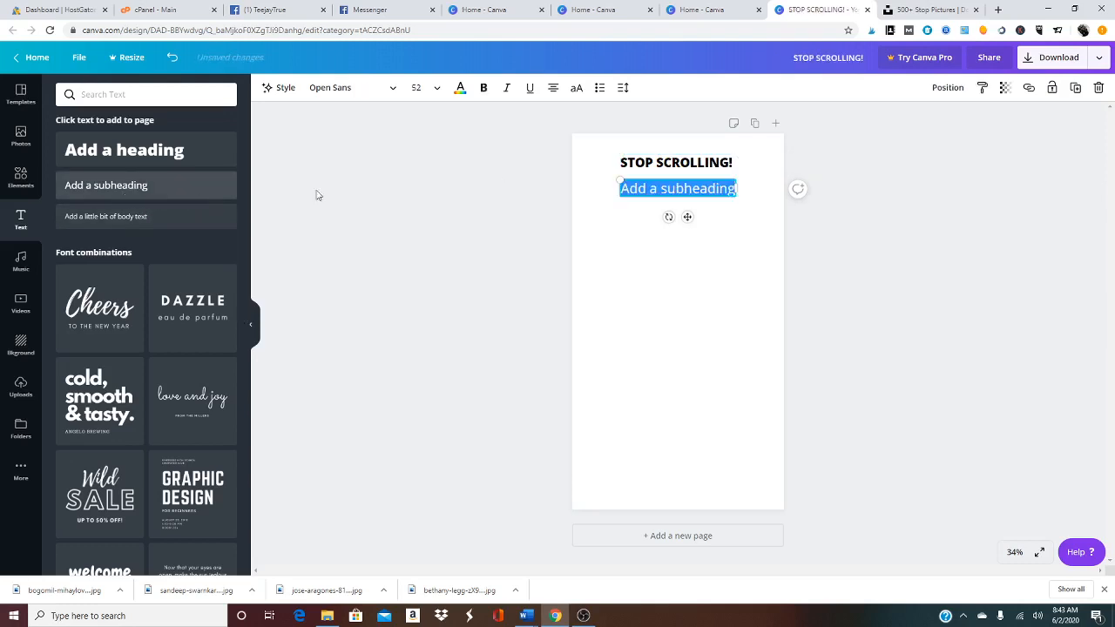
{"action": "left_click", "coordinate": [417, 90]}
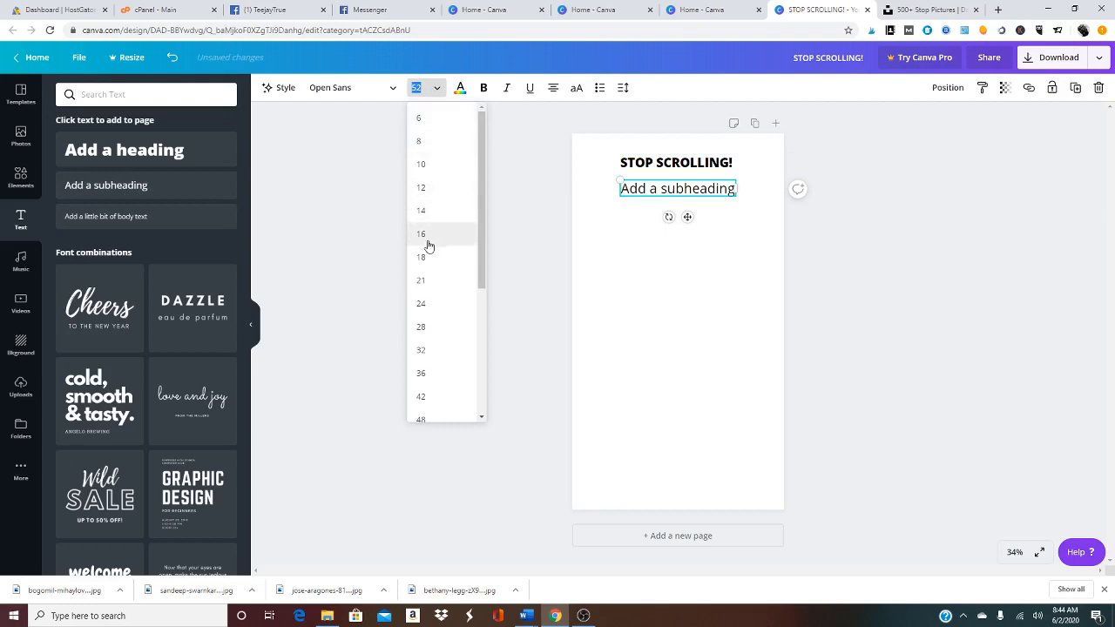
{"action": "left_click", "coordinate": [423, 281]}
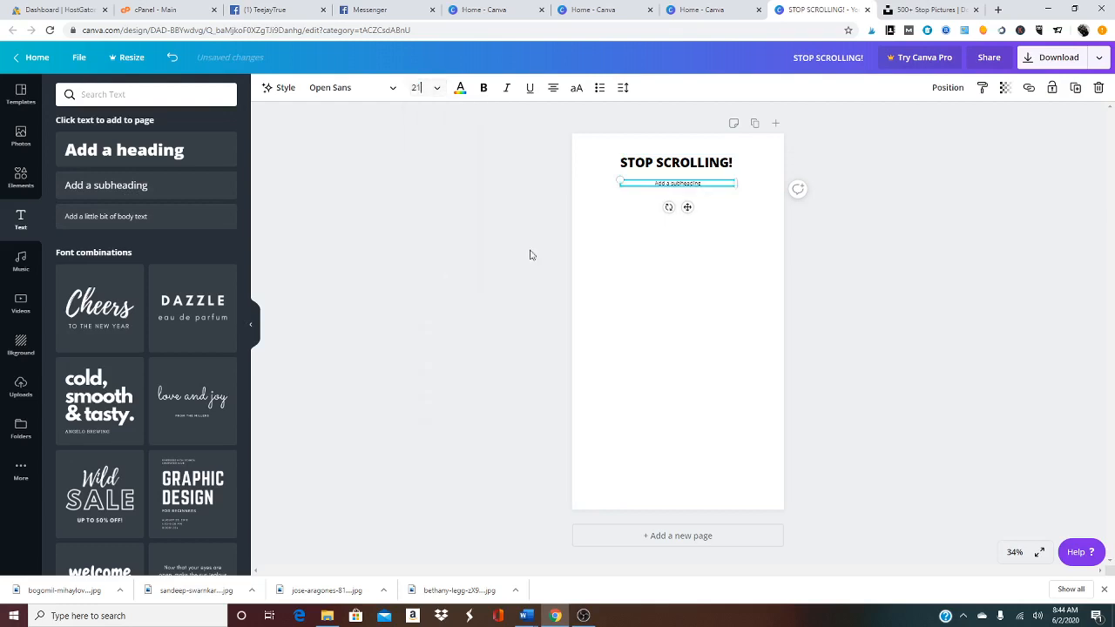
Replace the subheading's placeholder with "Your business can't survive it!", centered on a single line.
{"action": "triple_click", "coordinate": [678, 184]}
{"action": "type", "text": "STOP SCROLLING! Your business can't survive it!"}
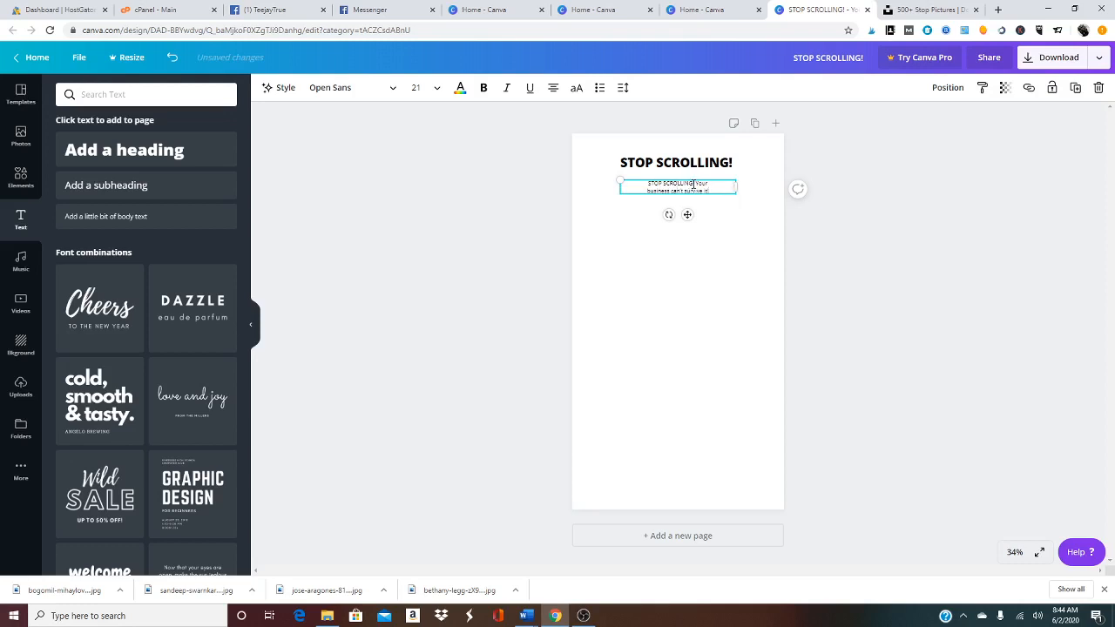
{"action": "left_click_drag", "start_coordinate": [693, 184], "coordinate": [641, 182]}
{"action": "key", "text": "BackSpace"}
{"action": "key", "text": "Delete"}
{"action": "left_click", "coordinate": [552, 89]}
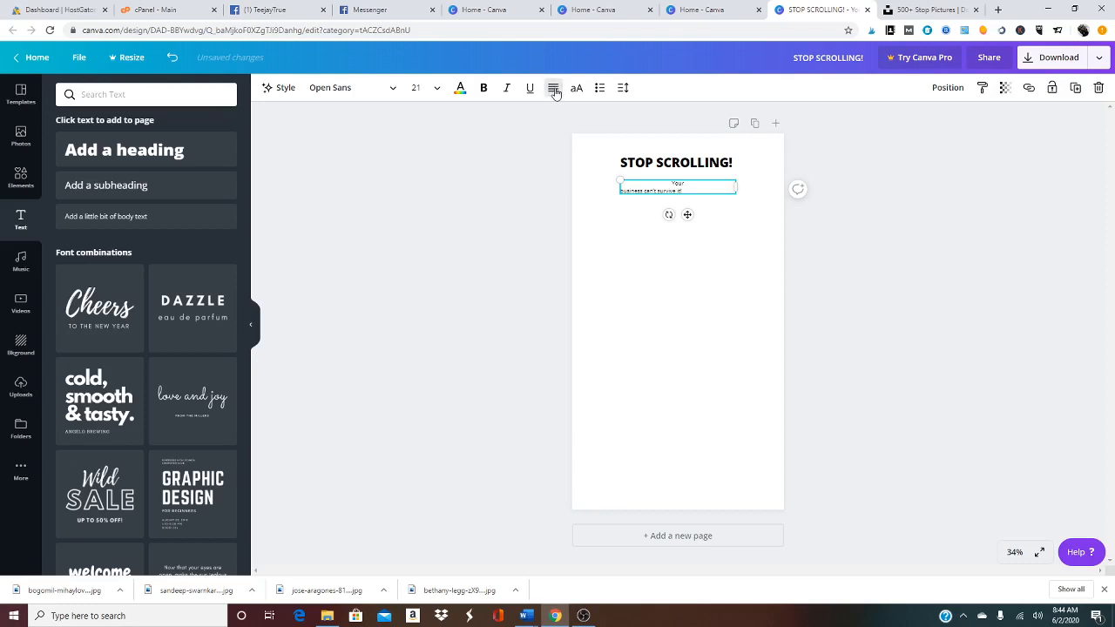
{"action": "left_click", "coordinate": [553, 89]}
{"action": "key", "text": "BackSpace"}
{"action": "type", "text": "!"}
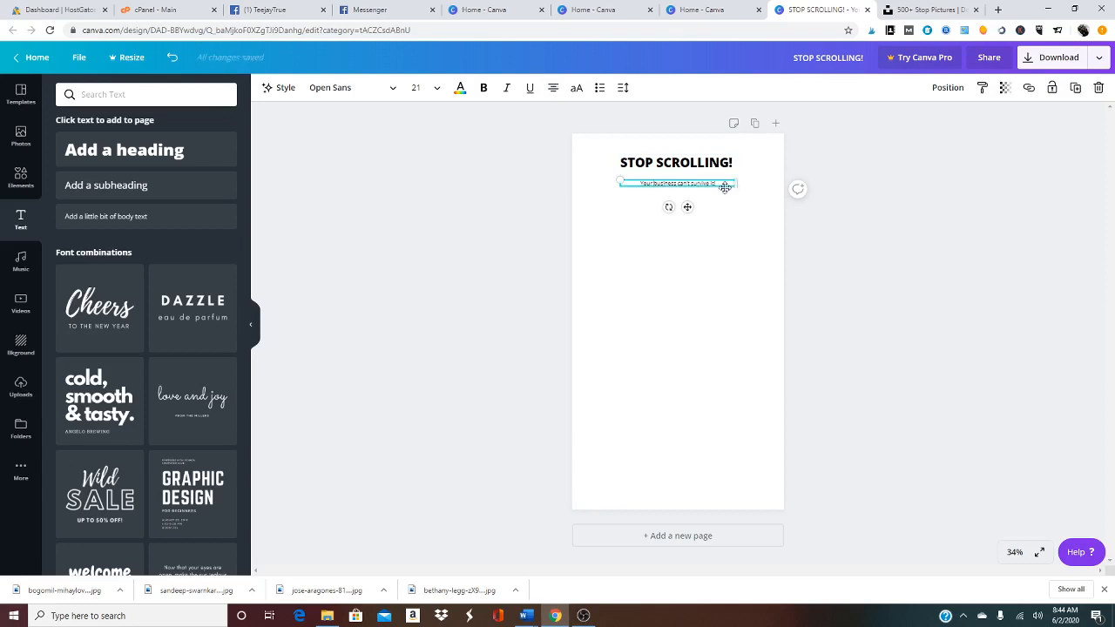
Increase the font size of the "Your business can't survive it!" subheading to 36.
{"action": "left_click_drag", "start_coordinate": [727, 185], "coordinate": [621, 174]}
{"action": "left_click", "coordinate": [434, 88]}
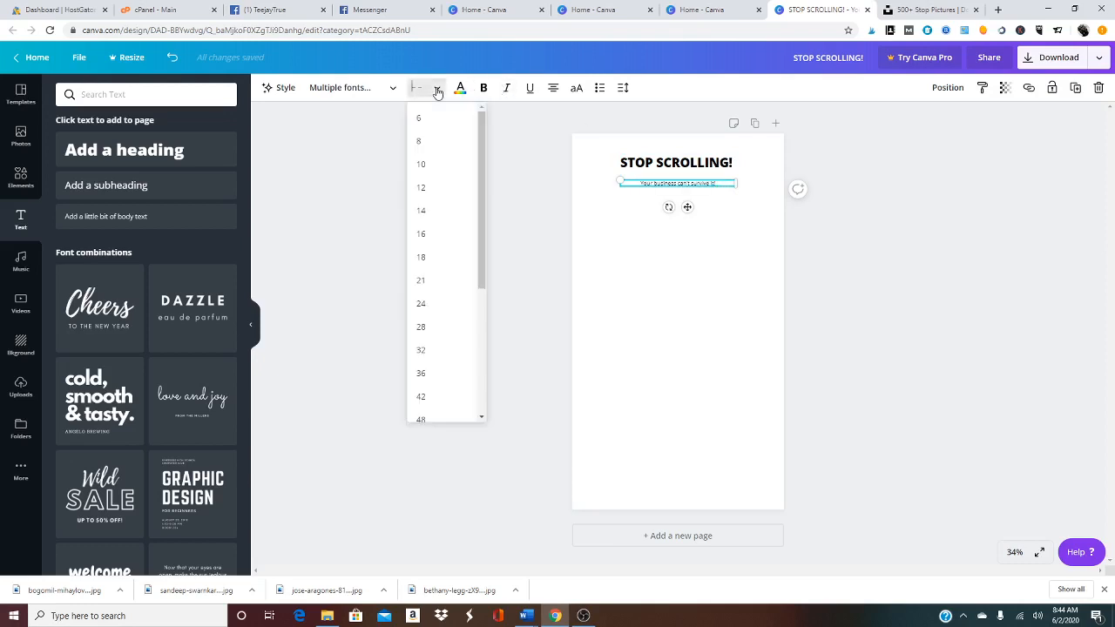
{"action": "left_click", "coordinate": [435, 305]}
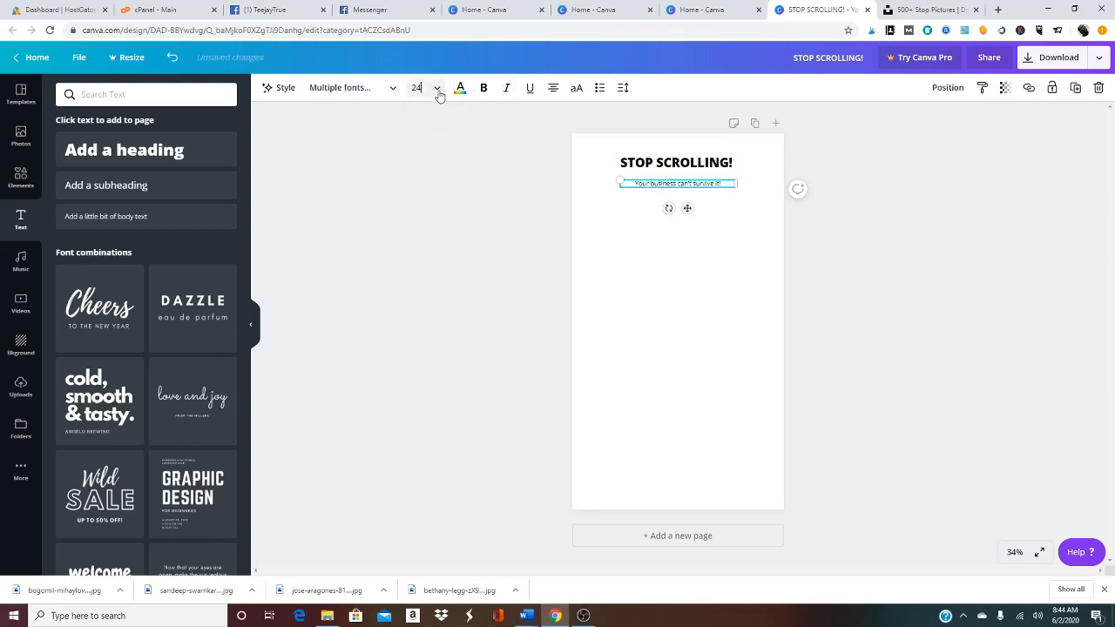
{"action": "left_click", "coordinate": [436, 88]}
{"action": "left_click", "coordinate": [434, 293]}
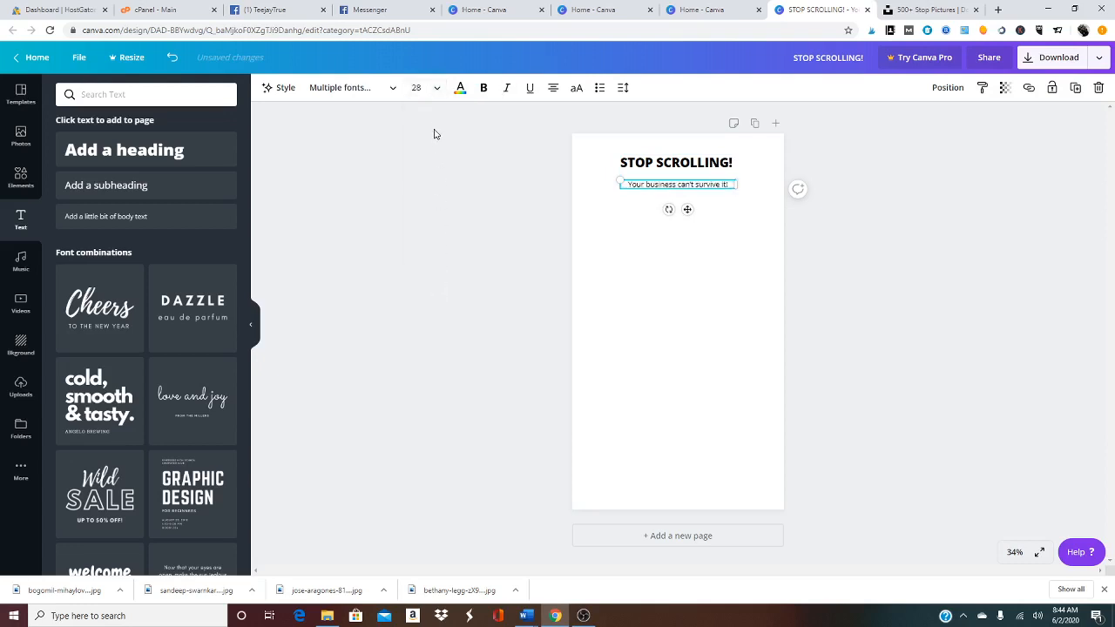
{"action": "left_click", "coordinate": [435, 91]}
{"action": "left_click", "coordinate": [423, 290]}
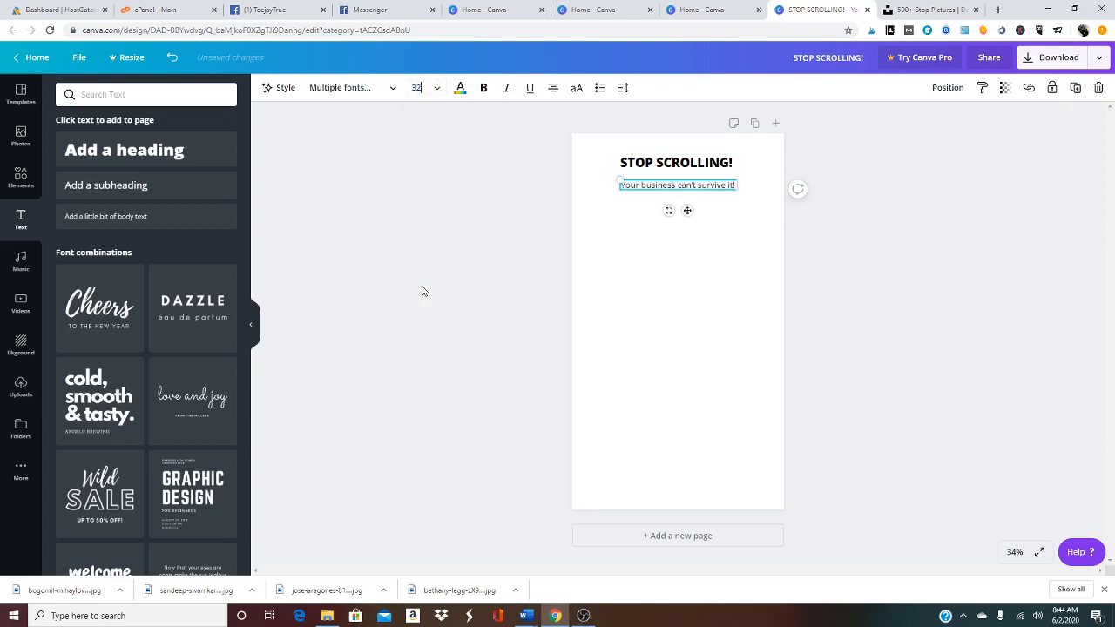
{"action": "left_click", "coordinate": [435, 91]}
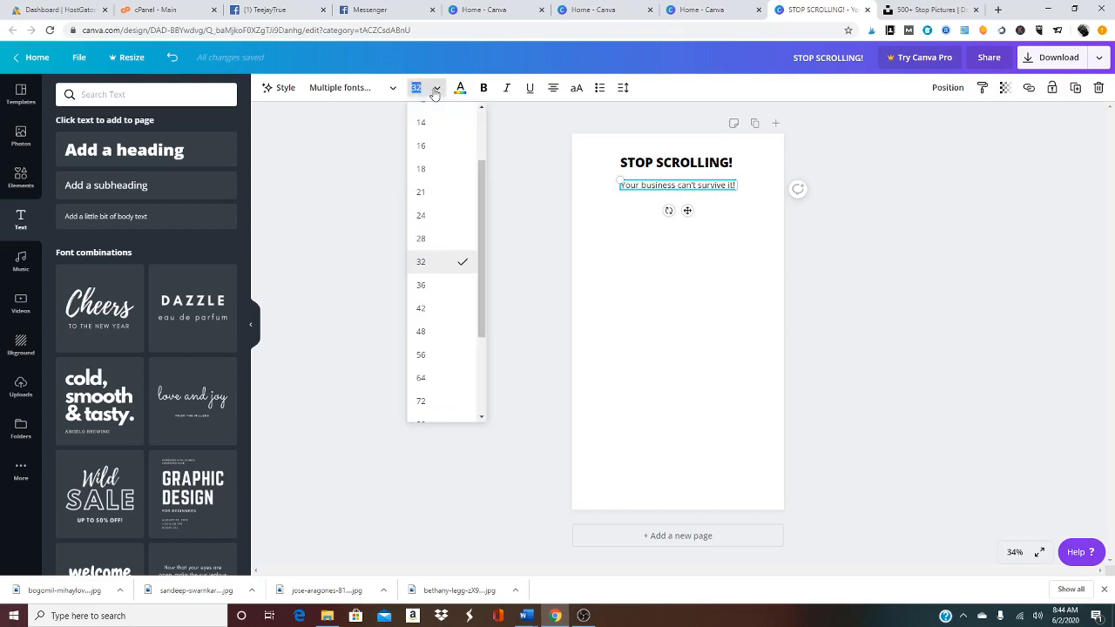
{"action": "left_click", "coordinate": [424, 292]}
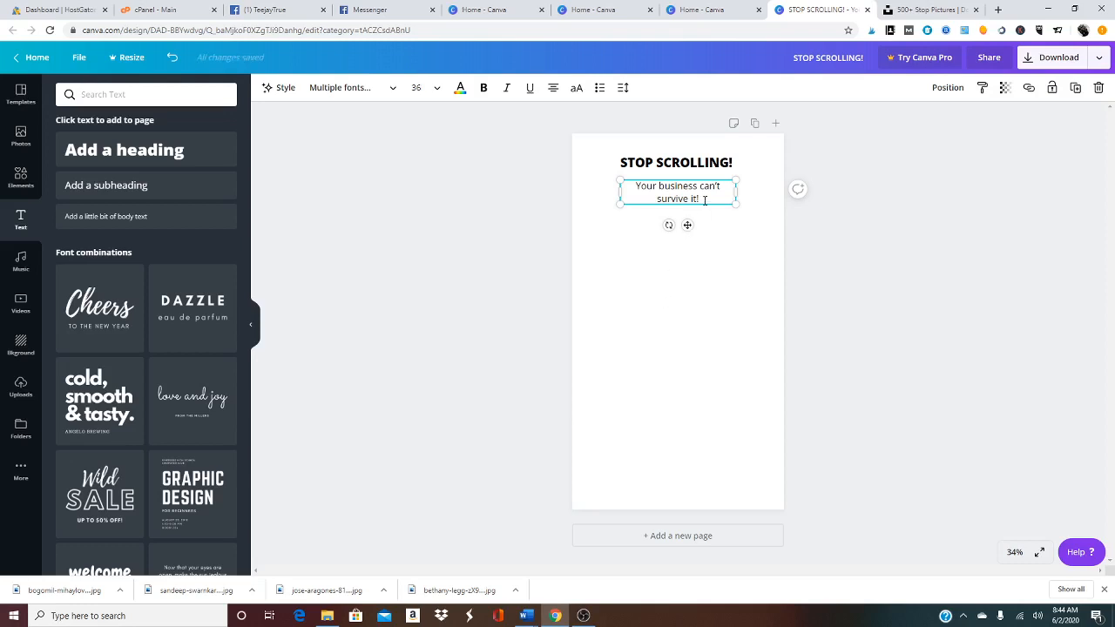
Change the text colour of the "STOP SCROLLING!" heading to the default red.
{"action": "left_click", "coordinate": [732, 165]}
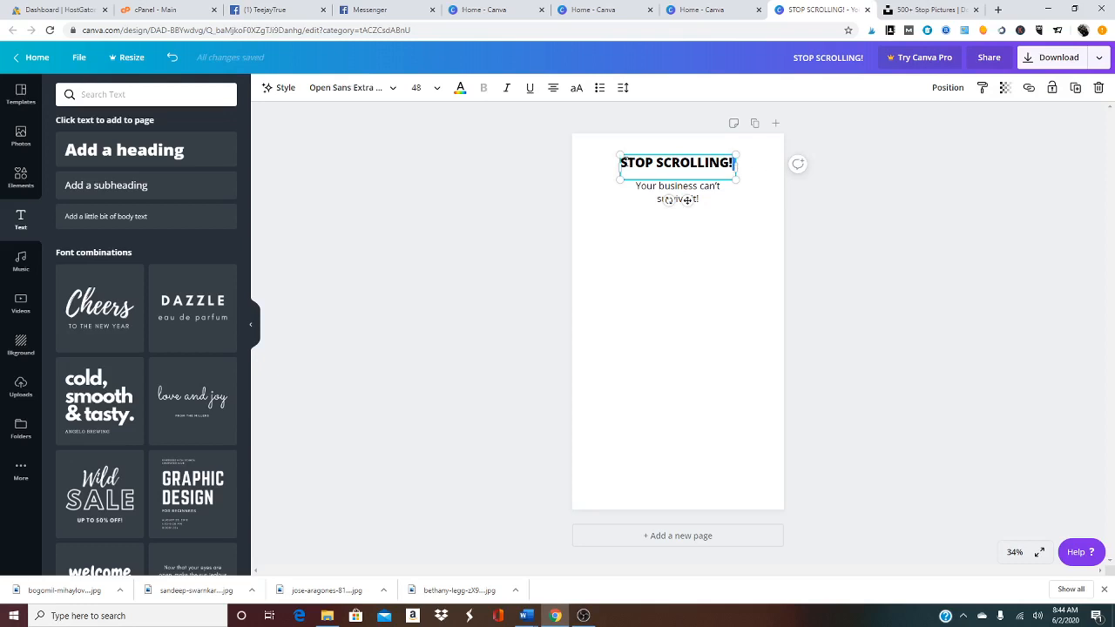
{"action": "left_click_drag", "start_coordinate": [622, 159], "coordinate": [737, 163]}
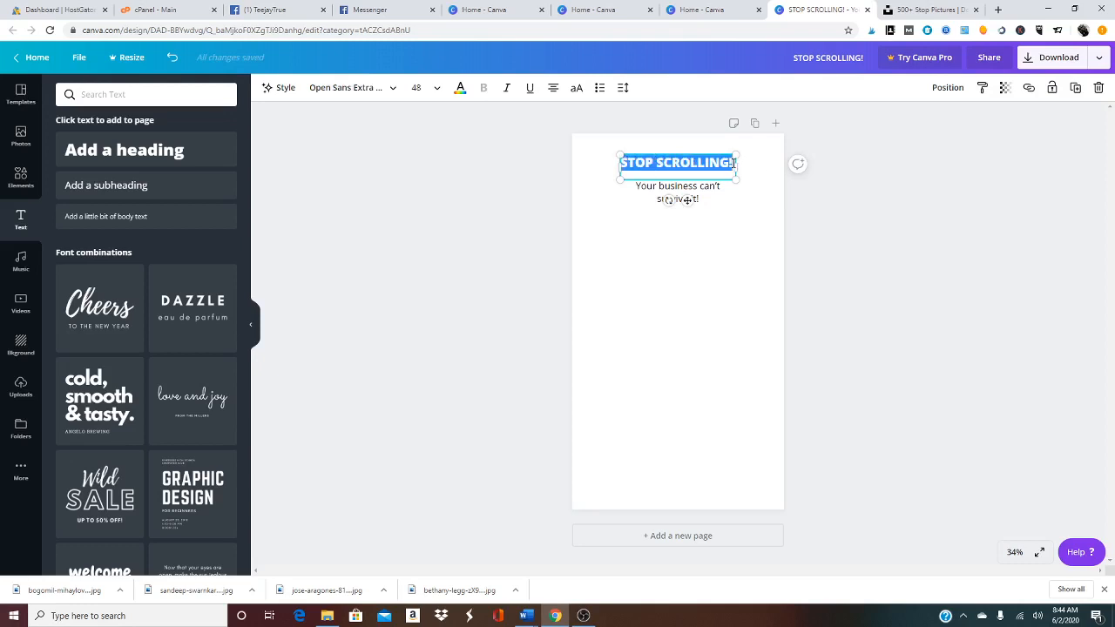
{"action": "left_click", "coordinate": [463, 90]}
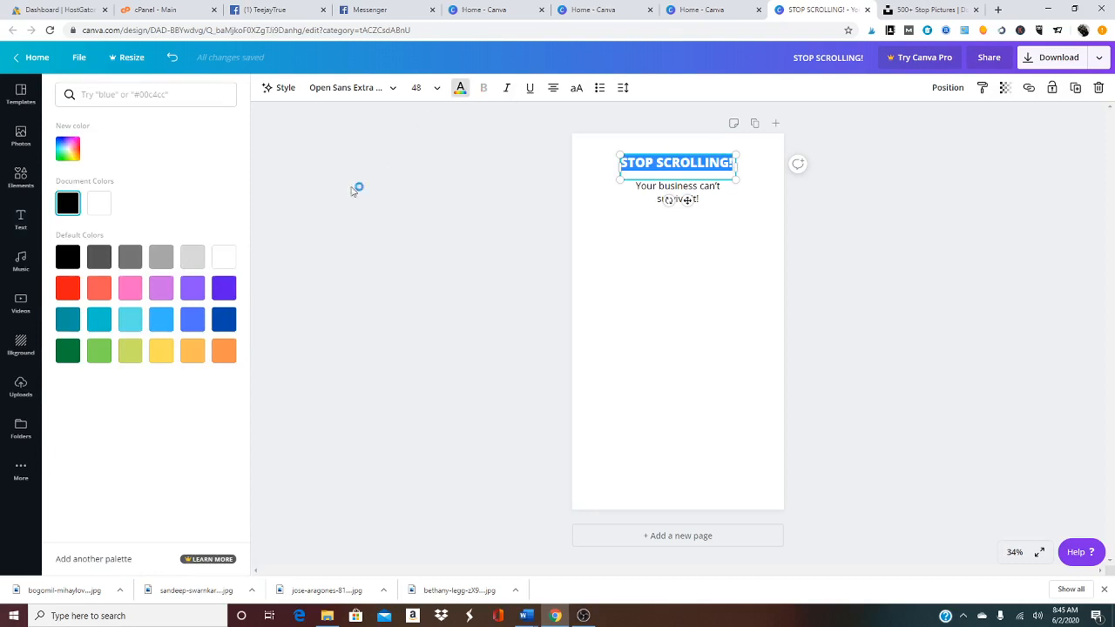
{"action": "left_click", "coordinate": [67, 288]}
{"action": "left_click", "coordinate": [649, 177]}
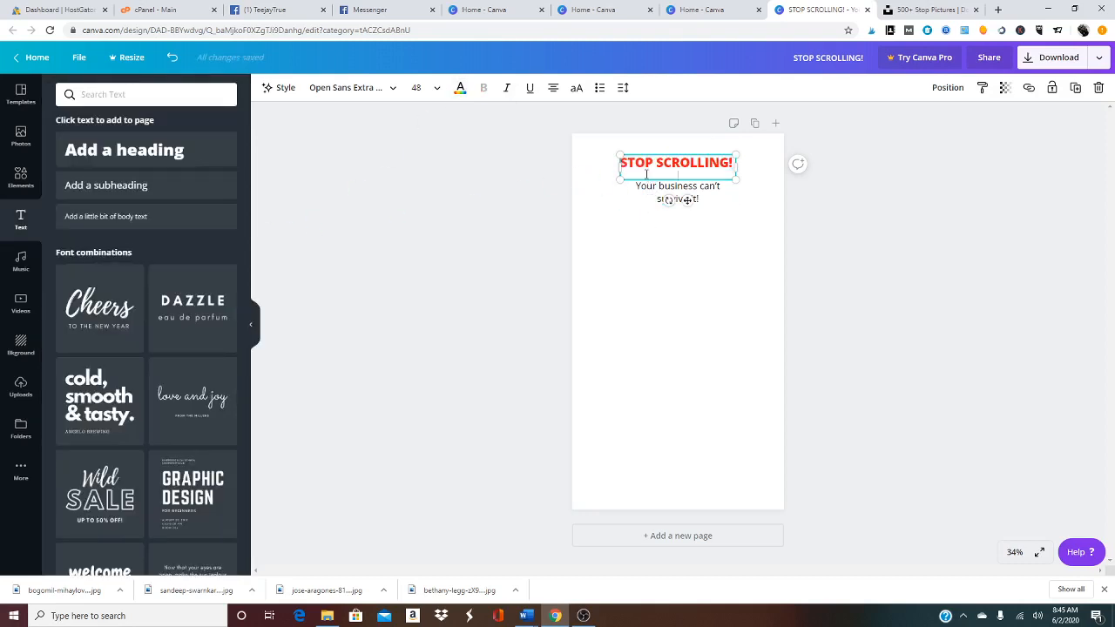
Colour the "Your business can't survive it!" subheading with the custom blue 3380ae and make it bold.
{"action": "left_click", "coordinate": [640, 189]}
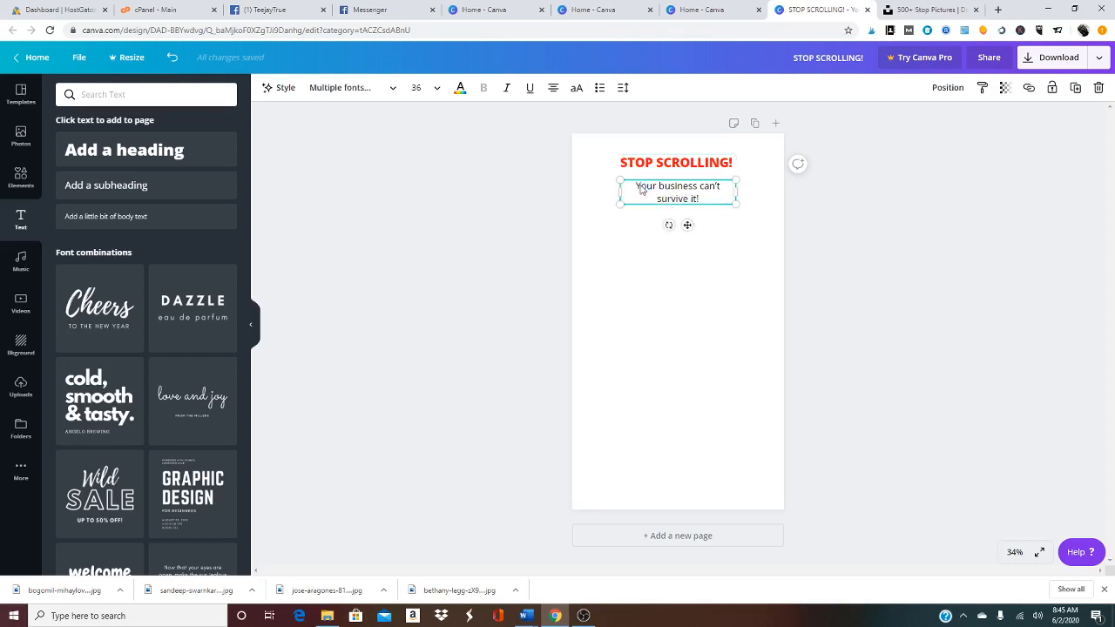
{"action": "double_click", "coordinate": [645, 186]}
{"action": "left_click", "coordinate": [654, 194]}
{"action": "left_click_drag", "start_coordinate": [637, 185], "coordinate": [726, 201]}
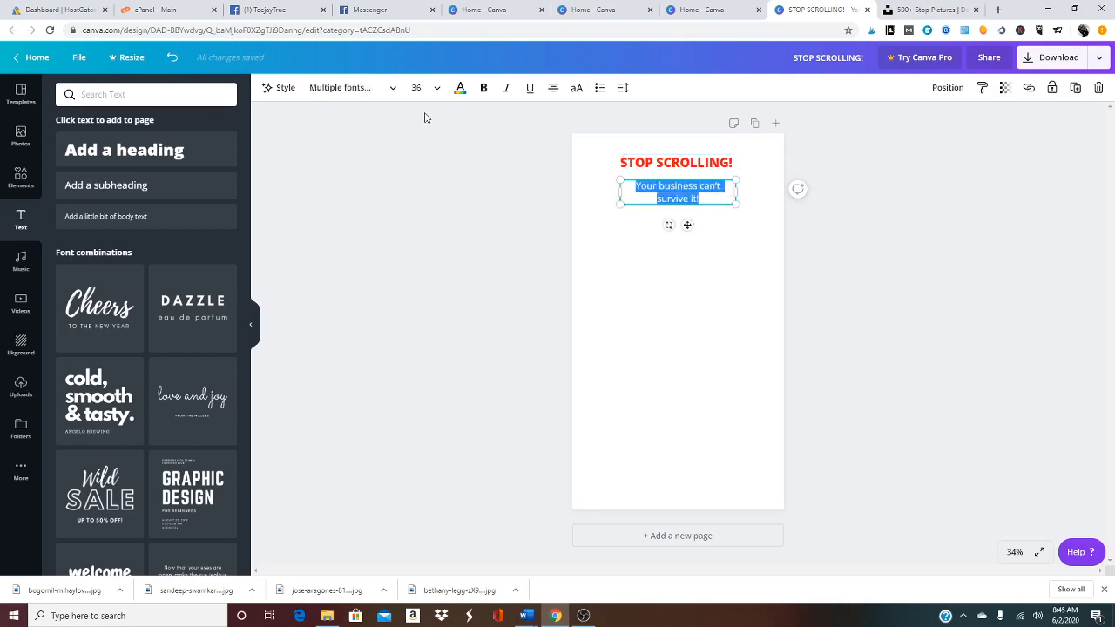
{"action": "left_click", "coordinate": [460, 89]}
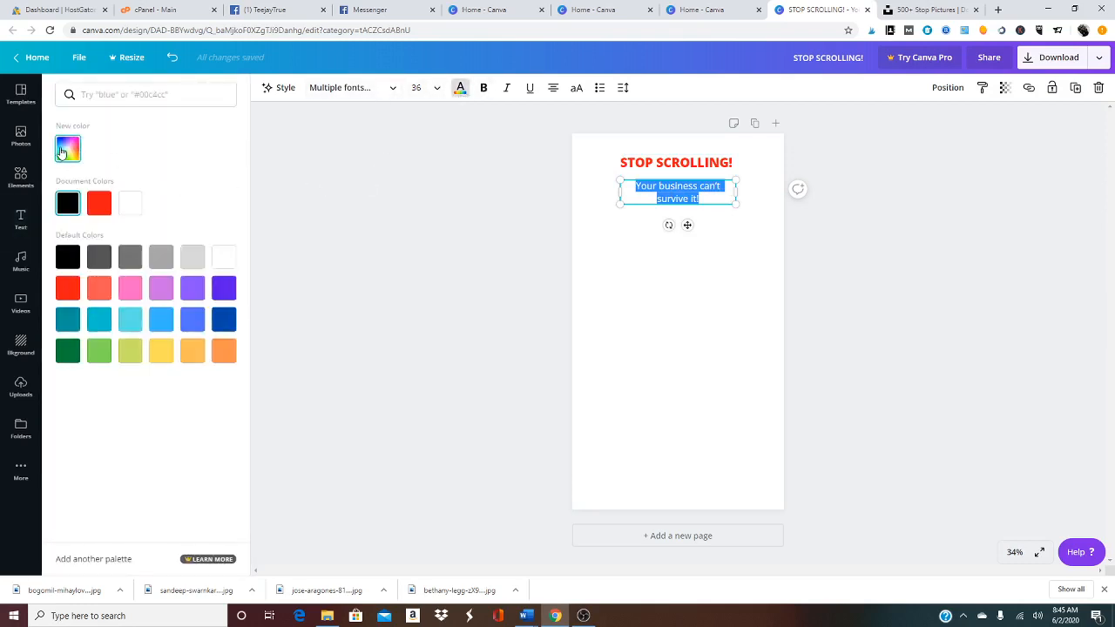
{"action": "left_click", "coordinate": [106, 95]}
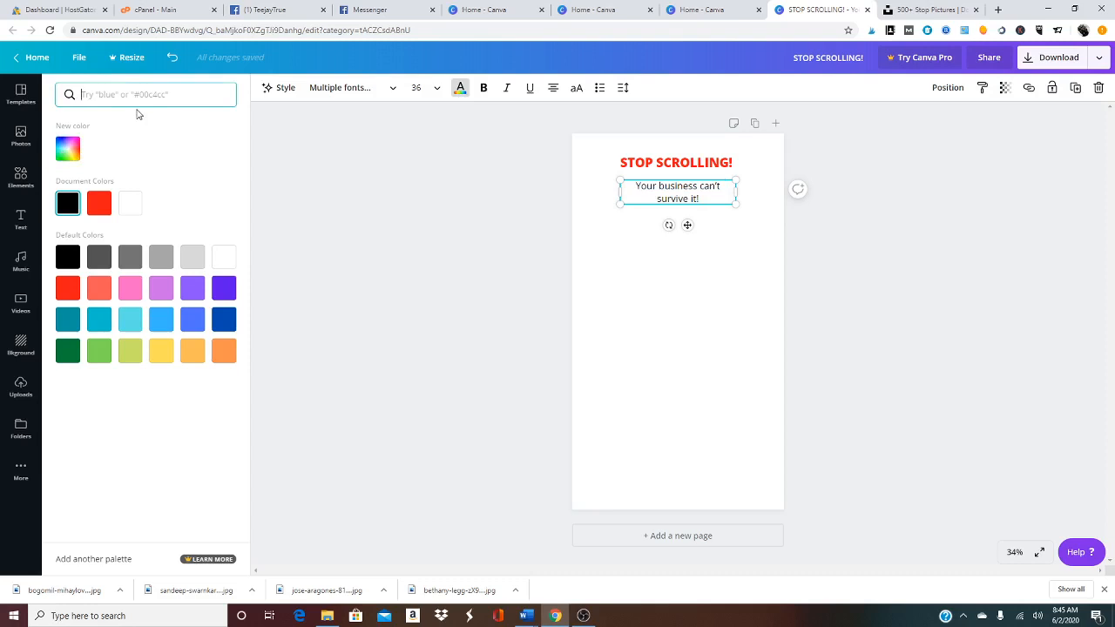
{"action": "type", "text": "3380ae"}
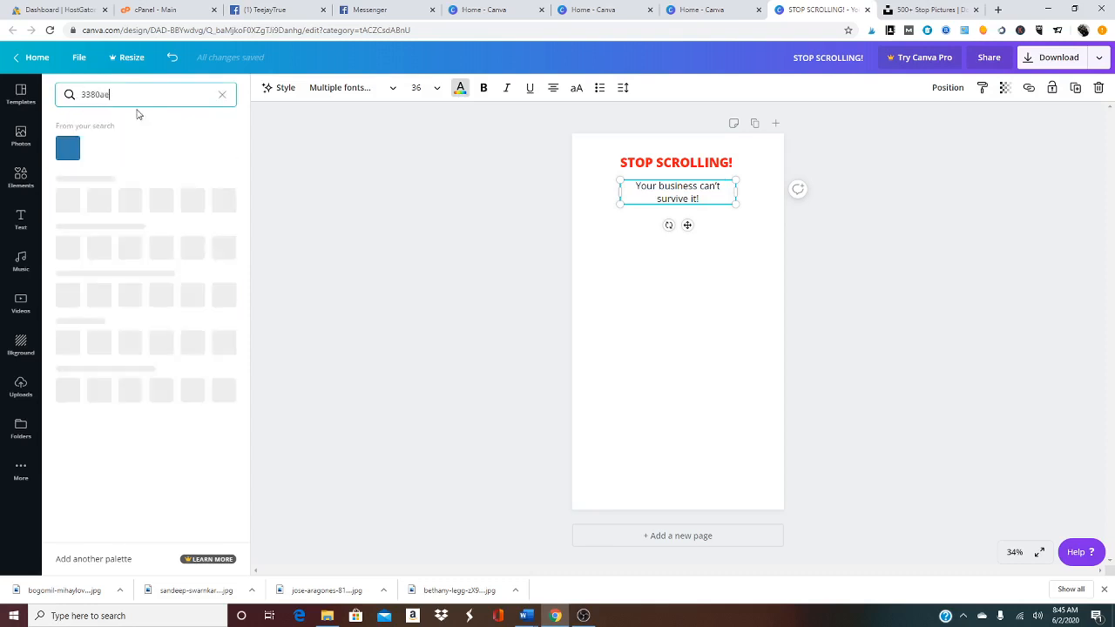
{"action": "left_click", "coordinate": [67, 148]}
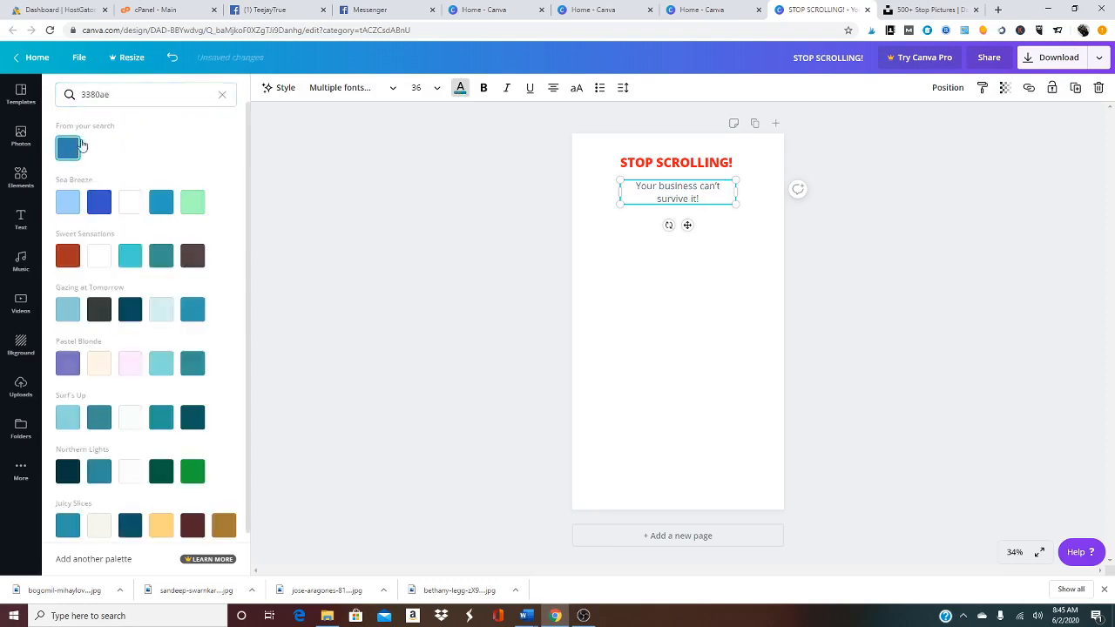
{"action": "left_click", "coordinate": [483, 89]}
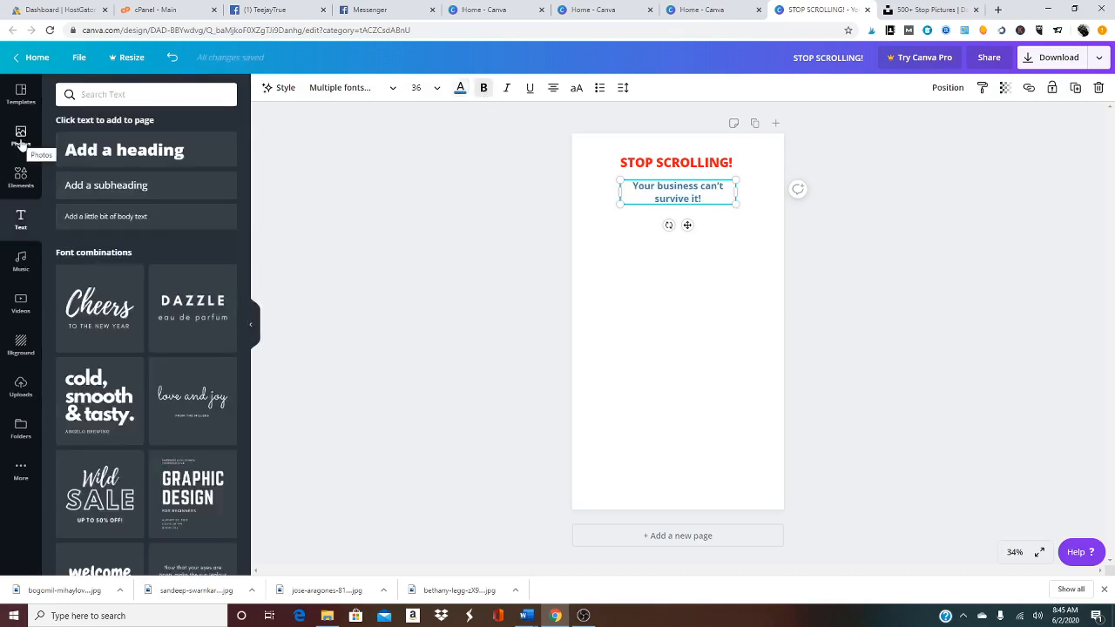
Try the uploaded photo of the upside-down STOP pavement marking below the text, enlarge it, and delete it from the page.
{"action": "left_click", "coordinate": [20, 386]}
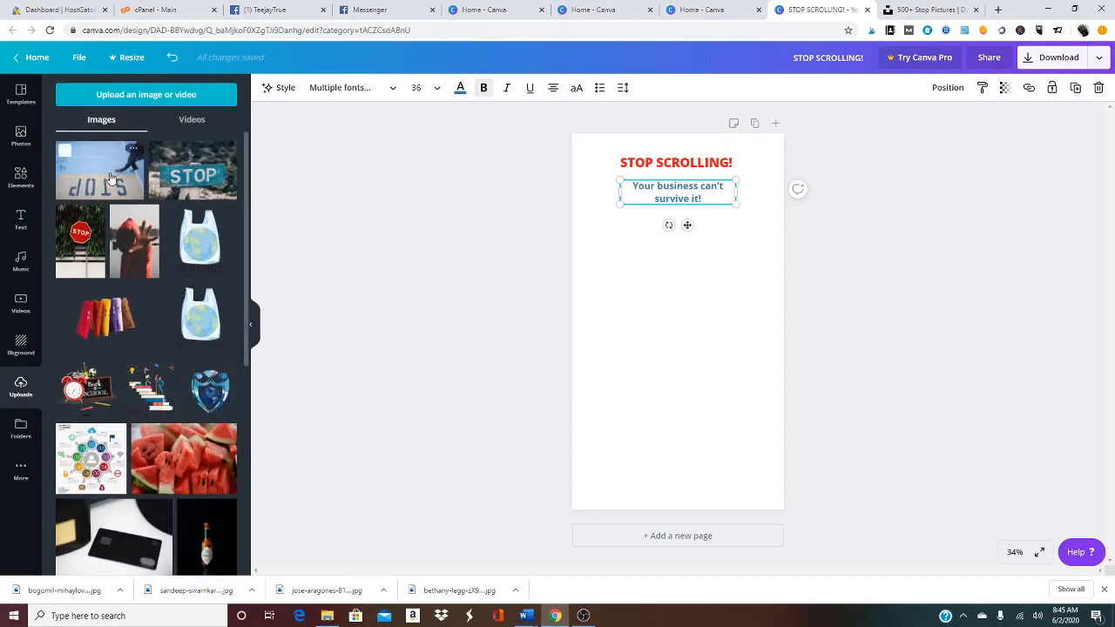
{"action": "left_click", "coordinate": [111, 178]}
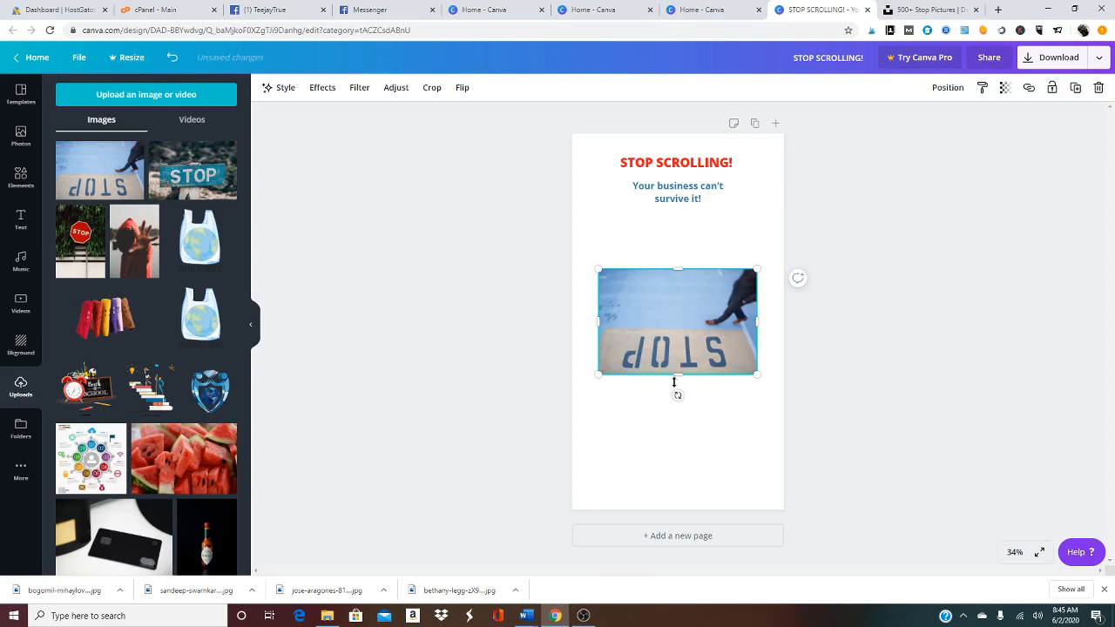
{"action": "left_click_drag", "start_coordinate": [676, 375], "coordinate": [699, 423]}
{"action": "key", "text": "Delete"}
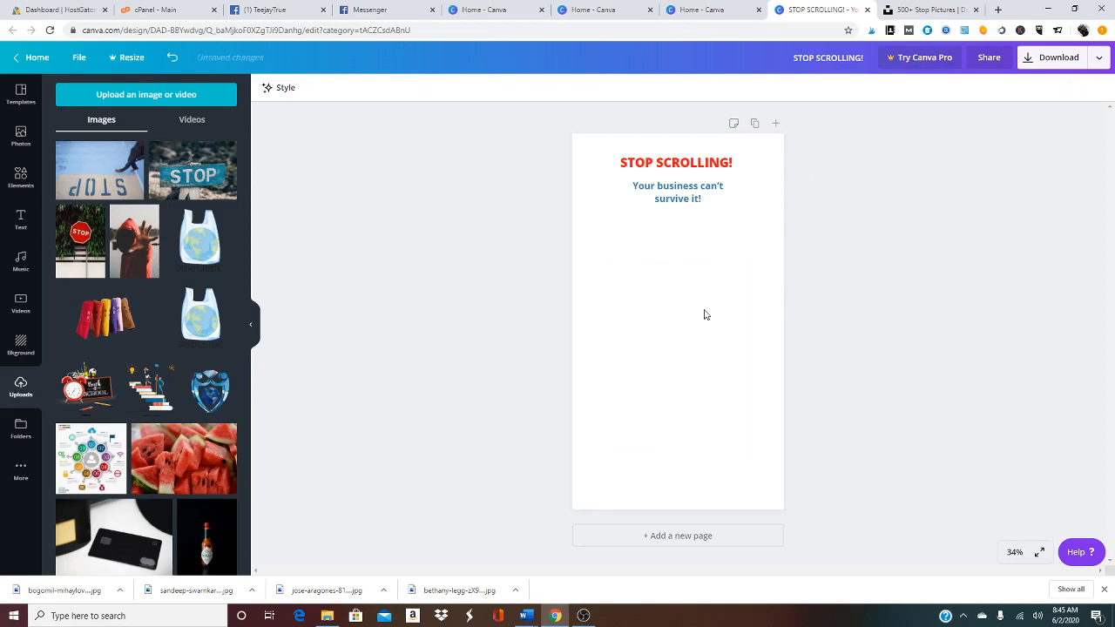
Add the uploaded photo of the red-hooded figure with an outstretched hand below the text and extend its lower edge towards the page bottom.
{"action": "left_click", "coordinate": [128, 255]}
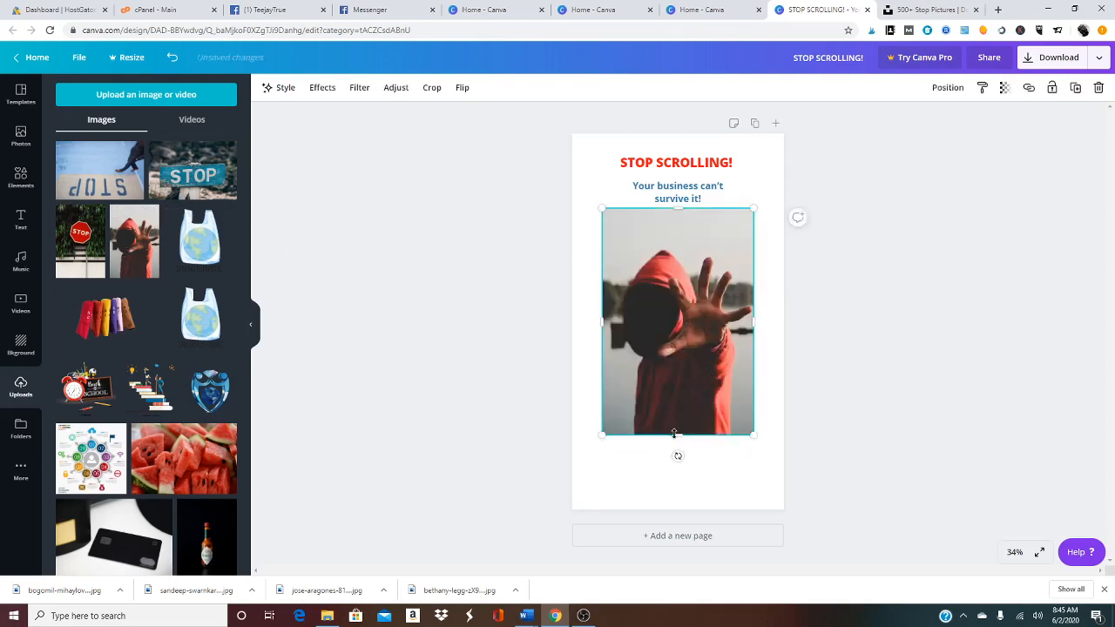
{"action": "left_click_drag", "start_coordinate": [674, 433], "coordinate": [677, 477]}
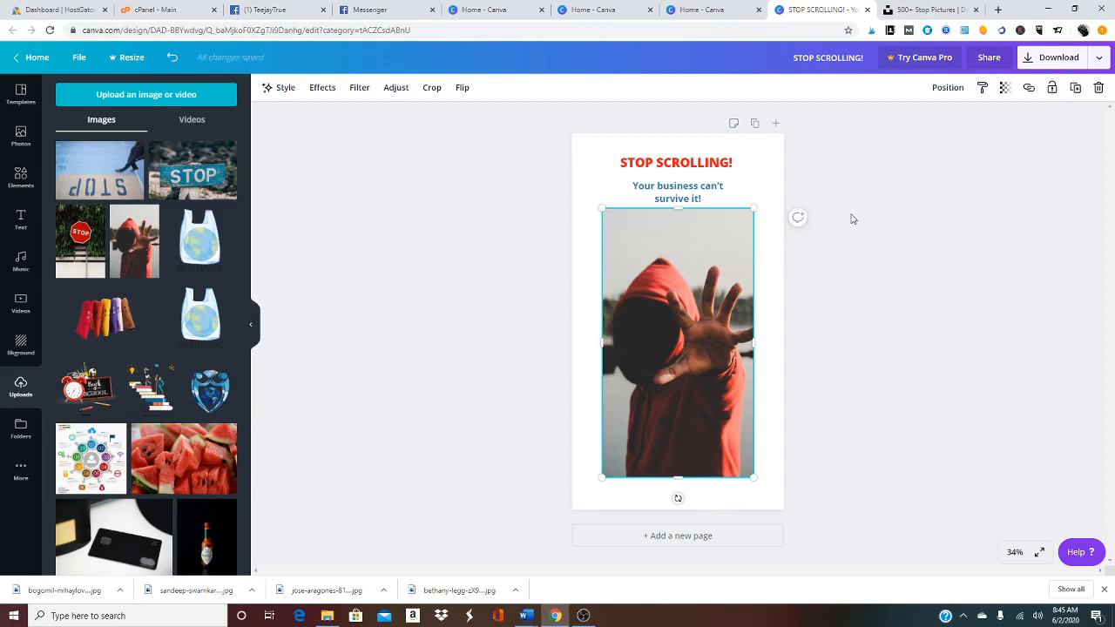
{"action": "left_click", "coordinate": [751, 186]}
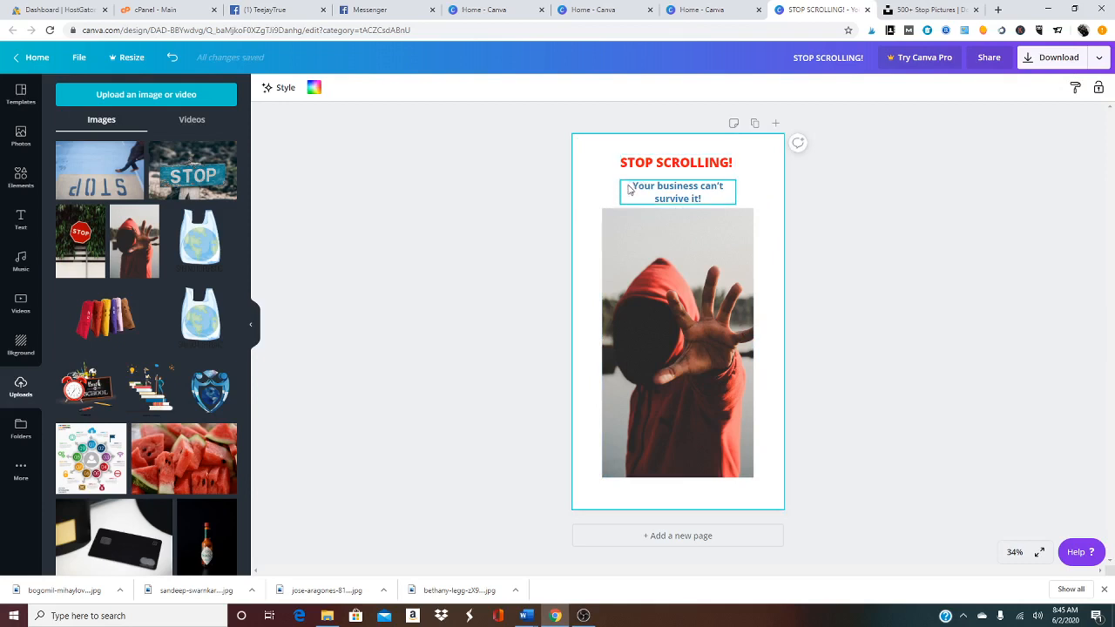
Set the page background to the blue document colour used for the subheading.
{"action": "left_click", "coordinate": [629, 188]}
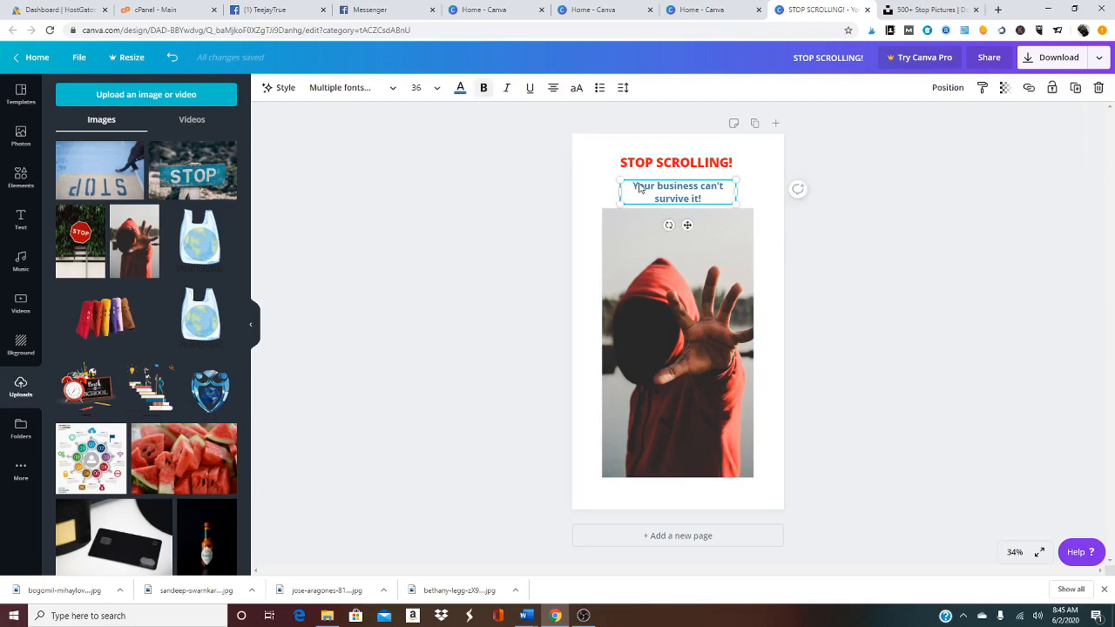
{"action": "left_click", "coordinate": [759, 178]}
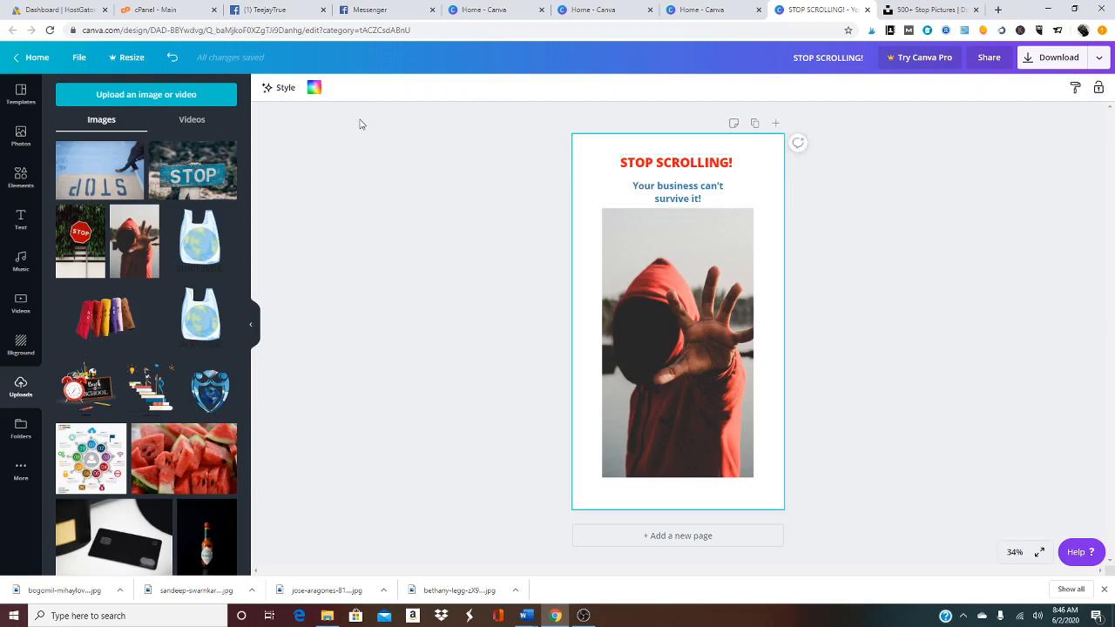
{"action": "left_click", "coordinate": [314, 88]}
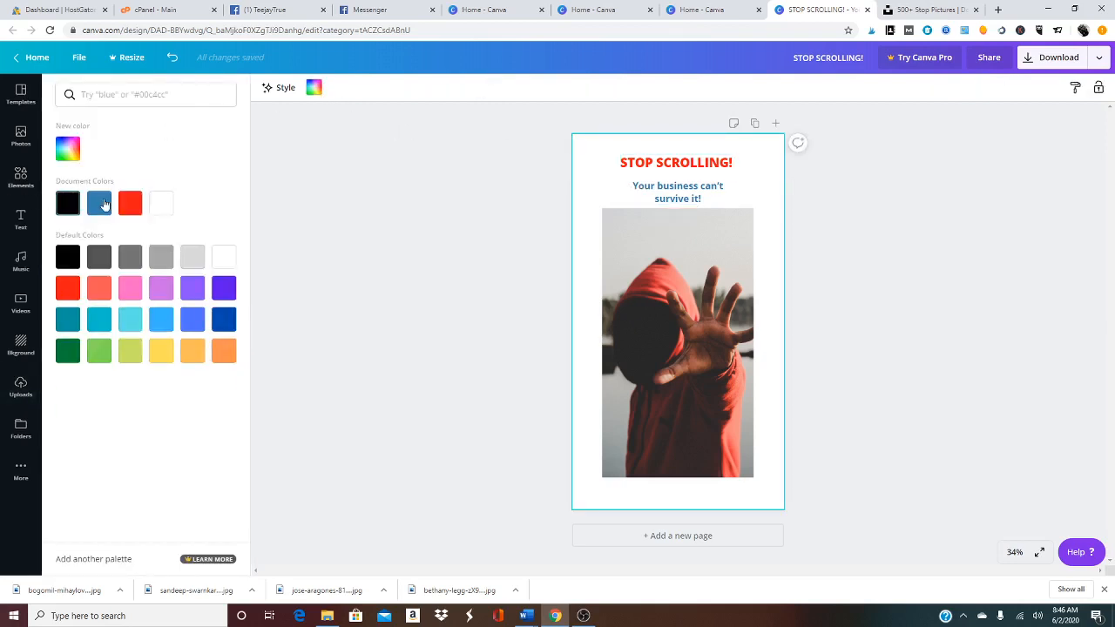
{"action": "left_click", "coordinate": [99, 203]}
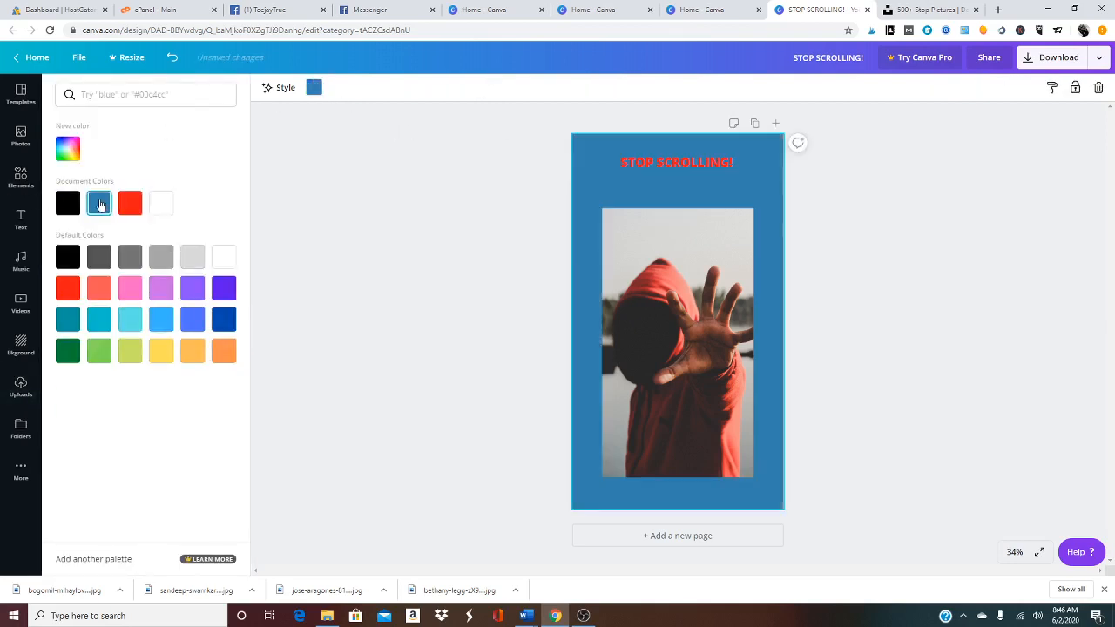
Change the text colour of the "Your business can't survive it!" subheading to white.
{"action": "left_click", "coordinate": [672, 195]}
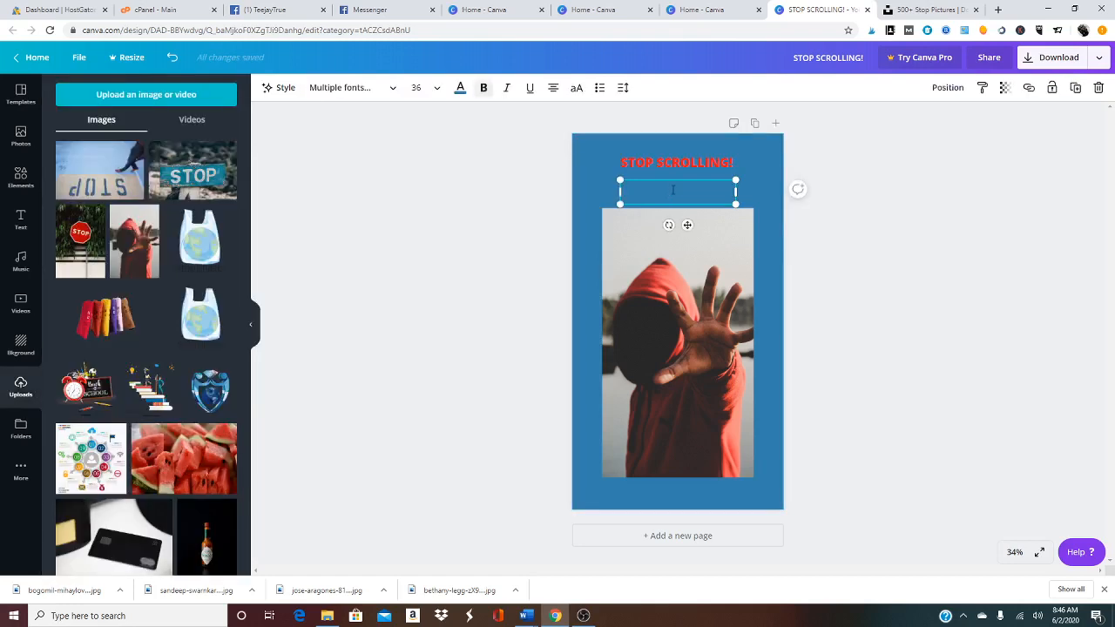
{"action": "left_click", "coordinate": [460, 87]}
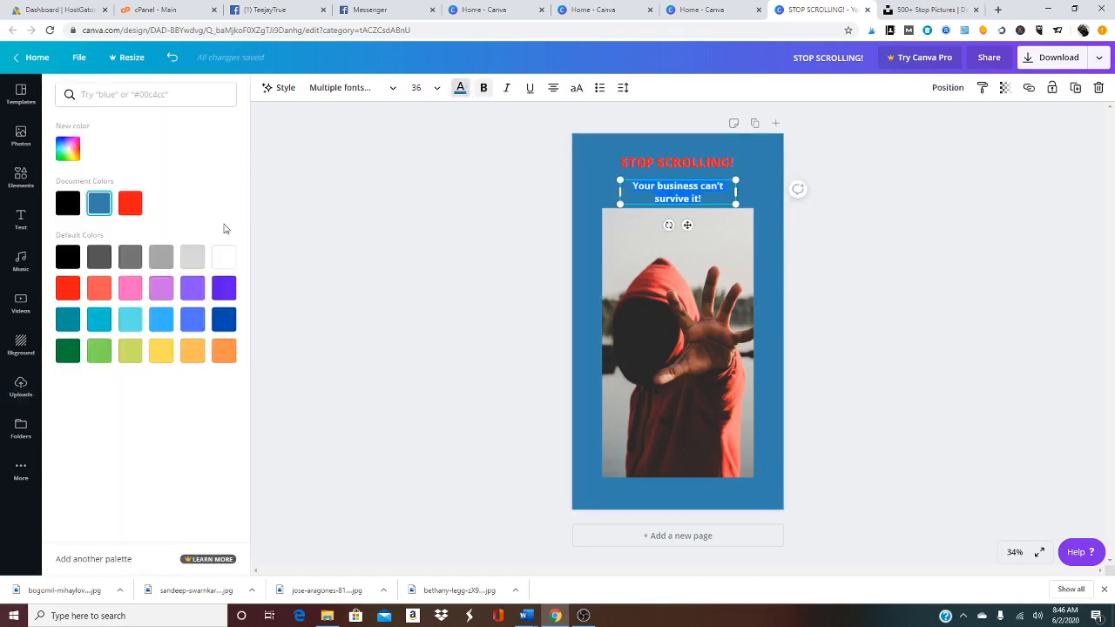
{"action": "left_click", "coordinate": [224, 256]}
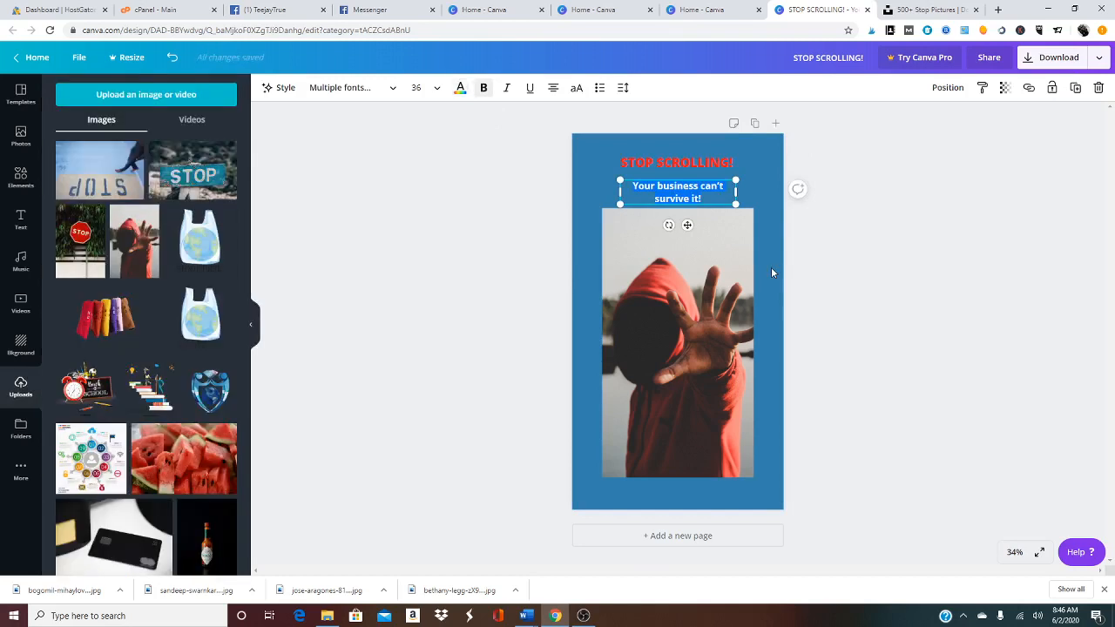
{"action": "left_click", "coordinate": [769, 279]}
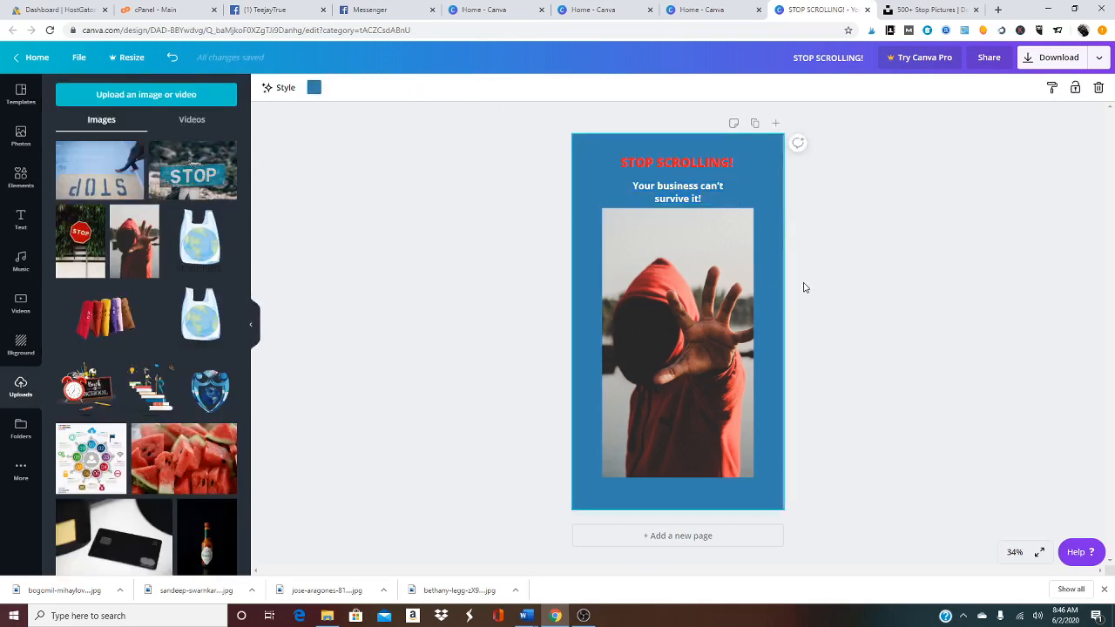
Add the uploaded blue shield logo, shrink it to a small badge, and place it in the photo's upper-right corner.
{"action": "left_click", "coordinate": [210, 389]}
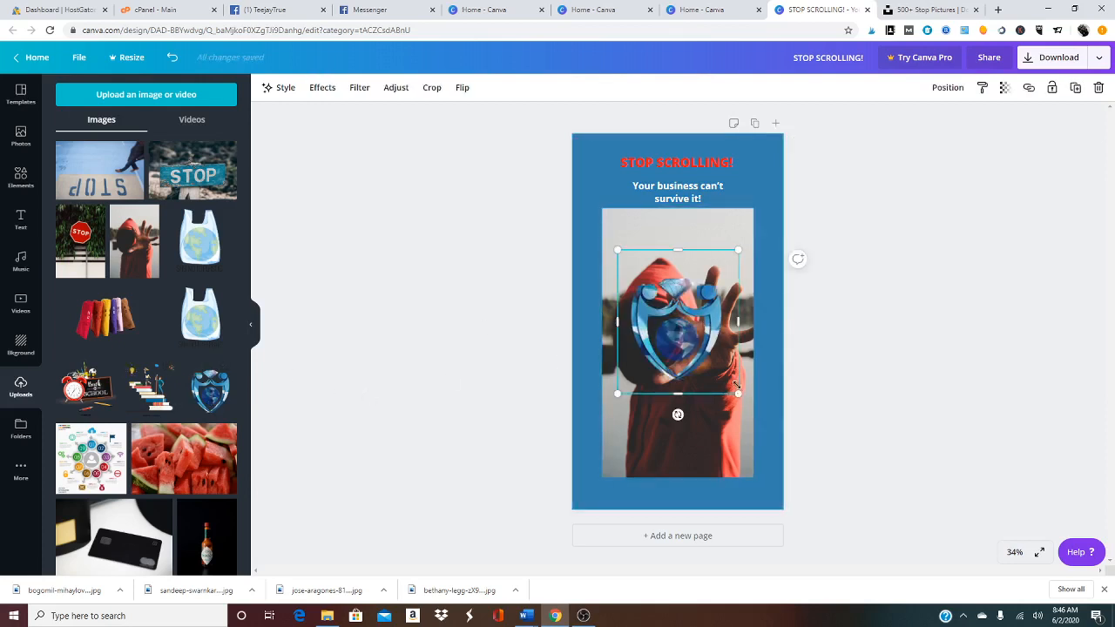
{"action": "left_click_drag", "start_coordinate": [736, 386], "coordinate": [743, 228]}
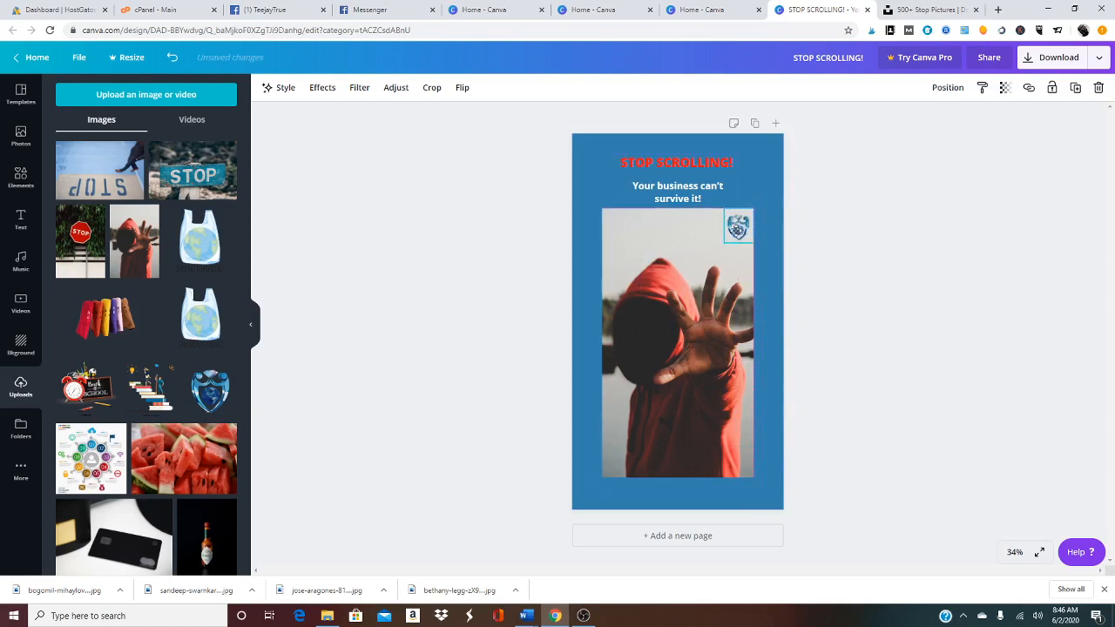
{"action": "left_click", "coordinate": [907, 288]}
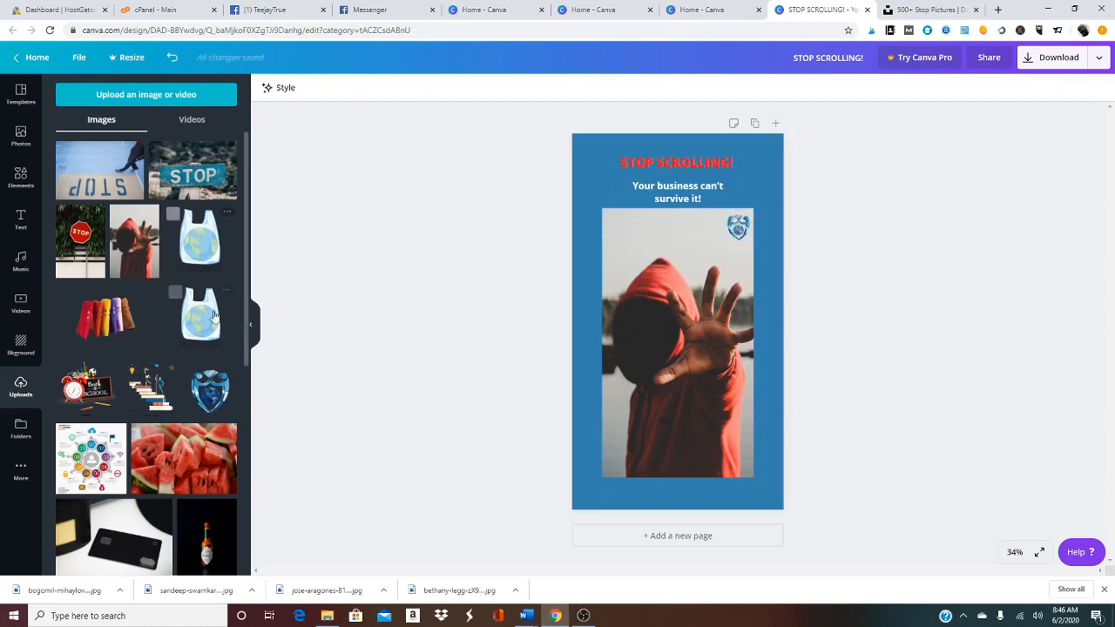
Italicise and underline the "STOP SCROLLING!" heading.
{"action": "left_click", "coordinate": [682, 165]}
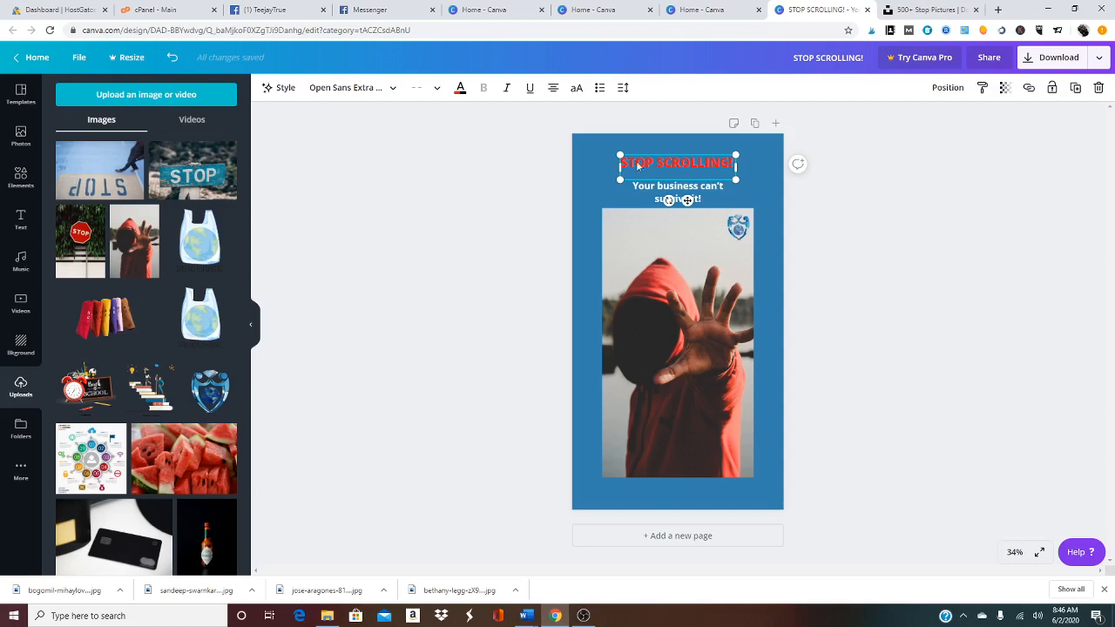
{"action": "left_click", "coordinate": [461, 92]}
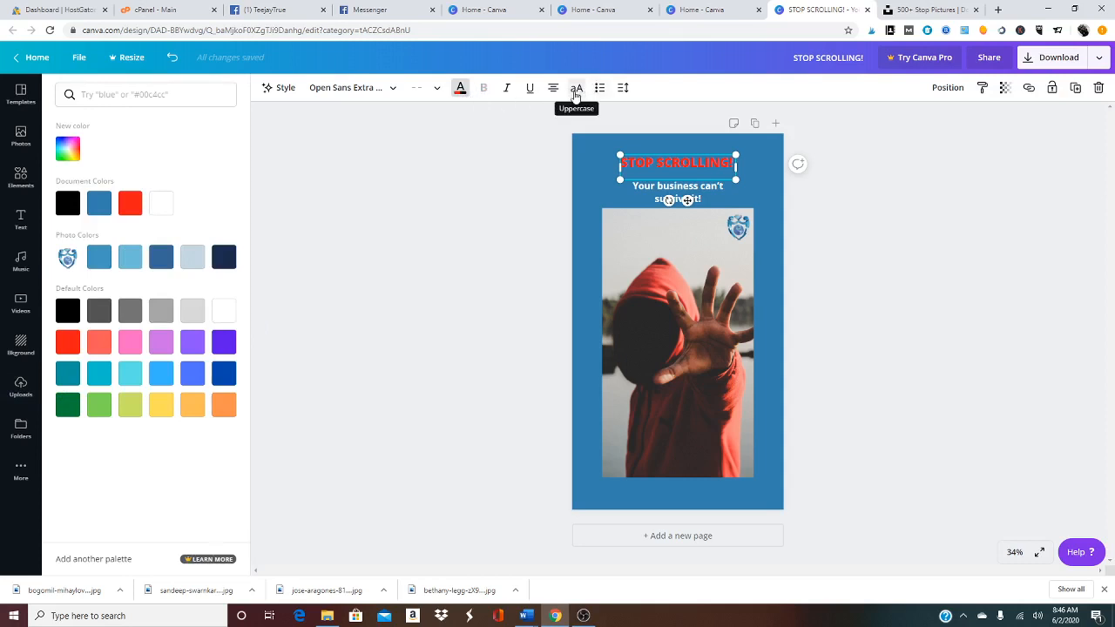
{"action": "left_click", "coordinate": [508, 94]}
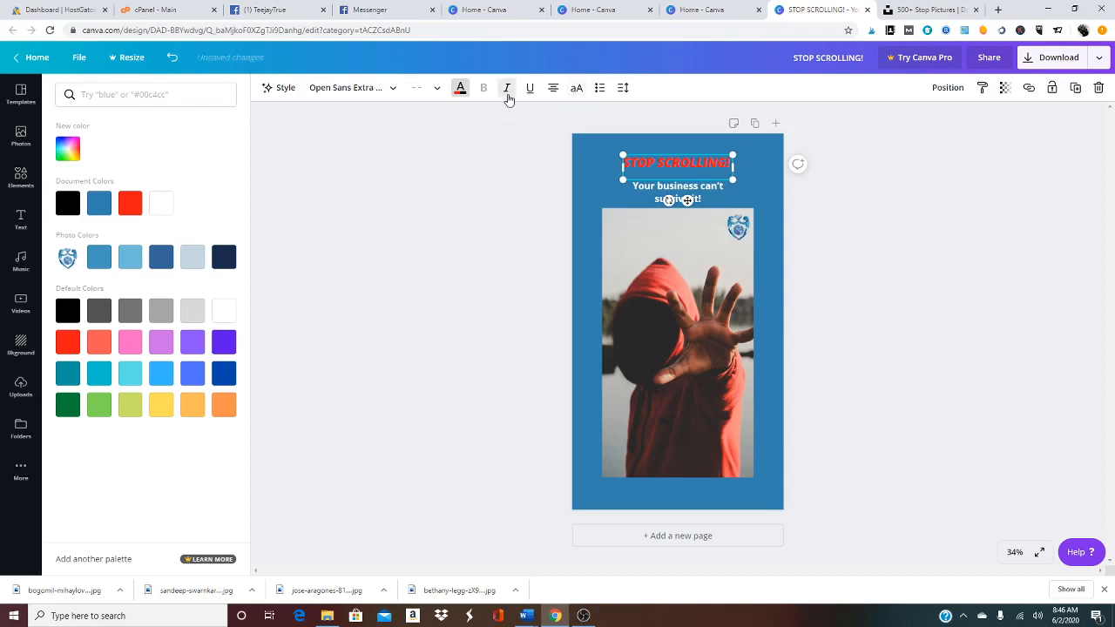
{"action": "left_click", "coordinate": [529, 91]}
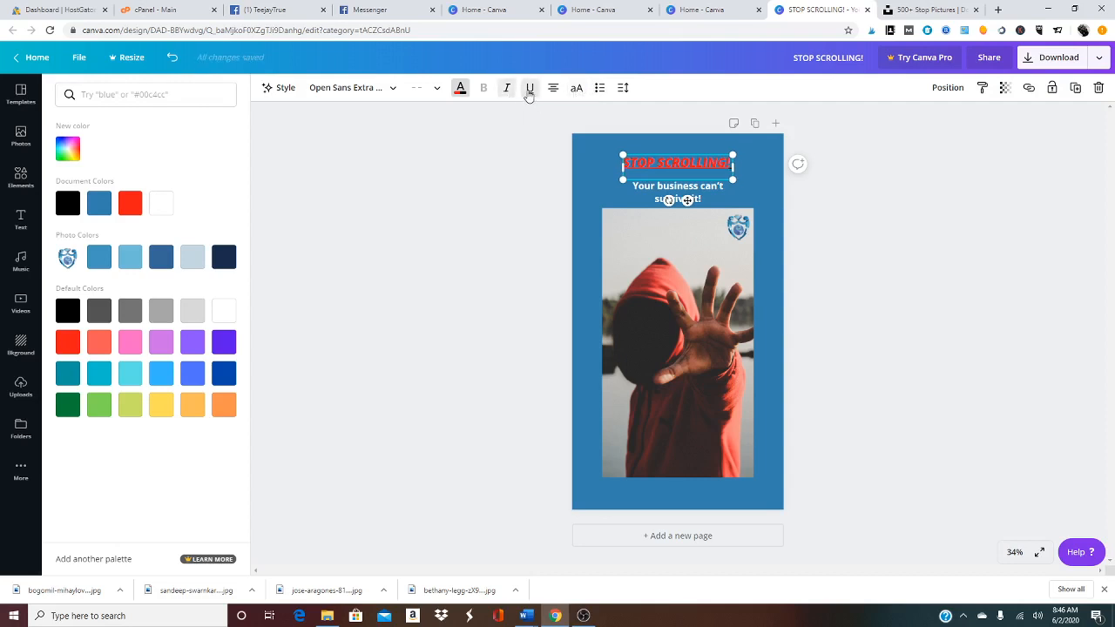
{"action": "left_click", "coordinate": [496, 190]}
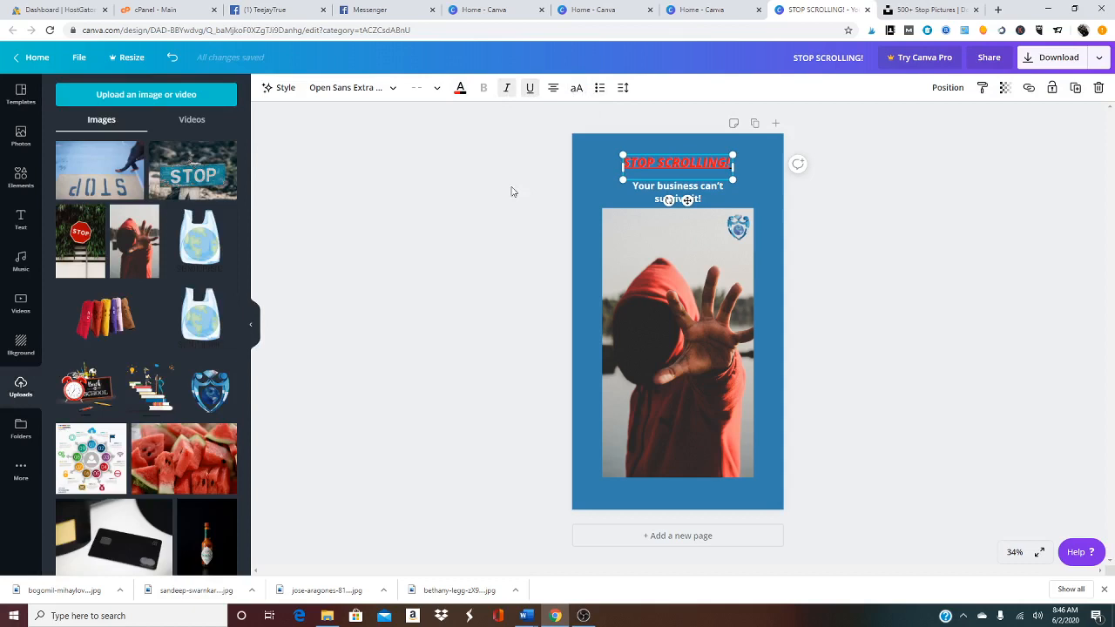
{"action": "left_click", "coordinate": [862, 247]}
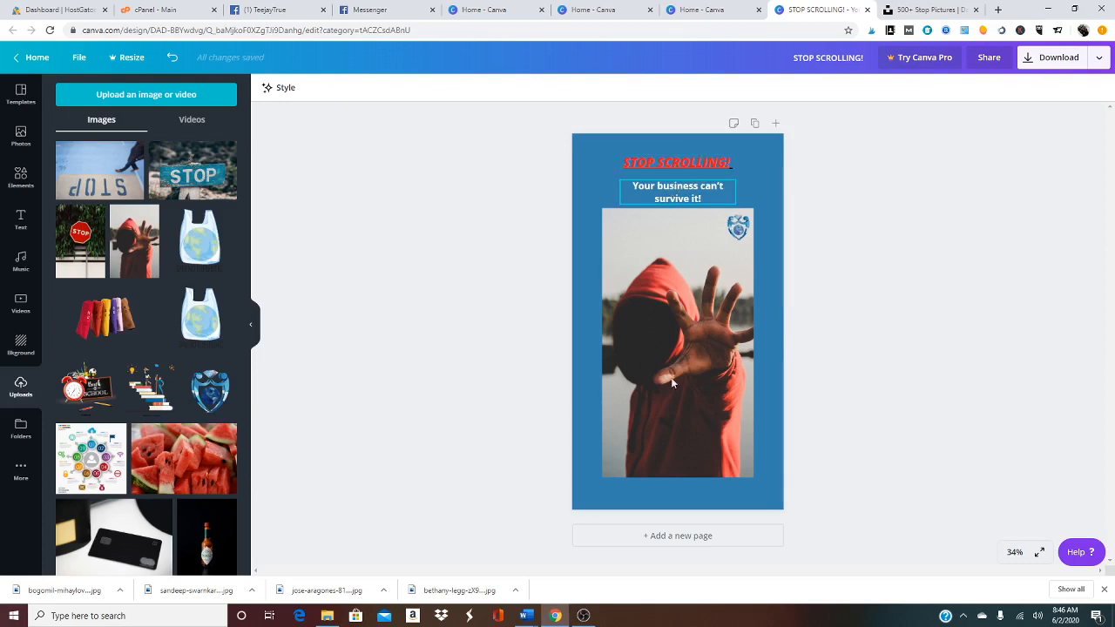
Lower the top edge of the hooded-figure photo and move the subheading down to just above it.
{"action": "left_click", "coordinate": [691, 235]}
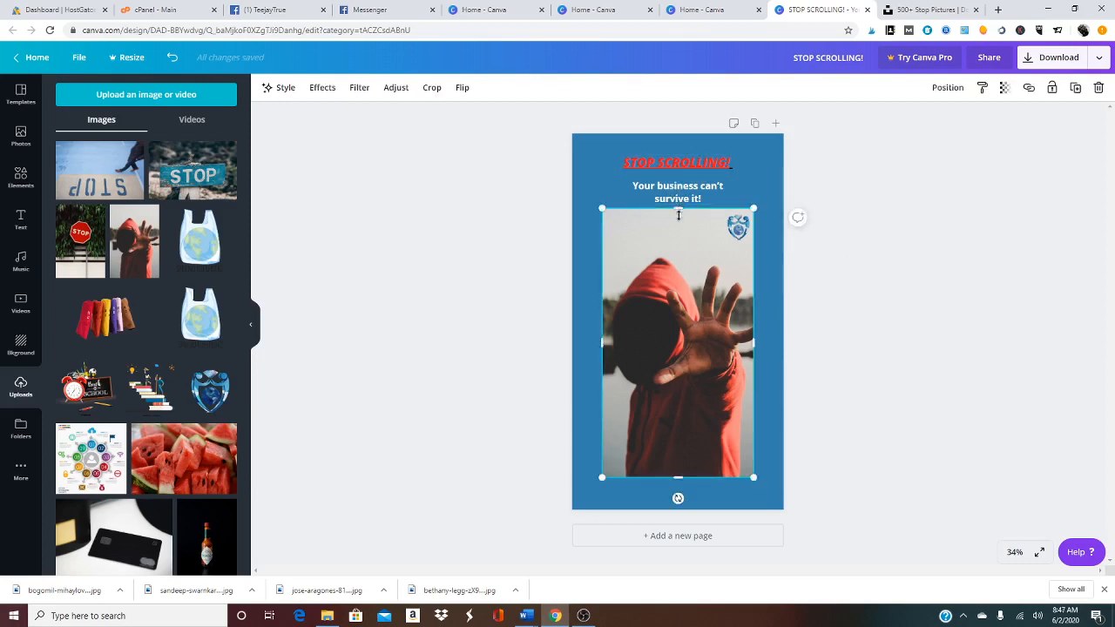
{"action": "left_click_drag", "start_coordinate": [679, 211], "coordinate": [679, 241]}
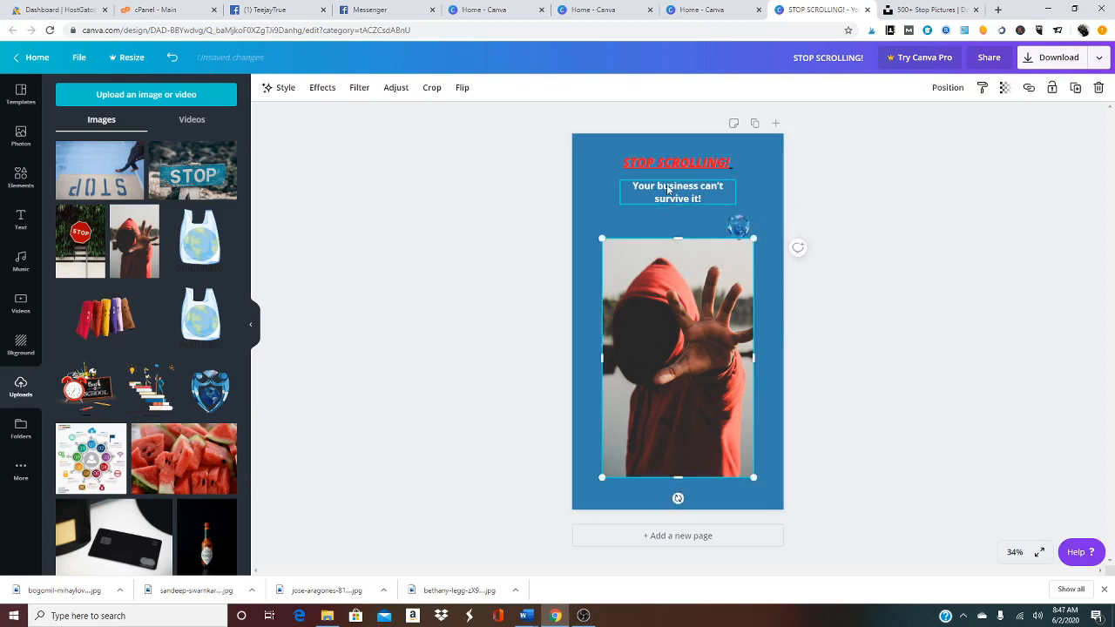
{"action": "left_click_drag", "start_coordinate": [667, 189], "coordinate": [667, 210]}
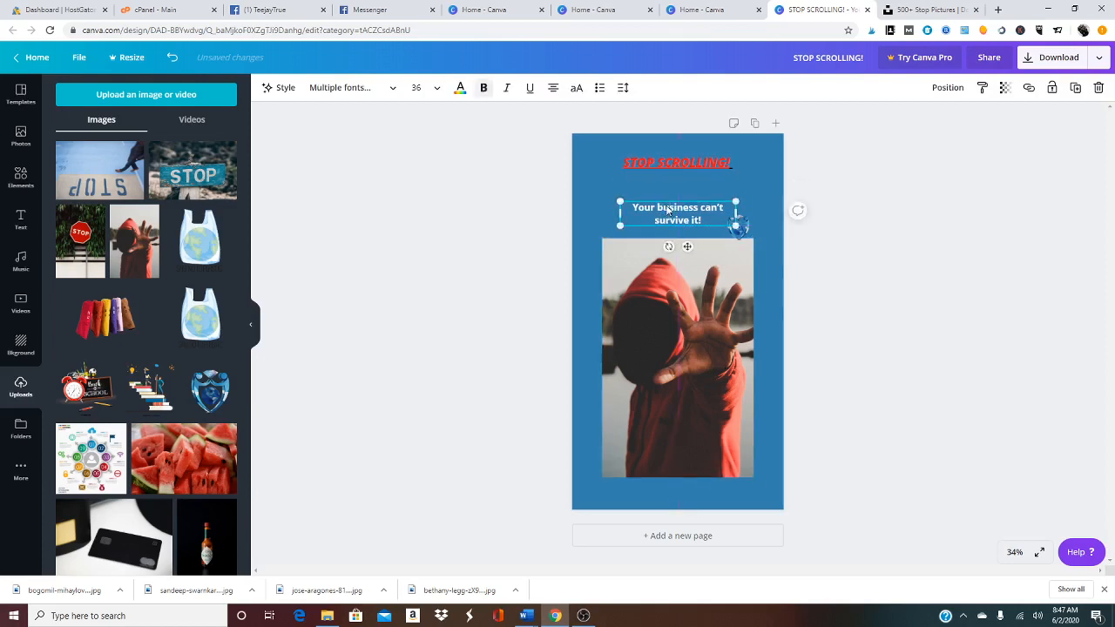
Widen the "STOP SCROLLING!" text box on both sides and set the heading's font size to 64.
{"action": "left_click", "coordinate": [673, 165]}
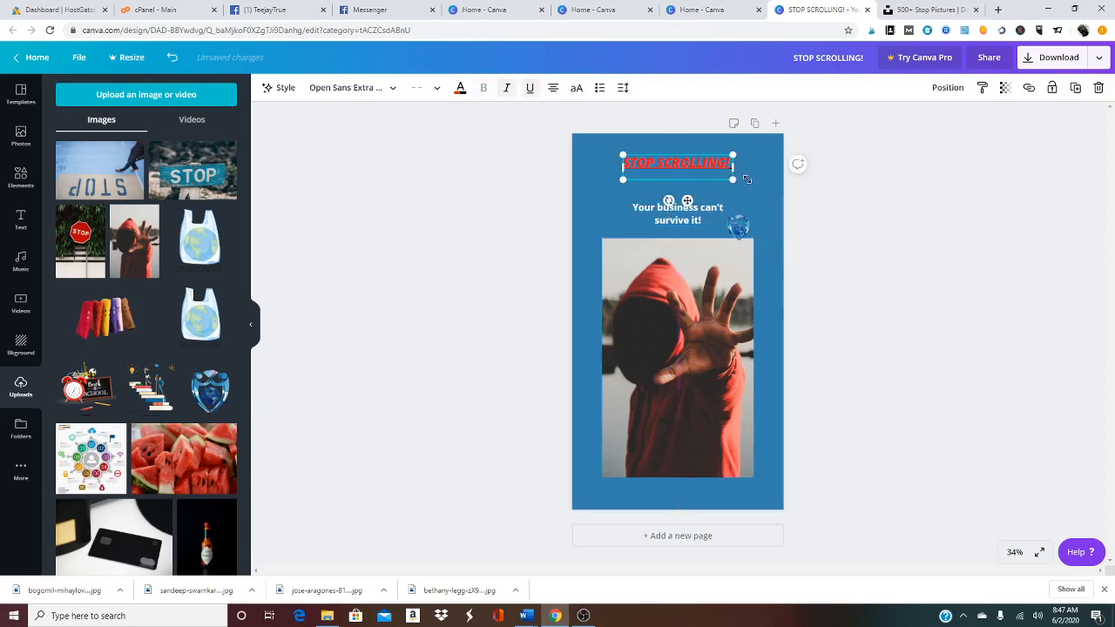
{"action": "left_click_drag", "start_coordinate": [733, 168], "coordinate": [768, 168]}
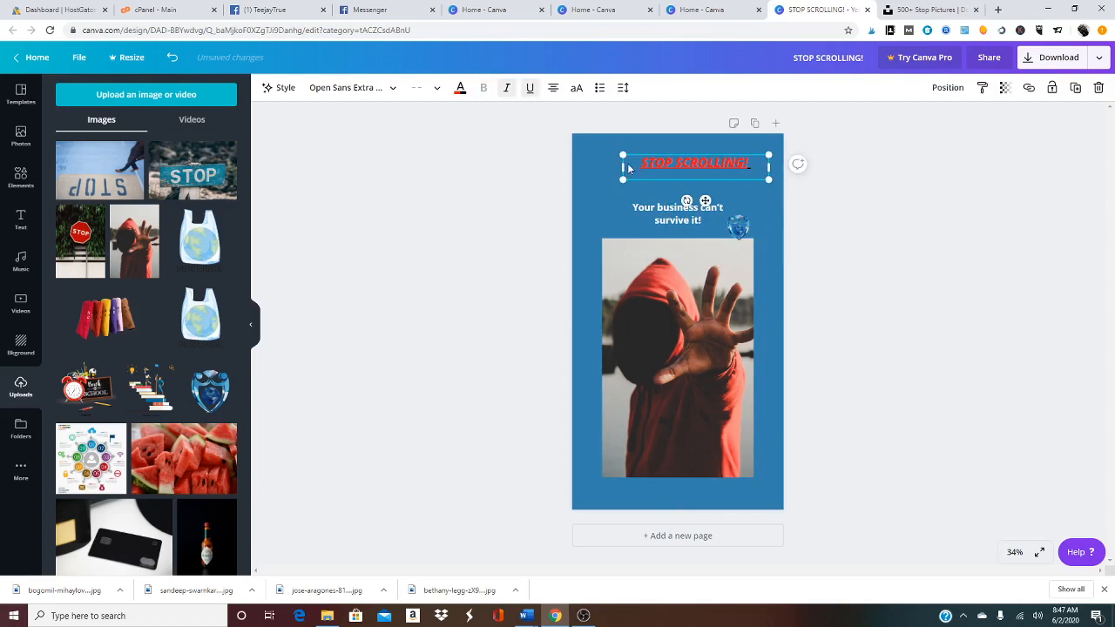
{"action": "left_click_drag", "start_coordinate": [623, 167], "coordinate": [589, 168]}
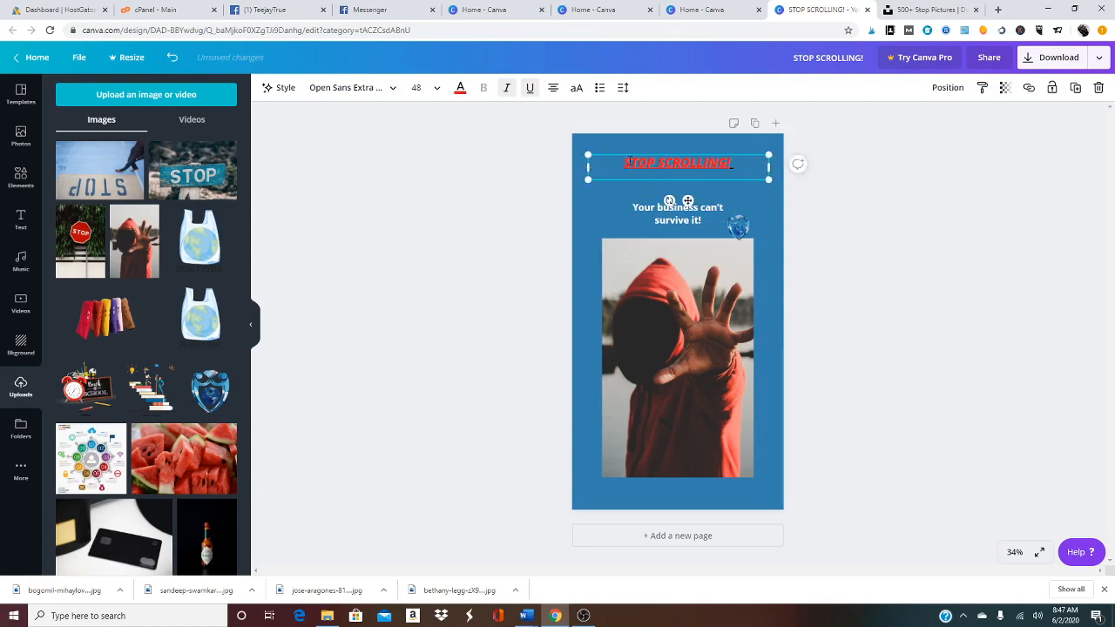
{"action": "left_click", "coordinate": [427, 88]}
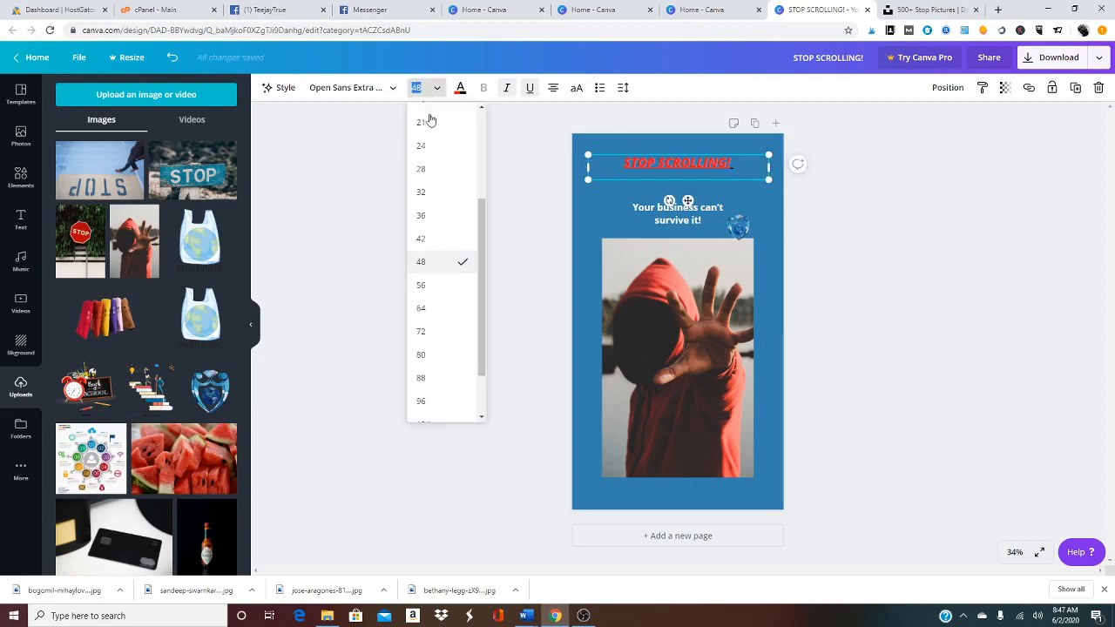
{"action": "left_click", "coordinate": [428, 287]}
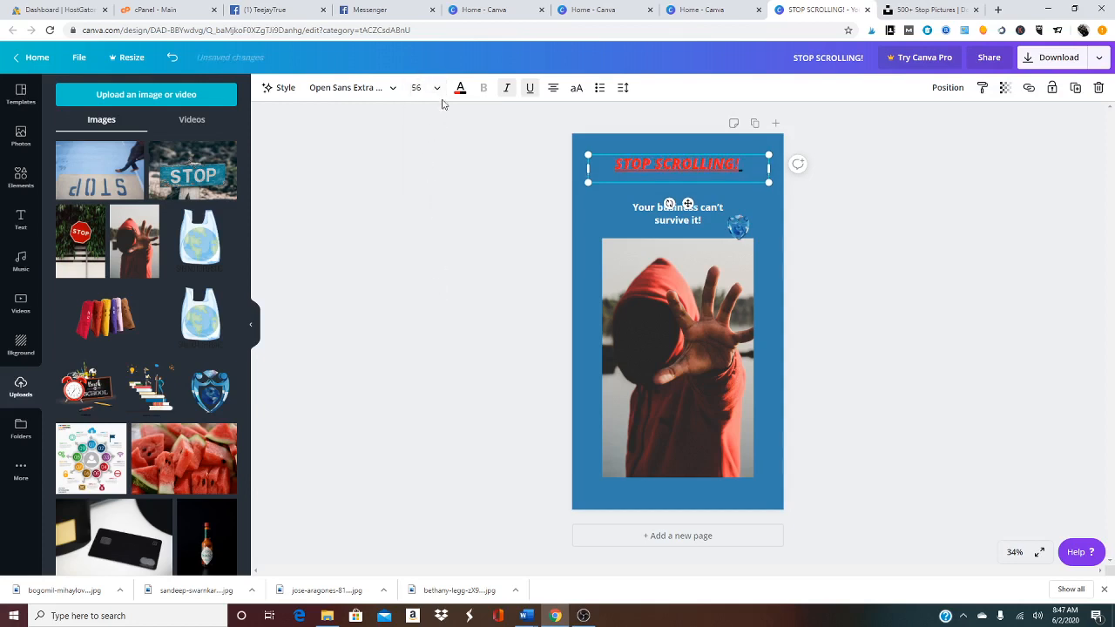
{"action": "left_click", "coordinate": [426, 88]}
{"action": "left_click", "coordinate": [434, 286]}
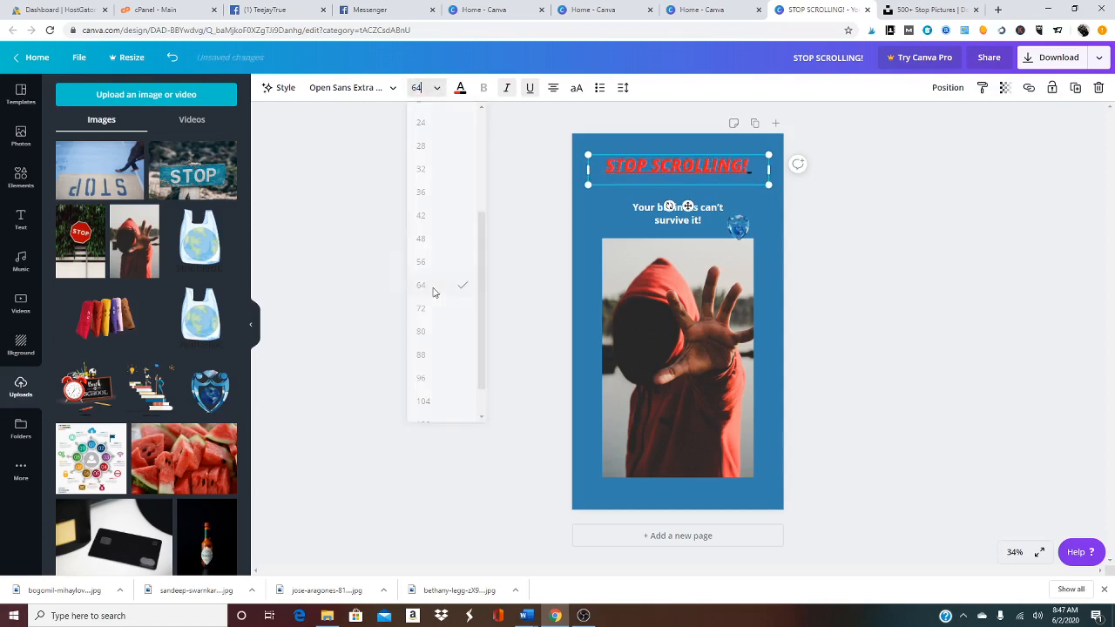
Change the "STOP SCROLLING!" heading's font to Montserrat and make it bold.
{"action": "left_click", "coordinate": [392, 89]}
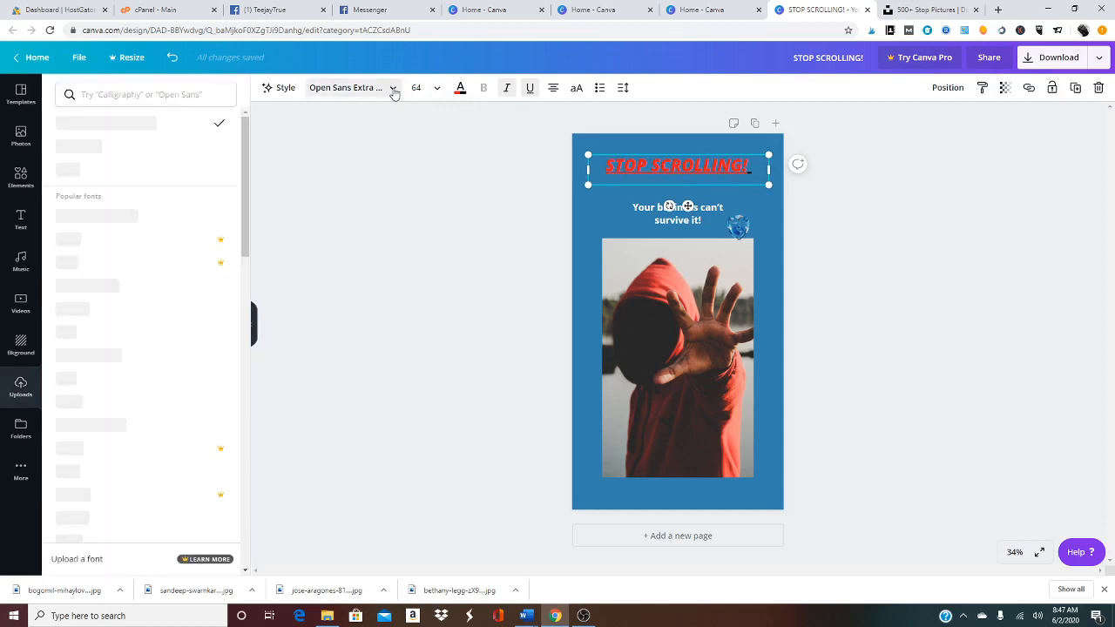
{"action": "scroll", "coordinate": [137, 412], "scroll_direction": "down", "scroll_amount": 7}
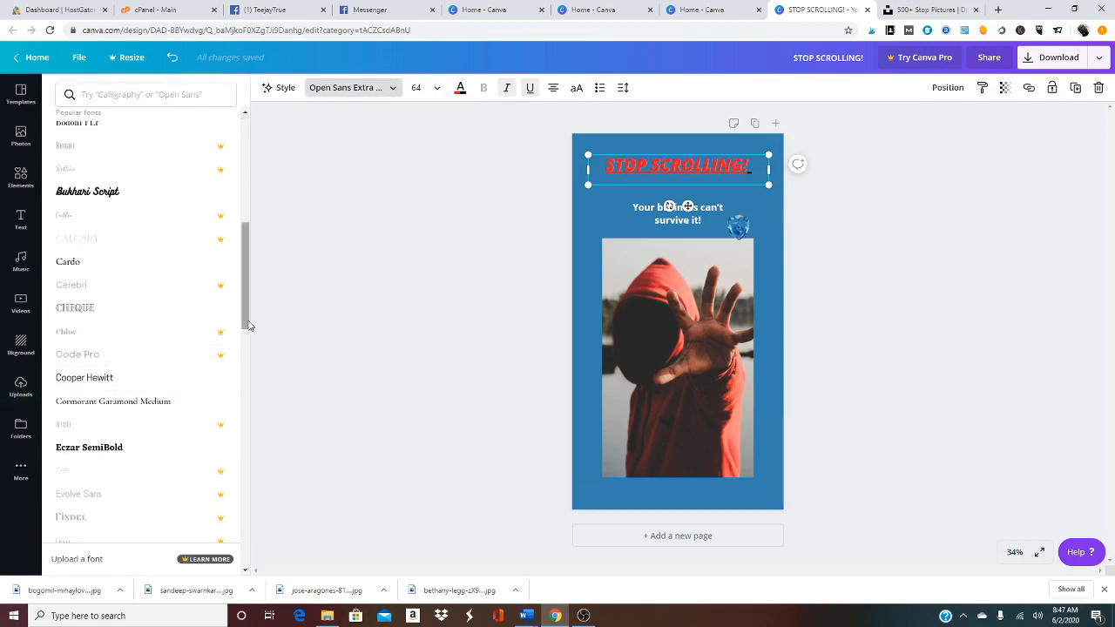
{"action": "left_click_drag", "start_coordinate": [246, 323], "coordinate": [240, 435]}
{"action": "scroll", "coordinate": [236, 443], "scroll_direction": "down", "scroll_amount": 3}
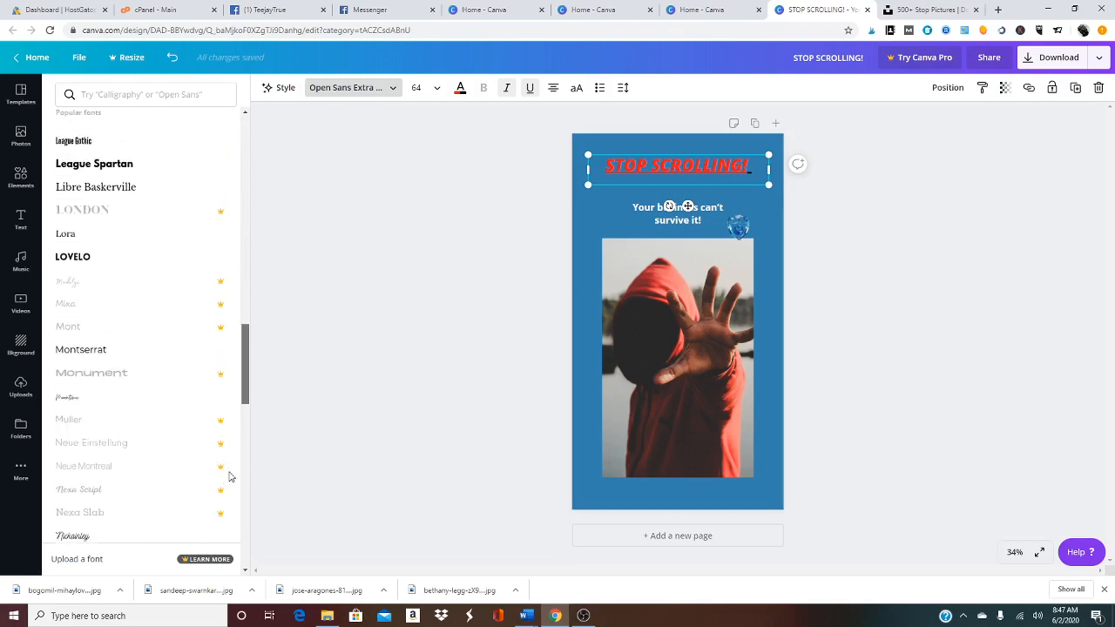
{"action": "left_click", "coordinate": [113, 347]}
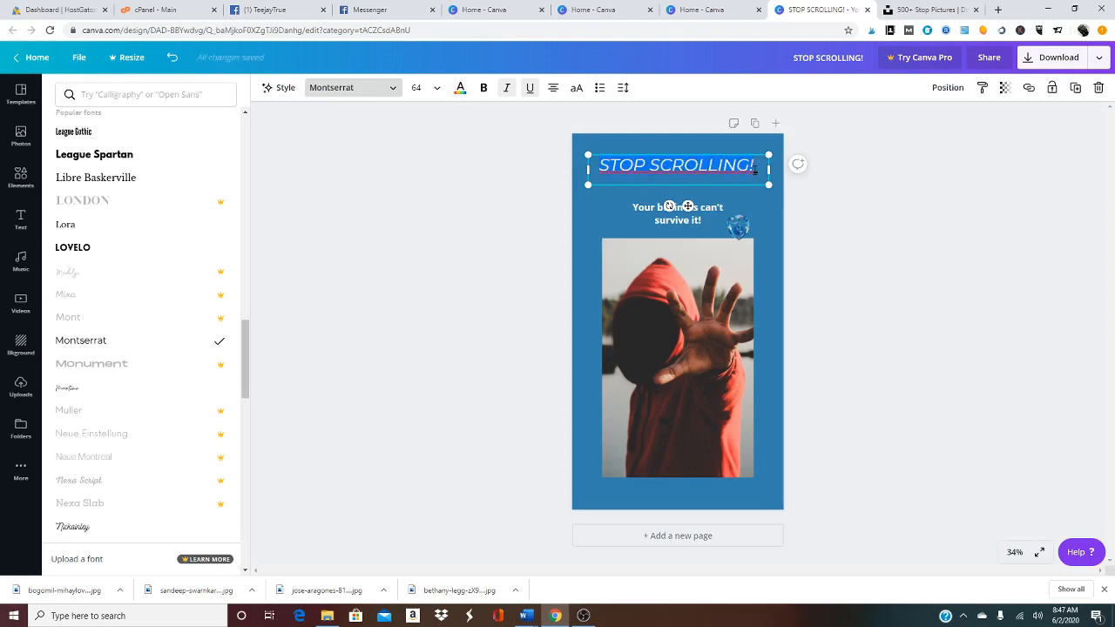
{"action": "left_click", "coordinate": [483, 87]}
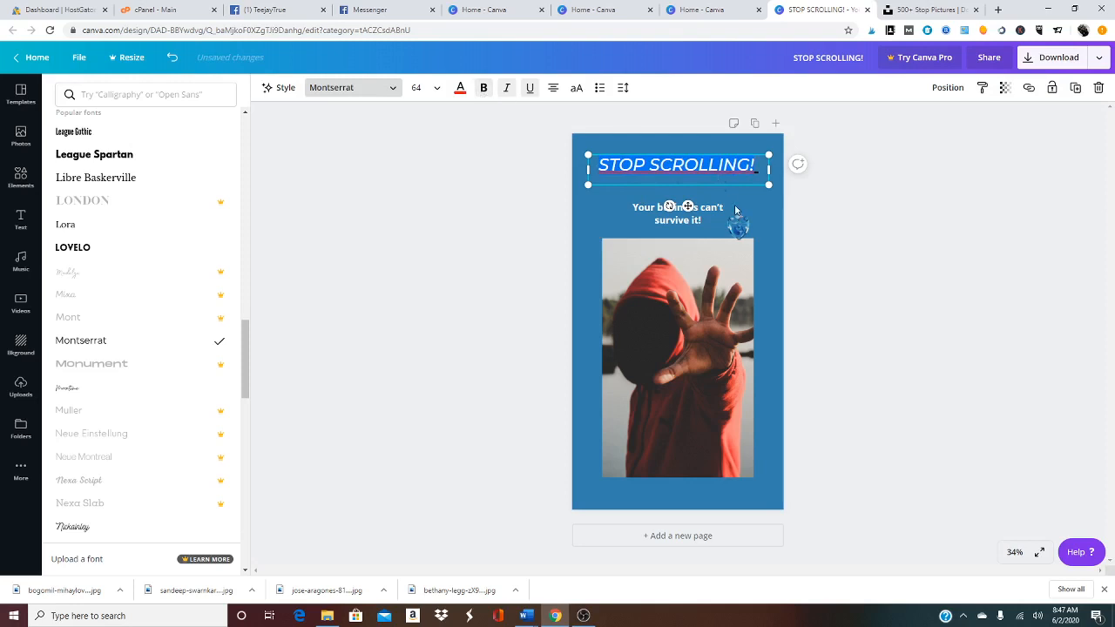
{"action": "key", "text": "Escape"}
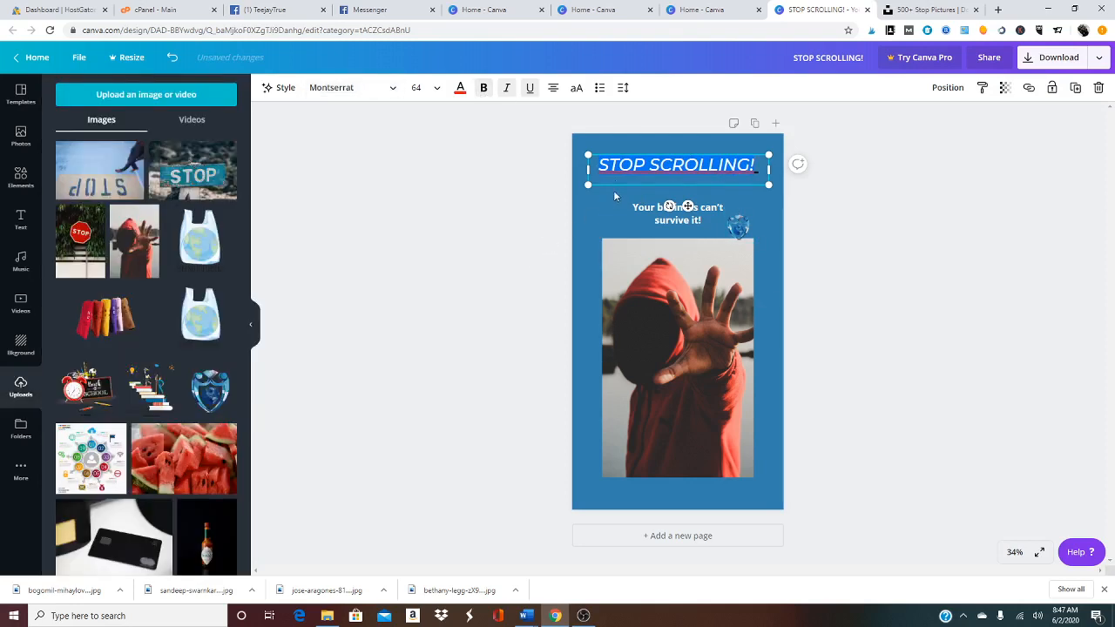
Move the shield logo up to the middle of the page, between the "STOP SCROLLING!" heading and the subheading.
{"action": "left_click", "coordinate": [766, 342]}
{"action": "left_click_drag", "start_coordinate": [742, 230], "coordinate": [745, 187]}
{"action": "left_click", "coordinate": [833, 236]}
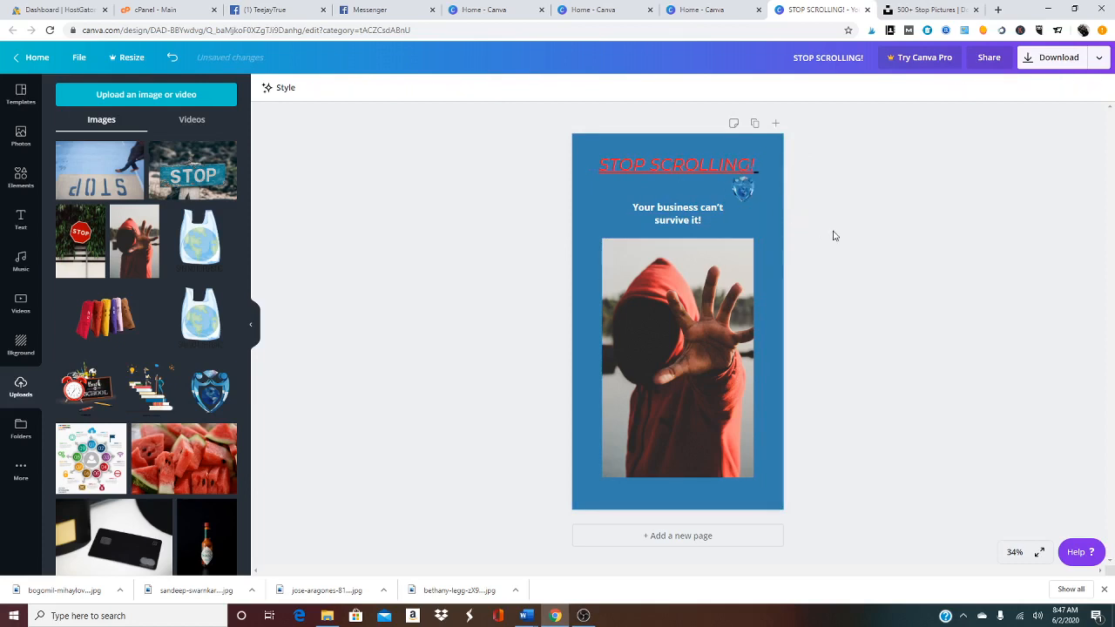
{"action": "left_click_drag", "start_coordinate": [747, 191], "coordinate": [682, 188]}
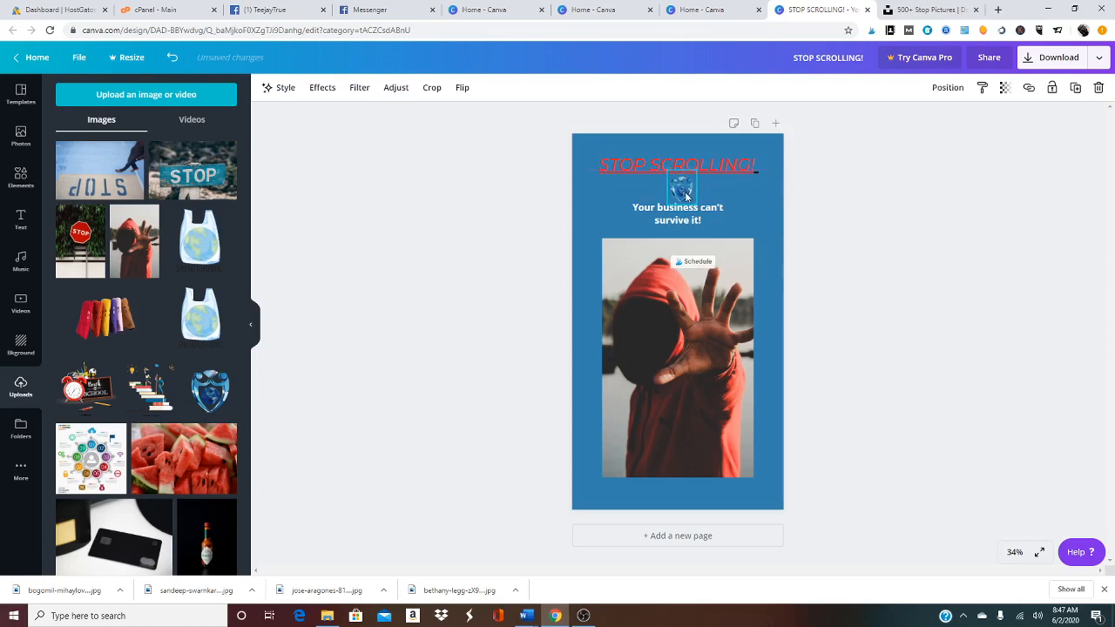
{"action": "left_click", "coordinate": [827, 286]}
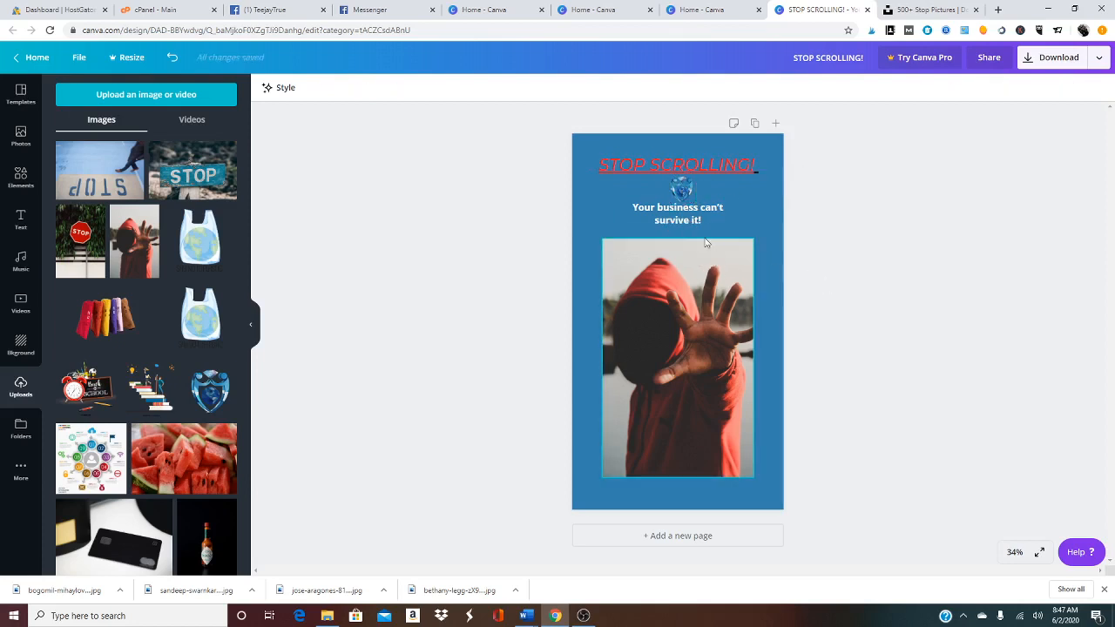
Move the "Your business can't survive it!" subheading down slightly so it sits directly above the hooded-figure photo.
{"action": "left_click", "coordinate": [674, 216]}
{"action": "left_click_drag", "start_coordinate": [673, 216], "coordinate": [708, 231]}
{"action": "left_click", "coordinate": [769, 309]}
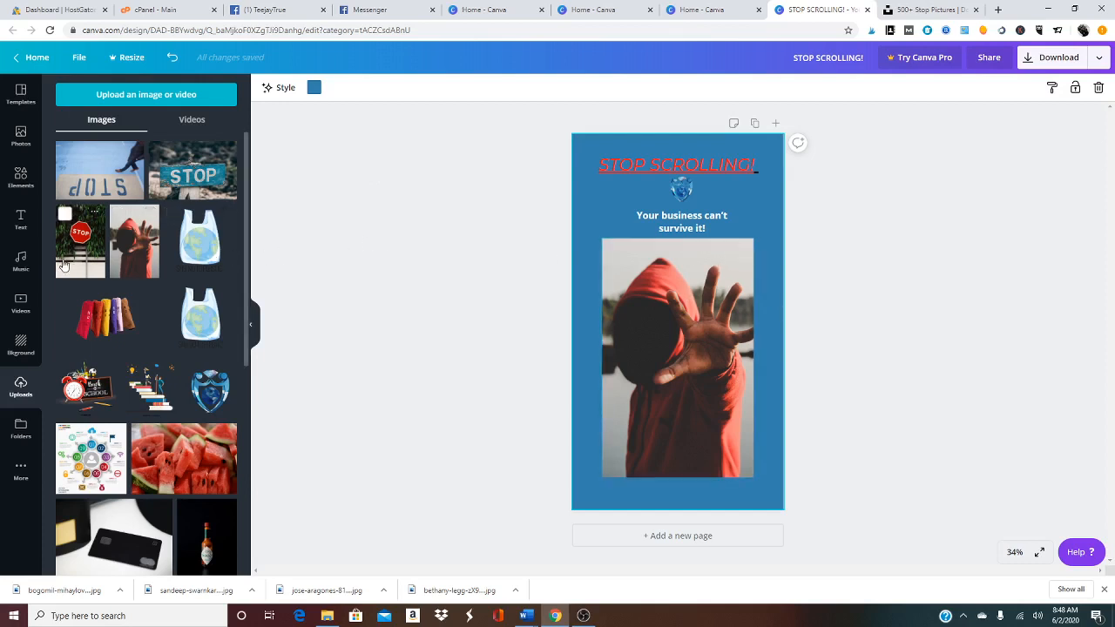
Add a triangle shape, tilt it clockwise, enlarge it and place it over the lower right part of the hooded-figure photo.
{"action": "left_click", "coordinate": [26, 181]}
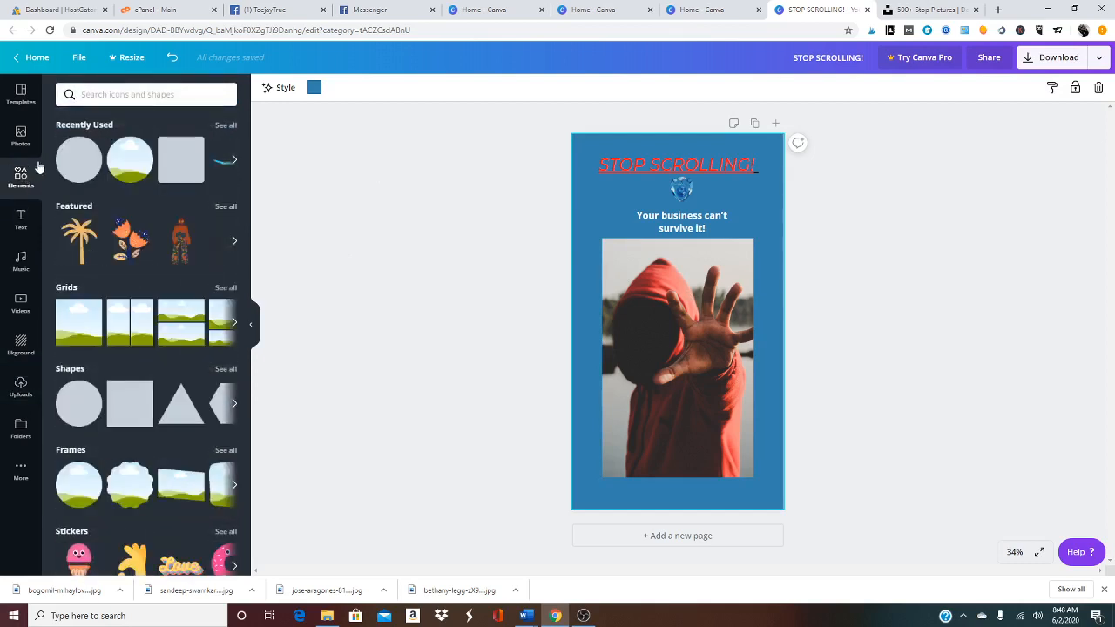
{"action": "left_click", "coordinate": [170, 420]}
{"action": "left_click_drag", "start_coordinate": [691, 352], "coordinate": [729, 453]}
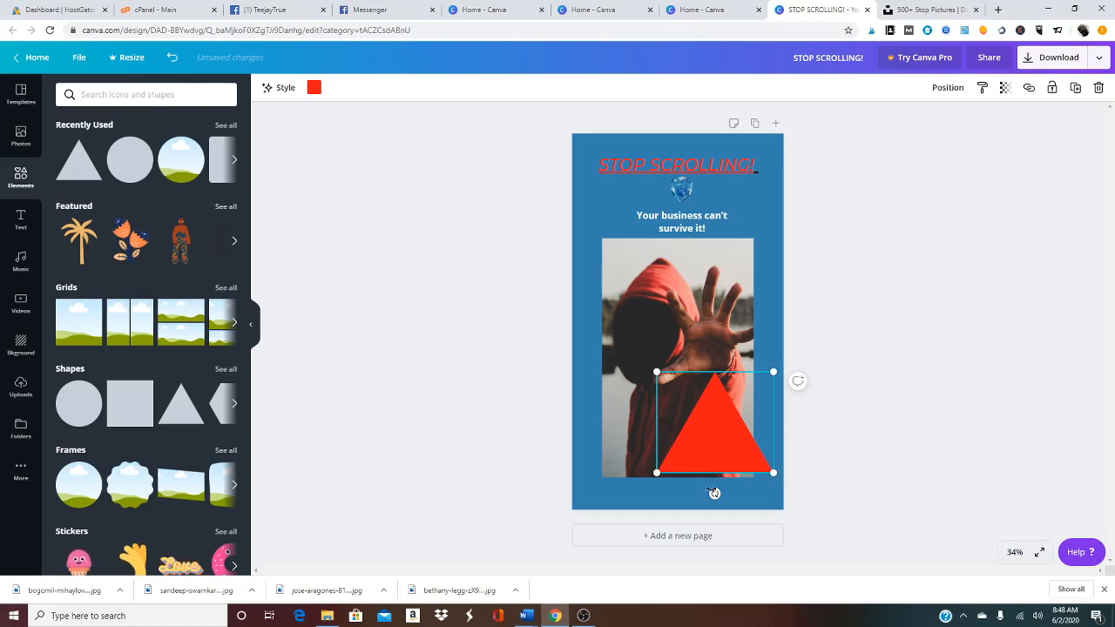
{"action": "left_click_drag", "start_coordinate": [715, 494], "coordinate": [686, 496]}
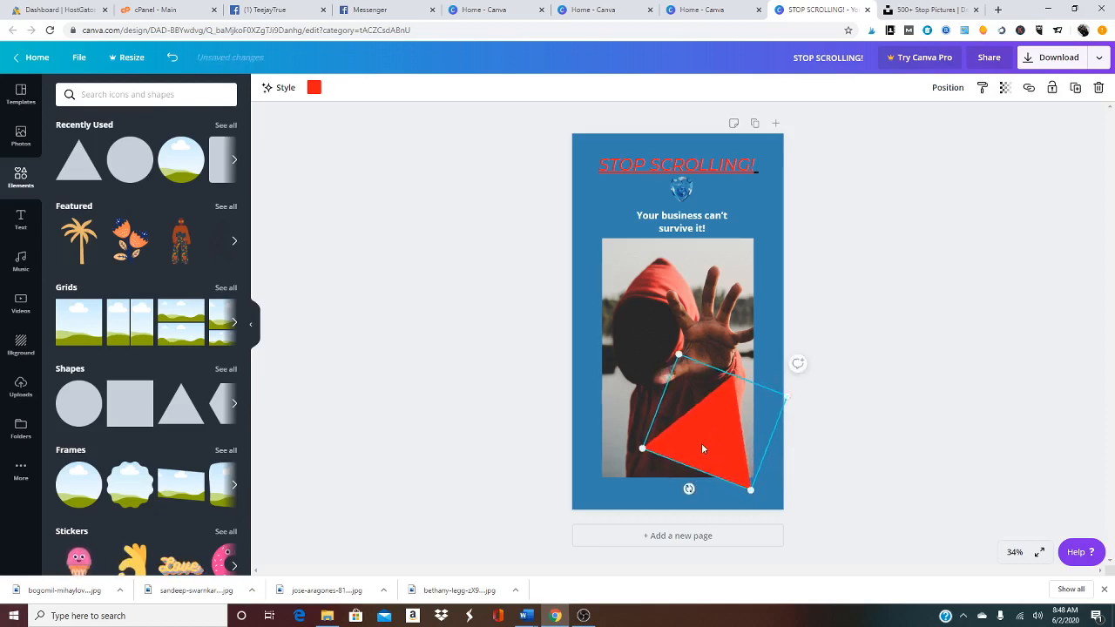
{"action": "left_click_drag", "start_coordinate": [701, 443], "coordinate": [574, 466]}
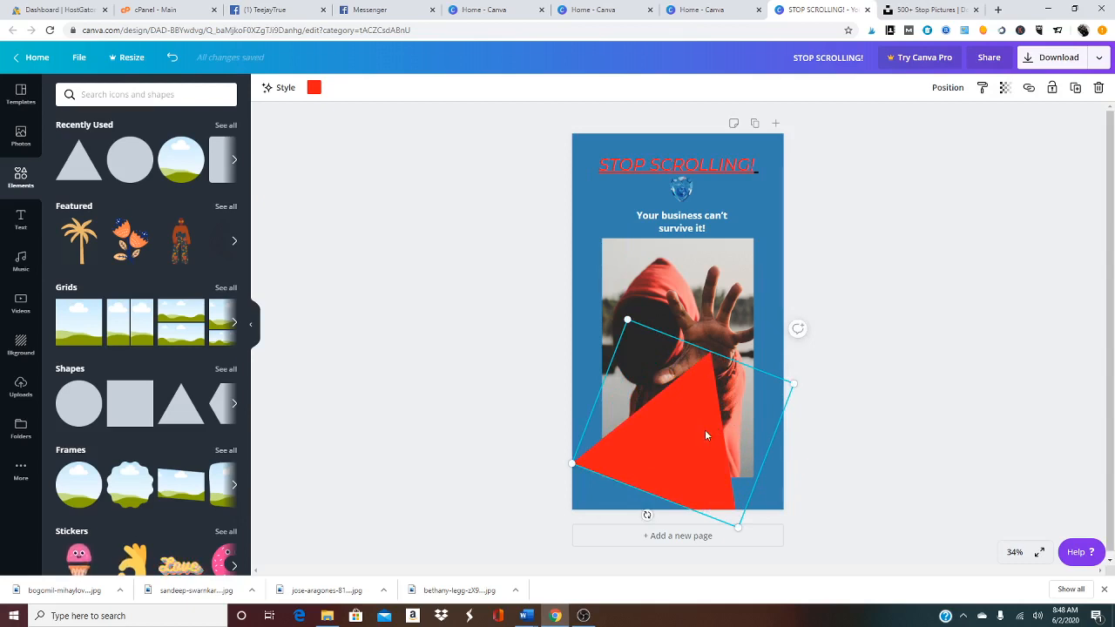
{"action": "left_click_drag", "start_coordinate": [706, 435], "coordinate": [733, 445]}
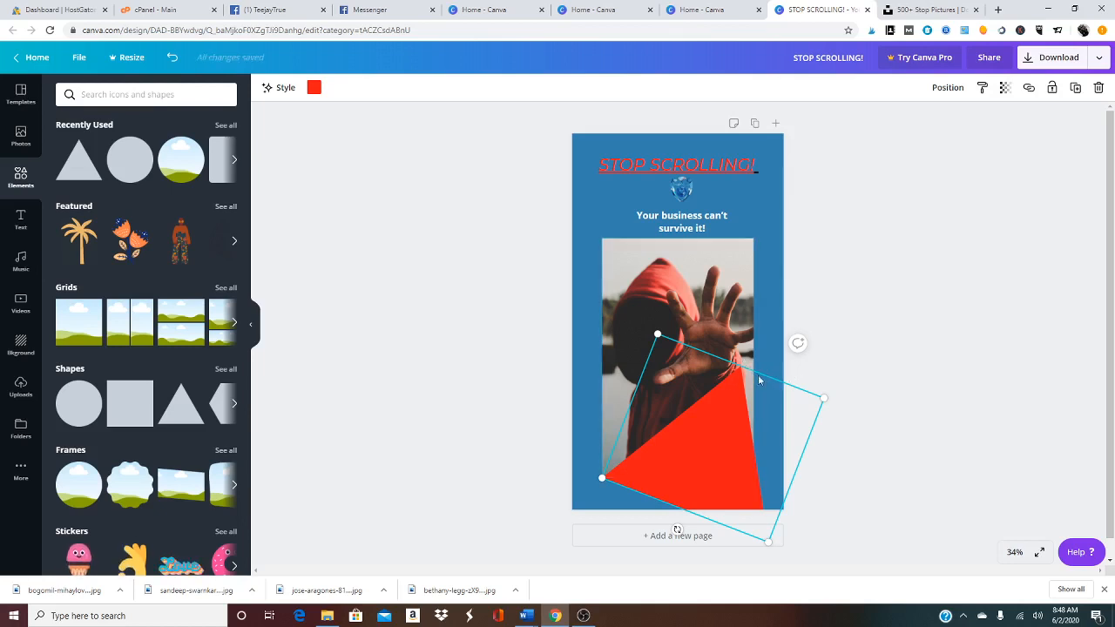
Recolour the triangle over the photo with the blue from the document colors.
{"action": "left_click", "coordinate": [314, 88]}
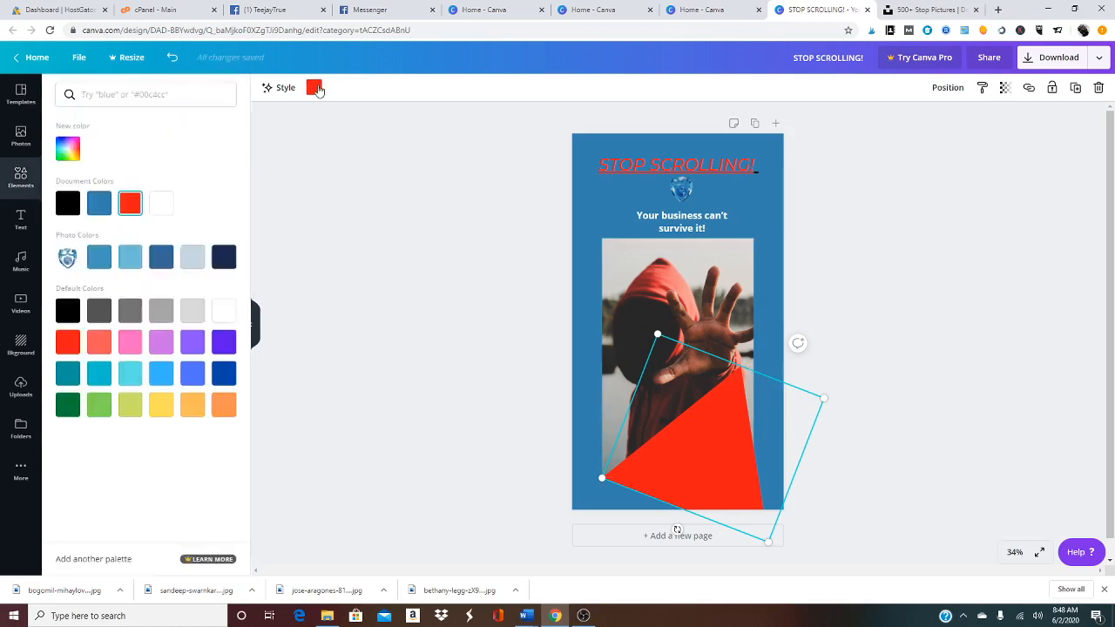
{"action": "left_click", "coordinate": [100, 204]}
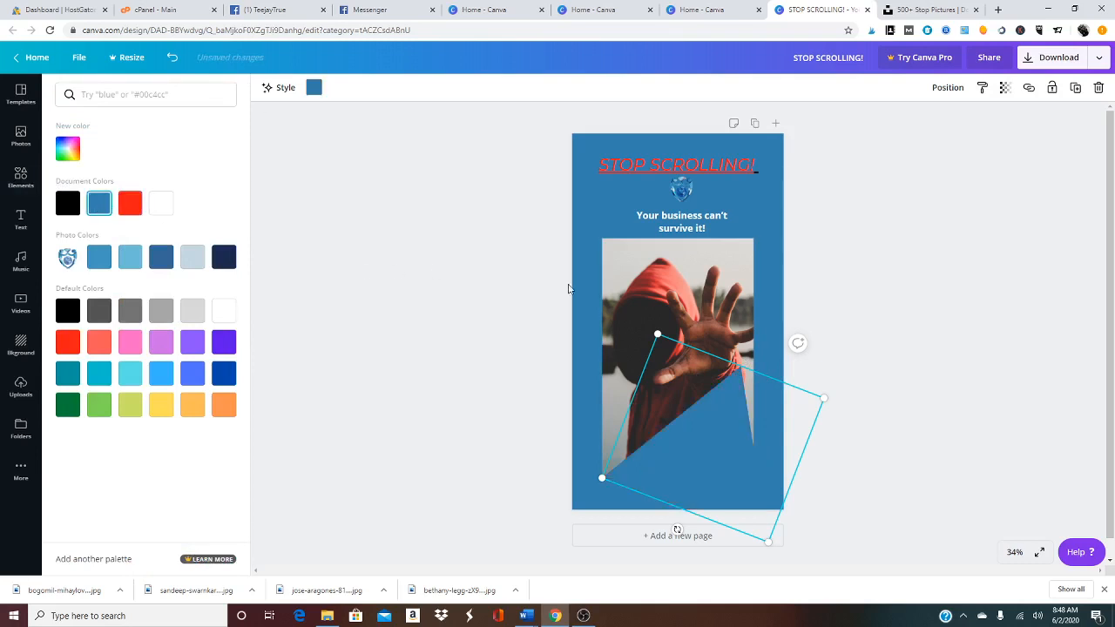
{"action": "key", "text": "Escape"}
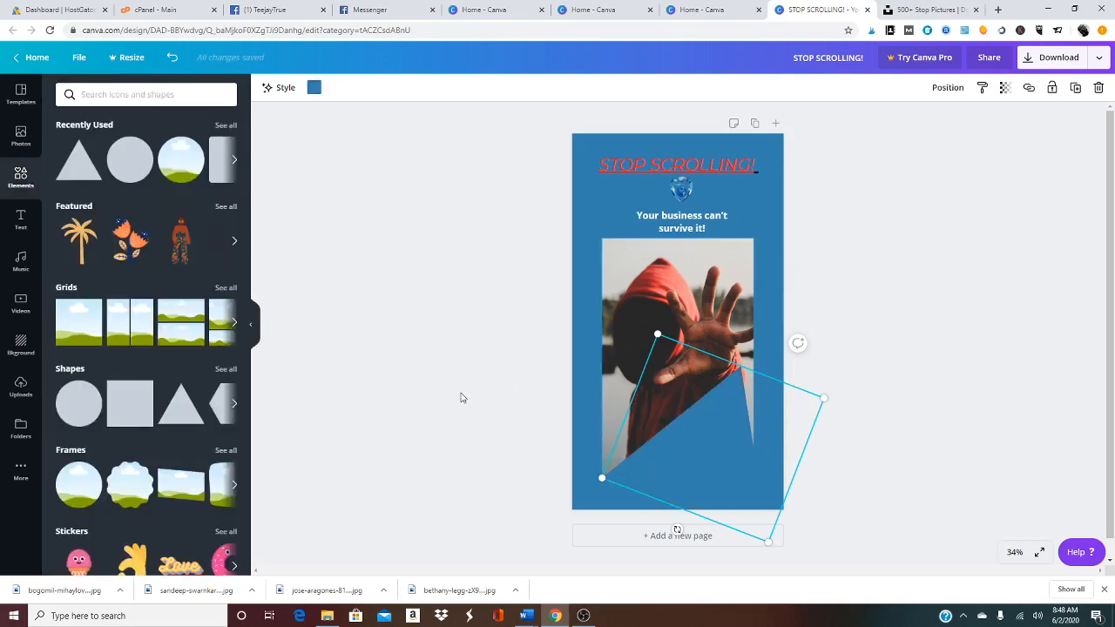
{"action": "left_click", "coordinate": [416, 402]}
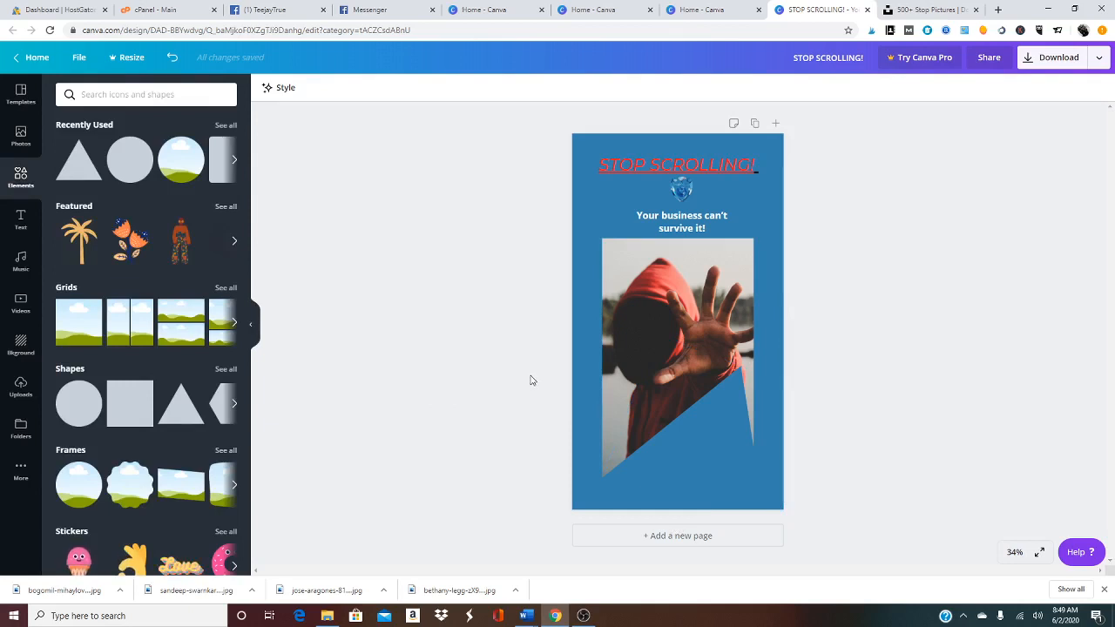
Recolour the triangle over the lower part of the photo white.
{"action": "left_click", "coordinate": [709, 469]}
{"action": "left_click", "coordinate": [314, 89]}
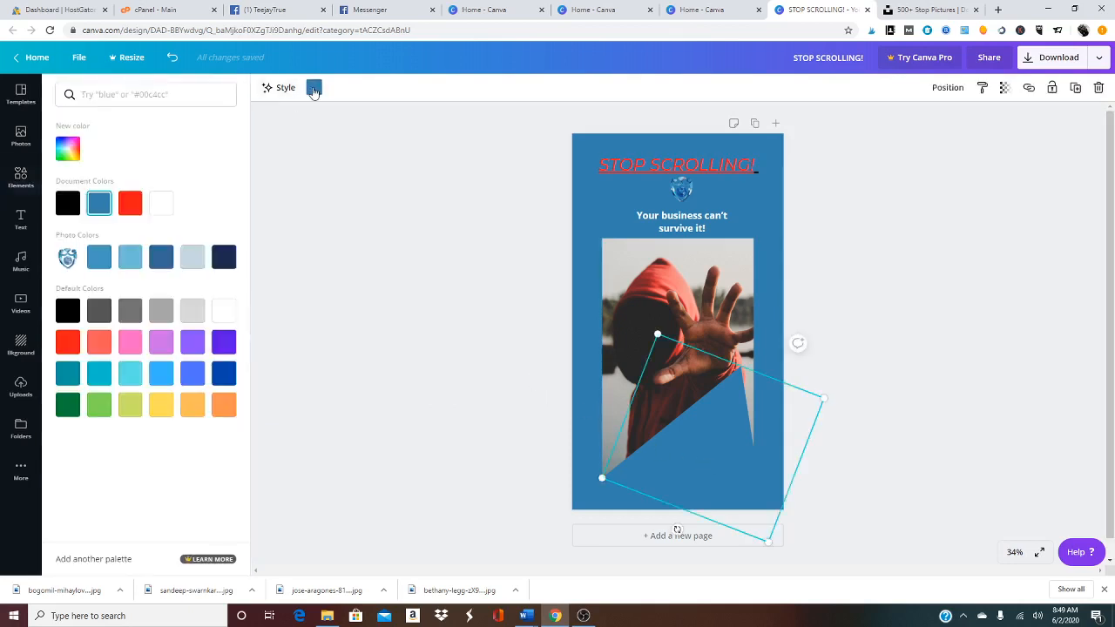
{"action": "left_click", "coordinate": [160, 208]}
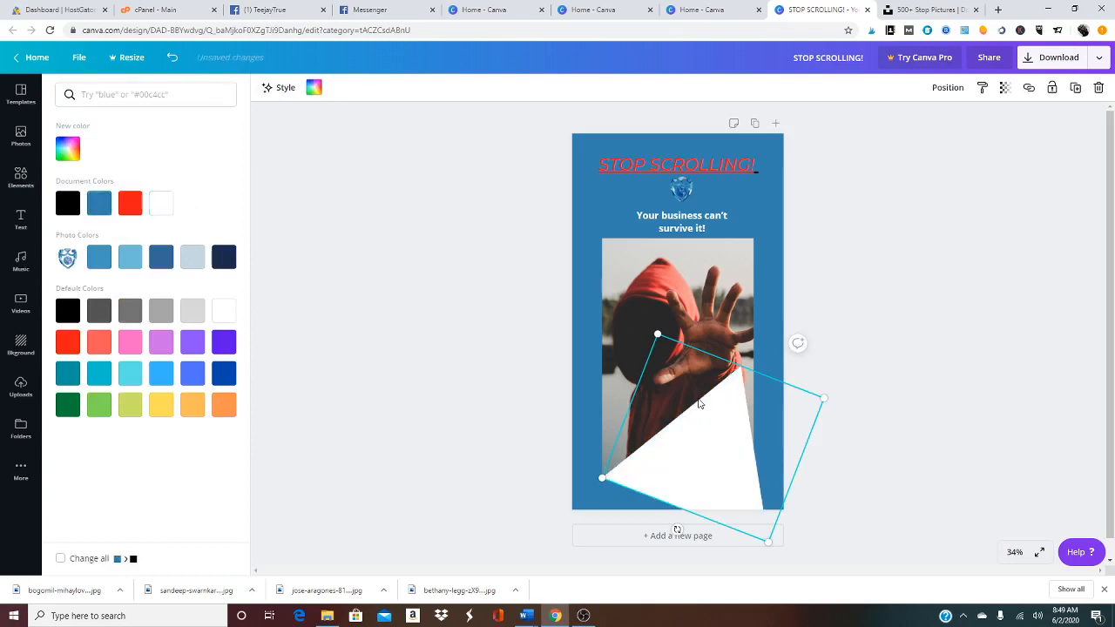
{"action": "key", "text": "Escape"}
{"action": "left_click", "coordinate": [838, 340]}
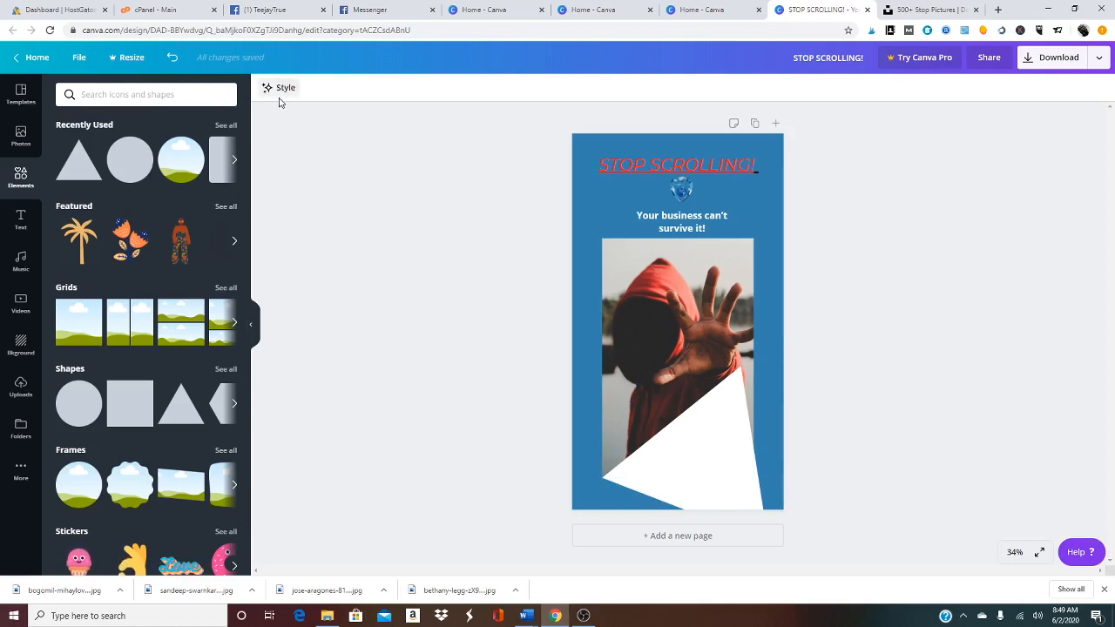
Enlarge the white triangle until it extends past the page's right edge and fills the lower right corner.
{"action": "left_click", "coordinate": [721, 463]}
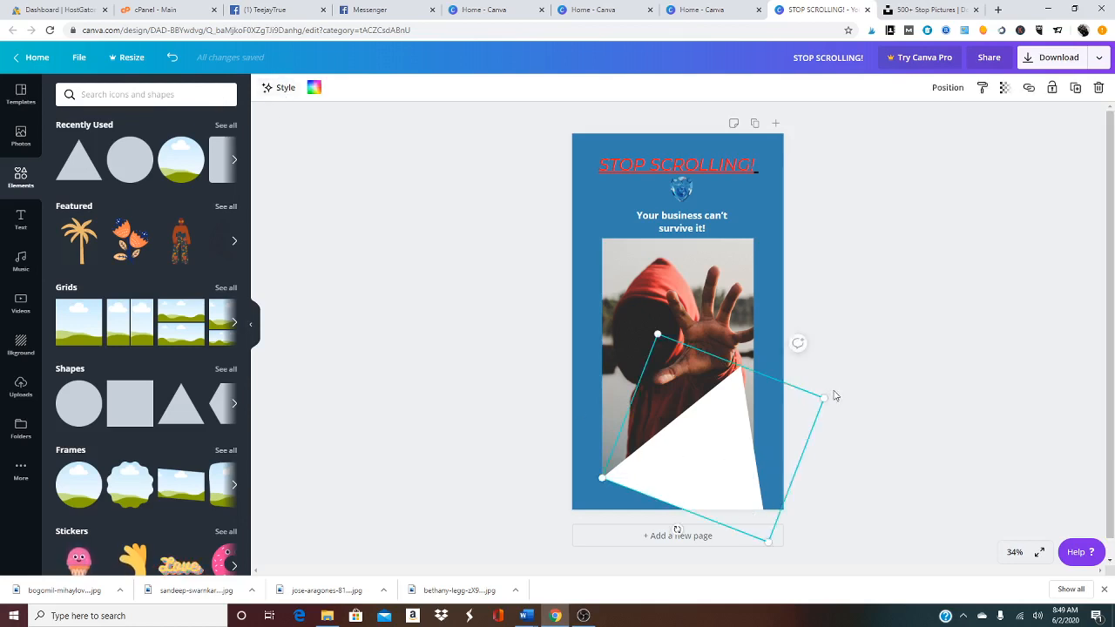
{"action": "left_click_drag", "start_coordinate": [826, 397], "coordinate": [890, 389]}
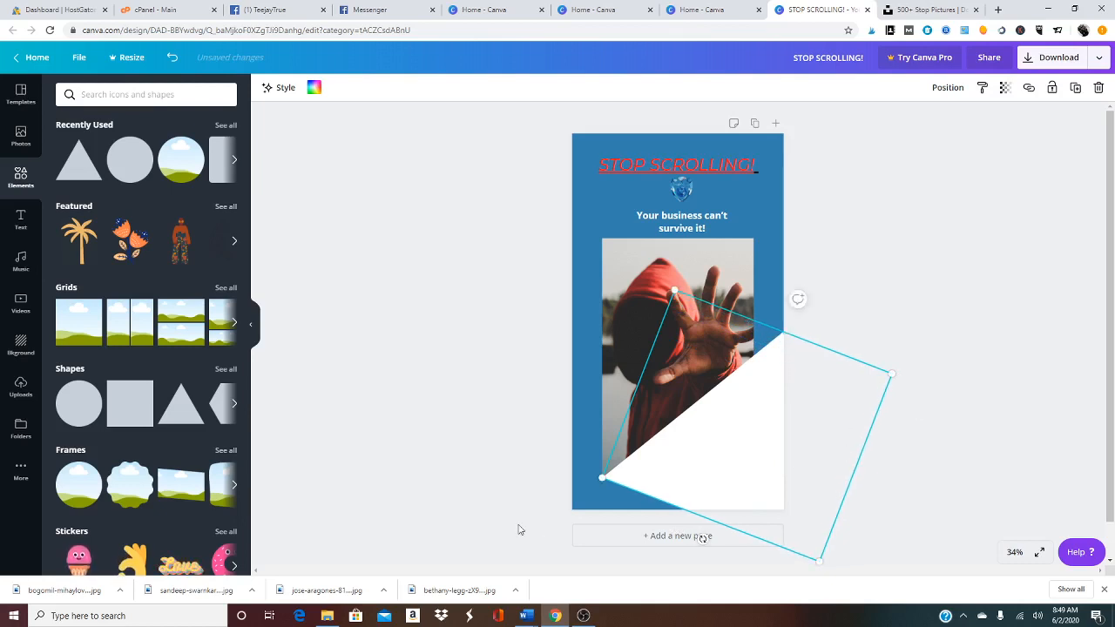
{"action": "left_click", "coordinate": [485, 501]}
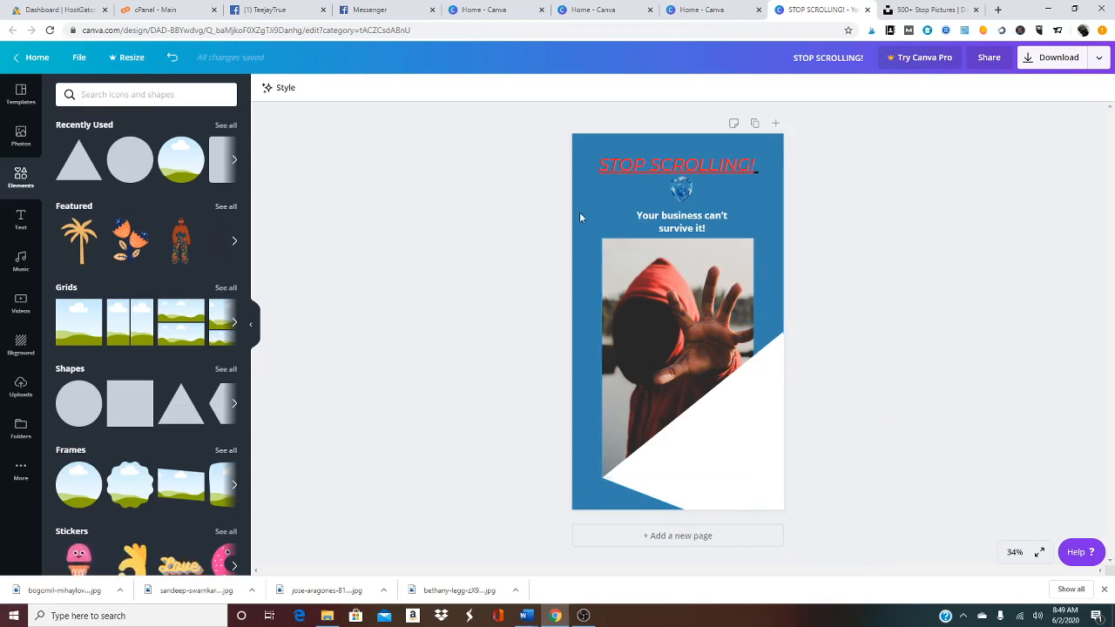
Add a second triangle overlapping the page's left edge beside the subheading and rotate it to point towards the photo.
{"action": "left_click", "coordinate": [64, 168]}
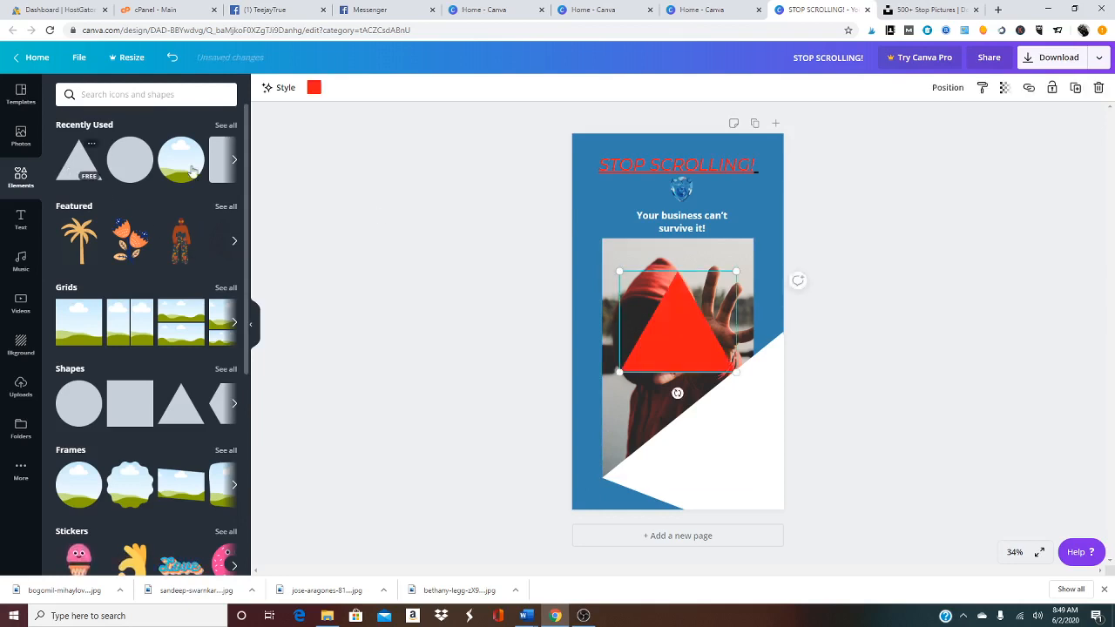
{"action": "left_click_drag", "start_coordinate": [644, 334], "coordinate": [563, 236]}
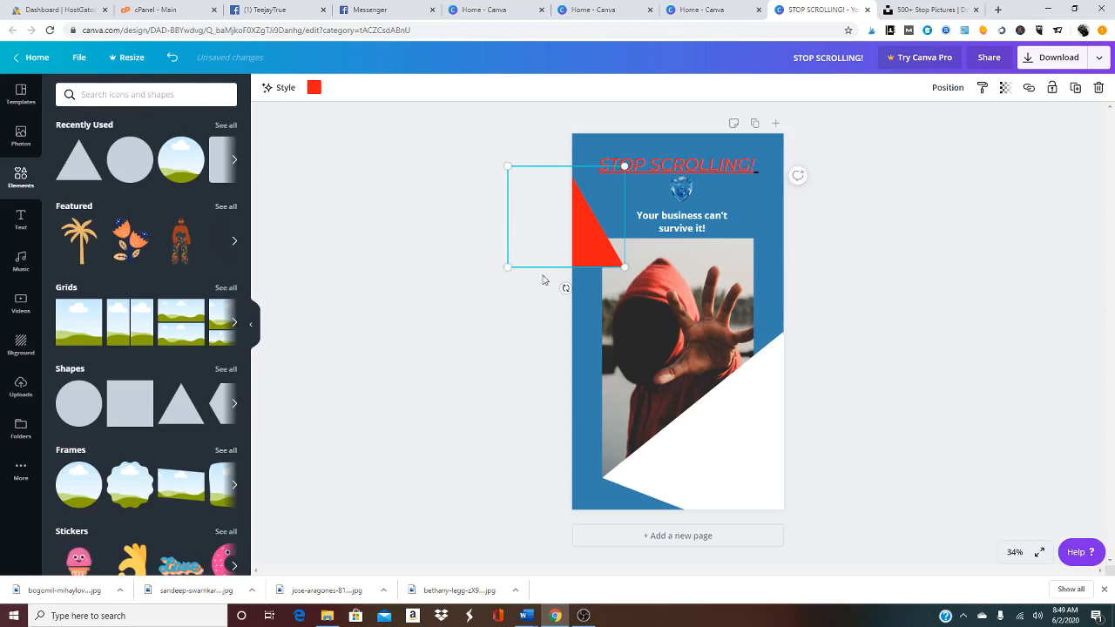
{"action": "mouse_move", "coordinate": [566, 287]}
{"action": "left_mouse_down"}
{"action": "mouse_move", "coordinate": [624, 301]}
{"action": "mouse_move", "coordinate": [562, 260]}
{"action": "mouse_move", "coordinate": [570, 283]}
{"action": "left_mouse_up"}
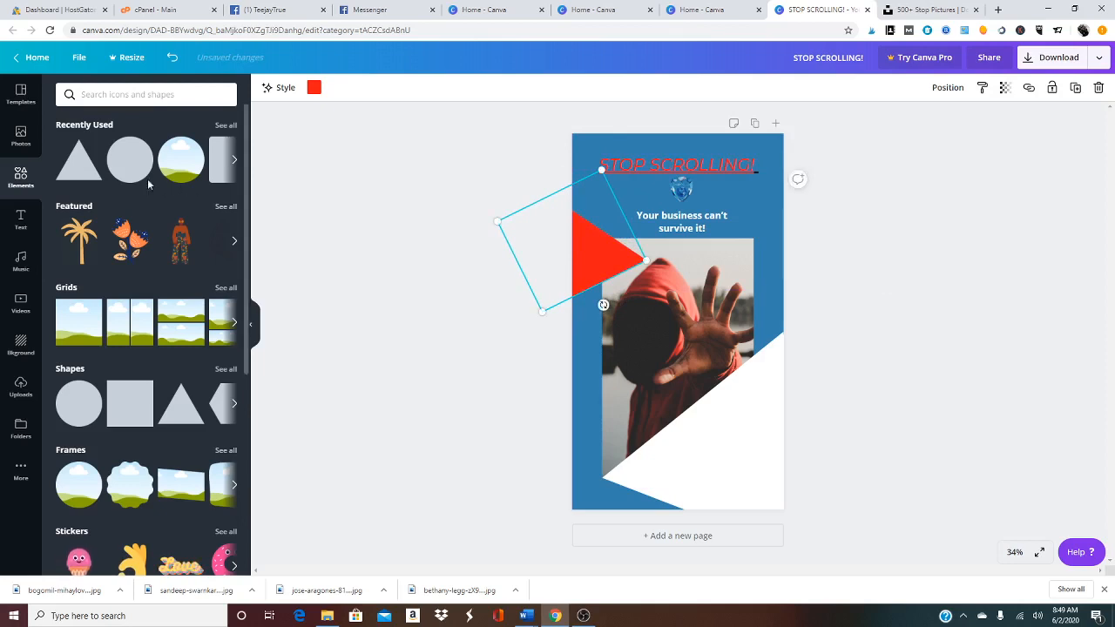
Recolour the second triangle at the page's left edge white.
{"action": "left_click", "coordinate": [313, 87]}
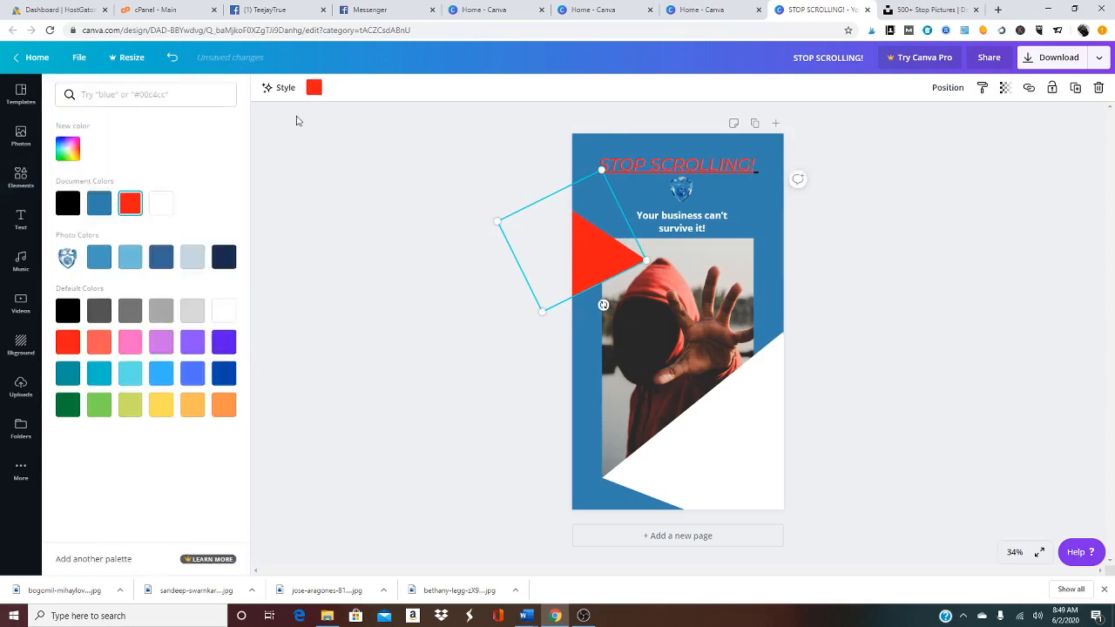
{"action": "left_click", "coordinate": [161, 203]}
{"action": "left_click", "coordinate": [845, 287]}
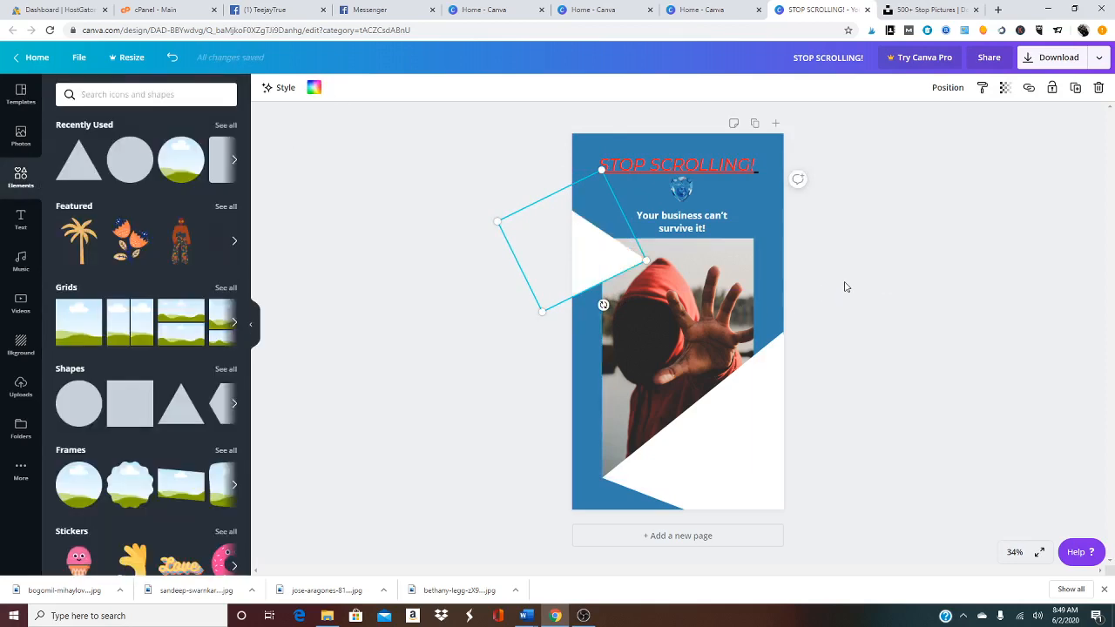
{"action": "left_click", "coordinate": [843, 290]}
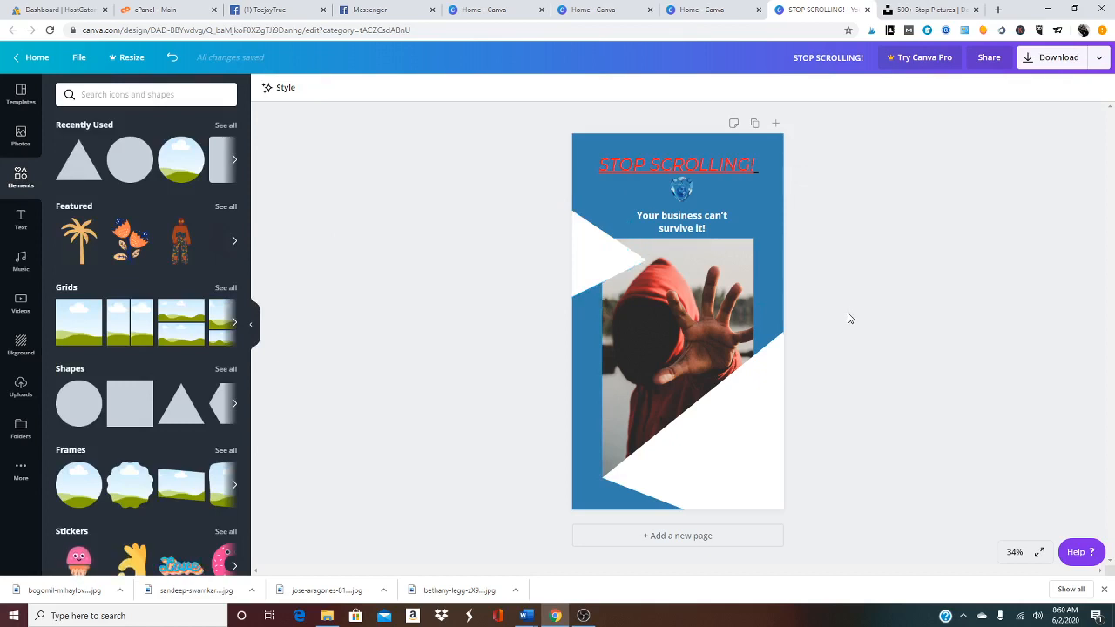
Make the whole "STOP SCROLLING!" heading bold and apply the Montserrat font to it.
{"action": "left_click", "coordinate": [723, 166]}
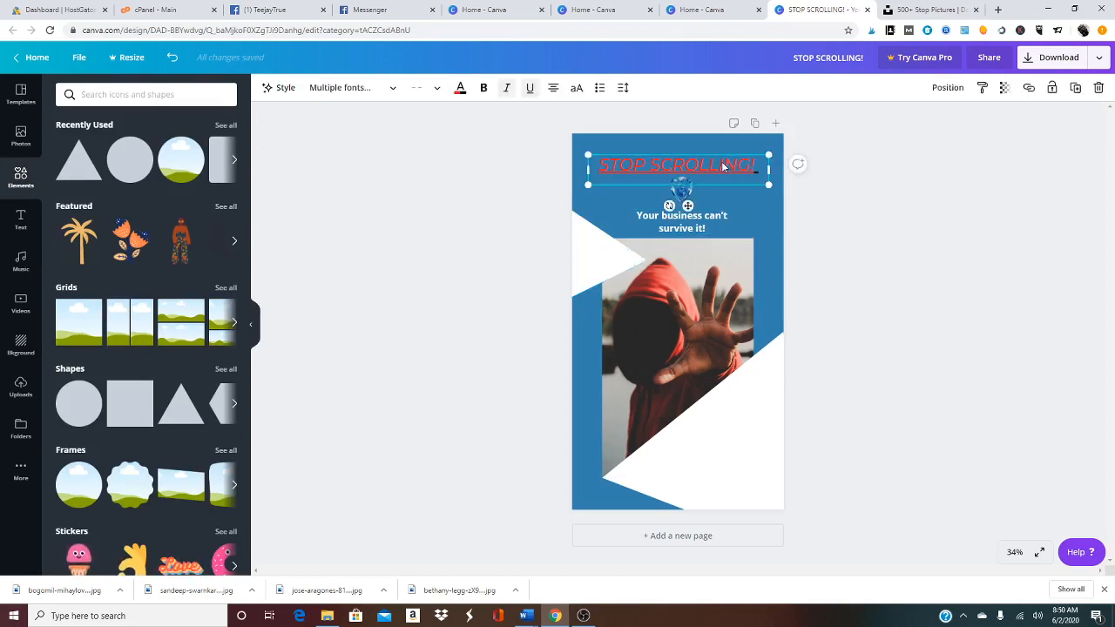
{"action": "left_click", "coordinate": [483, 87]}
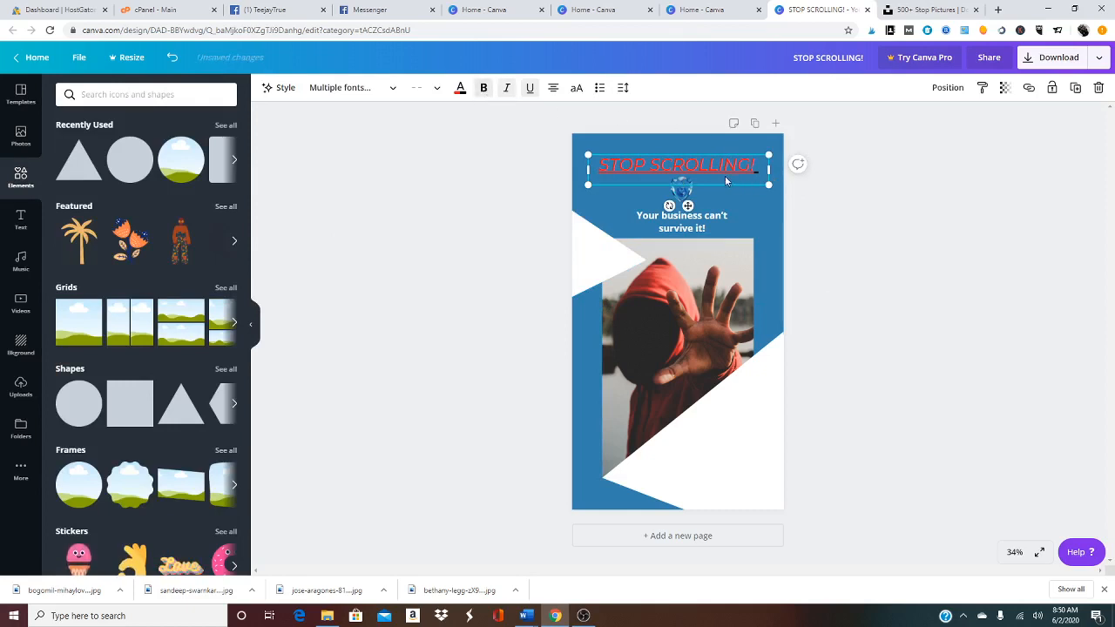
{"action": "left_click", "coordinate": [349, 87]}
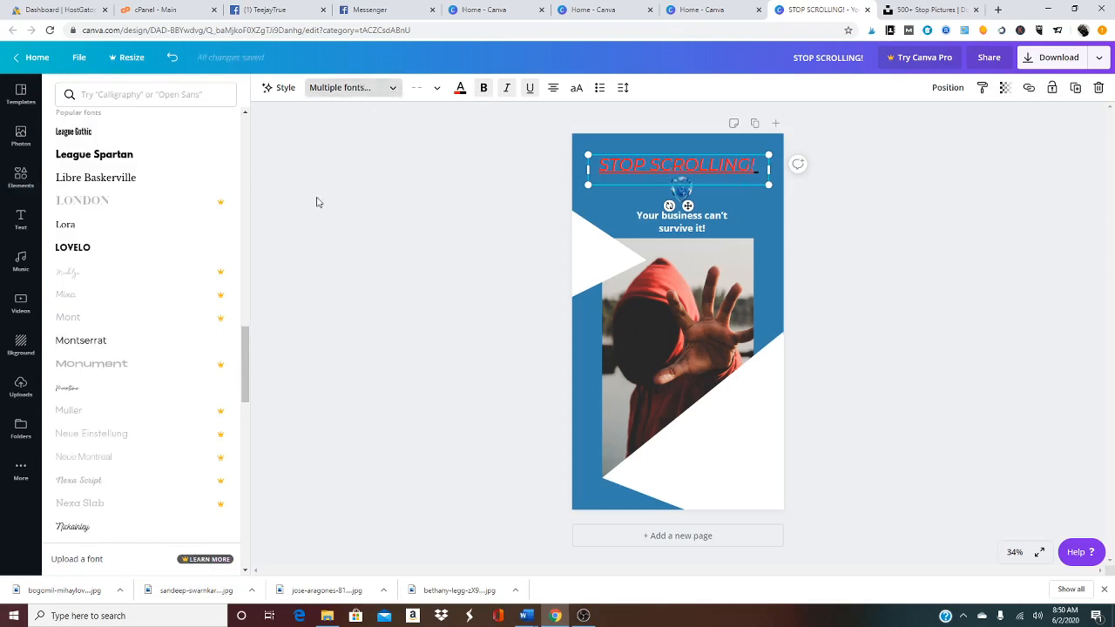
{"action": "left_click", "coordinate": [144, 352]}
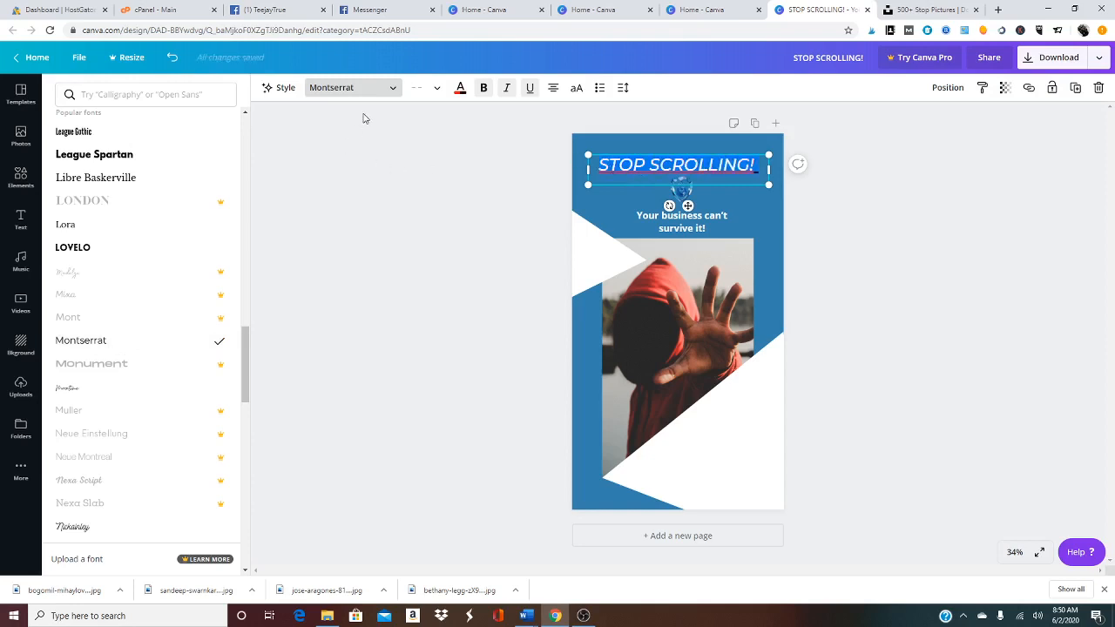
Change the "STOP SCROLLING!" heading's font to Yeseva One.
{"action": "scroll", "coordinate": [208, 381], "scroll_direction": "down", "scroll_amount": 2}
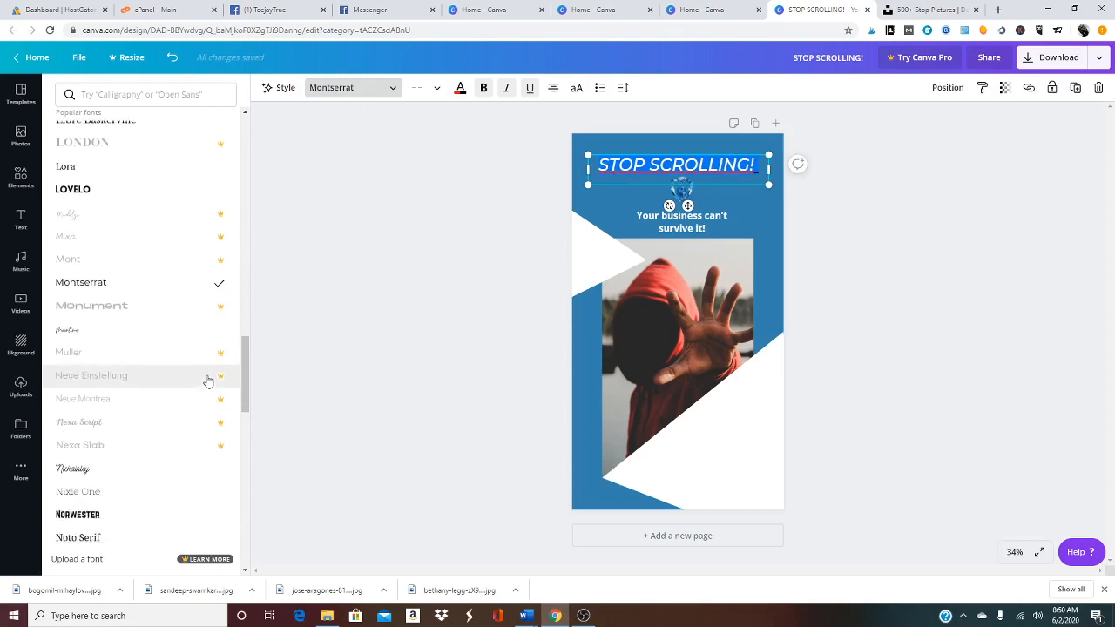
{"action": "scroll", "coordinate": [208, 380], "scroll_direction": "down", "scroll_amount": 1}
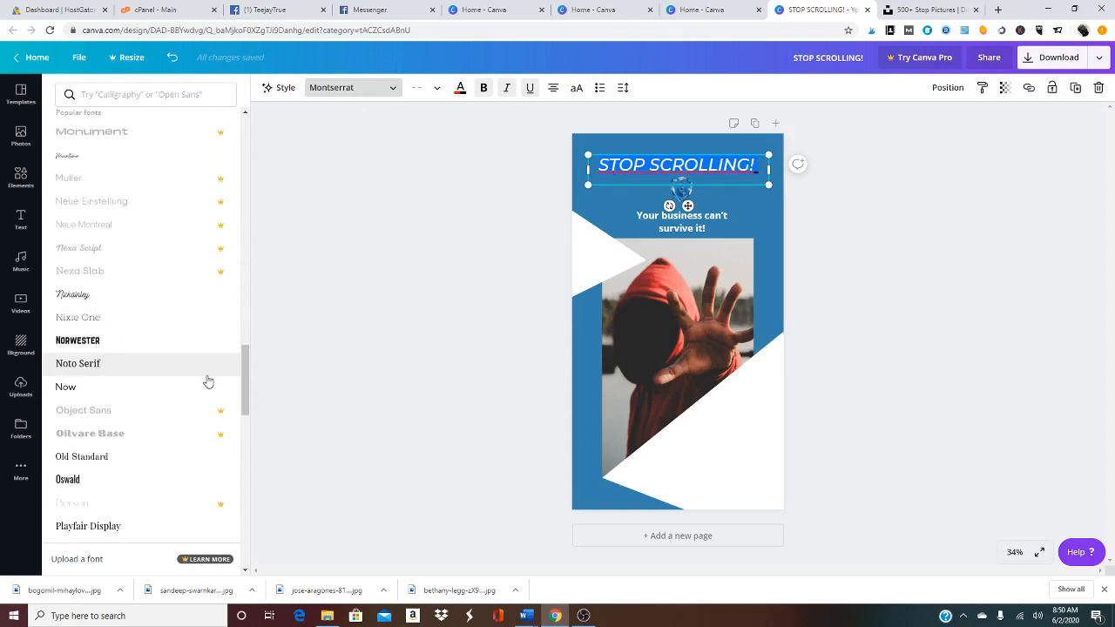
{"action": "scroll", "coordinate": [208, 381], "scroll_direction": "down", "scroll_amount": 5}
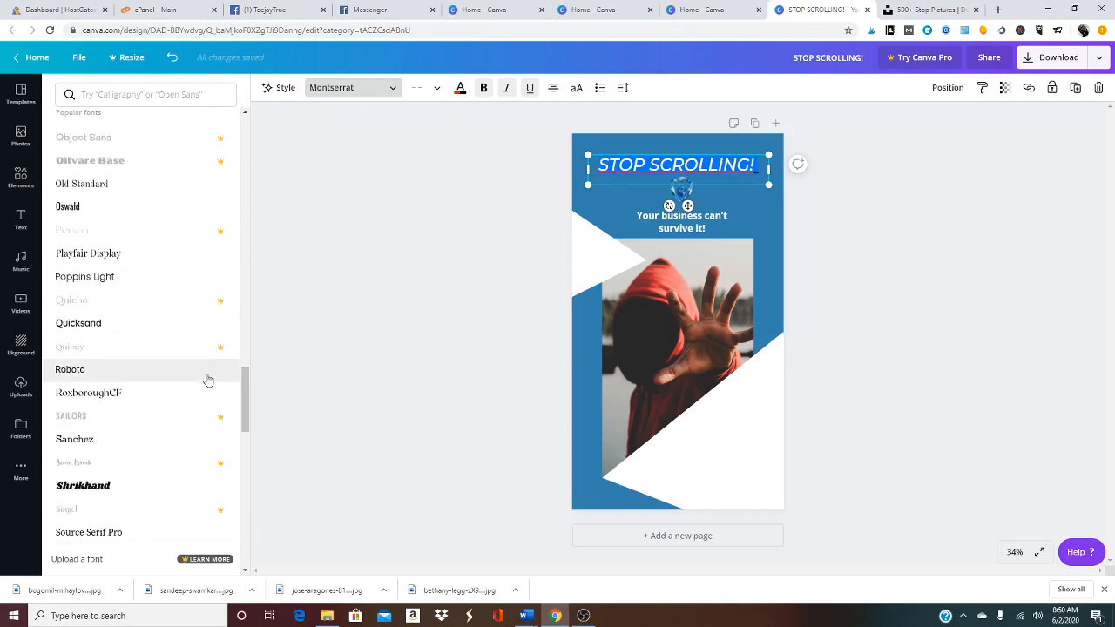
{"action": "scroll", "coordinate": [209, 381], "scroll_direction": "down", "scroll_amount": 3}
{"action": "scroll", "coordinate": [208, 381], "scroll_direction": "down", "scroll_amount": 2}
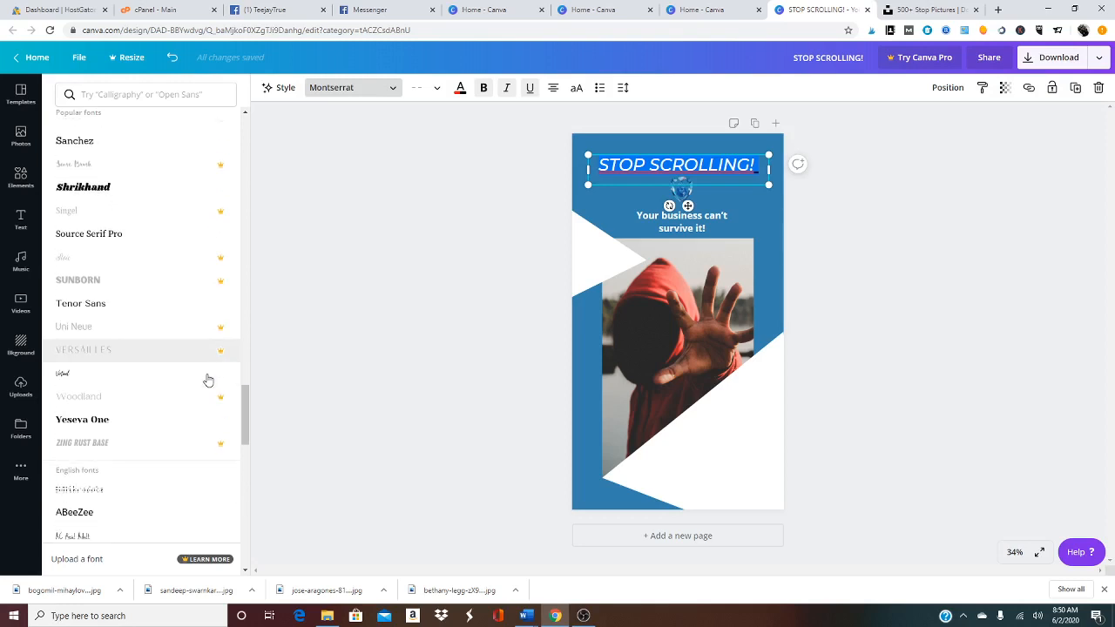
{"action": "left_click", "coordinate": [140, 357]}
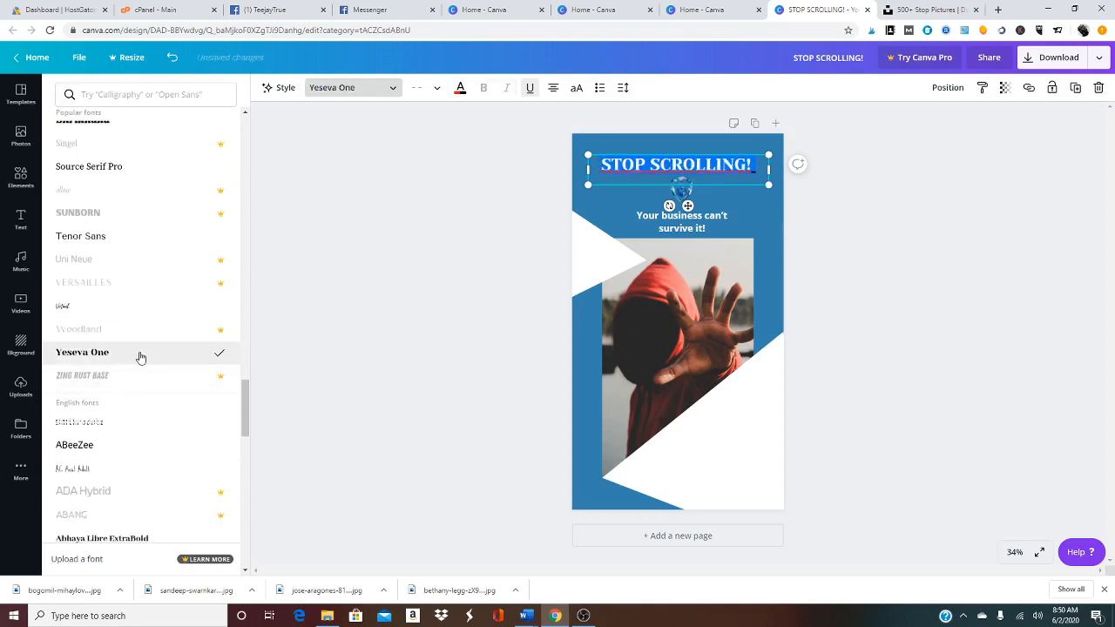
{"action": "left_click", "coordinate": [324, 244]}
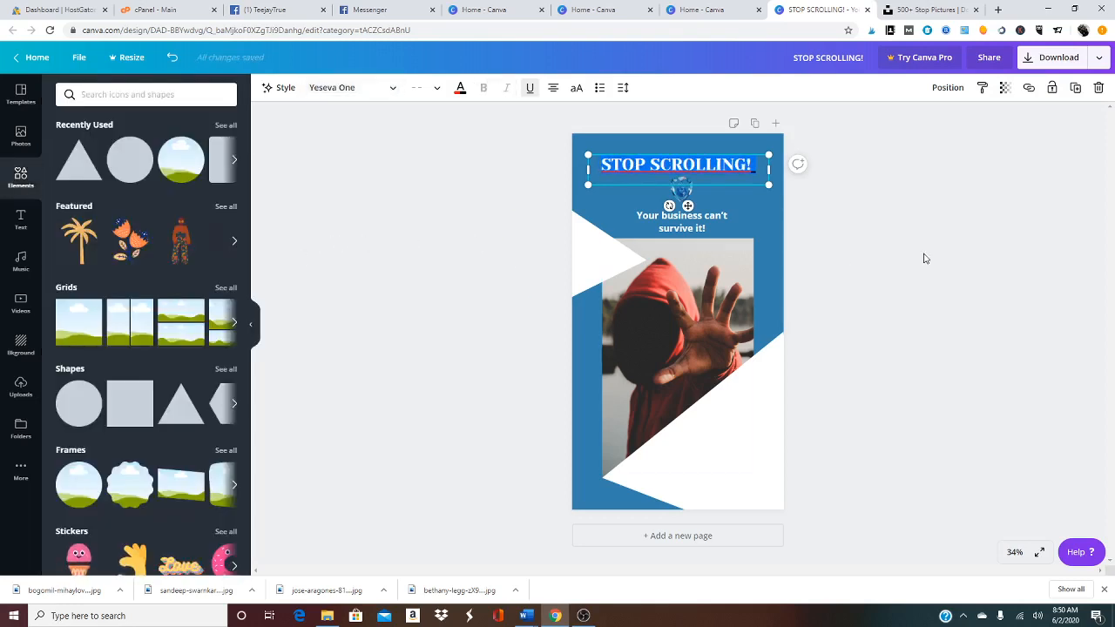
Move the shield logo from below the heading down to the large white triangle in the page's lower part.
{"action": "left_click", "coordinate": [865, 260]}
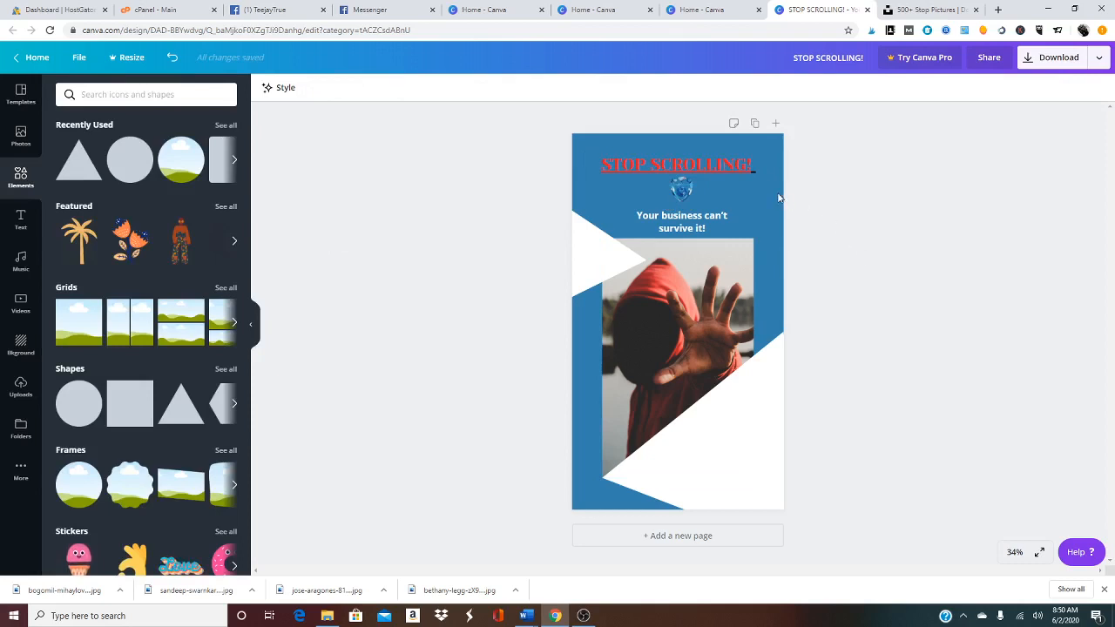
{"action": "left_click", "coordinate": [680, 194]}
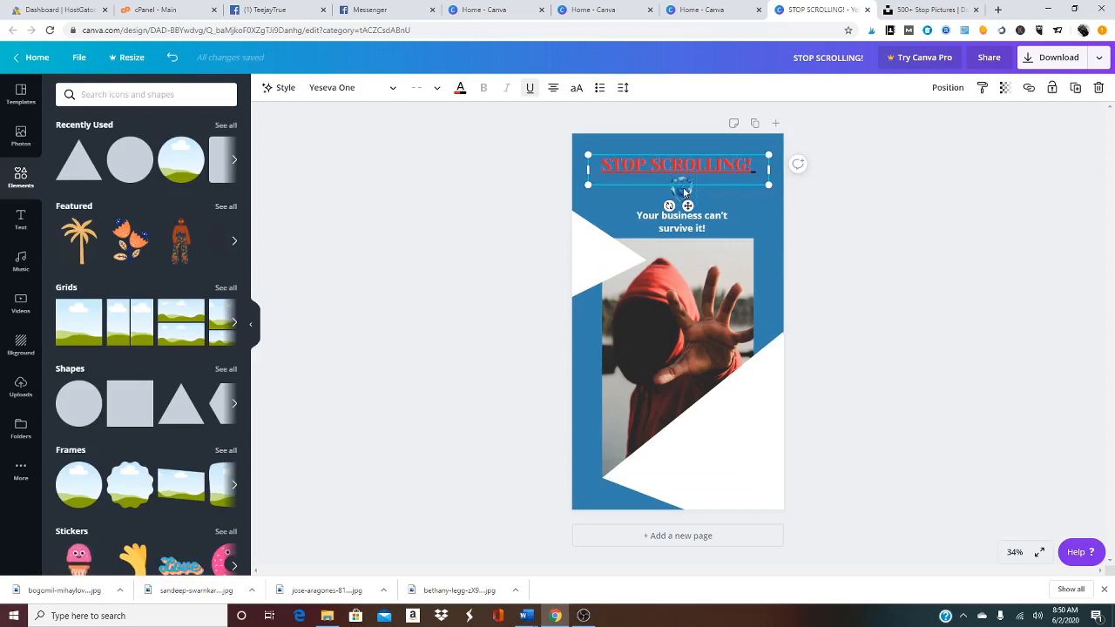
{"action": "left_click_drag", "start_coordinate": [685, 192], "coordinate": [719, 458]}
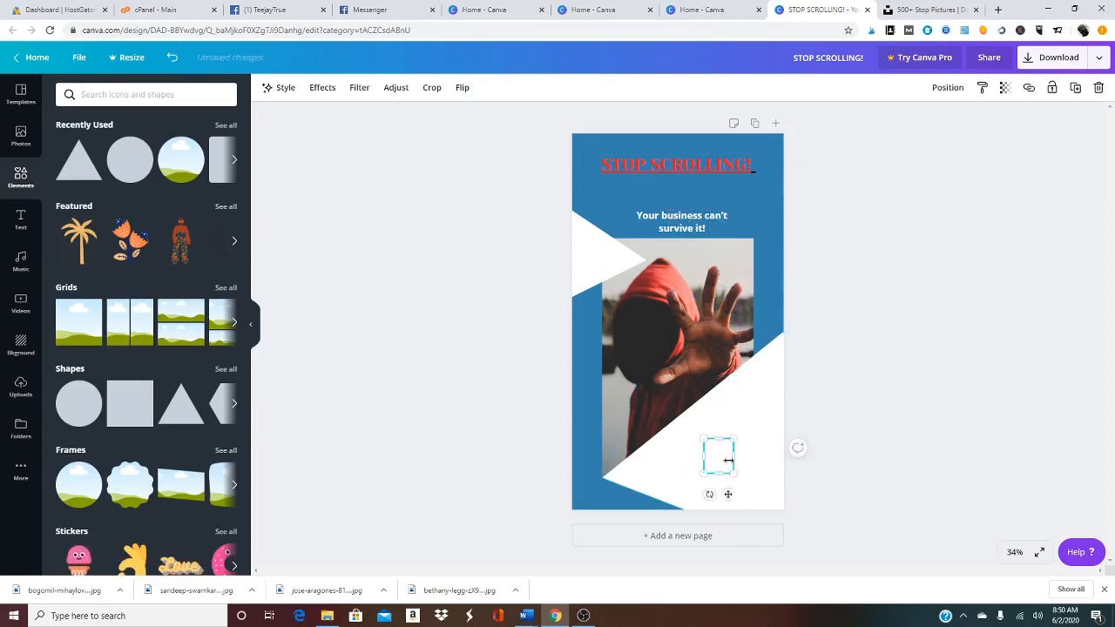
{"action": "left_click", "coordinate": [836, 385]}
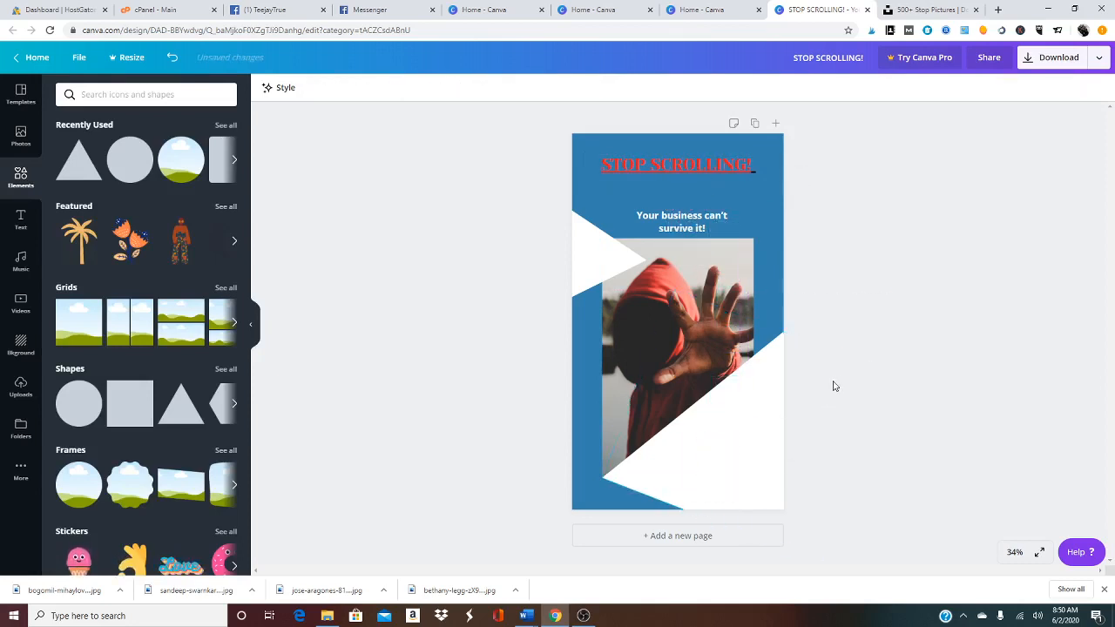
Align the large white triangle to the bottom of the page.
{"action": "left_click", "coordinate": [722, 450]}
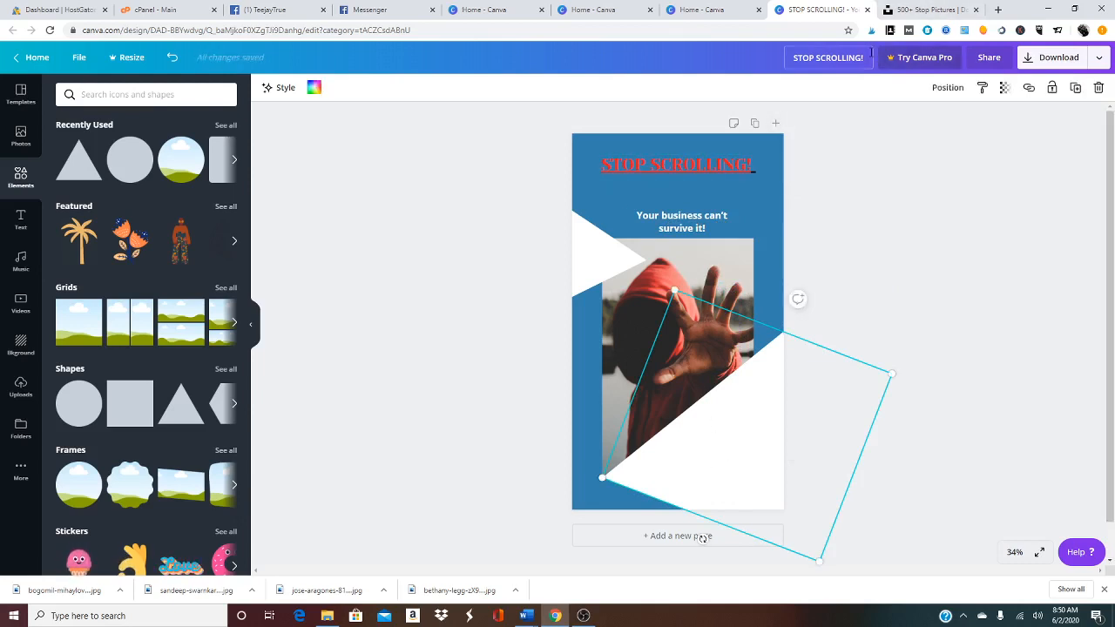
{"action": "left_click", "coordinate": [952, 89]}
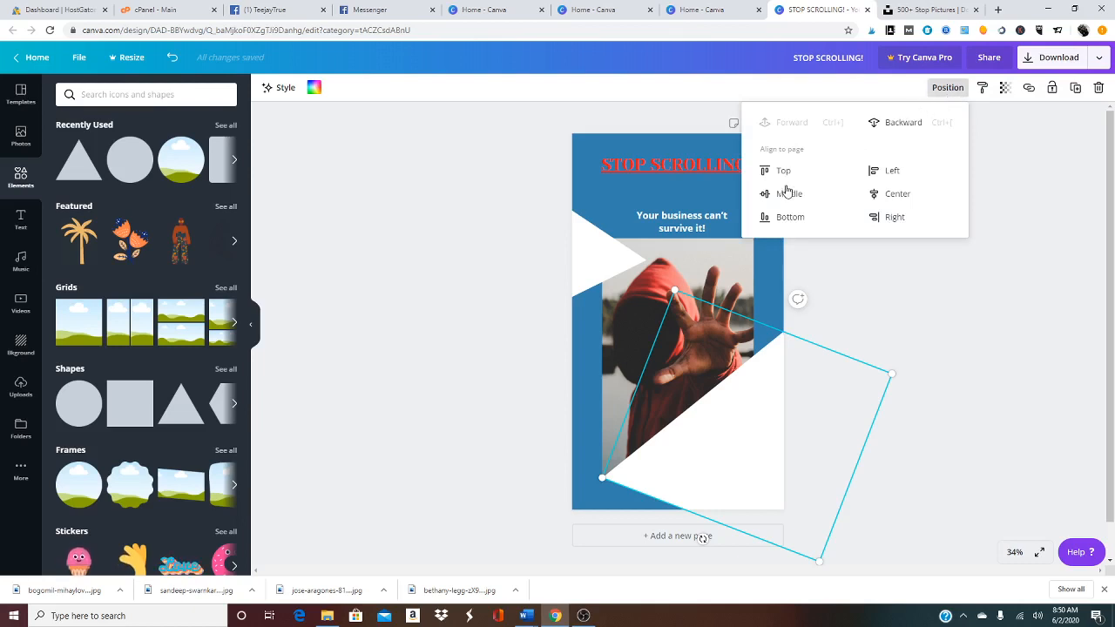
{"action": "left_click", "coordinate": [797, 217]}
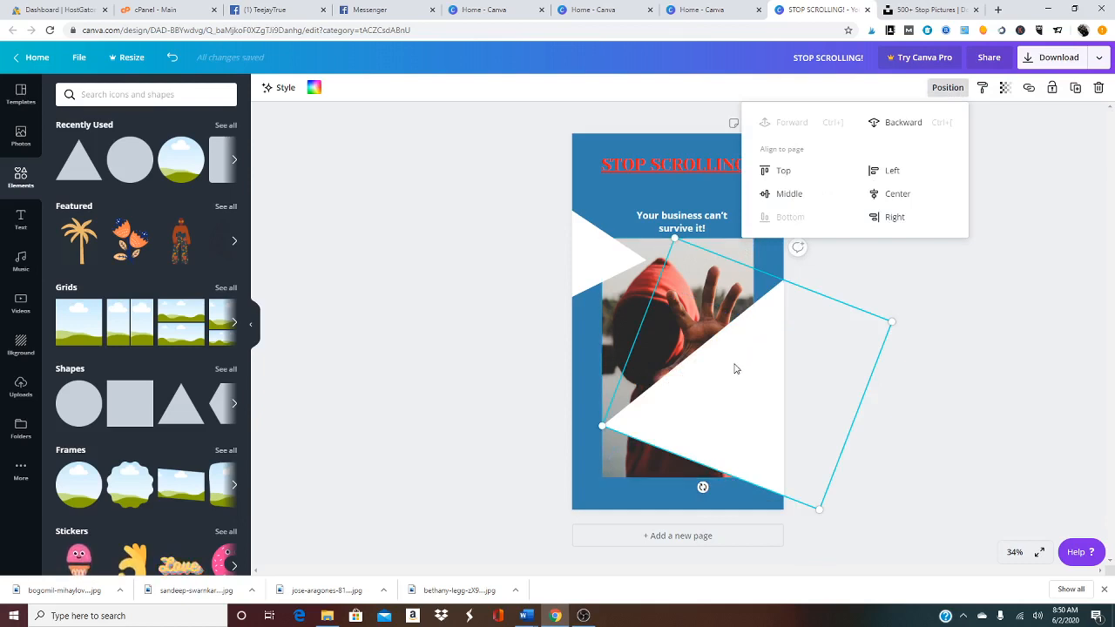
{"action": "left_click_drag", "start_coordinate": [734, 368], "coordinate": [935, 416]}
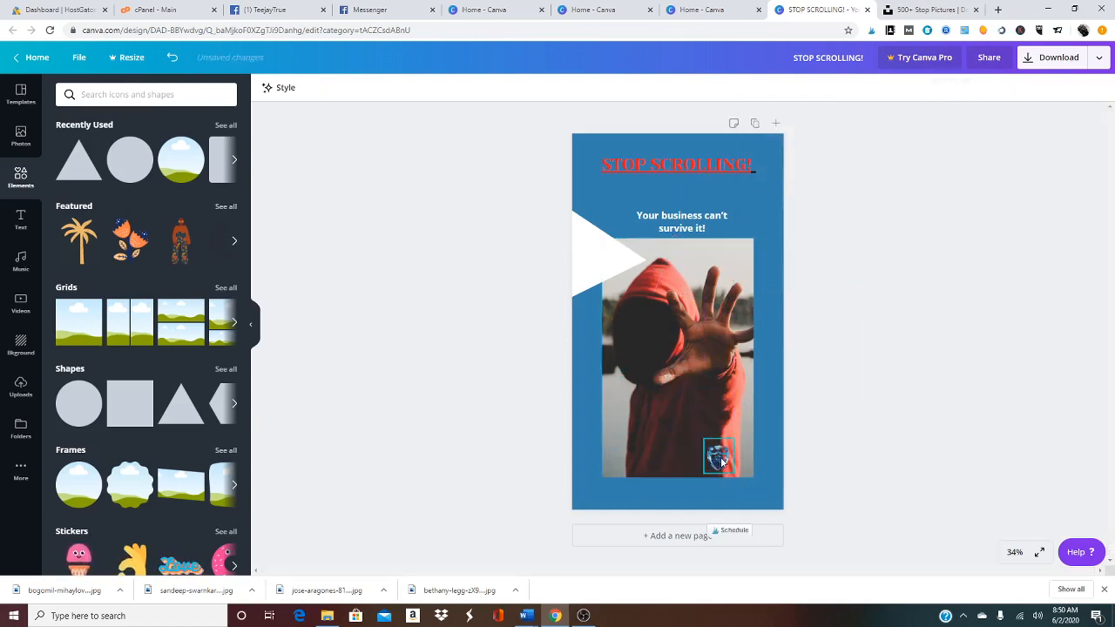
{"action": "left_click_drag", "start_coordinate": [721, 463], "coordinate": [576, 435]}
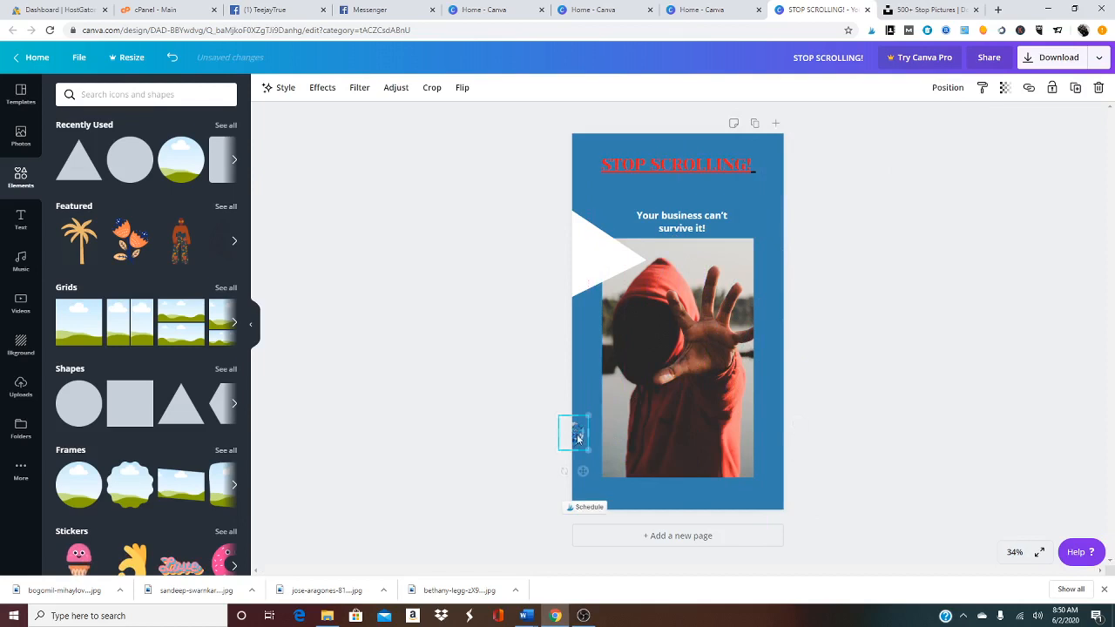
{"action": "left_click", "coordinate": [172, 58]}
{"action": "left_click", "coordinate": [172, 59]}
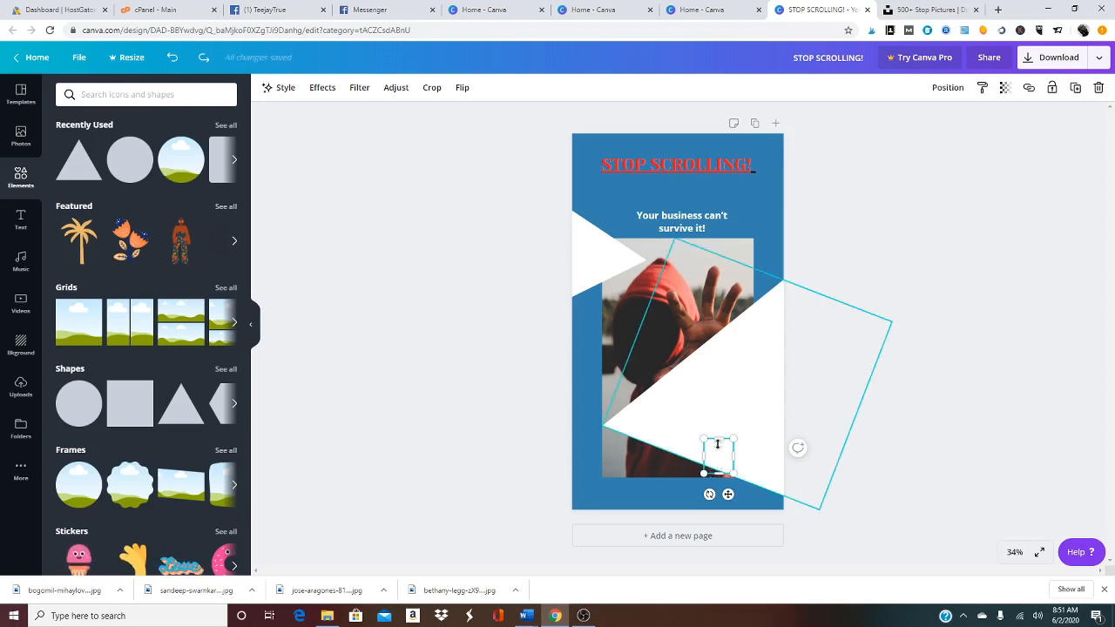
Enlarge the shield logo to about 182 by 217 and align it to the top of the page.
{"action": "left_click_drag", "start_coordinate": [704, 439], "coordinate": [697, 430]}
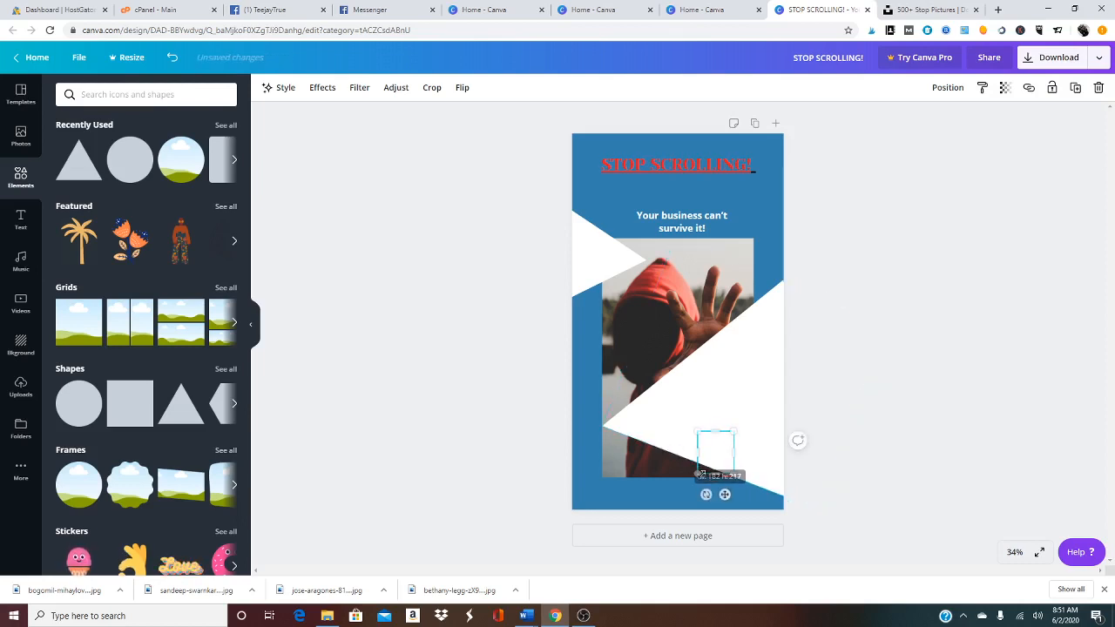
{"action": "left_click_drag", "start_coordinate": [725, 494], "coordinate": [670, 486]}
{"action": "left_click", "coordinate": [950, 88]}
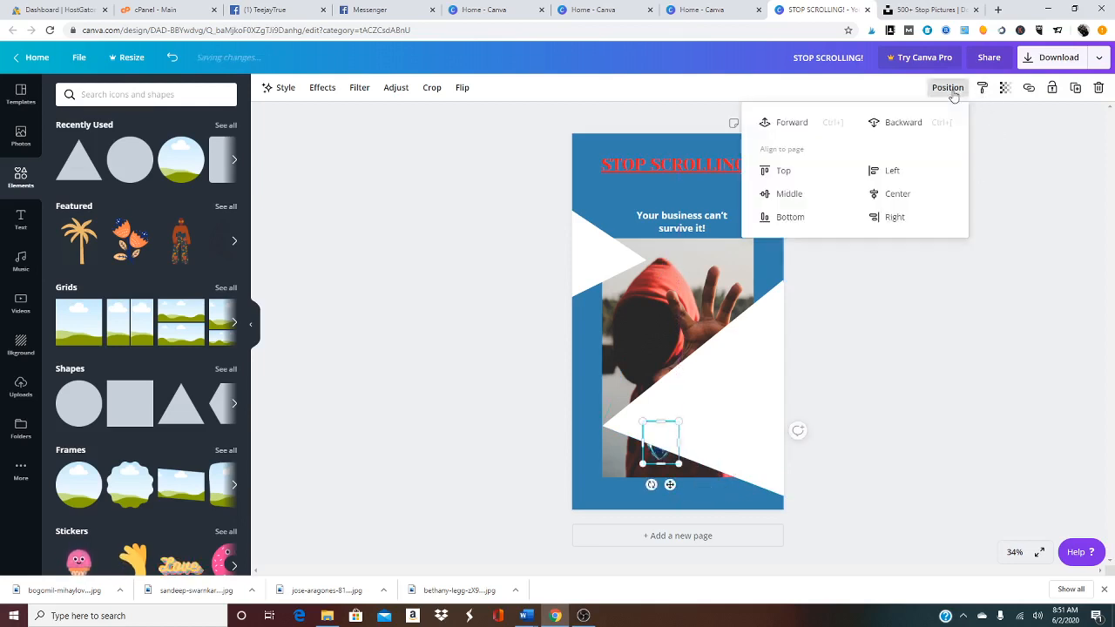
{"action": "left_click", "coordinate": [780, 175]}
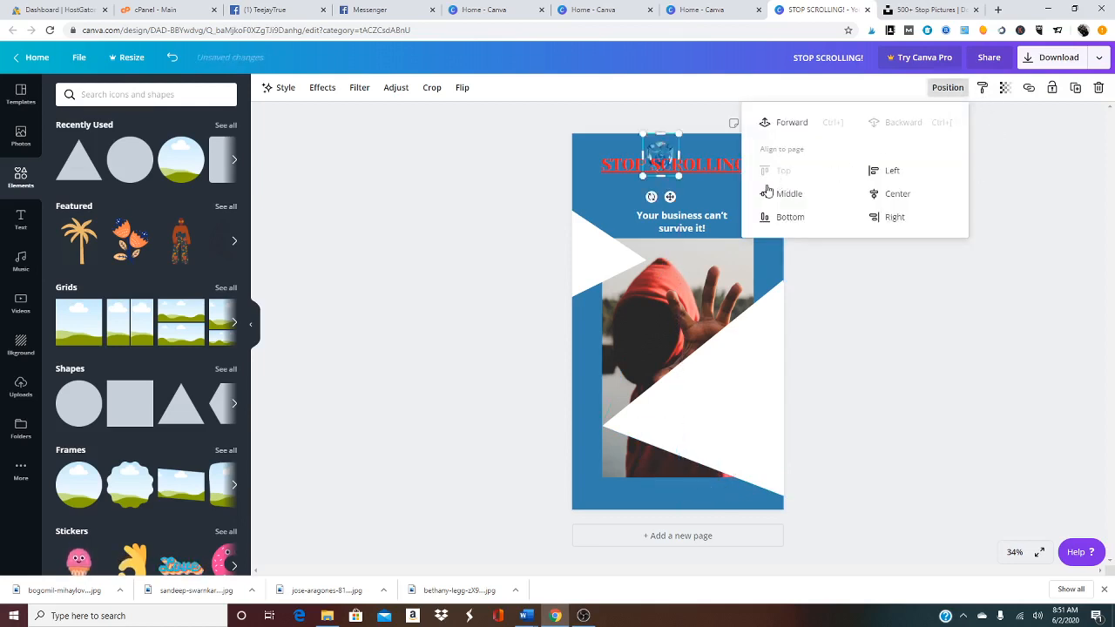
{"action": "left_click", "coordinate": [664, 143]}
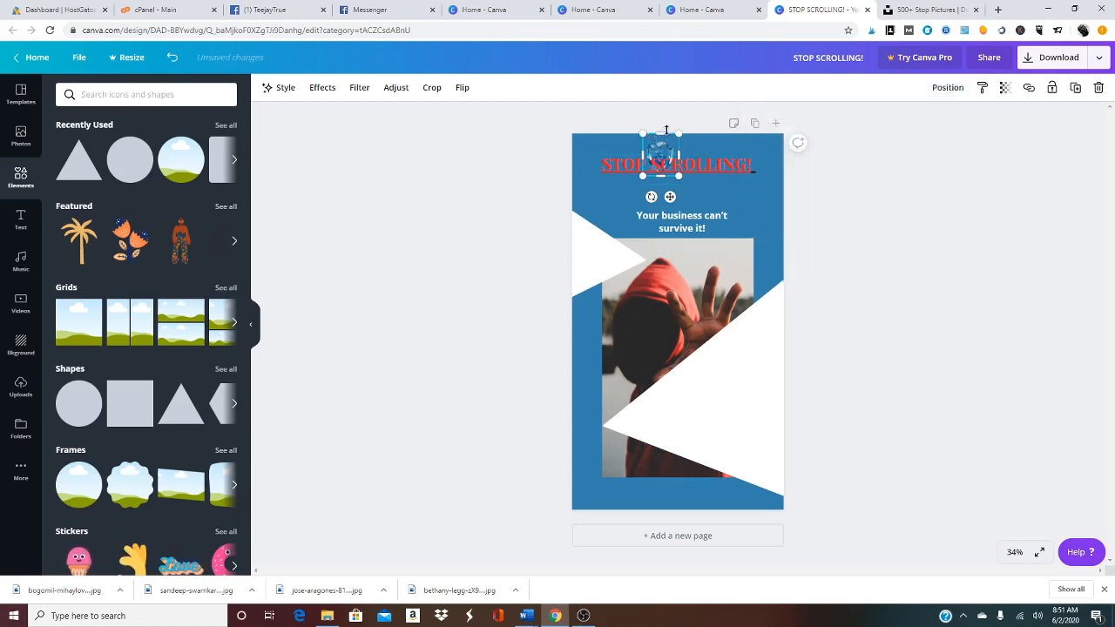
{"action": "left_click_drag", "start_coordinate": [663, 134], "coordinate": [663, 129]}
Bring the shield logo forward in front of the large white triangle and place it on the triangle's lower part.
{"action": "left_click_drag", "start_coordinate": [670, 197], "coordinate": [606, 415]}
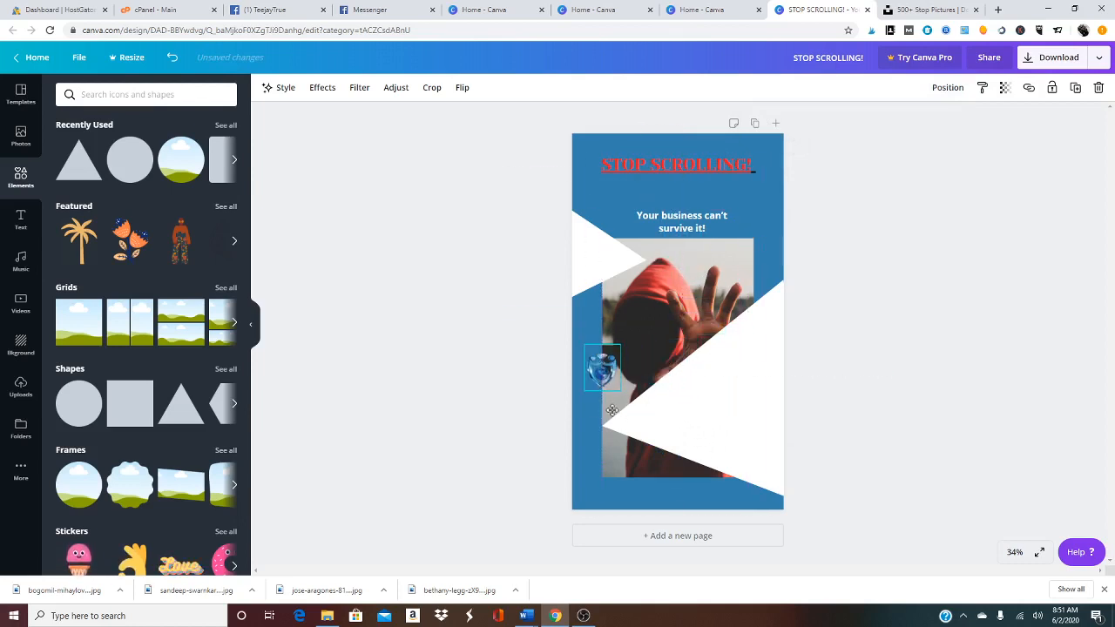
{"action": "left_click", "coordinate": [952, 88]}
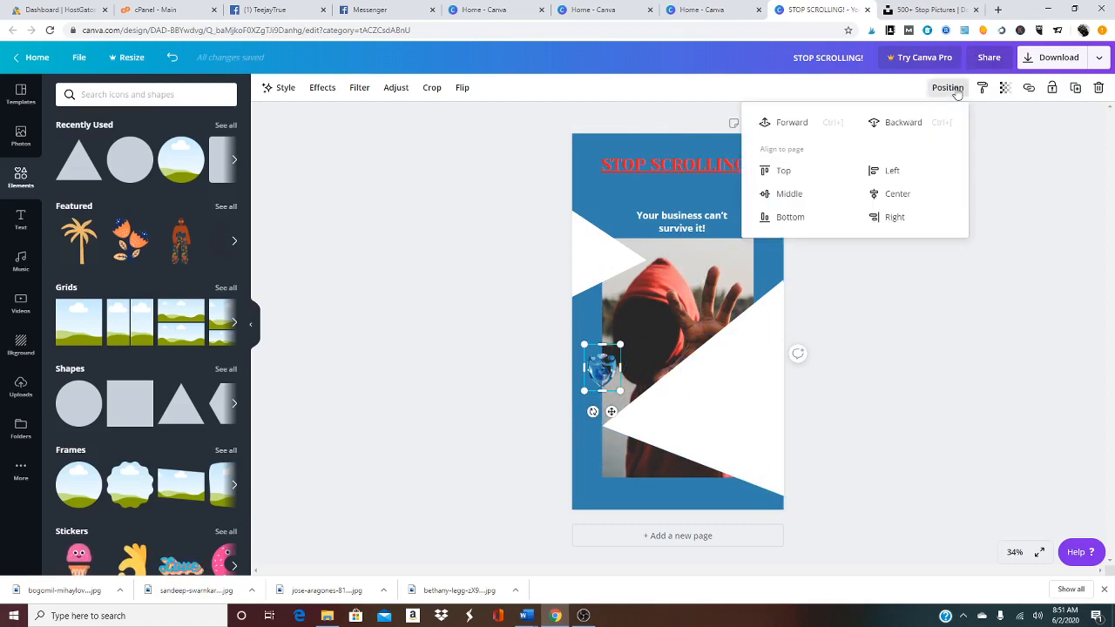
{"action": "left_click", "coordinate": [794, 125]}
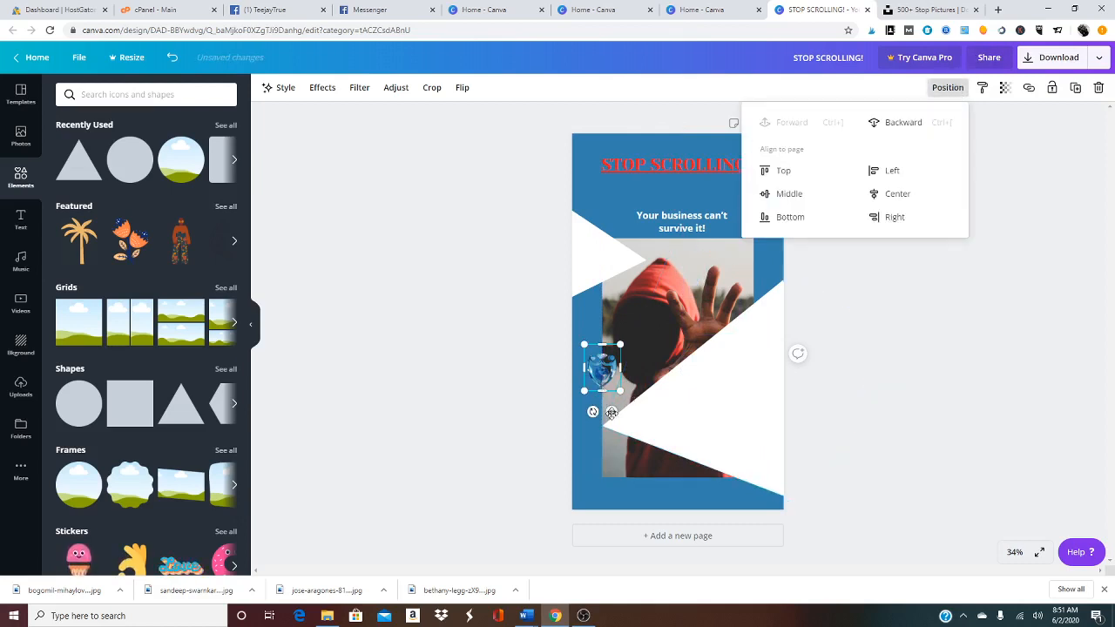
{"action": "left_click_drag", "start_coordinate": [611, 412], "coordinate": [733, 467]}
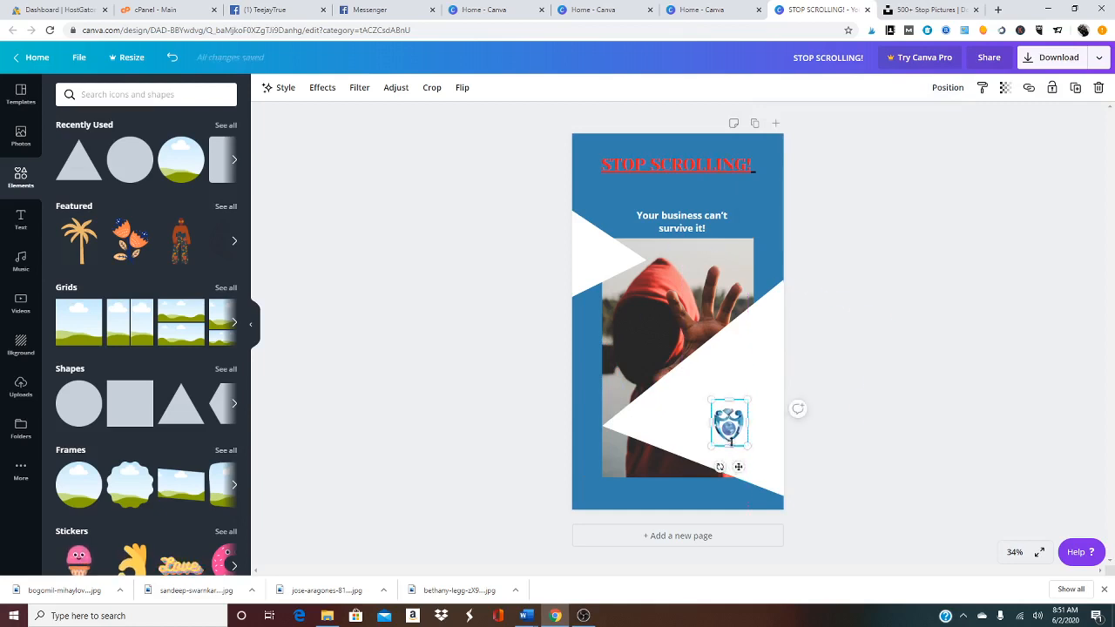
Enlarge the shield logo and position it against the page's right edge in the large triangle's lower corner.
{"action": "left_click_drag", "start_coordinate": [749, 448], "coordinate": [763, 466]}
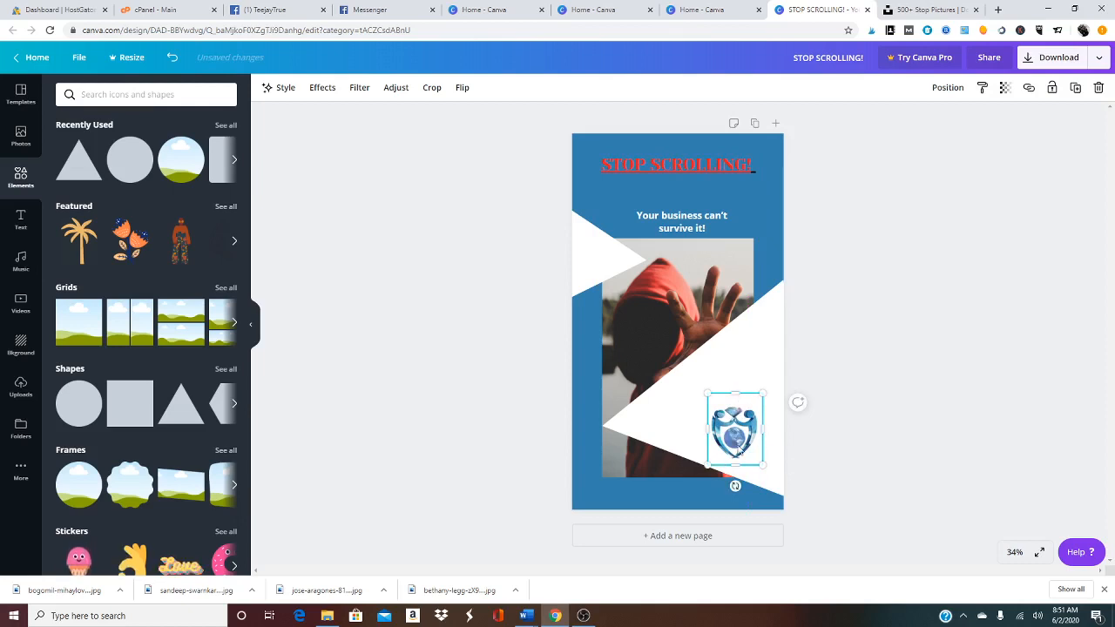
{"action": "left_click", "coordinate": [813, 526]}
{"action": "left_click_drag", "start_coordinate": [759, 438], "coordinate": [756, 457]}
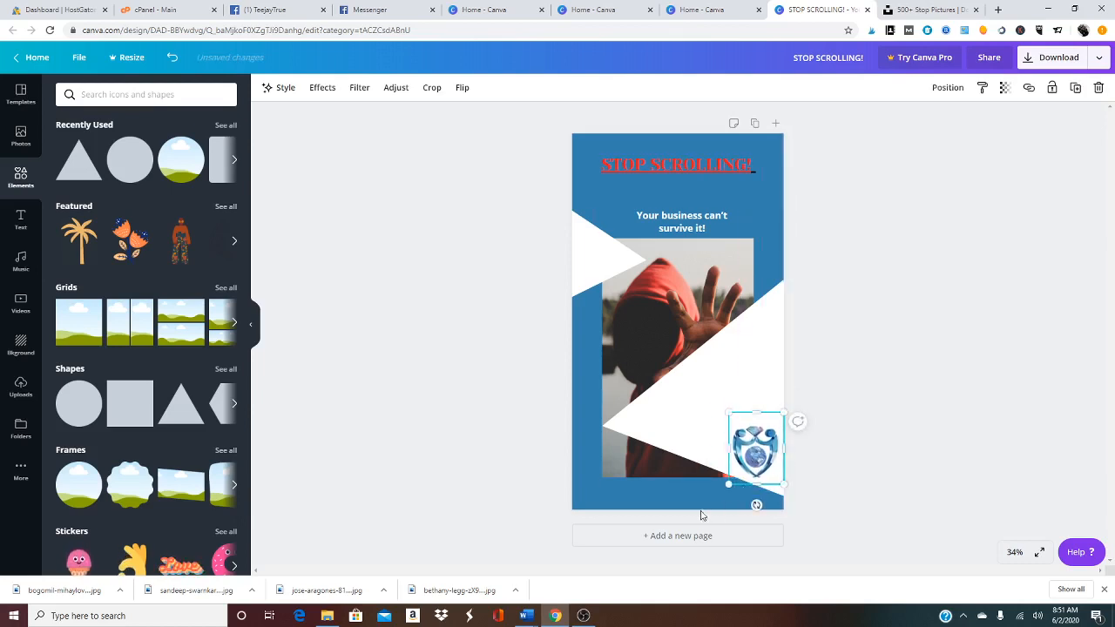
{"action": "left_click", "coordinate": [529, 451]}
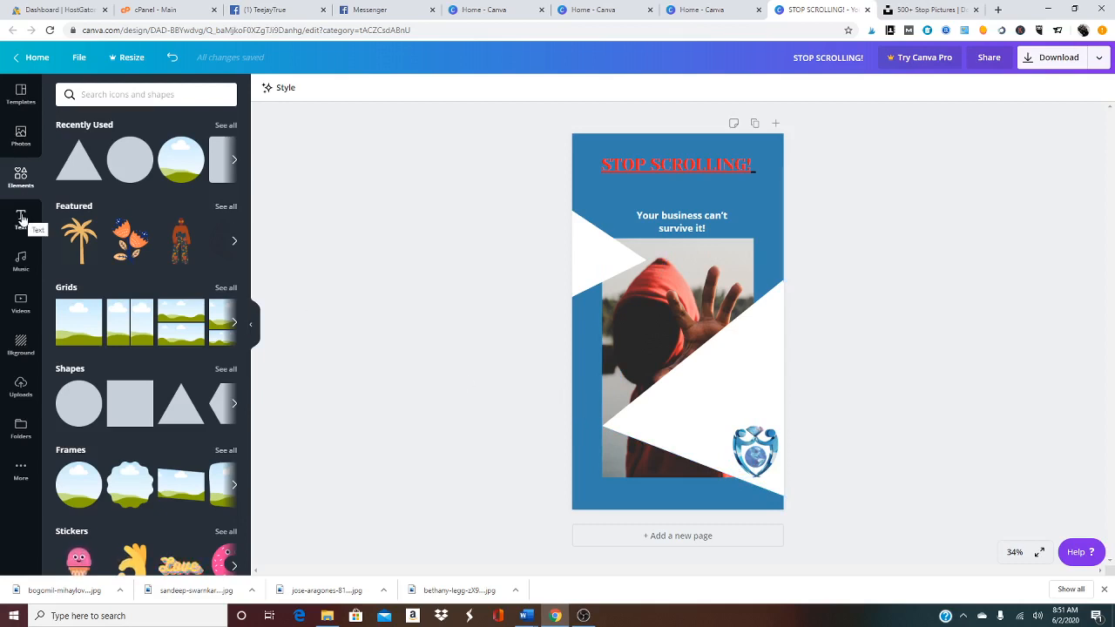
Set the subheading "Your business can't survive it!" to font size 48 and move it up, centred just above the photo.
{"action": "left_click", "coordinate": [731, 226]}
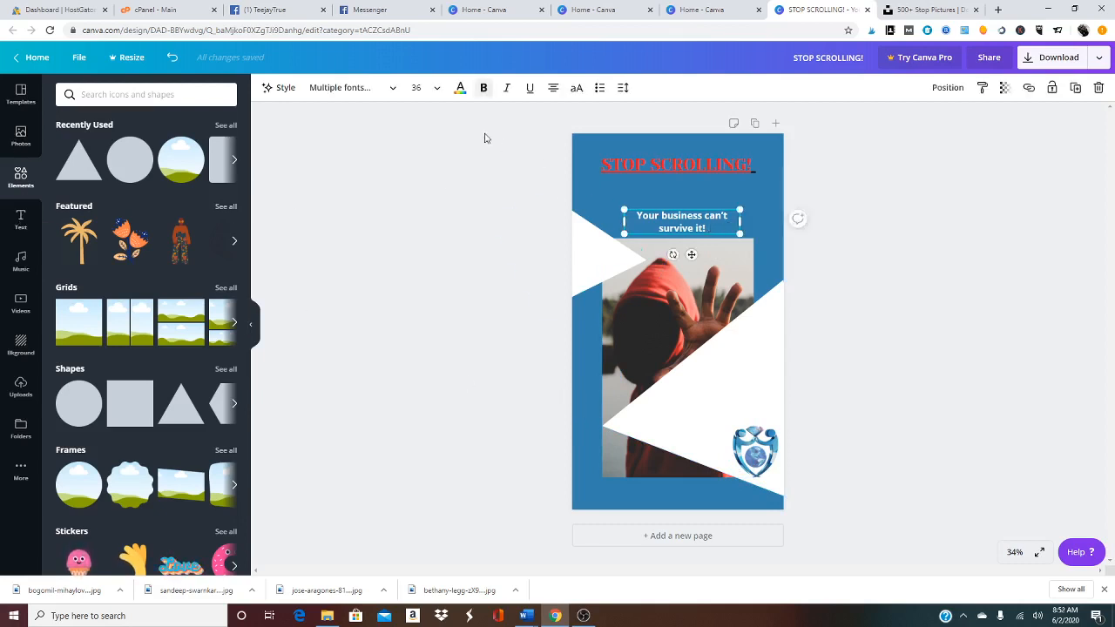
{"action": "left_click", "coordinate": [435, 88]}
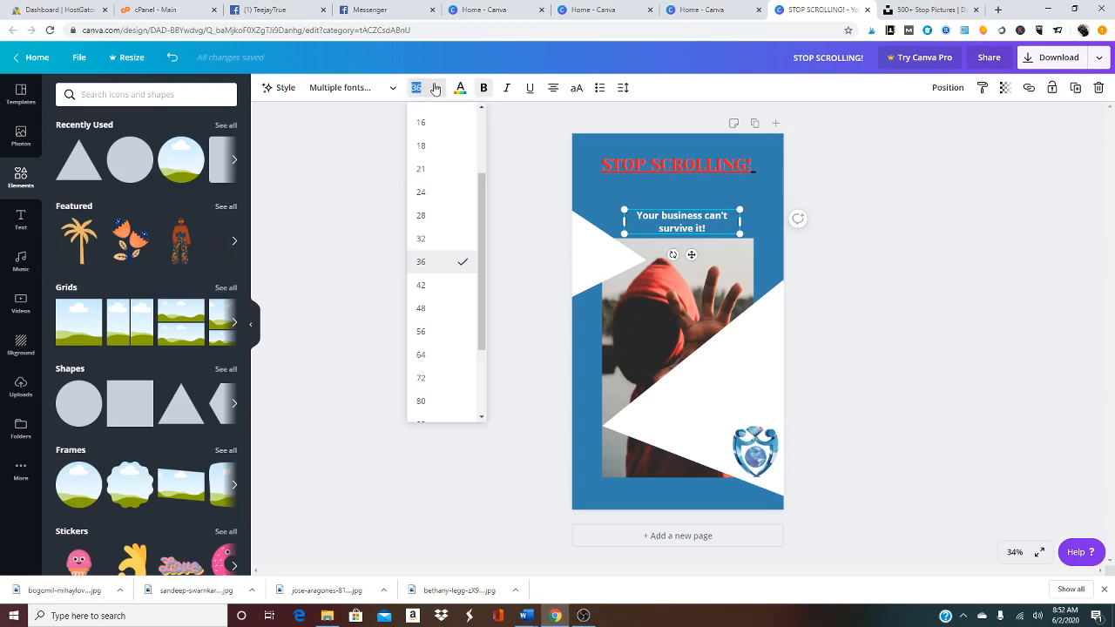
{"action": "left_click", "coordinate": [437, 308]}
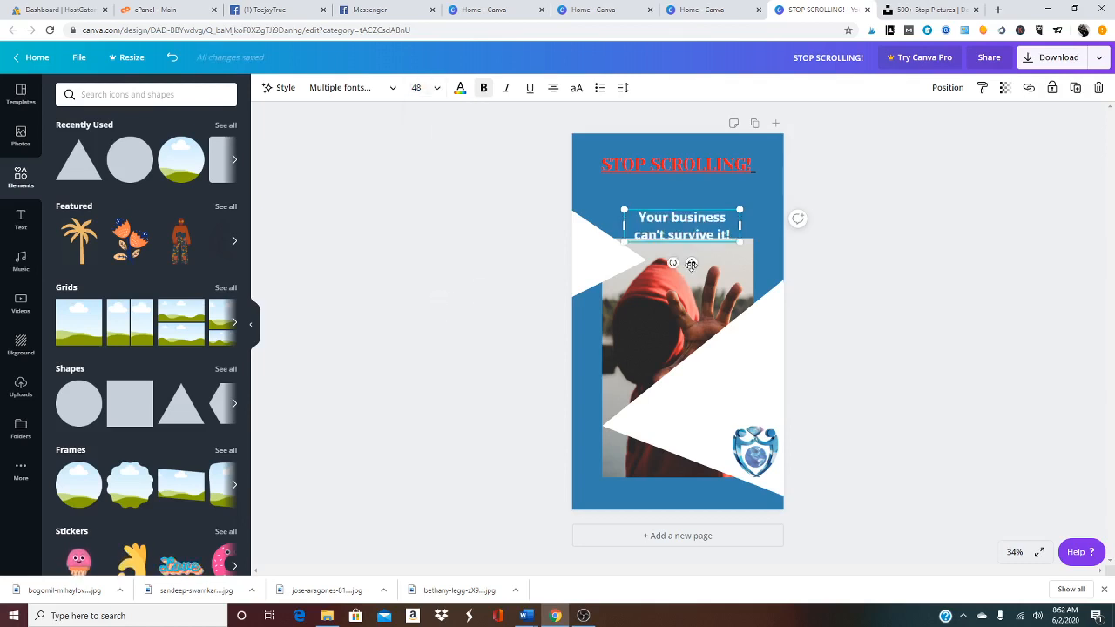
{"action": "mouse_move", "coordinate": [693, 263]}
{"action": "left_mouse_down"}
{"action": "mouse_move", "coordinate": [690, 233]}
{"action": "mouse_move", "coordinate": [689, 253]}
{"action": "left_mouse_up"}
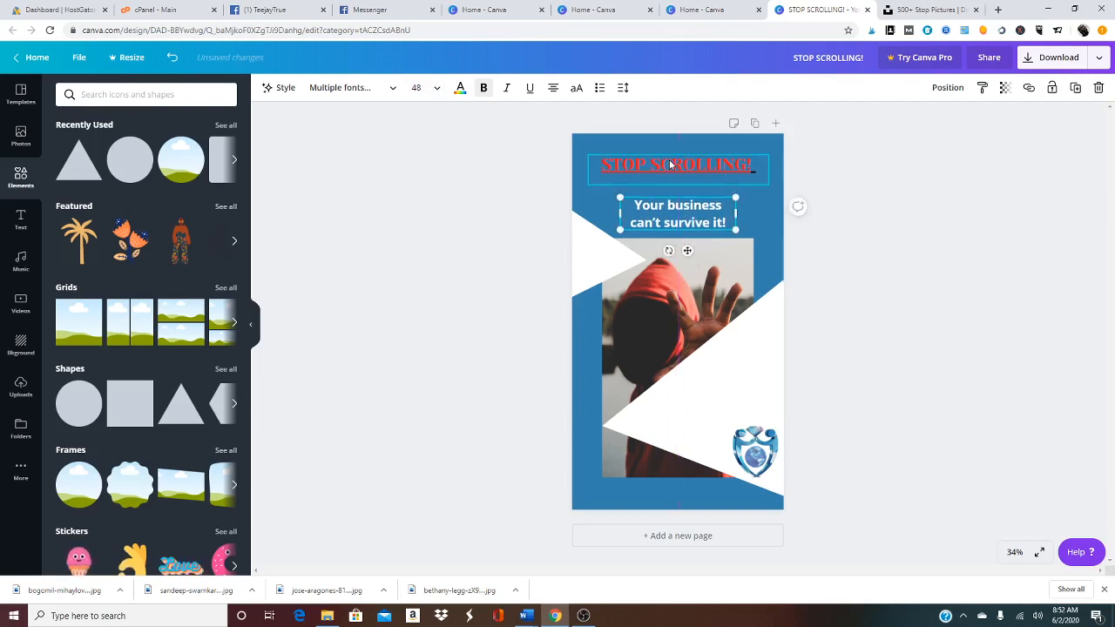
Move the "STOP SCROLLING!" heading up near the page's top edge and set its font size to 72.
{"action": "left_click", "coordinate": [682, 161]}
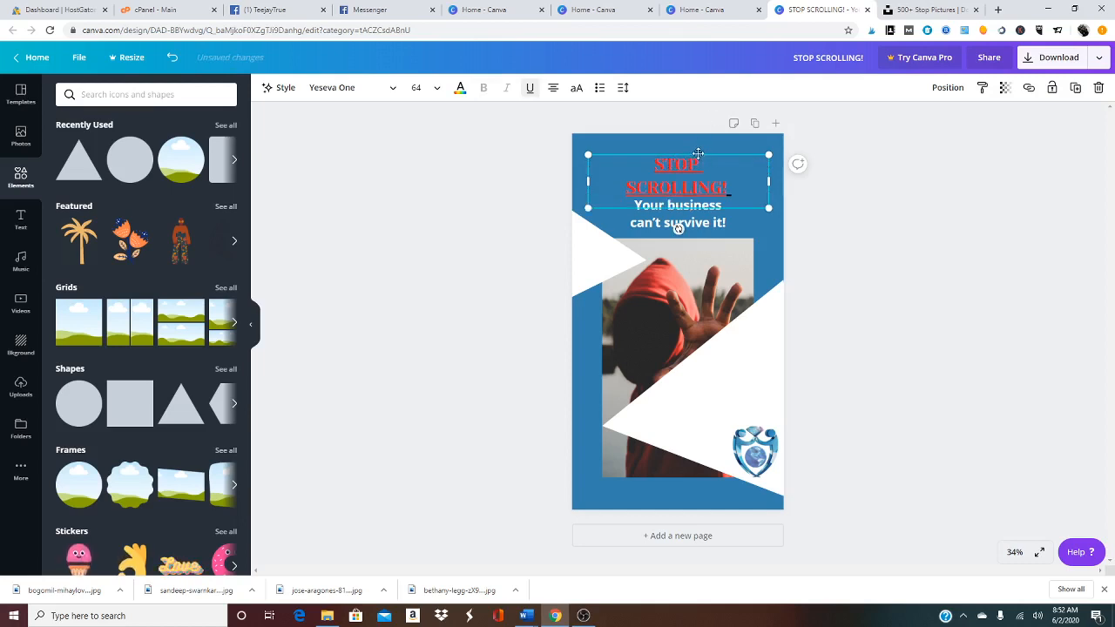
{"action": "left_click_drag", "start_coordinate": [698, 153], "coordinate": [746, 178]}
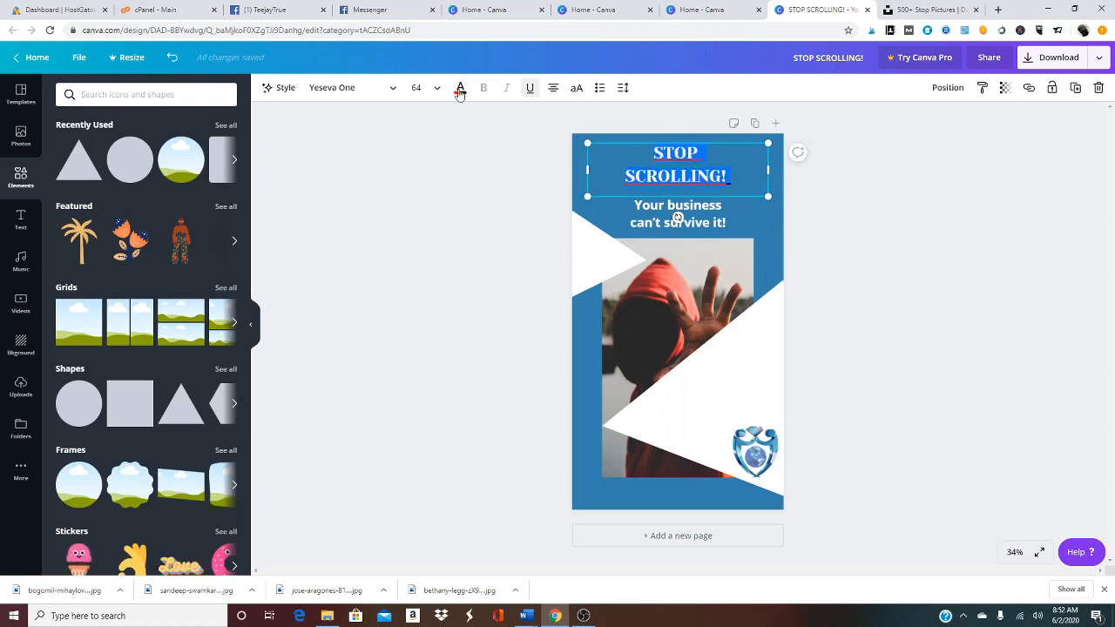
{"action": "left_click", "coordinate": [414, 88]}
{"action": "left_click", "coordinate": [423, 284]}
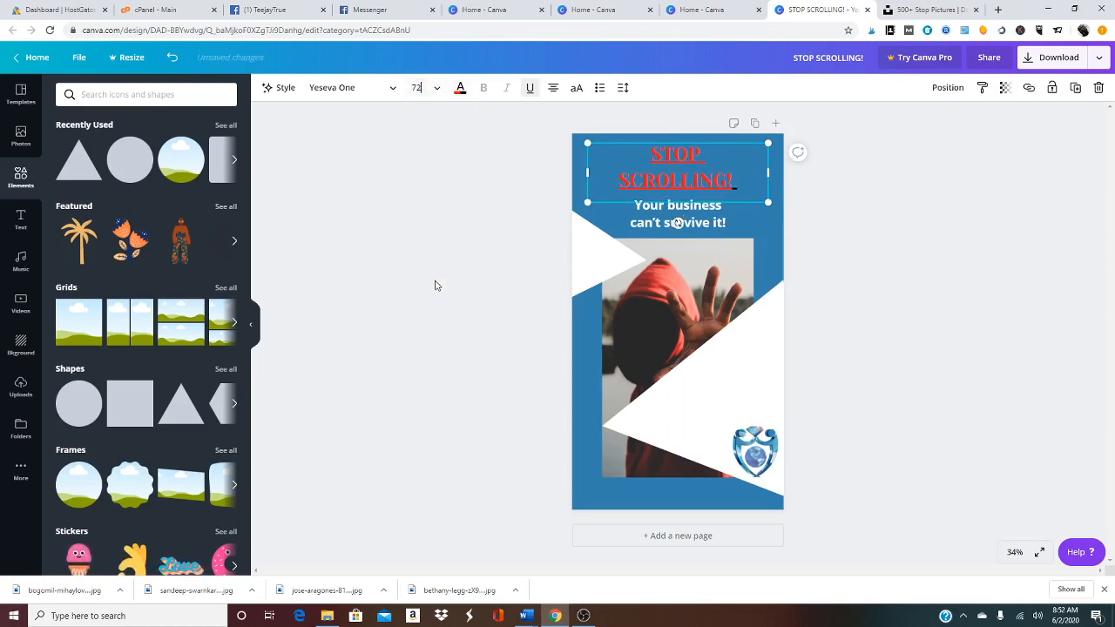
{"action": "left_click", "coordinate": [402, 249]}
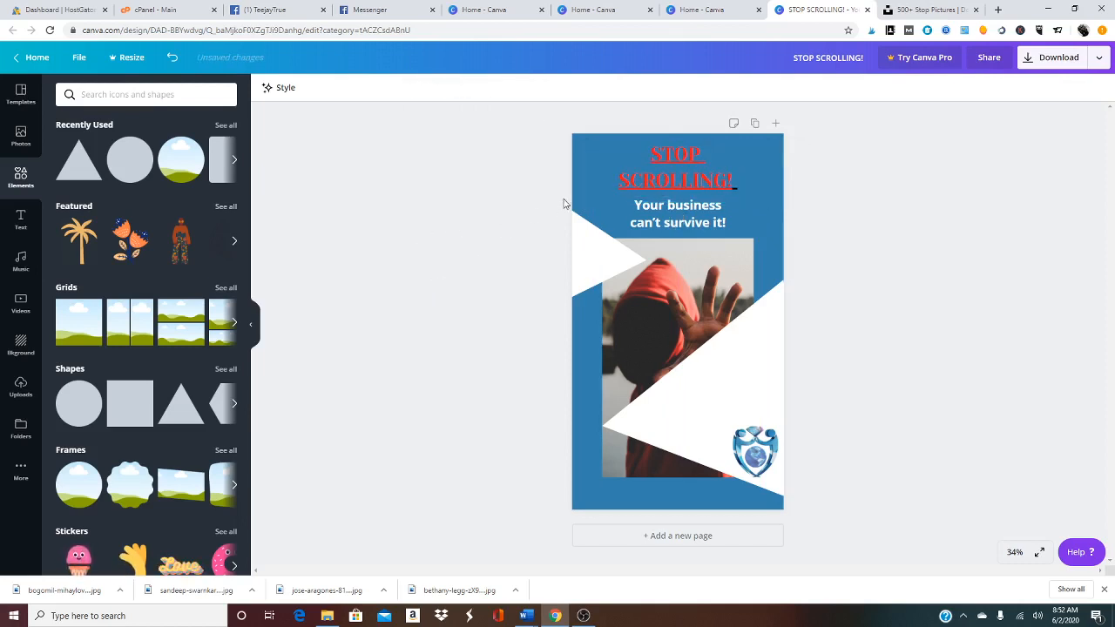
Recolour the whole "STOP SCROLLING!" heading to the lighter coral red from the default colours.
{"action": "left_click", "coordinate": [646, 155]}
{"action": "double_click", "coordinate": [656, 152]}
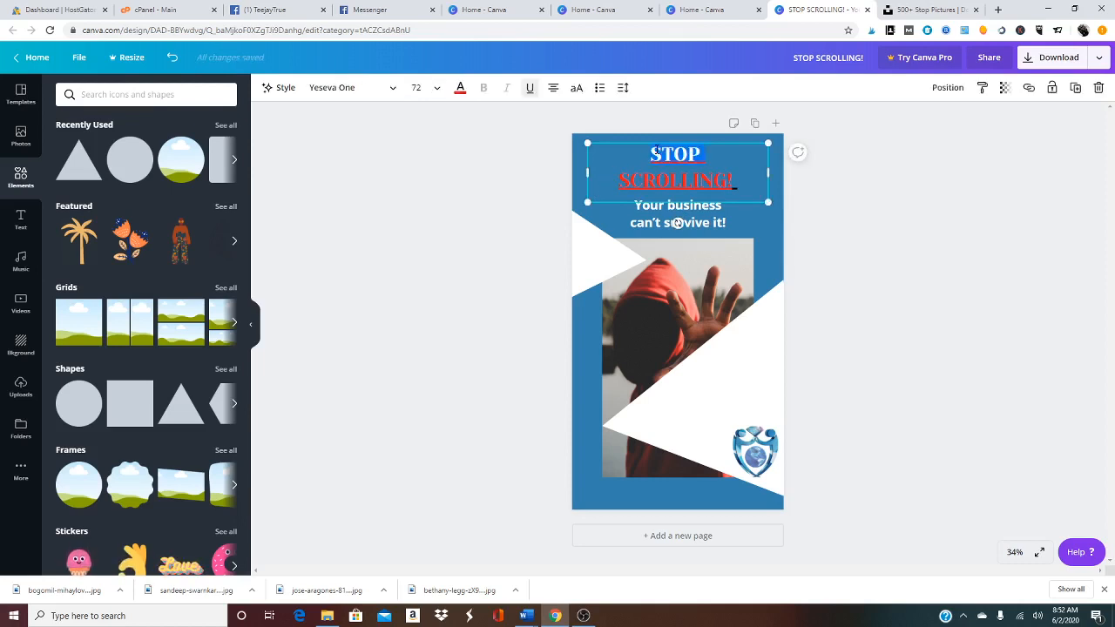
{"action": "double_click", "coordinate": [668, 180]}
{"action": "left_click_drag", "start_coordinate": [660, 157], "coordinate": [732, 183]}
{"action": "left_click", "coordinate": [461, 89]}
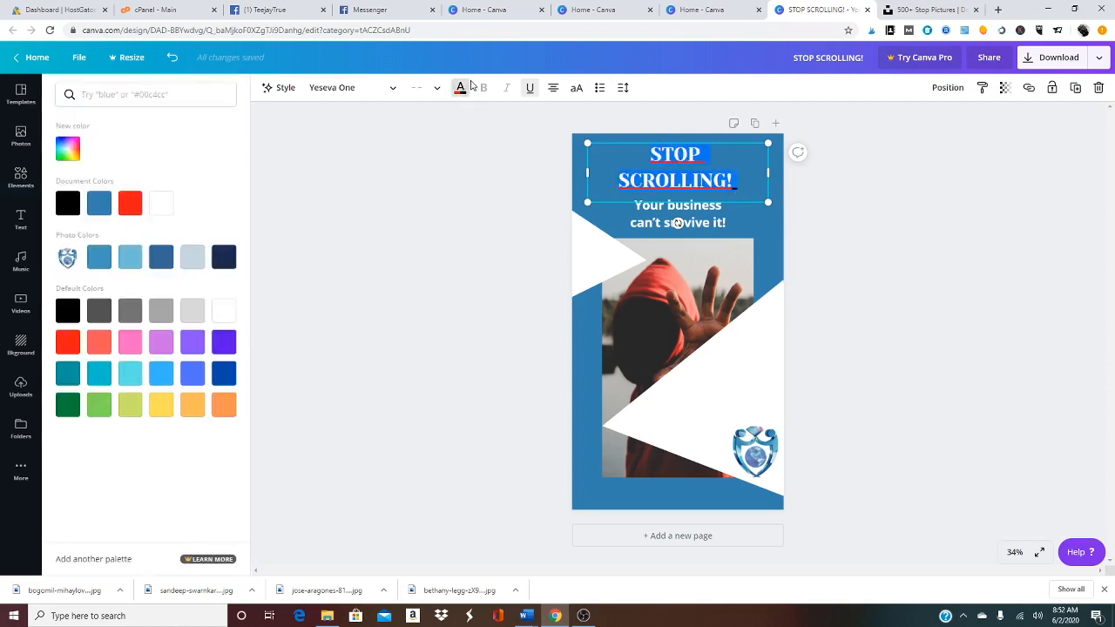
{"action": "left_click", "coordinate": [99, 341]}
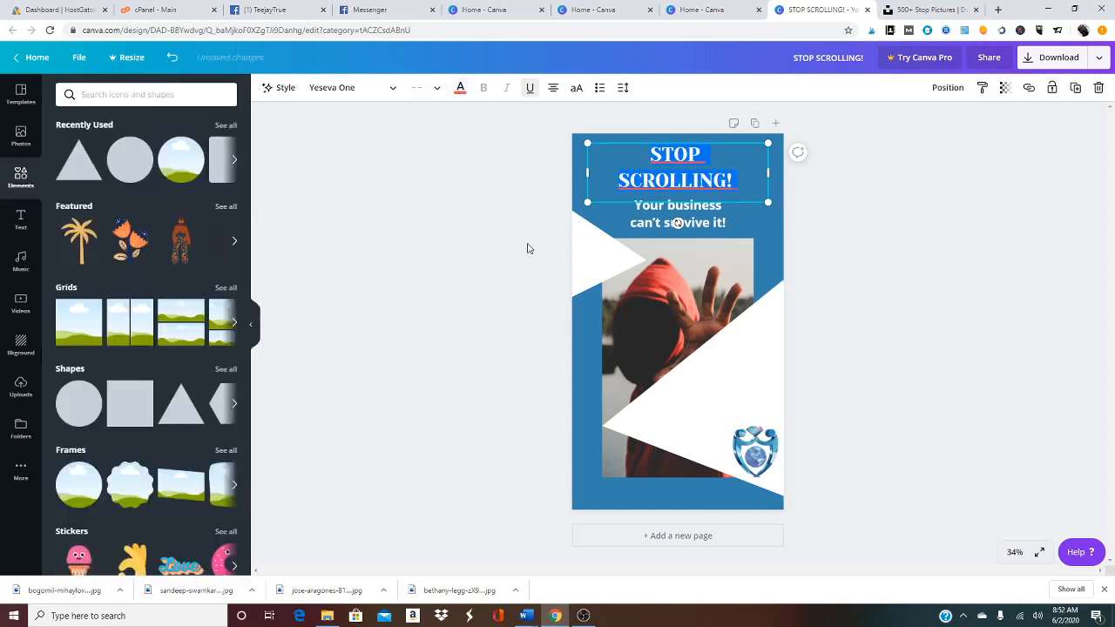
{"action": "left_click", "coordinate": [527, 249]}
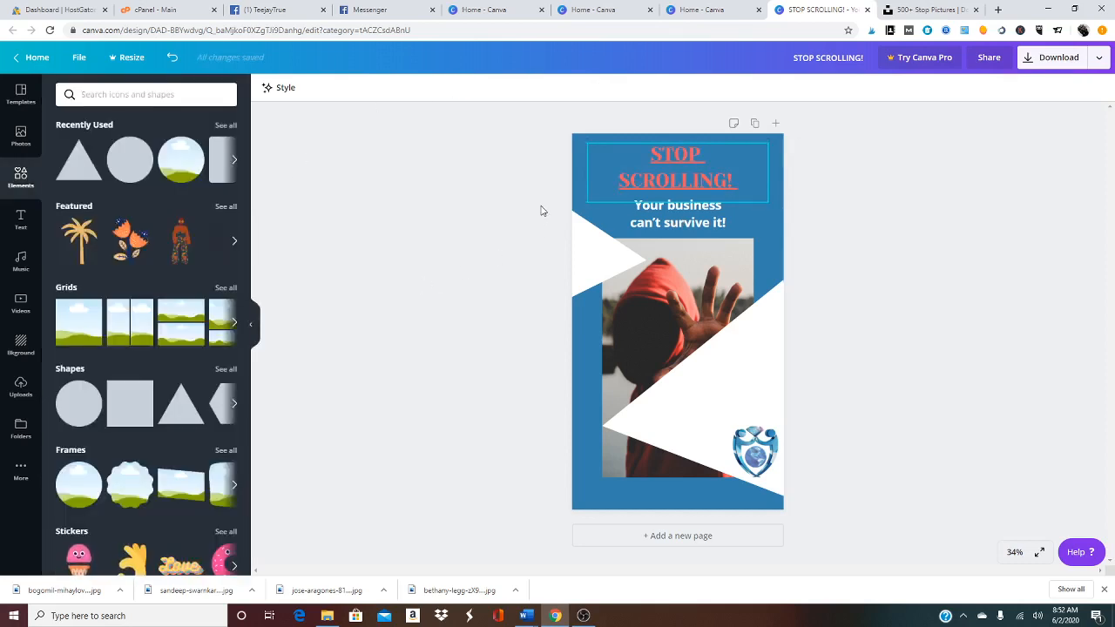
{"action": "left_click", "coordinate": [647, 152]}
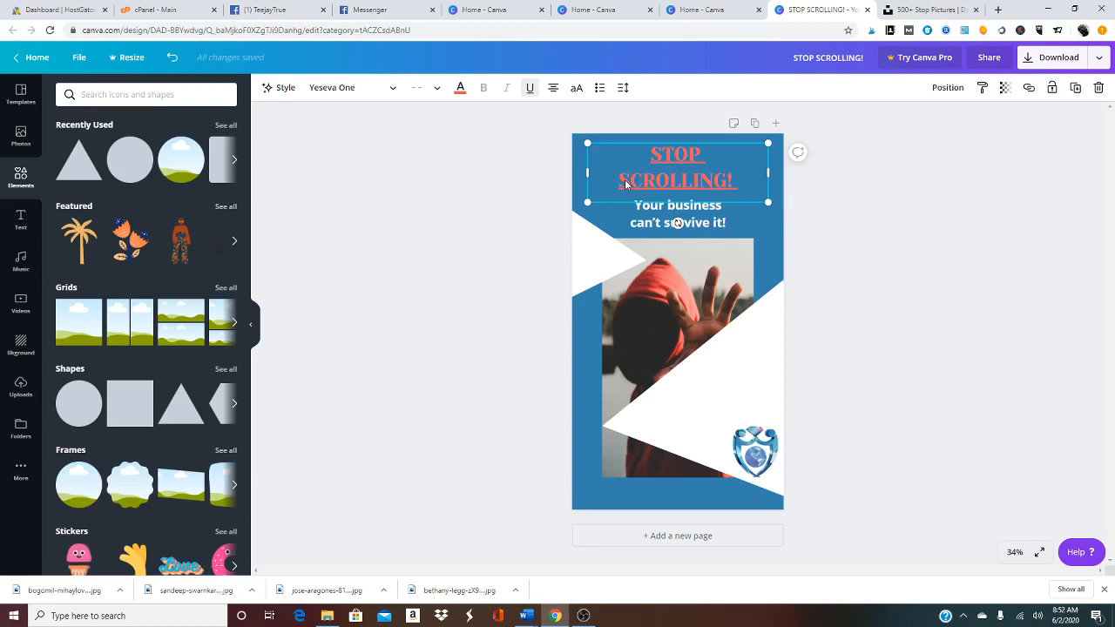
{"action": "left_click", "coordinate": [432, 351]}
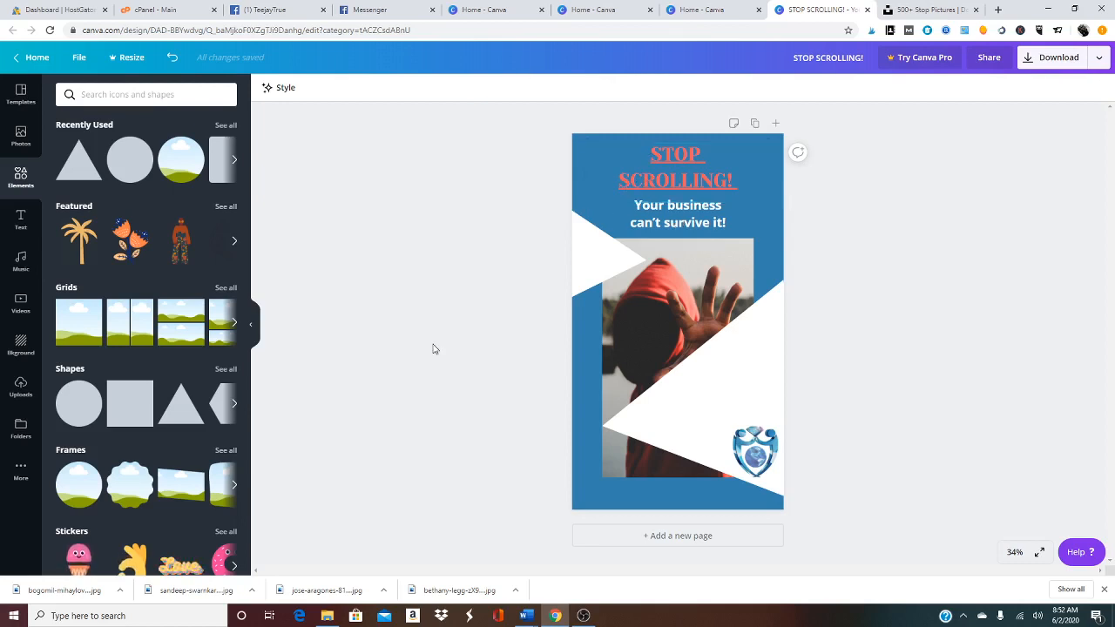
Add a square shape near the page's top edge and resize it into a wide rectangle covering the "STOP SCROLLING!" heading.
{"action": "left_click", "coordinate": [618, 167]}
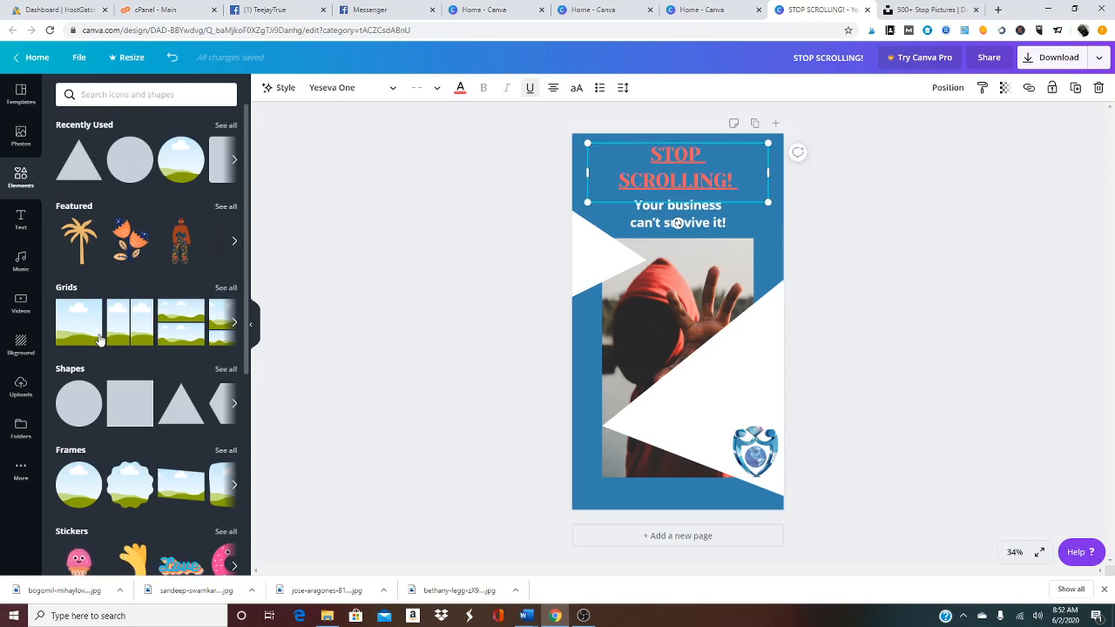
{"action": "left_click", "coordinate": [129, 403]}
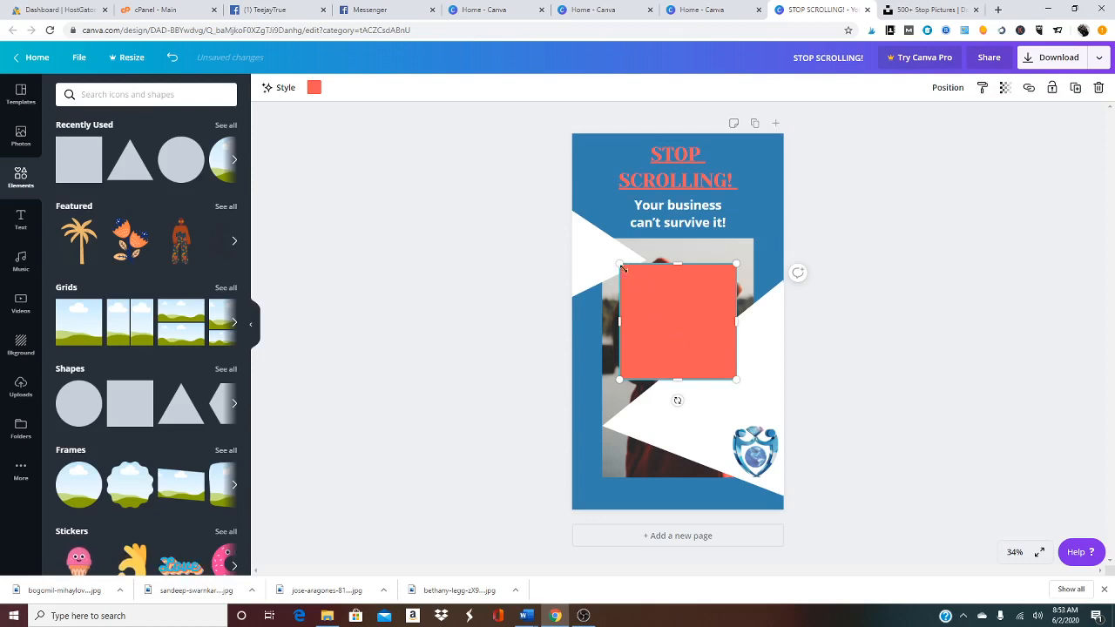
{"action": "left_click_drag", "start_coordinate": [657, 301], "coordinate": [626, 177]}
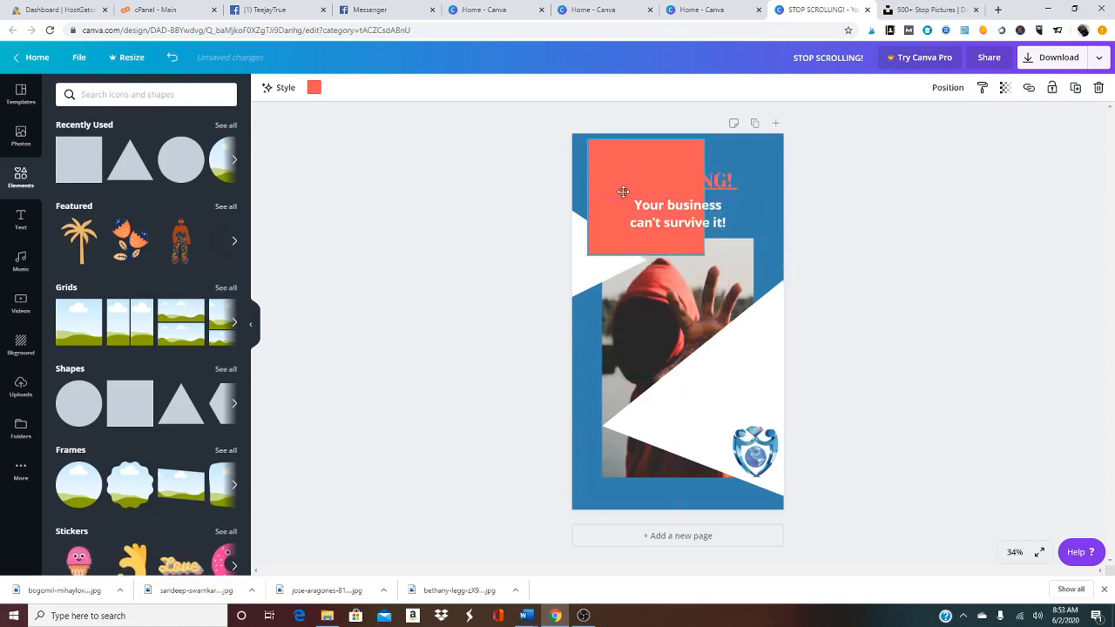
{"action": "left_click_drag", "start_coordinate": [646, 255], "coordinate": [660, 197]}
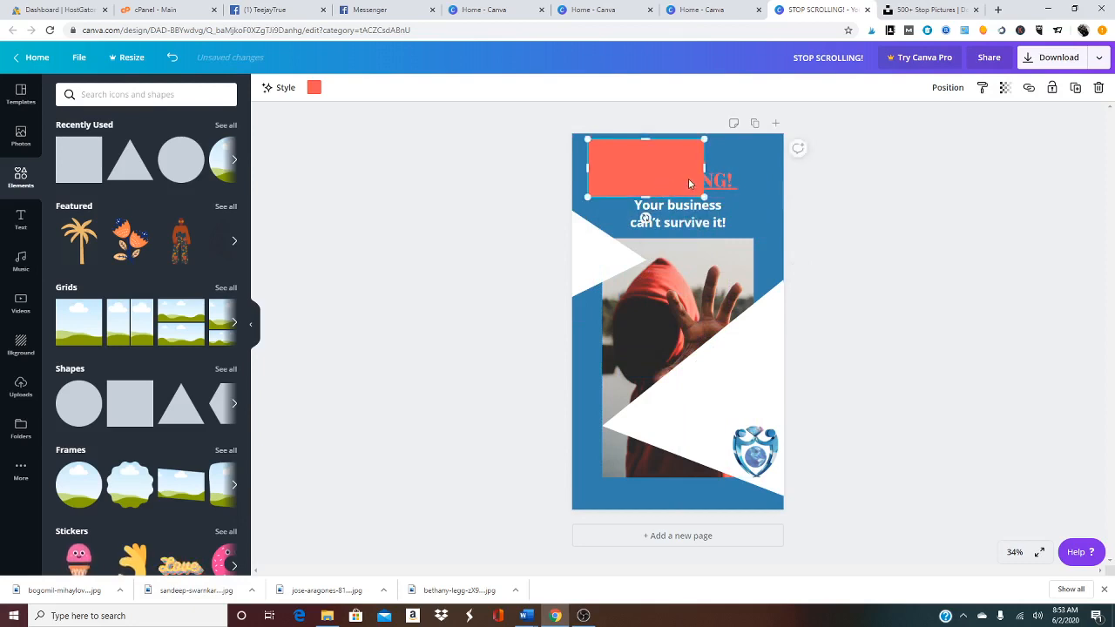
{"action": "left_click_drag", "start_coordinate": [705, 168], "coordinate": [769, 176]}
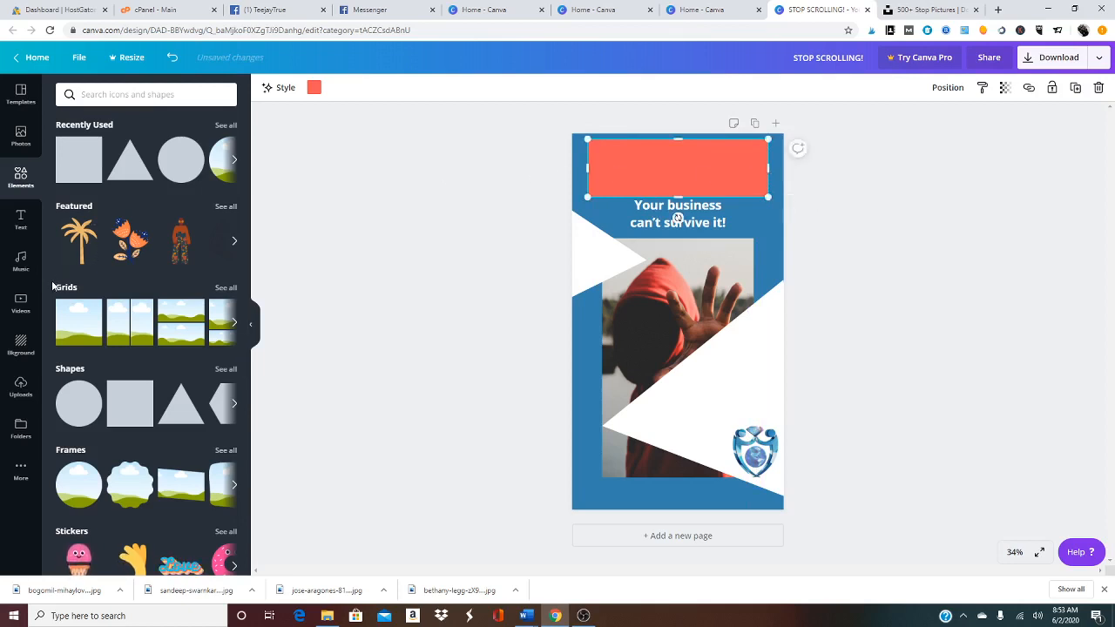
Recolour the rectangle over the heading to white and send it backward behind the "STOP SCROLLING!" text.
{"action": "left_click", "coordinate": [314, 87]}
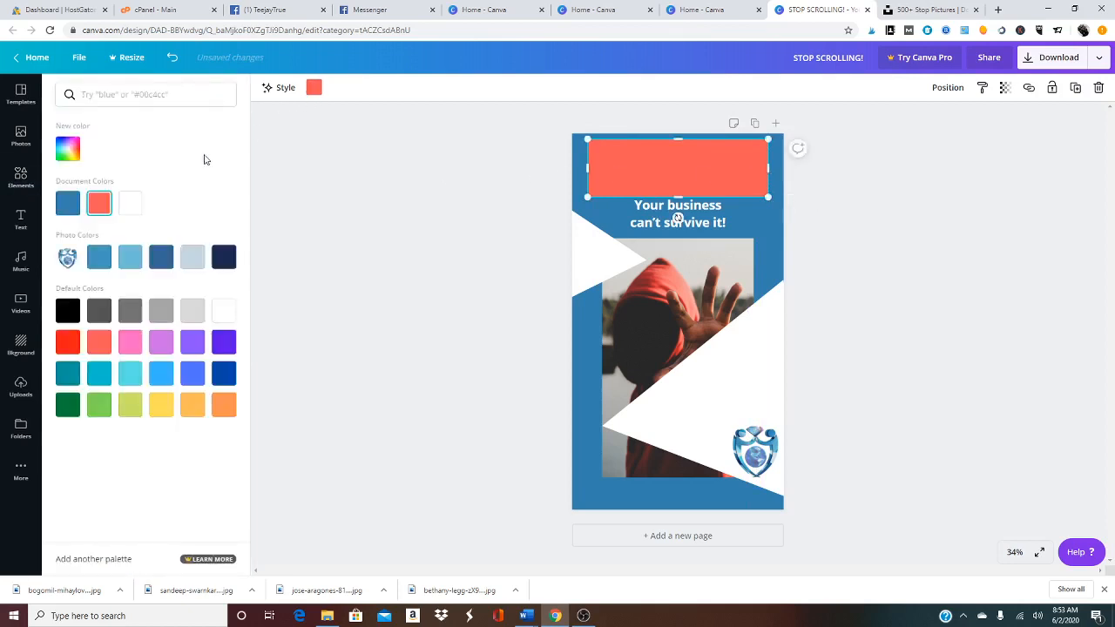
{"action": "left_click", "coordinate": [129, 203]}
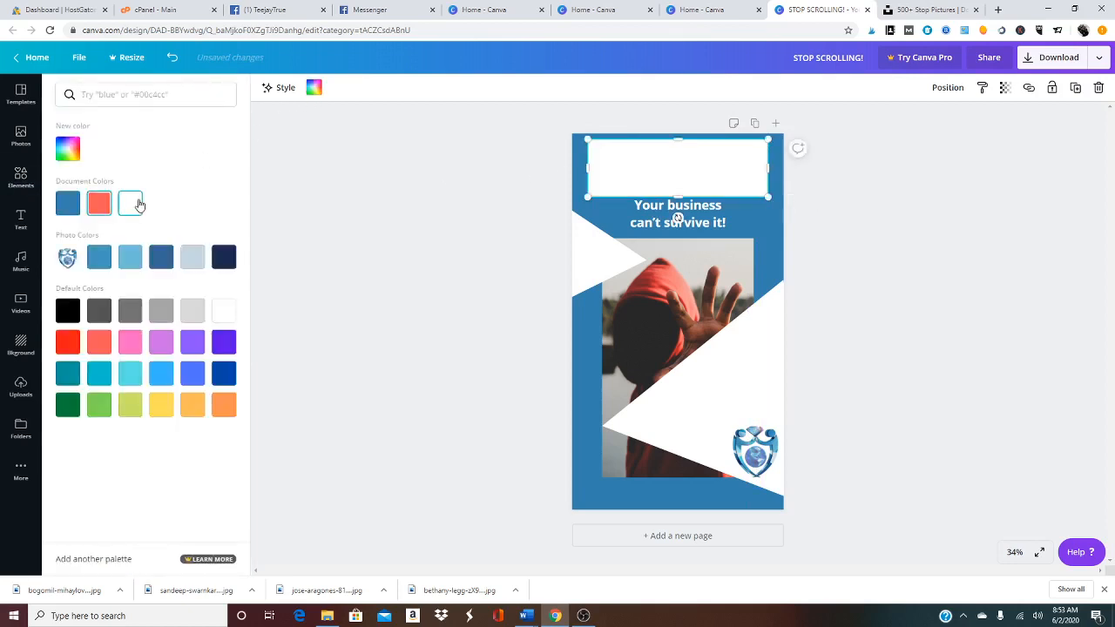
{"action": "left_click", "coordinate": [948, 89]}
{"action": "left_click", "coordinate": [910, 126]}
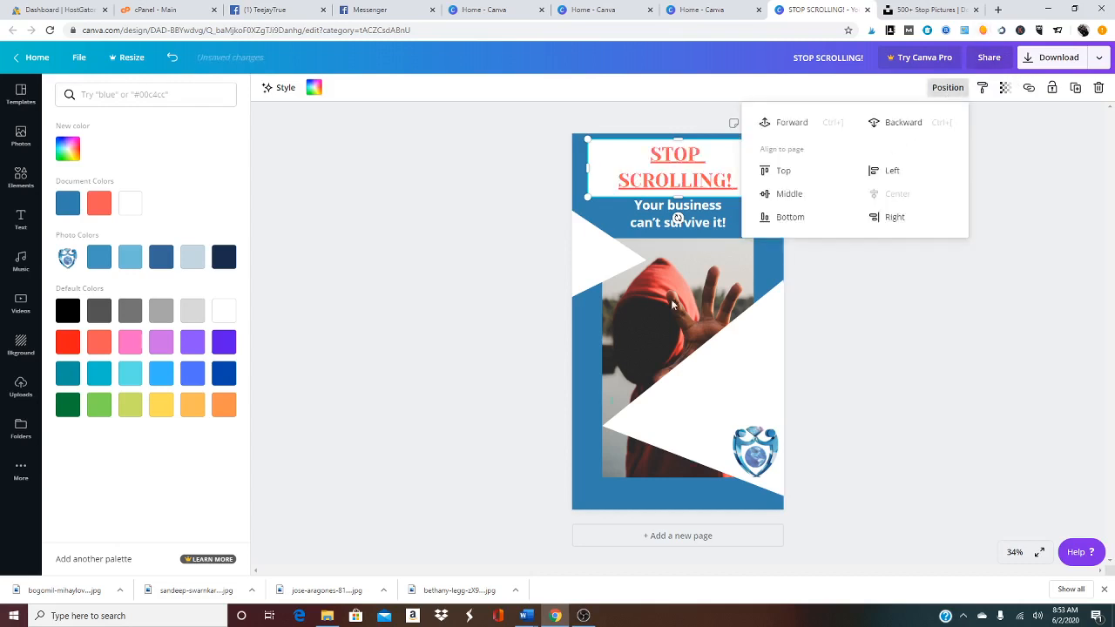
{"action": "left_click", "coordinate": [450, 334]}
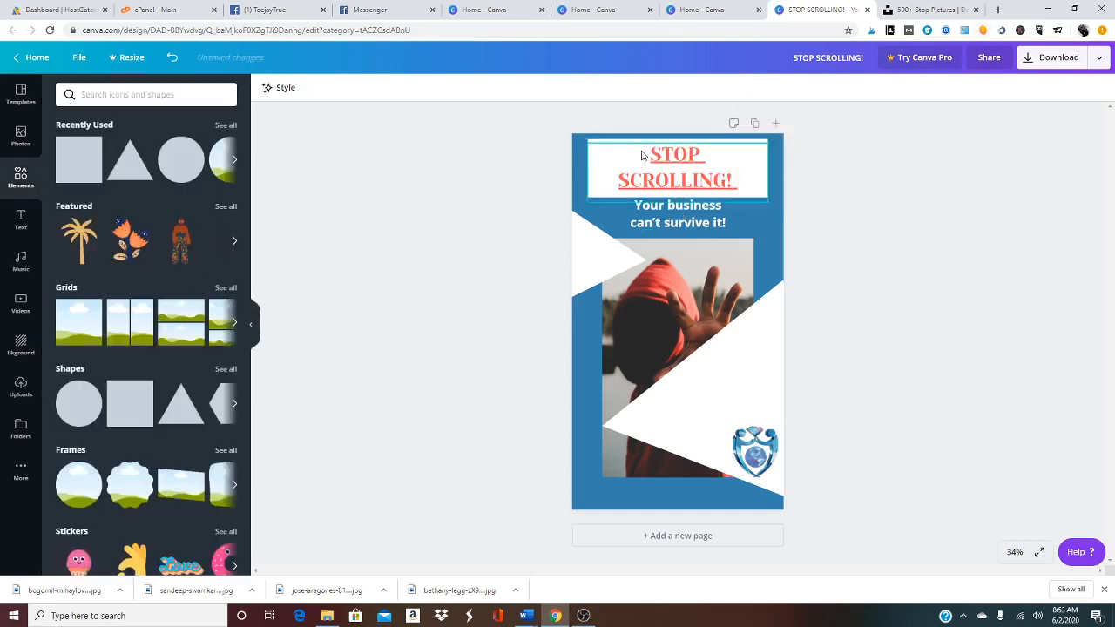
Recolour the whole "STOP SCROLLING!" heading to the bright red from the default colours.
{"action": "left_click", "coordinate": [660, 155]}
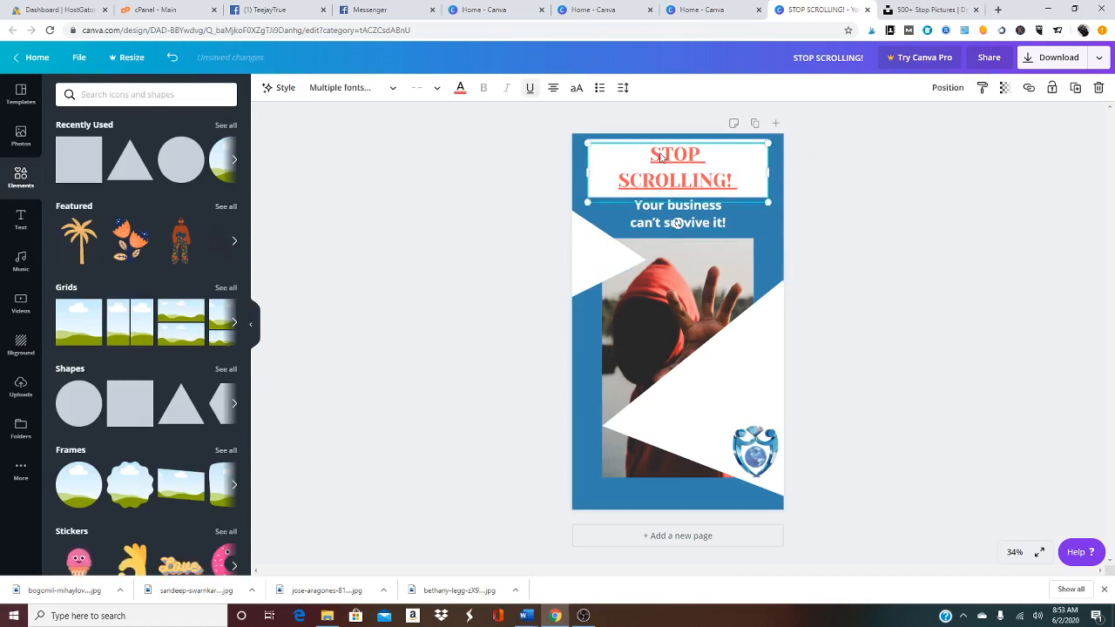
{"action": "double_click", "coordinate": [651, 155]}
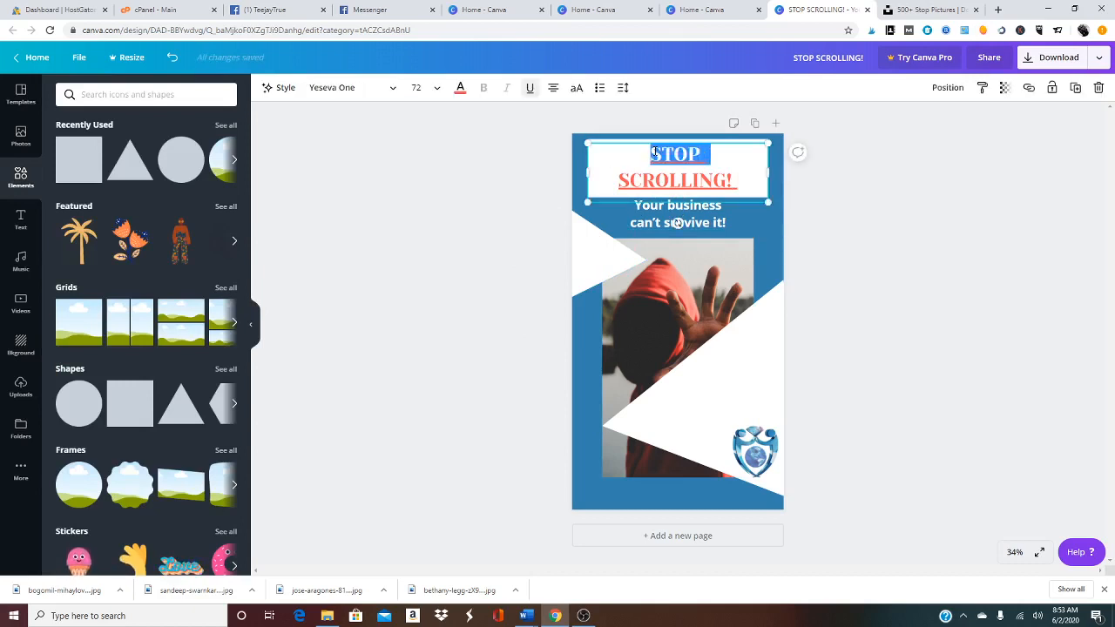
{"action": "left_click", "coordinate": [738, 193]}
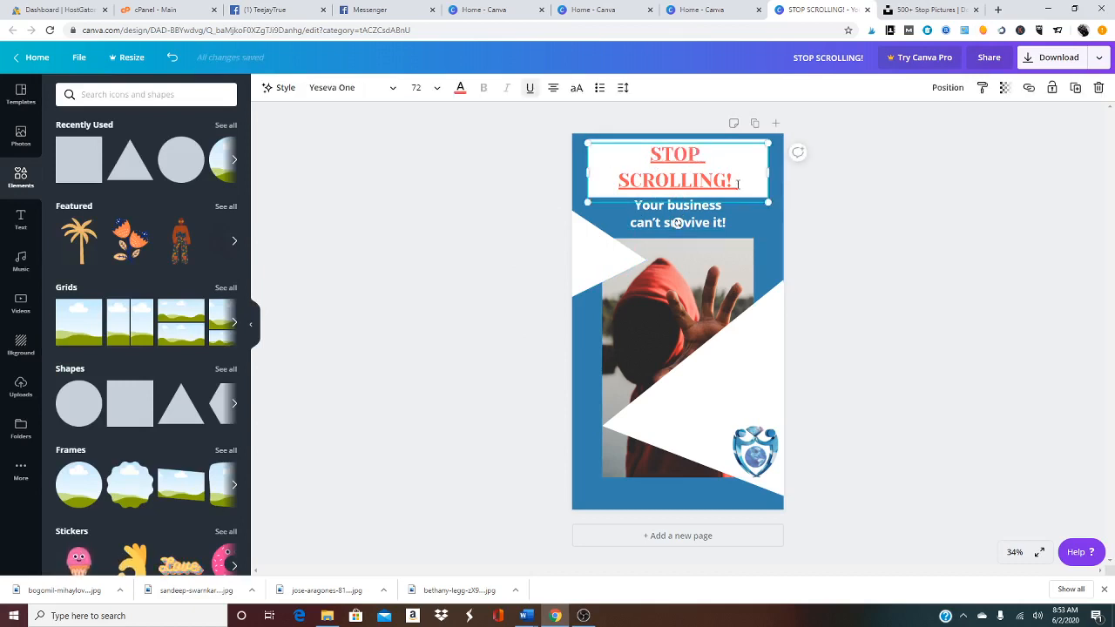
{"action": "left_click_drag", "start_coordinate": [738, 184], "coordinate": [612, 144]}
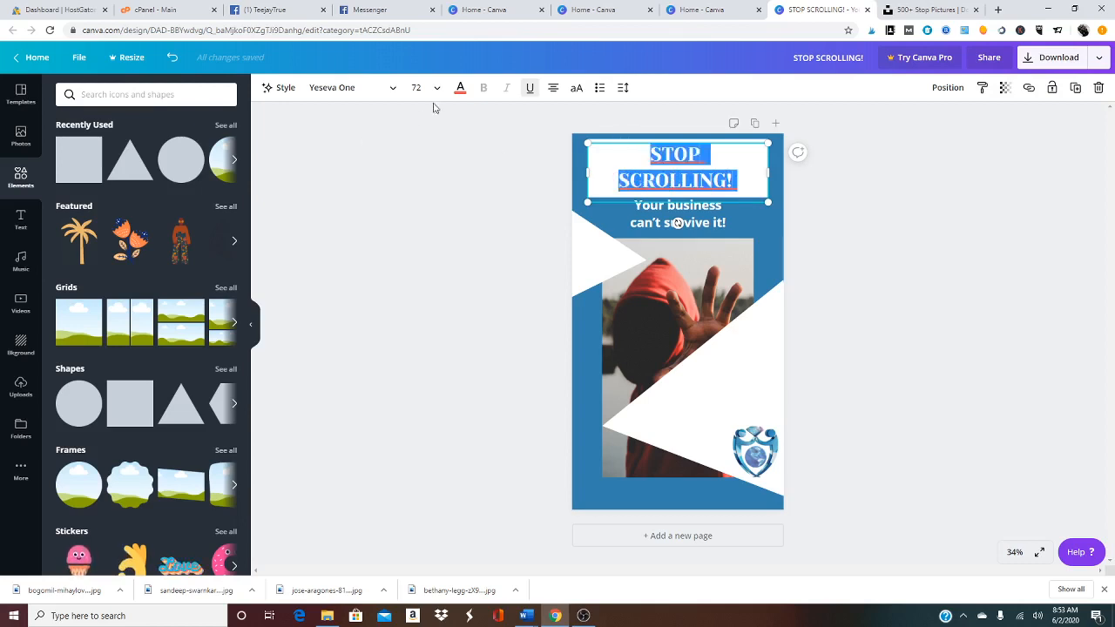
{"action": "left_click", "coordinate": [462, 90]}
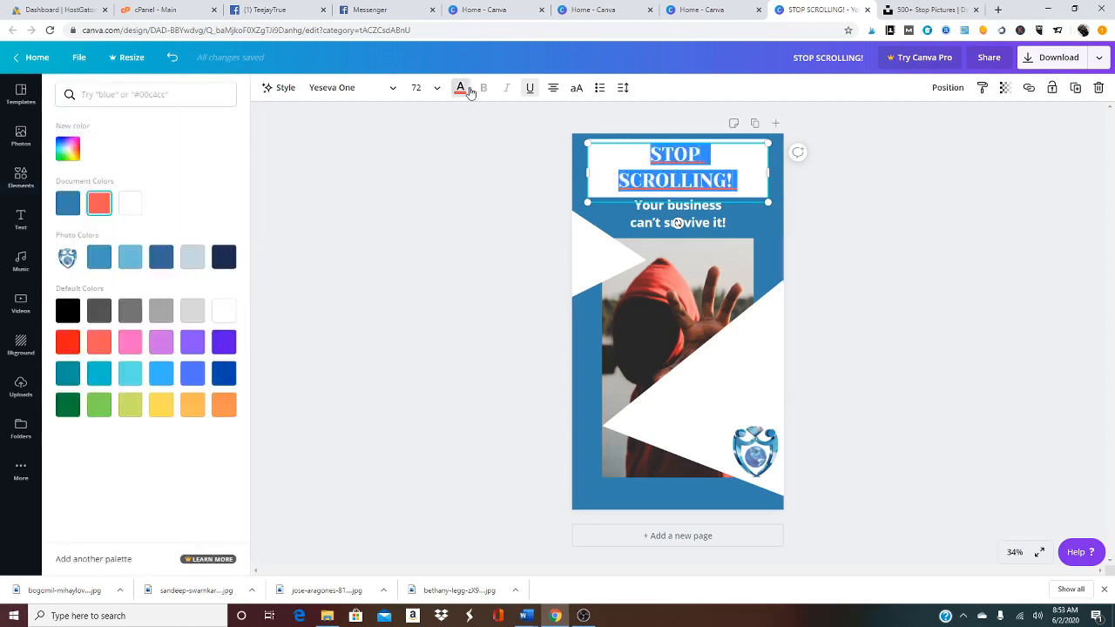
{"action": "left_click", "coordinate": [67, 341]}
{"action": "left_click", "coordinate": [396, 274]}
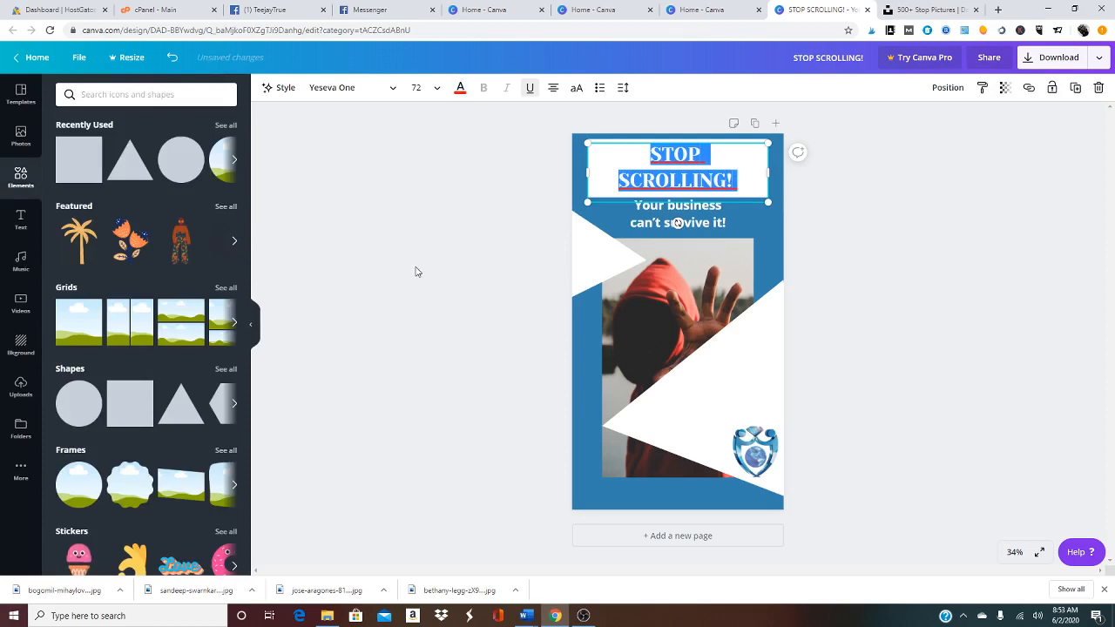
{"action": "left_click", "coordinate": [425, 267]}
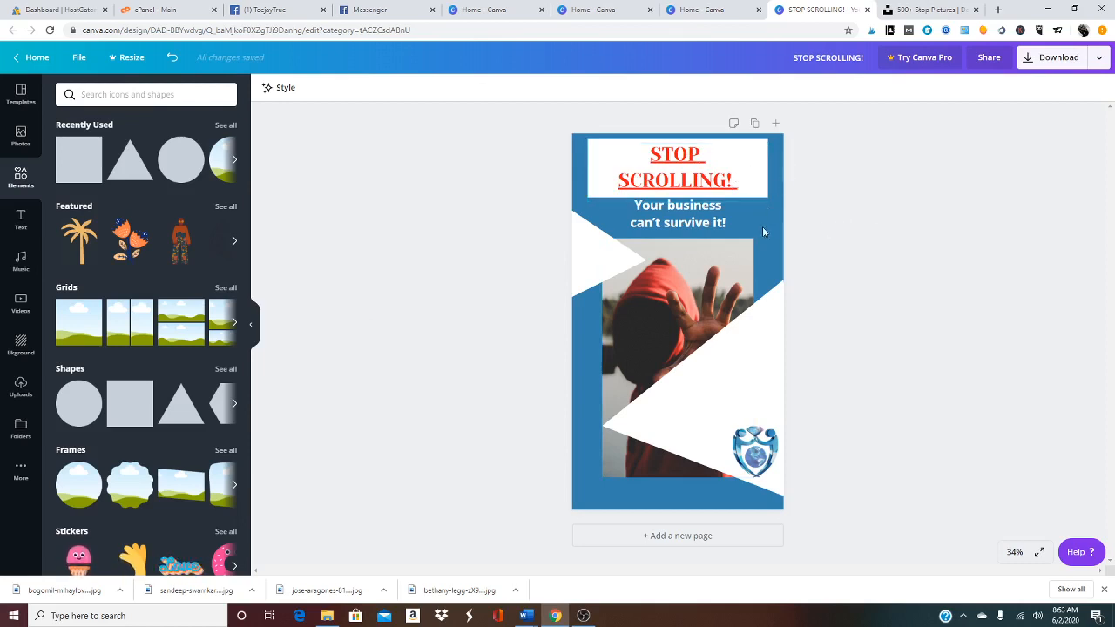
Shrink the large white triangle from its upper corner so it uncovers the raised hand in the photo.
{"action": "left_click", "coordinate": [750, 375]}
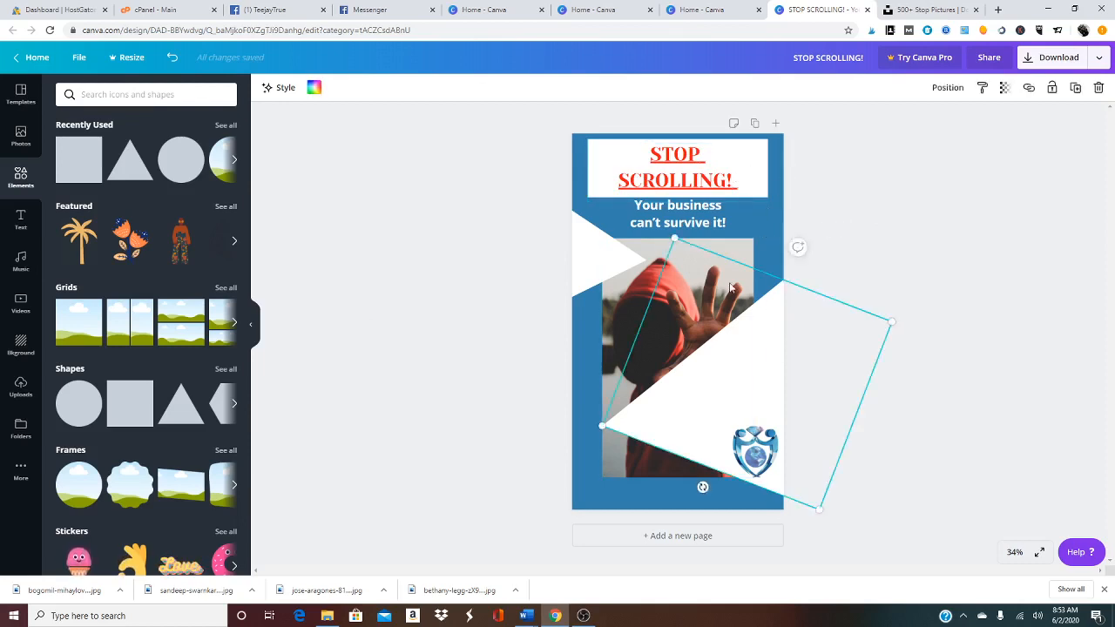
{"action": "left_click_drag", "start_coordinate": [675, 238], "coordinate": [701, 287]}
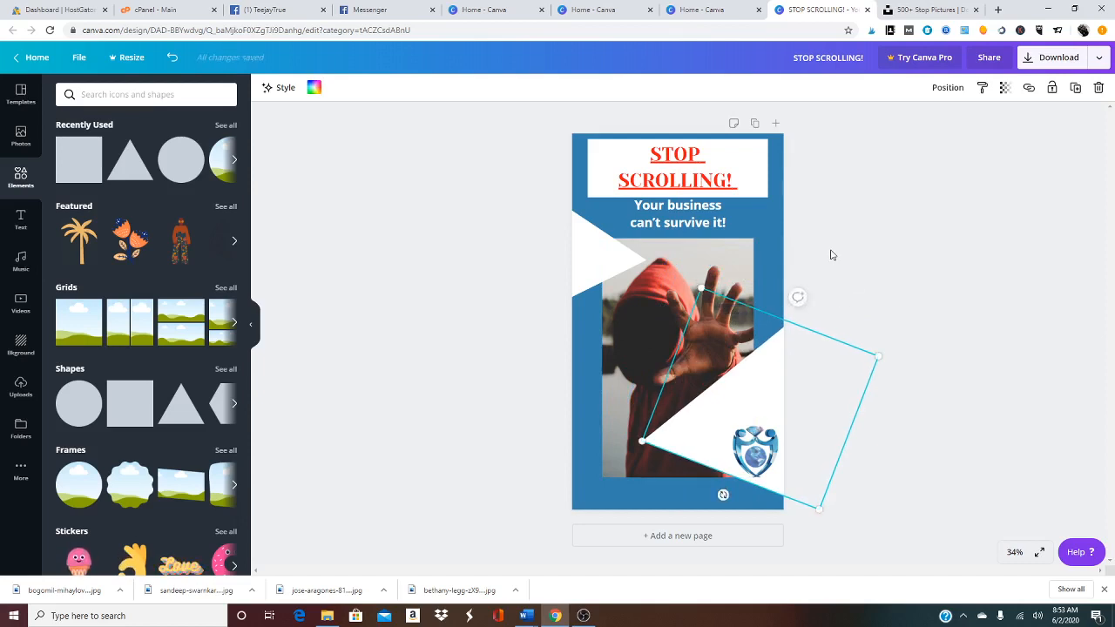
{"action": "left_click", "coordinate": [831, 254]}
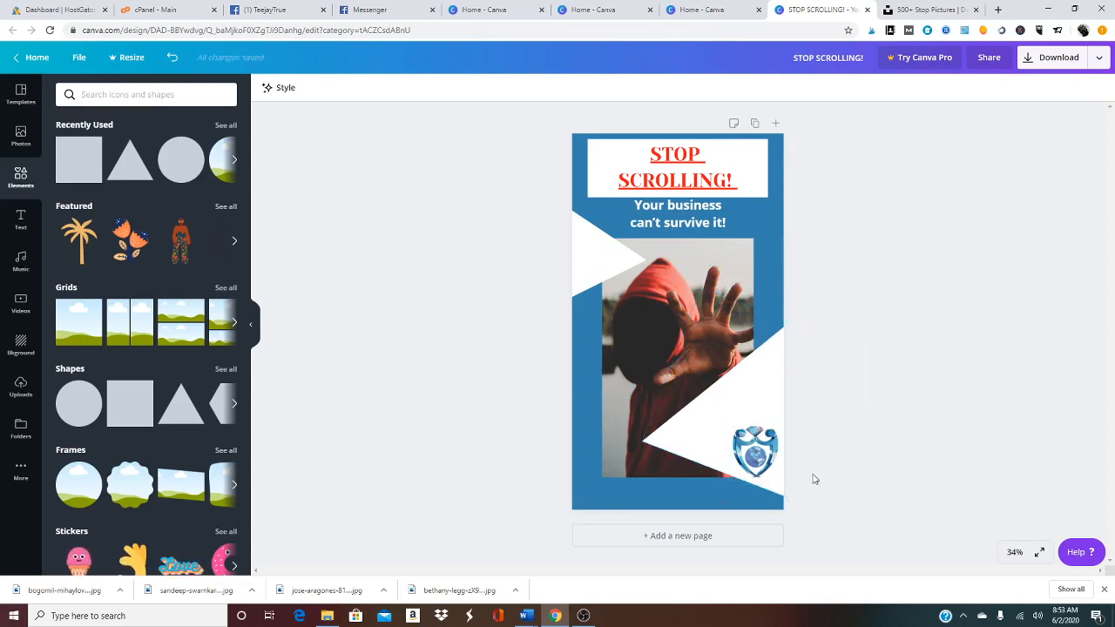
Shrink the shield logo and fit it inside the large triangle's lower corner at the page's right edge.
{"action": "left_click", "coordinate": [742, 454]}
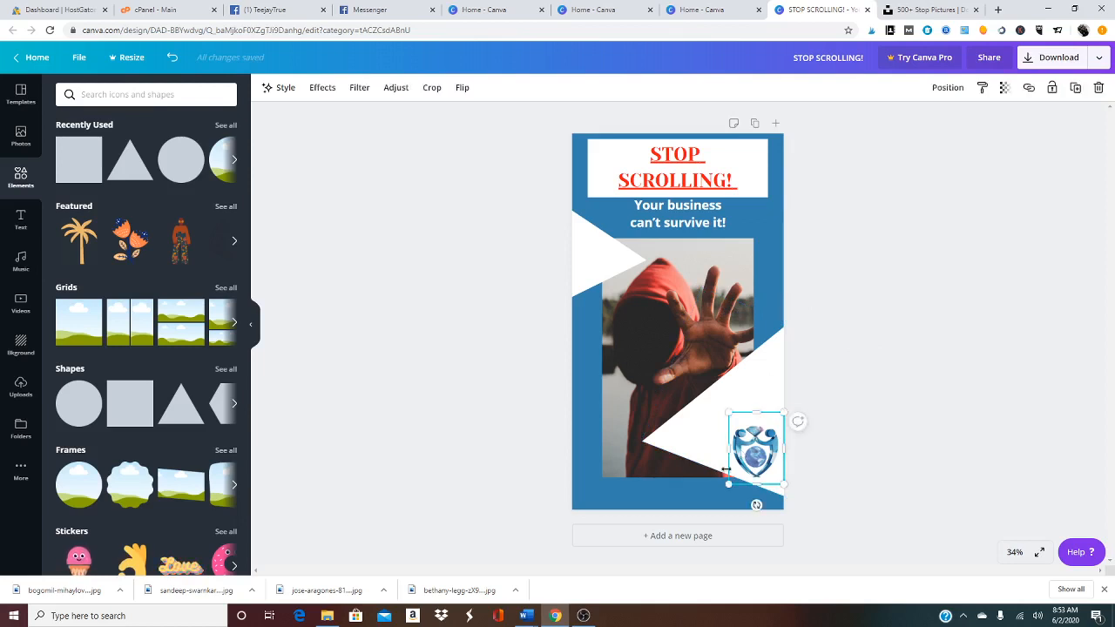
{"action": "left_click_drag", "start_coordinate": [729, 483], "coordinate": [767, 455]}
{"action": "left_click", "coordinate": [849, 363]}
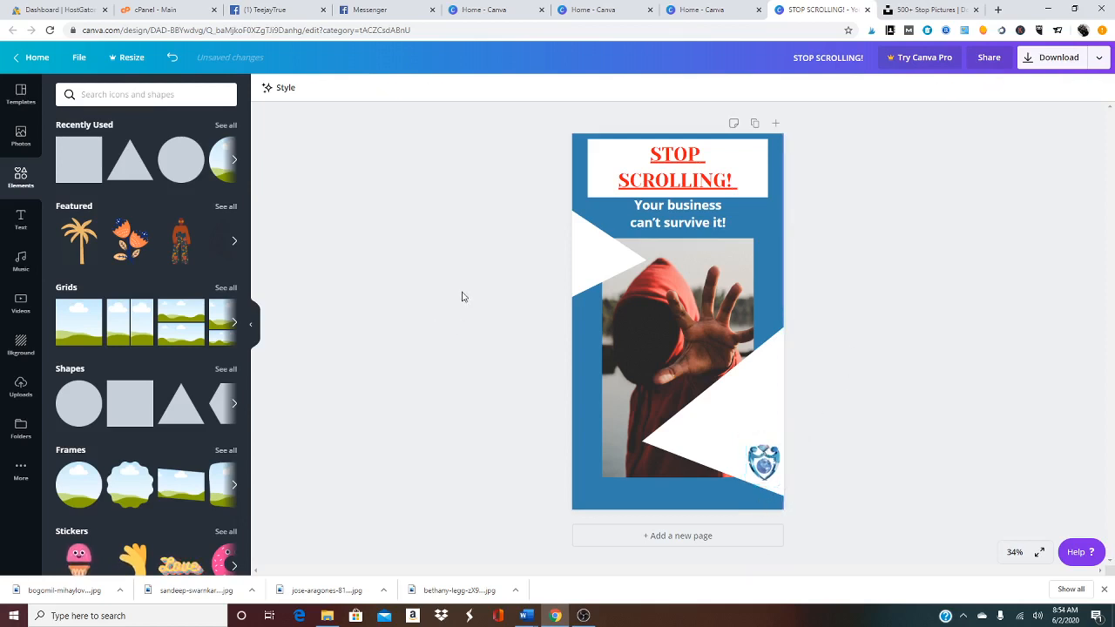
Crop the photo's upper edge down to the top of the red hood.
{"action": "left_click", "coordinate": [687, 254]}
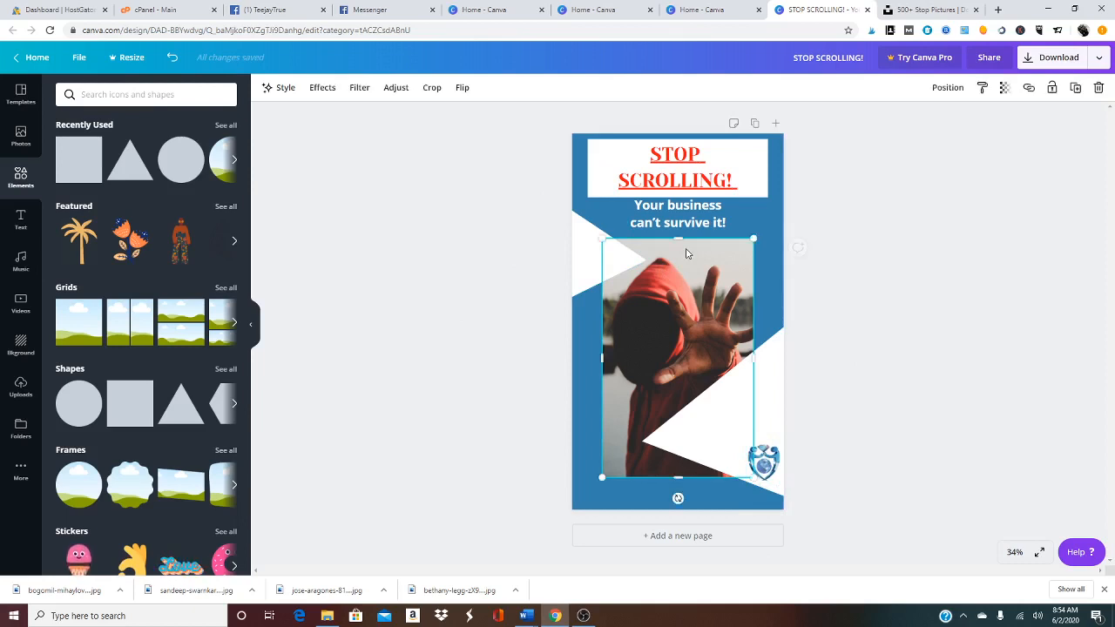
{"action": "left_click_drag", "start_coordinate": [681, 243], "coordinate": [681, 277]}
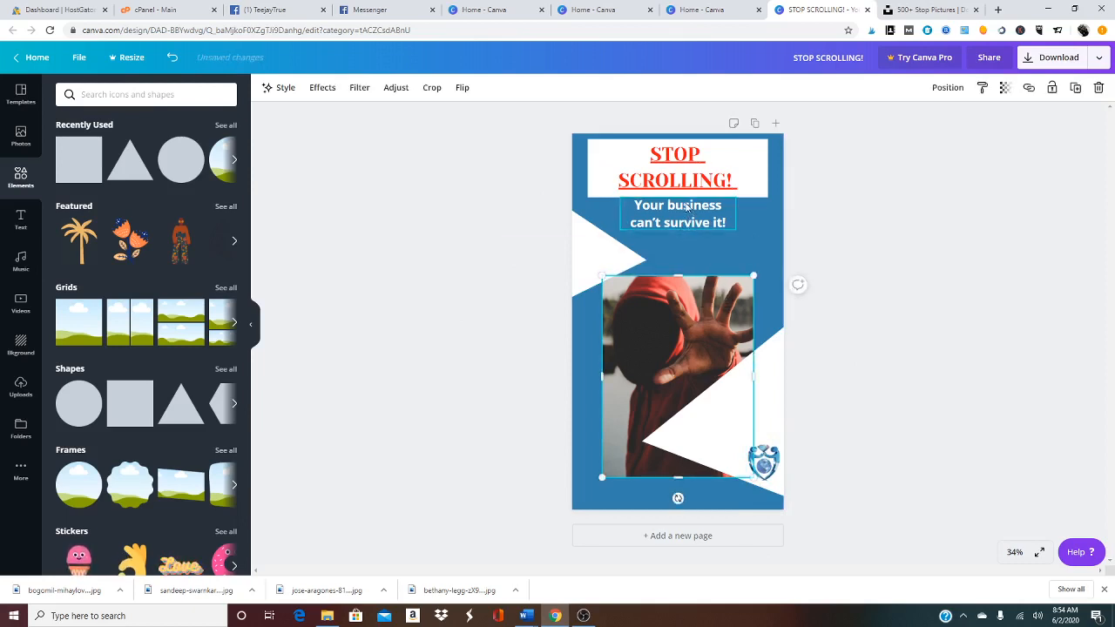
Move the subheading down, centred between the heading and the photo, and shift the small white triangle slightly down and right.
{"action": "mouse_move", "coordinate": [687, 209]}
{"action": "left_mouse_down"}
{"action": "mouse_move", "coordinate": [689, 231]}
{"action": "mouse_move", "coordinate": [704, 231]}
{"action": "mouse_move", "coordinate": [701, 216]}
{"action": "left_mouse_up"}
{"action": "left_click_drag", "start_coordinate": [583, 266], "coordinate": [602, 279]}
{"action": "left_click_drag", "start_coordinate": [694, 234], "coordinate": [677, 240]}
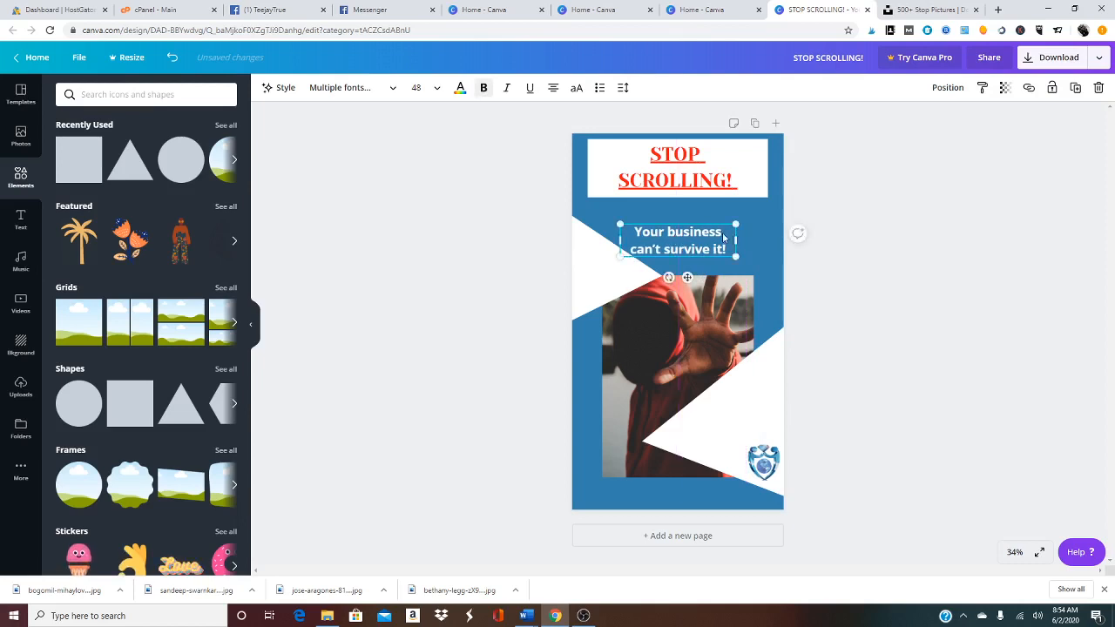
{"action": "left_click", "coordinate": [851, 189]}
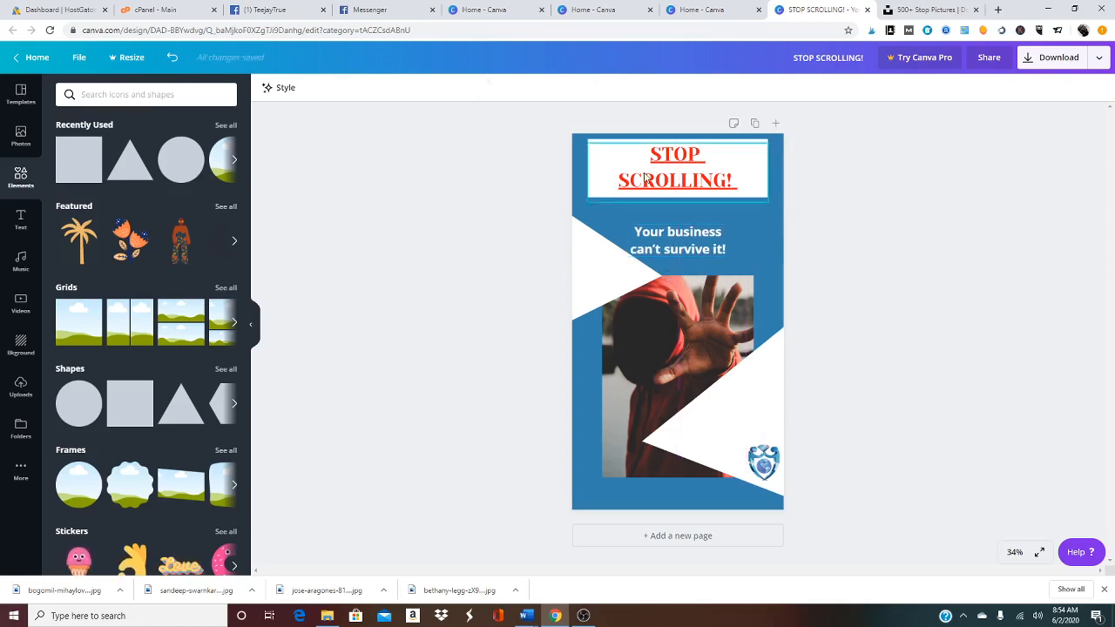
Set the whole "STOP SCROLLING!" heading to font size 88 and nudge it up, centred over the white rectangle.
{"action": "left_click", "coordinate": [716, 186]}
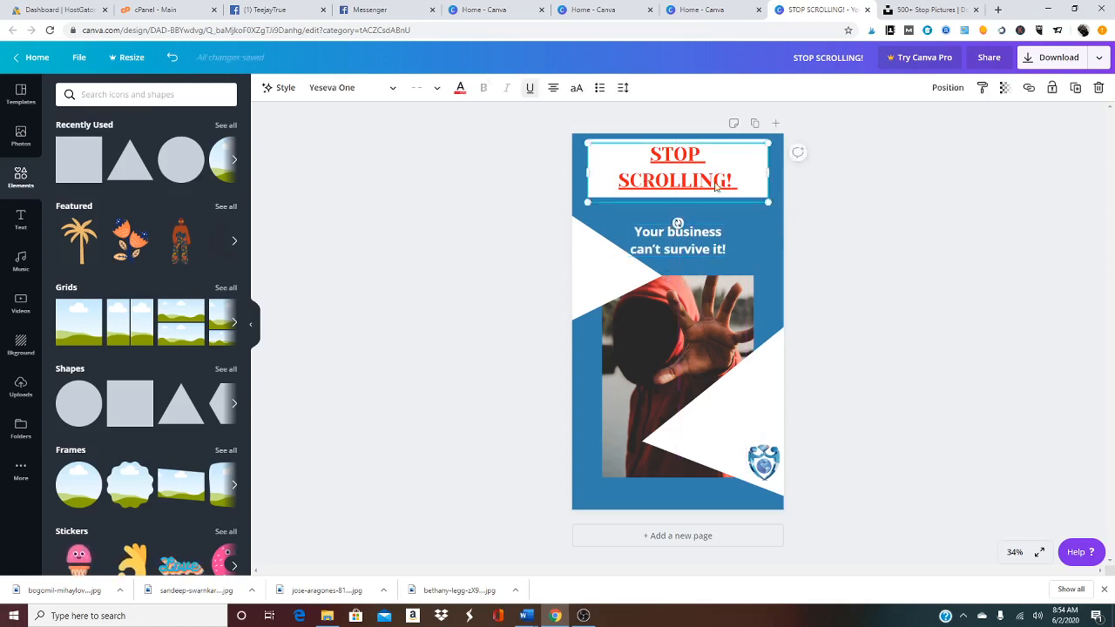
{"action": "double_click", "coordinate": [668, 162]}
{"action": "left_click_drag", "start_coordinate": [636, 165], "coordinate": [739, 185]}
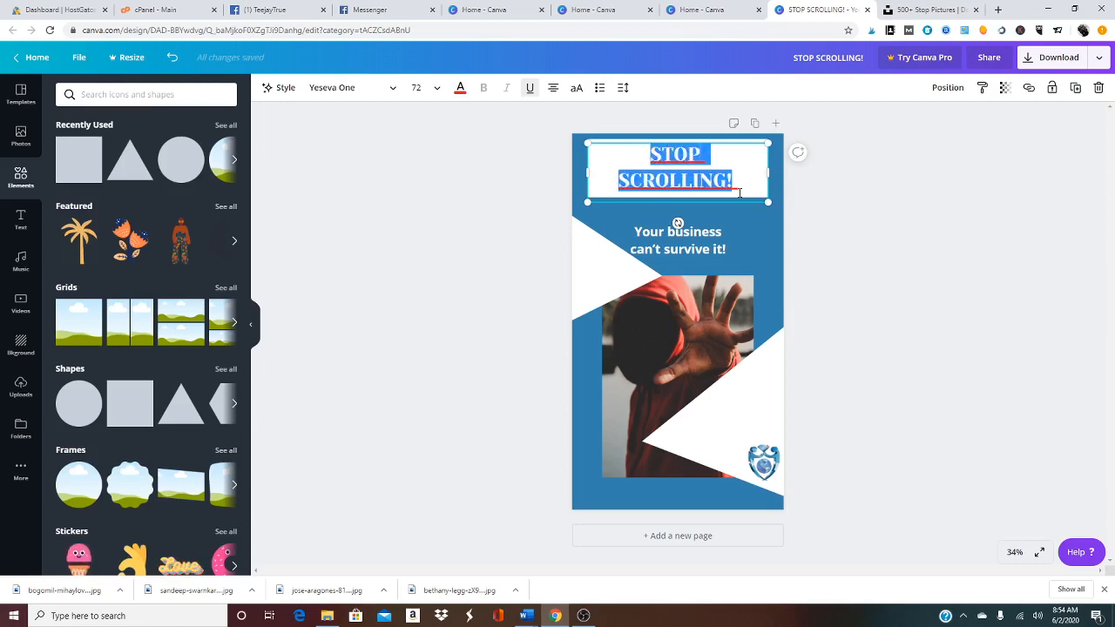
{"action": "left_click", "coordinate": [443, 90]}
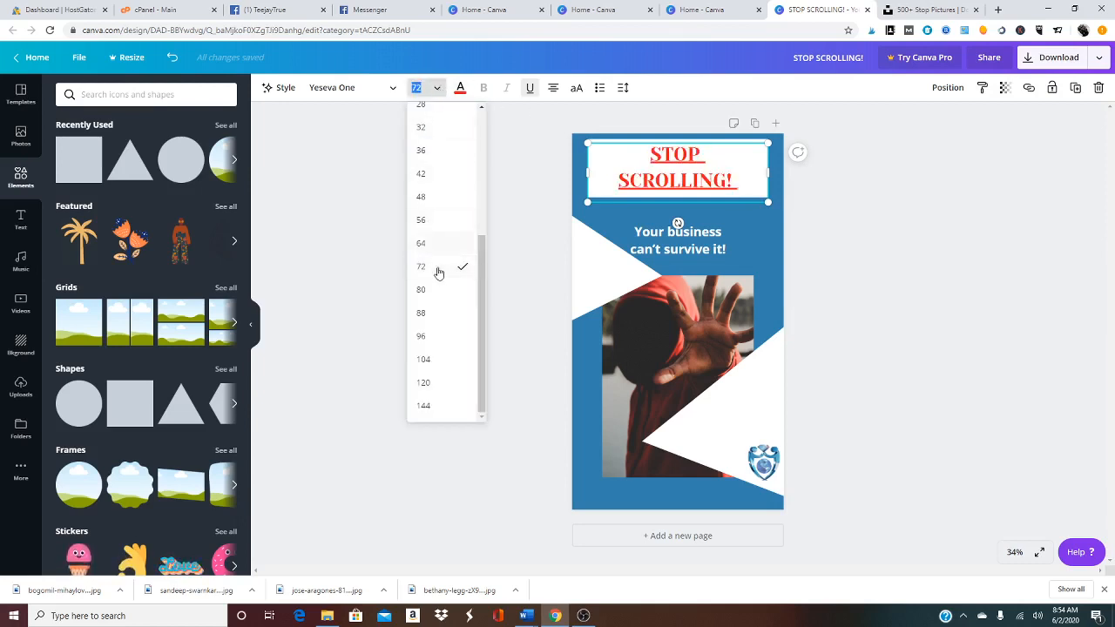
{"action": "left_click", "coordinate": [424, 315]}
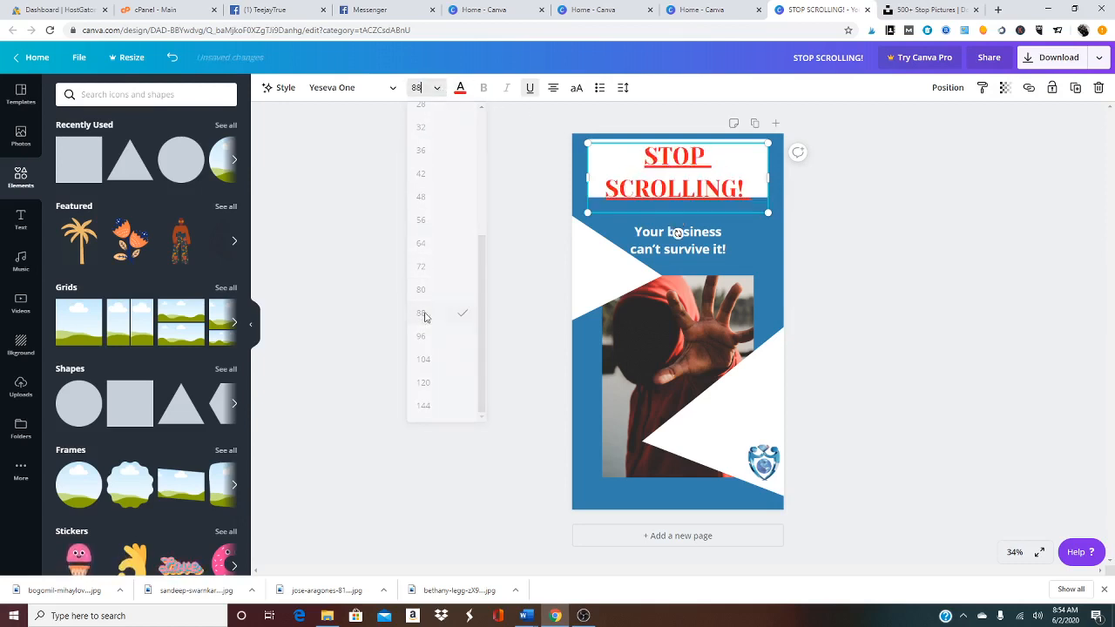
{"action": "left_click", "coordinate": [863, 229]}
{"action": "left_click", "coordinate": [683, 181]}
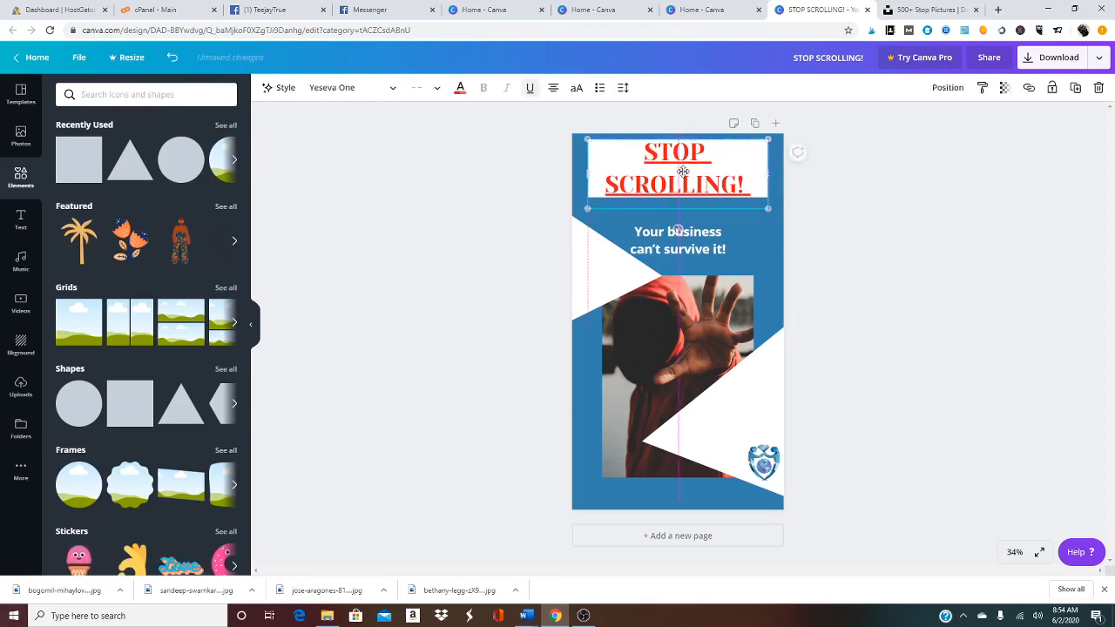
{"action": "left_click", "coordinate": [449, 253]}
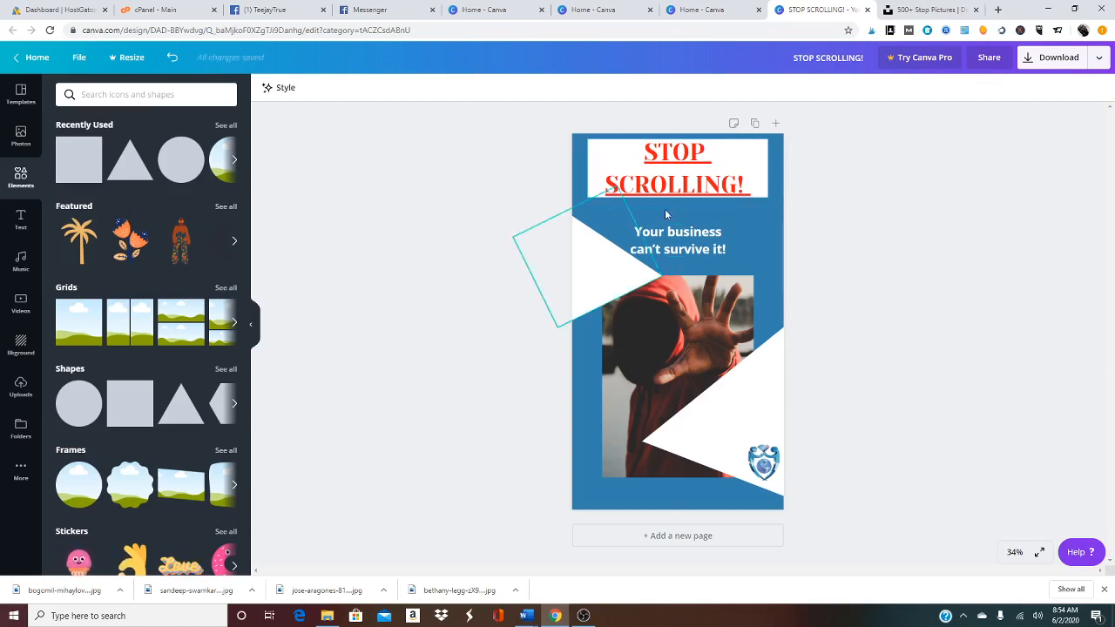
Change the font of the whole "STOP SCROLLING!" heading to Aileron Heavy.
{"action": "left_click", "coordinate": [685, 188]}
{"action": "double_click", "coordinate": [684, 186]}
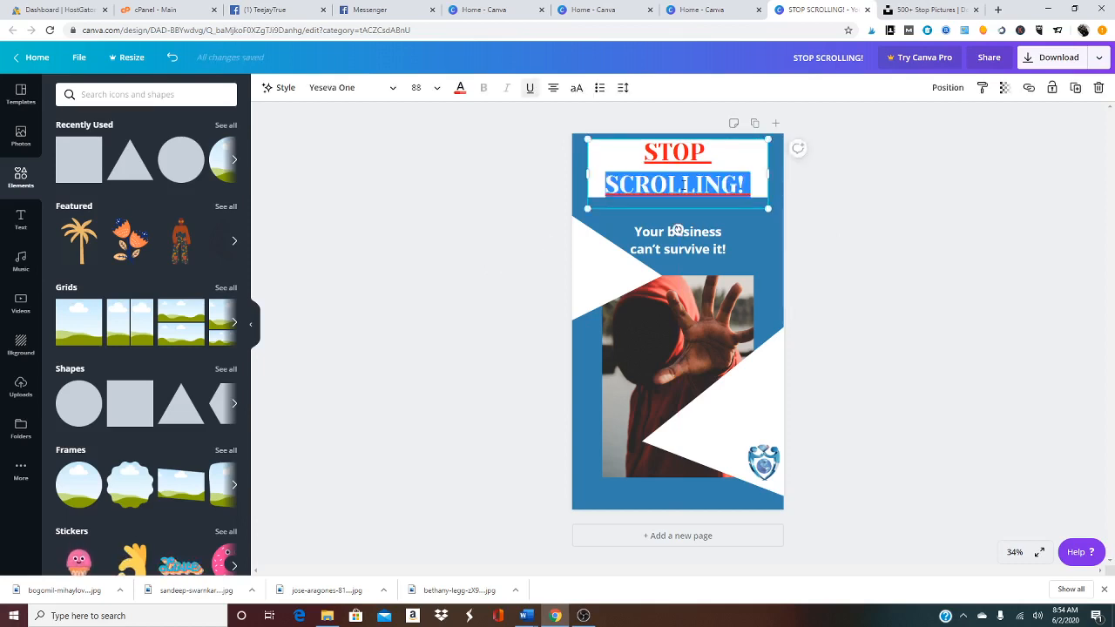
{"action": "left_click_drag", "start_coordinate": [633, 154], "coordinate": [747, 192]}
{"action": "left_click", "coordinate": [371, 94]}
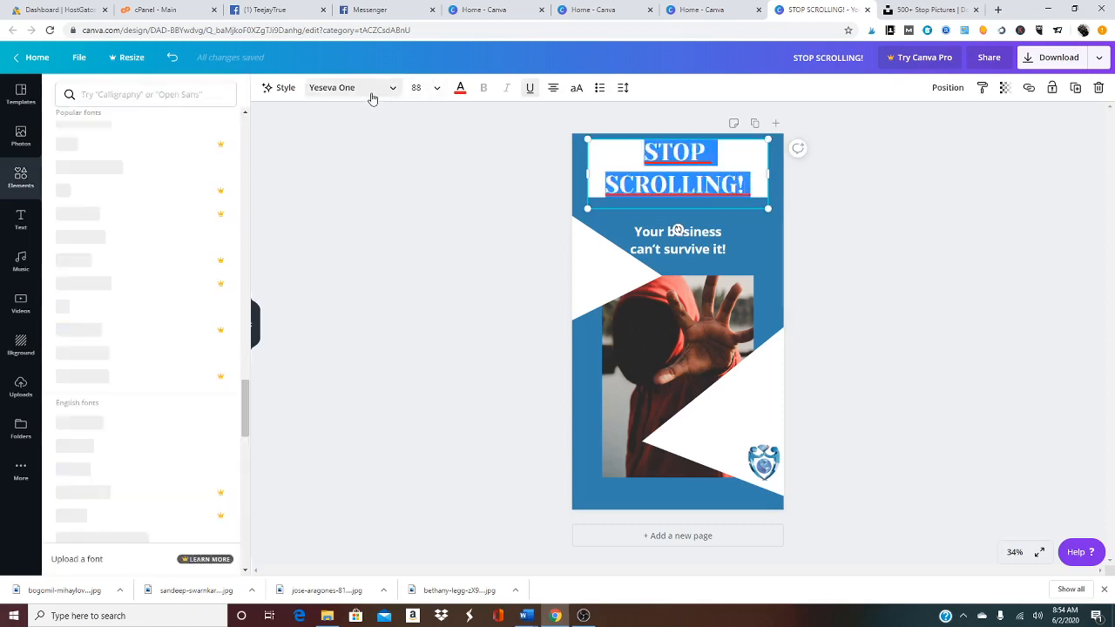
{"action": "scroll", "coordinate": [146, 431], "scroll_direction": "down", "scroll_amount": 3}
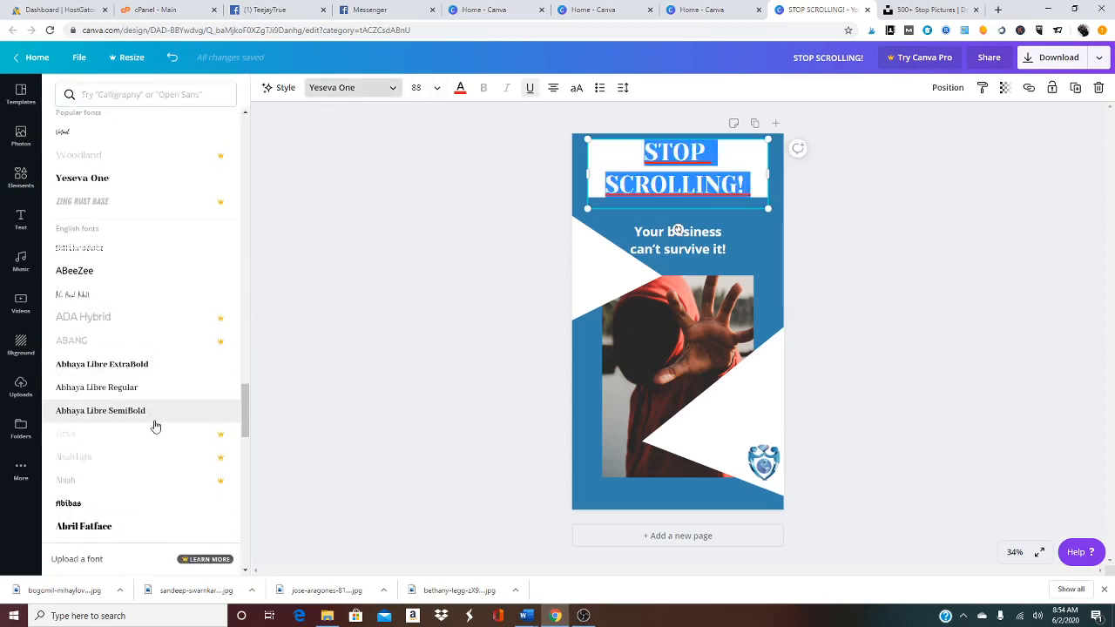
{"action": "scroll", "coordinate": [163, 426], "scroll_direction": "down", "scroll_amount": 3}
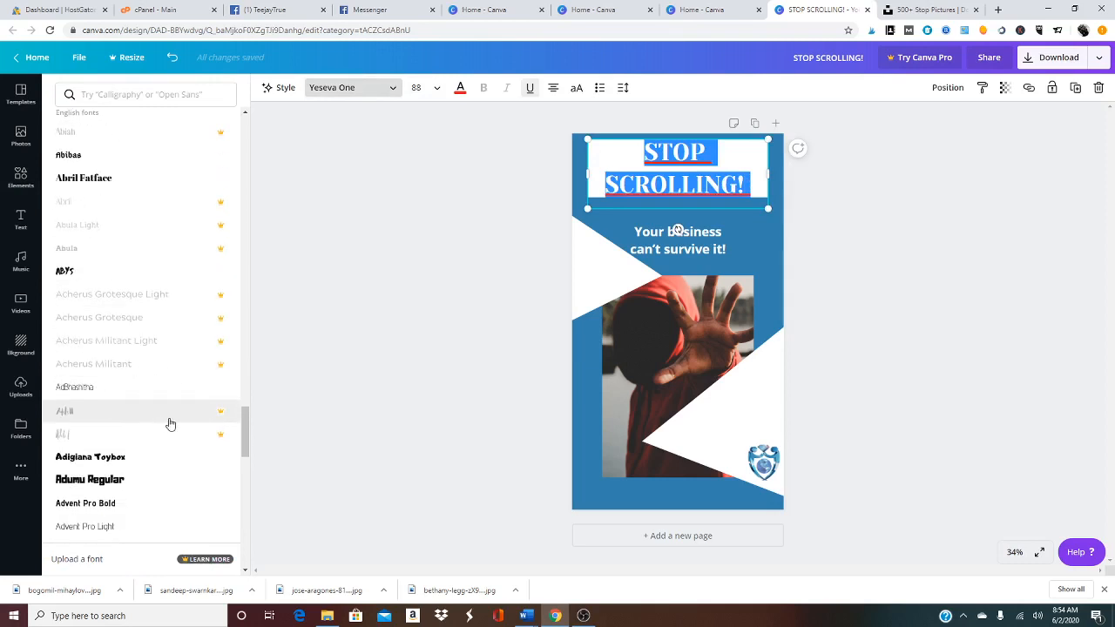
{"action": "scroll", "coordinate": [172, 424], "scroll_direction": "down", "scroll_amount": 2}
{"action": "scroll", "coordinate": [182, 420], "scroll_direction": "down", "scroll_amount": 1}
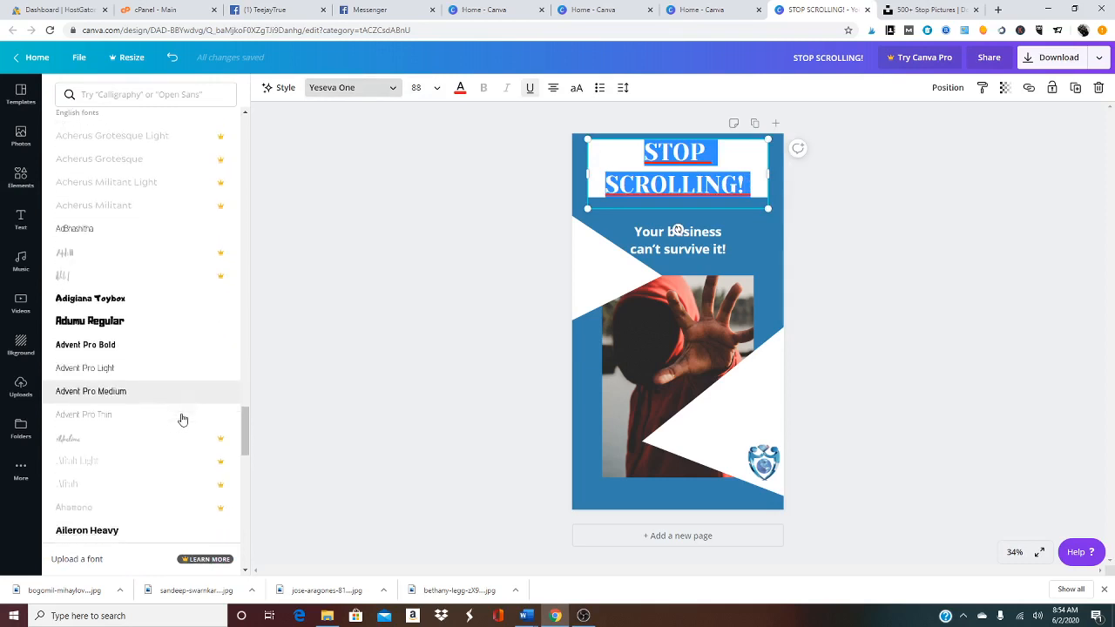
{"action": "left_click", "coordinate": [145, 331]}
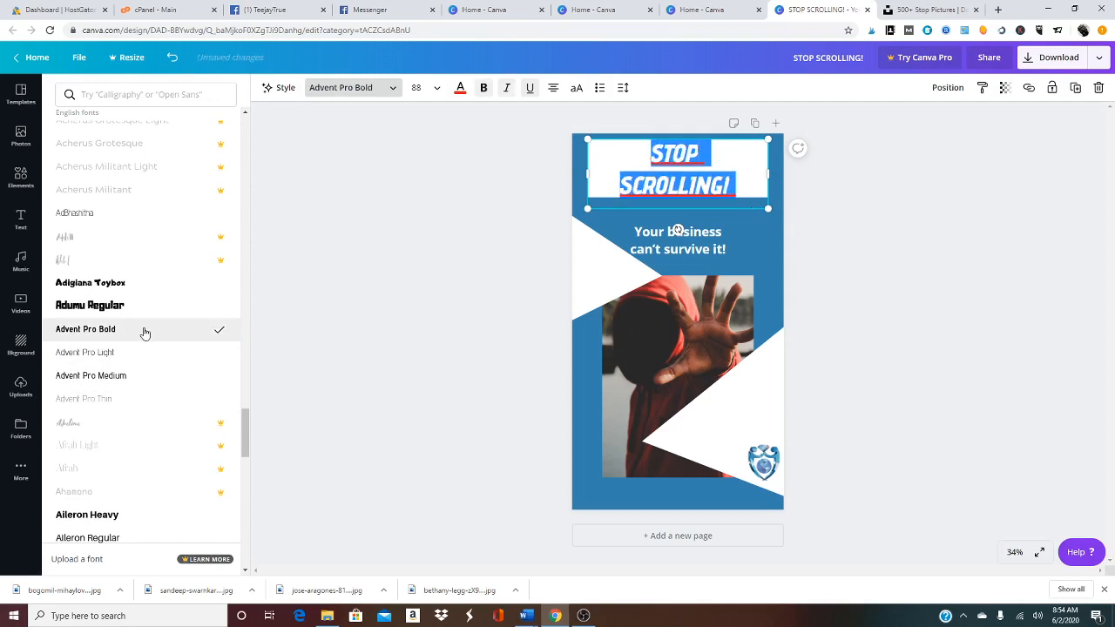
{"action": "left_click", "coordinate": [87, 515]}
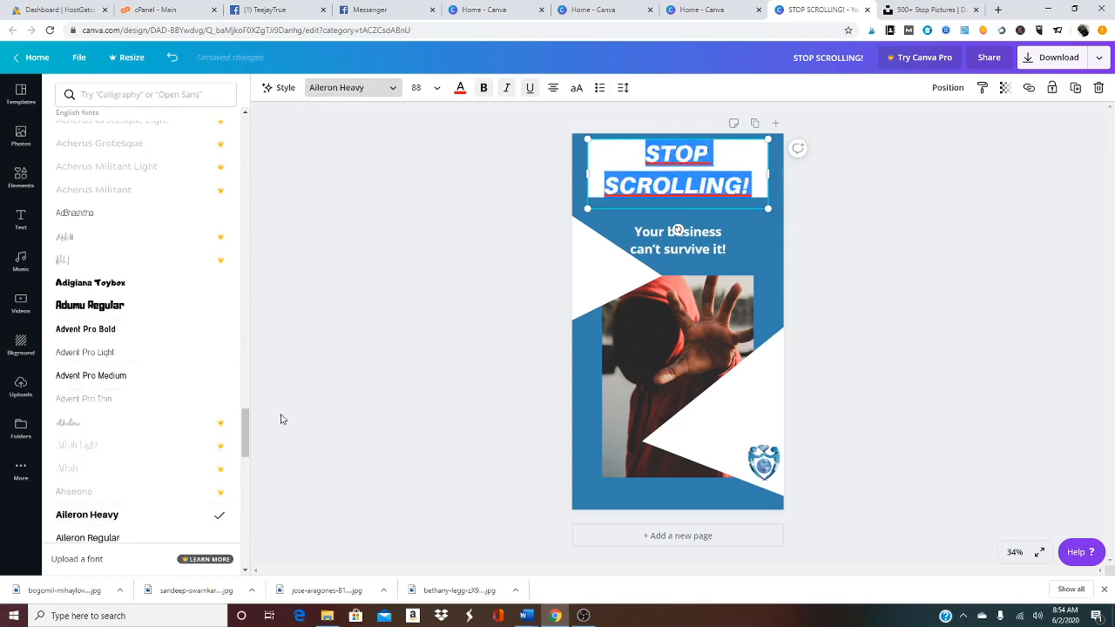
{"action": "key", "text": "Escape"}
{"action": "left_click", "coordinate": [442, 338]}
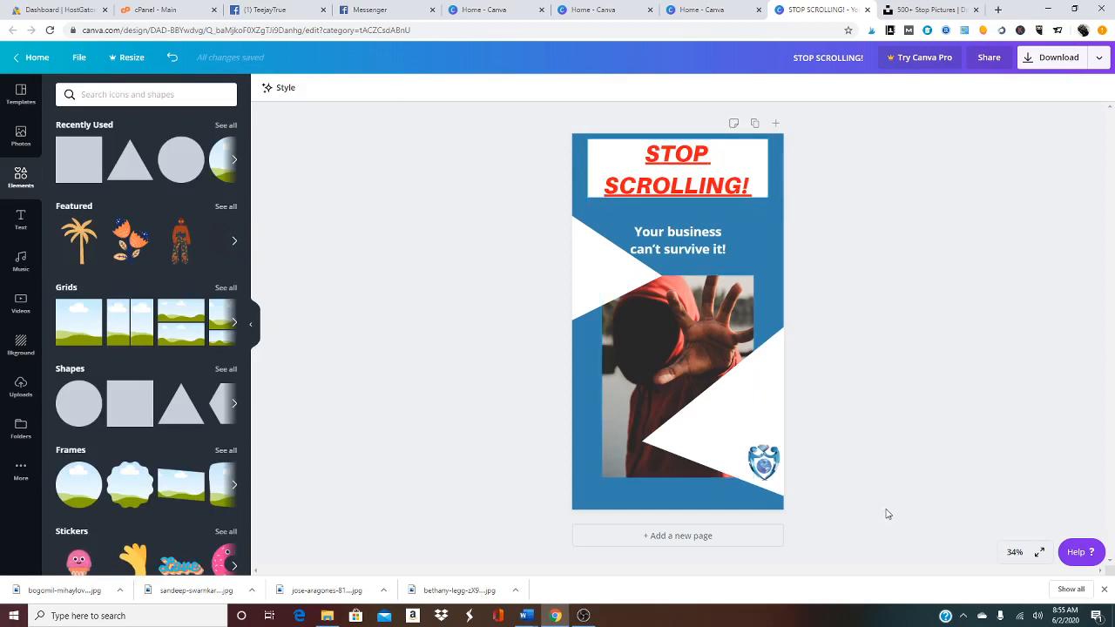
Add a second page to the design, then switch to the AIDA Template document in Word and select "You need to increase your visibility.".
{"action": "left_click", "coordinate": [669, 538]}
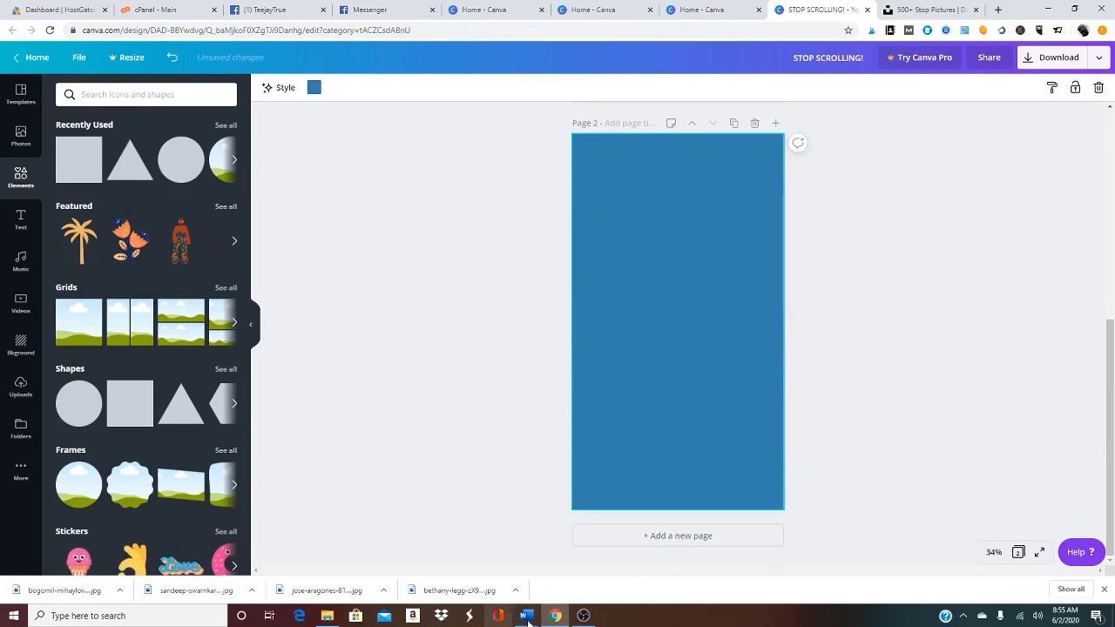
{"action": "mouse_move", "coordinate": [531, 616]}
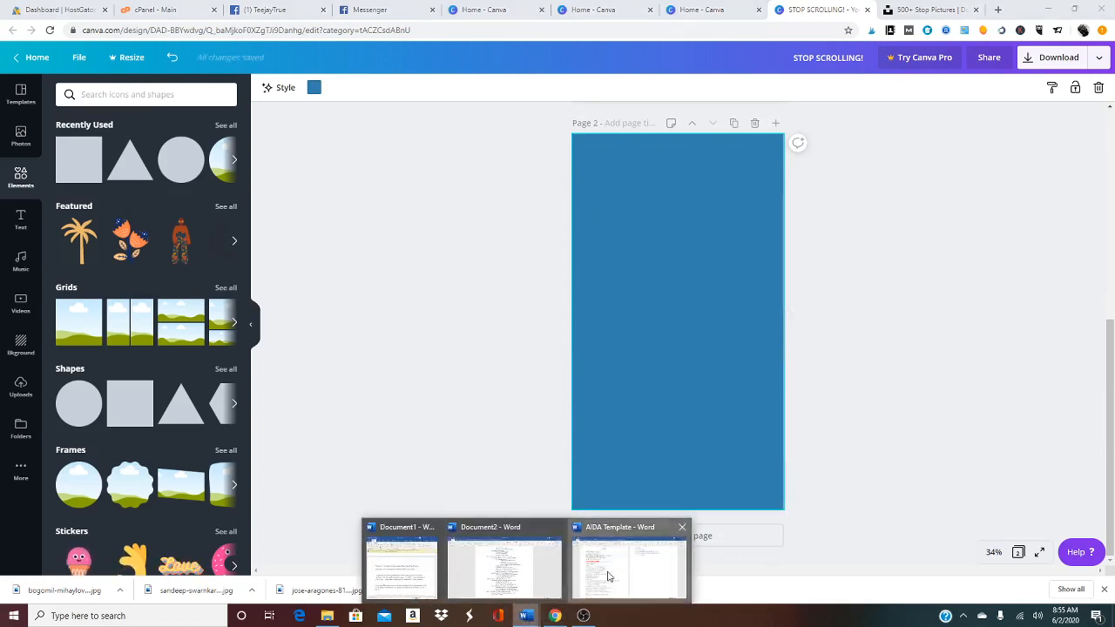
{"action": "left_click", "coordinate": [601, 570]}
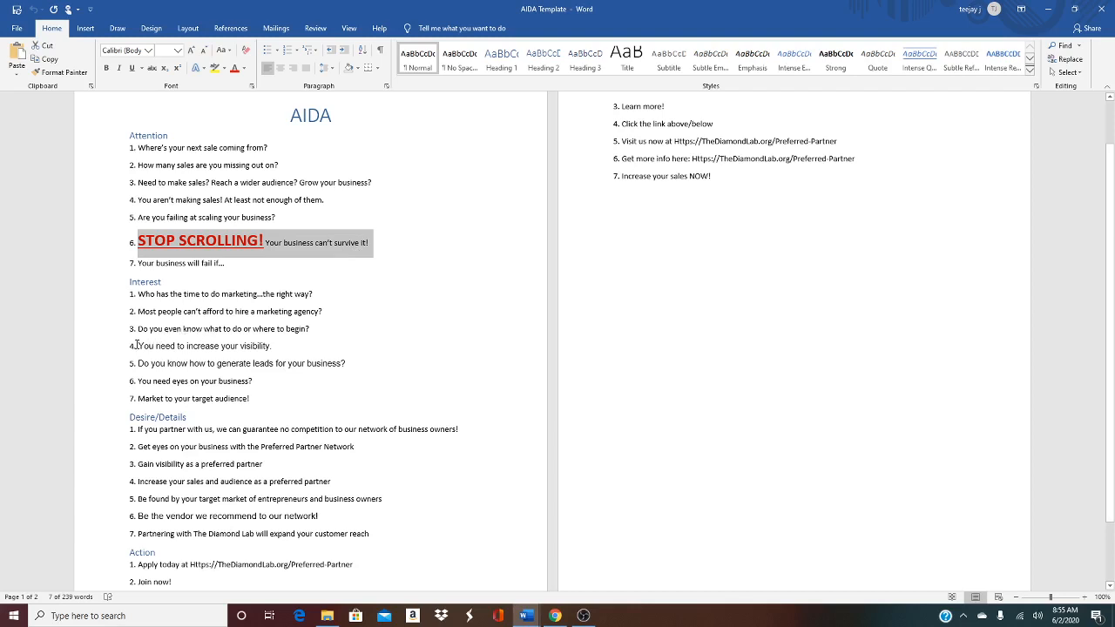
{"action": "left_click_drag", "start_coordinate": [137, 345], "coordinate": [273, 356]}
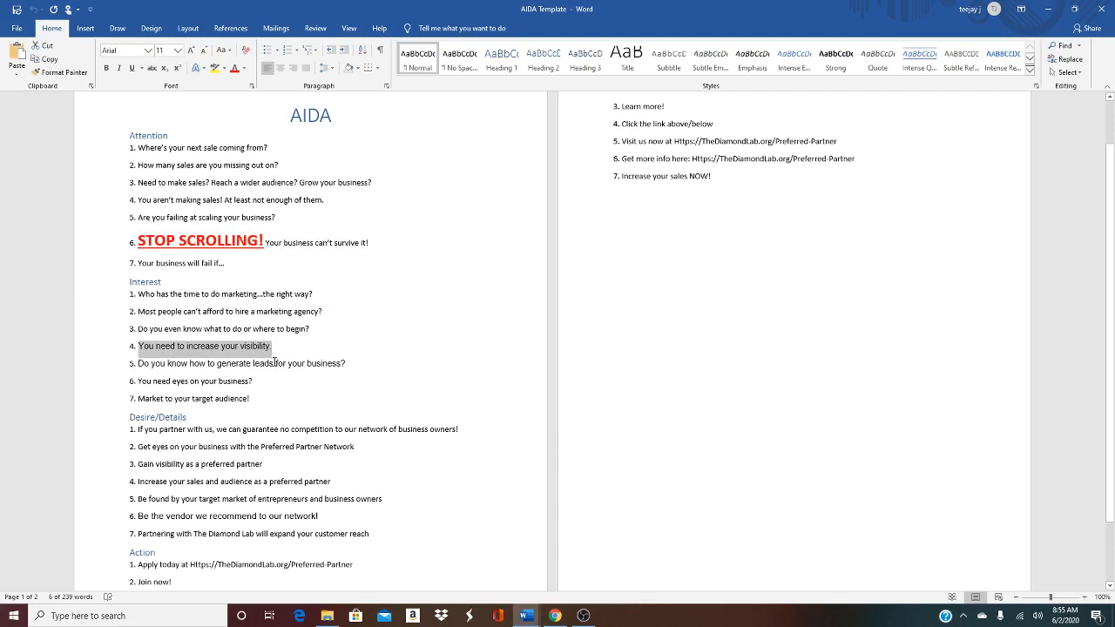
Switch back to the browser and search Unsplash for "eyeballs".
{"action": "left_click", "coordinate": [584, 616]}
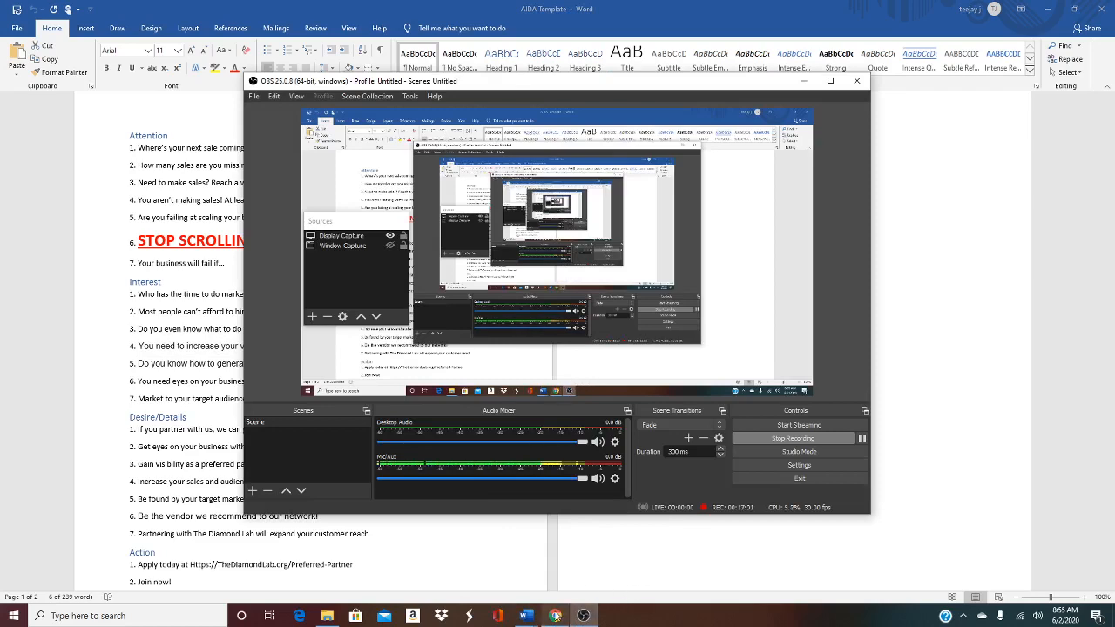
{"action": "left_click", "coordinate": [555, 616]}
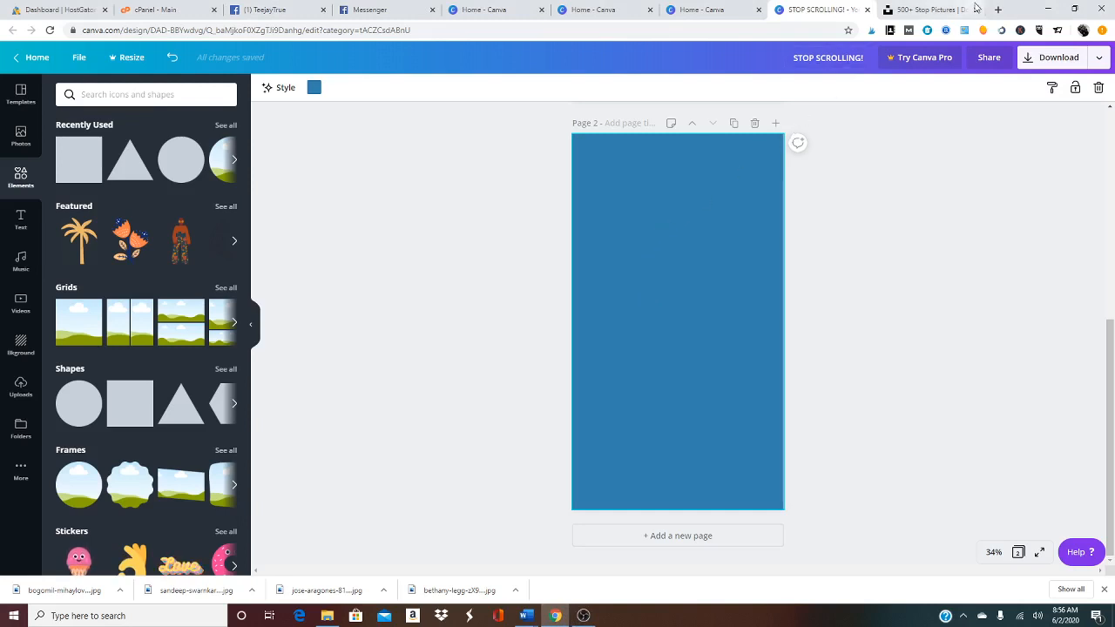
{"action": "left_click", "coordinate": [929, 9]}
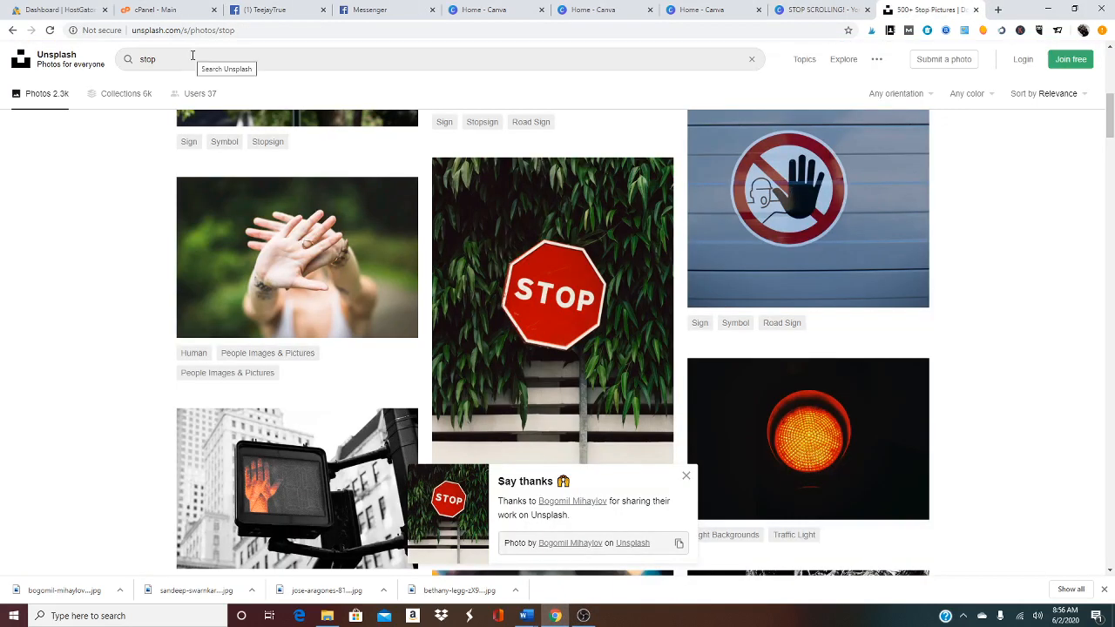
{"action": "left_click", "coordinate": [170, 58]}
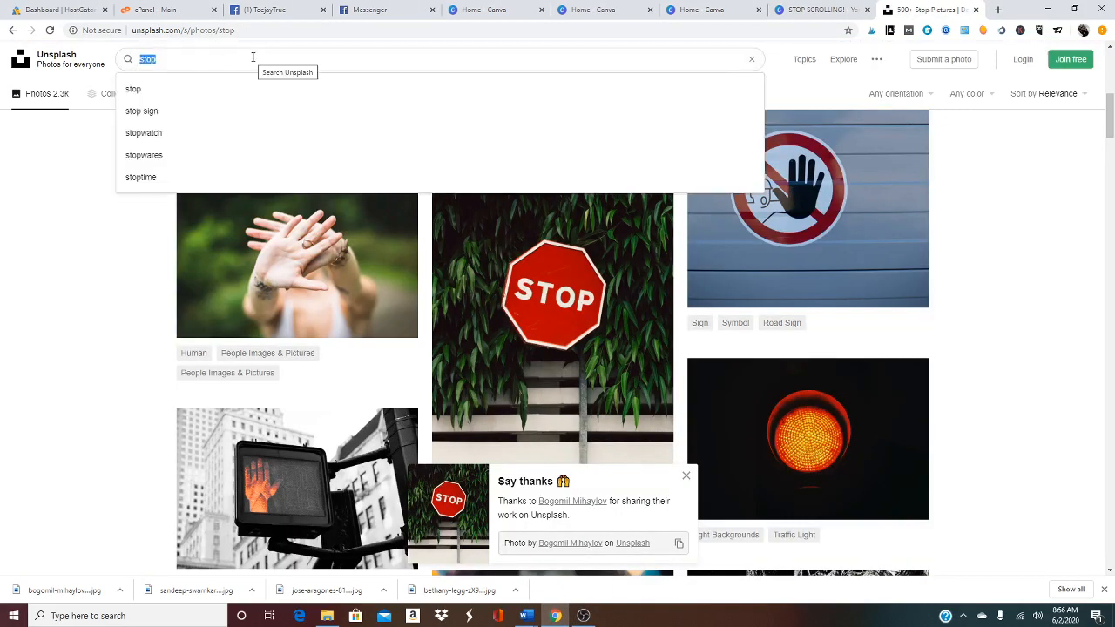
{"action": "type", "text": "eyeb"}
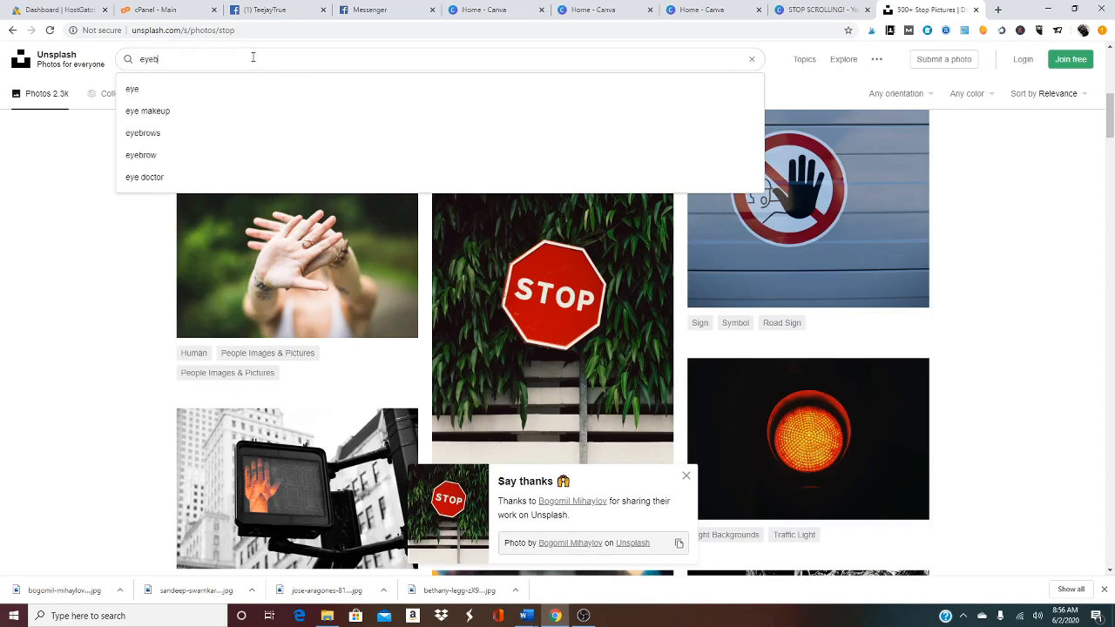
{"action": "type", "text": "alls"}
{"action": "key", "text": "Return"}
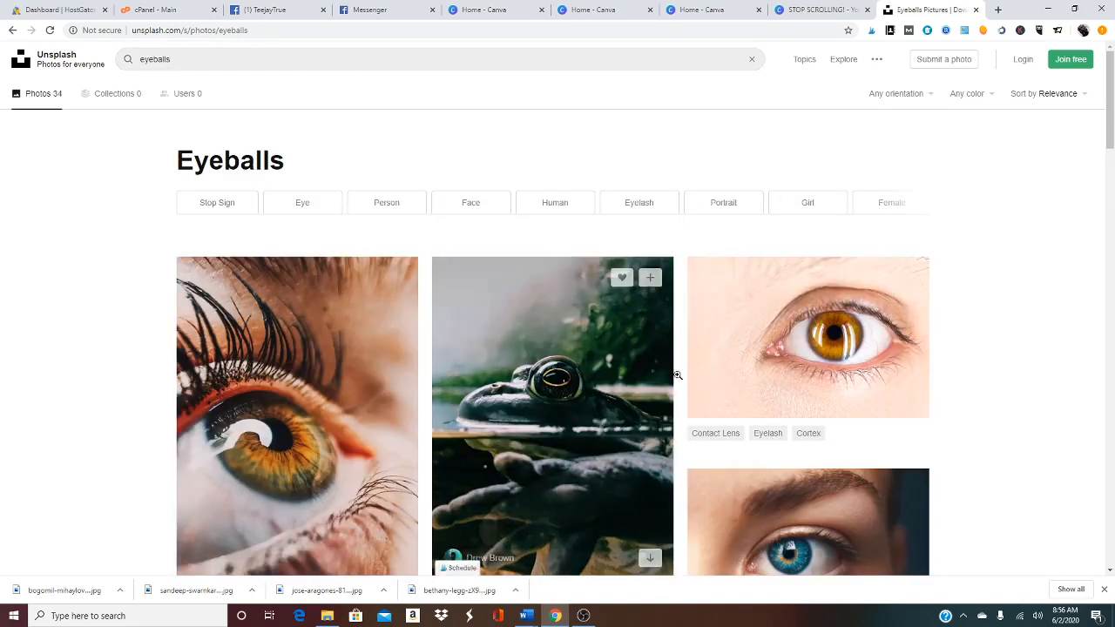
Browse the eyeball photo results for a picture that suits the visibility message.
{"action": "scroll", "coordinate": [707, 375], "scroll_direction": "down", "scroll_amount": 2}
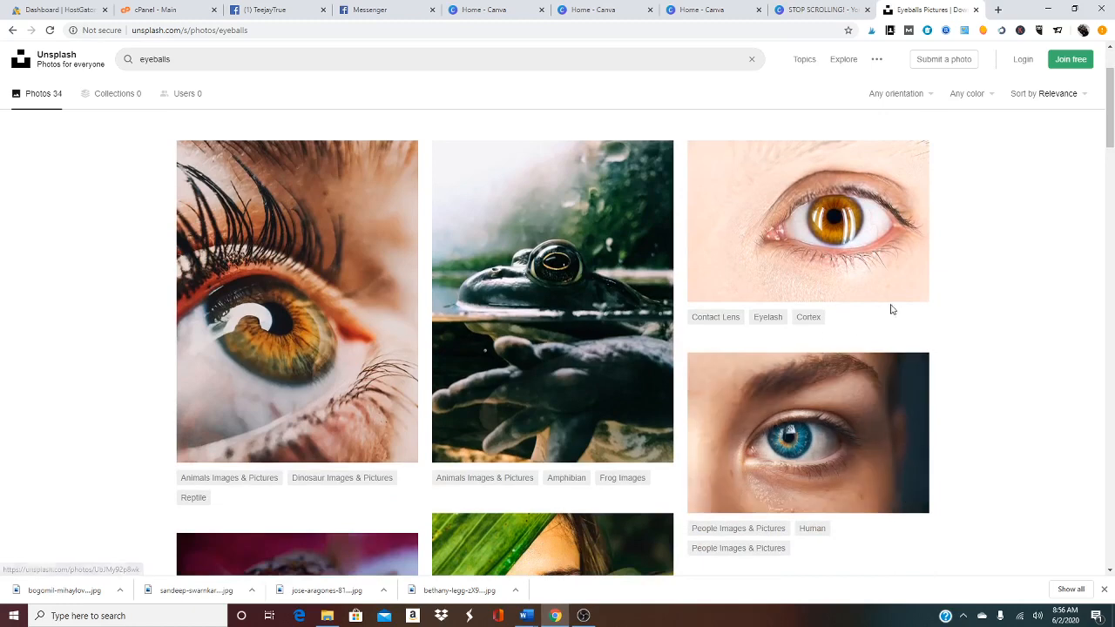
{"action": "scroll", "coordinate": [901, 308], "scroll_direction": "down", "scroll_amount": 2}
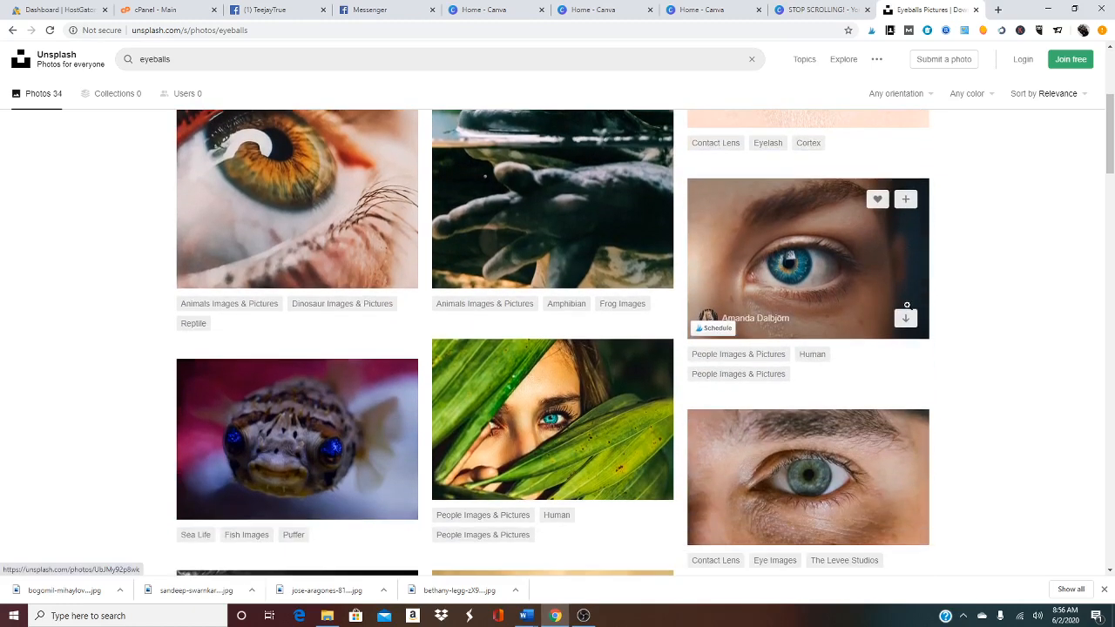
{"action": "scroll", "coordinate": [907, 305], "scroll_direction": "down", "scroll_amount": 5}
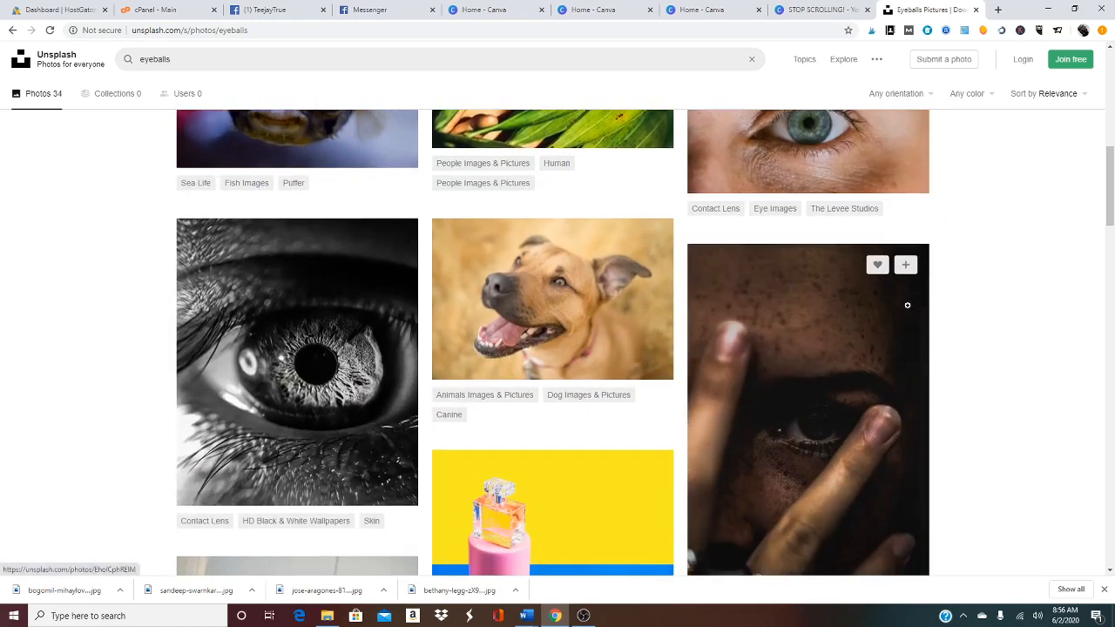
{"action": "scroll", "coordinate": [907, 305], "scroll_direction": "down", "scroll_amount": 9}
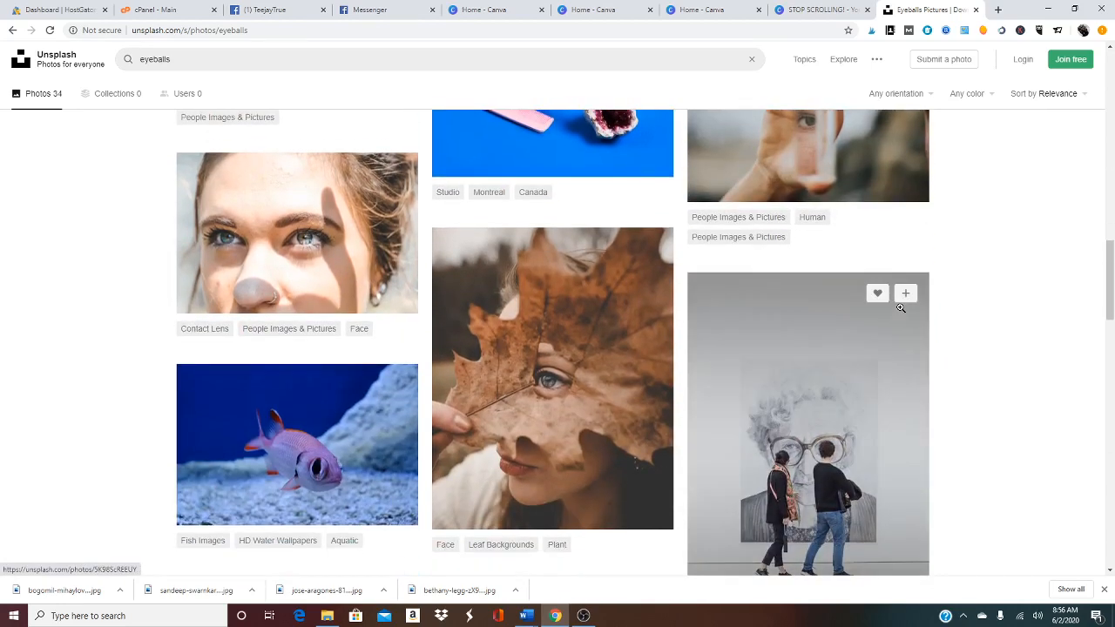
{"action": "scroll", "coordinate": [901, 308], "scroll_direction": "down", "scroll_amount": 4}
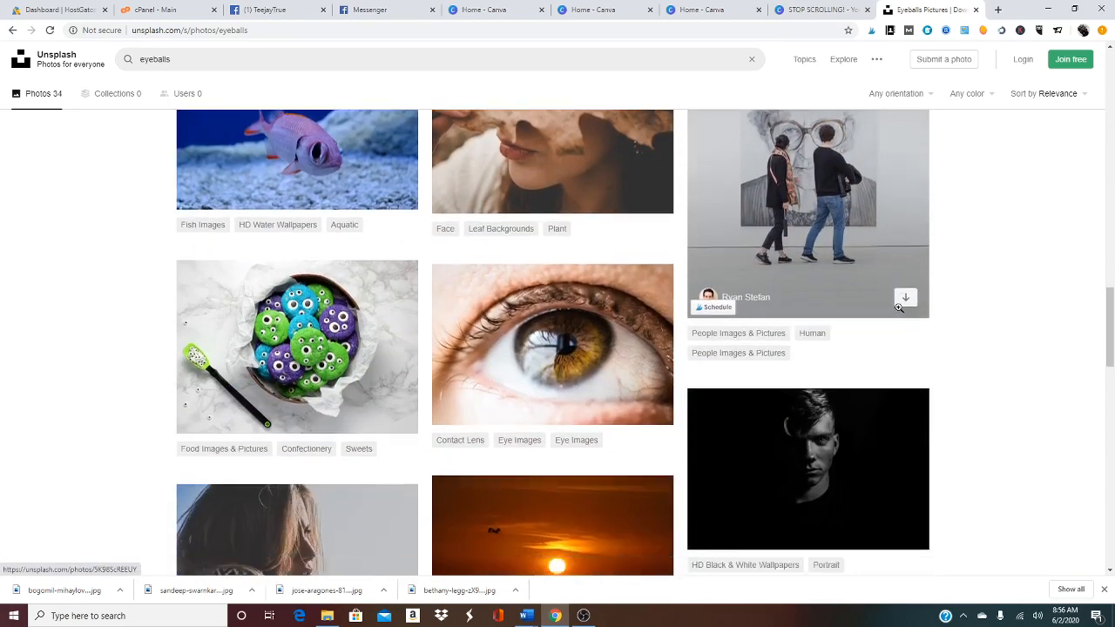
{"action": "scroll", "coordinate": [899, 309], "scroll_direction": "down", "scroll_amount": 3}
{"action": "scroll", "coordinate": [893, 304], "scroll_direction": "down", "scroll_amount": 3}
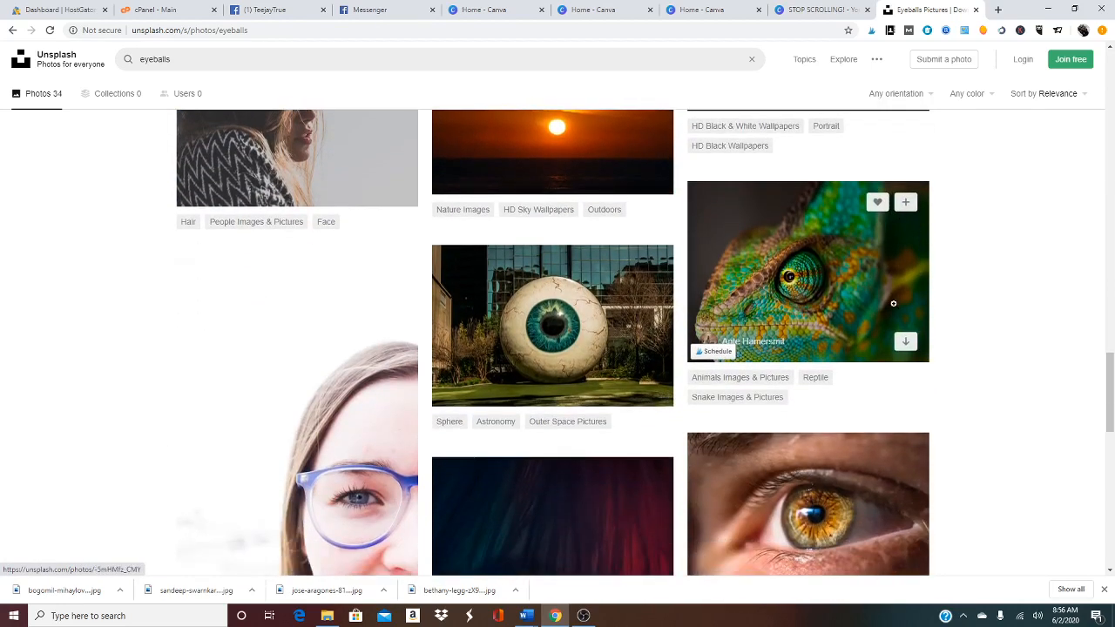
{"action": "scroll", "coordinate": [893, 303], "scroll_direction": "down", "scroll_amount": 2}
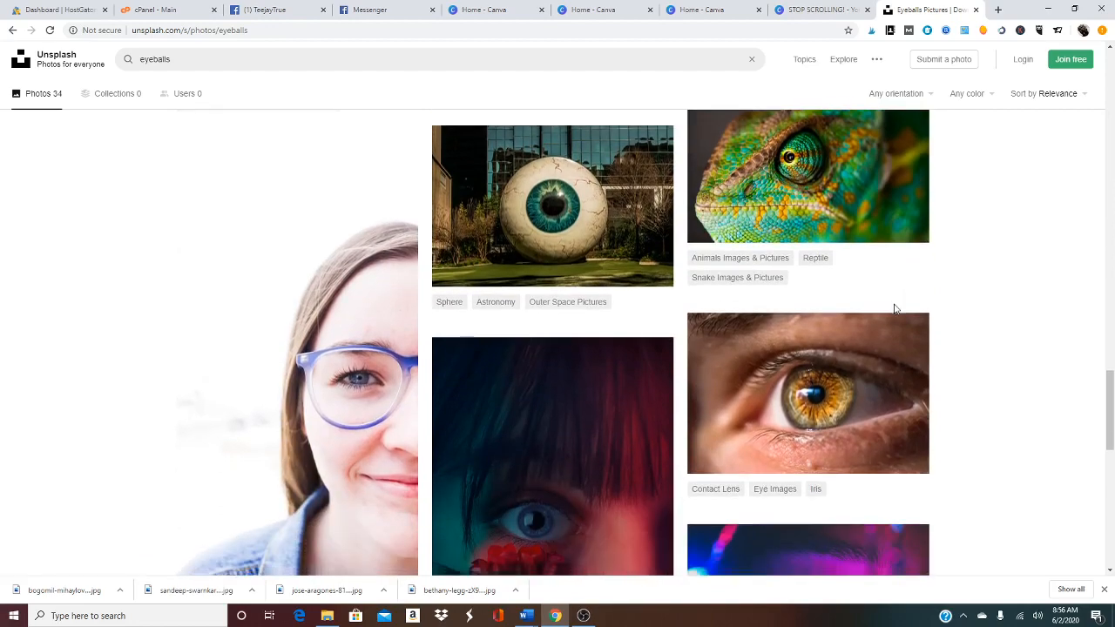
{"action": "scroll", "coordinate": [894, 307], "scroll_direction": "down", "scroll_amount": 1}
{"action": "scroll", "coordinate": [889, 307], "scroll_direction": "down", "scroll_amount": 4}
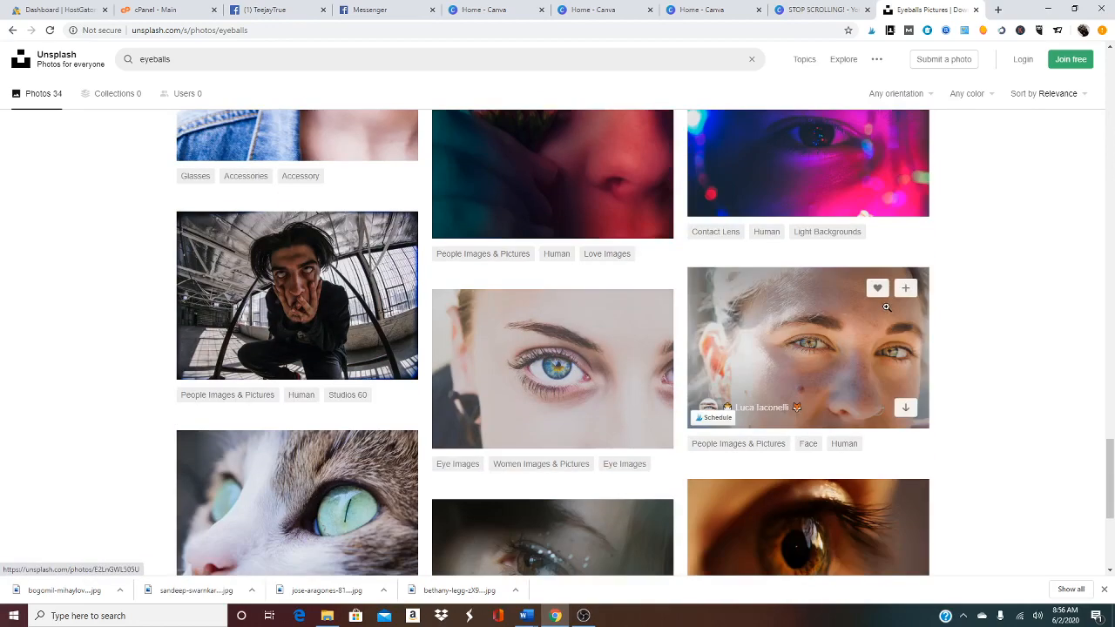
{"action": "scroll", "coordinate": [886, 307], "scroll_direction": "down", "scroll_amount": 1}
{"action": "scroll", "coordinate": [871, 291], "scroll_direction": "up", "scroll_amount": 7}
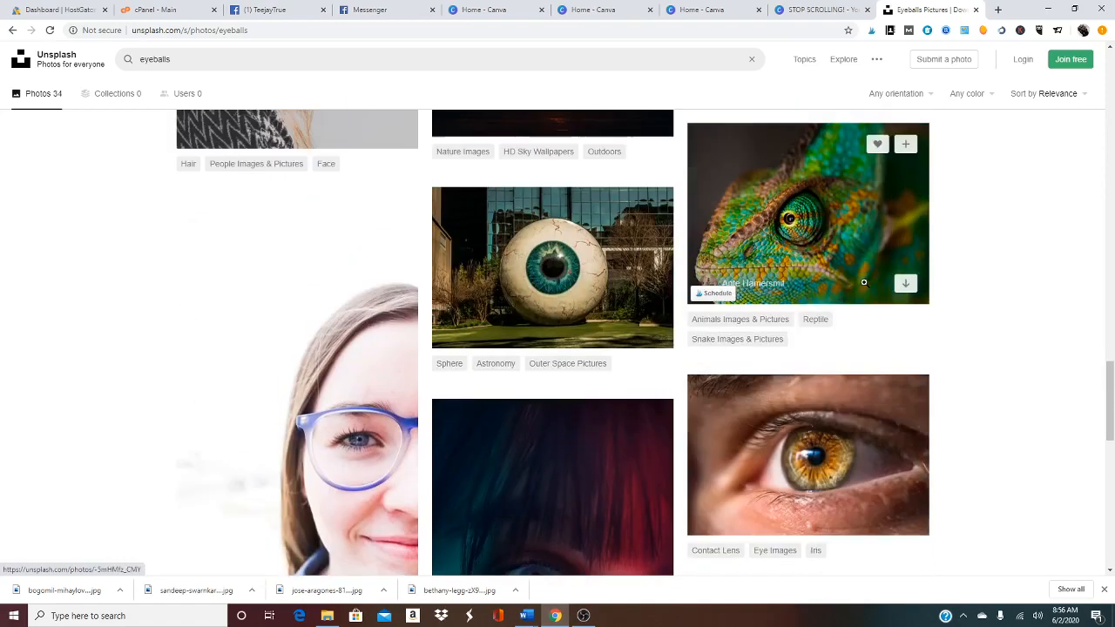
{"action": "scroll", "coordinate": [864, 281], "scroll_direction": "down", "scroll_amount": 12}
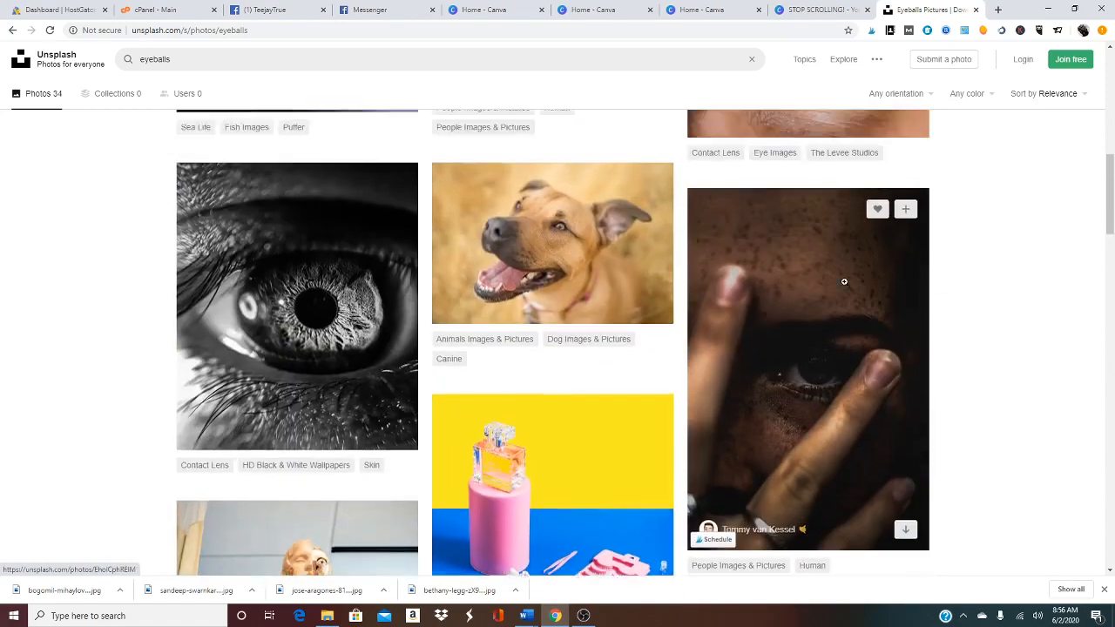
{"action": "scroll", "coordinate": [844, 281], "scroll_direction": "up", "scroll_amount": 10}
{"action": "scroll", "coordinate": [760, 311], "scroll_direction": "down", "scroll_amount": 2}
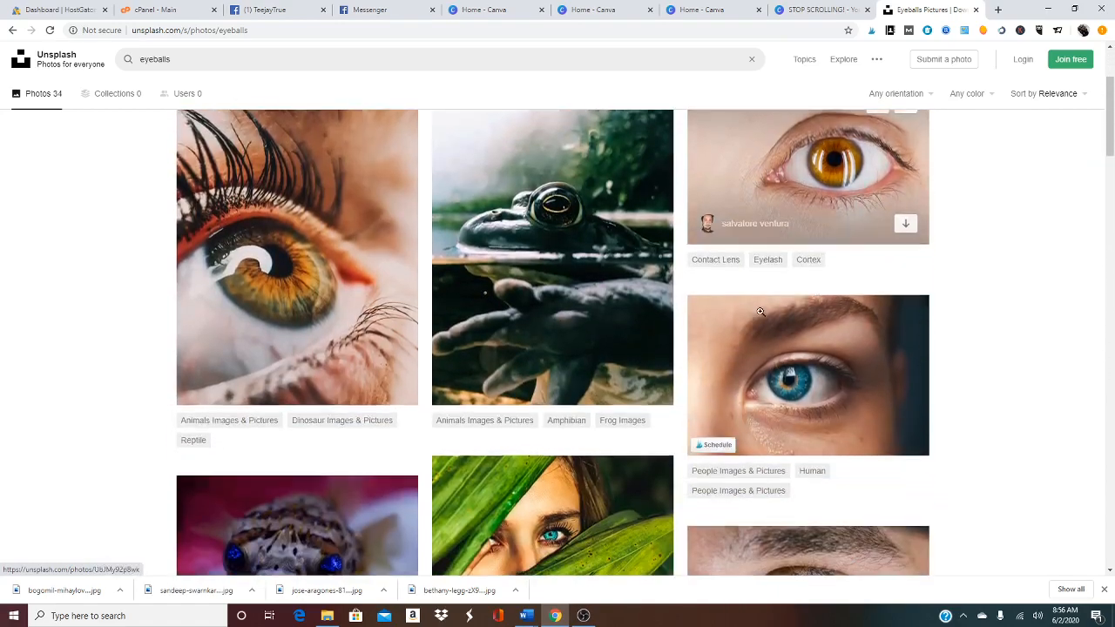
Preview the first result, the close-up of a hazel eye with long lashes, and download it from the results.
{"action": "left_click", "coordinate": [312, 289]}
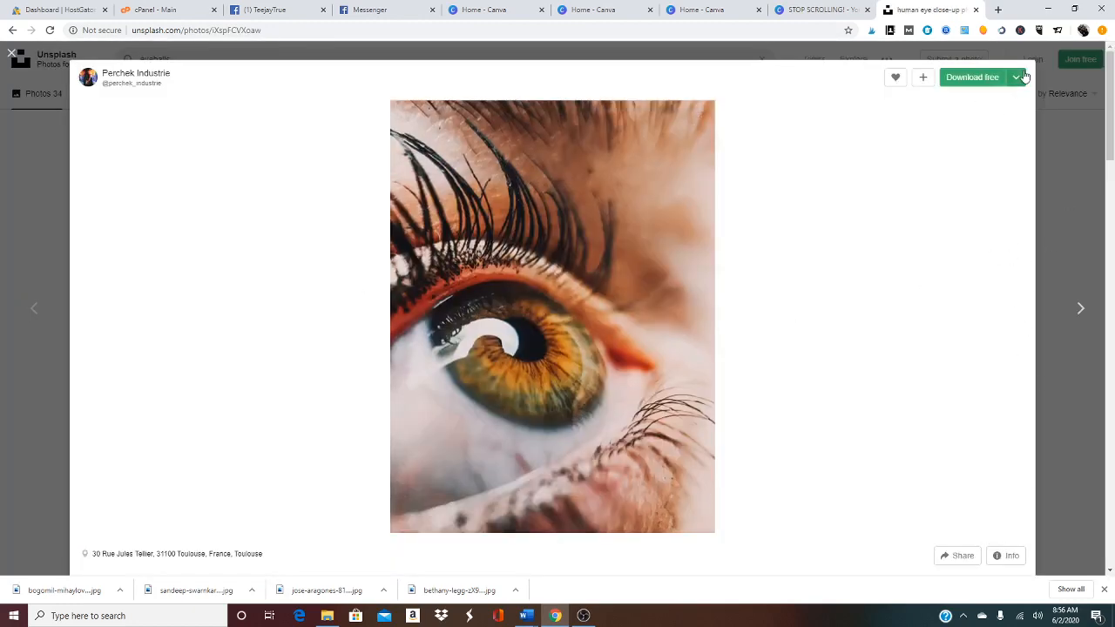
{"action": "left_click", "coordinate": [11, 56]}
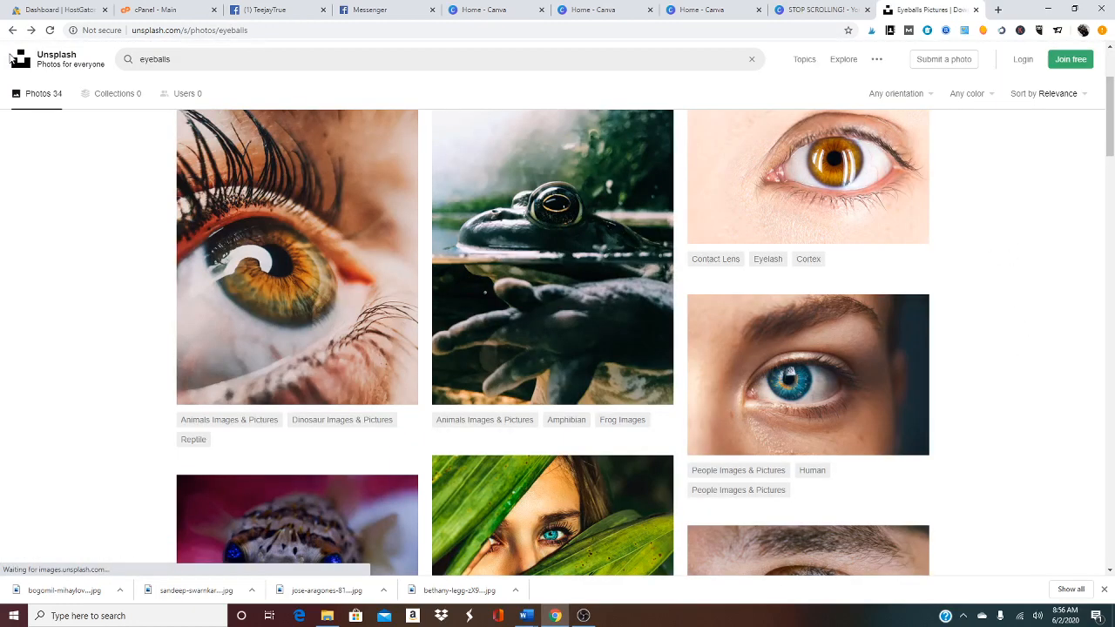
{"action": "mouse_move", "coordinate": [331, 403]}
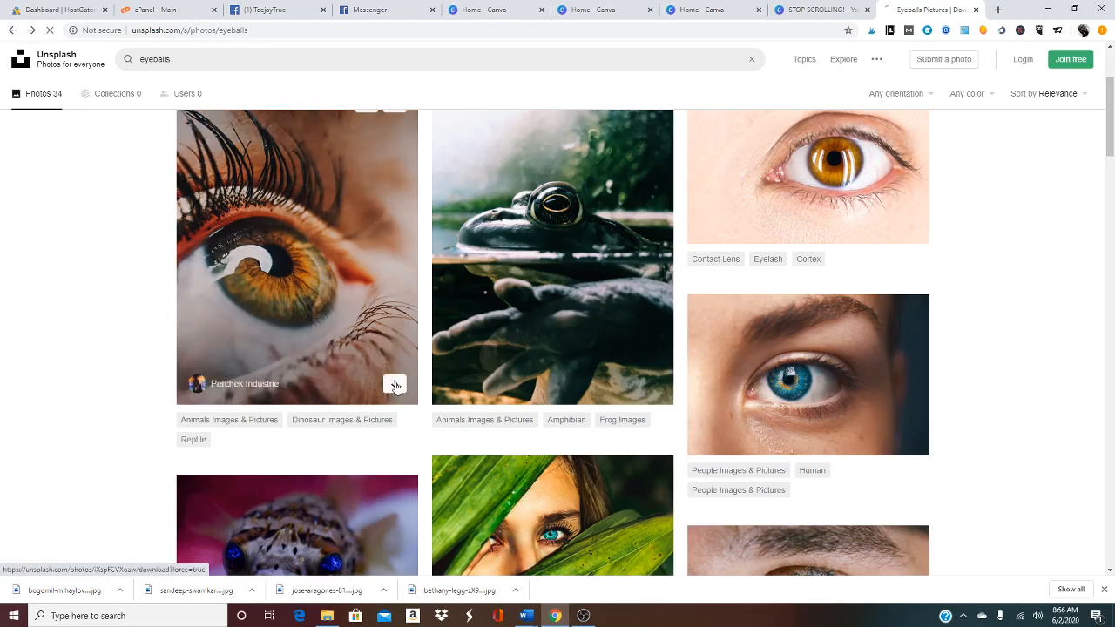
{"action": "left_click", "coordinate": [395, 386]}
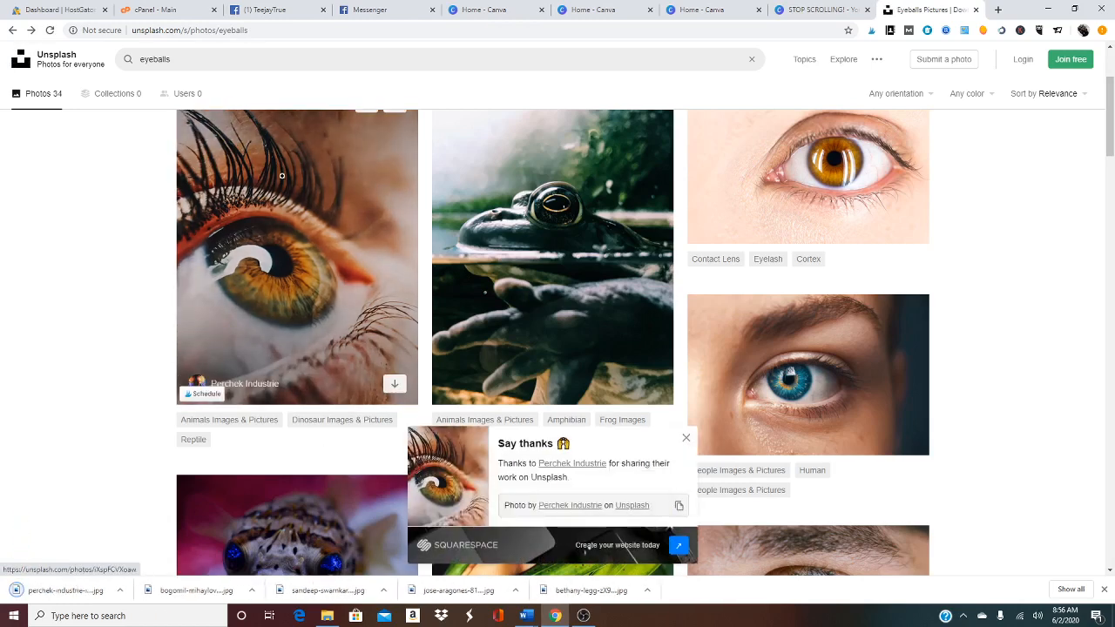
View the hazel eye photo enlarged again and return to the search results.
{"action": "scroll", "coordinate": [282, 176], "scroll_direction": "up", "scroll_amount": 1}
{"action": "left_click", "coordinate": [298, 289]}
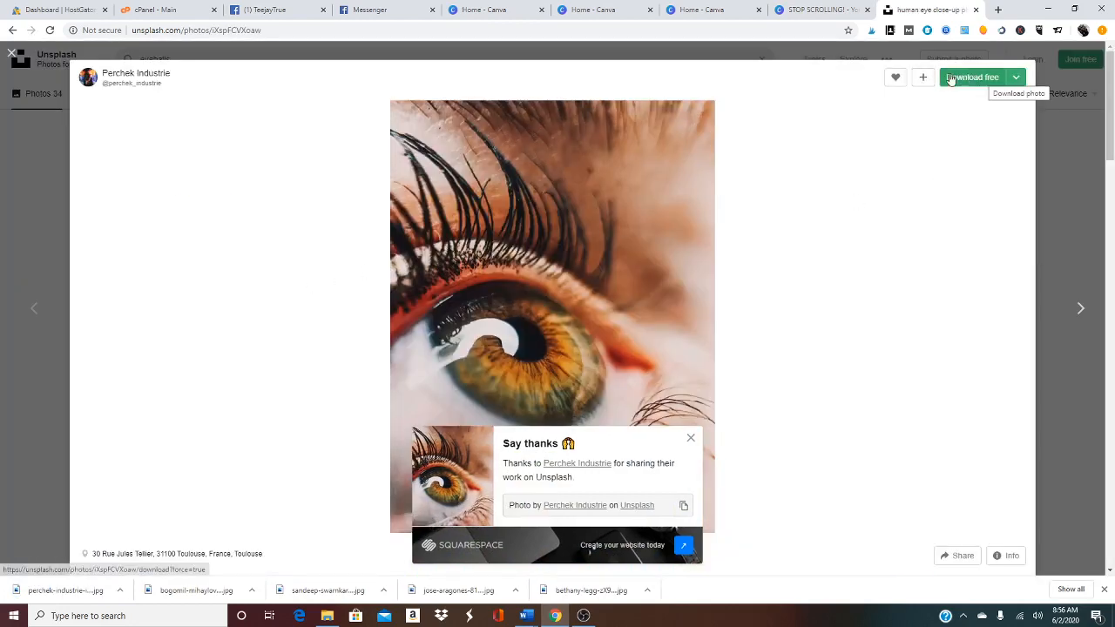
{"action": "left_click", "coordinate": [9, 55]}
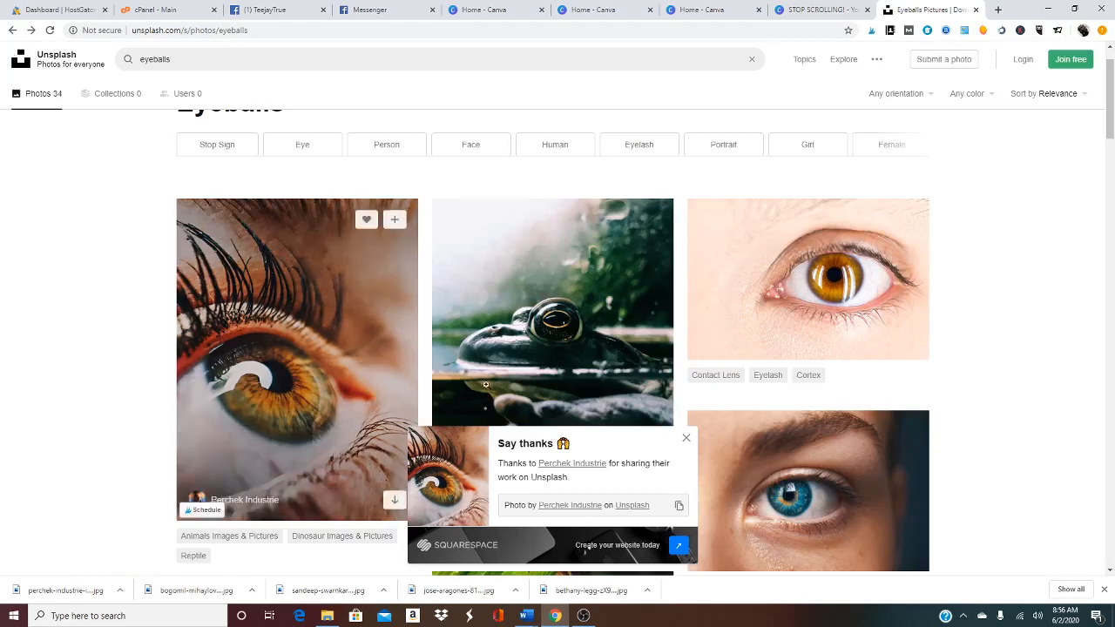
Switch back to the Story design and upload the downloaded hazel eye photo from the Downloads folder.
{"action": "scroll", "coordinate": [965, 307], "scroll_direction": "down", "scroll_amount": 2}
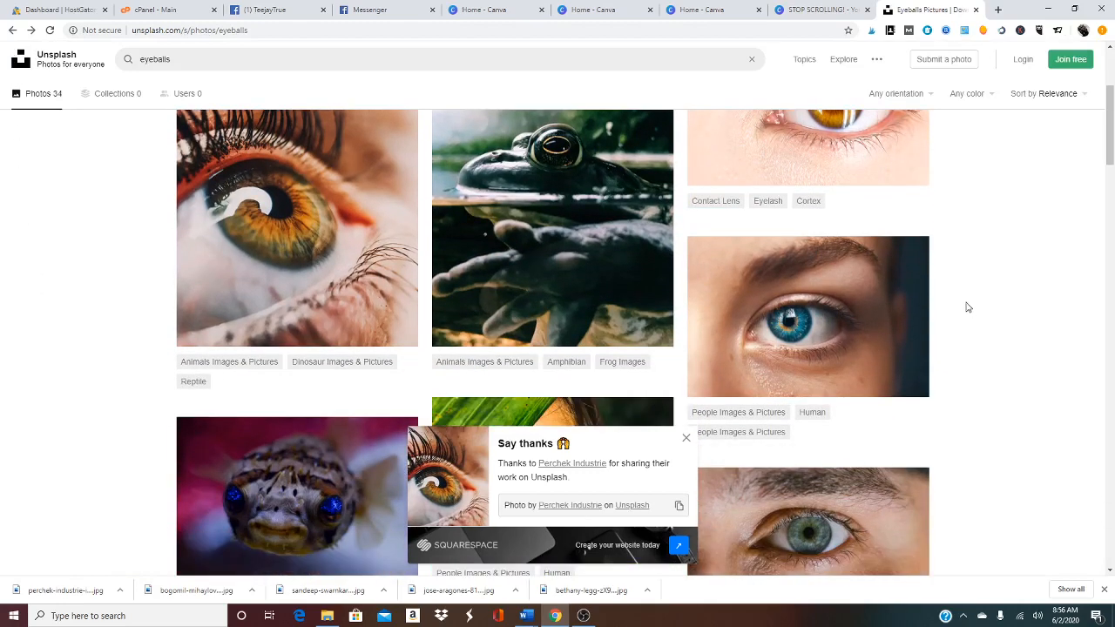
{"action": "scroll", "coordinate": [966, 307], "scroll_direction": "down", "scroll_amount": 1}
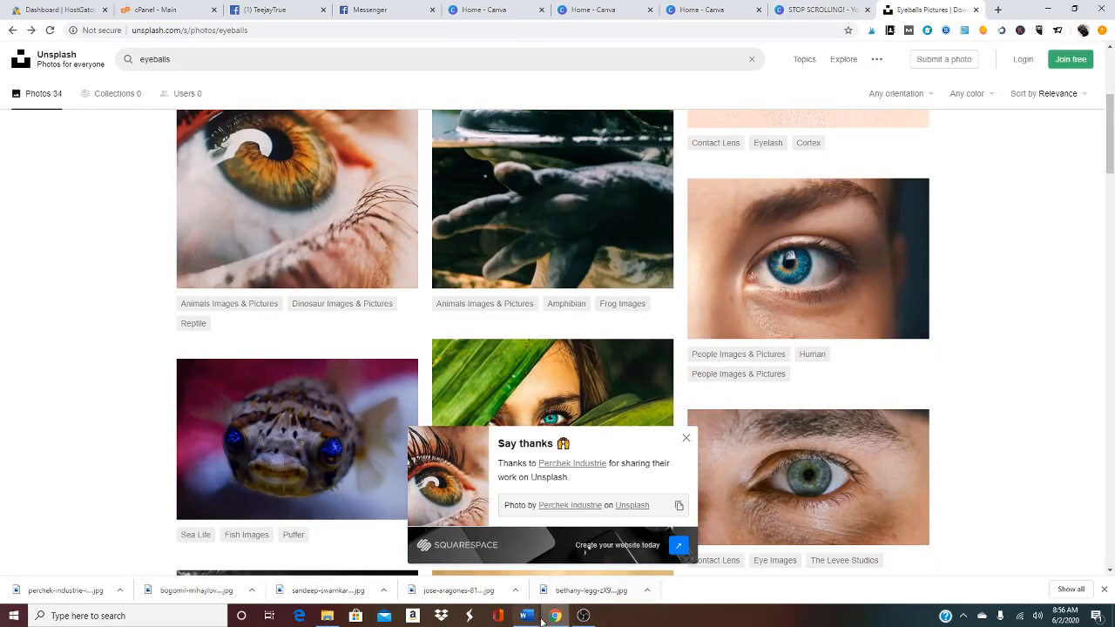
{"action": "left_click", "coordinate": [817, 10]}
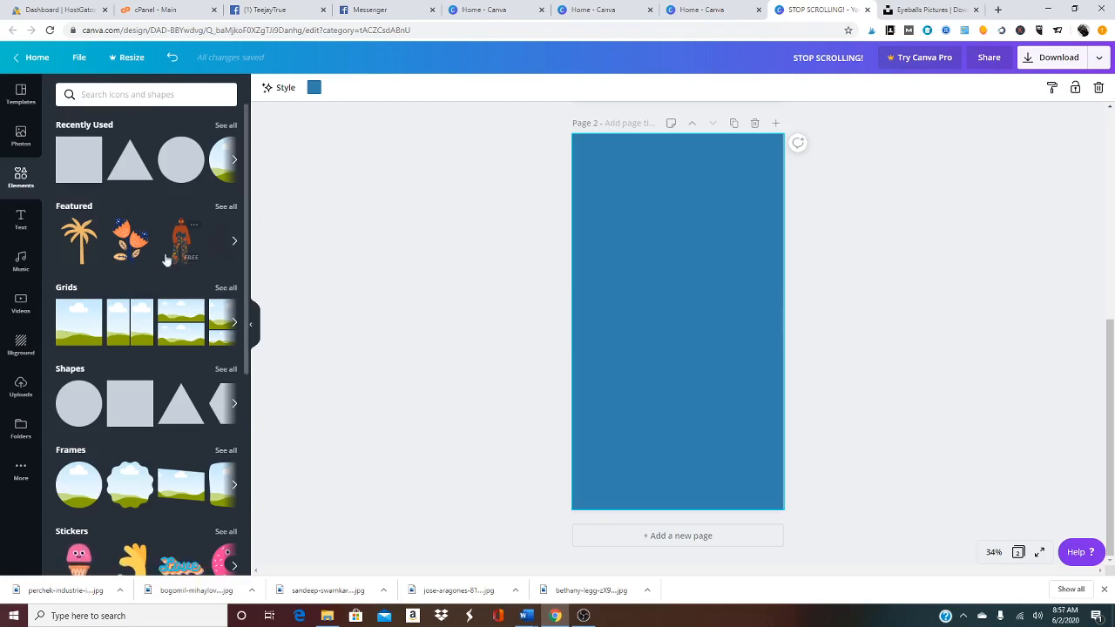
{"action": "left_click", "coordinate": [21, 385]}
{"action": "left_click", "coordinate": [125, 94]}
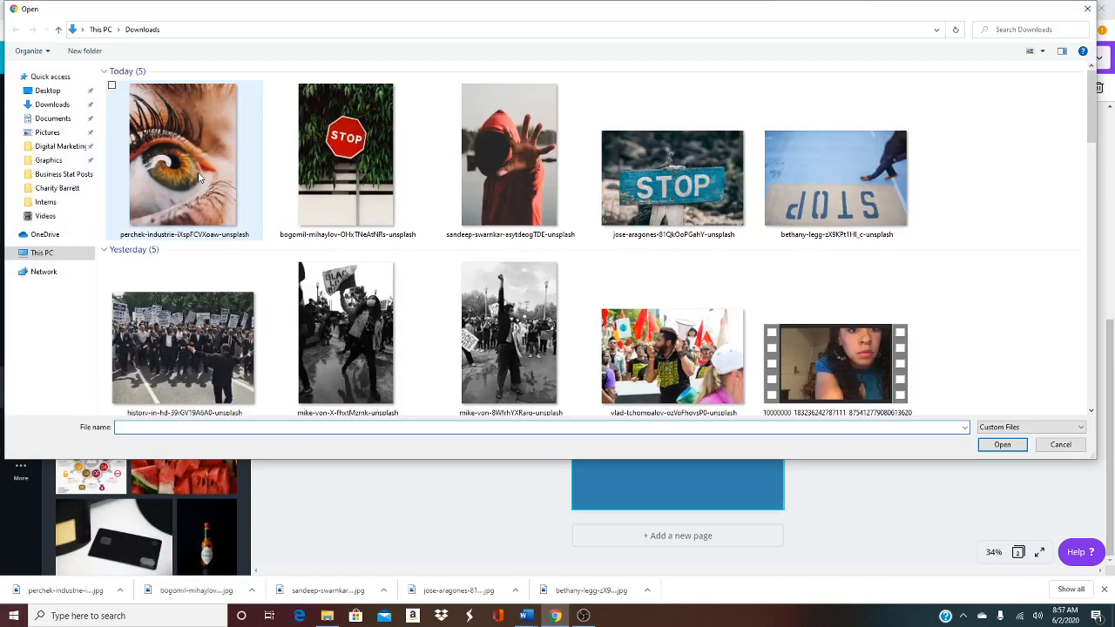
{"action": "left_click", "coordinate": [170, 140]}
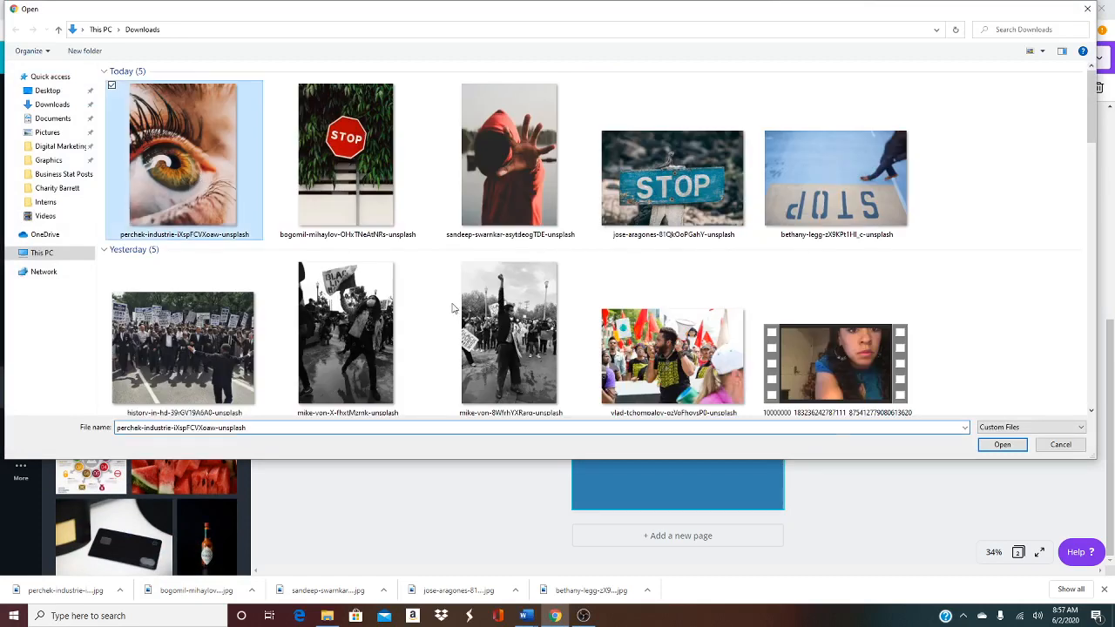
{"action": "left_click", "coordinate": [1000, 444]}
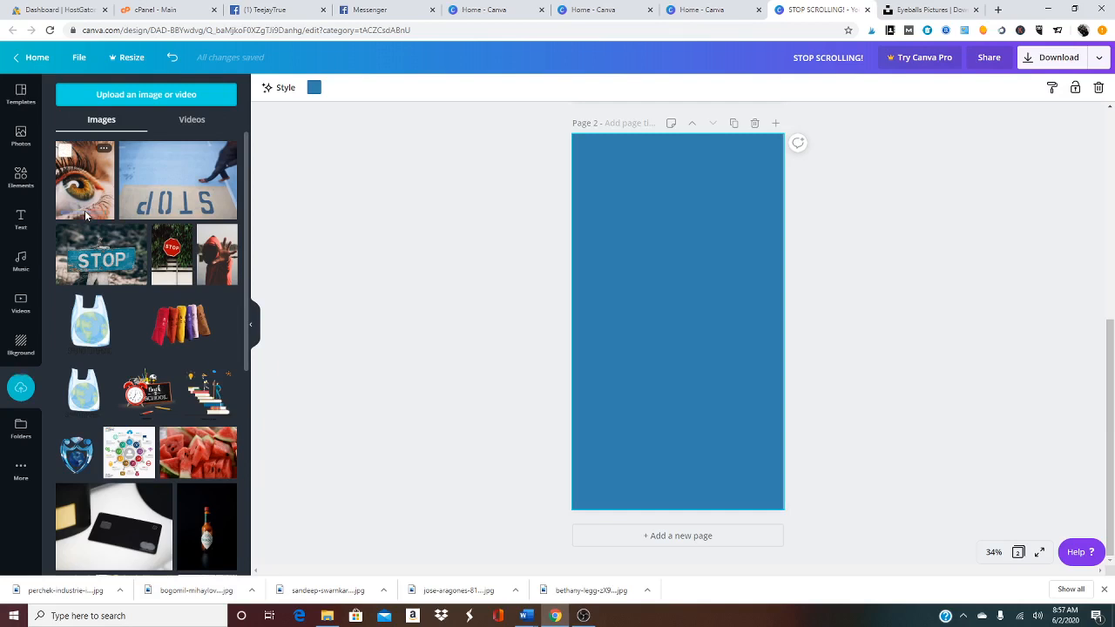
Place the hazel eye photo on page 2, enlarge it to the full page width and align it with the page's lower edge.
{"action": "left_click", "coordinate": [90, 208]}
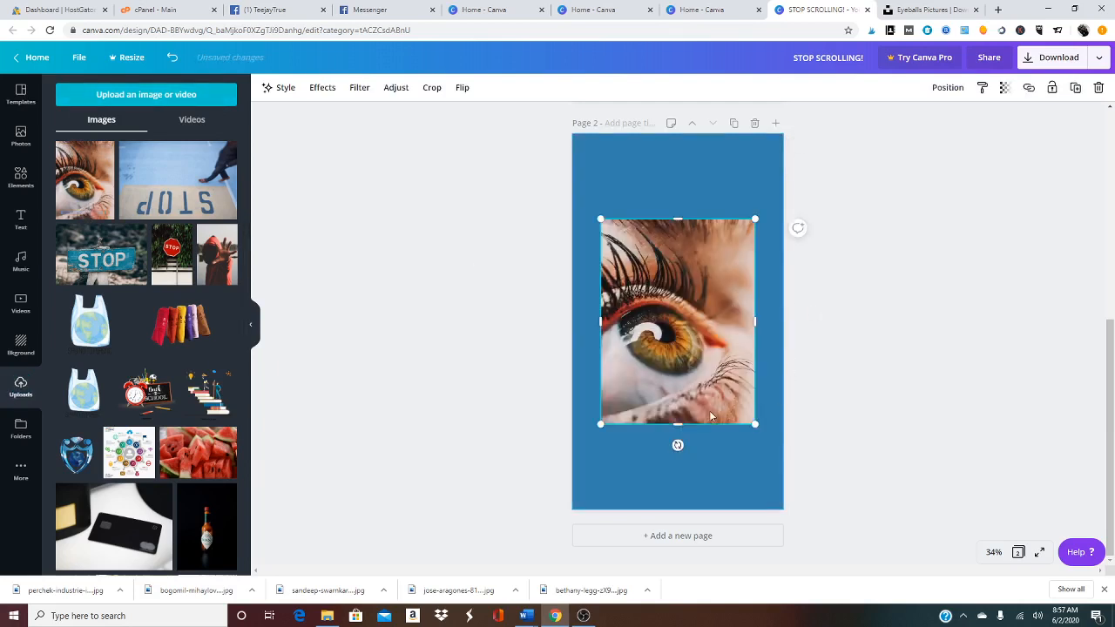
{"action": "left_click_drag", "start_coordinate": [755, 425], "coordinate": [783, 463]}
{"action": "left_click_drag", "start_coordinate": [600, 463], "coordinate": [572, 502]}
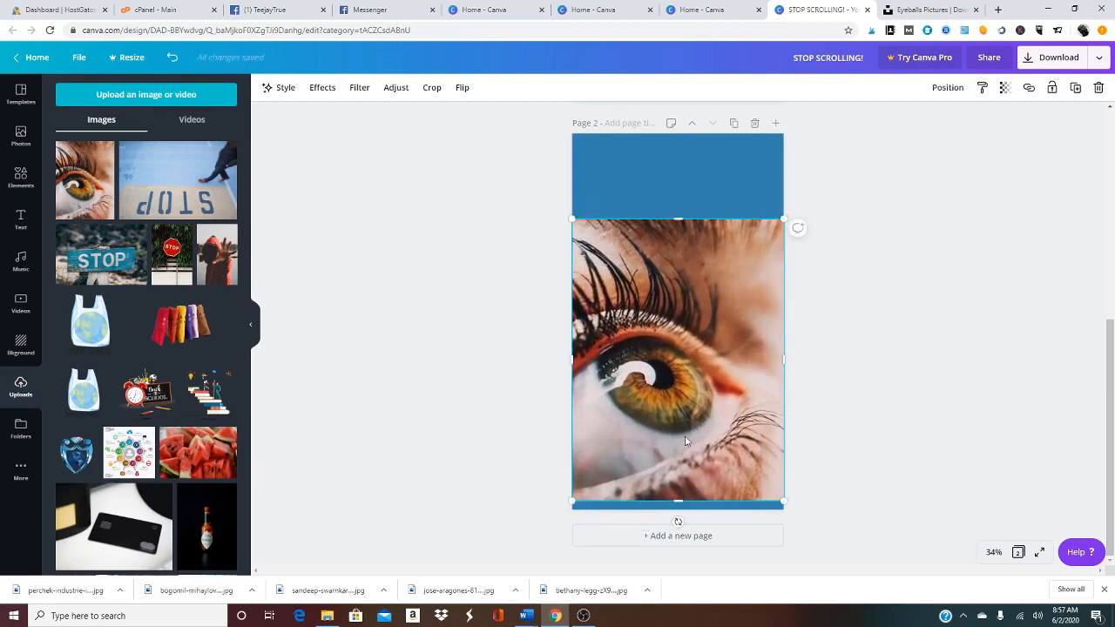
{"action": "left_click_drag", "start_coordinate": [687, 433], "coordinate": [688, 435]}
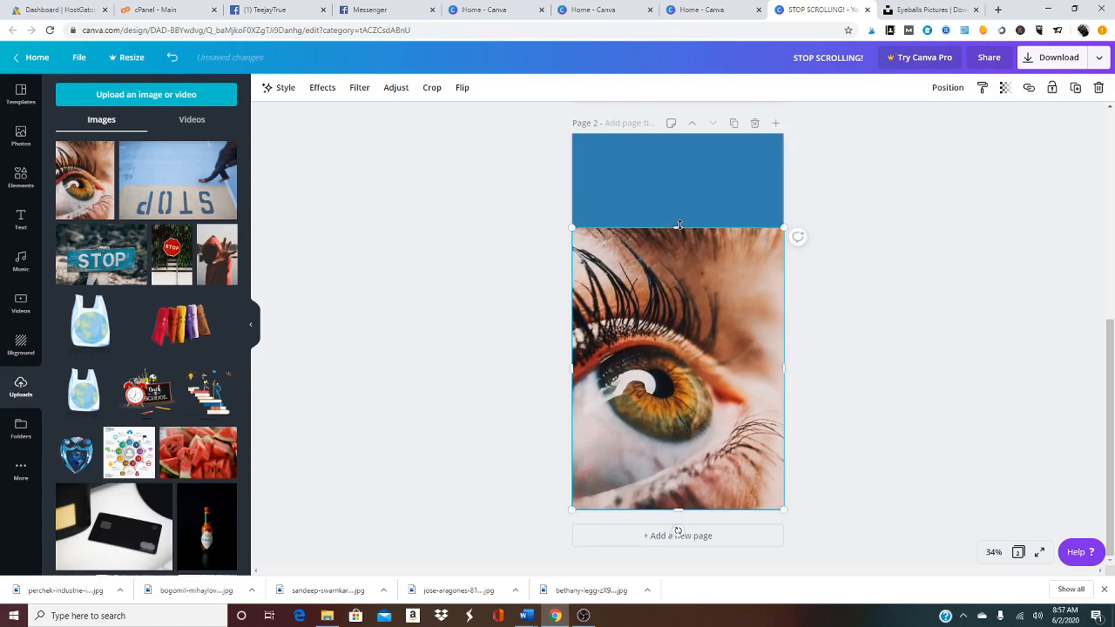
Extend the eye photo up to fill page 2 and add the heading "You need to increase your visibility." near the page's upper edge.
{"action": "left_click_drag", "start_coordinate": [680, 225], "coordinate": [692, 137]}
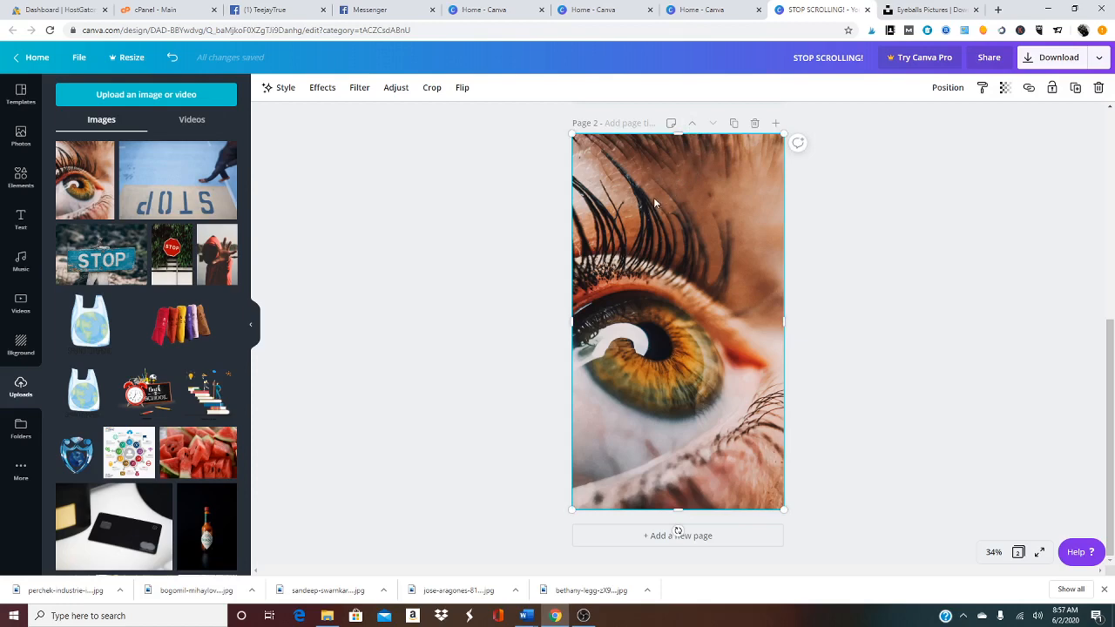
{"action": "left_click", "coordinate": [21, 222]}
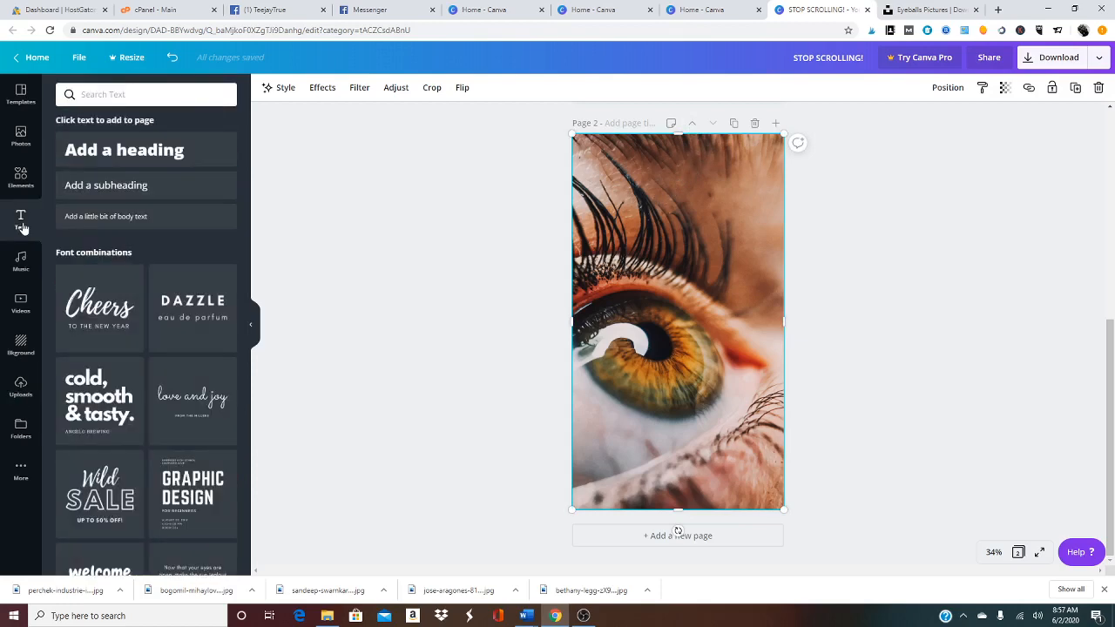
{"action": "left_click", "coordinate": [131, 154]}
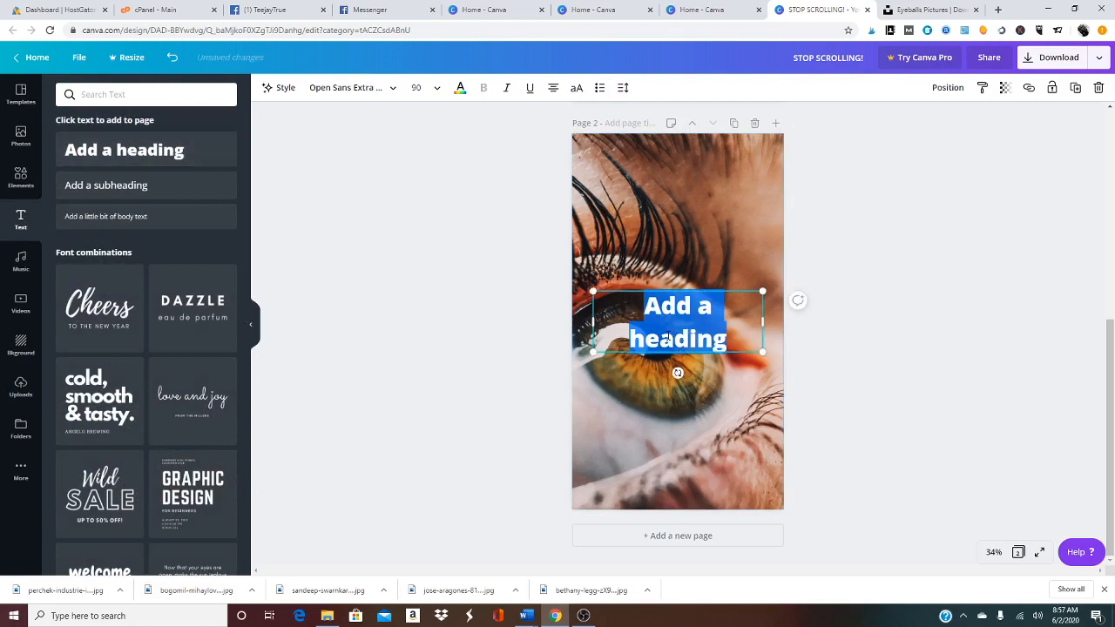
{"action": "left_click_drag", "start_coordinate": [662, 290], "coordinate": [663, 156]}
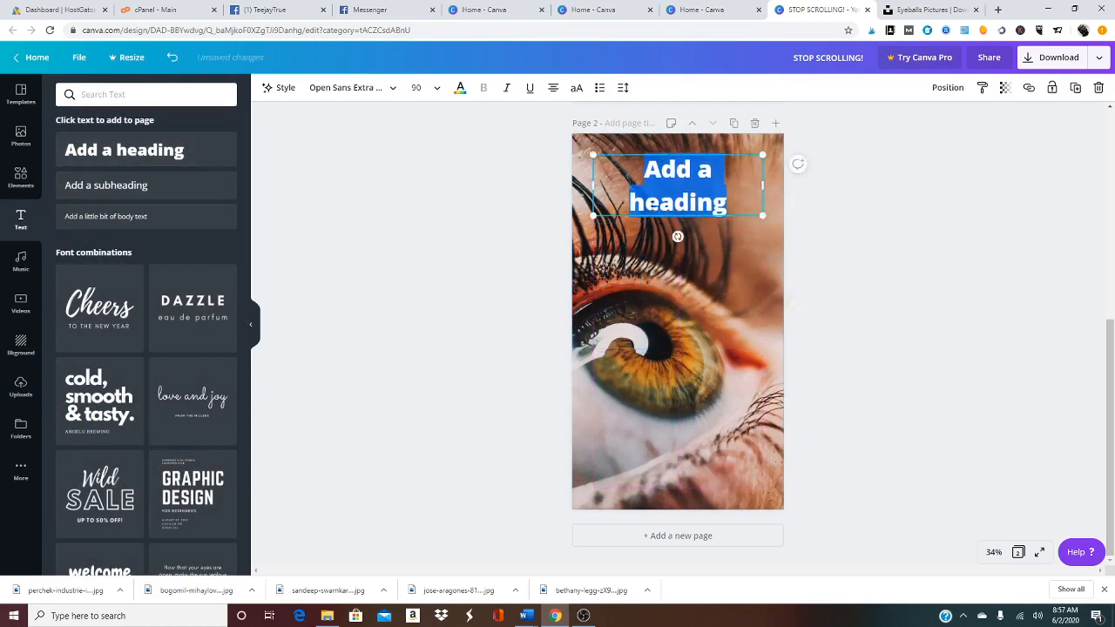
{"action": "type", "text": "You need to increase your visibility."}
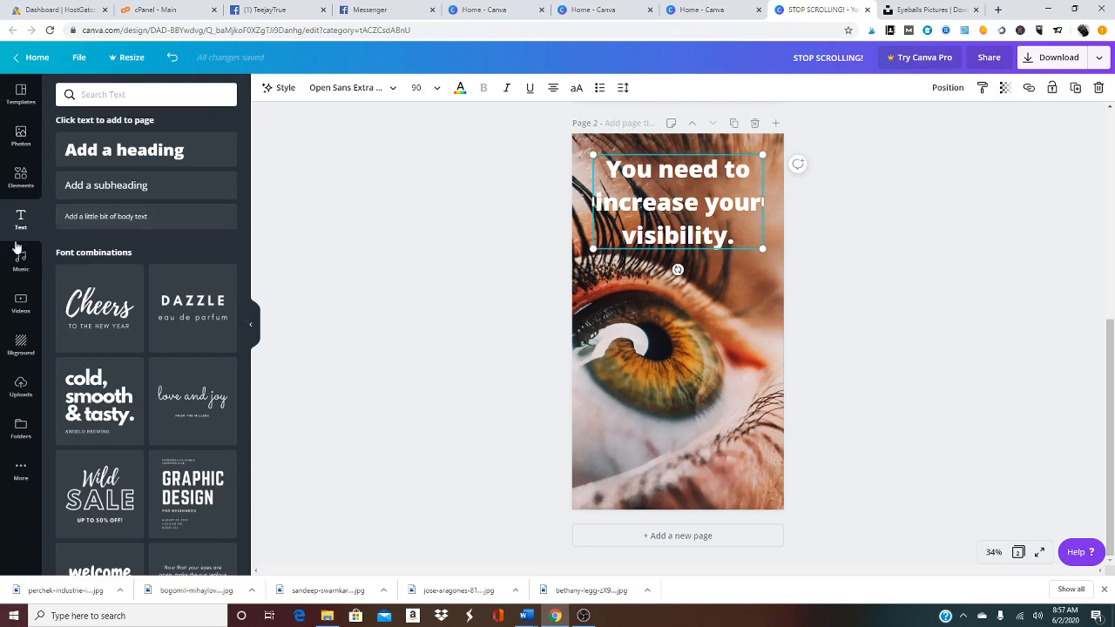
Compare the eye photo page with the layout of the "STOP SCROLLING!" page.
{"action": "left_click", "coordinate": [21, 179]}
{"action": "left_click", "coordinate": [846, 260]}
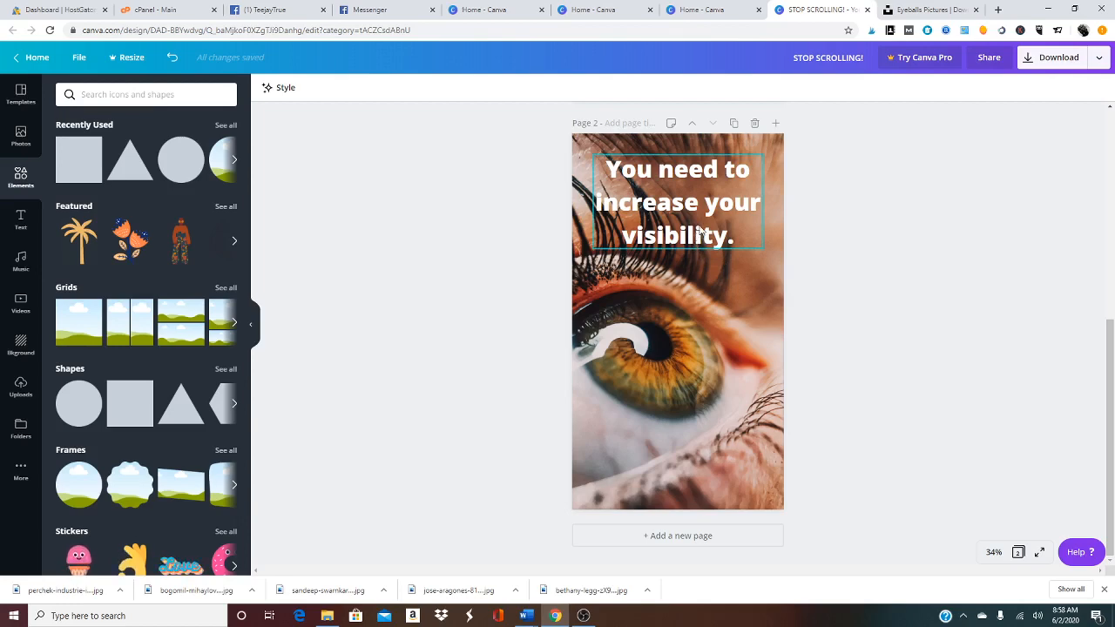
{"action": "scroll", "coordinate": [955, 386], "scroll_direction": "up", "scroll_amount": 5}
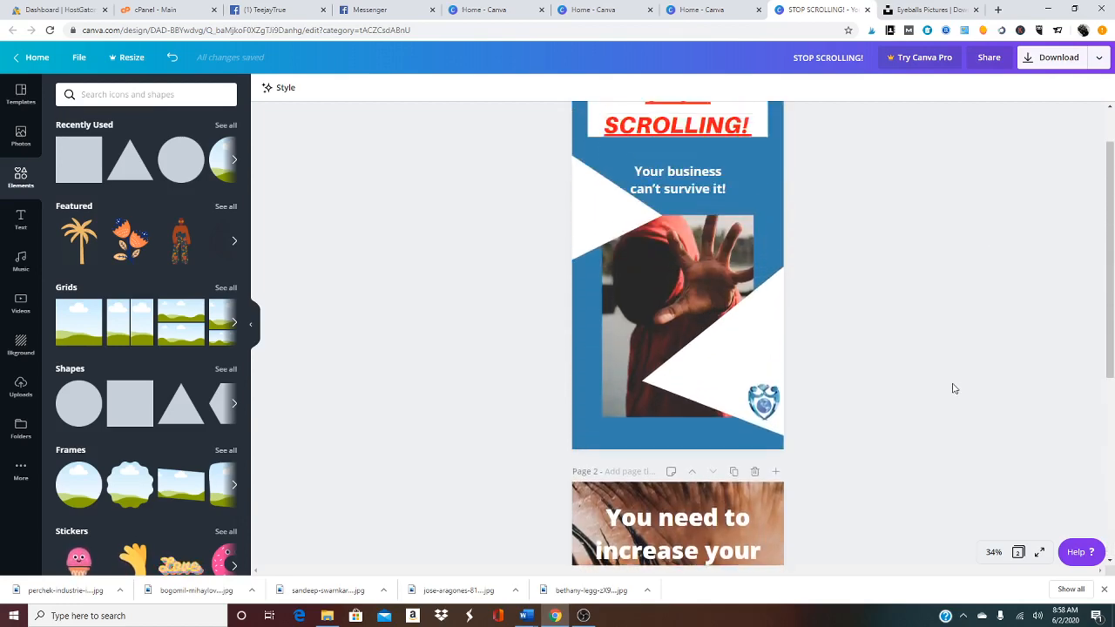
{"action": "scroll", "coordinate": [954, 389], "scroll_direction": "down", "scroll_amount": 5}
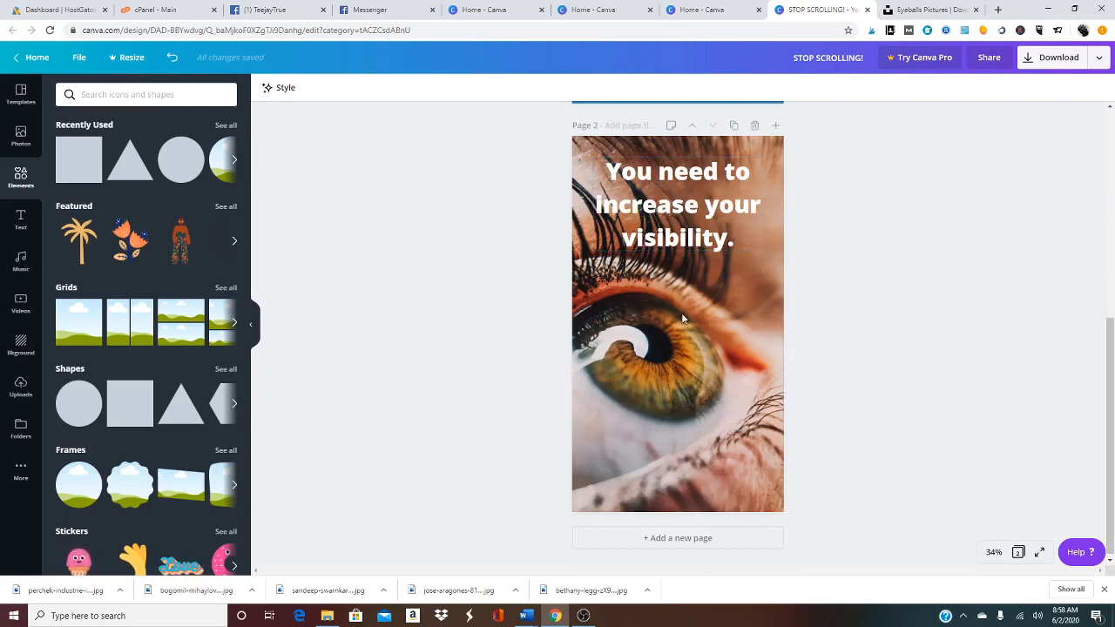
Undo the heading and the photo's full-page extension on page 2, and select the eye photo.
{"action": "left_click", "coordinate": [639, 470]}
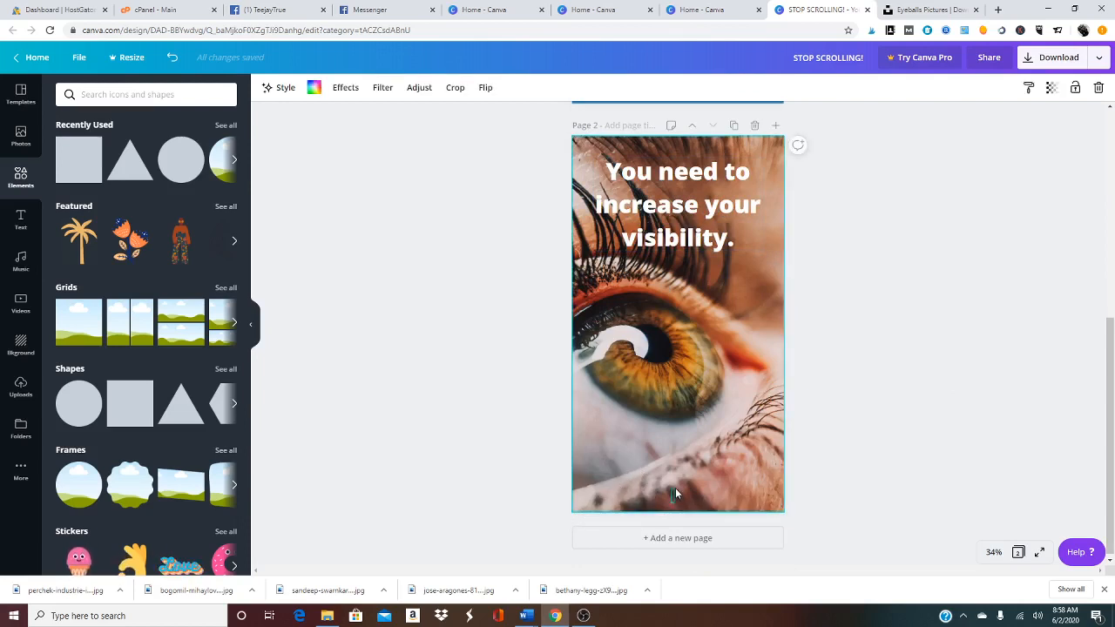
{"action": "key", "text": "Escape"}
{"action": "left_click", "coordinate": [608, 500]}
{"action": "left_click", "coordinate": [179, 66]}
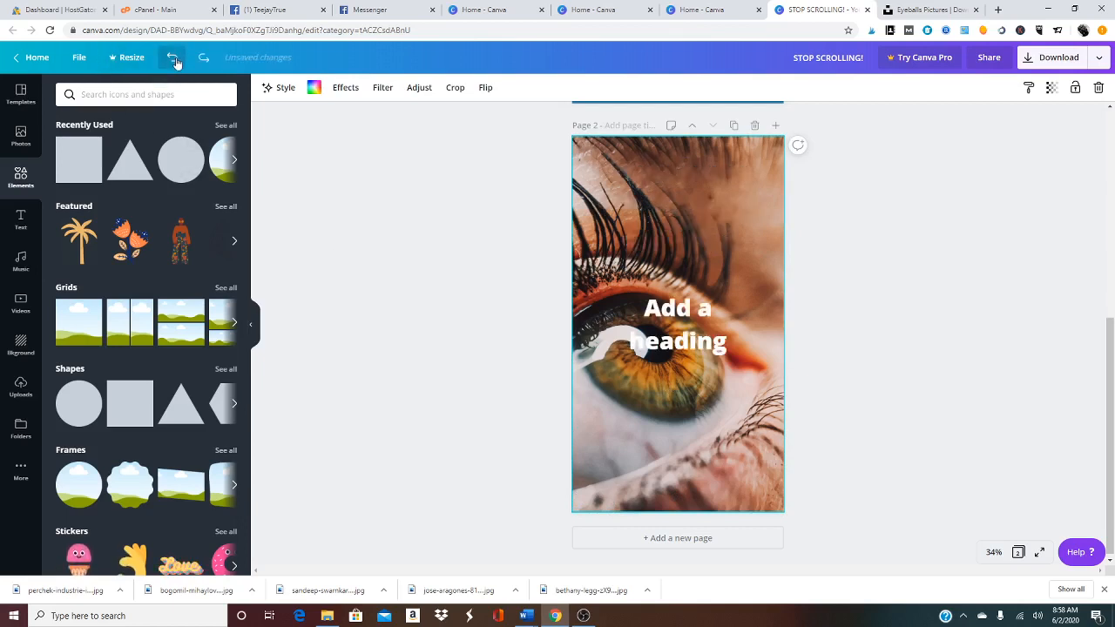
{"action": "left_click", "coordinate": [175, 64]}
{"action": "left_click", "coordinate": [174, 63]}
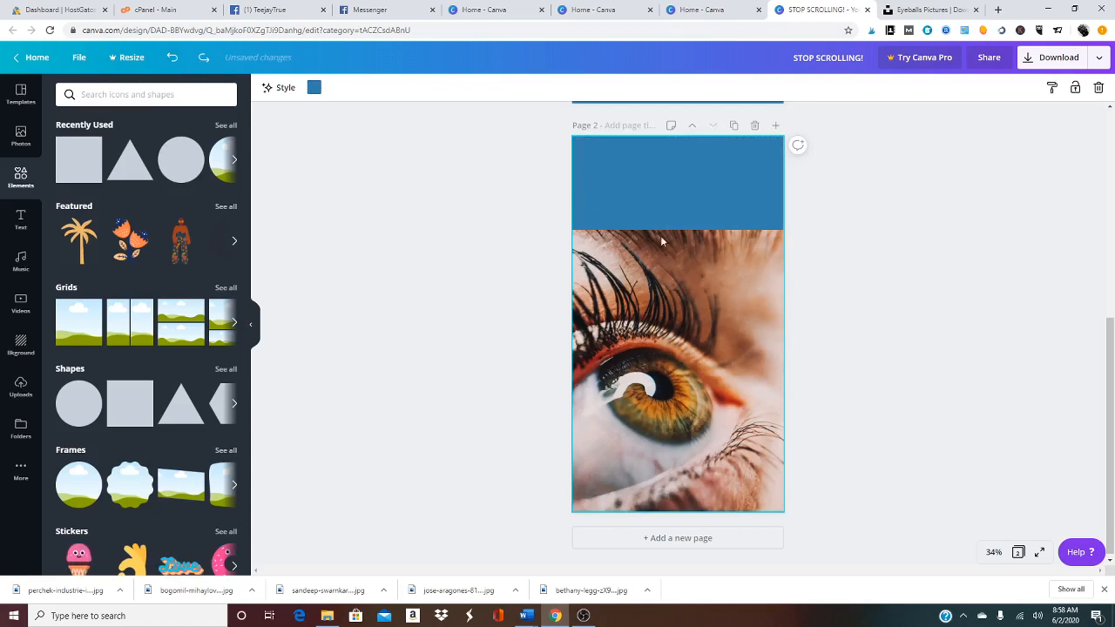
{"action": "left_click", "coordinate": [737, 254]}
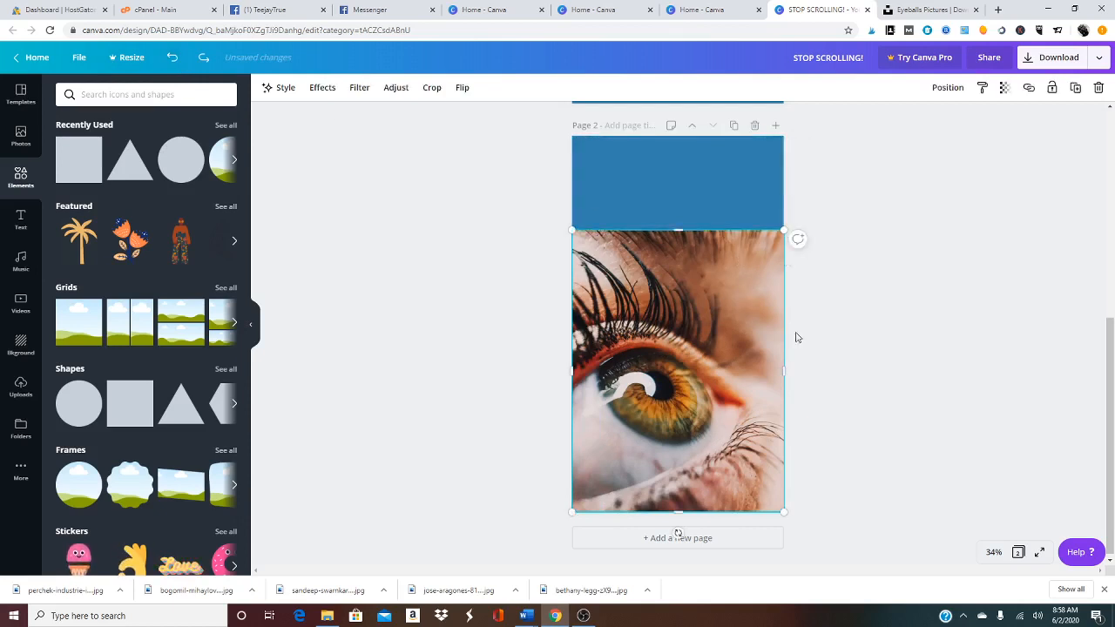
Resize the eye photo to about 1,858 high so it fills page 2, leaving a thin, even blue border on all sides.
{"action": "left_click_drag", "start_coordinate": [776, 371], "coordinate": [778, 371]}
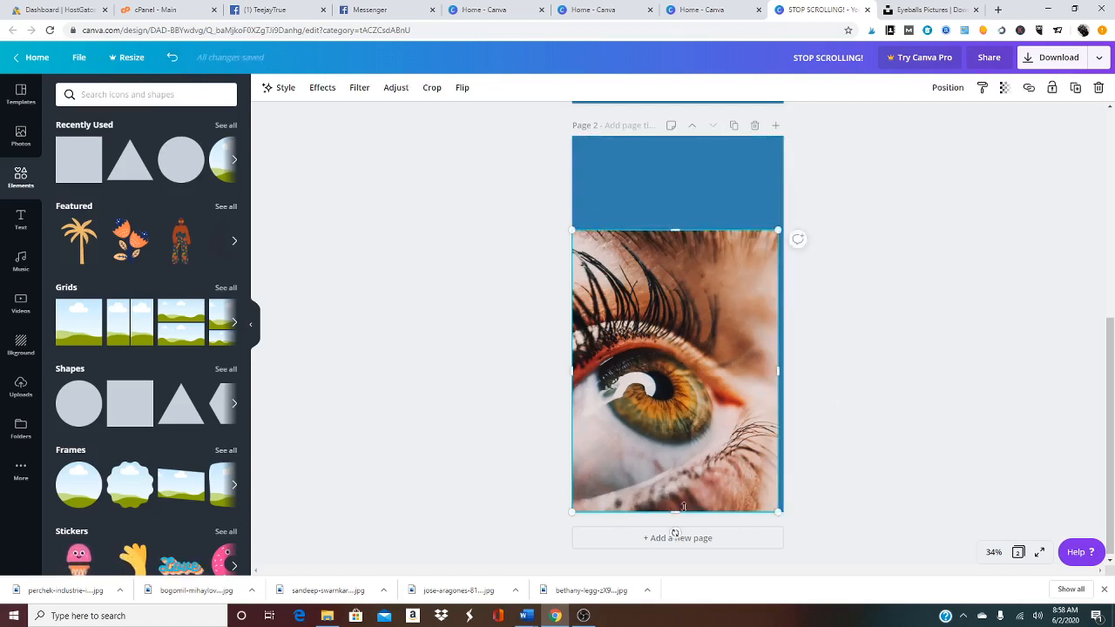
{"action": "left_click_drag", "start_coordinate": [677, 512], "coordinate": [673, 508]}
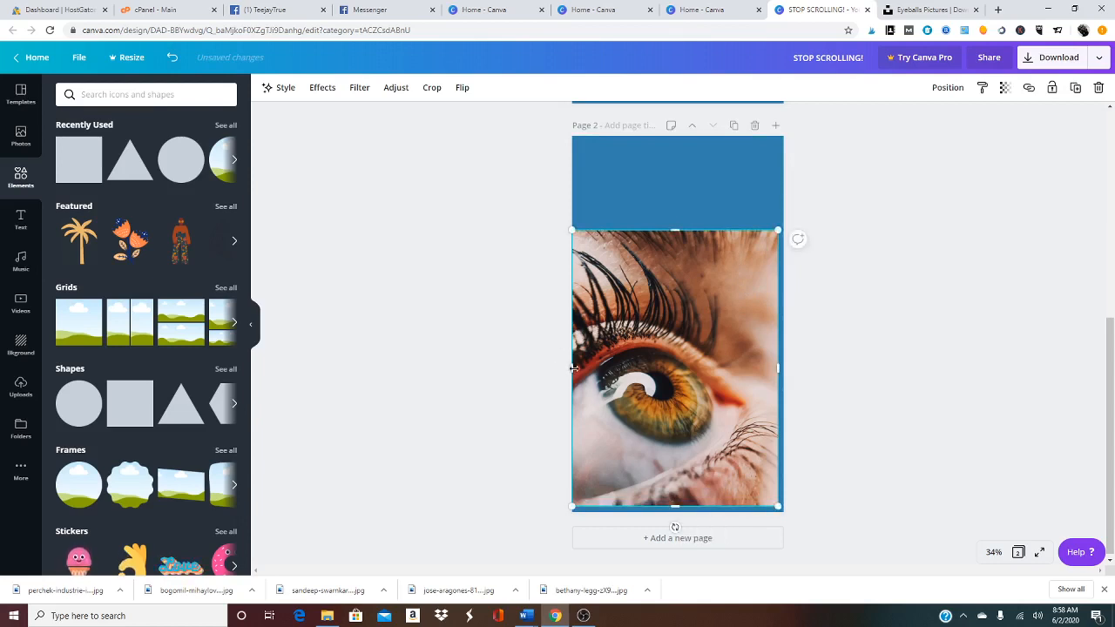
{"action": "left_click_drag", "start_coordinate": [580, 367], "coordinate": [578, 367]}
{"action": "left_click_drag", "start_coordinate": [678, 230], "coordinate": [679, 139]}
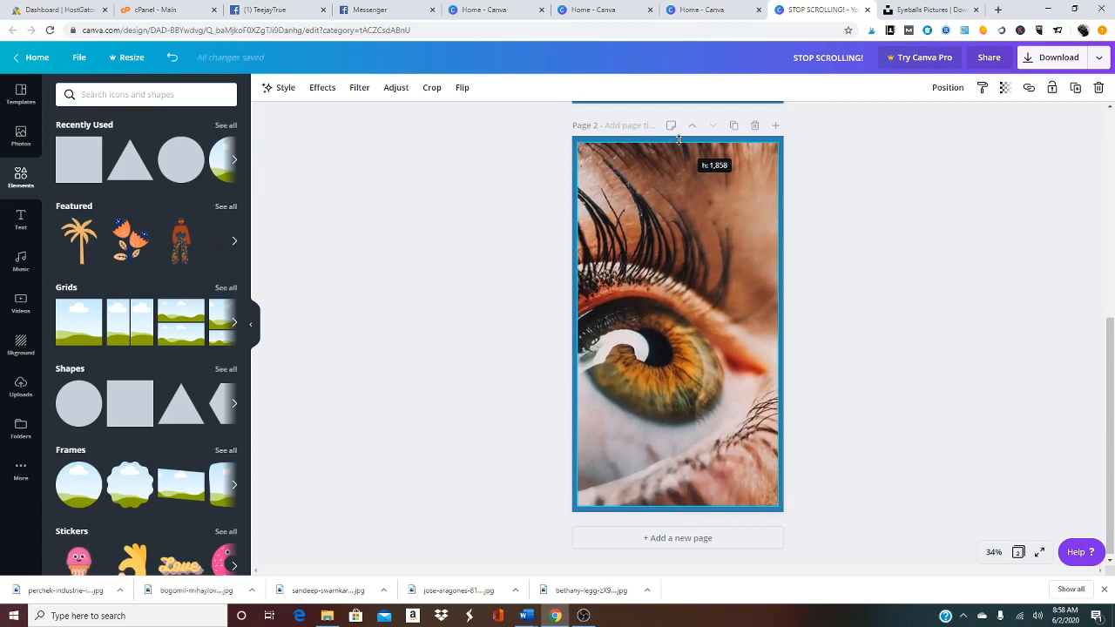
{"action": "left_click_drag", "start_coordinate": [678, 139], "coordinate": [678, 140]}
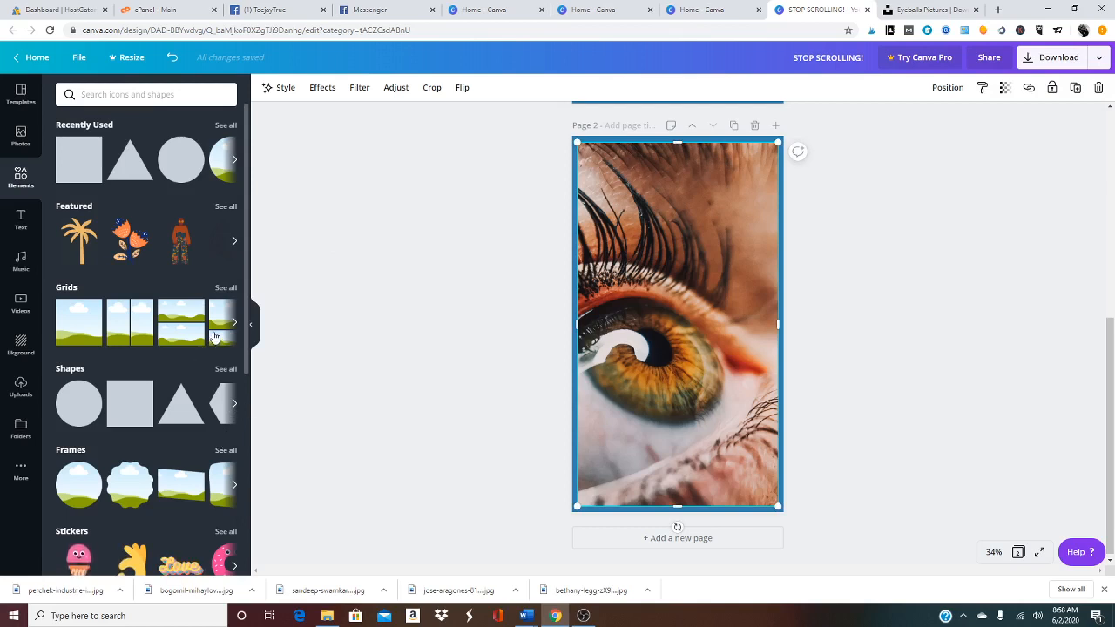
{"action": "left_click", "coordinate": [319, 320]}
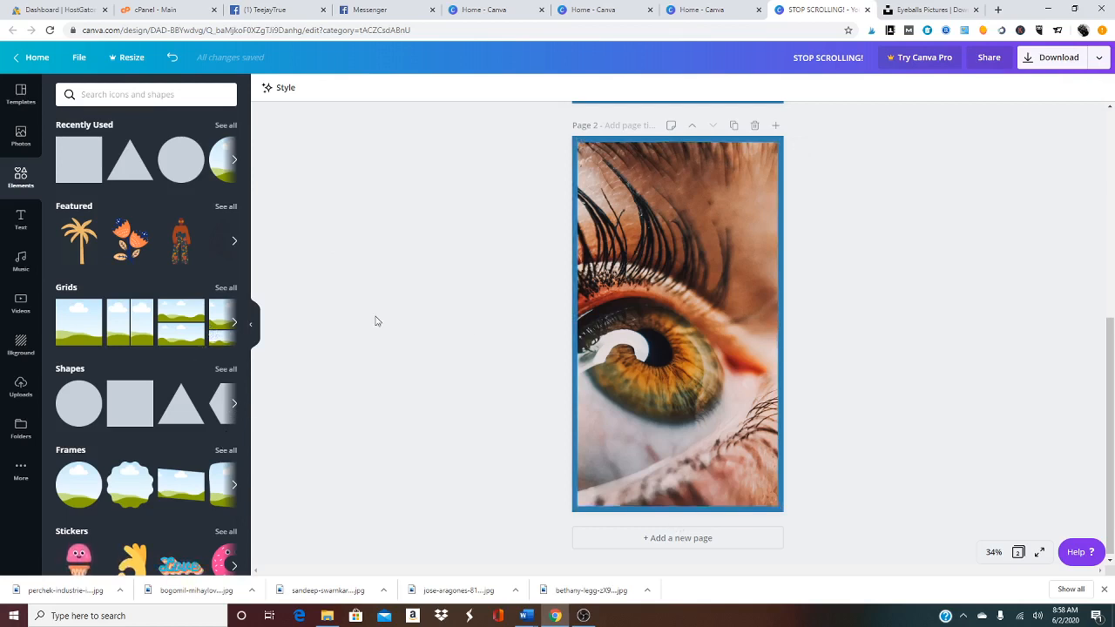
Enlarge the hooded-figure photo on page 1 up to just below the title box, slightly downward, and sideways to match the title box's width.
{"action": "scroll", "coordinate": [530, 461], "scroll_direction": "up", "scroll_amount": 5}
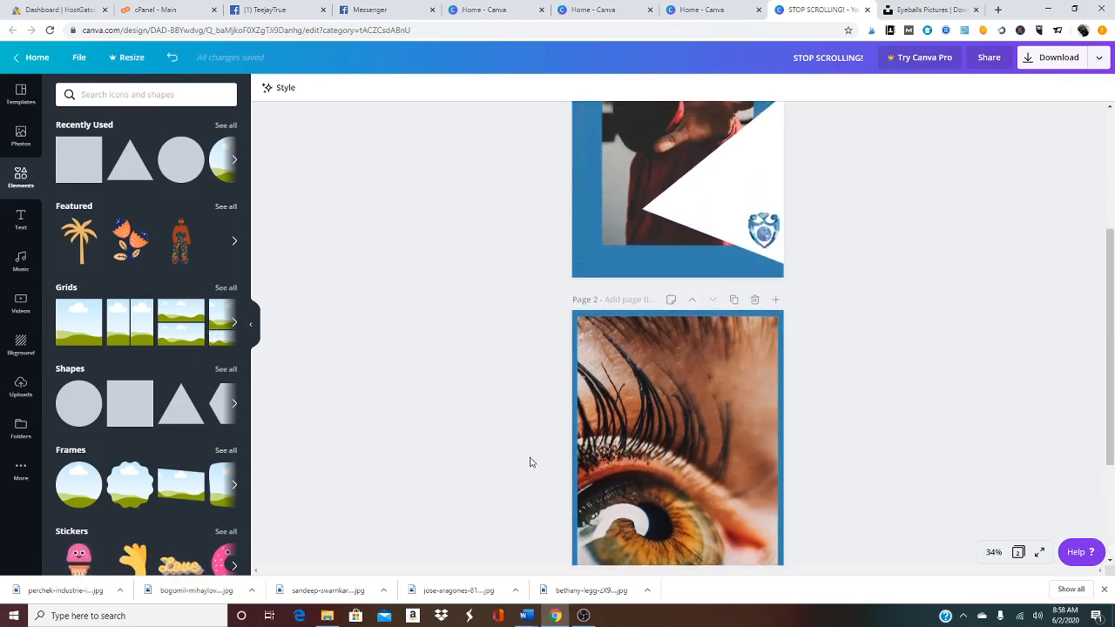
{"action": "scroll", "coordinate": [391, 421], "scroll_direction": "down", "scroll_amount": 5}
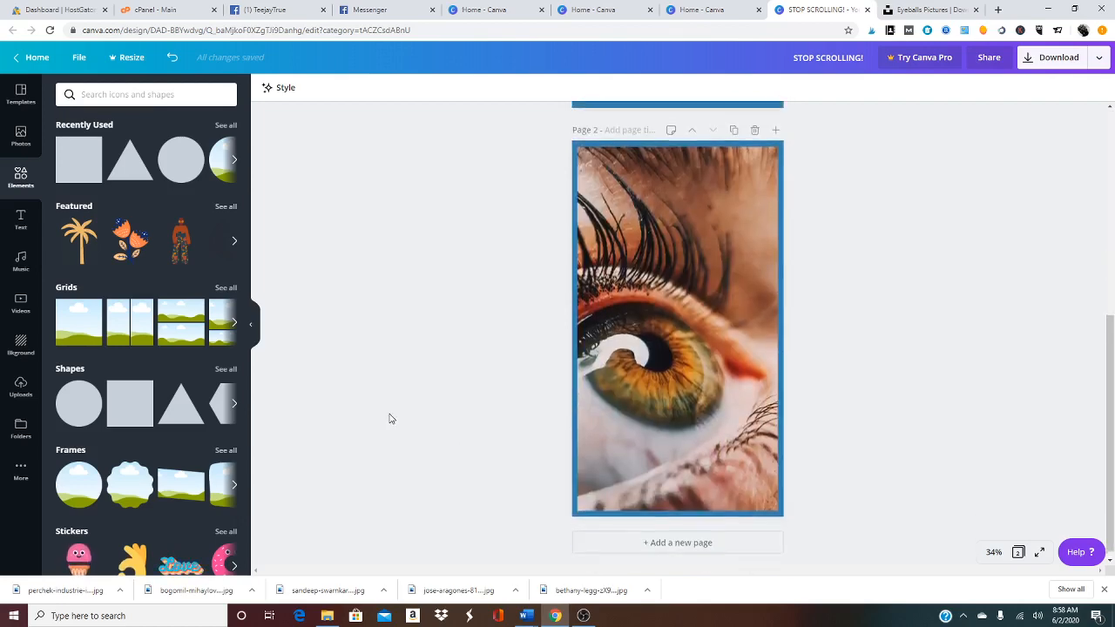
{"action": "scroll", "coordinate": [388, 416], "scroll_direction": "up", "scroll_amount": 5}
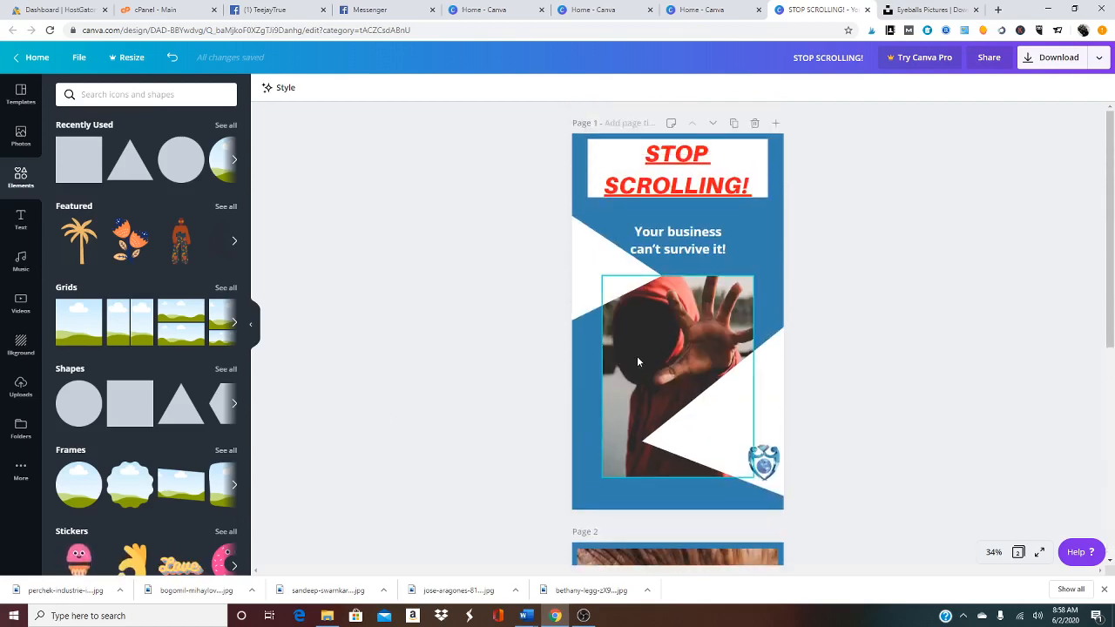
{"action": "left_click", "coordinate": [637, 355]}
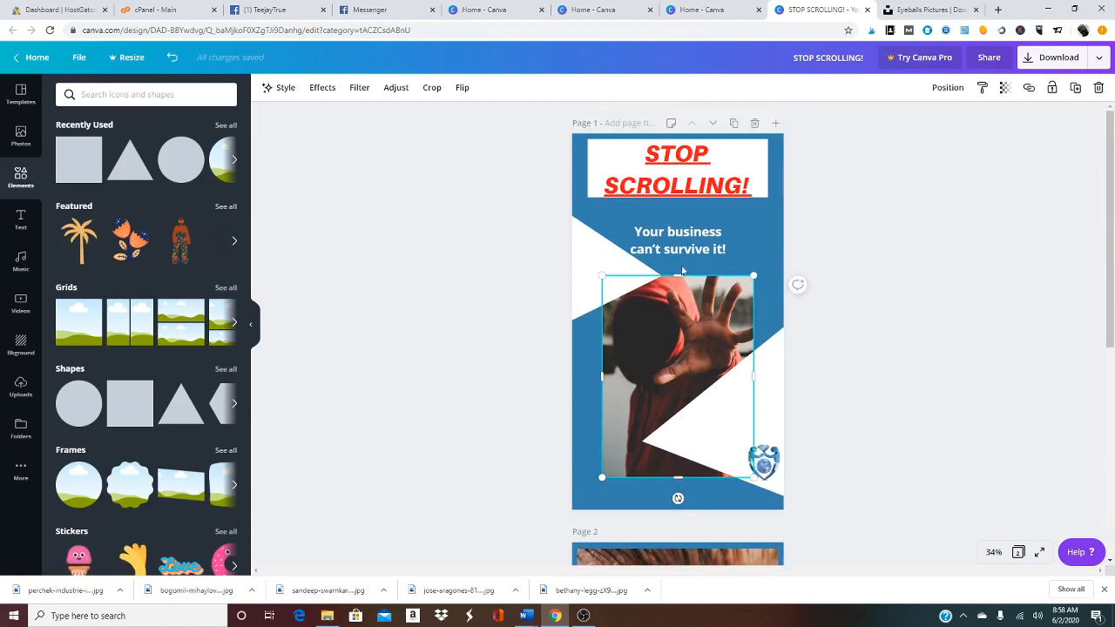
{"action": "left_click_drag", "start_coordinate": [677, 274], "coordinate": [677, 212]}
{"action": "left_click", "coordinate": [453, 334]}
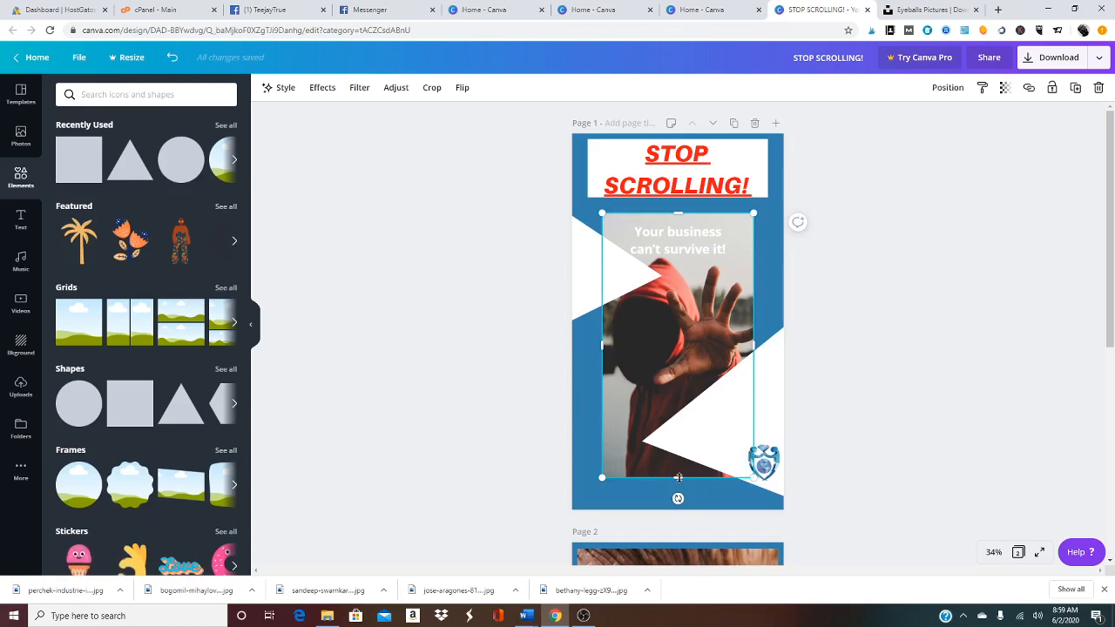
{"action": "left_click_drag", "start_coordinate": [678, 478], "coordinate": [679, 487]}
{"action": "left_click_drag", "start_coordinate": [601, 351], "coordinate": [594, 351]}
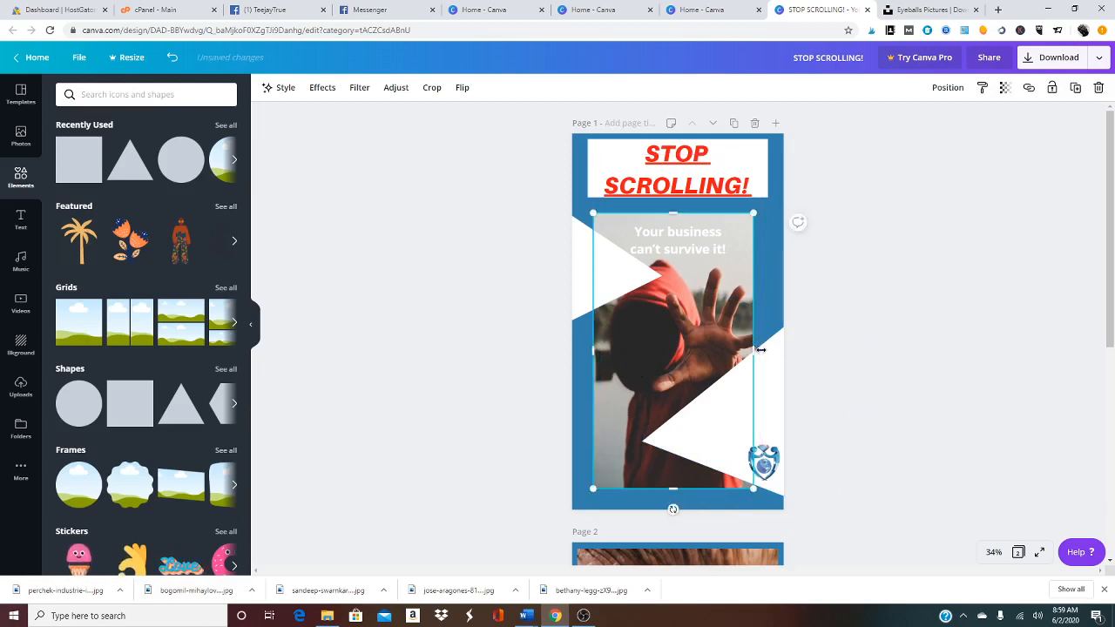
{"action": "left_click_drag", "start_coordinate": [761, 350], "coordinate": [765, 349]}
{"action": "left_click_drag", "start_coordinate": [592, 349], "coordinate": [587, 351]}
{"action": "left_click", "coordinate": [510, 366]}
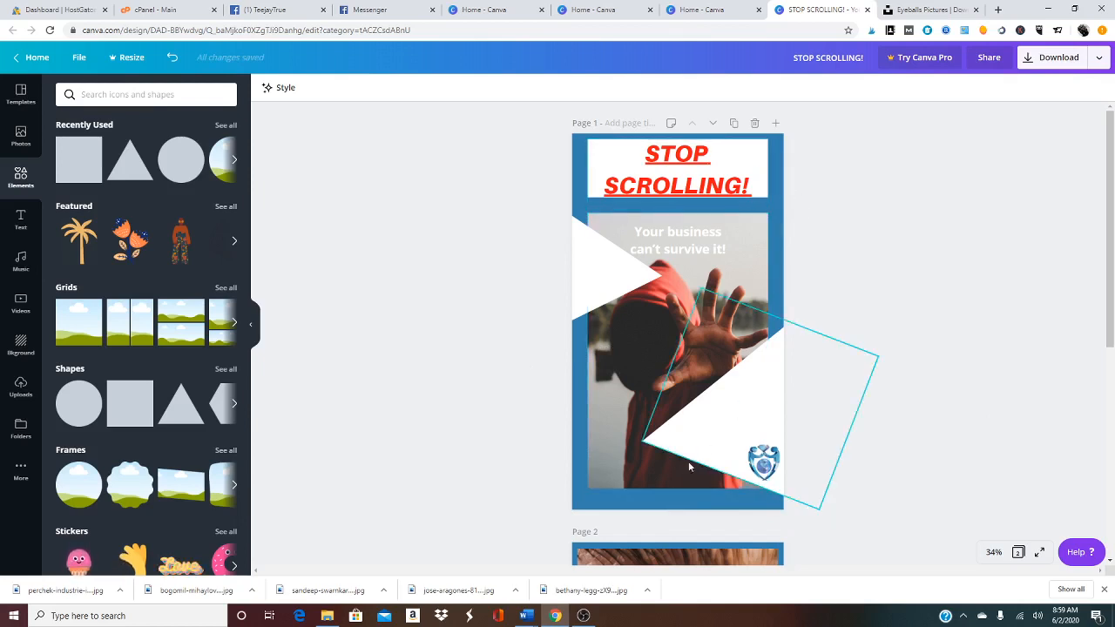
Add the heading "You need to increase your visibility." to page 2 and place it at the top of the eye photo.
{"action": "scroll", "coordinate": [503, 487], "scroll_direction": "down", "scroll_amount": 5}
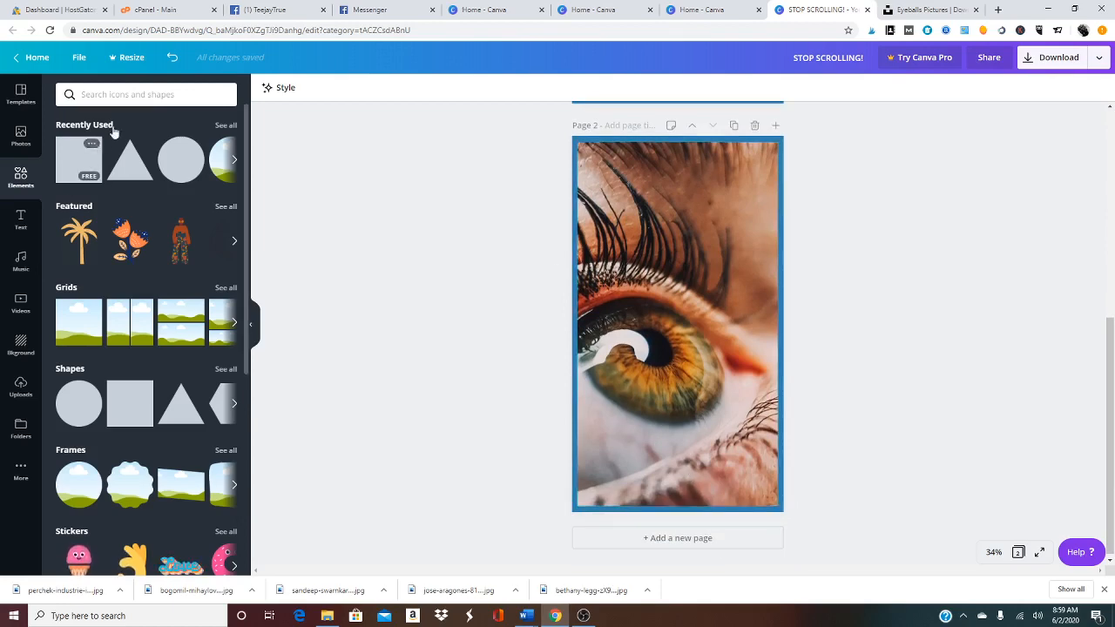
{"action": "left_click", "coordinate": [21, 219]}
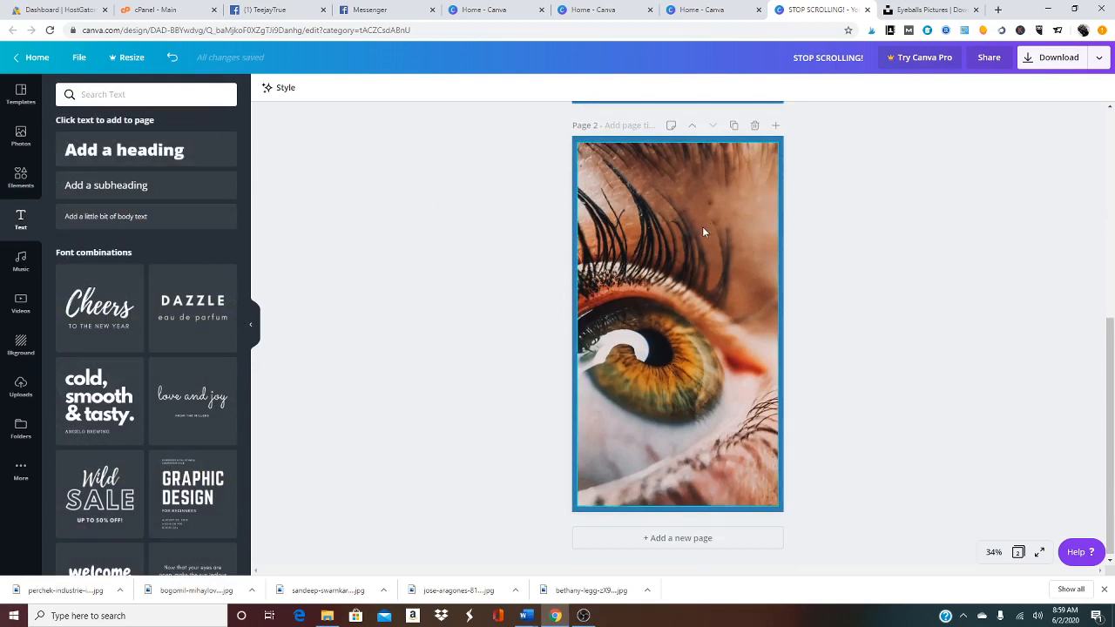
{"action": "left_click", "coordinate": [140, 150]}
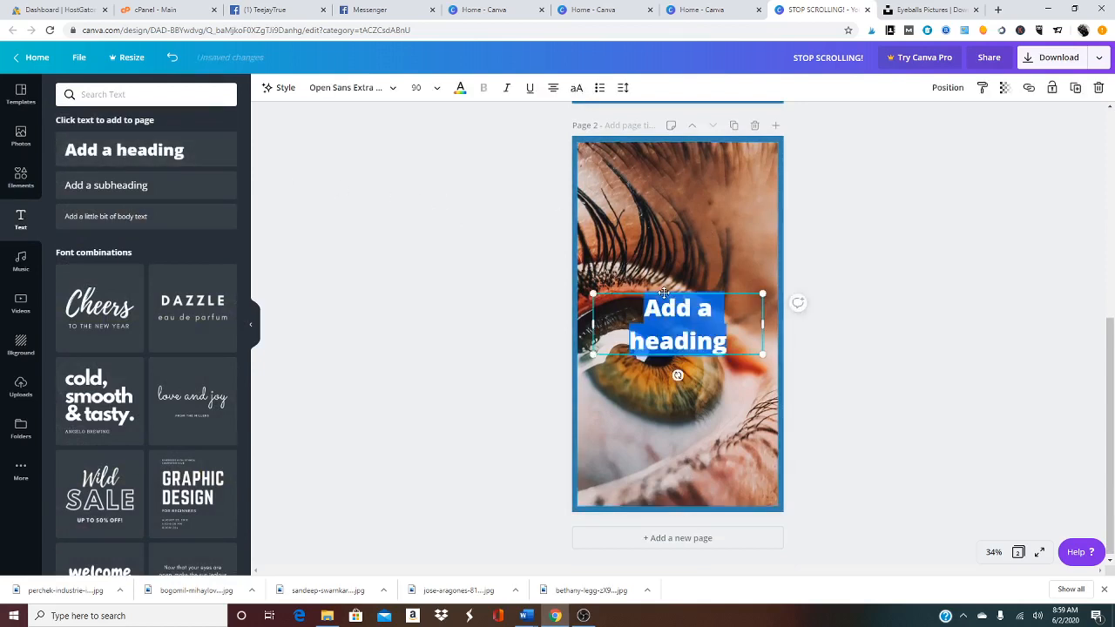
{"action": "type", "text": "You need to increase your visibility."}
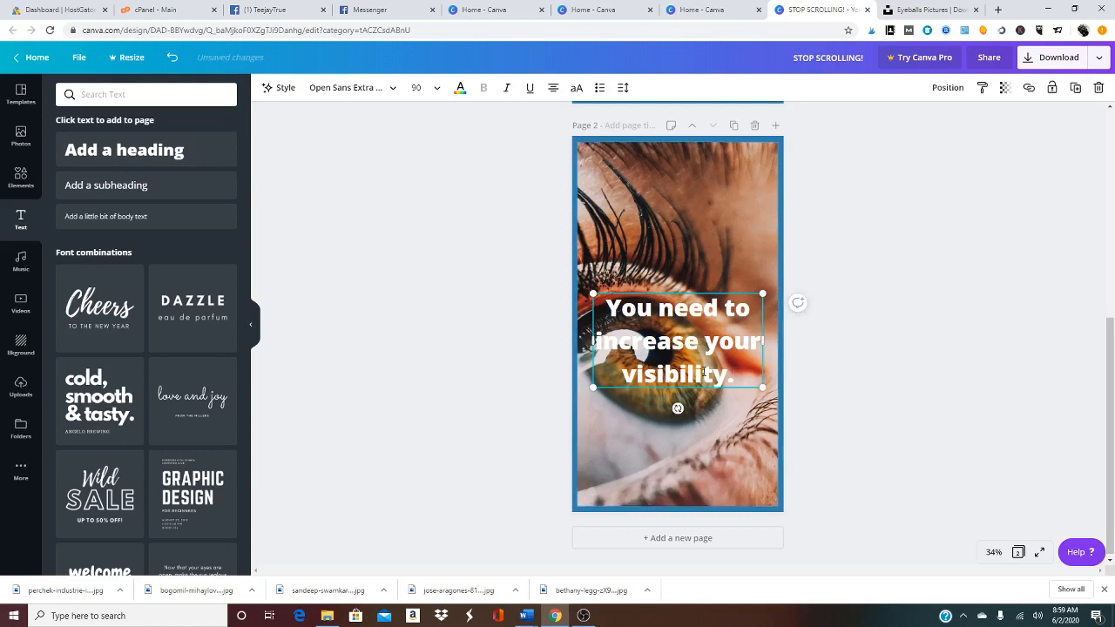
{"action": "left_click_drag", "start_coordinate": [678, 408], "coordinate": [678, 146]}
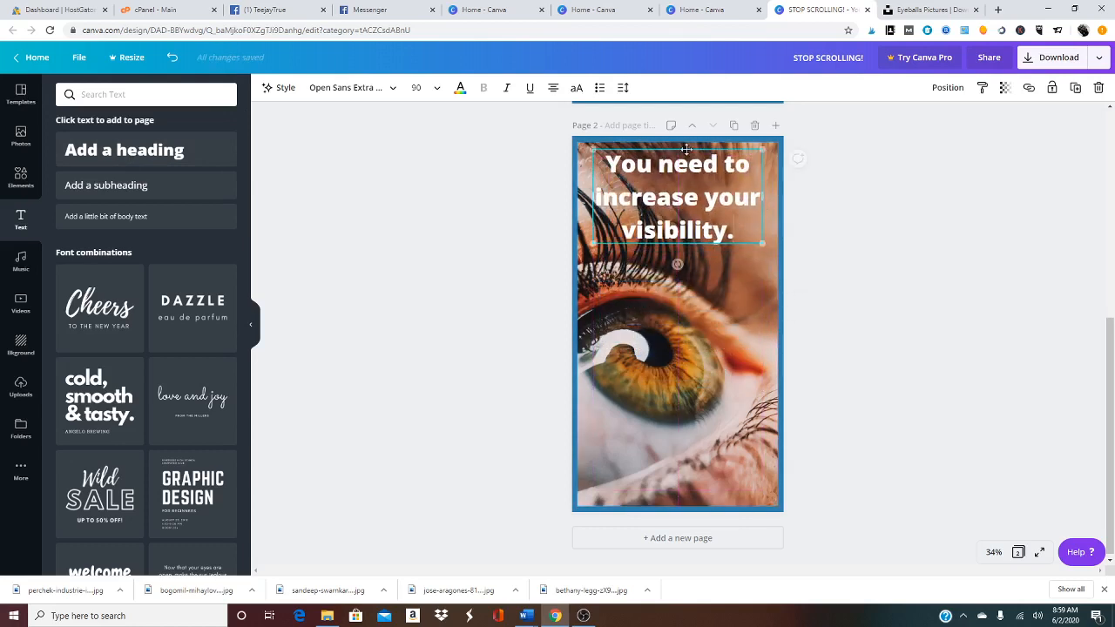
{"action": "left_click", "coordinate": [465, 312]}
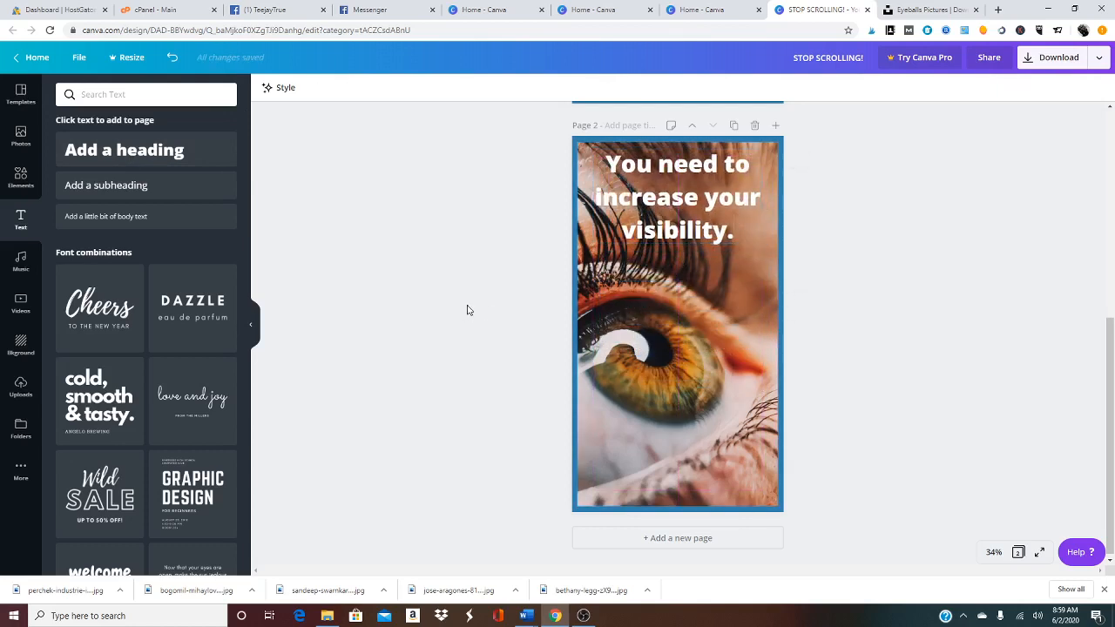
Underline the whole heading text on page 2.
{"action": "left_click", "coordinate": [660, 228]}
{"action": "left_click", "coordinate": [659, 227]}
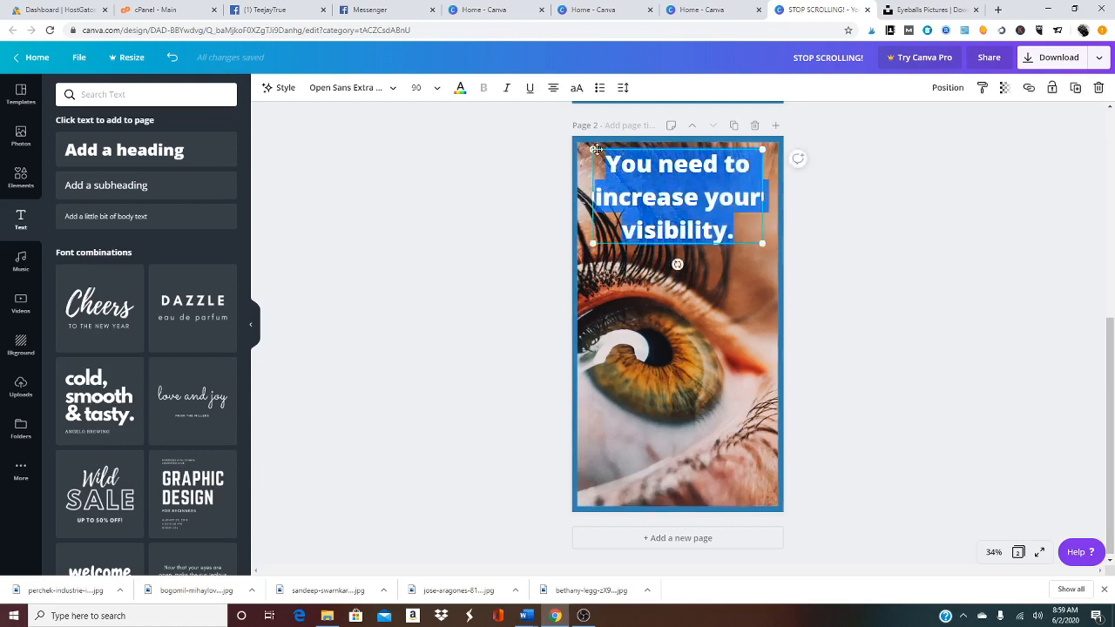
{"action": "left_click", "coordinate": [529, 88]}
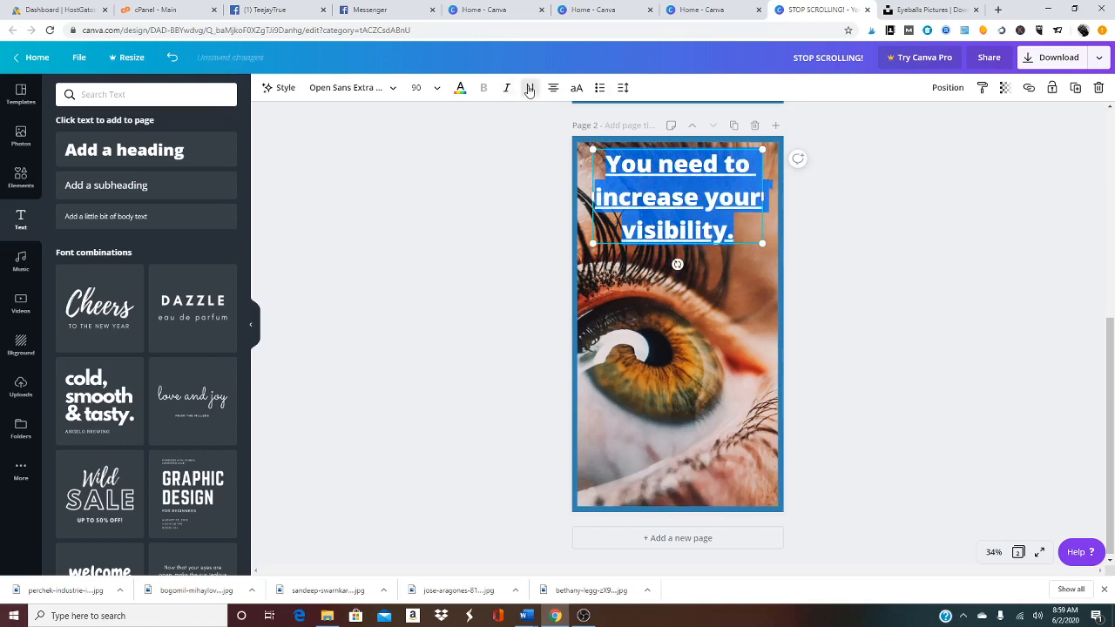
{"action": "left_click", "coordinate": [462, 228]}
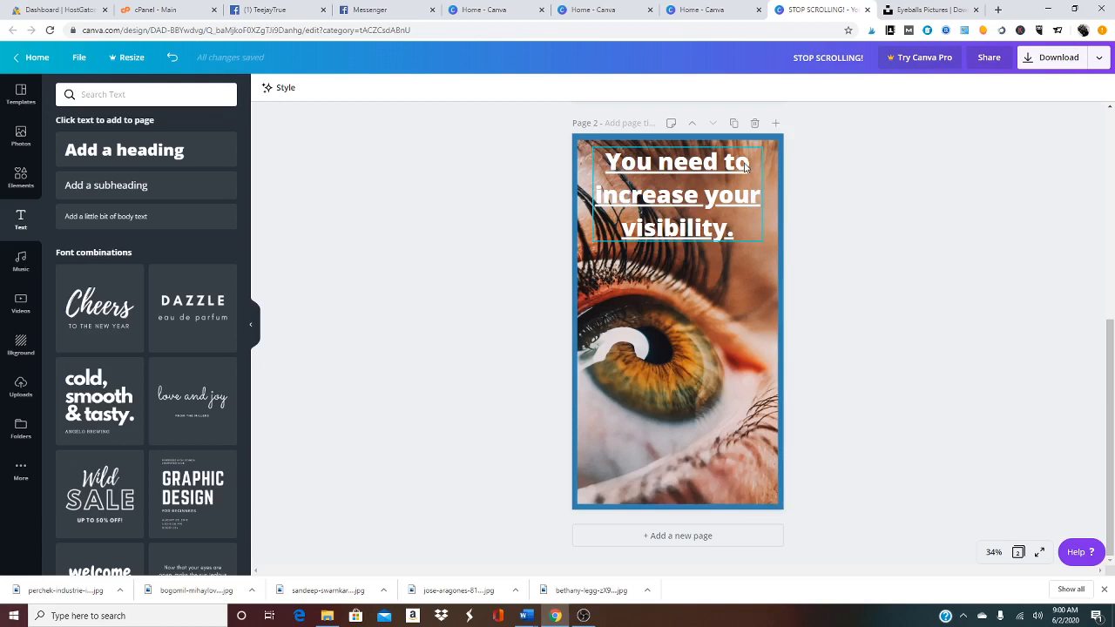
Change the page 2 heading's text color to the blue from the document colors.
{"action": "left_click", "coordinate": [624, 195]}
{"action": "left_click", "coordinate": [624, 195]}
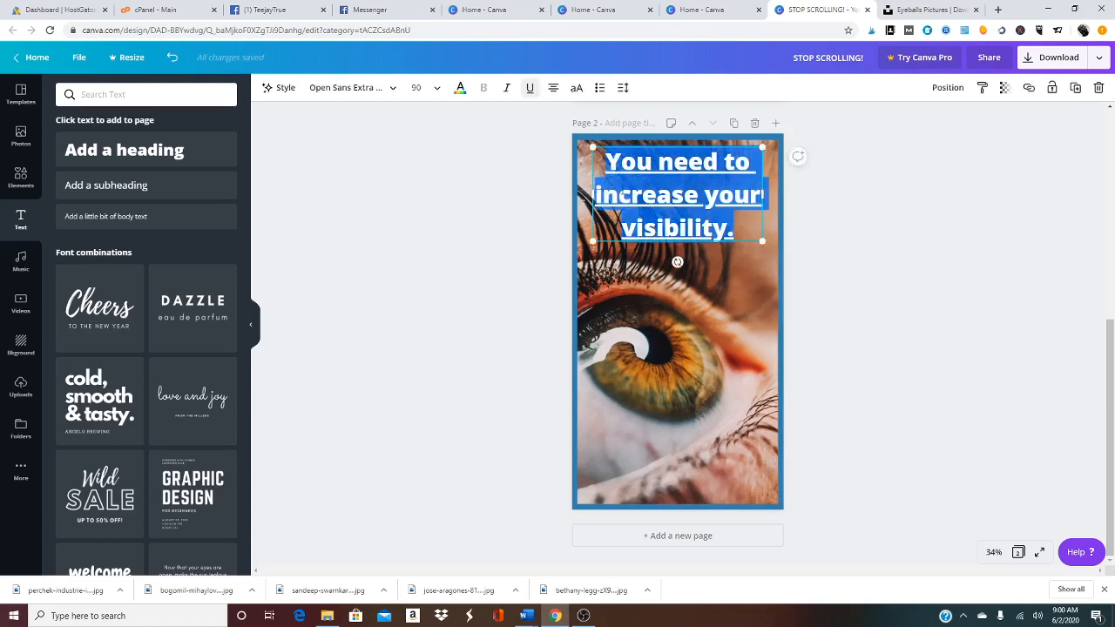
{"action": "left_click", "coordinate": [460, 87]}
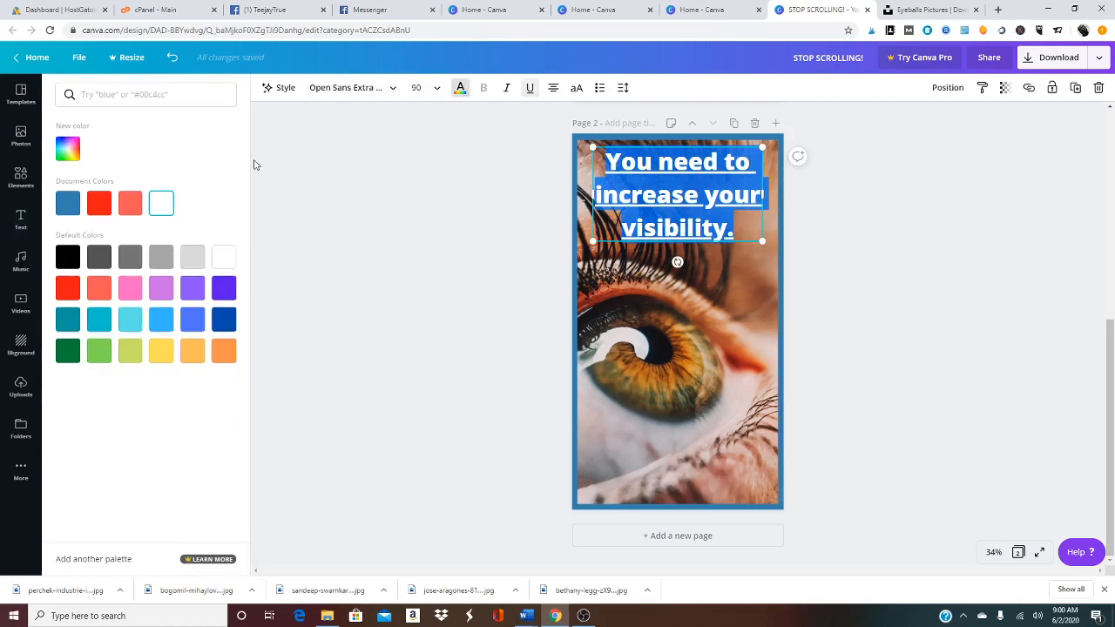
{"action": "left_click", "coordinate": [65, 201]}
{"action": "left_click", "coordinate": [331, 240]}
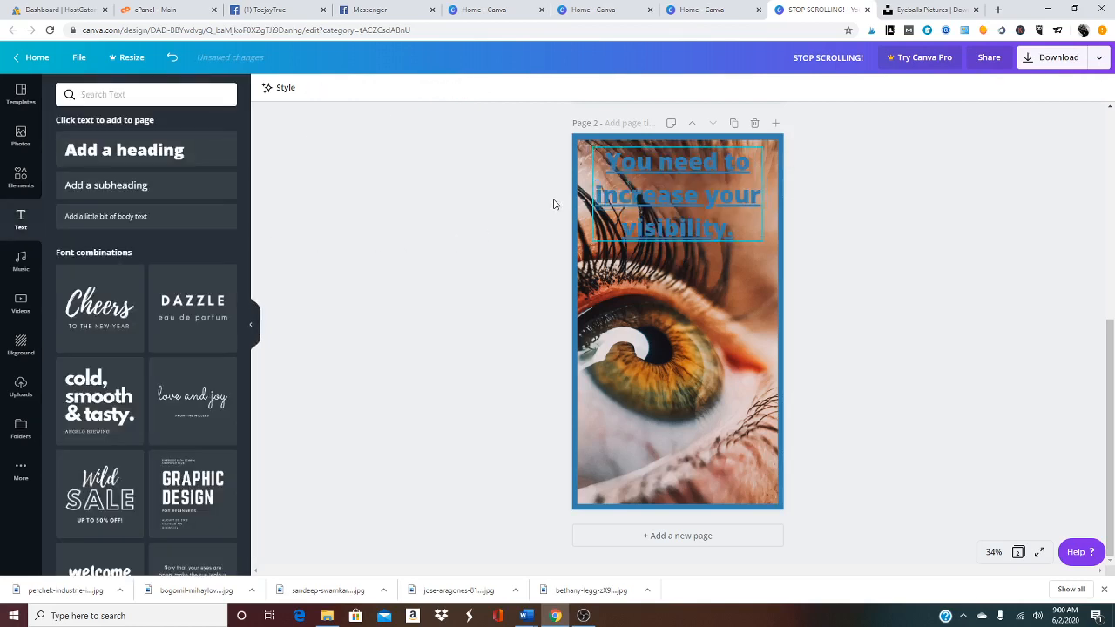
Add a square shape to page 2, stretch it into a rectangle covering the heading area, and fill it white.
{"action": "left_click", "coordinate": [24, 179]}
{"action": "left_click", "coordinate": [78, 160]}
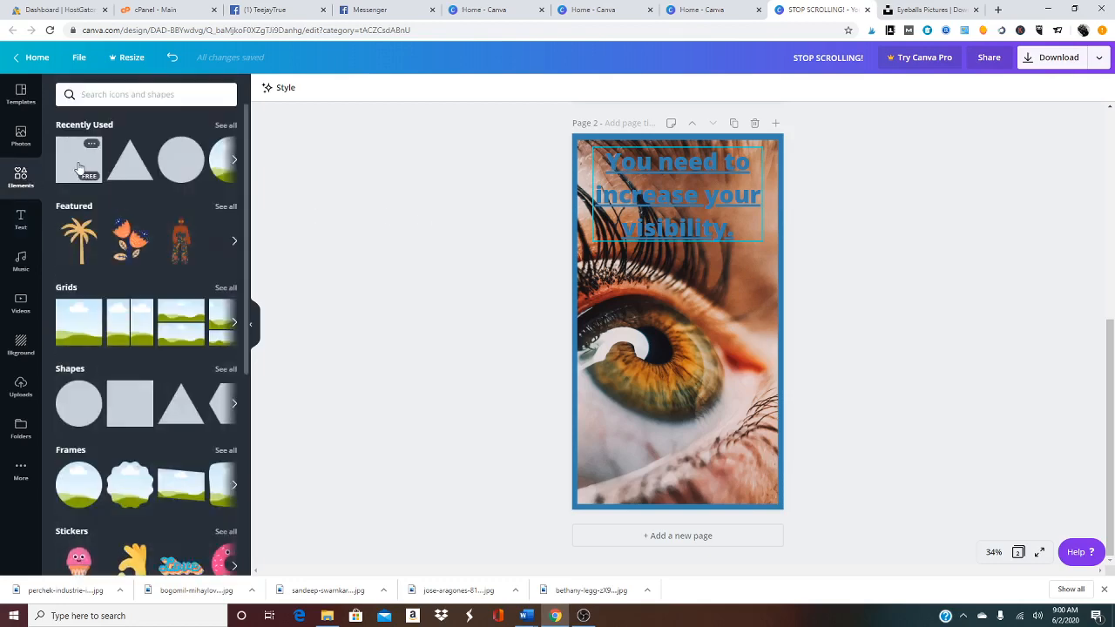
{"action": "left_click_drag", "start_coordinate": [699, 304], "coordinate": [763, 217]}
{"action": "mouse_move", "coordinate": [677, 250]}
{"action": "left_mouse_down"}
{"action": "mouse_move", "coordinate": [677, 220]}
{"action": "mouse_move", "coordinate": [678, 245]}
{"action": "left_mouse_up"}
{"action": "left_click", "coordinate": [316, 88]}
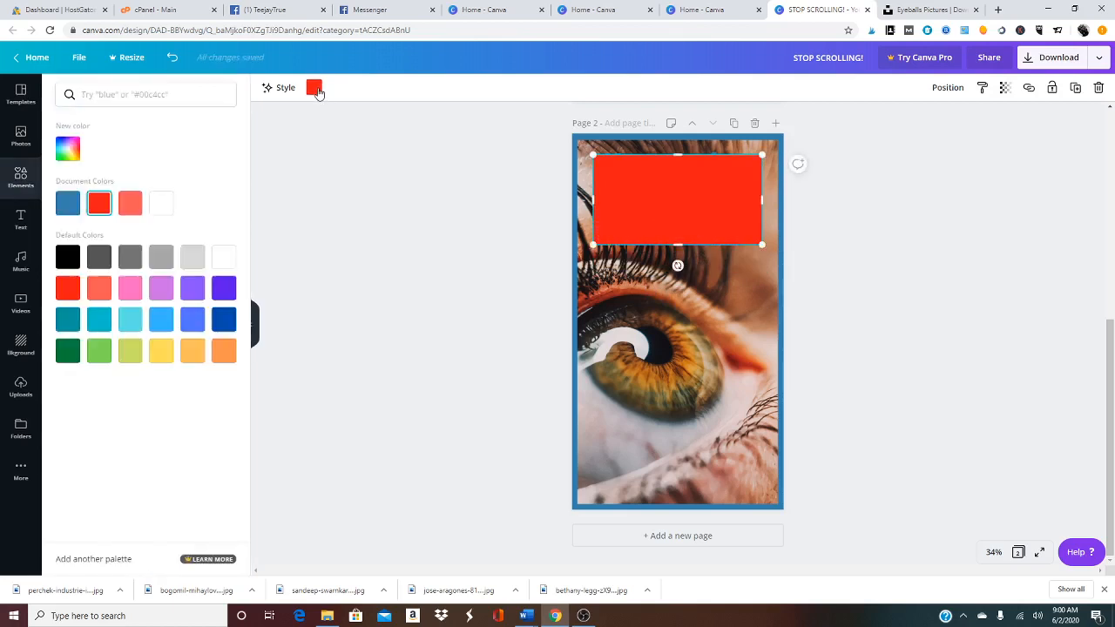
{"action": "left_click", "coordinate": [166, 212]}
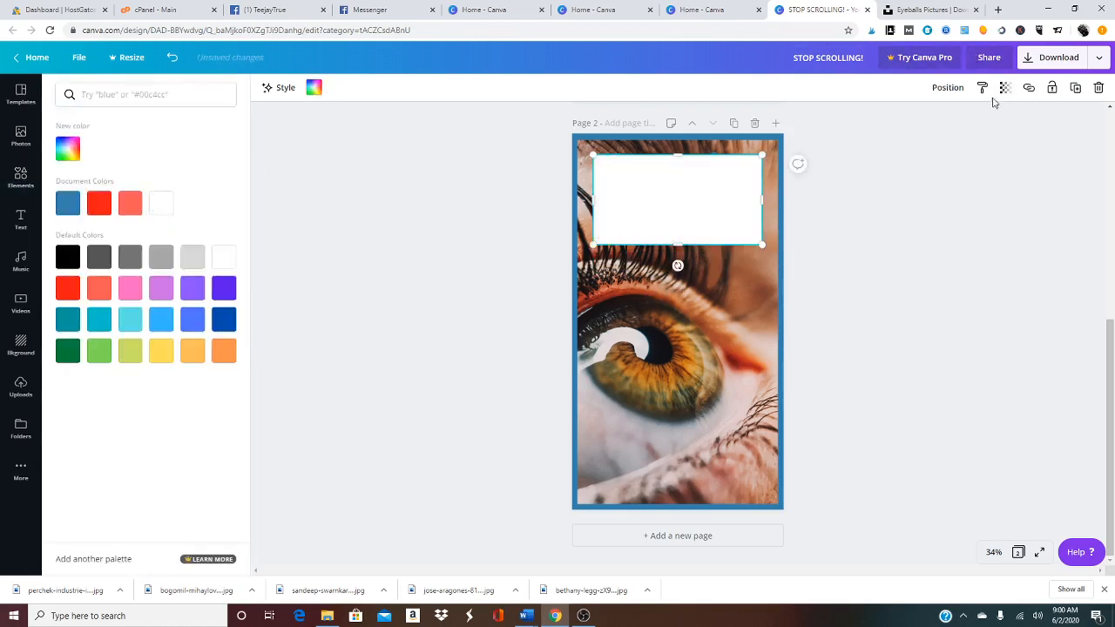
Send the white rectangle backward behind the heading and move the heading slightly down to fit inside it.
{"action": "left_click", "coordinate": [959, 91]}
{"action": "left_click", "coordinate": [901, 124]}
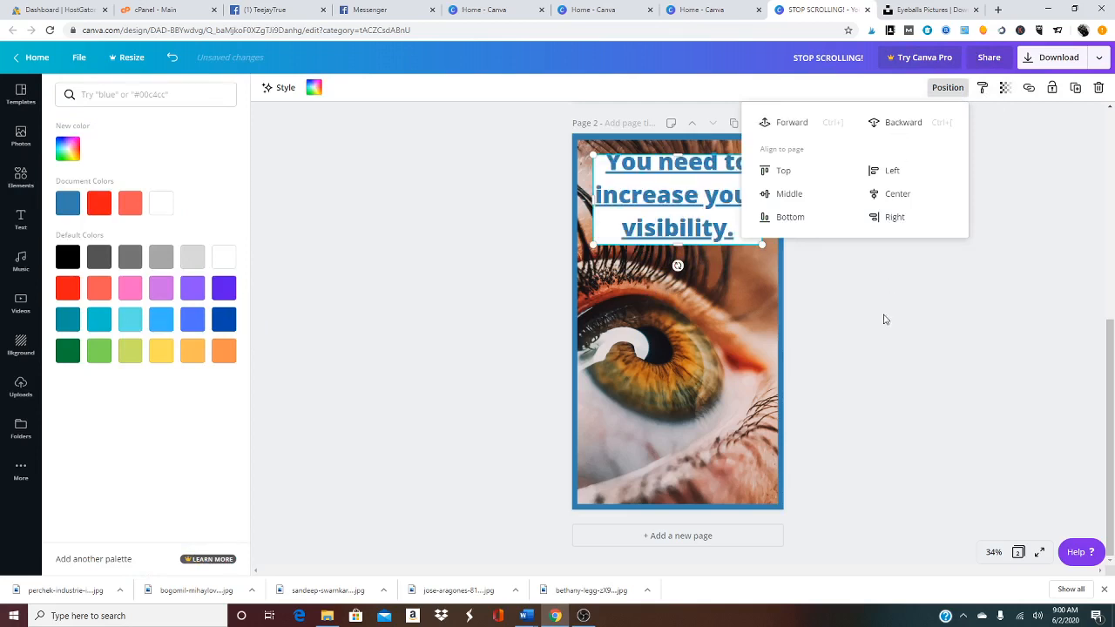
{"action": "left_click", "coordinate": [871, 346]}
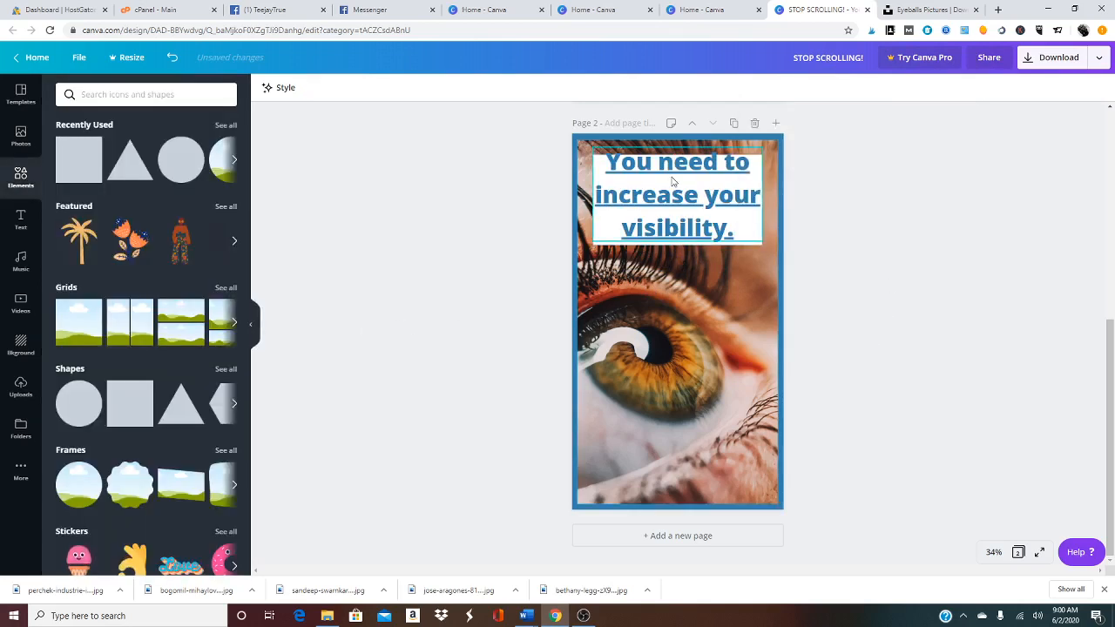
{"action": "left_click_drag", "start_coordinate": [675, 179], "coordinate": [675, 187]}
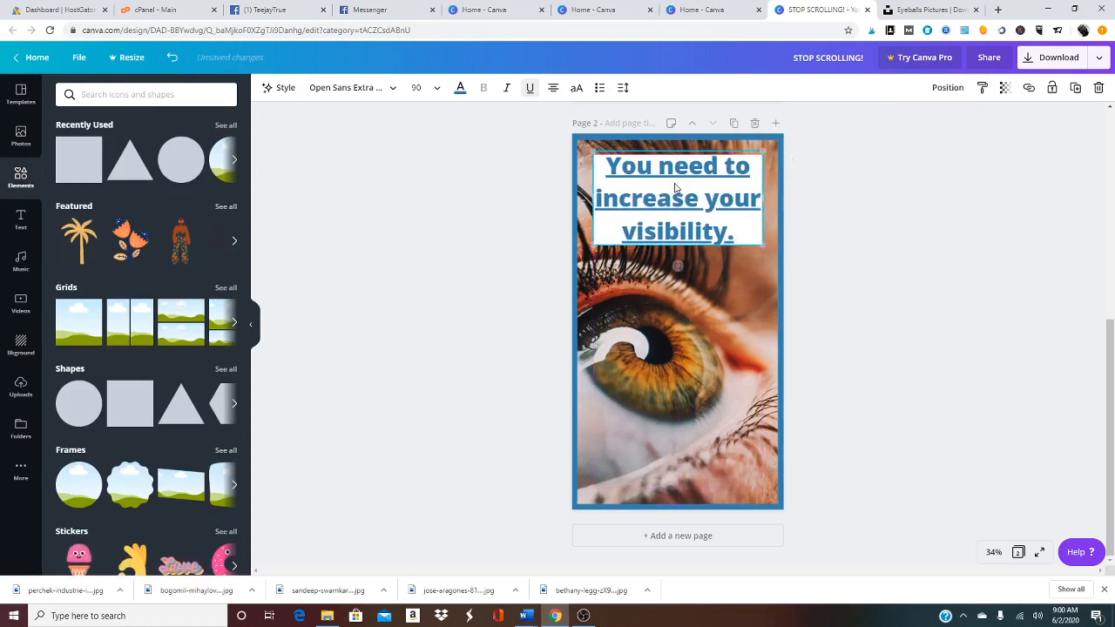
{"action": "left_click", "coordinate": [417, 296]}
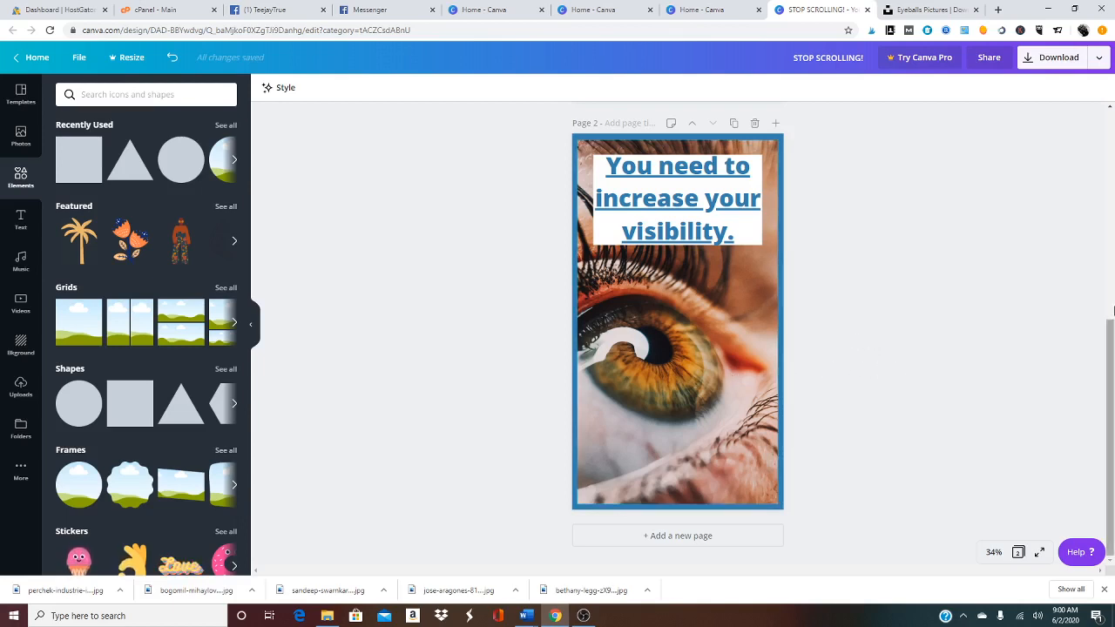
Change the "Your business can't survive it!" text on page 1 to the blue from the document colors.
{"action": "left_click_drag", "start_coordinate": [1112, 353], "coordinate": [1088, 138]}
{"action": "scroll", "coordinate": [1088, 139], "scroll_direction": "down", "scroll_amount": 5}
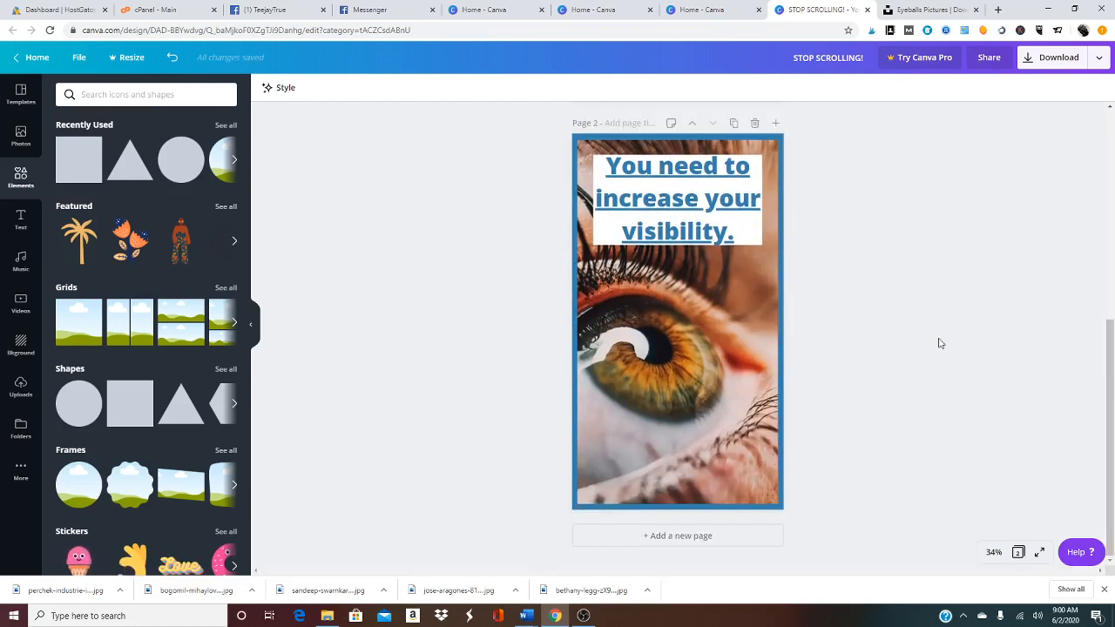
{"action": "scroll", "coordinate": [932, 341], "scroll_direction": "up", "scroll_amount": 2}
{"action": "scroll", "coordinate": [926, 338], "scroll_direction": "up", "scroll_amount": 3}
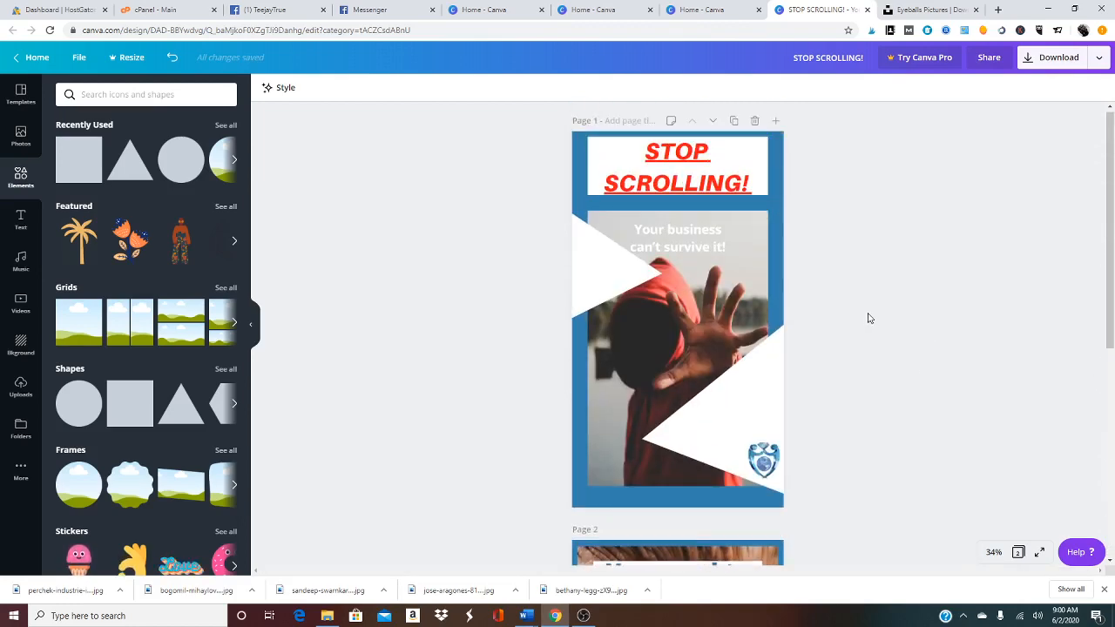
{"action": "scroll", "coordinate": [867, 318], "scroll_direction": "down", "scroll_amount": 3}
{"action": "scroll", "coordinate": [868, 318], "scroll_direction": "up", "scroll_amount": 3}
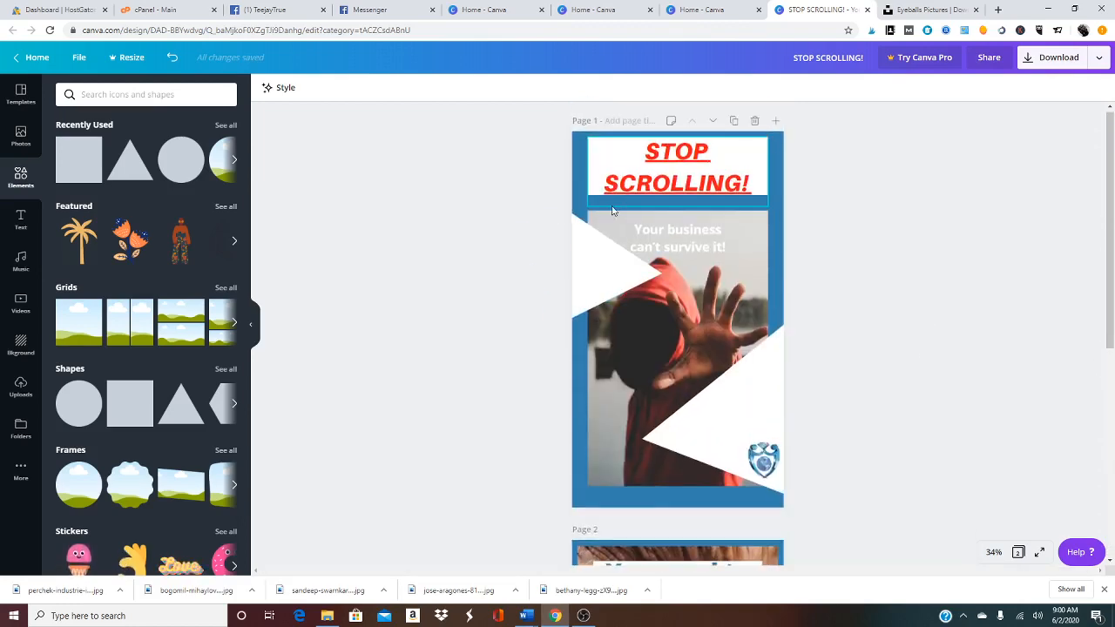
{"action": "left_click", "coordinate": [694, 248]}
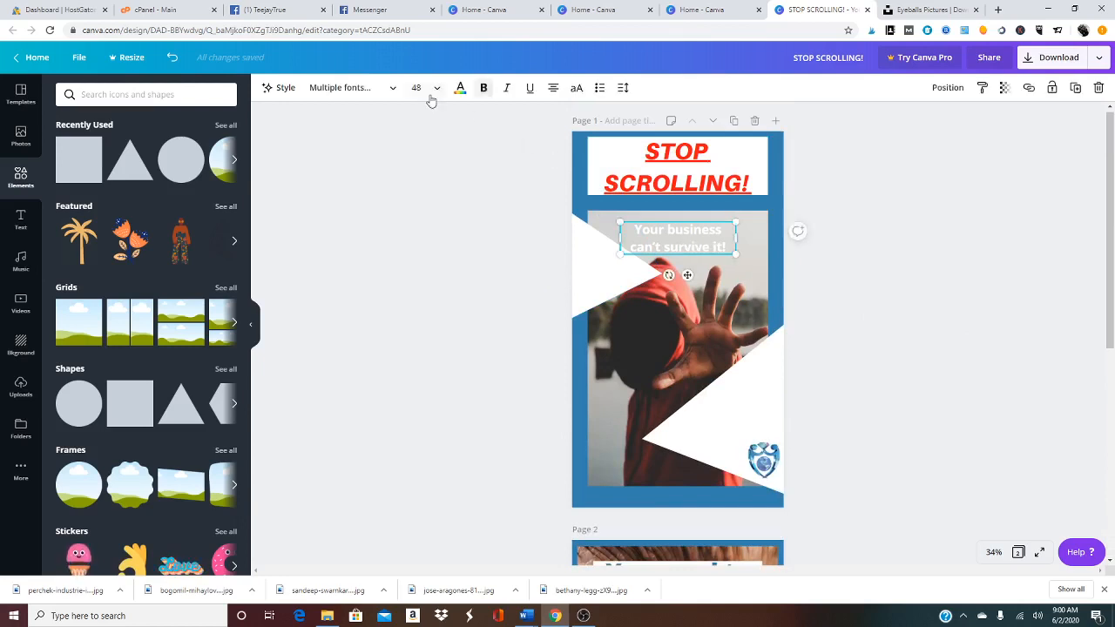
{"action": "left_click", "coordinate": [460, 88]}
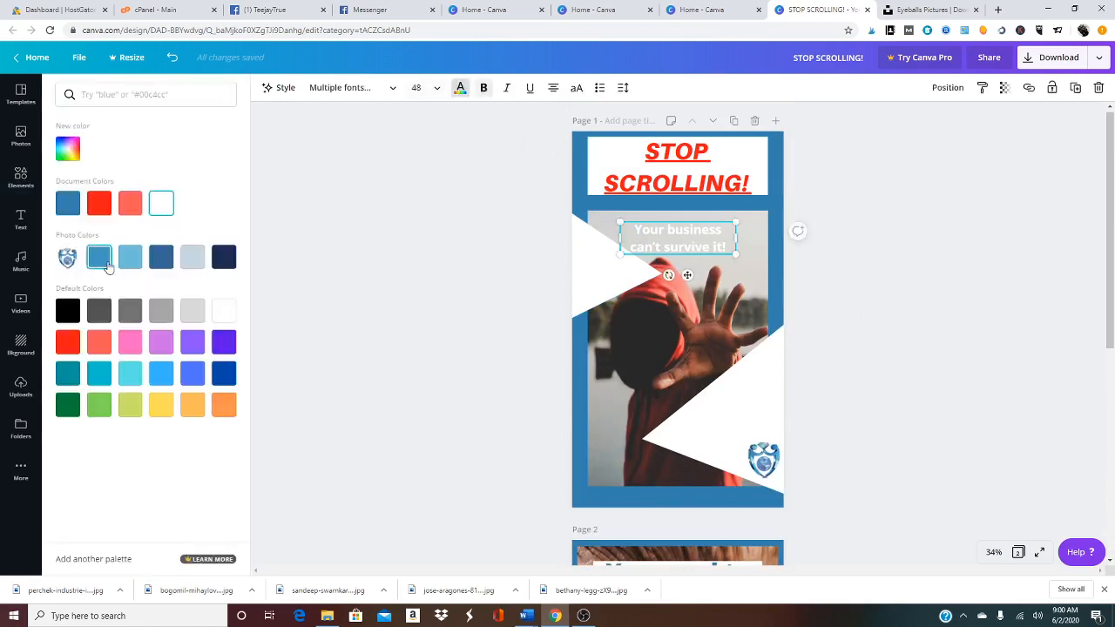
{"action": "left_click", "coordinate": [67, 203]}
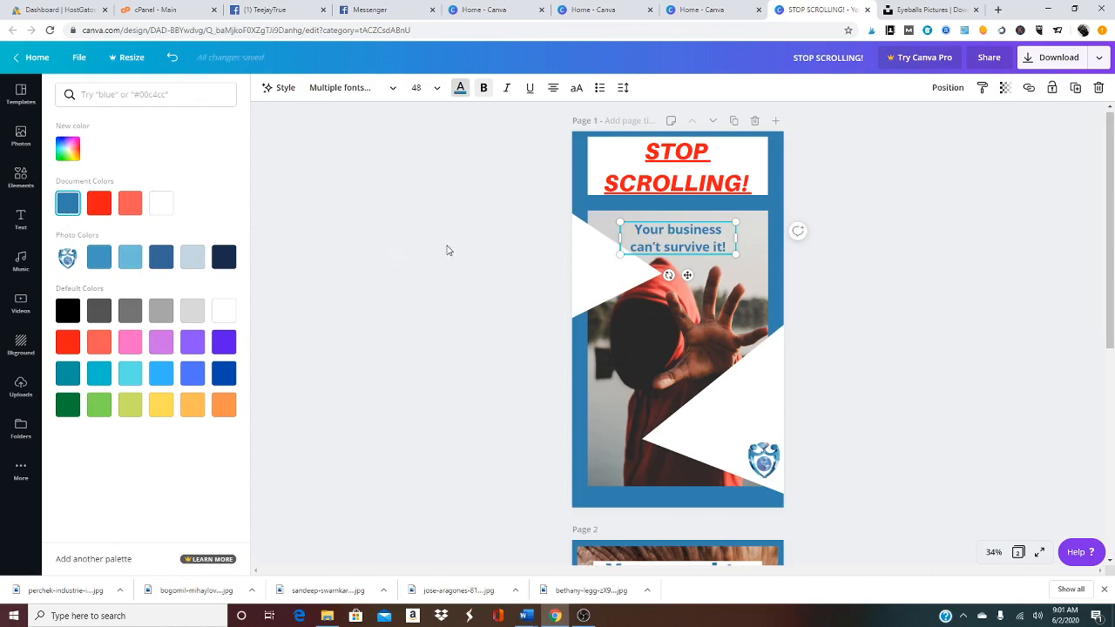
{"action": "key", "text": "Escape"}
{"action": "scroll", "coordinate": [1013, 317], "scroll_direction": "down", "scroll_amount": 2}
{"action": "scroll", "coordinate": [1013, 318], "scroll_direction": "up", "scroll_amount": 2}
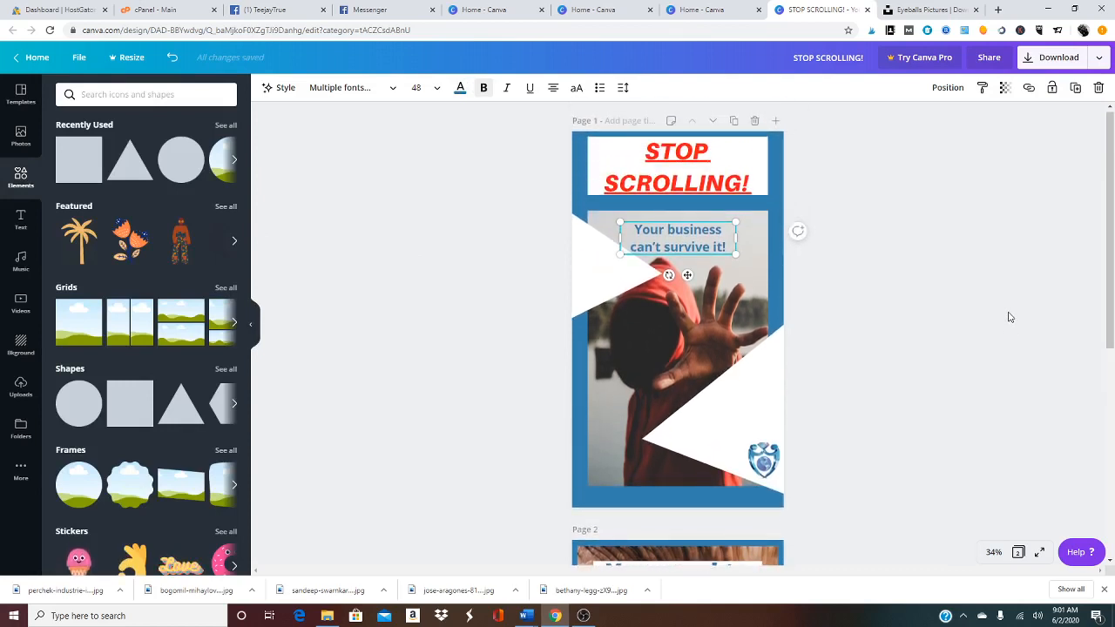
{"action": "scroll", "coordinate": [1009, 317], "scroll_direction": "down", "scroll_amount": 3}
{"action": "scroll", "coordinate": [995, 304], "scroll_direction": "up", "scroll_amount": 3}
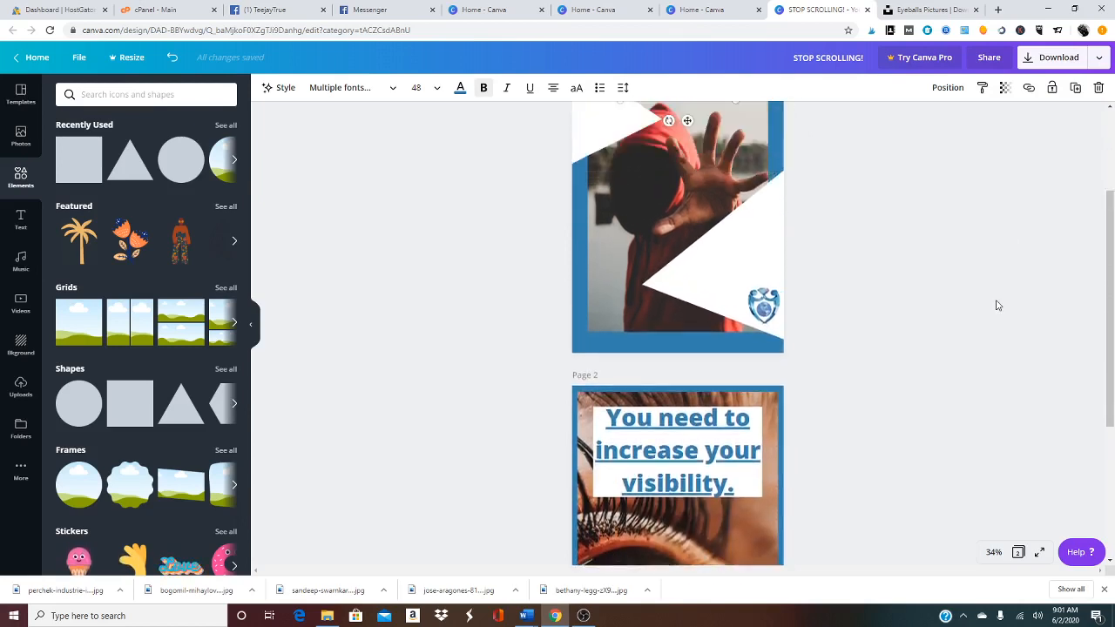
Try the document blue on the word "SCROLLING!" in the page 1 headline, and undo that color change.
{"action": "left_click", "coordinate": [649, 188]}
{"action": "double_click", "coordinate": [608, 184]}
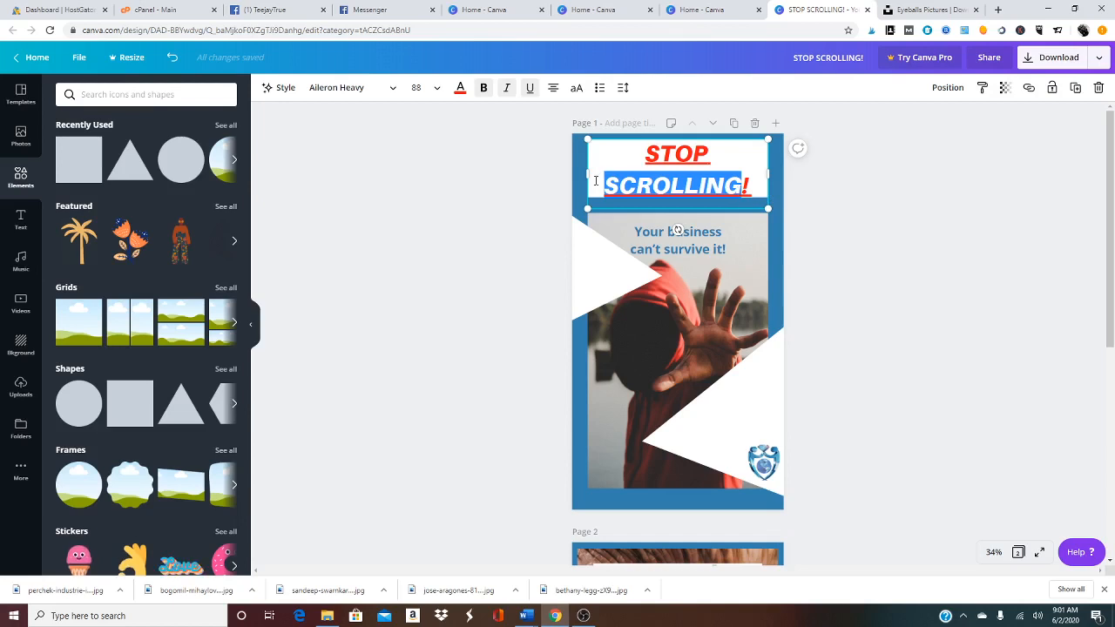
{"action": "left_click", "coordinate": [599, 185]}
{"action": "left_click_drag", "start_coordinate": [601, 184], "coordinate": [756, 187]}
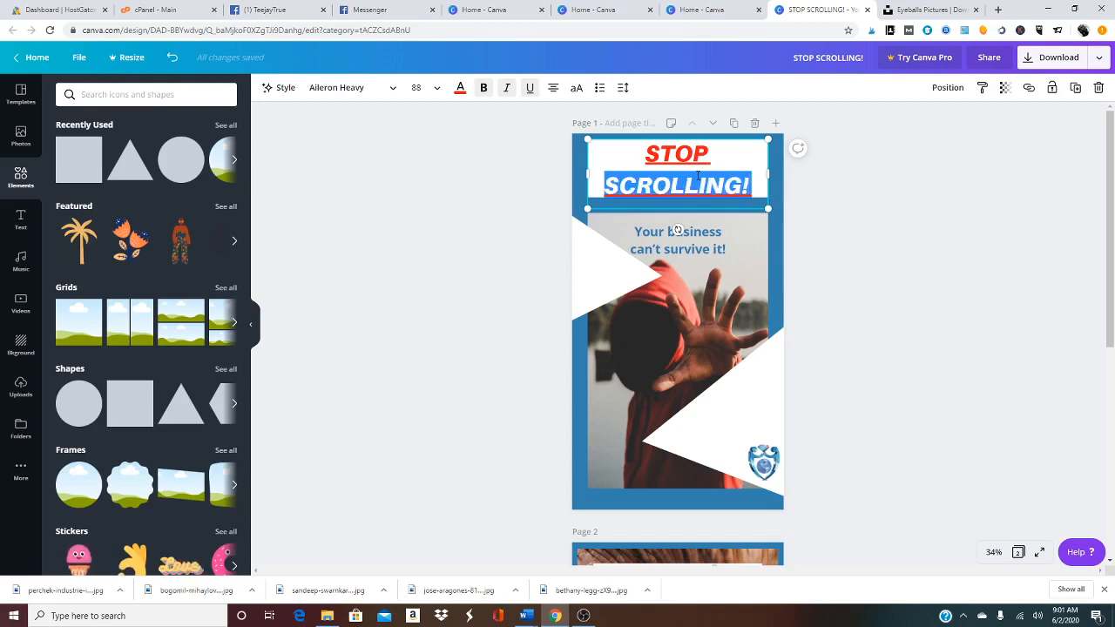
{"action": "left_click", "coordinate": [460, 91]}
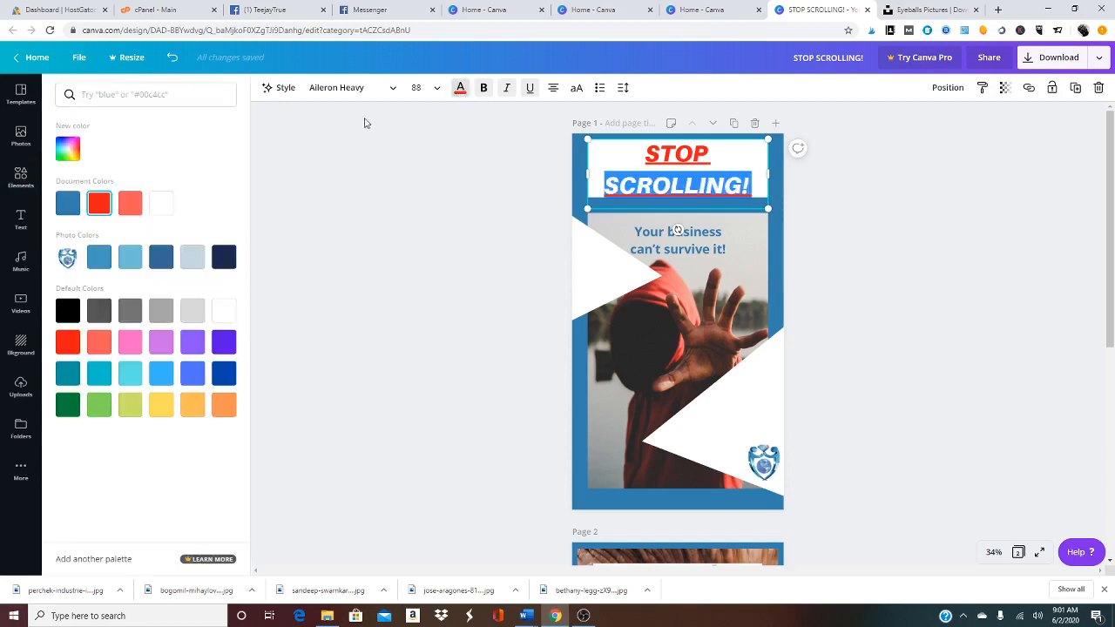
{"action": "left_click", "coordinate": [67, 201]}
{"action": "left_click", "coordinate": [451, 239]}
{"action": "left_click", "coordinate": [453, 239]}
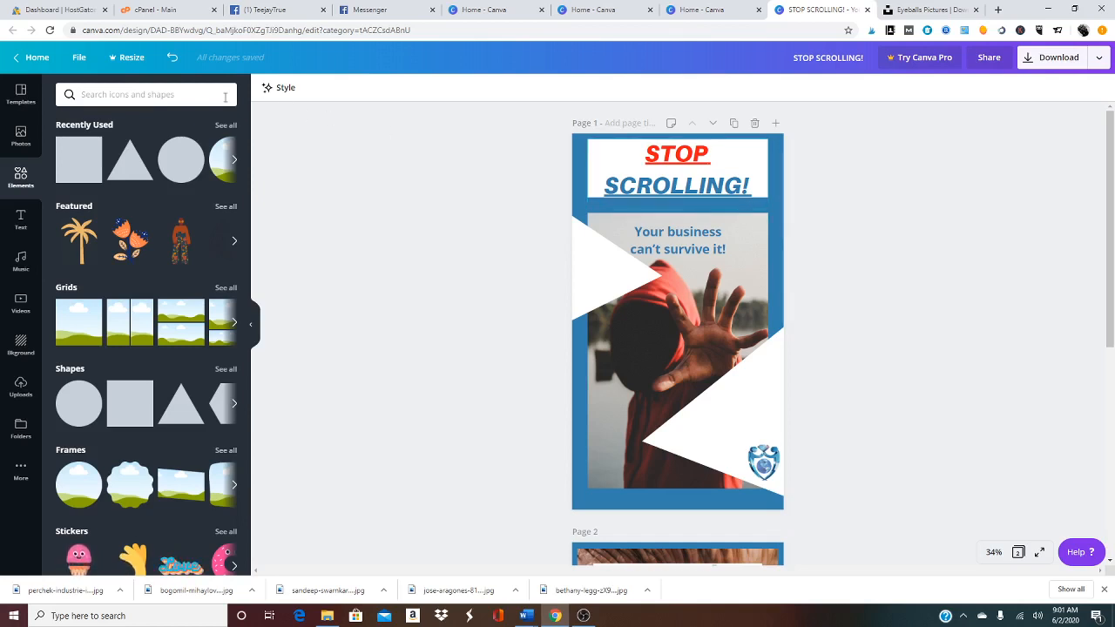
{"action": "left_click", "coordinate": [171, 57]}
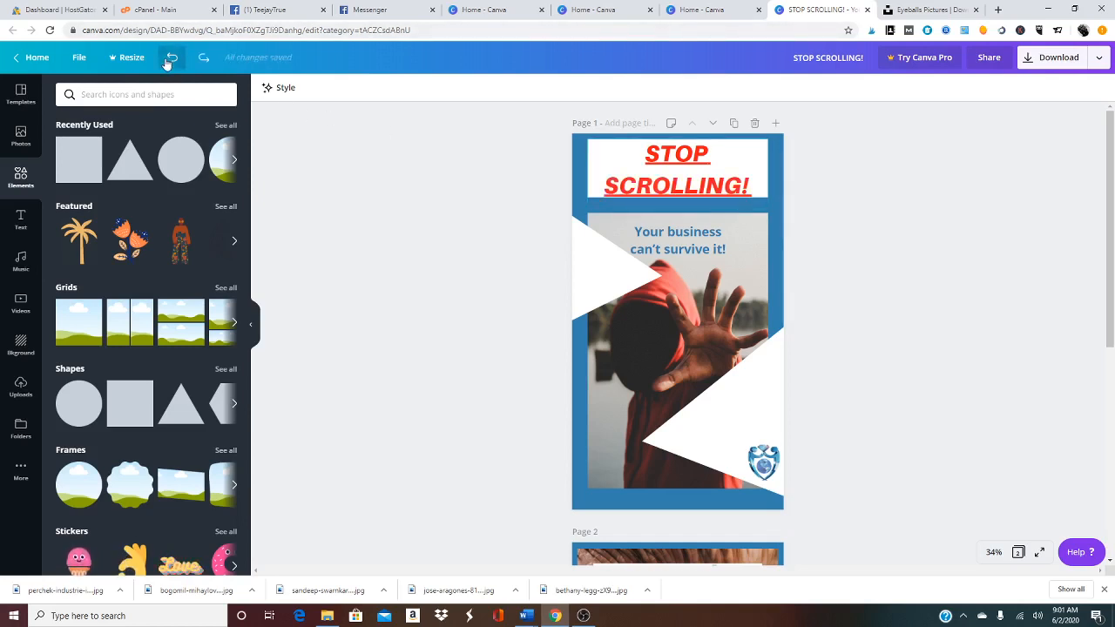
Add a new page after page 2 of the design.
{"action": "scroll", "coordinate": [388, 211], "scroll_direction": "down", "scroll_amount": 2}
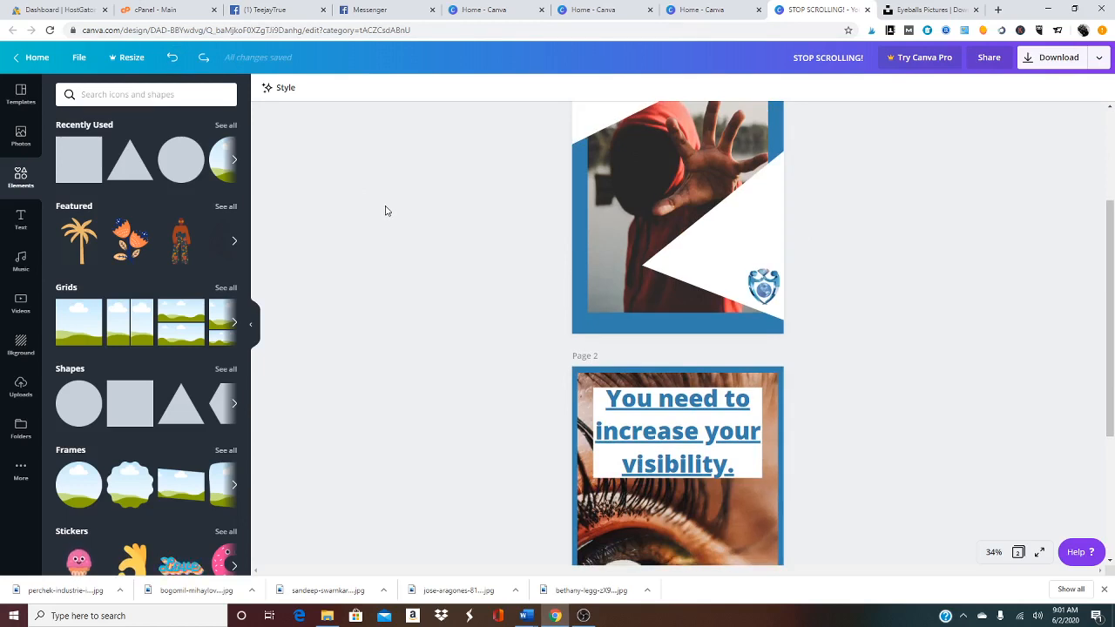
{"action": "scroll", "coordinate": [388, 211], "scroll_direction": "down", "scroll_amount": 3}
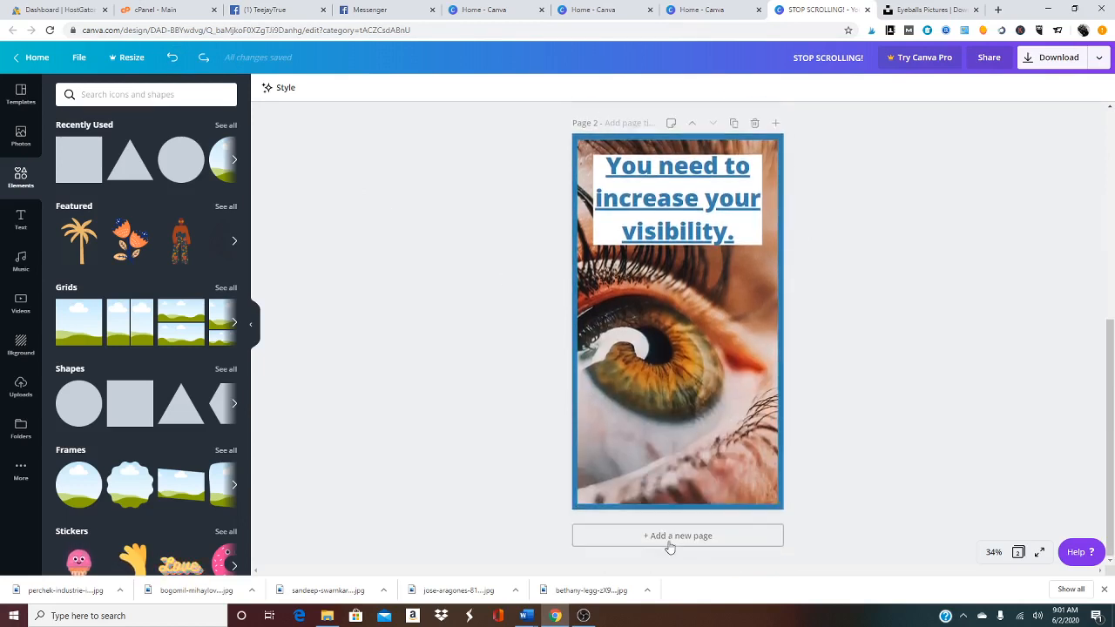
{"action": "left_click", "coordinate": [669, 541]}
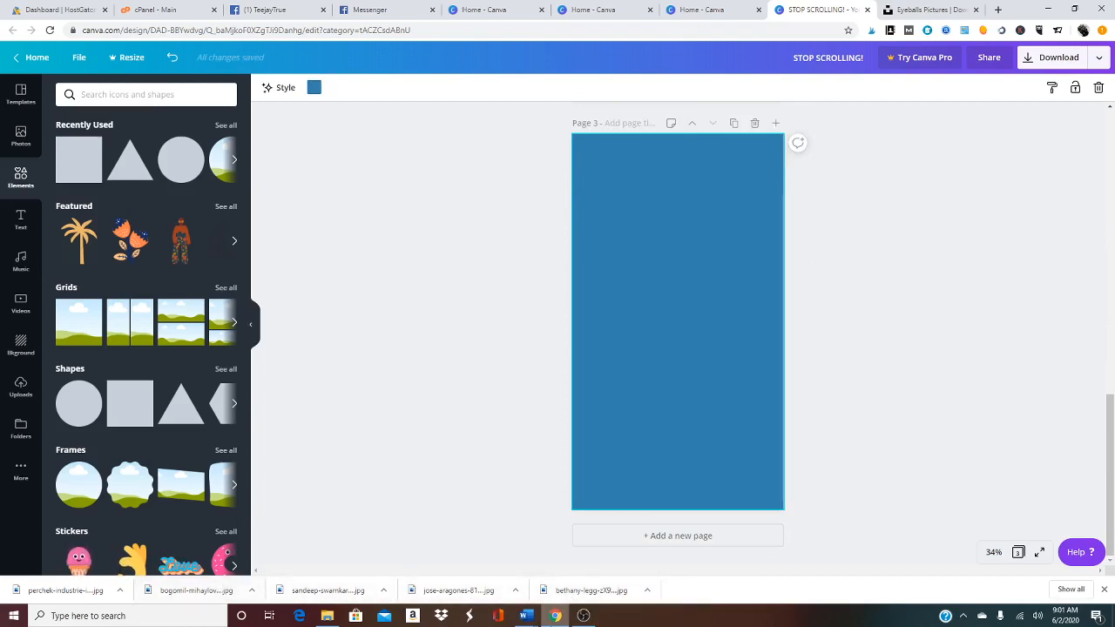
Switch to the AIDA Template document in Word and capitalize "Preferred Partner" in line 3 under Desire/Details.
{"action": "mouse_move", "coordinate": [523, 617]}
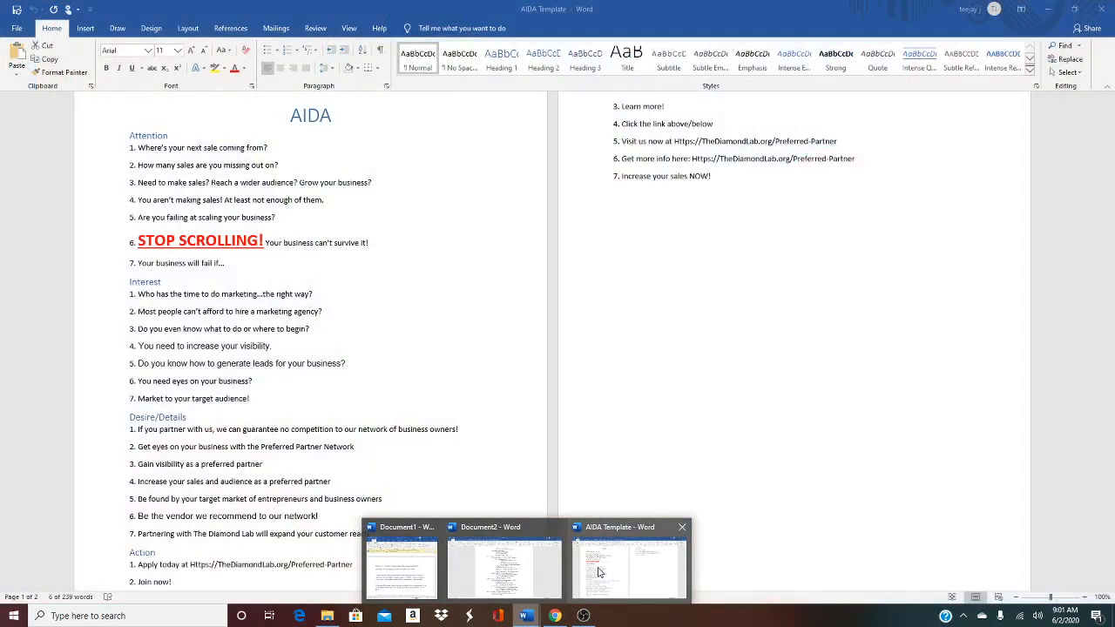
{"action": "left_click", "coordinate": [599, 572]}
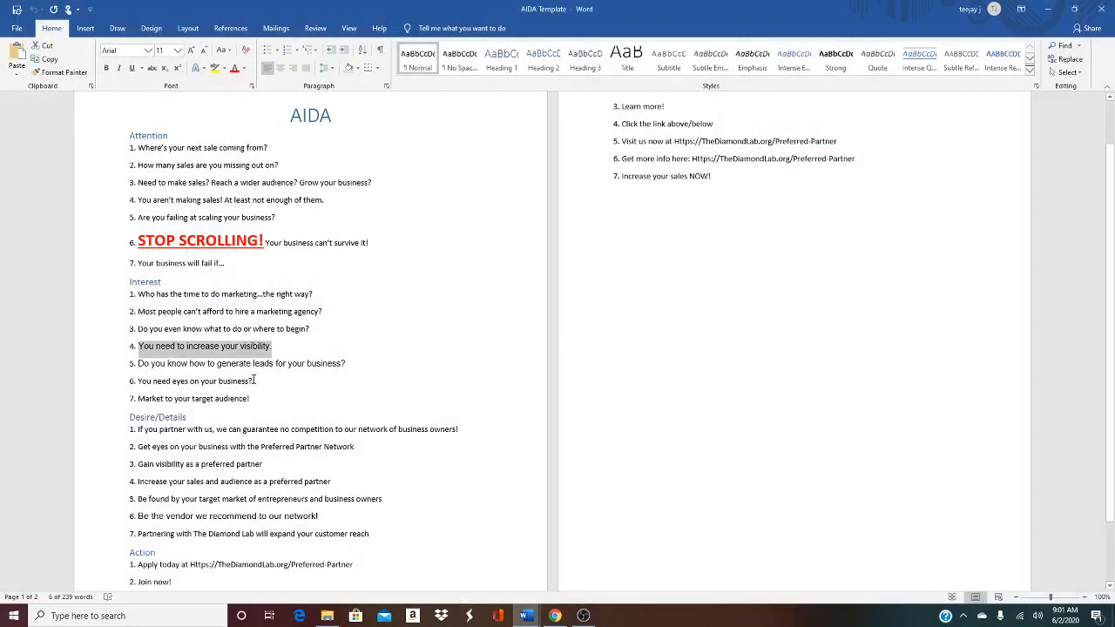
{"action": "scroll", "coordinate": [256, 381], "scroll_direction": "down", "scroll_amount": 1}
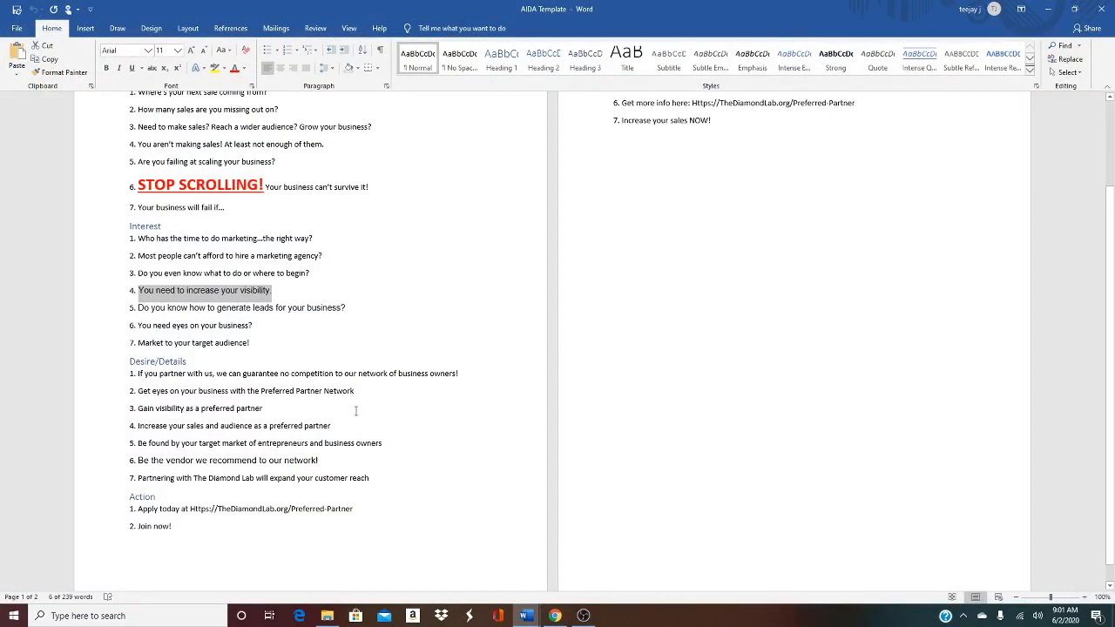
{"action": "scroll", "coordinate": [355, 410], "scroll_direction": "down", "scroll_amount": 1}
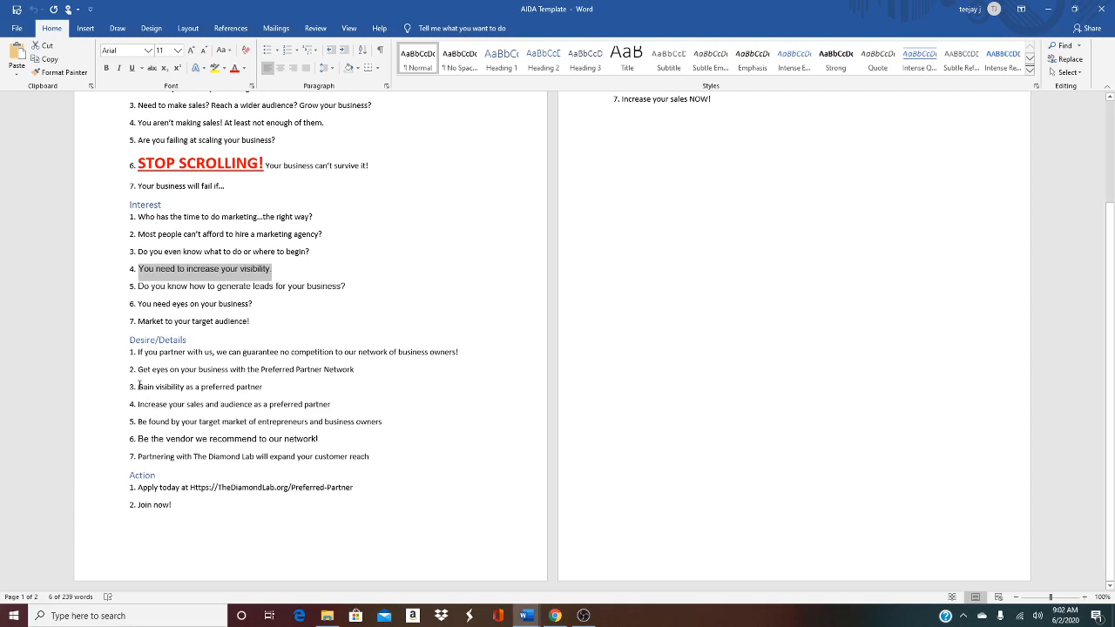
{"action": "left_click_drag", "start_coordinate": [139, 385], "coordinate": [205, 388]}
{"action": "left_click", "coordinate": [233, 387]}
{"action": "left_click", "coordinate": [205, 387]}
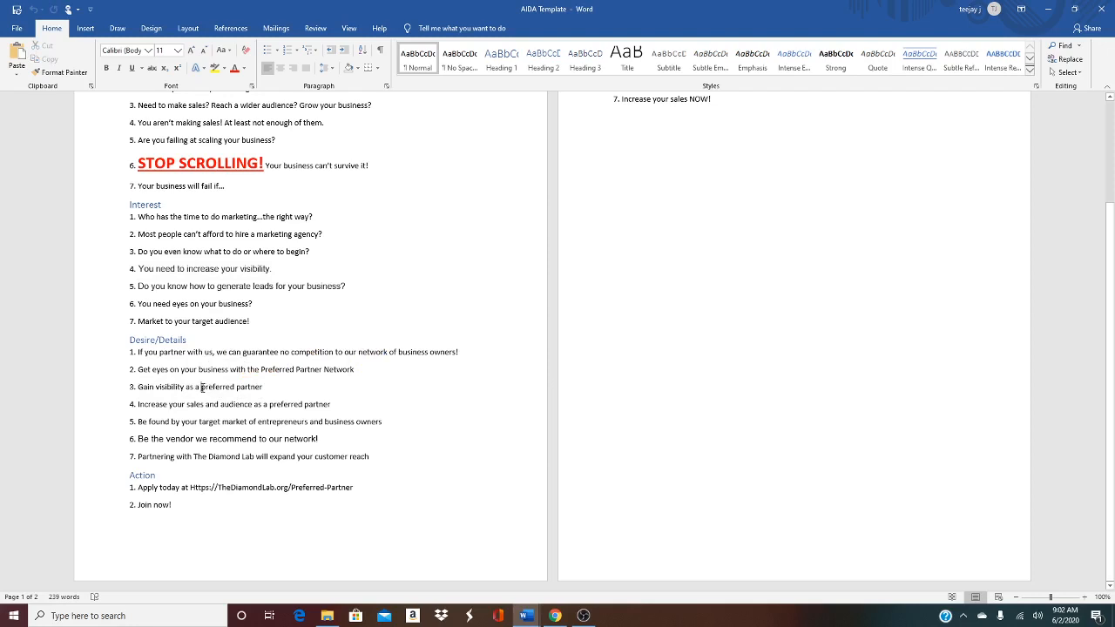
{"action": "left_click_drag", "start_coordinate": [201, 387], "coordinate": [208, 387]}
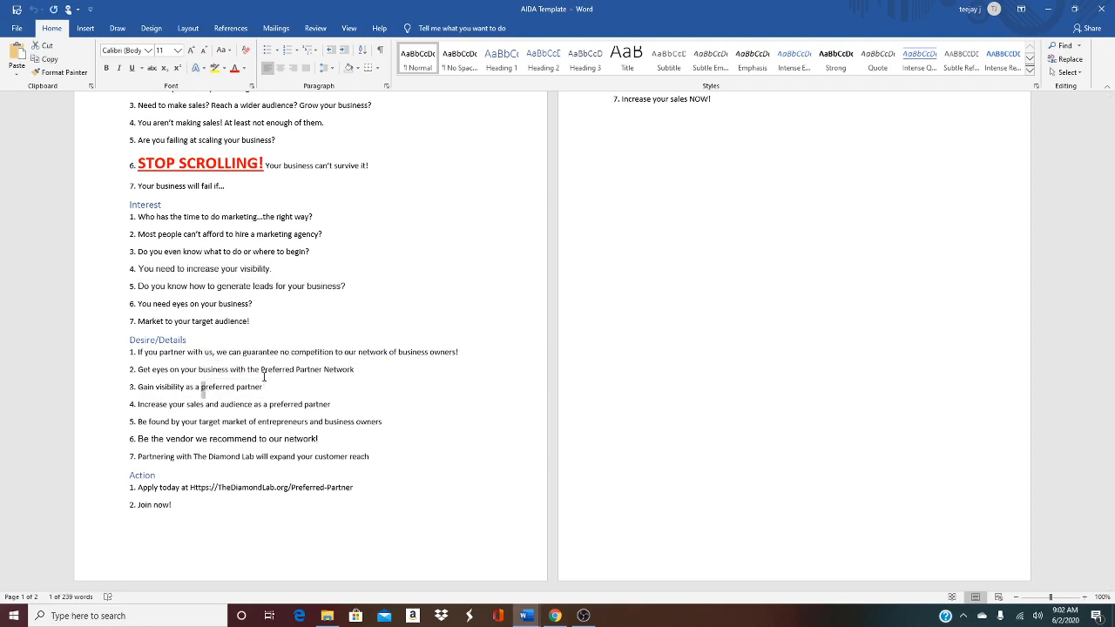
{"action": "type", "text": "P"}
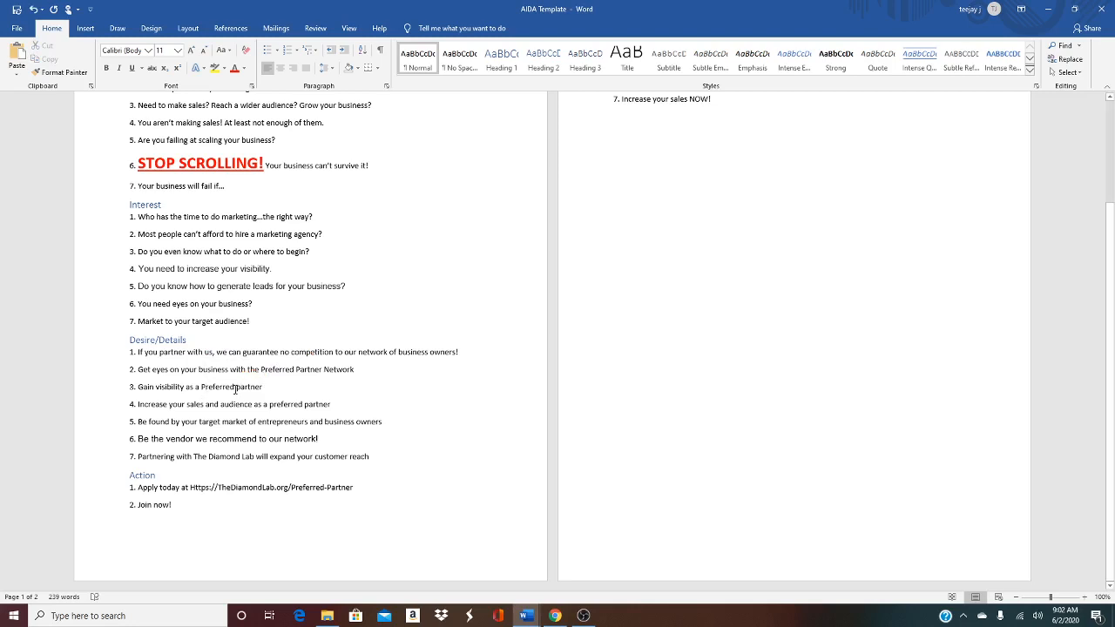
{"action": "left_click_drag", "start_coordinate": [236, 387], "coordinate": [241, 386]}
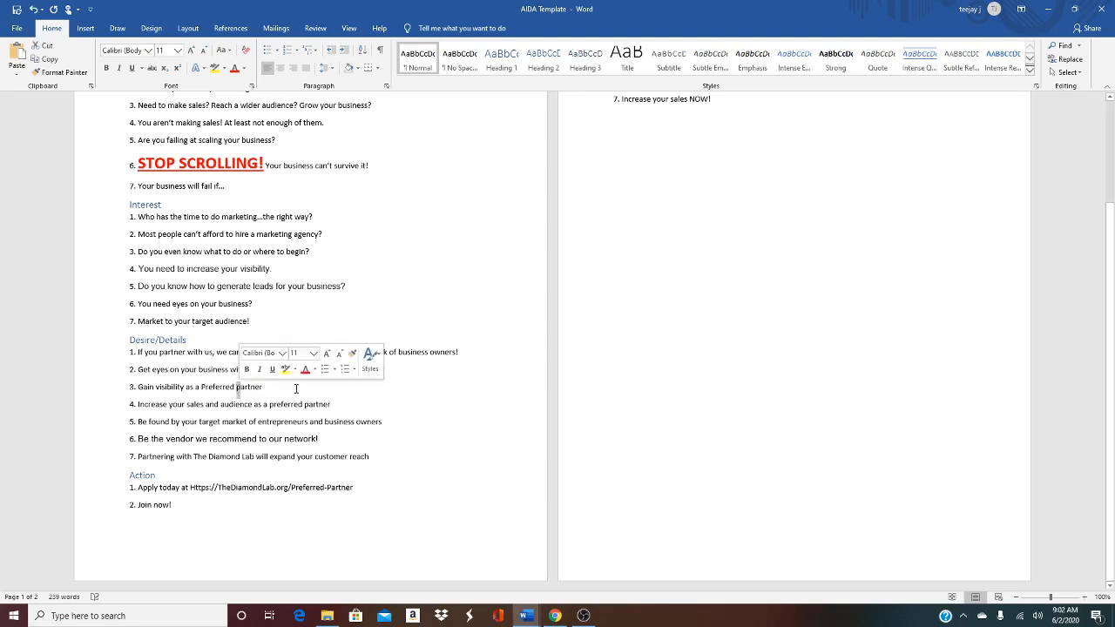
{"action": "type", "text": "P"}
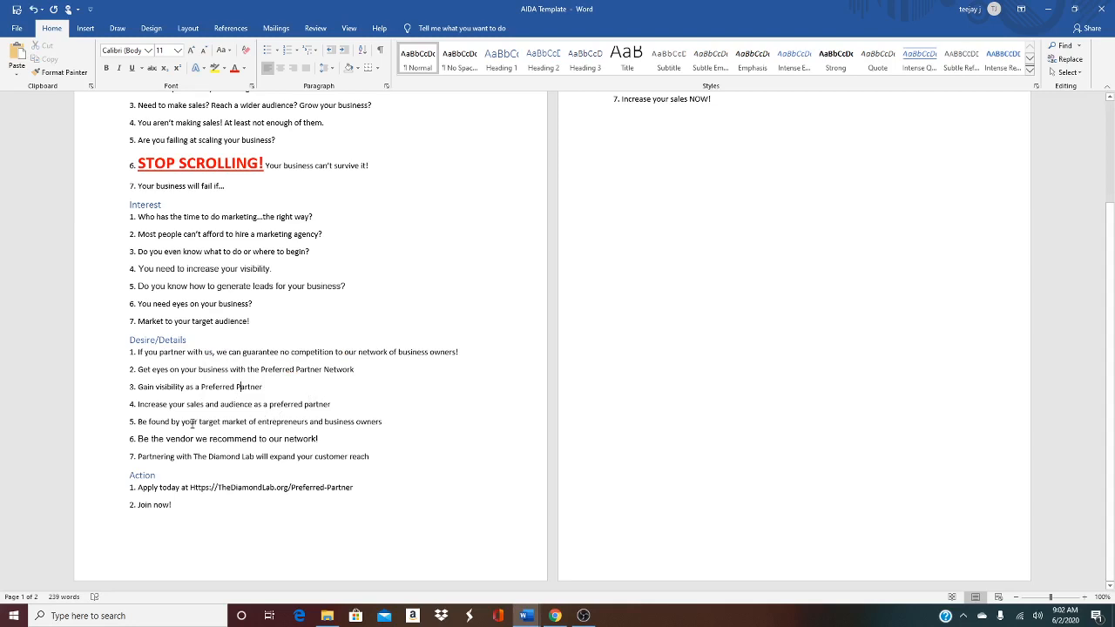
Consider line 5 under Desire/Details, and switch back to Canva to review the design's pages.
{"action": "left_click_drag", "start_coordinate": [148, 422], "coordinate": [367, 425]}
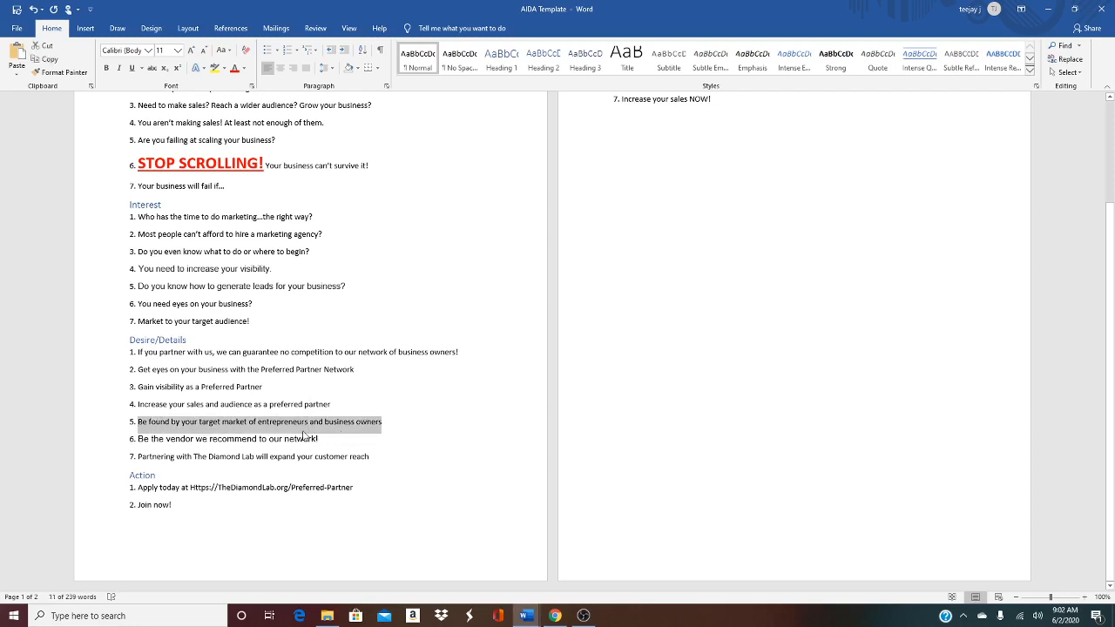
{"action": "left_click", "coordinate": [434, 408]}
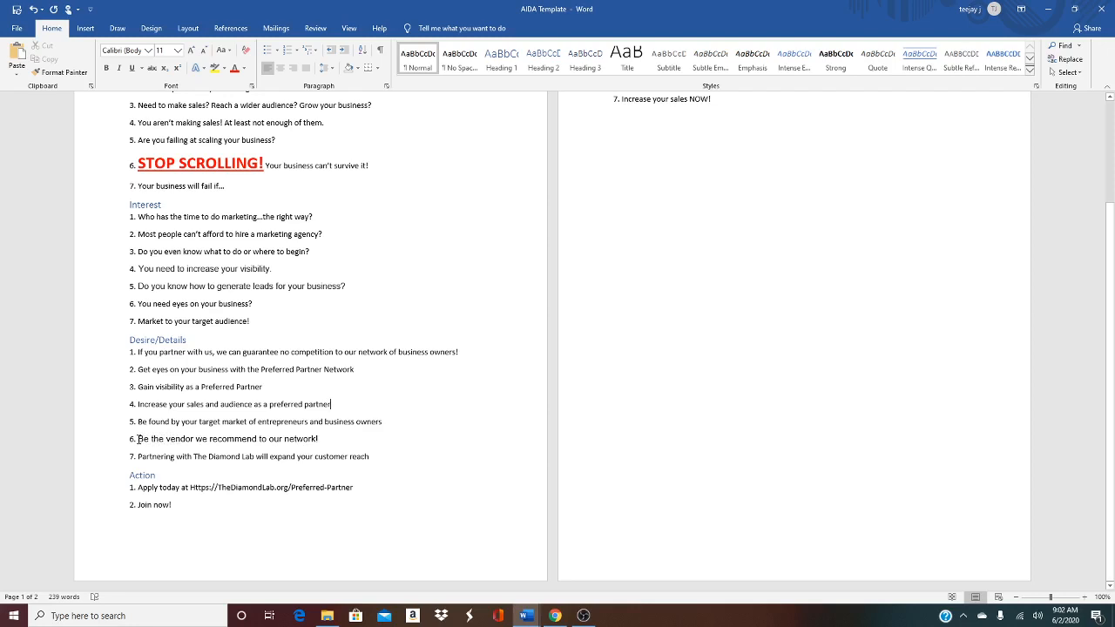
{"action": "left_click", "coordinate": [554, 617]}
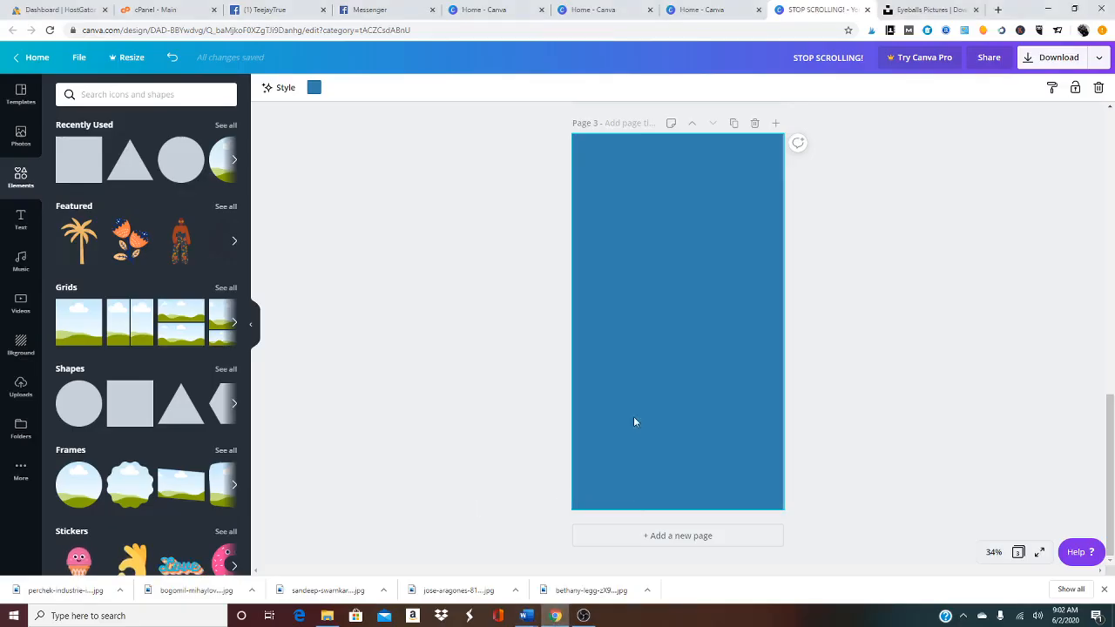
{"action": "scroll", "coordinate": [633, 419], "scroll_direction": "up", "scroll_amount": 10}
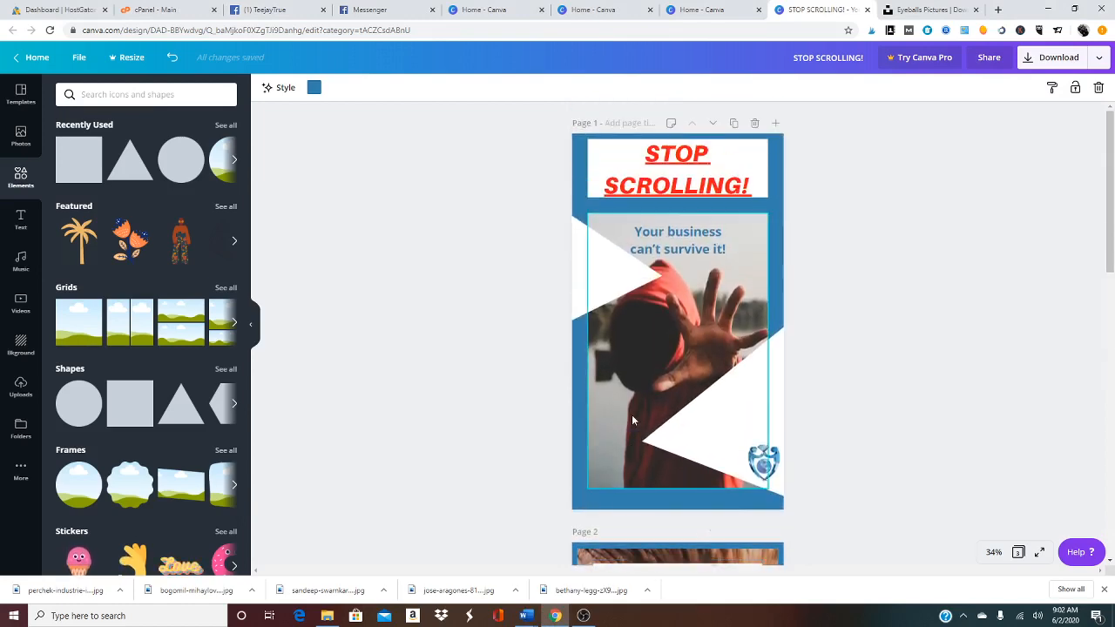
{"action": "scroll", "coordinate": [631, 420], "scroll_direction": "down", "scroll_amount": 5}
{"action": "scroll", "coordinate": [632, 420], "scroll_direction": "down", "scroll_amount": 5}
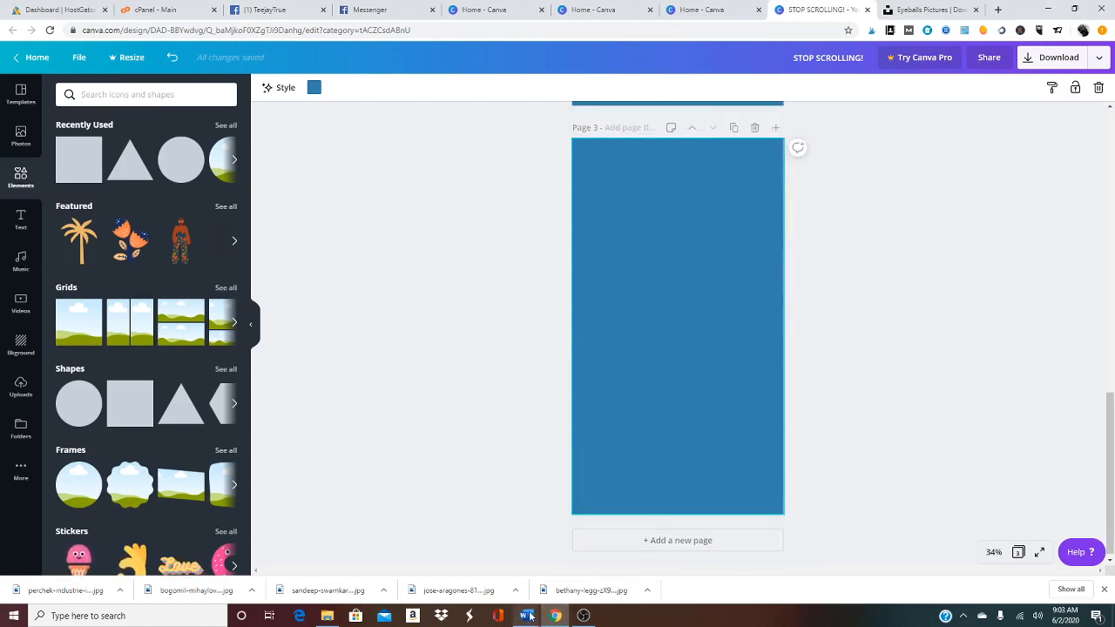
{"action": "mouse_move", "coordinate": [527, 614]}
{"action": "left_click", "coordinate": [504, 566]}
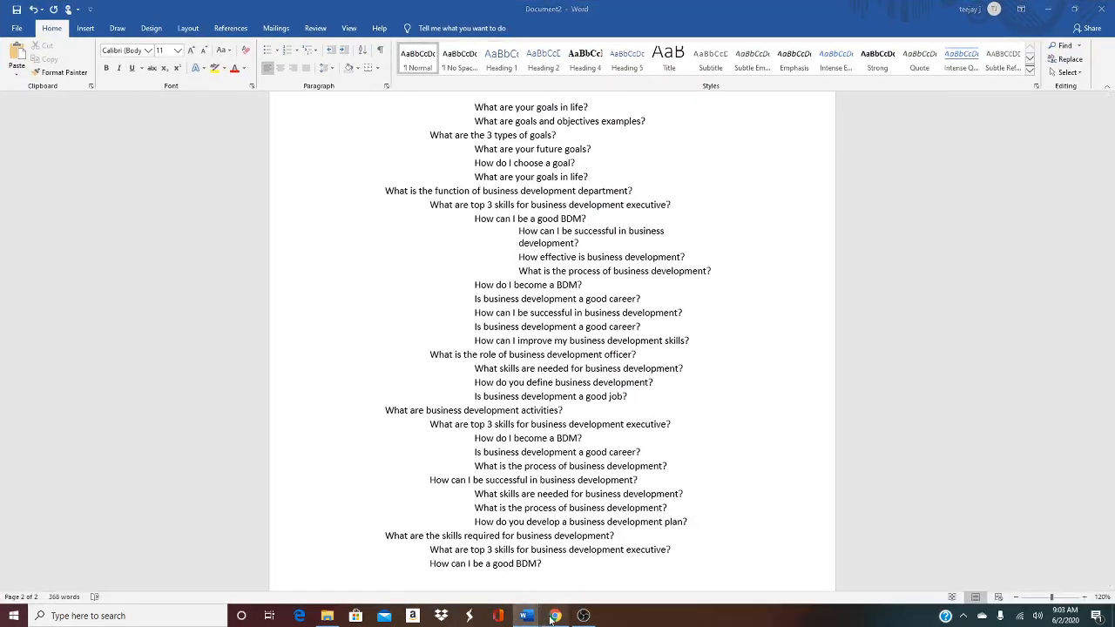
{"action": "left_click", "coordinate": [552, 615]}
Select the line "Be the vendor we recommend to our network!" in Word's AIDA Template, and return to page 3 in Canva.
{"action": "left_click", "coordinate": [526, 619]}
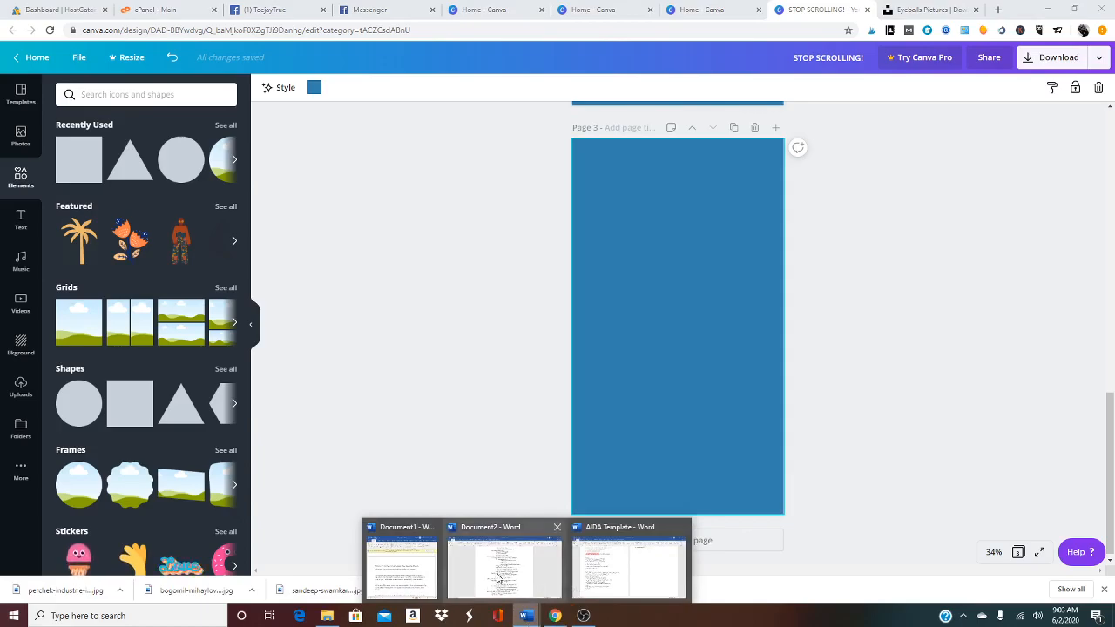
{"action": "left_click", "coordinate": [597, 568]}
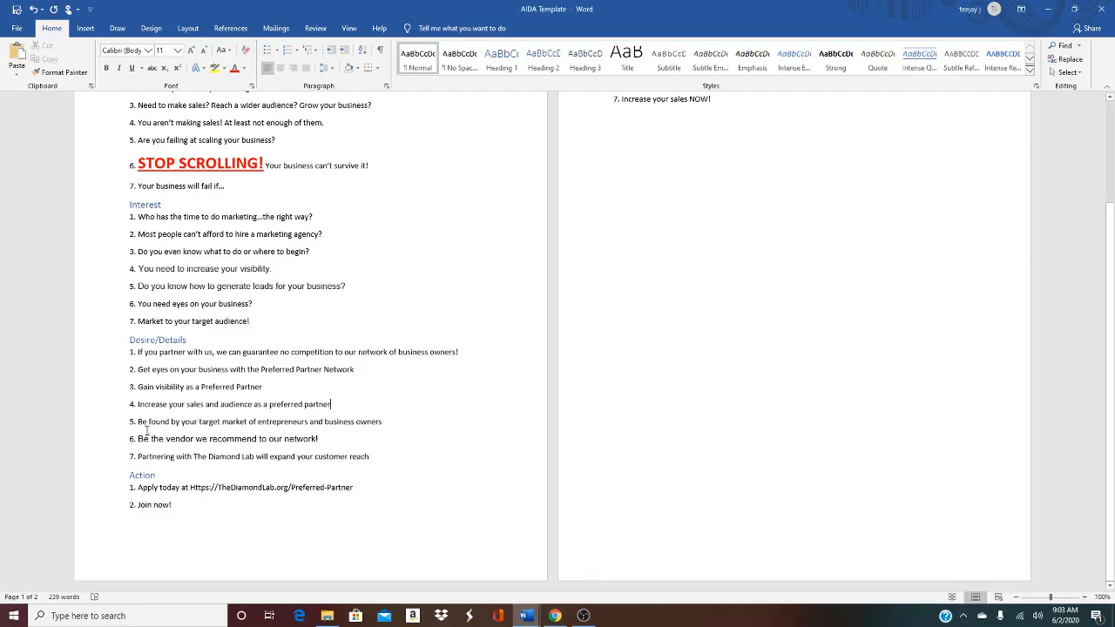
{"action": "left_click_drag", "start_coordinate": [140, 440], "coordinate": [332, 439]}
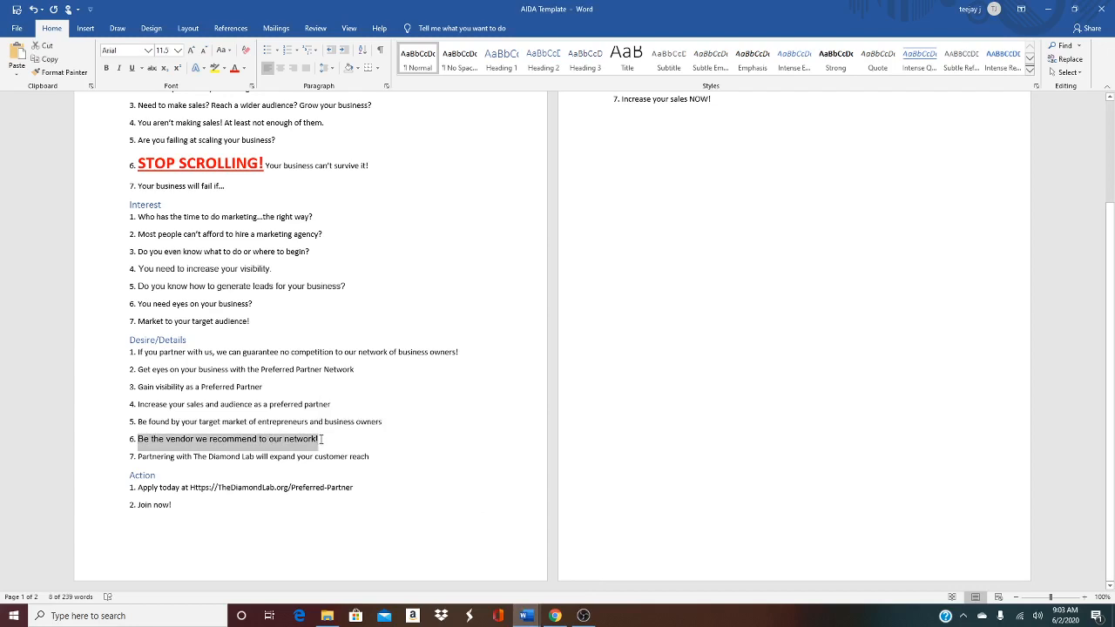
{"action": "left_click", "coordinate": [555, 616]}
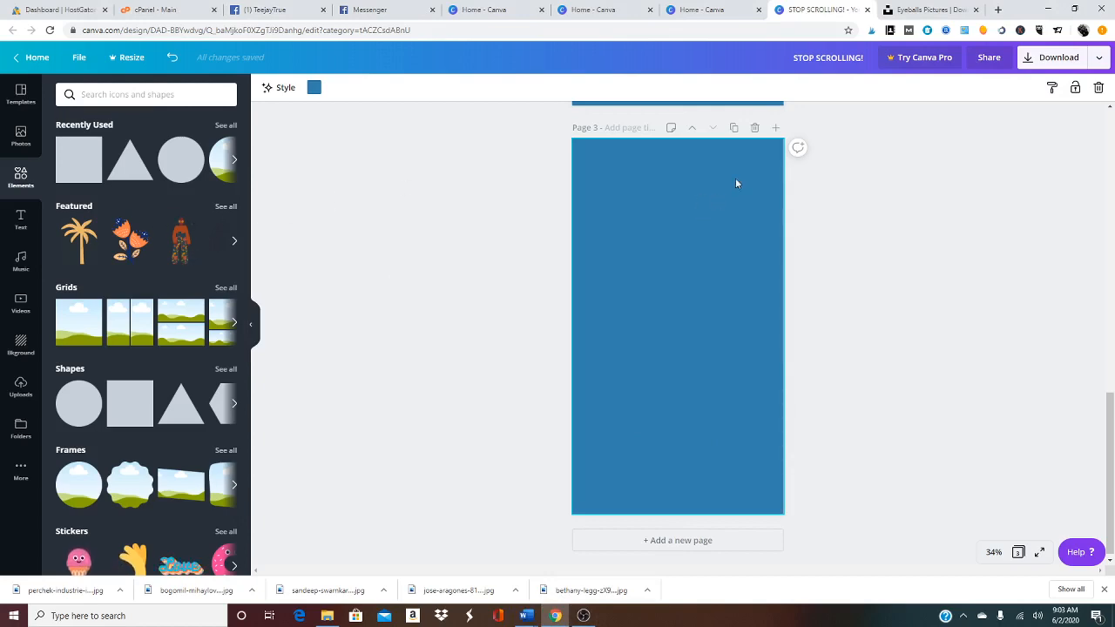
Switch to the Unsplash photo site and search for "sales" in place of "eyeballs".
{"action": "left_click", "coordinate": [950, 11]}
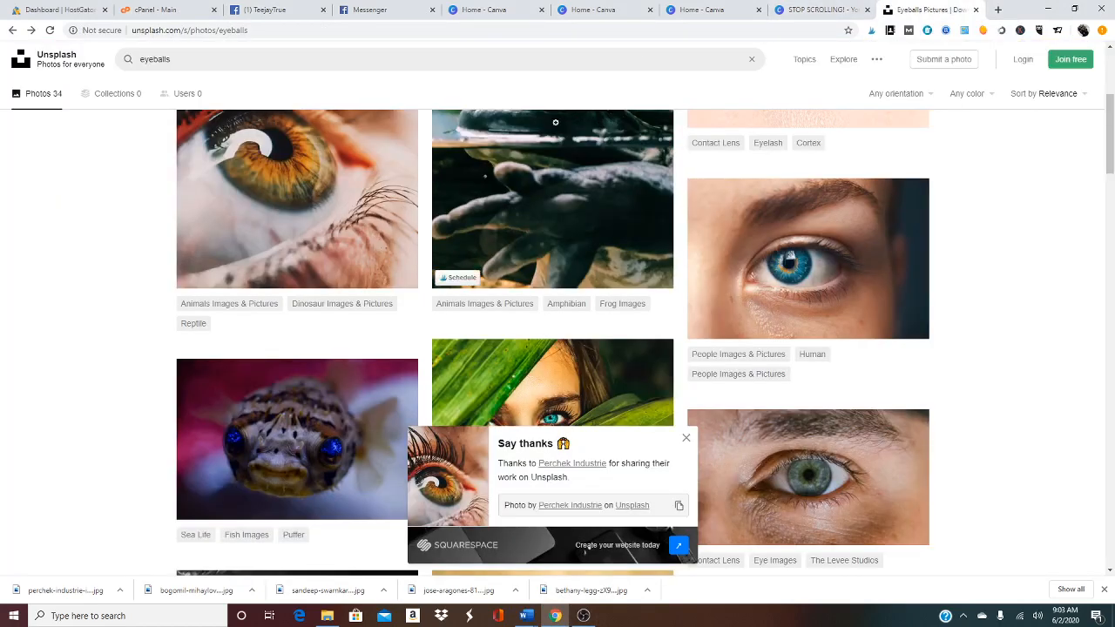
{"action": "scroll", "coordinate": [279, 77], "scroll_direction": "up", "scroll_amount": 5}
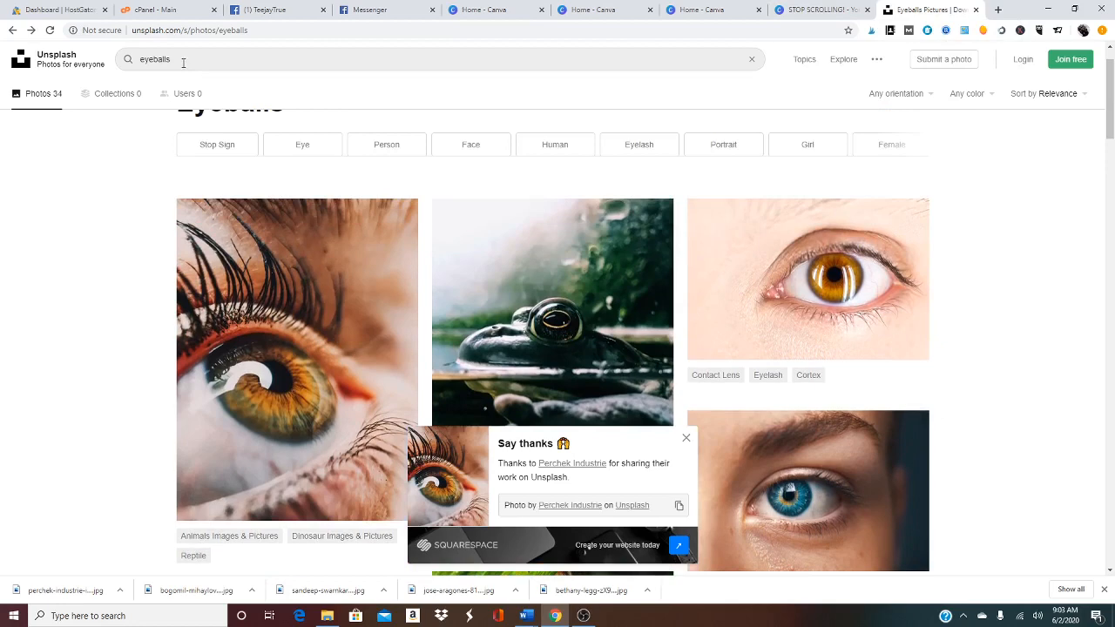
{"action": "left_click_drag", "start_coordinate": [172, 59], "coordinate": [151, 61]}
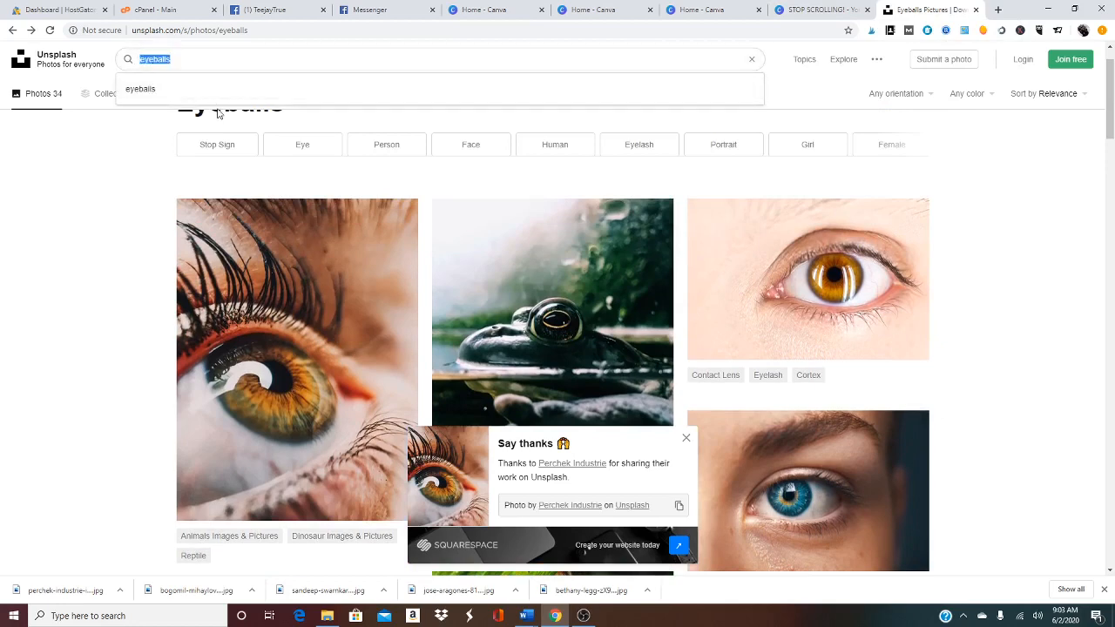
{"action": "type", "text": "sales"}
{"action": "key", "text": "Return"}
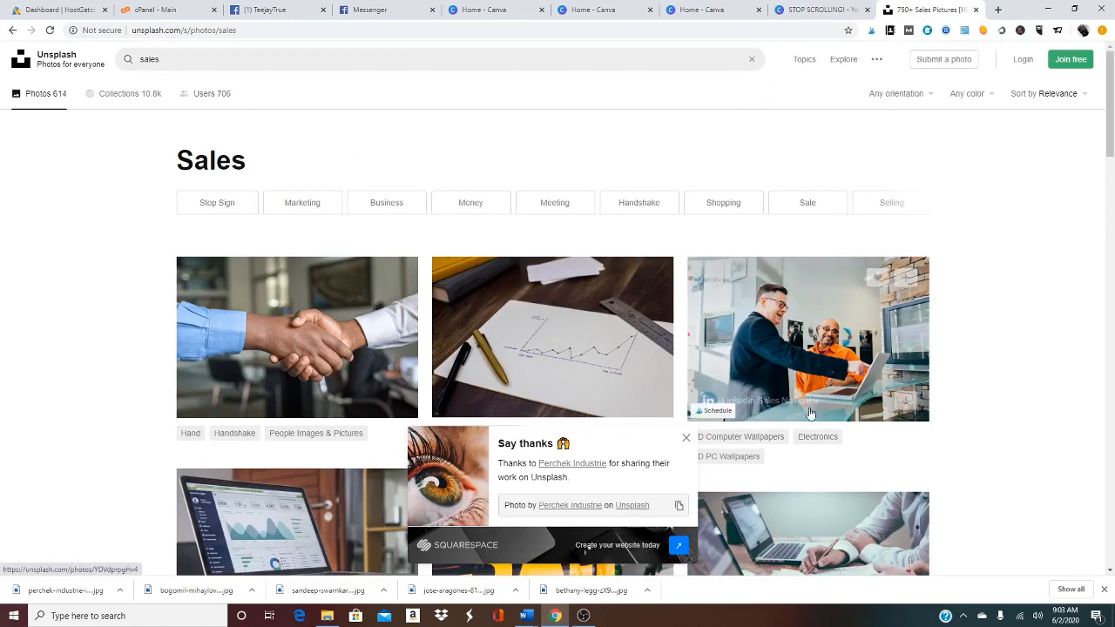
Dismiss the photo thank-you notice and look through the sales photos for an image that suits page 3.
{"action": "scroll", "coordinate": [784, 366], "scroll_direction": "down", "scroll_amount": 2}
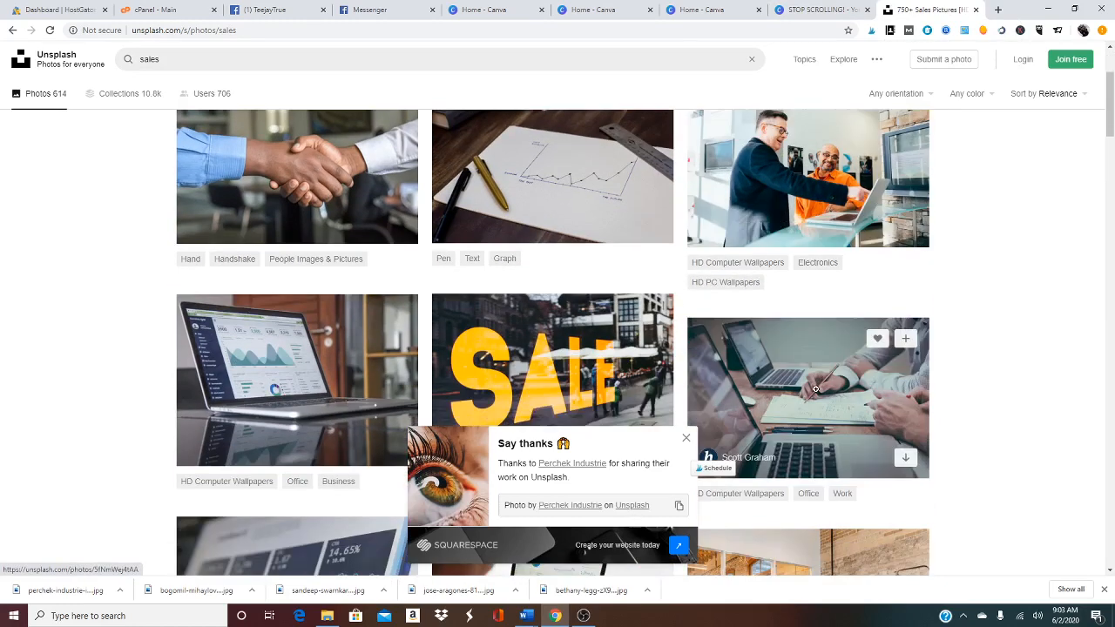
{"action": "left_click", "coordinate": [686, 438]}
{"action": "scroll", "coordinate": [706, 405], "scroll_direction": "down", "scroll_amount": 5}
{"action": "scroll", "coordinate": [738, 414], "scroll_direction": "down", "scroll_amount": 1}
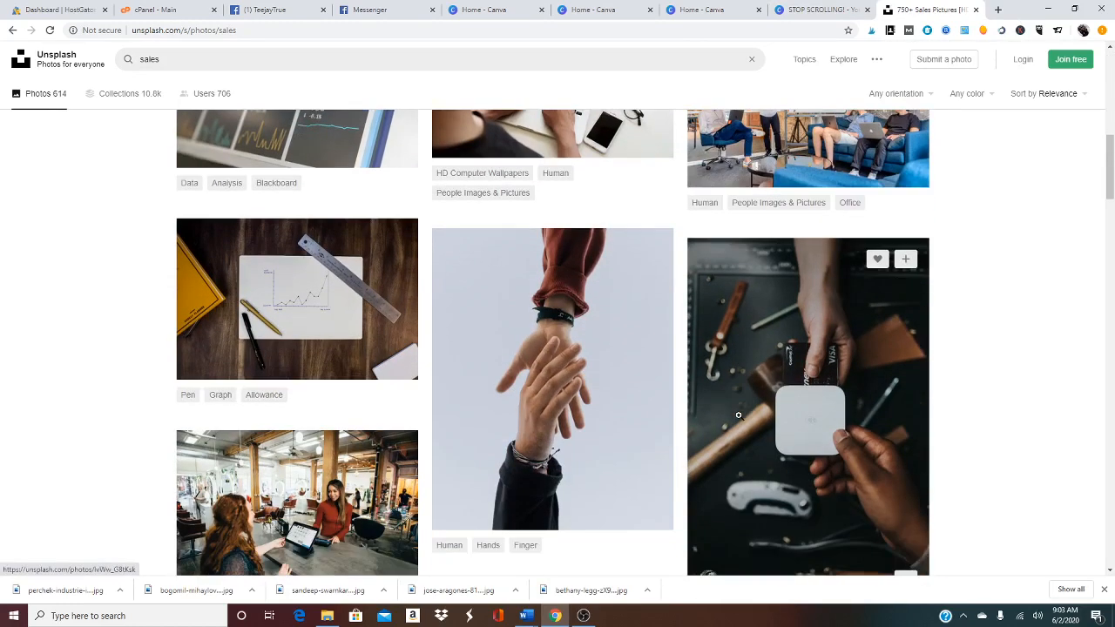
{"action": "scroll", "coordinate": [738, 415], "scroll_direction": "down", "scroll_amount": 3}
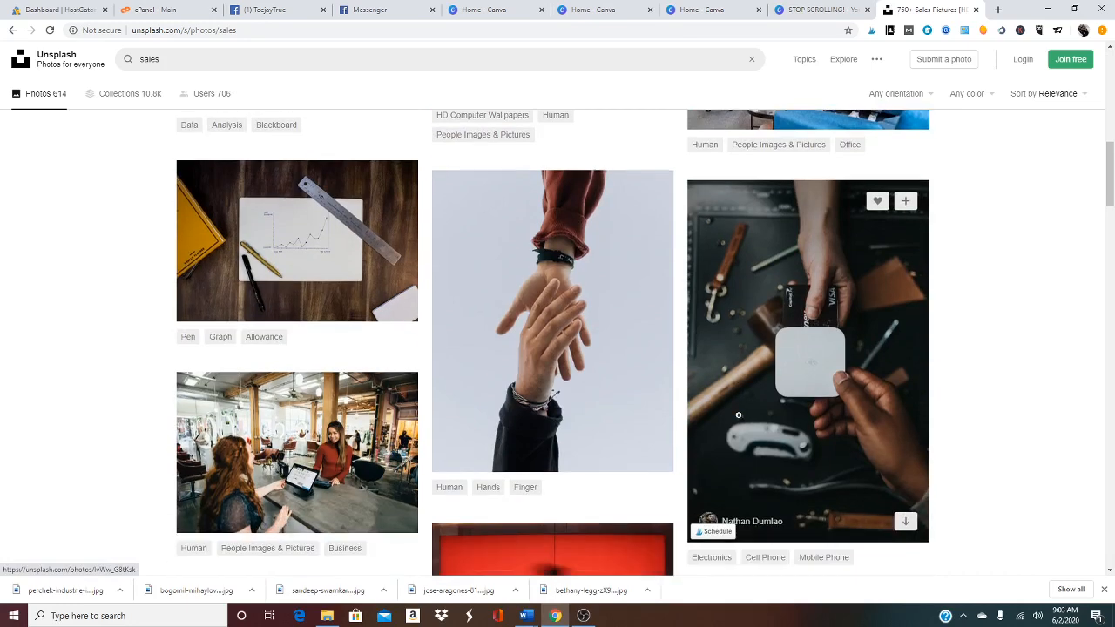
{"action": "scroll", "coordinate": [738, 415], "scroll_direction": "down", "scroll_amount": 7}
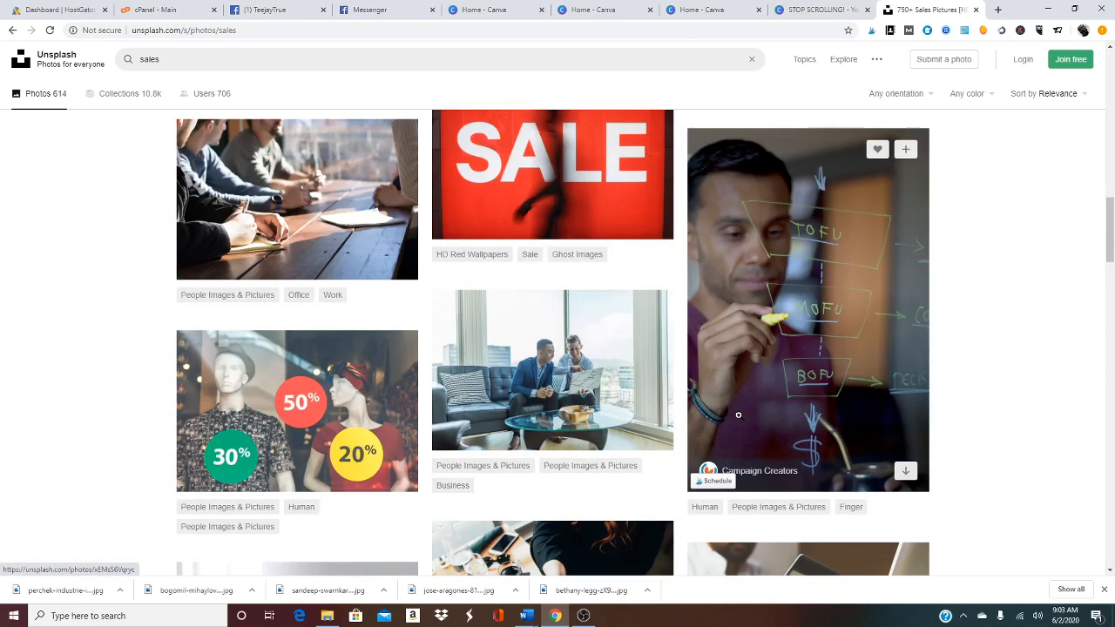
{"action": "scroll", "coordinate": [737, 416], "scroll_direction": "down", "scroll_amount": 6}
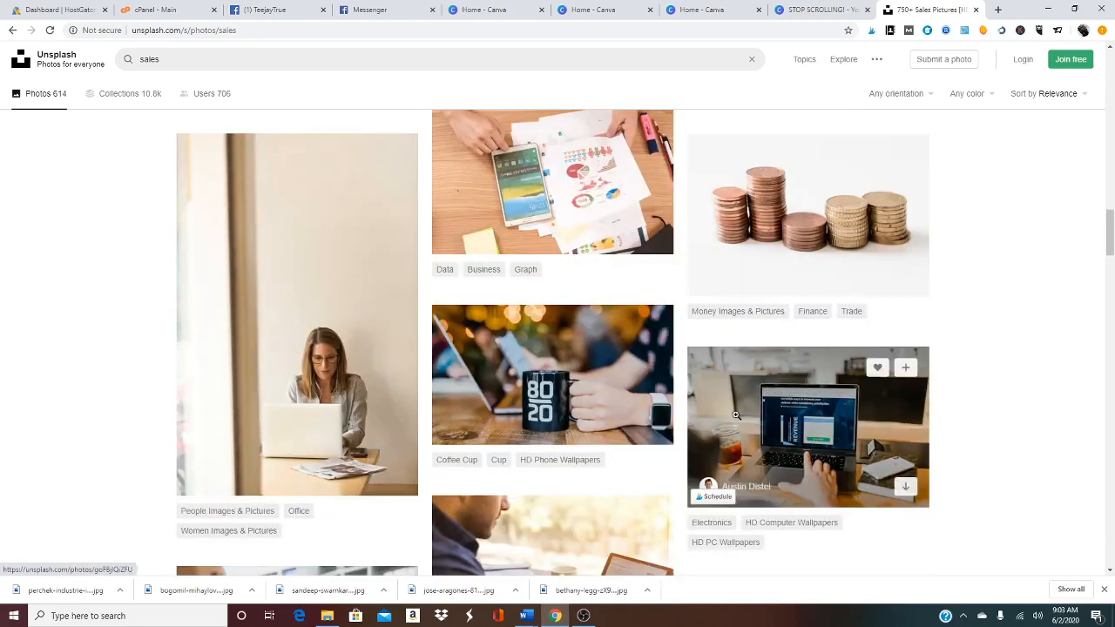
{"action": "scroll", "coordinate": [736, 415], "scroll_direction": "down", "scroll_amount": 9}
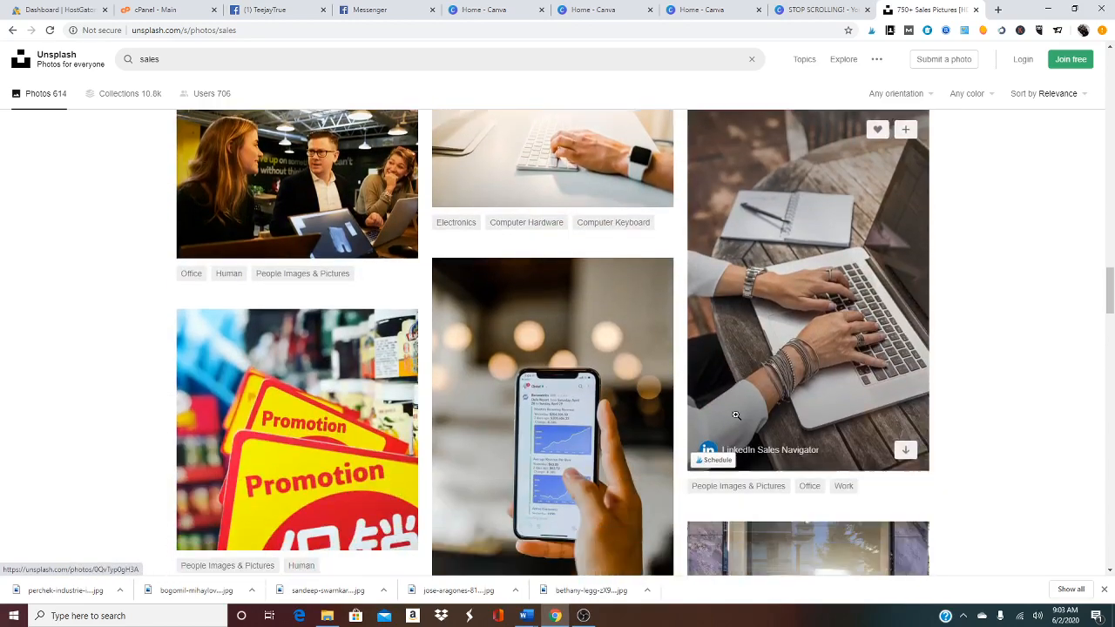
{"action": "scroll", "coordinate": [734, 415], "scroll_direction": "down", "scroll_amount": 6}
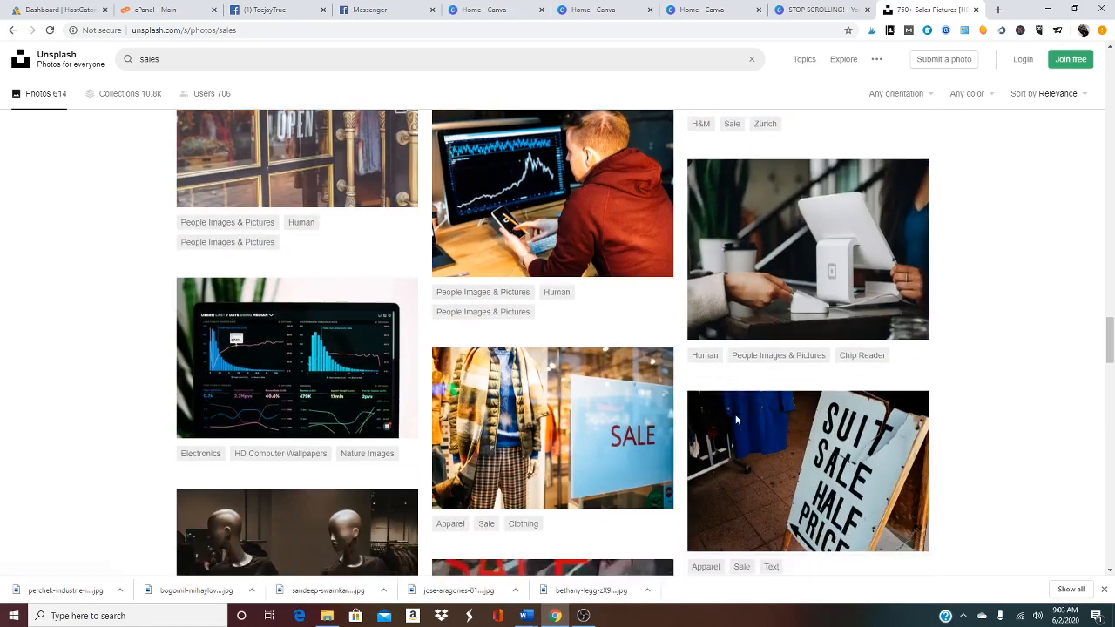
{"action": "scroll", "coordinate": [734, 416], "scroll_direction": "down", "scroll_amount": 8}
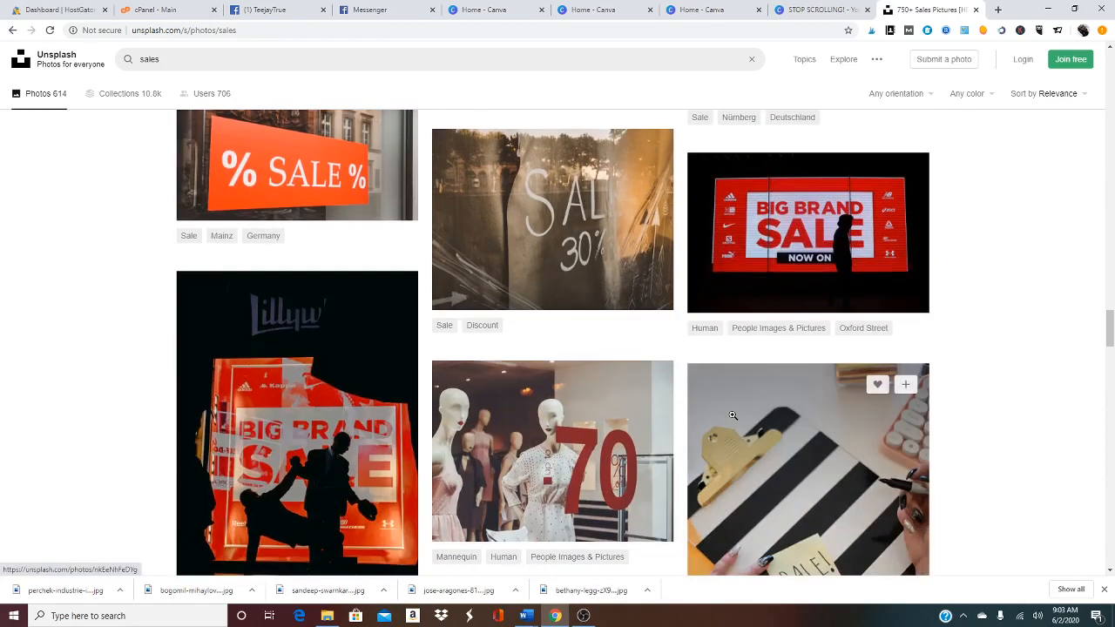
{"action": "scroll", "coordinate": [732, 416], "scroll_direction": "down", "scroll_amount": 5}
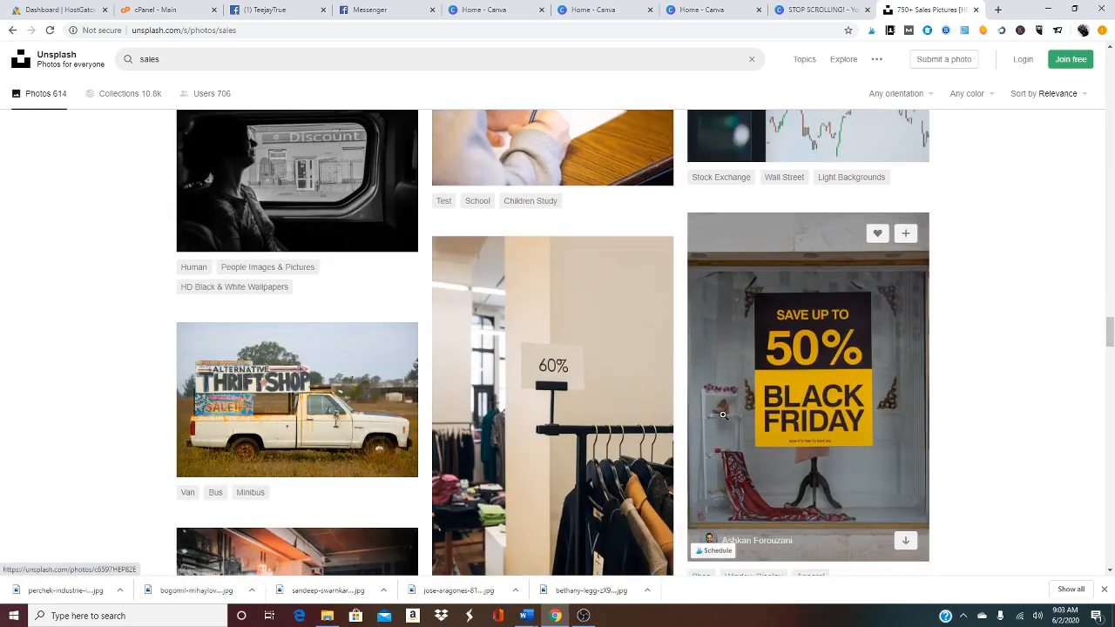
{"action": "scroll", "coordinate": [722, 415], "scroll_direction": "down", "scroll_amount": 3}
{"action": "scroll", "coordinate": [724, 416], "scroll_direction": "up", "scroll_amount": 15}
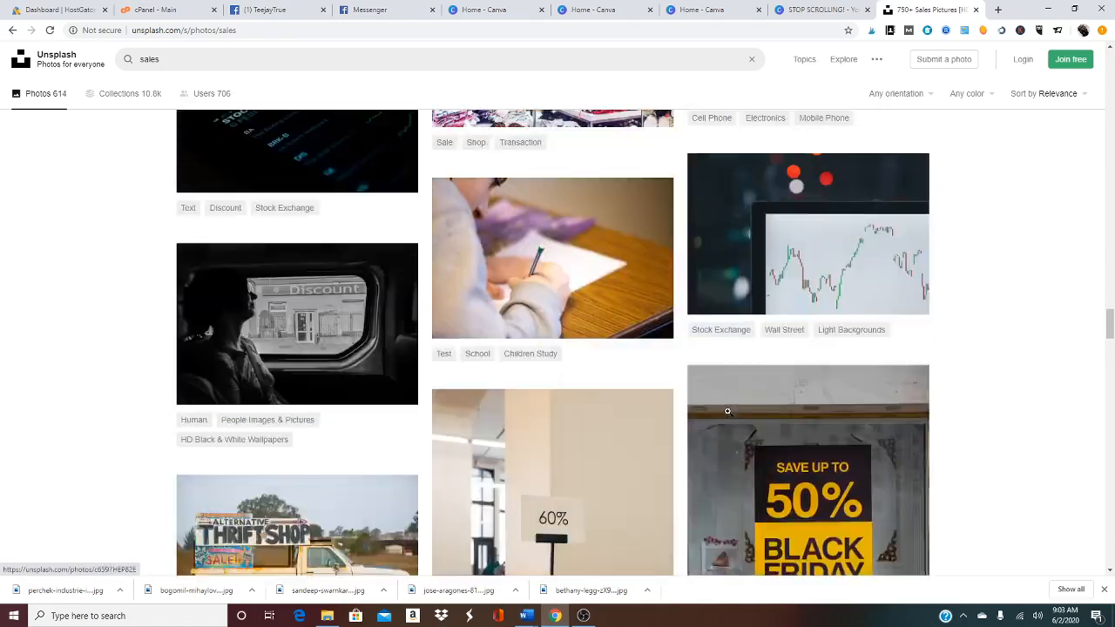
{"action": "scroll", "coordinate": [742, 414], "scroll_direction": "up", "scroll_amount": 15}
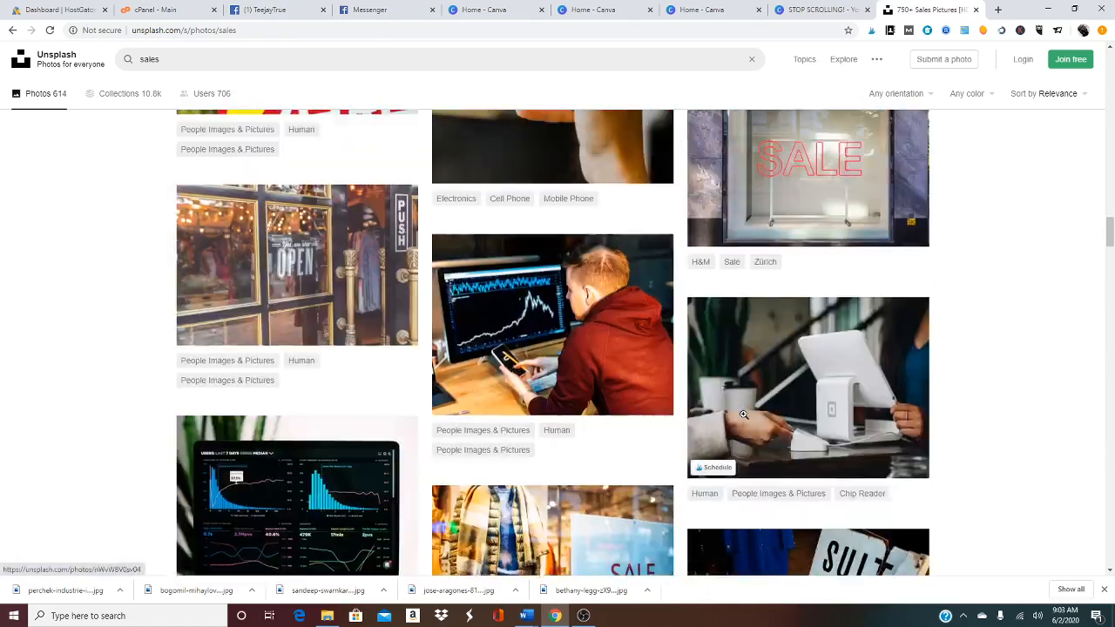
{"action": "scroll", "coordinate": [745, 415], "scroll_direction": "up", "scroll_amount": 15}
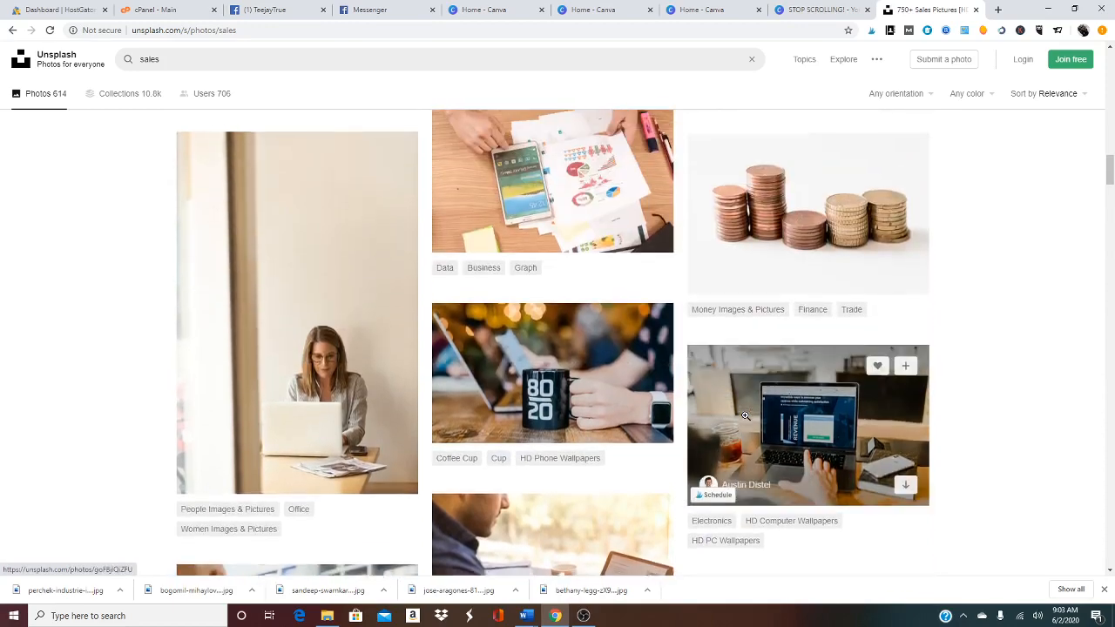
{"action": "scroll", "coordinate": [745, 418], "scroll_direction": "up", "scroll_amount": 8}
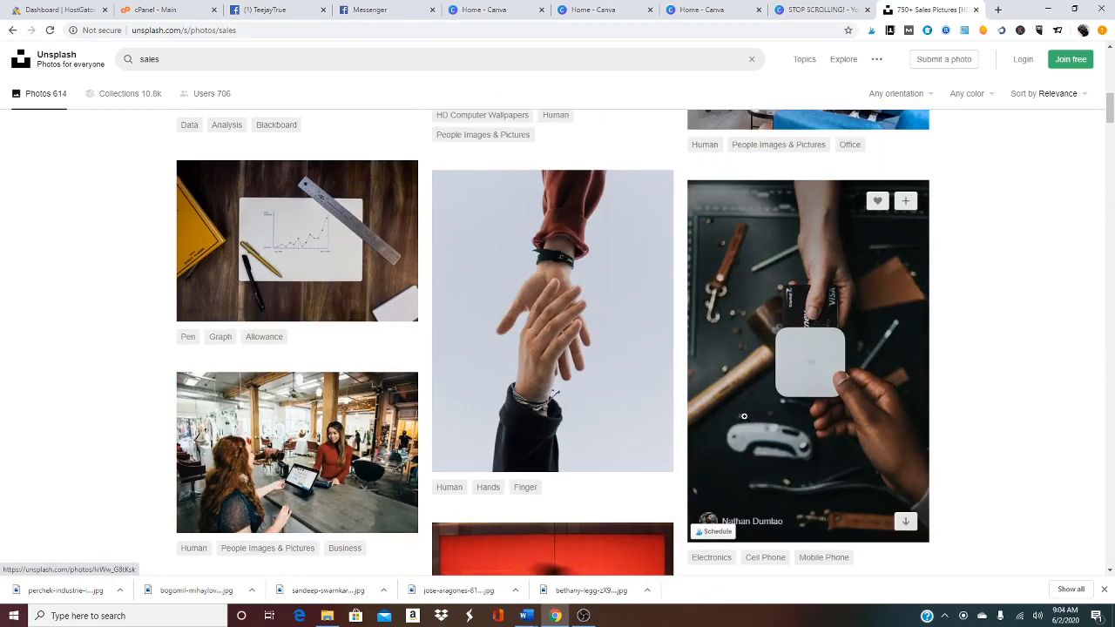
{"action": "scroll", "coordinate": [653, 398], "scroll_direction": "up", "scroll_amount": 10}
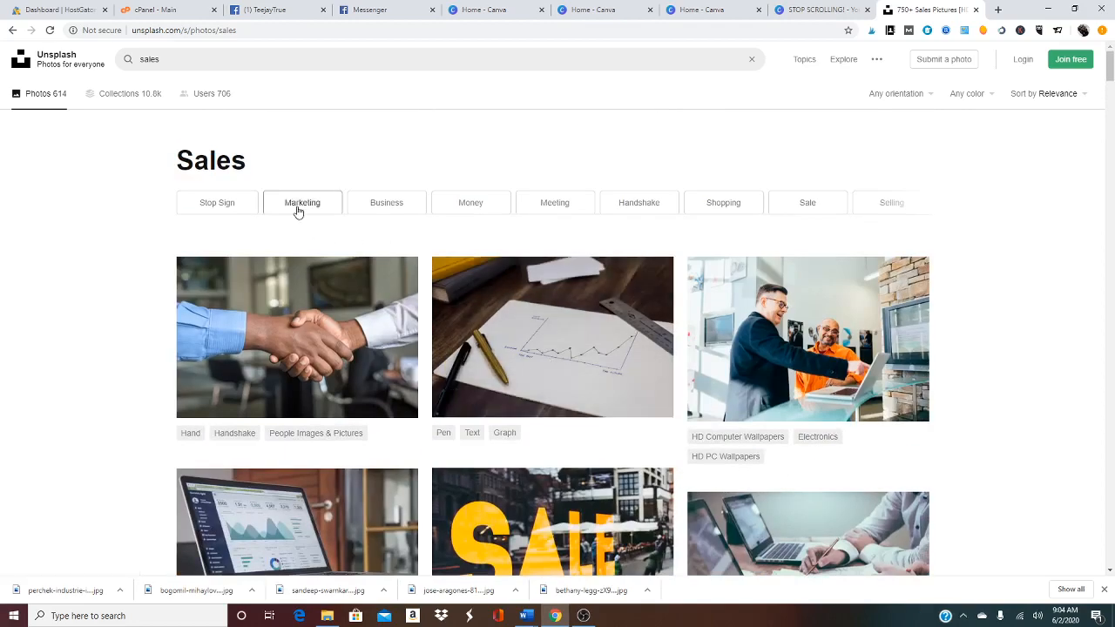
Switch to the related Marketing photo search and look through its photos for a suitable image.
{"action": "left_click", "coordinate": [300, 208]}
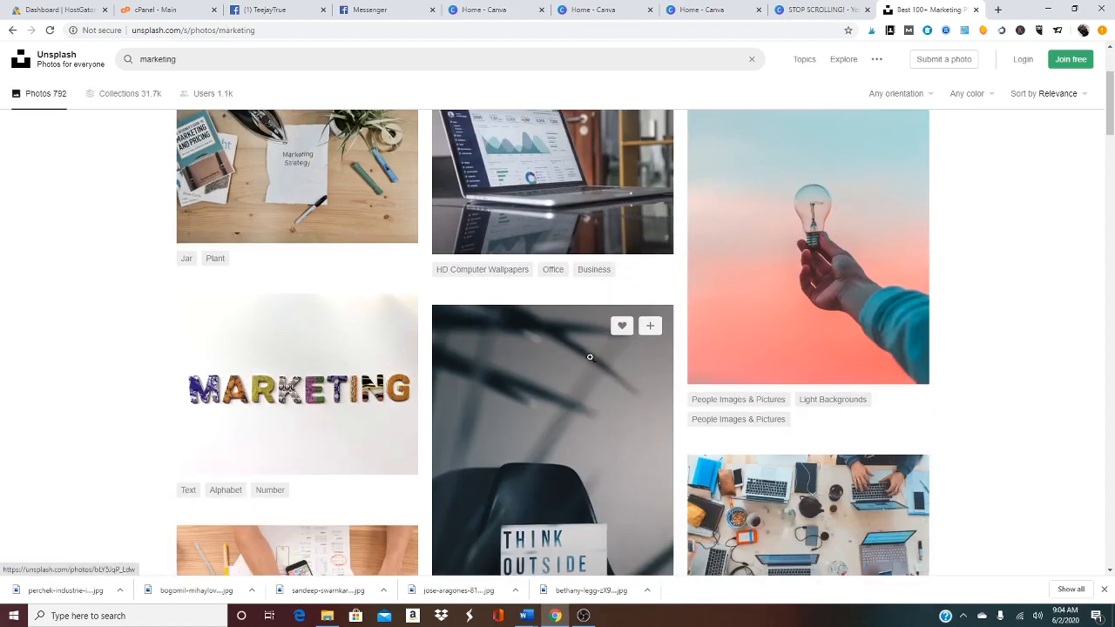
{"action": "scroll", "coordinate": [575, 358], "scroll_direction": "down", "scroll_amount": 1}
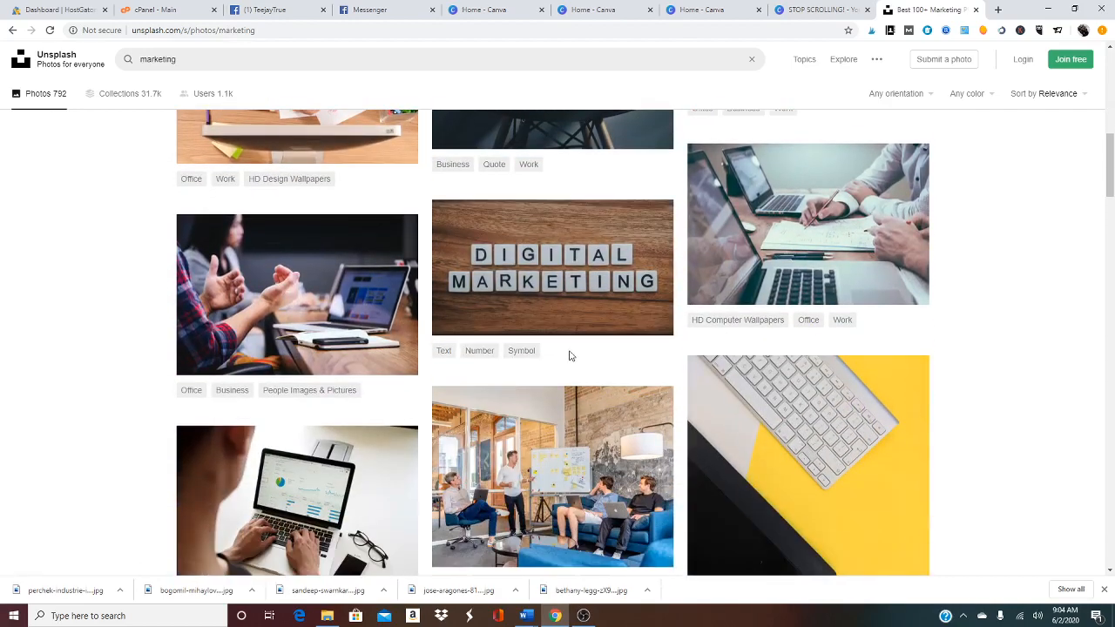
{"action": "scroll", "coordinate": [565, 350], "scroll_direction": "down", "scroll_amount": 3}
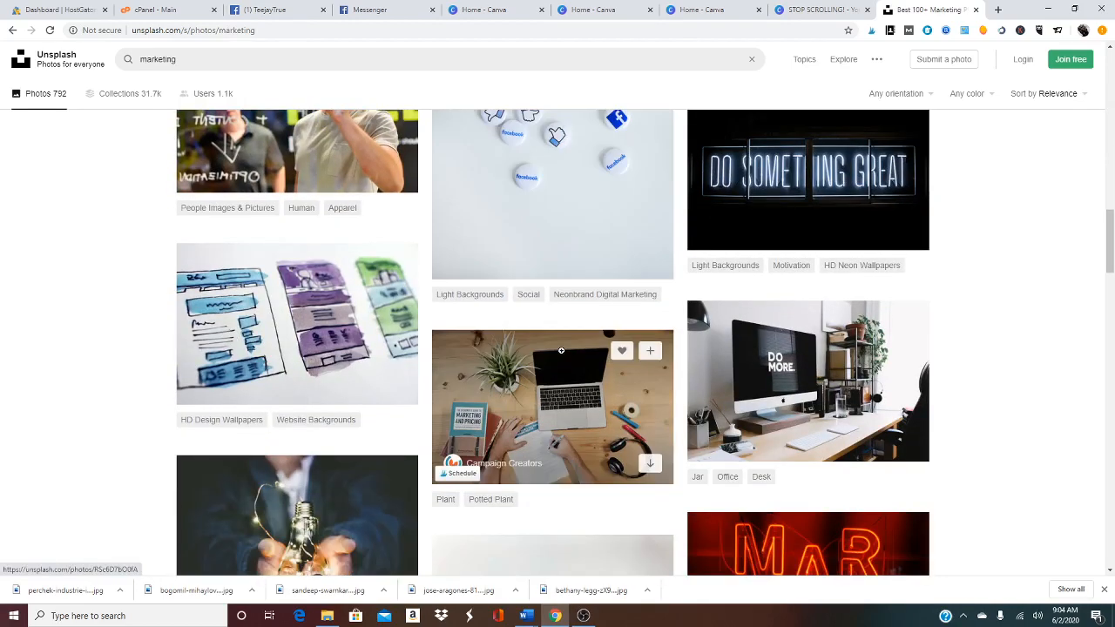
{"action": "scroll", "coordinate": [561, 350], "scroll_direction": "down", "scroll_amount": 3}
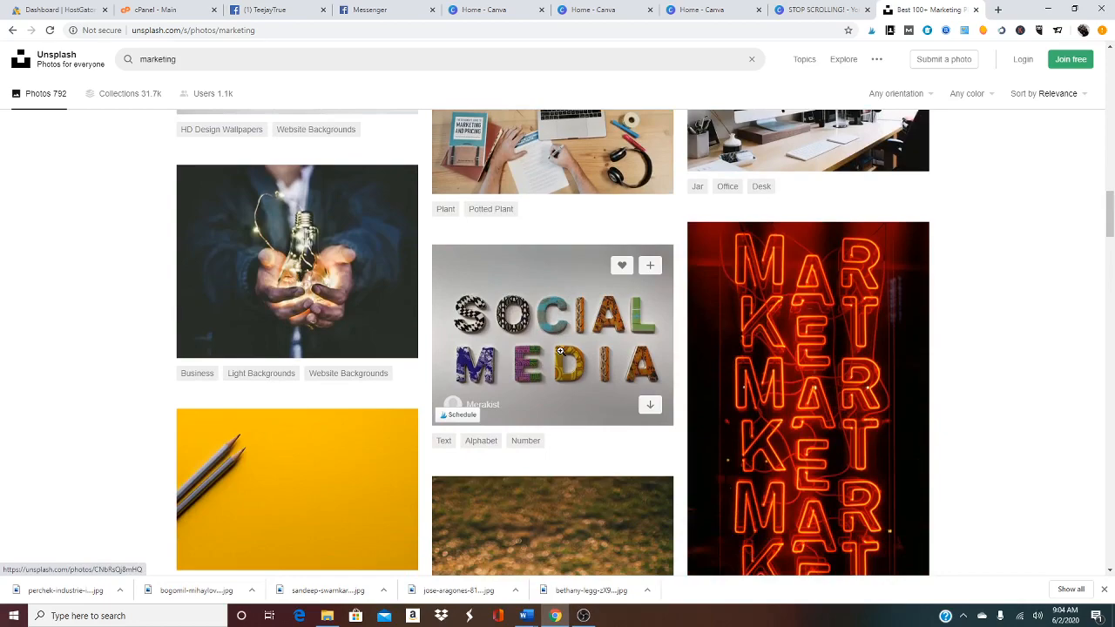
{"action": "scroll", "coordinate": [560, 350], "scroll_direction": "down", "scroll_amount": 2}
{"action": "scroll", "coordinate": [558, 349], "scroll_direction": "down", "scroll_amount": 3}
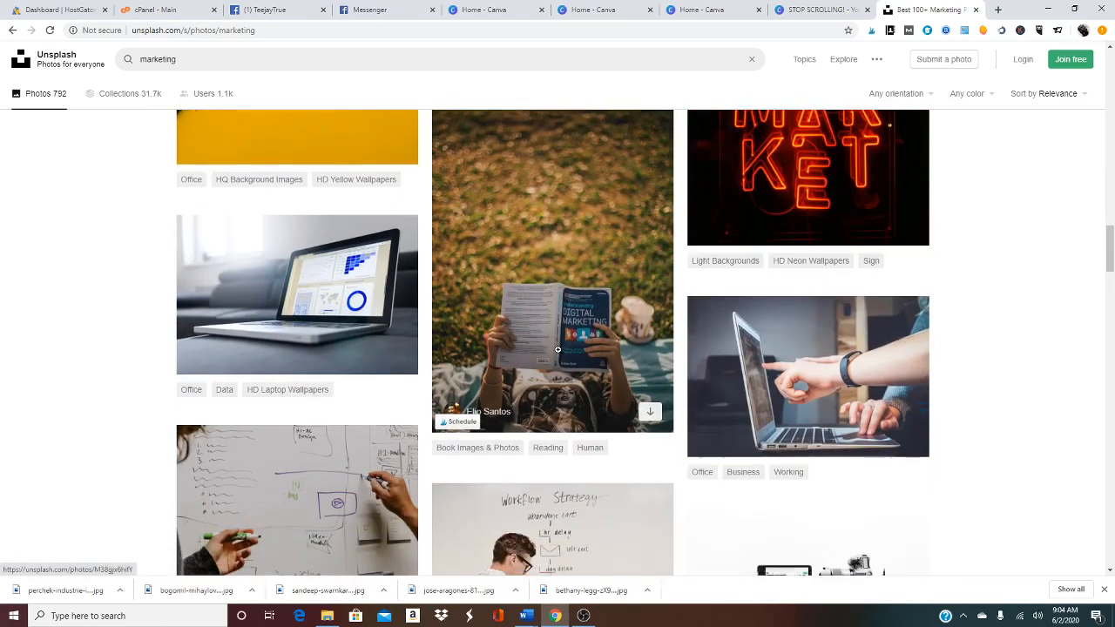
{"action": "scroll", "coordinate": [558, 349], "scroll_direction": "down", "scroll_amount": 7}
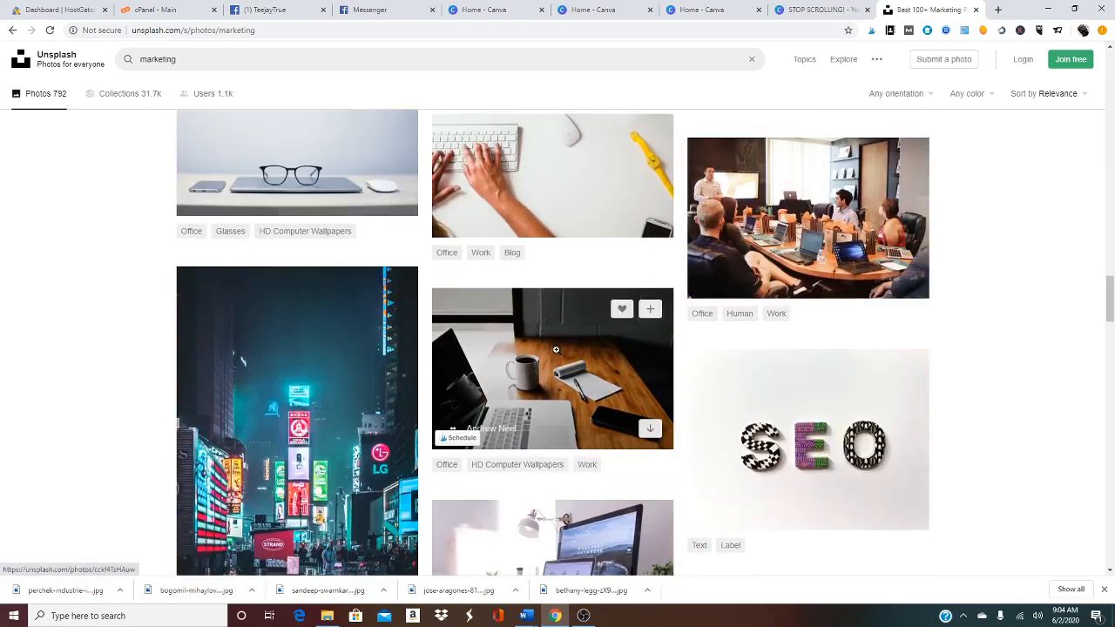
{"action": "scroll", "coordinate": [556, 349], "scroll_direction": "down", "scroll_amount": 4}
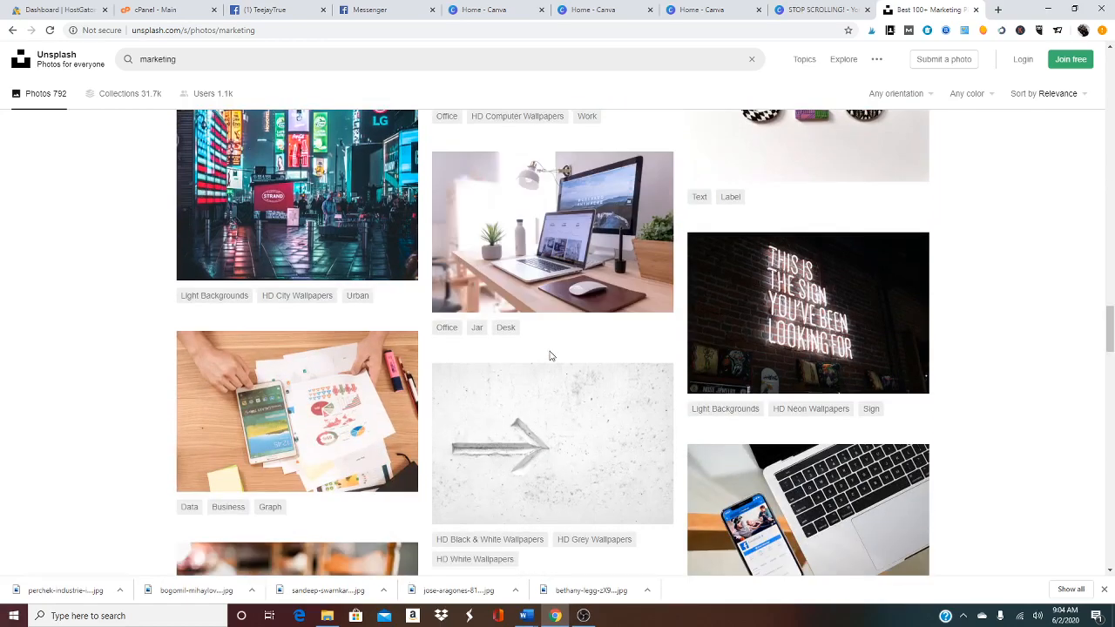
{"action": "scroll", "coordinate": [550, 356], "scroll_direction": "down", "scroll_amount": 15}
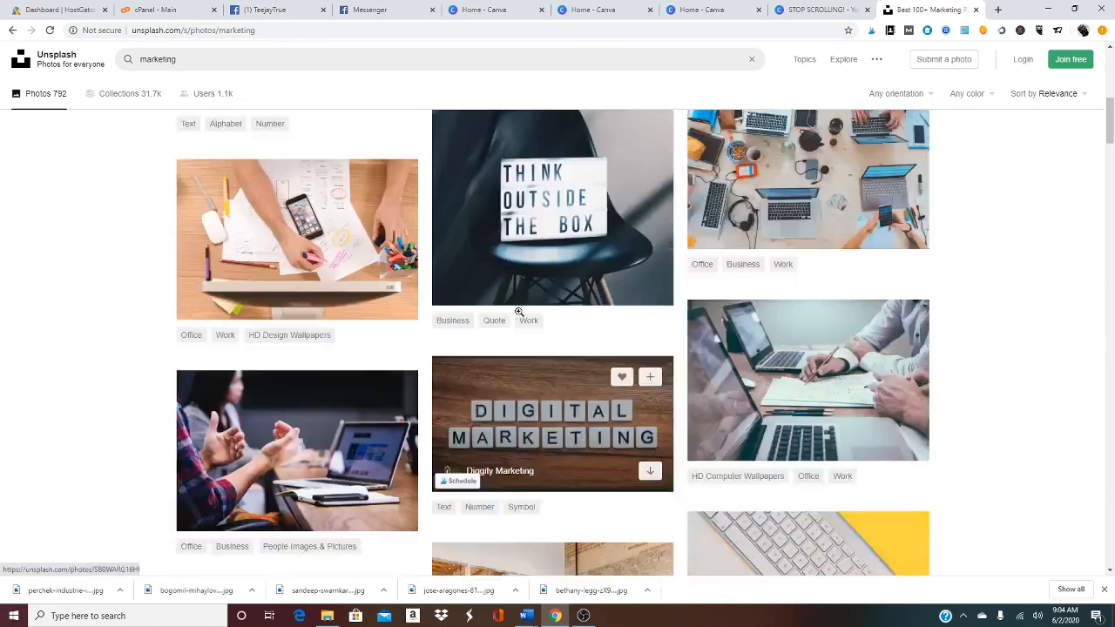
{"action": "key", "text": "Home"}
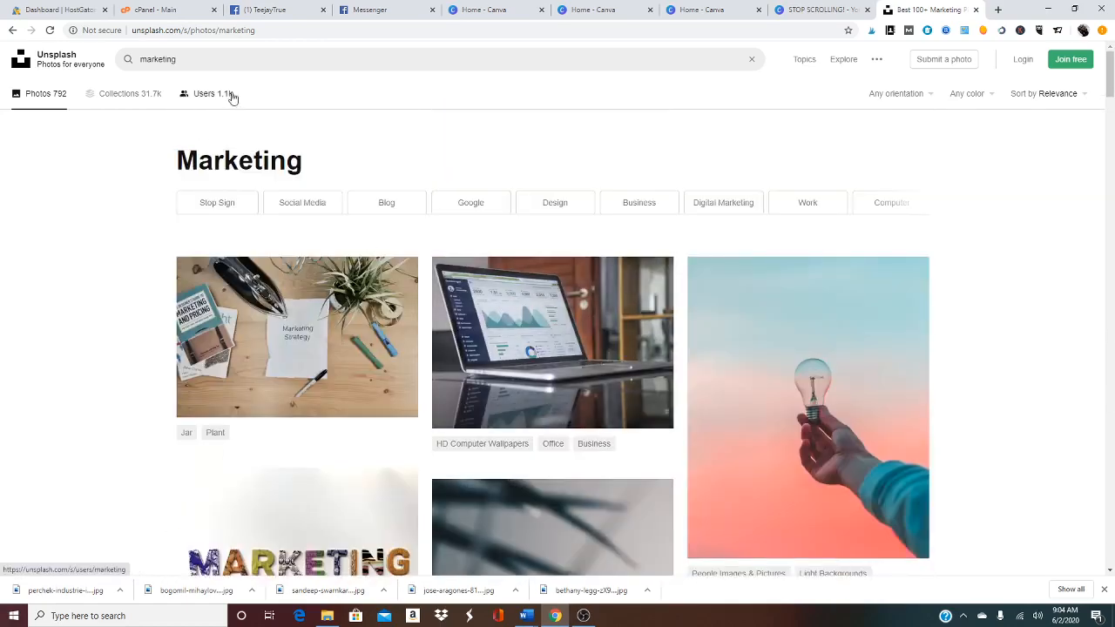
Replace the photo search term with "audience" and run the suggested search.
{"action": "left_click_drag", "start_coordinate": [194, 64], "coordinate": [120, 67]}
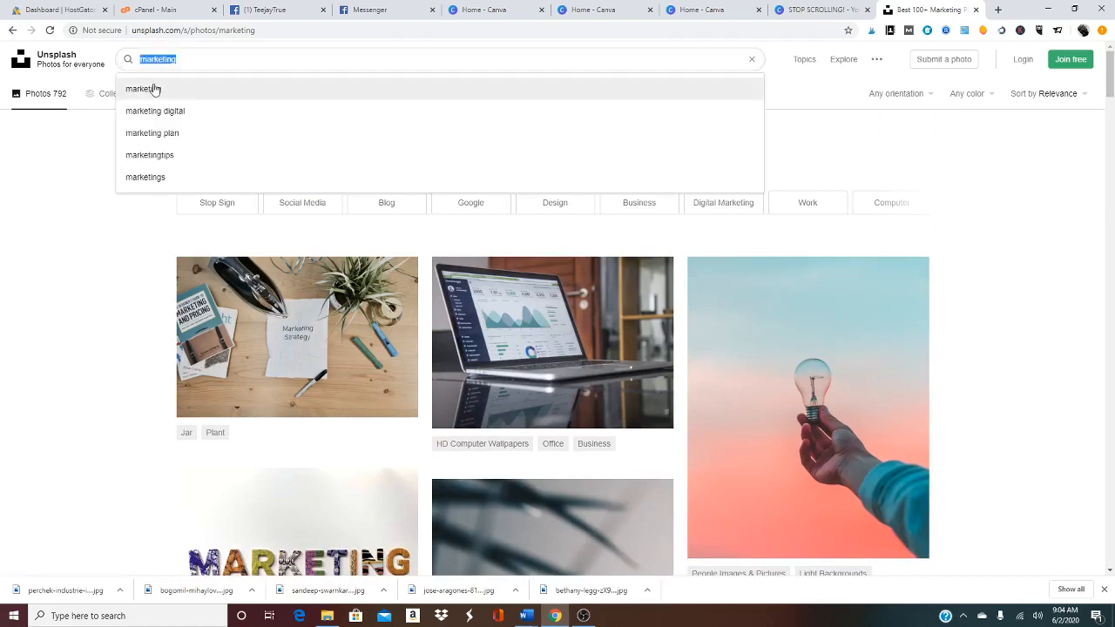
{"action": "type", "text": "audienc"}
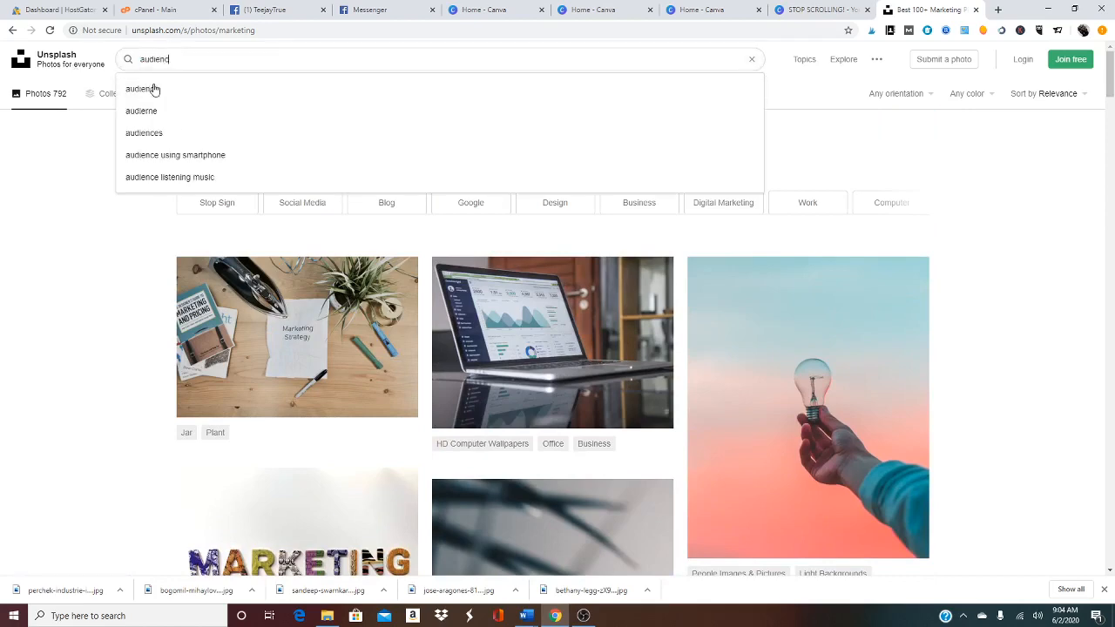
{"action": "left_click", "coordinate": [153, 90]}
Look through the audience photo results for crowd images that suit page 3.
{"action": "scroll", "coordinate": [607, 303], "scroll_direction": "down", "scroll_amount": 4}
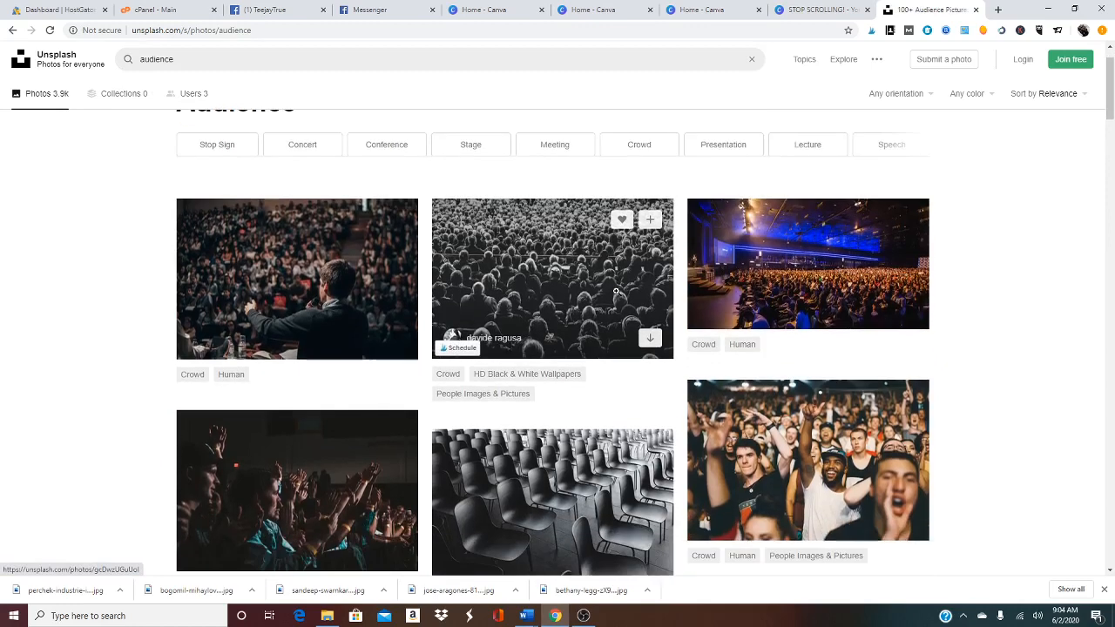
{"action": "scroll", "coordinate": [615, 289], "scroll_direction": "down", "scroll_amount": 2}
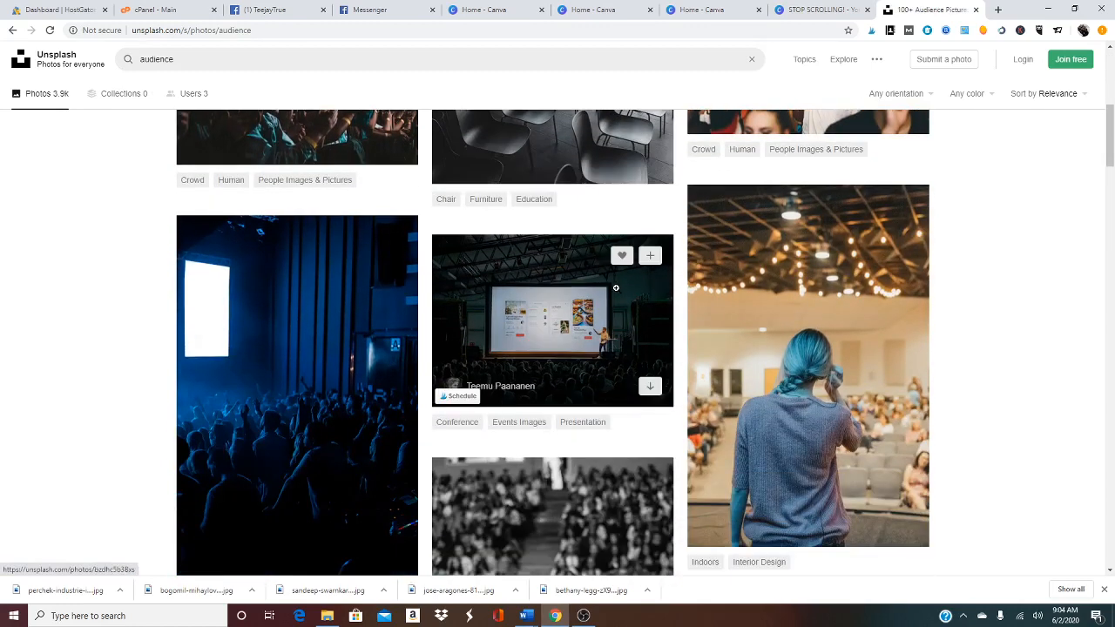
{"action": "scroll", "coordinate": [615, 285], "scroll_direction": "down", "scroll_amount": 2}
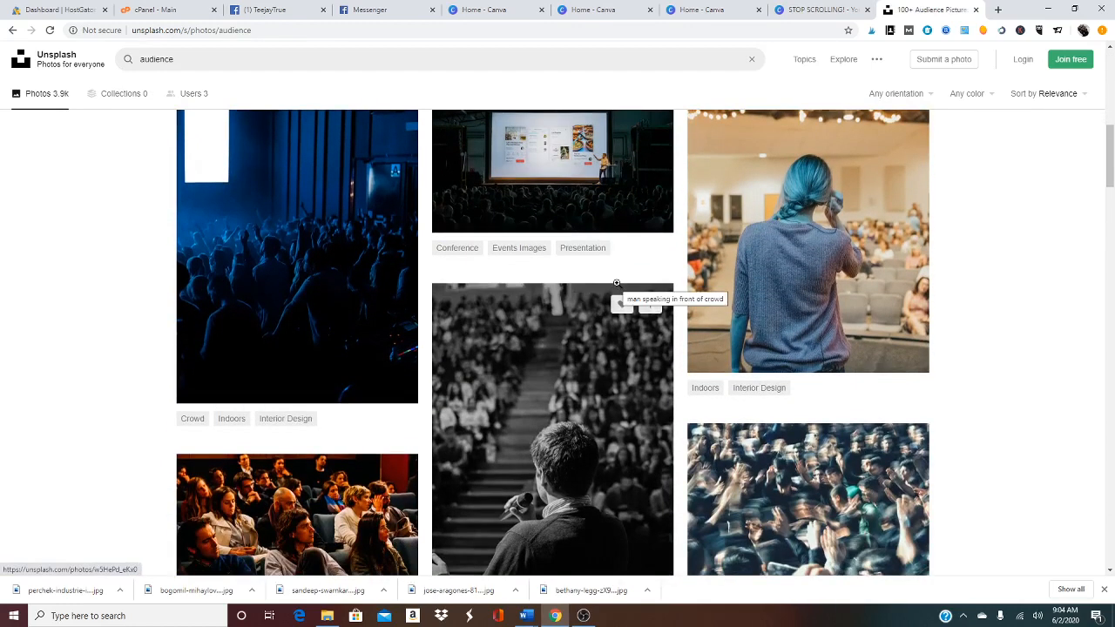
{"action": "scroll", "coordinate": [616, 283], "scroll_direction": "down", "scroll_amount": 2}
{"action": "scroll", "coordinate": [616, 284], "scroll_direction": "down", "scroll_amount": 1}
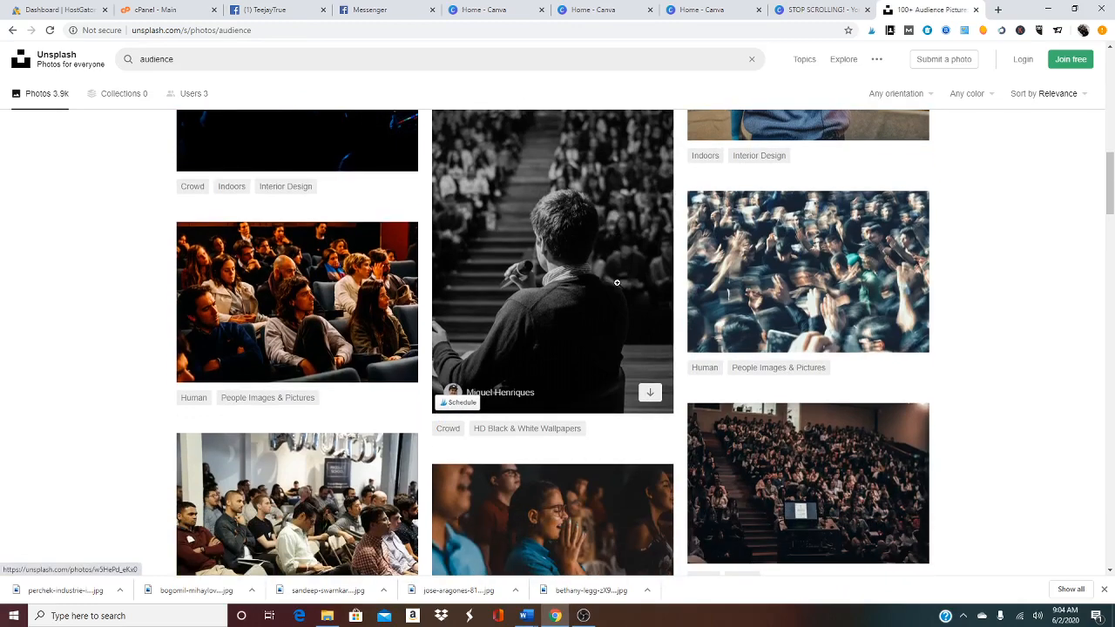
{"action": "scroll", "coordinate": [617, 284], "scroll_direction": "down", "scroll_amount": 1}
{"action": "scroll", "coordinate": [618, 285], "scroll_direction": "down", "scroll_amount": 3}
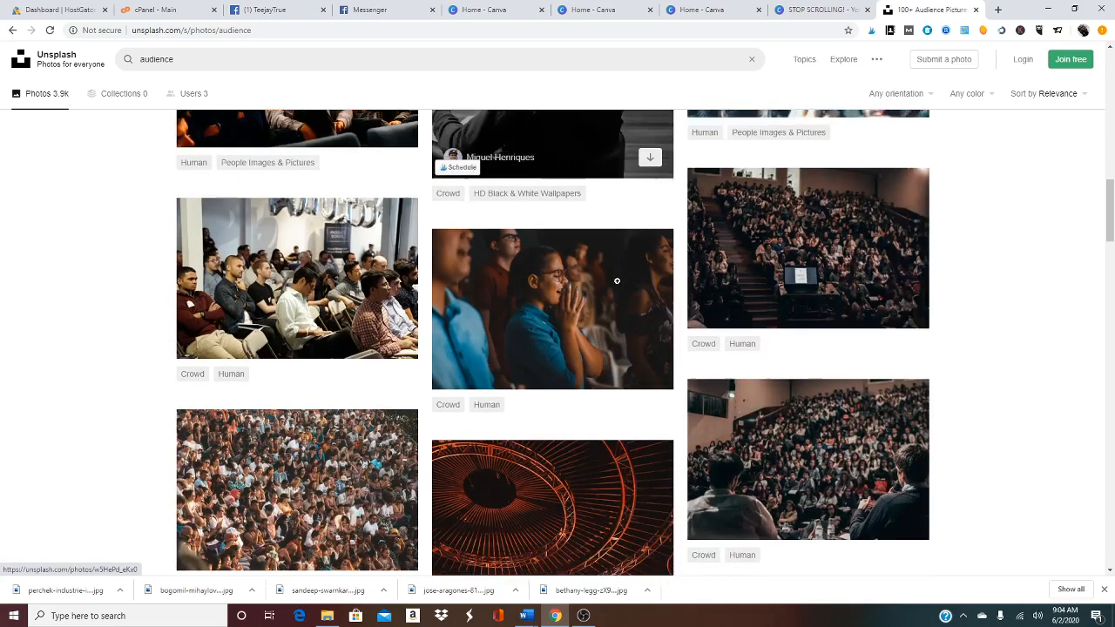
{"action": "scroll", "coordinate": [618, 285], "scroll_direction": "down", "scroll_amount": 1}
{"action": "scroll", "coordinate": [617, 281], "scroll_direction": "down", "scroll_amount": 2}
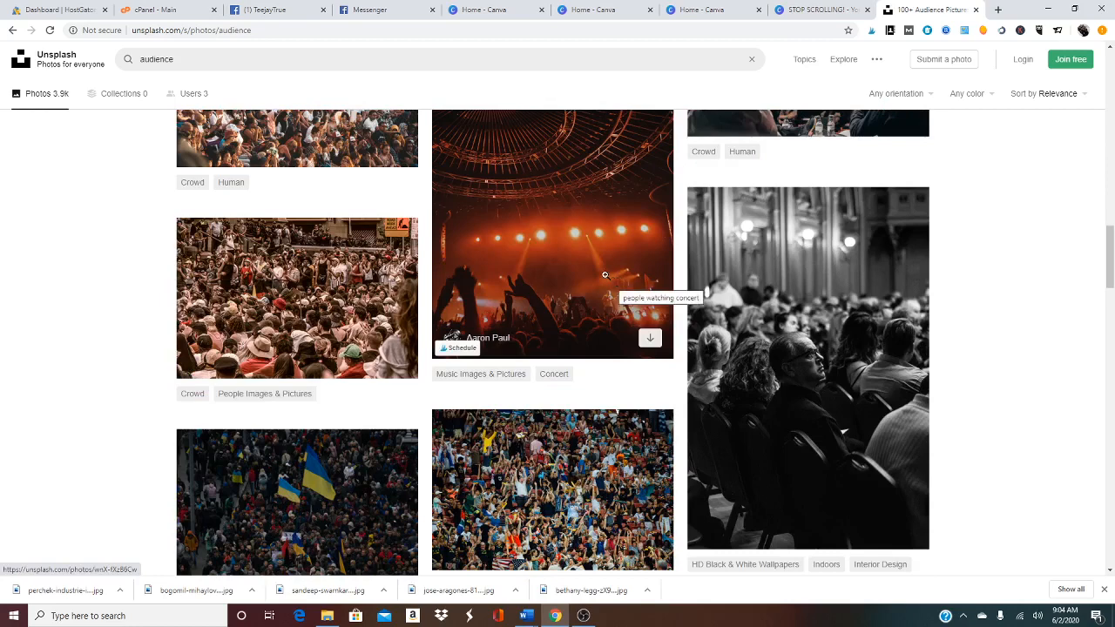
{"action": "scroll", "coordinate": [604, 275], "scroll_direction": "down", "scroll_amount": 2}
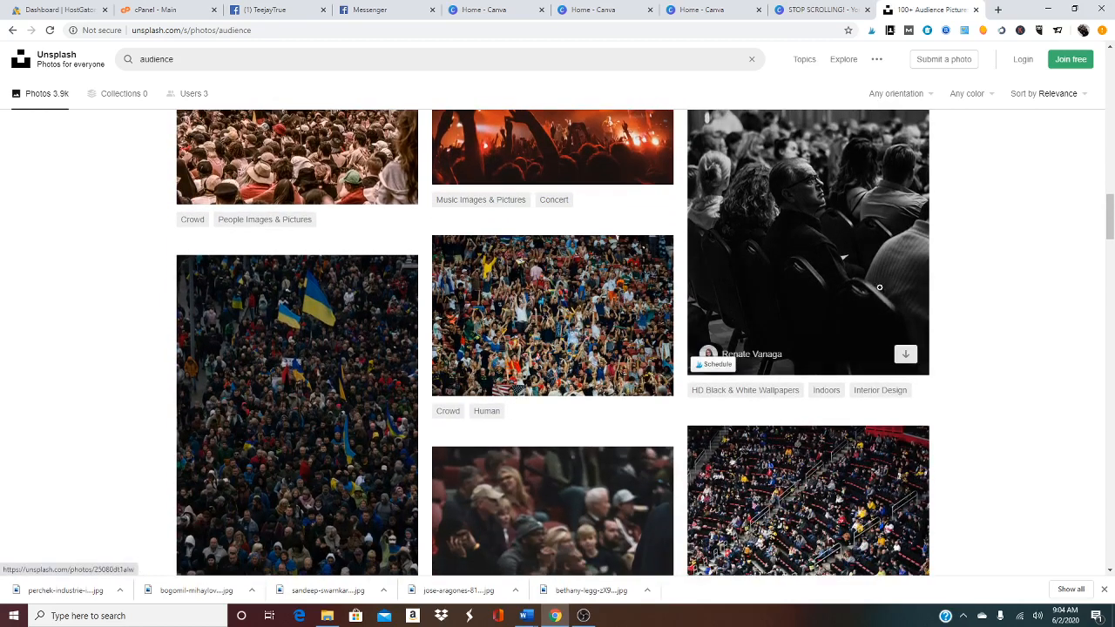
{"action": "scroll", "coordinate": [879, 287], "scroll_direction": "up", "scroll_amount": 1}
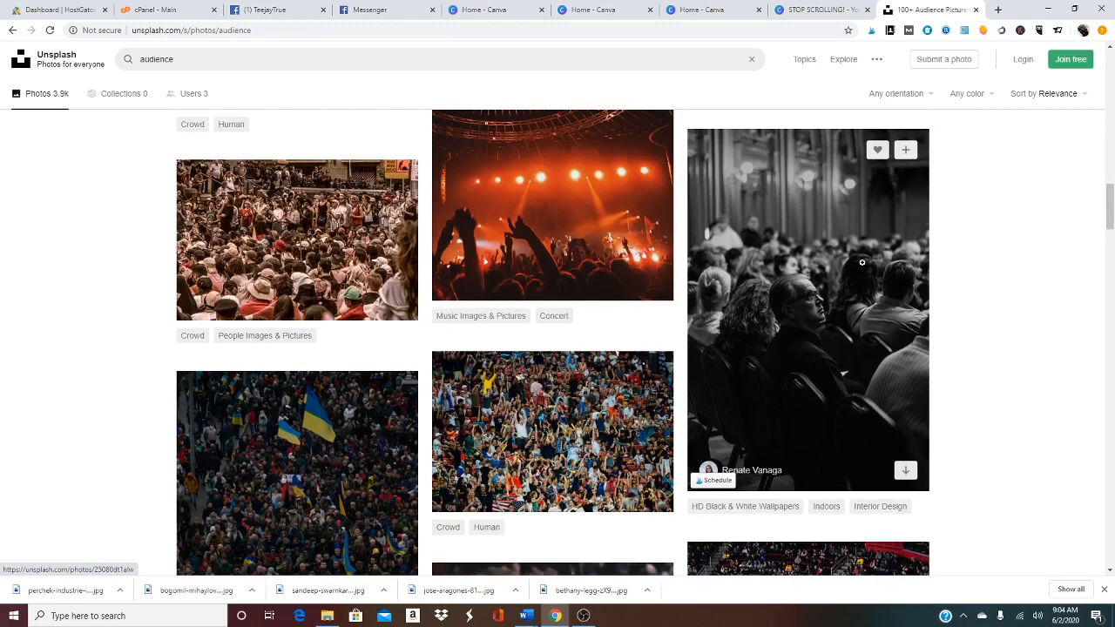
{"action": "scroll", "coordinate": [862, 262], "scroll_direction": "down", "scroll_amount": 2}
{"action": "scroll", "coordinate": [860, 266], "scroll_direction": "down", "scroll_amount": 1}
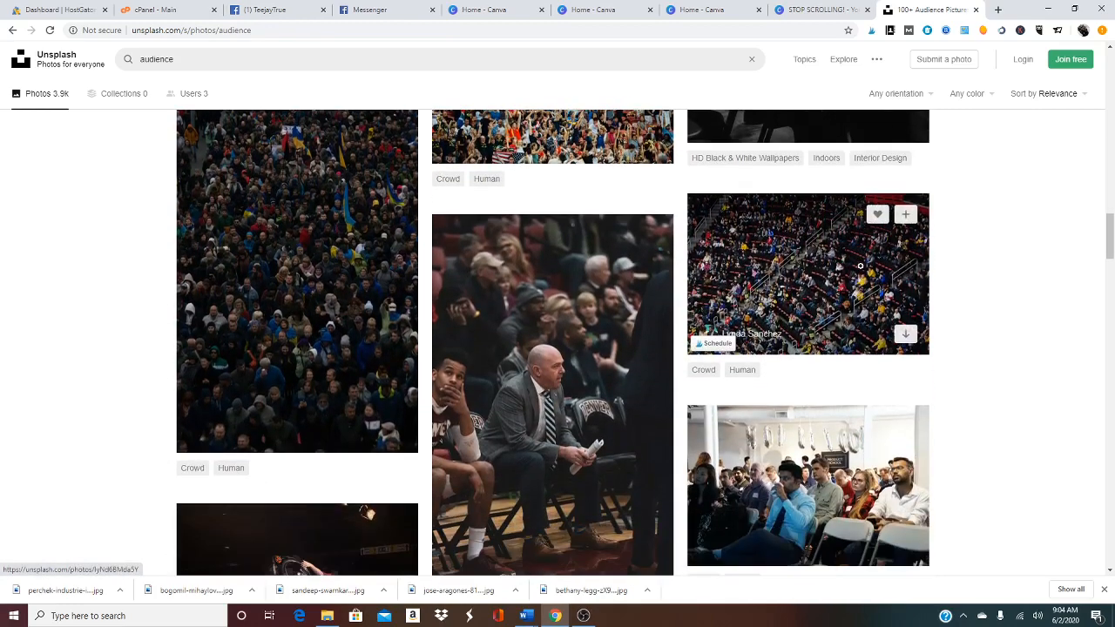
{"action": "scroll", "coordinate": [860, 266], "scroll_direction": "down", "scroll_amount": 1}
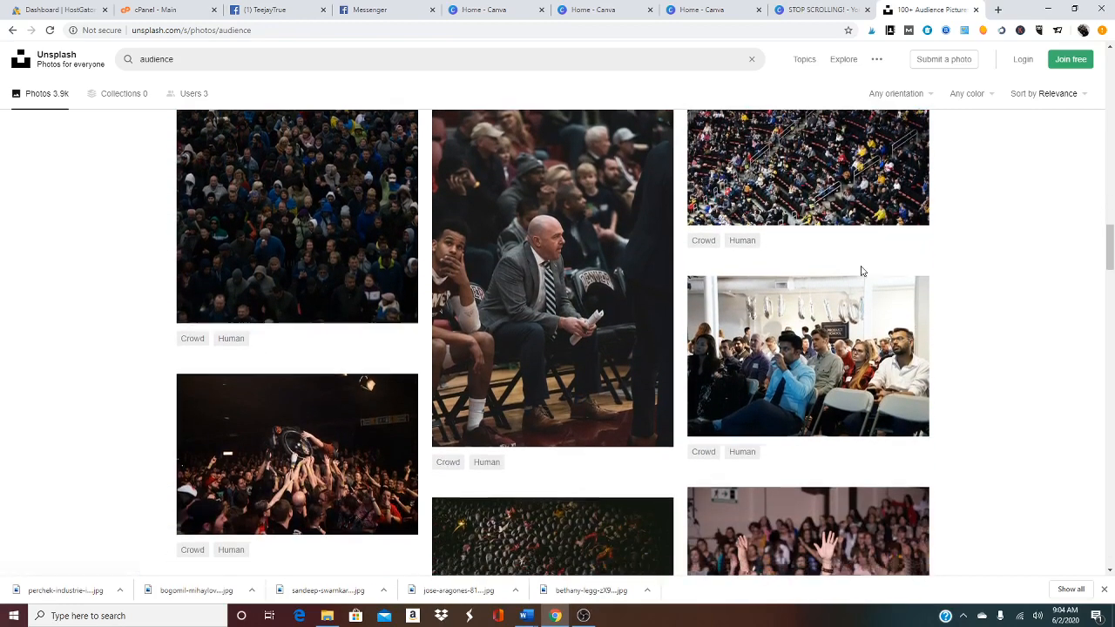
{"action": "scroll", "coordinate": [861, 270], "scroll_direction": "down", "scroll_amount": 2}
{"action": "scroll", "coordinate": [861, 271], "scroll_direction": "down", "scroll_amount": 2}
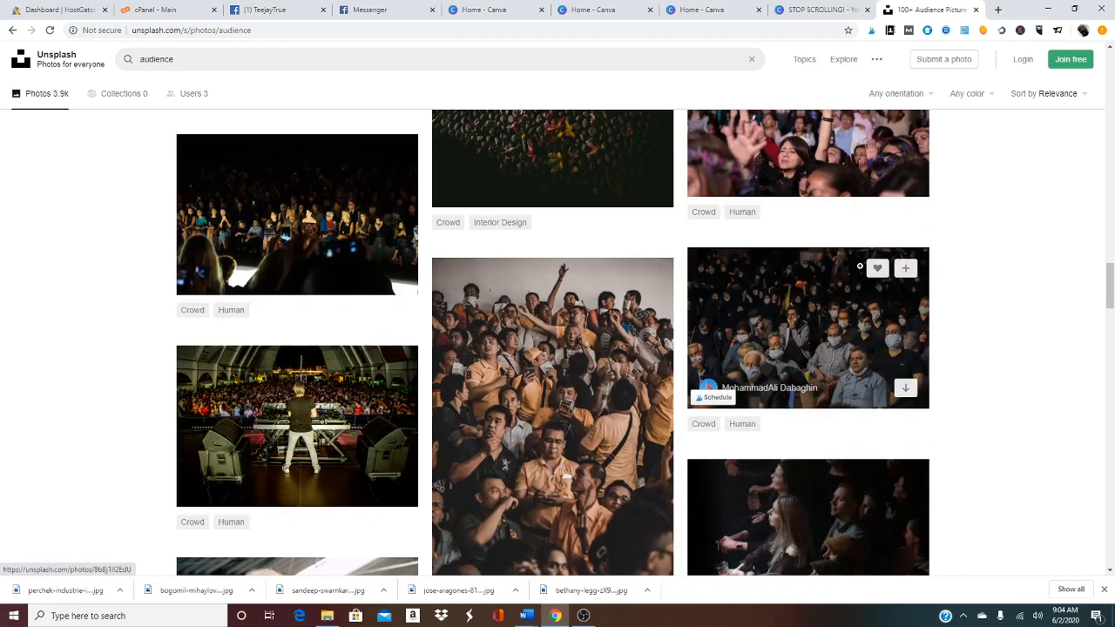
{"action": "scroll", "coordinate": [860, 265], "scroll_direction": "down", "scroll_amount": 1}
{"action": "scroll", "coordinate": [860, 266], "scroll_direction": "down", "scroll_amount": 2}
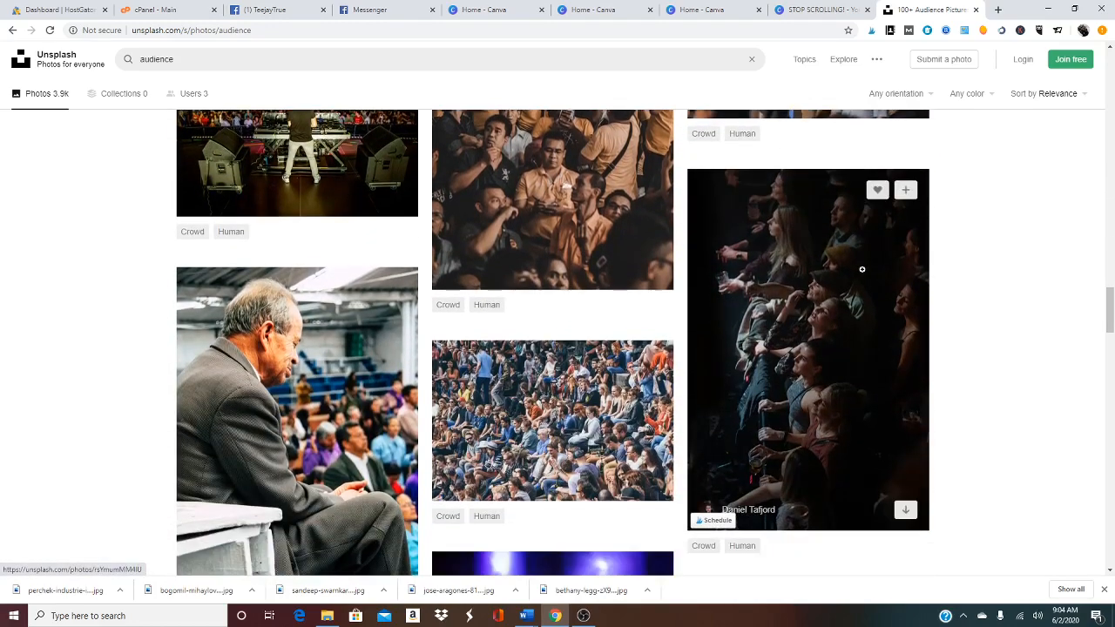
{"action": "scroll", "coordinate": [862, 269], "scroll_direction": "down", "scroll_amount": 2}
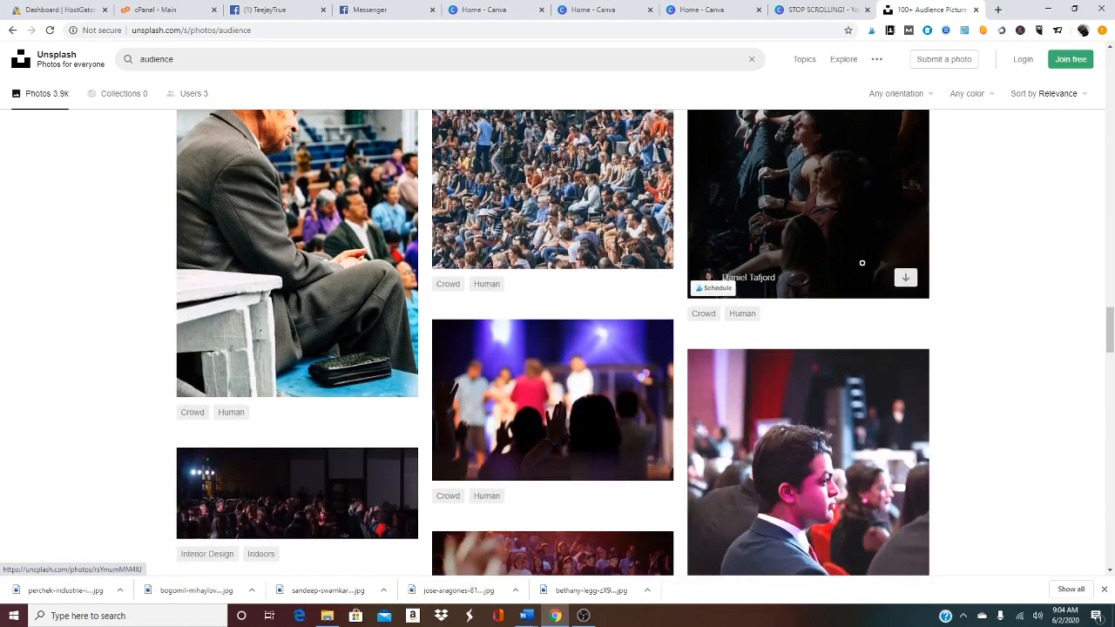
{"action": "scroll", "coordinate": [861, 262], "scroll_direction": "up", "scroll_amount": 1}
{"action": "scroll", "coordinate": [862, 262], "scroll_direction": "down", "scroll_amount": 2}
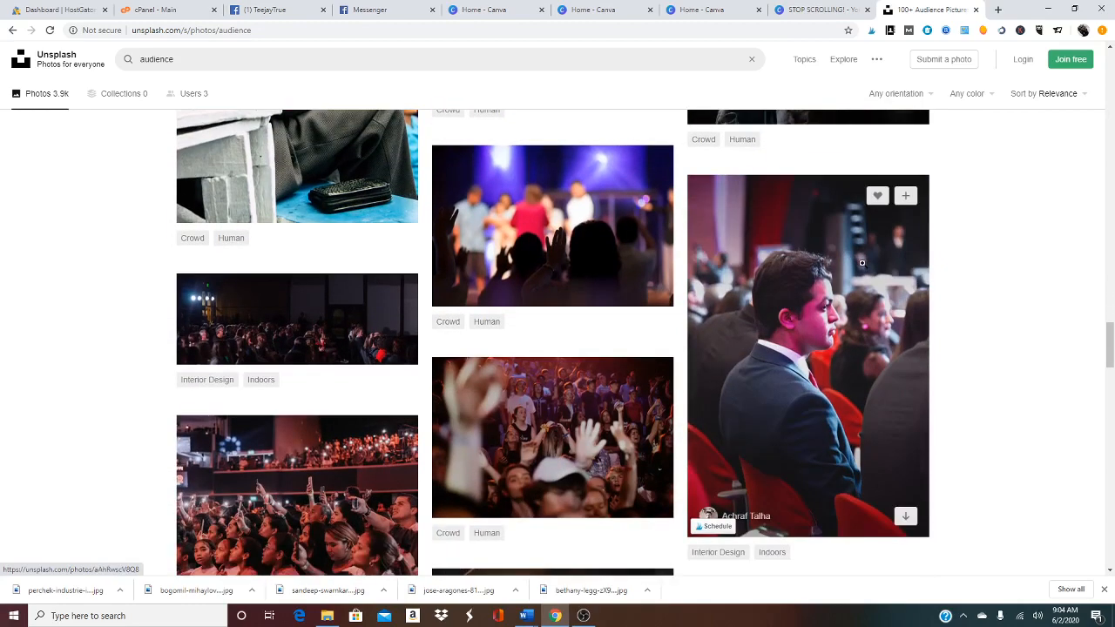
{"action": "scroll", "coordinate": [861, 262], "scroll_direction": "down", "scroll_amount": 3}
{"action": "scroll", "coordinate": [857, 264], "scroll_direction": "down", "scroll_amount": 1}
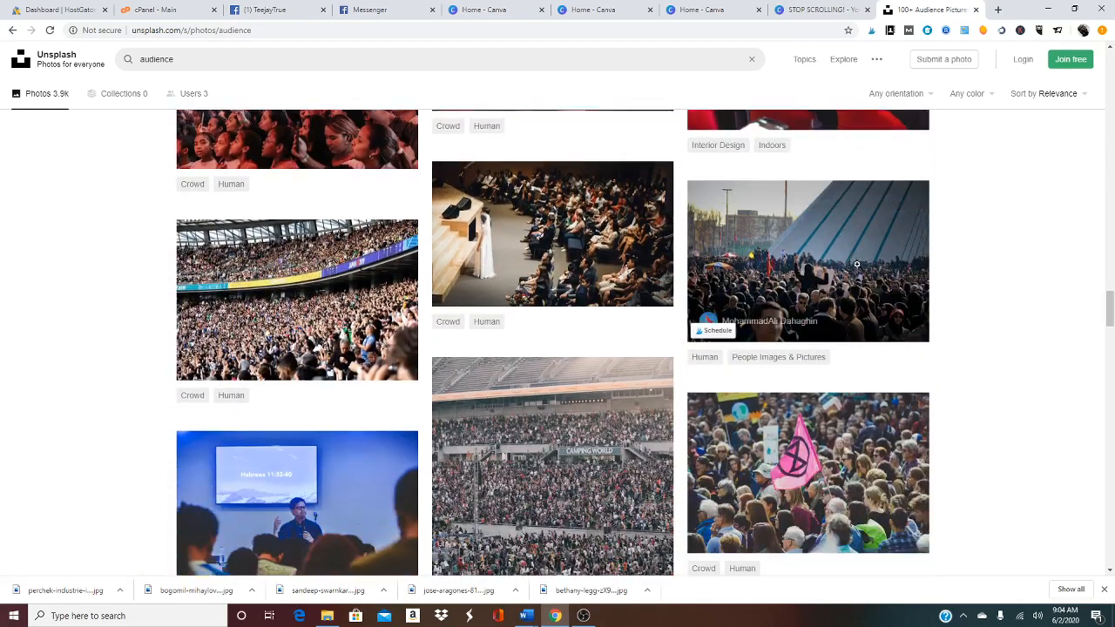
{"action": "scroll", "coordinate": [857, 264], "scroll_direction": "down", "scroll_amount": 2}
{"action": "scroll", "coordinate": [855, 263], "scroll_direction": "down", "scroll_amount": 3}
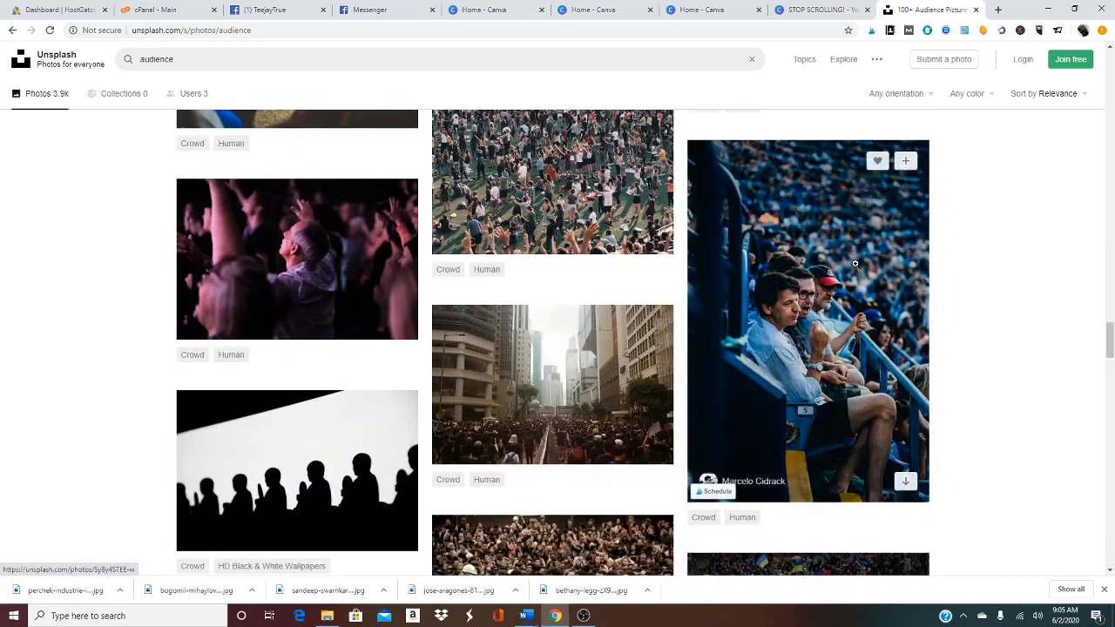
{"action": "scroll", "coordinate": [854, 263], "scroll_direction": "down", "scroll_amount": 1}
{"action": "scroll", "coordinate": [853, 262], "scroll_direction": "down", "scroll_amount": 2}
{"action": "scroll", "coordinate": [853, 263], "scroll_direction": "down", "scroll_amount": 4}
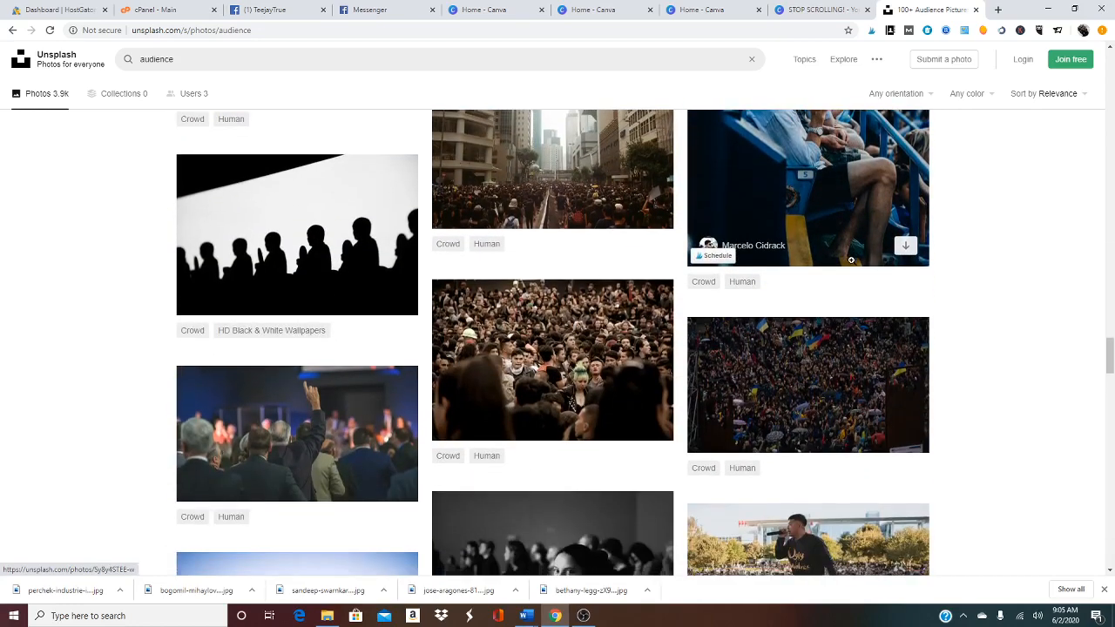
{"action": "scroll", "coordinate": [849, 259], "scroll_direction": "down", "scroll_amount": 5}
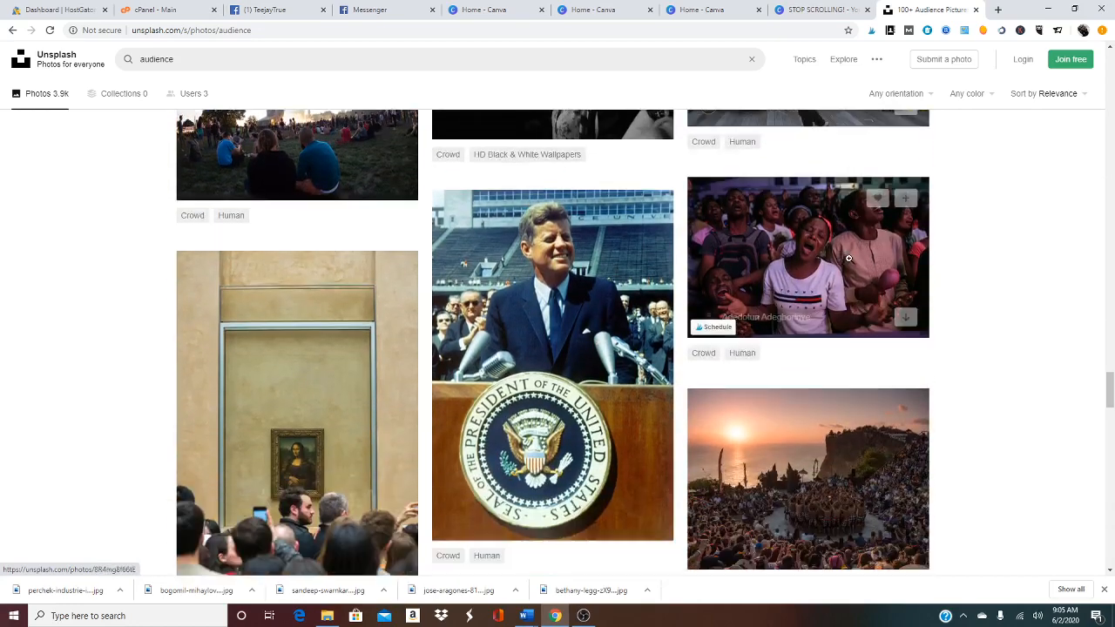
{"action": "scroll", "coordinate": [848, 259], "scroll_direction": "down", "scroll_amount": 5}
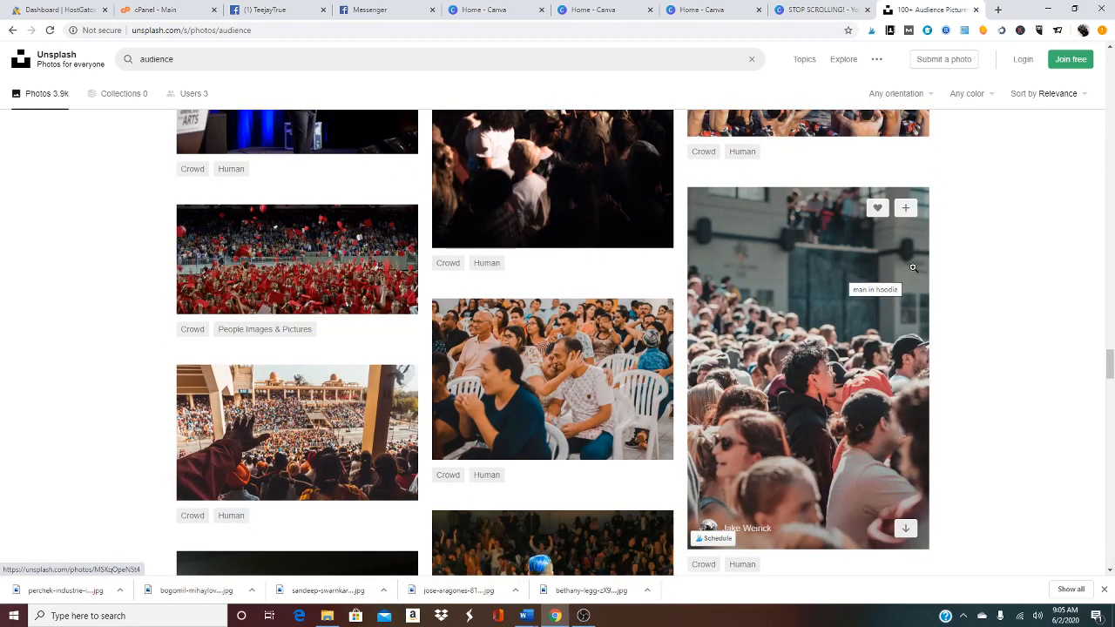
{"action": "scroll", "coordinate": [914, 267], "scroll_direction": "down", "scroll_amount": 1}
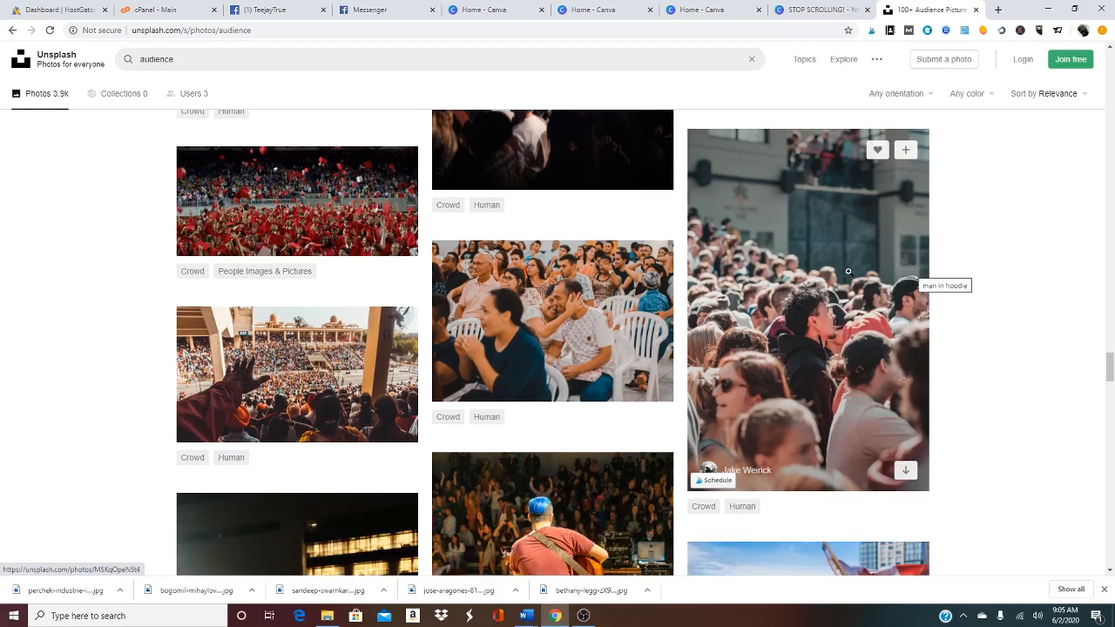
{"action": "scroll", "coordinate": [848, 271], "scroll_direction": "down", "scroll_amount": 5}
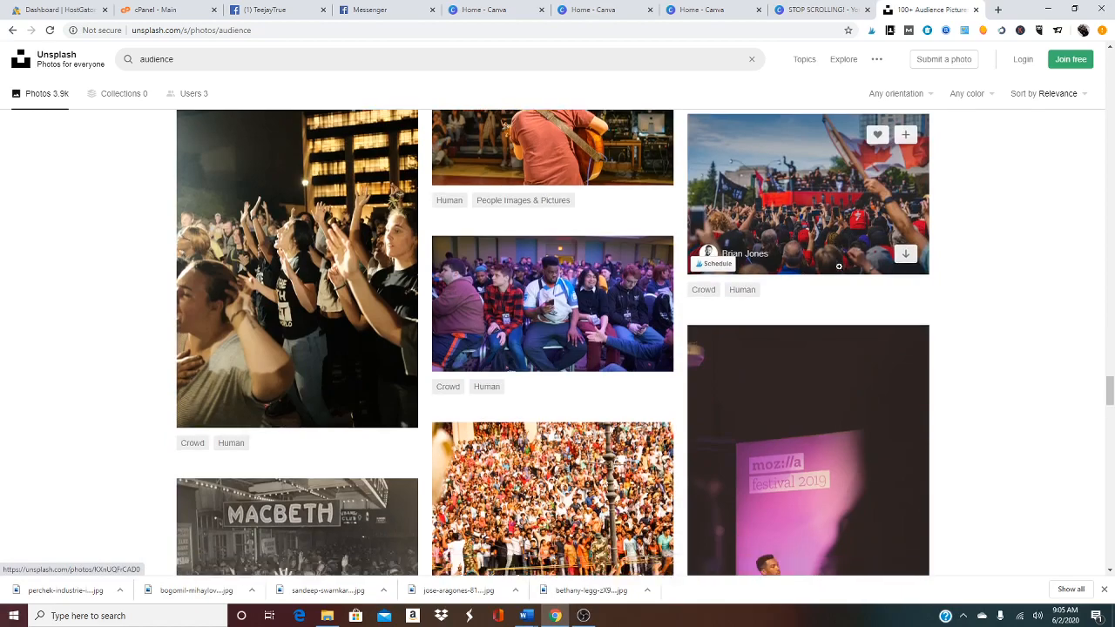
{"action": "scroll", "coordinate": [839, 267], "scroll_direction": "down", "scroll_amount": 10}
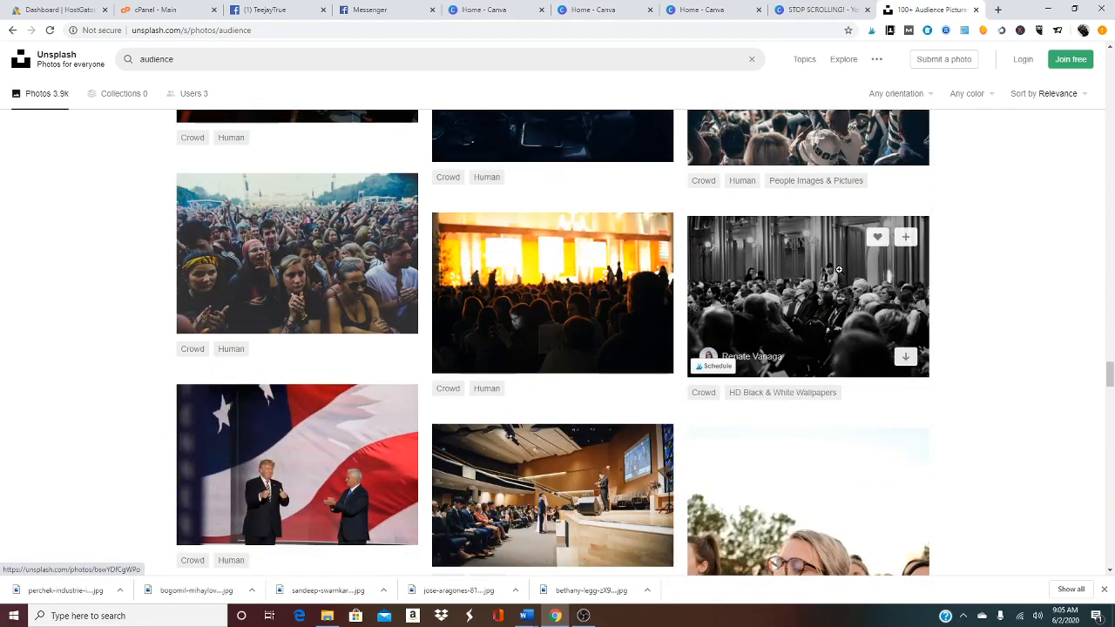
{"action": "scroll", "coordinate": [839, 270], "scroll_direction": "down", "scroll_amount": 3}
{"action": "scroll", "coordinate": [830, 267], "scroll_direction": "down", "scroll_amount": 8}
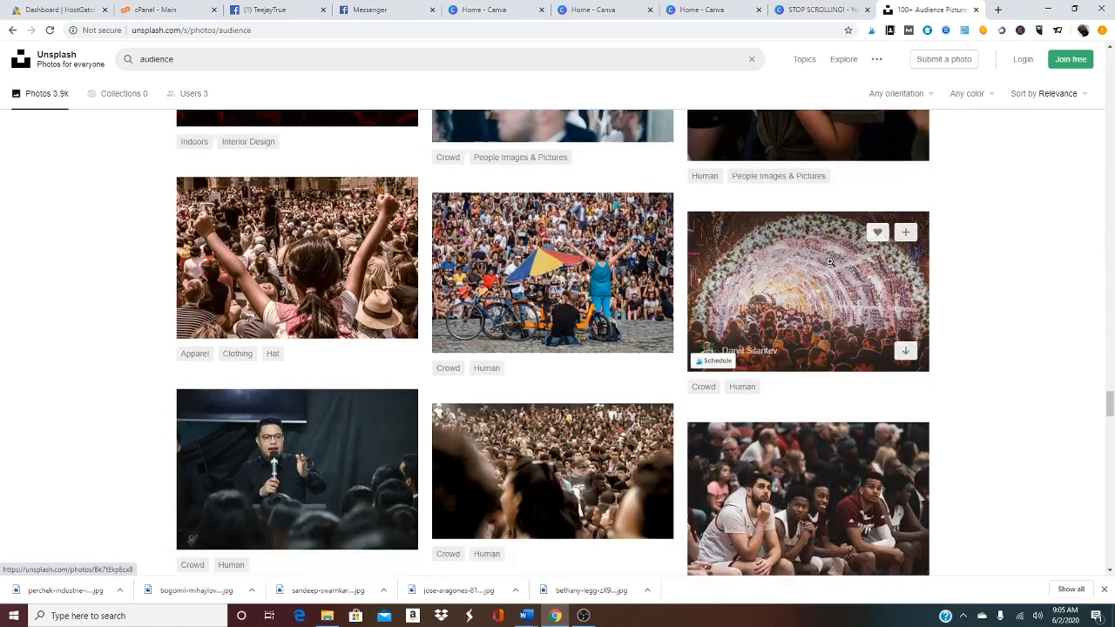
{"action": "scroll", "coordinate": [829, 261], "scroll_direction": "down", "scroll_amount": 6}
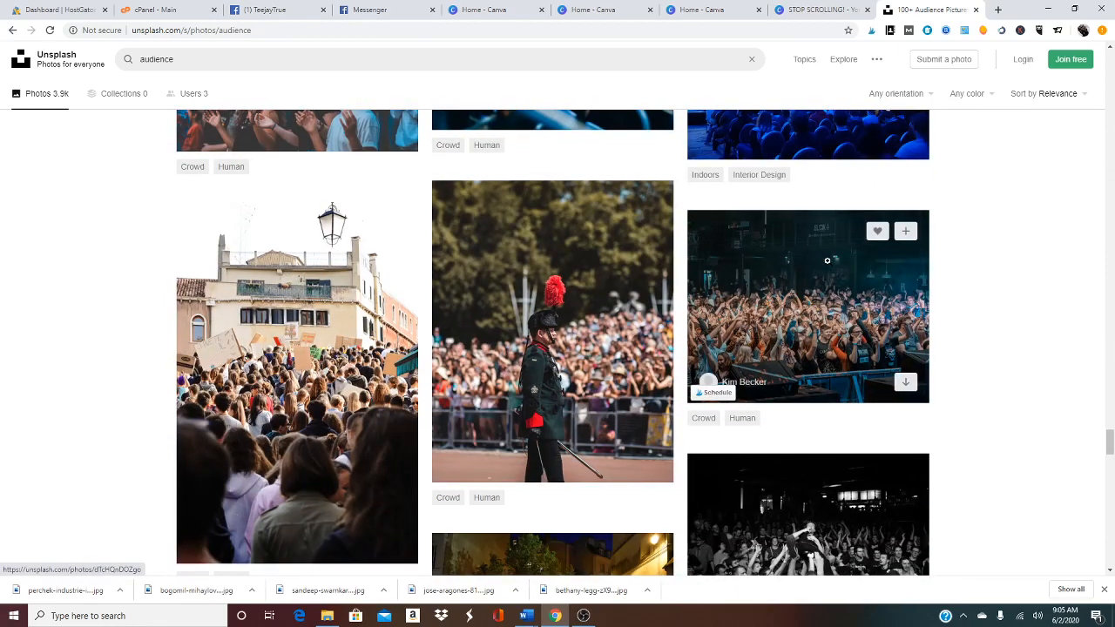
Return to the tall crowd photo with the man in a hoodie and download it.
{"action": "scroll", "coordinate": [828, 262], "scroll_direction": "down", "scroll_amount": 6}
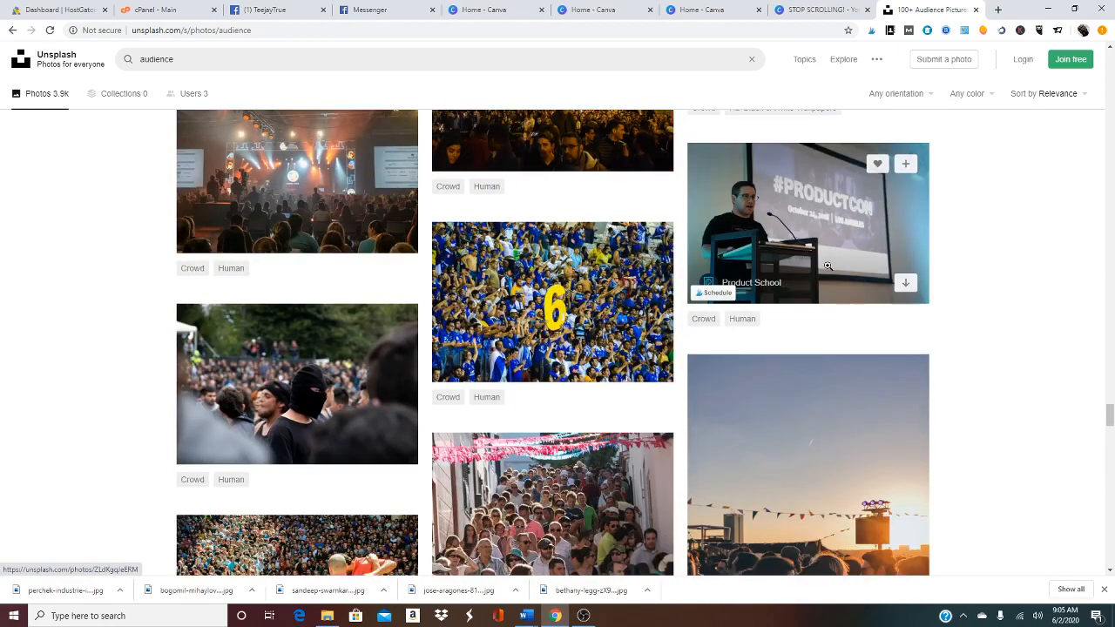
{"action": "scroll", "coordinate": [828, 266], "scroll_direction": "down", "scroll_amount": 6}
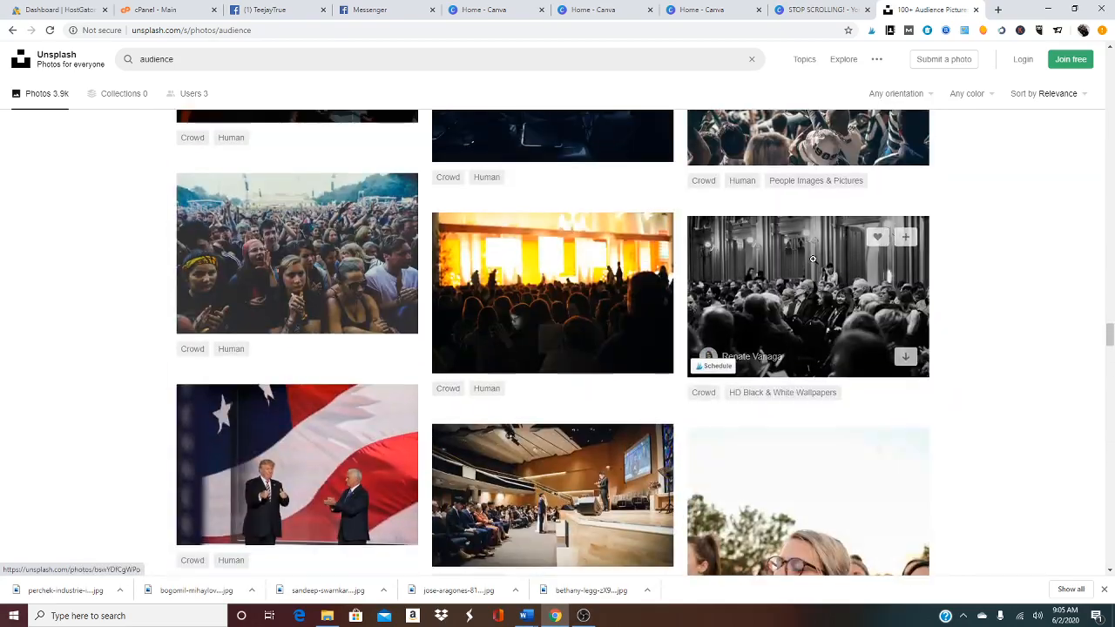
{"action": "scroll", "coordinate": [812, 262], "scroll_direction": "down", "scroll_amount": 6}
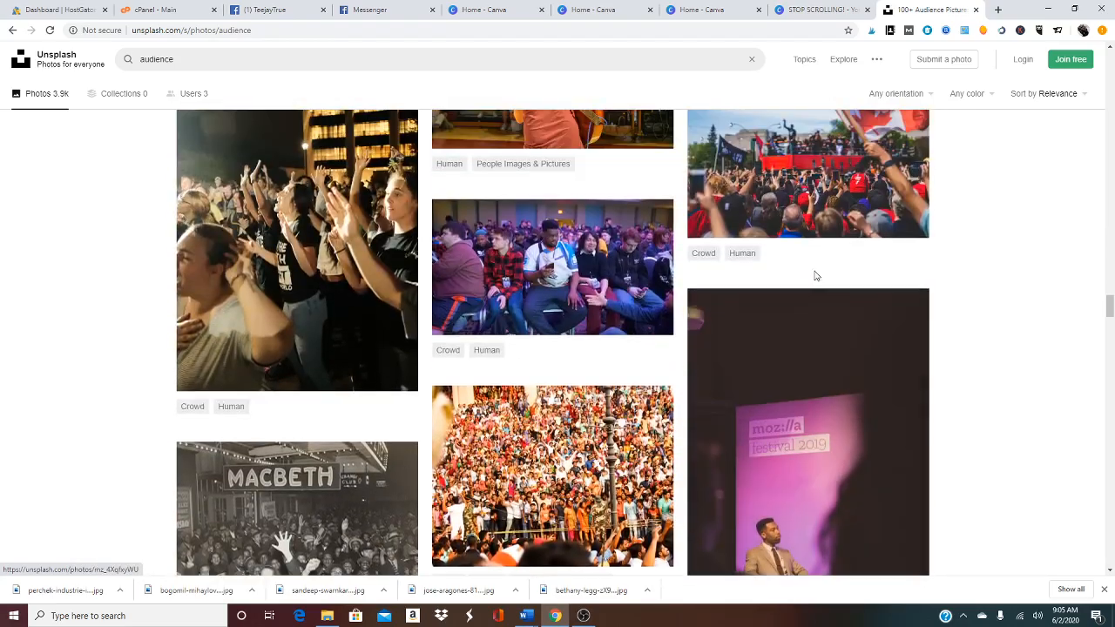
{"action": "scroll", "coordinate": [811, 275], "scroll_direction": "up", "scroll_amount": 6}
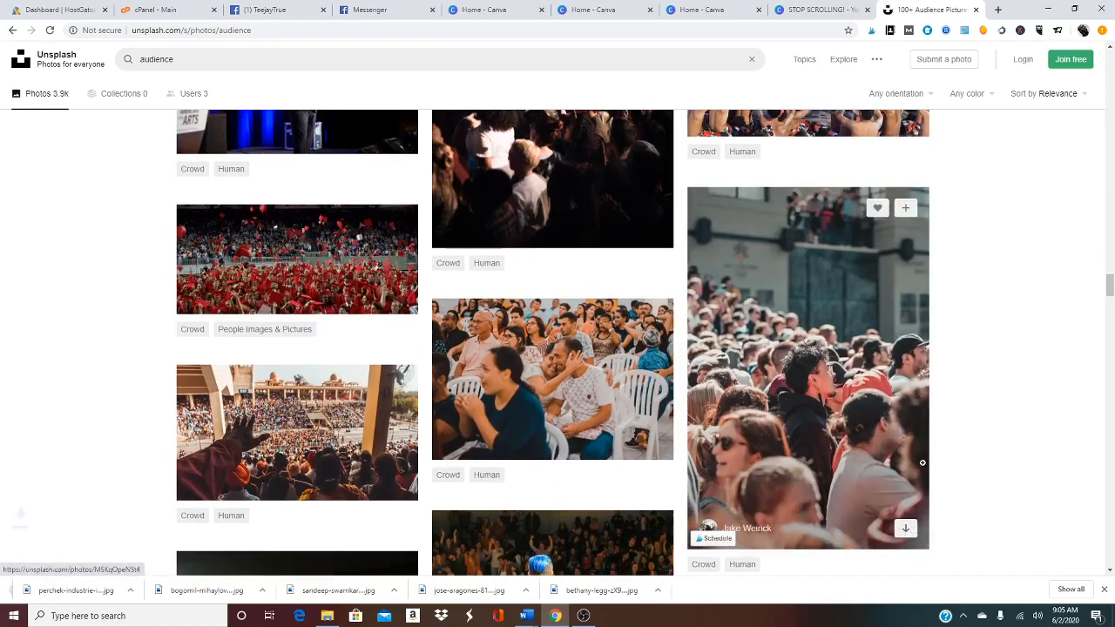
Go back to the tall black-and-white photo of a seated audience and download it.
{"action": "scroll", "coordinate": [917, 390], "scroll_direction": "up", "scroll_amount": 10}
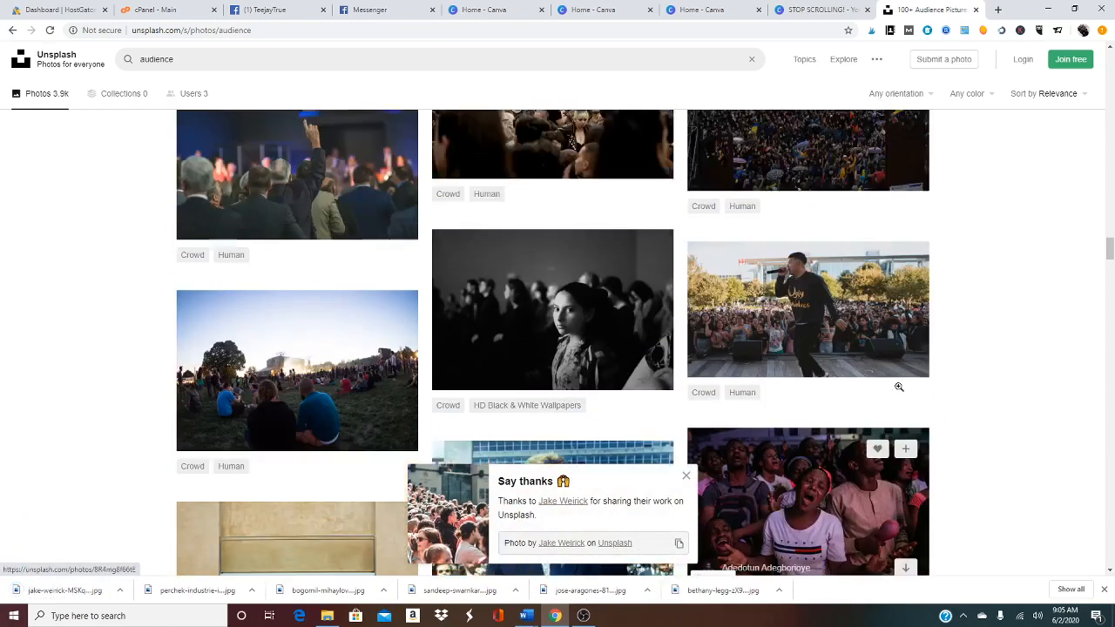
{"action": "scroll", "coordinate": [893, 385], "scroll_direction": "up", "scroll_amount": 12}
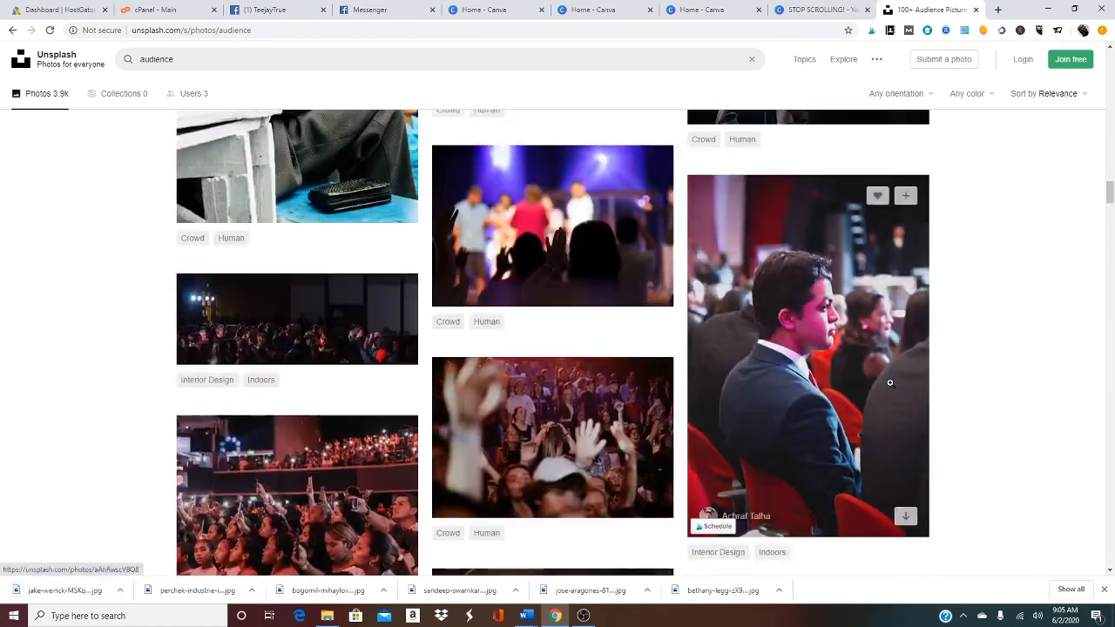
{"action": "scroll", "coordinate": [891, 387], "scroll_direction": "up", "scroll_amount": 6}
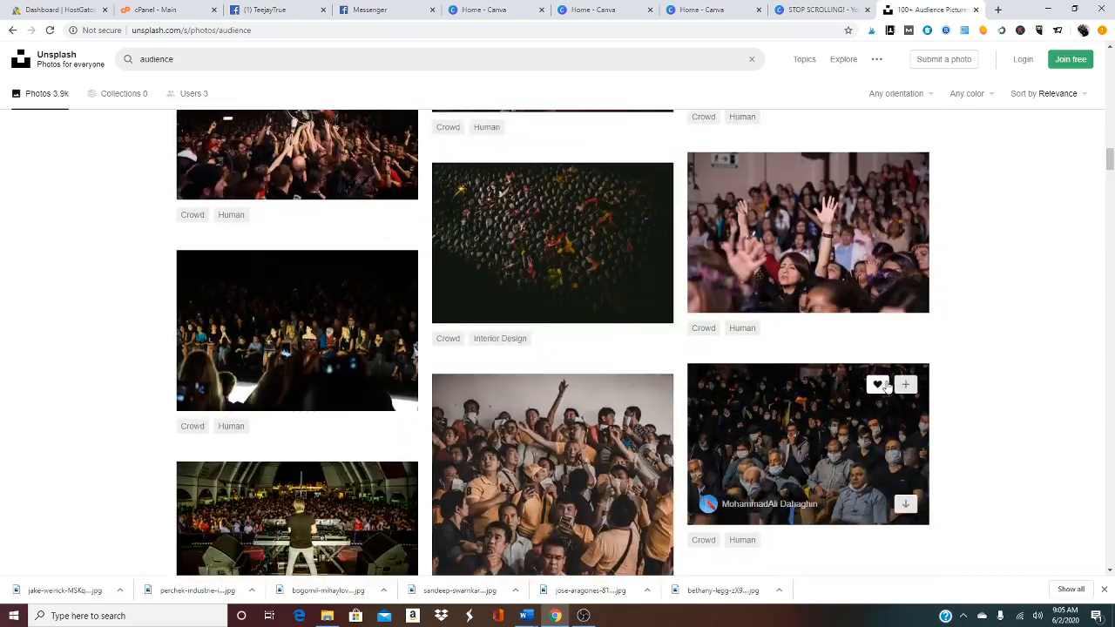
{"action": "scroll", "coordinate": [886, 387], "scroll_direction": "up", "scroll_amount": 6}
{"action": "scroll", "coordinate": [886, 381], "scroll_direction": "up", "scroll_amount": 3}
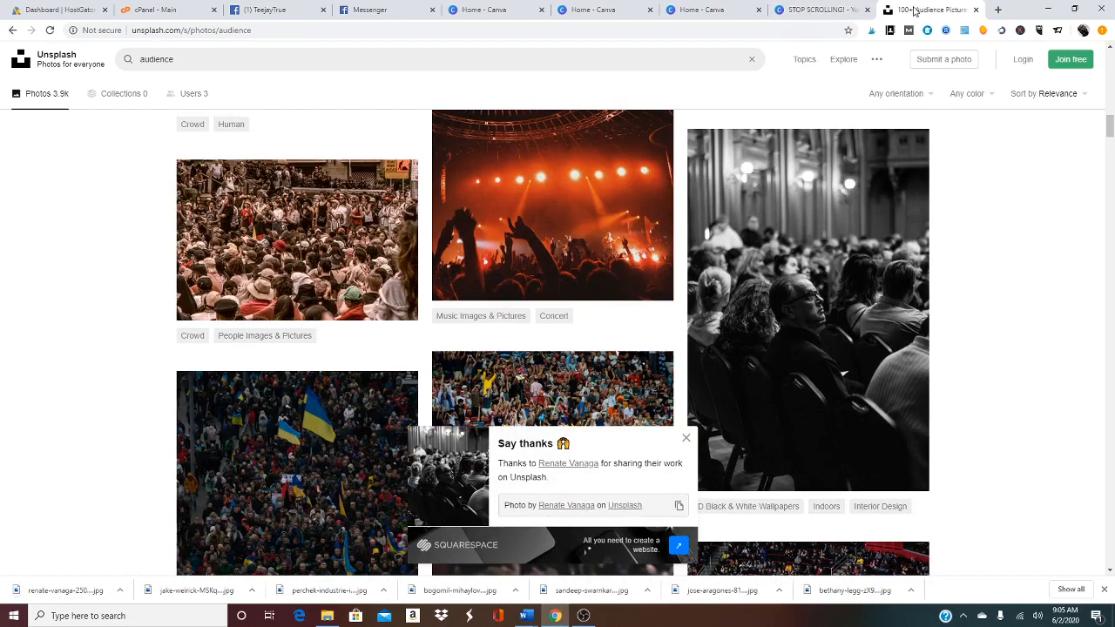
Switch to the STOP SCROLLING! design in Canva and upload the two newly downloaded audience photos.
{"action": "left_click", "coordinate": [816, 8]}
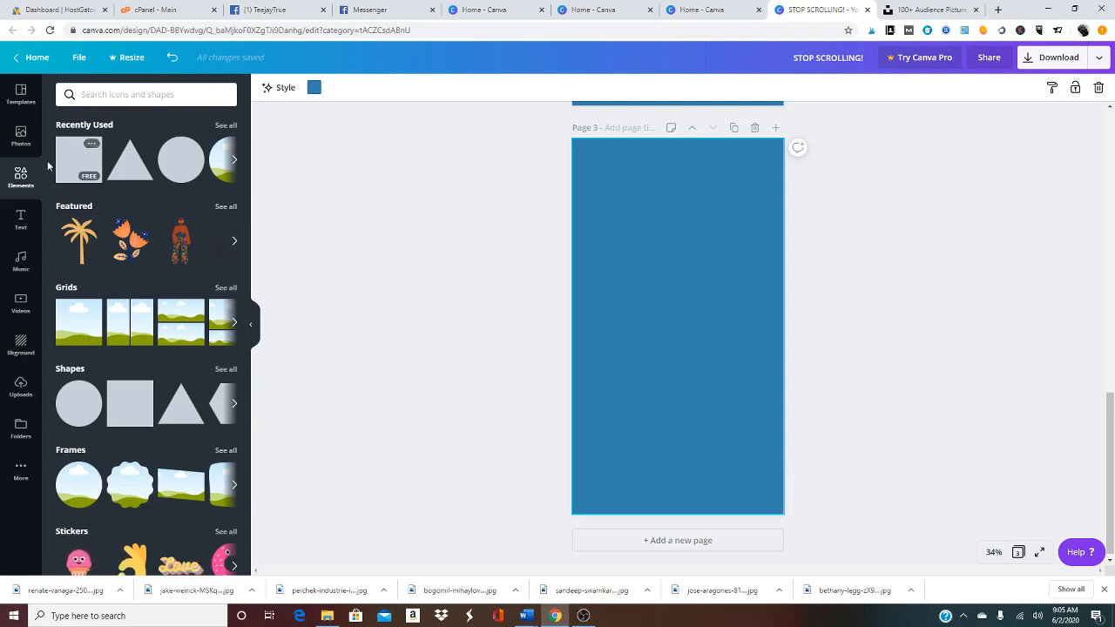
{"action": "left_click", "coordinate": [21, 387]}
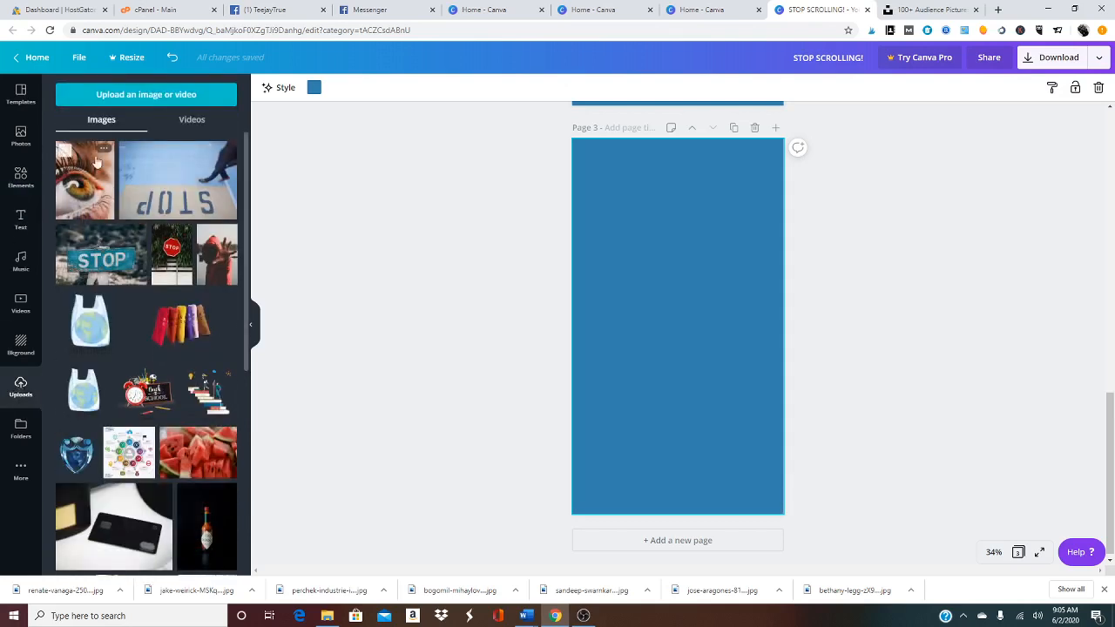
{"action": "left_click", "coordinate": [154, 96]}
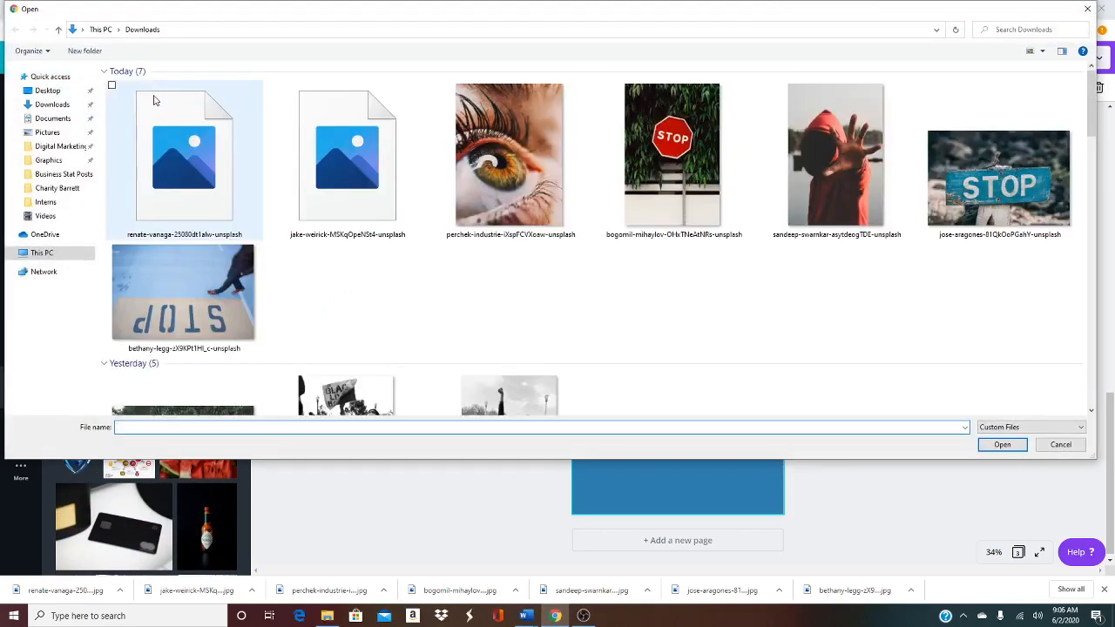
{"action": "left_click", "coordinate": [252, 181]}
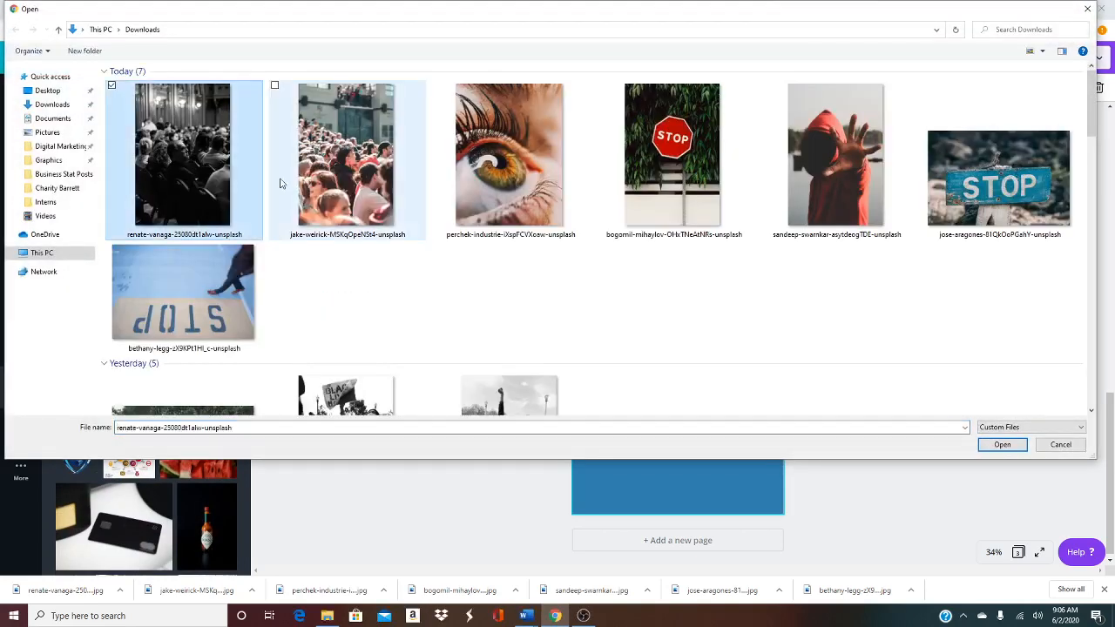
{"action": "left_click", "coordinate": [340, 199], "text": "ctrl"}
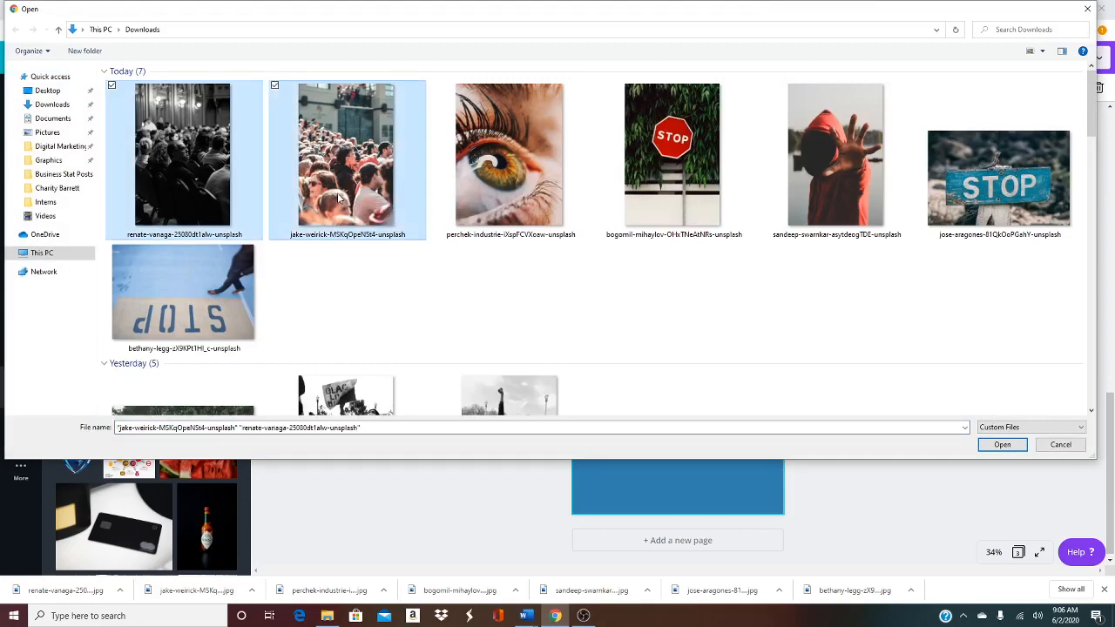
{"action": "left_click", "coordinate": [1002, 445]}
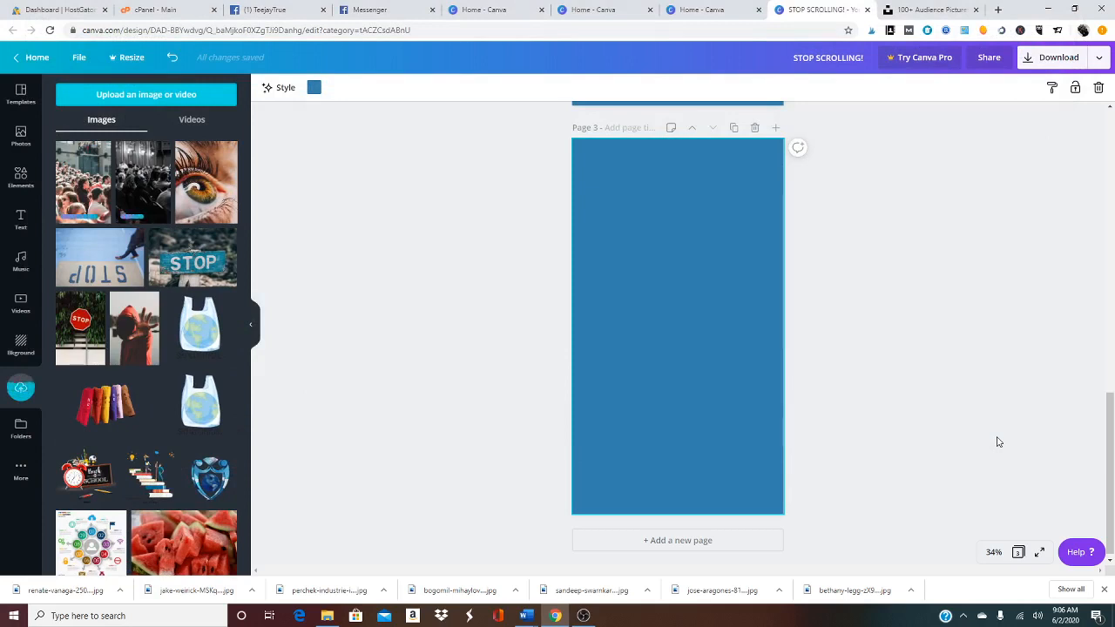
Review the layout and message of pages 1 and 2 against the blank blue page 3.
{"action": "scroll", "coordinate": [903, 401], "scroll_direction": "up", "scroll_amount": 5}
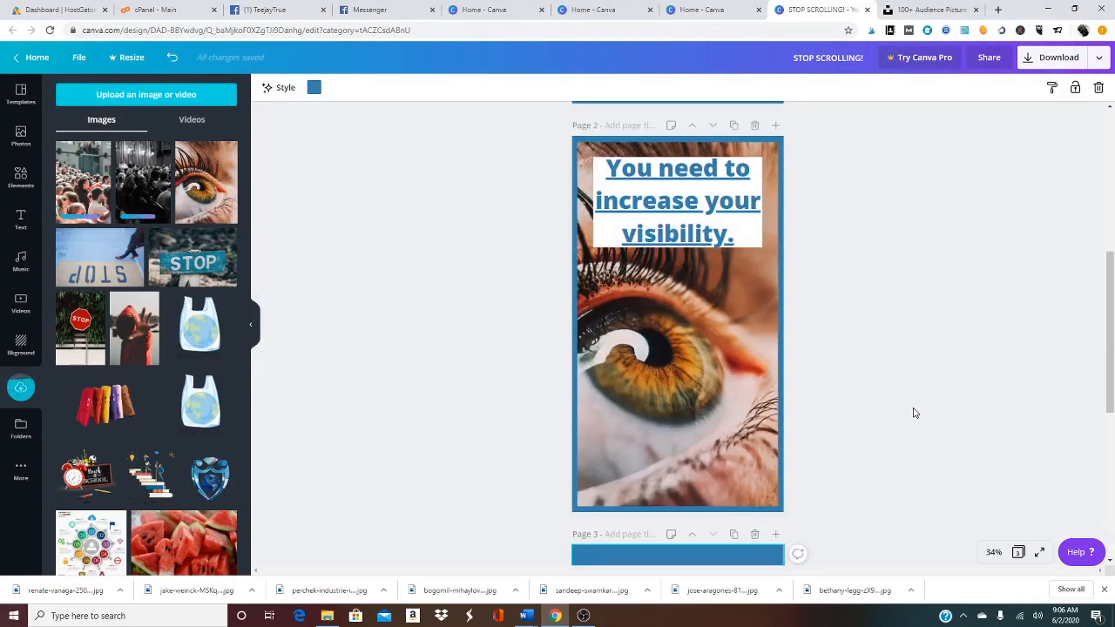
{"action": "scroll", "coordinate": [915, 412], "scroll_direction": "up", "scroll_amount": 5}
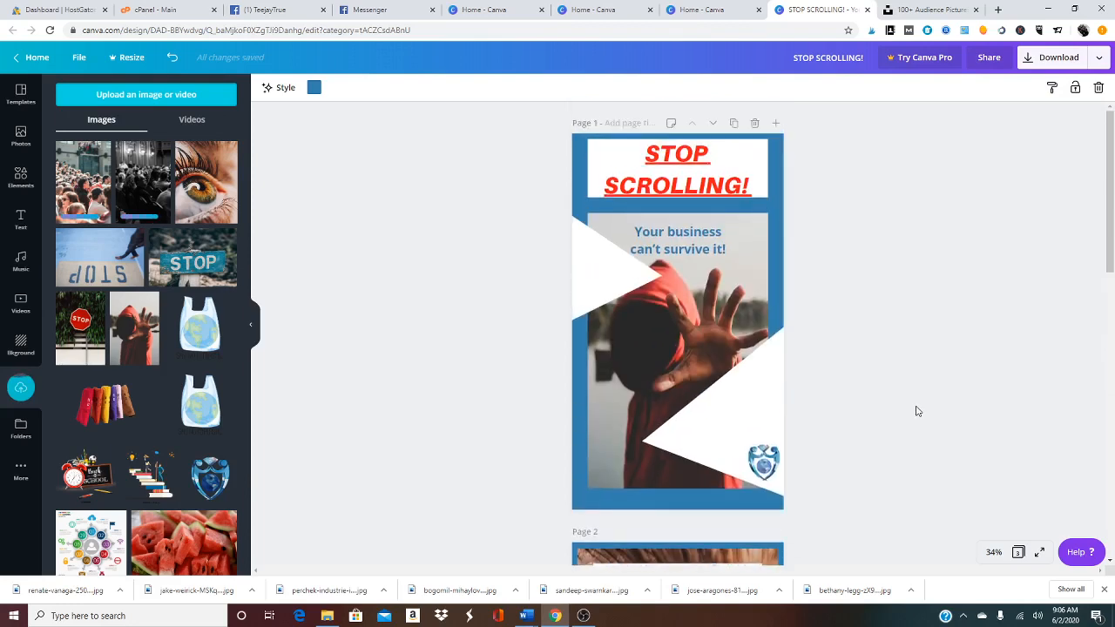
{"action": "scroll", "coordinate": [917, 411], "scroll_direction": "down", "scroll_amount": 5}
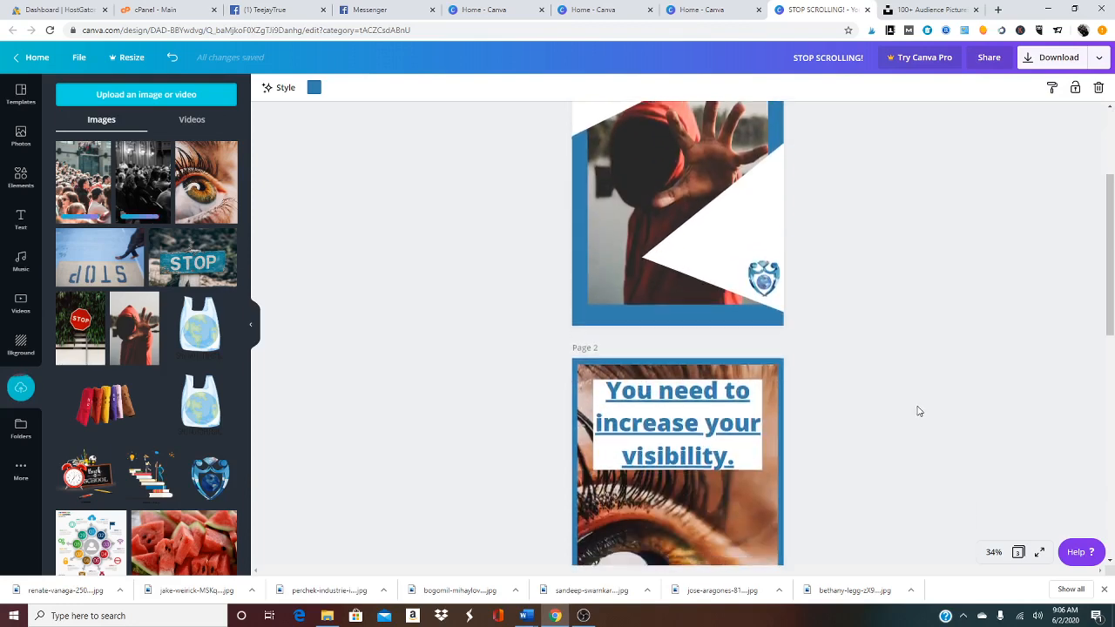
{"action": "scroll", "coordinate": [917, 411], "scroll_direction": "down", "scroll_amount": 5}
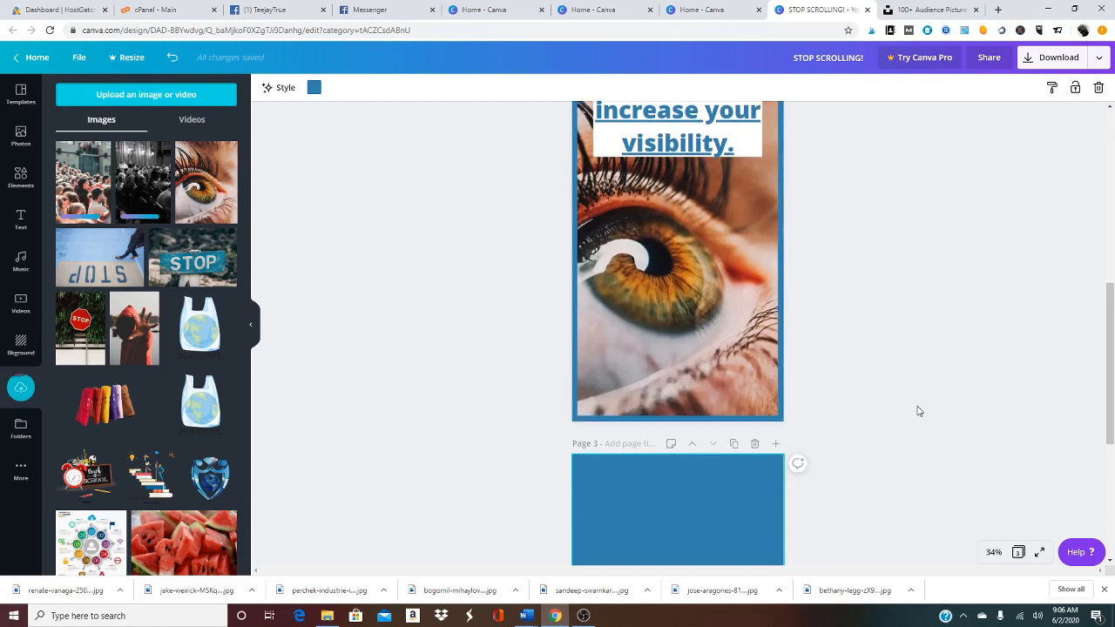
{"action": "scroll", "coordinate": [917, 411], "scroll_direction": "down", "scroll_amount": 4}
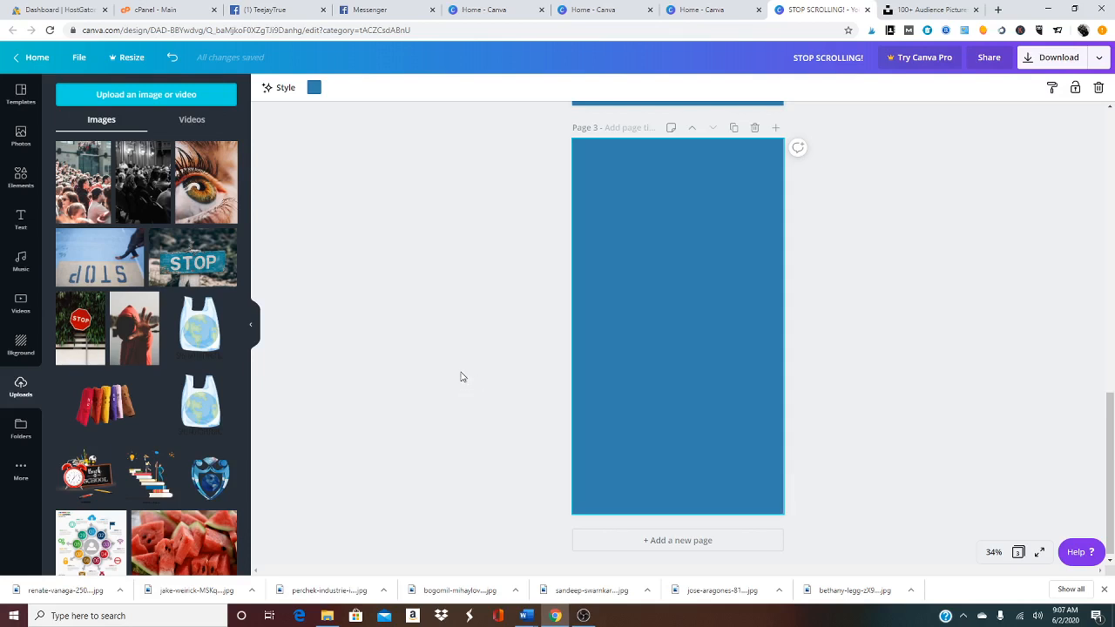
{"action": "scroll", "coordinate": [463, 373], "scroll_direction": "up", "scroll_amount": 5}
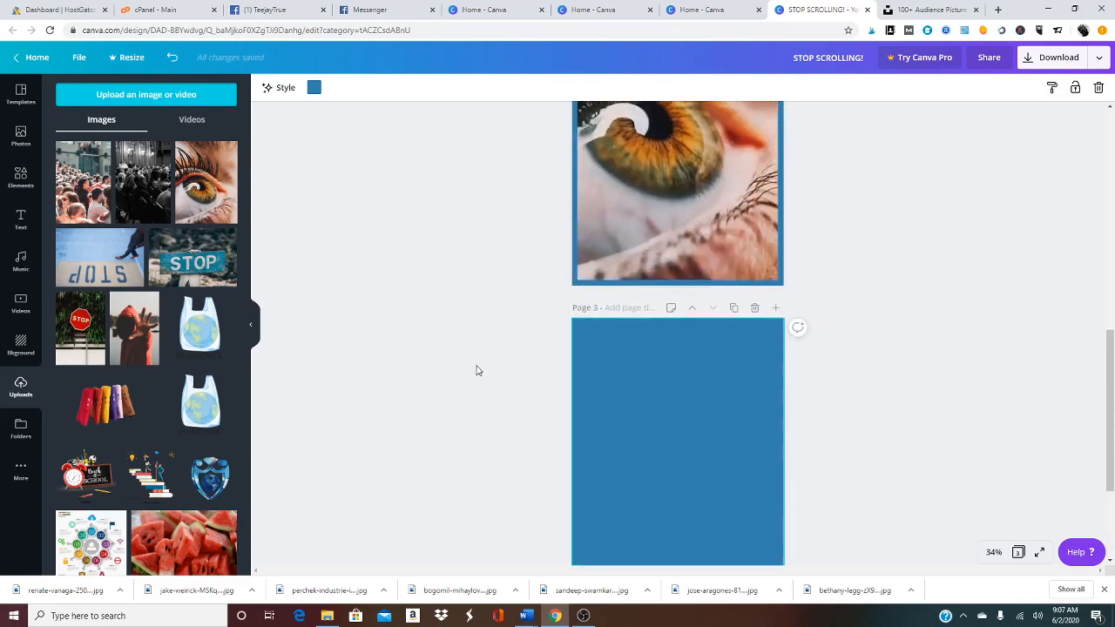
{"action": "scroll", "coordinate": [469, 376], "scroll_direction": "up", "scroll_amount": 6}
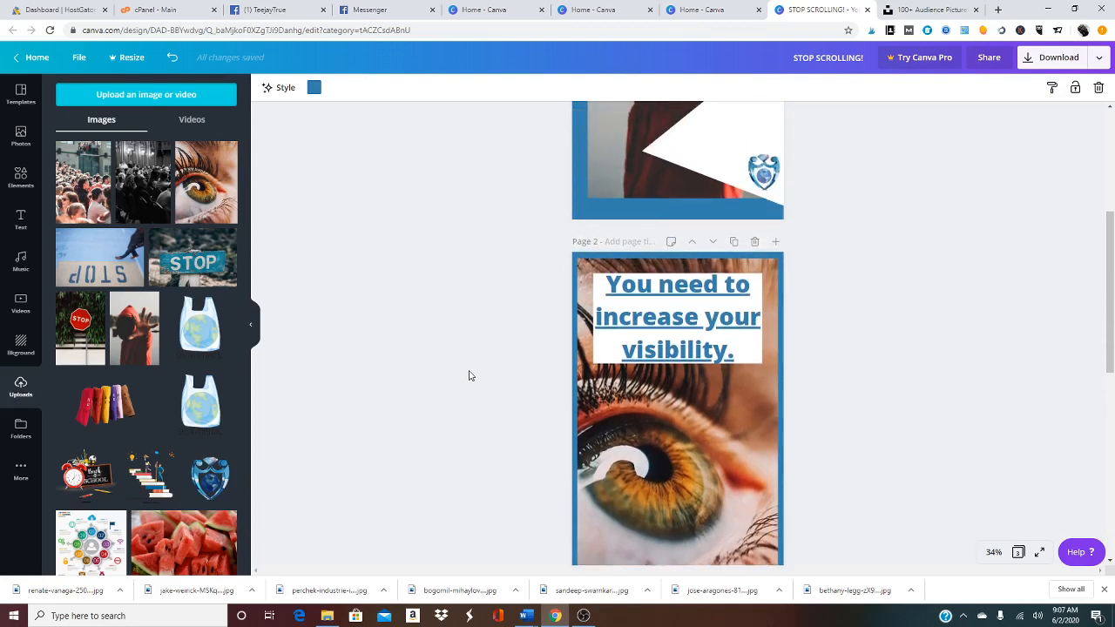
{"action": "scroll", "coordinate": [462, 383], "scroll_direction": "down", "scroll_amount": 5}
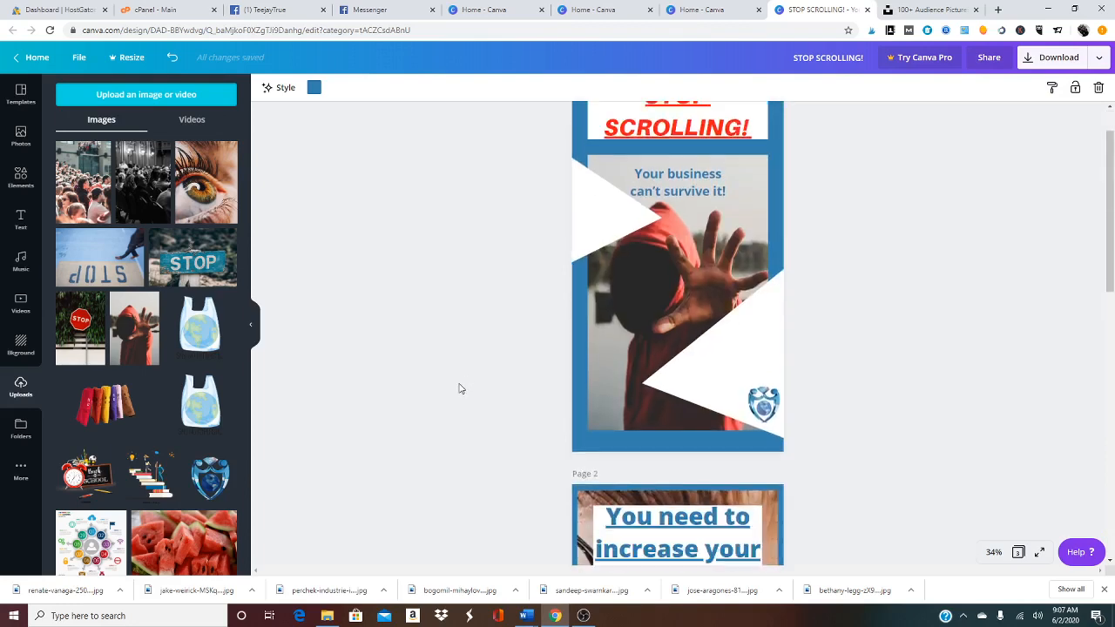
{"action": "scroll", "coordinate": [455, 391], "scroll_direction": "down", "scroll_amount": 1}
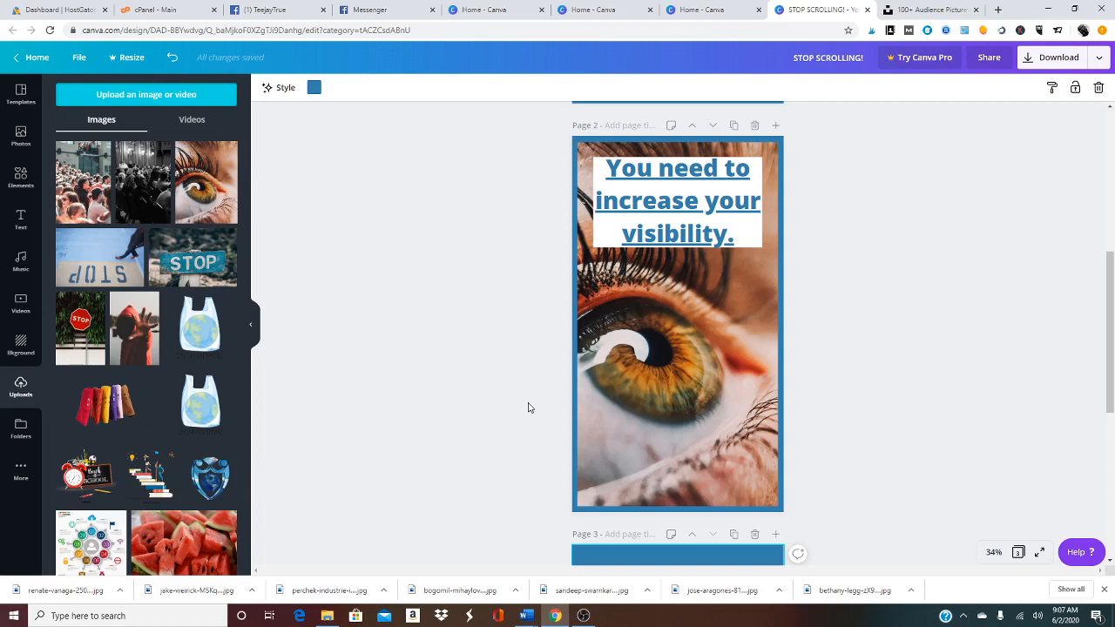
{"action": "scroll", "coordinate": [488, 444], "scroll_direction": "down", "scroll_amount": 3}
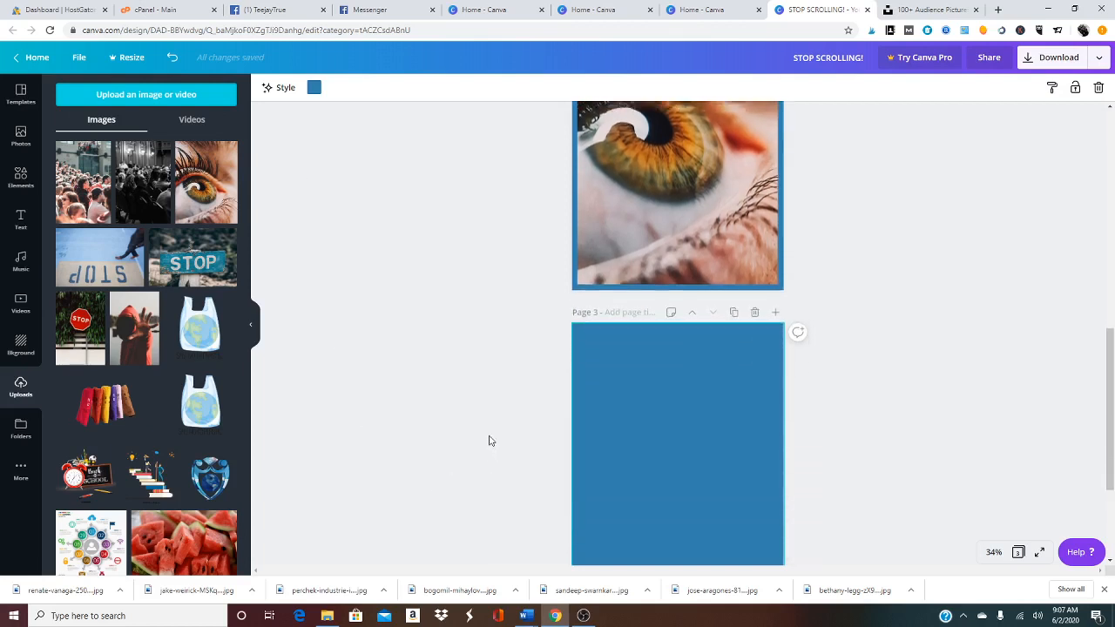
{"action": "scroll", "coordinate": [489, 441], "scroll_direction": "down", "scroll_amount": 3}
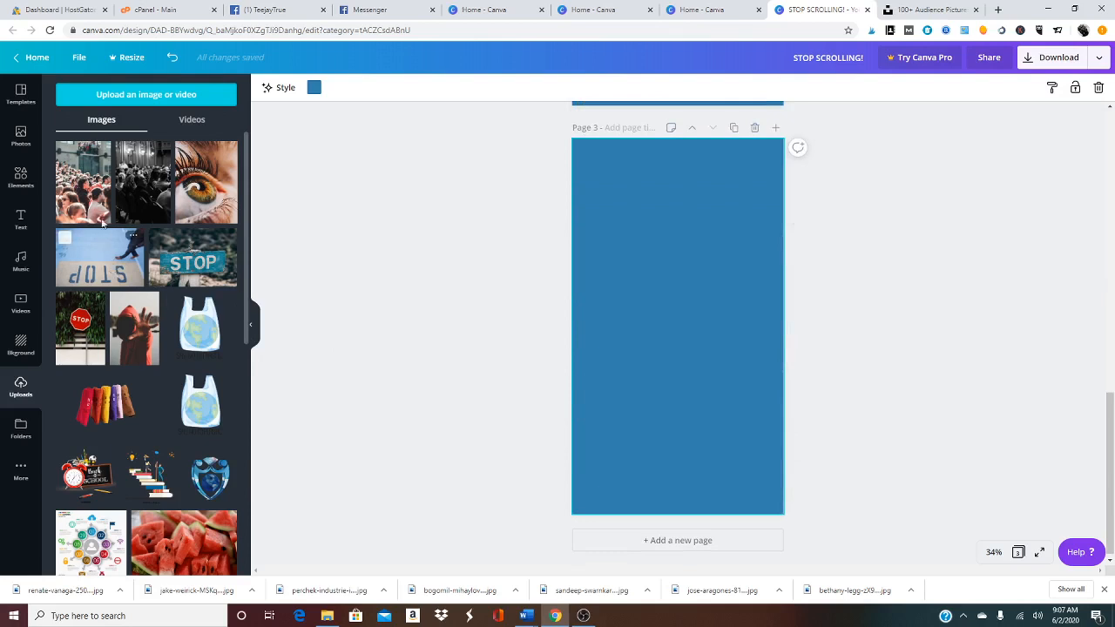
Place the black-and-white seated audience photo on page 3 and stretch it to fill the page, leaving a thin blue border.
{"action": "left_click", "coordinate": [126, 192]}
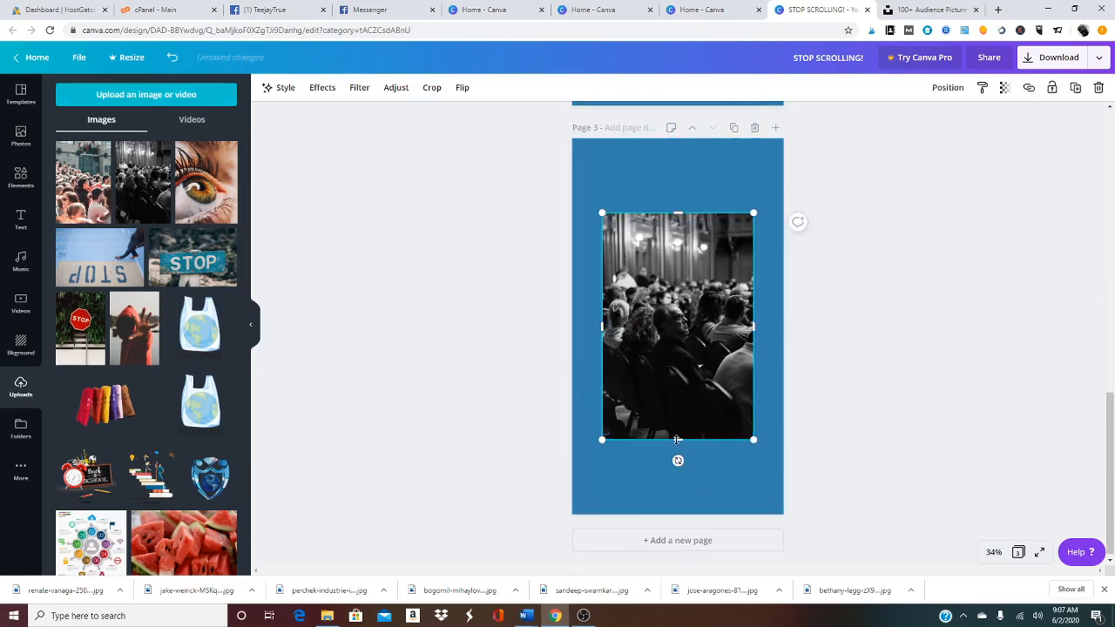
{"action": "left_click_drag", "start_coordinate": [678, 440], "coordinate": [686, 504]}
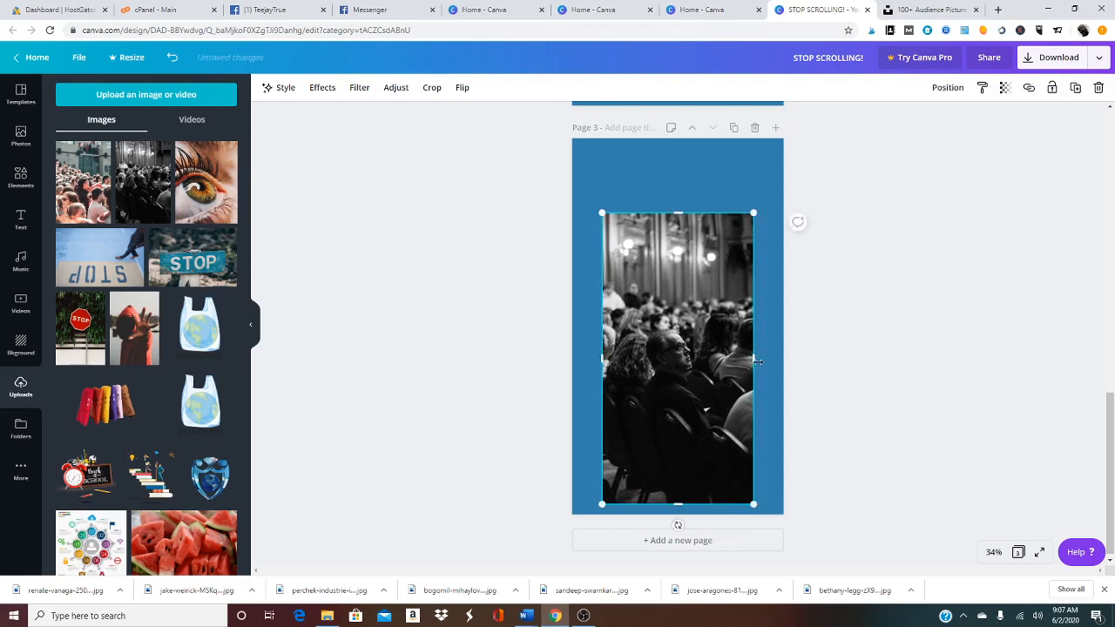
{"action": "left_click_drag", "start_coordinate": [754, 358], "coordinate": [779, 358]}
{"action": "left_click_drag", "start_coordinate": [602, 358], "coordinate": [575, 356]}
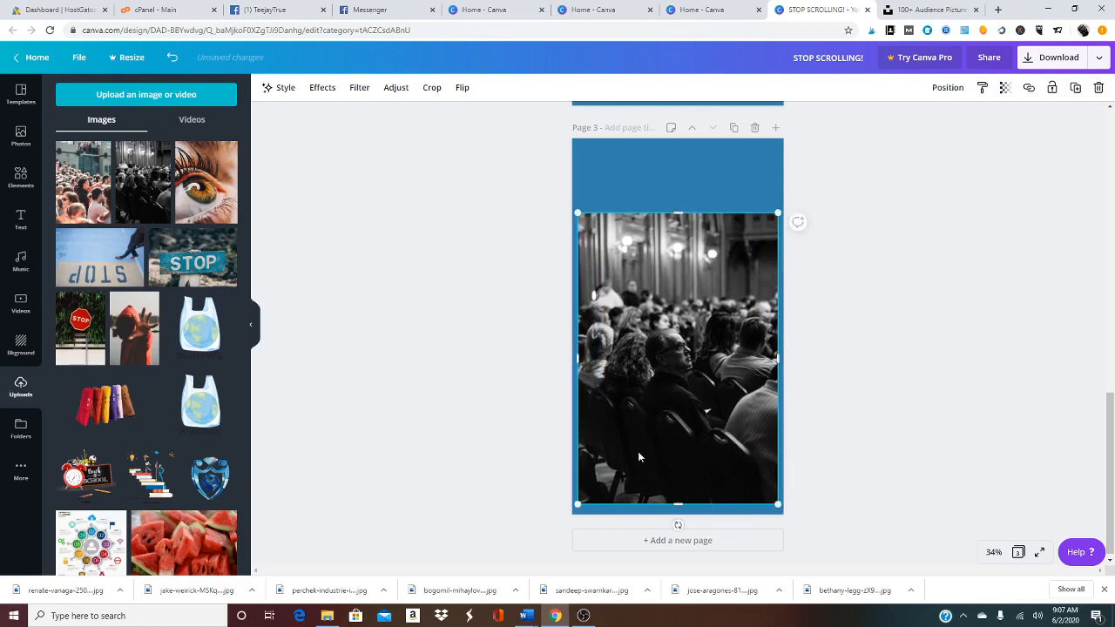
{"action": "left_click_drag", "start_coordinate": [676, 506], "coordinate": [677, 511]}
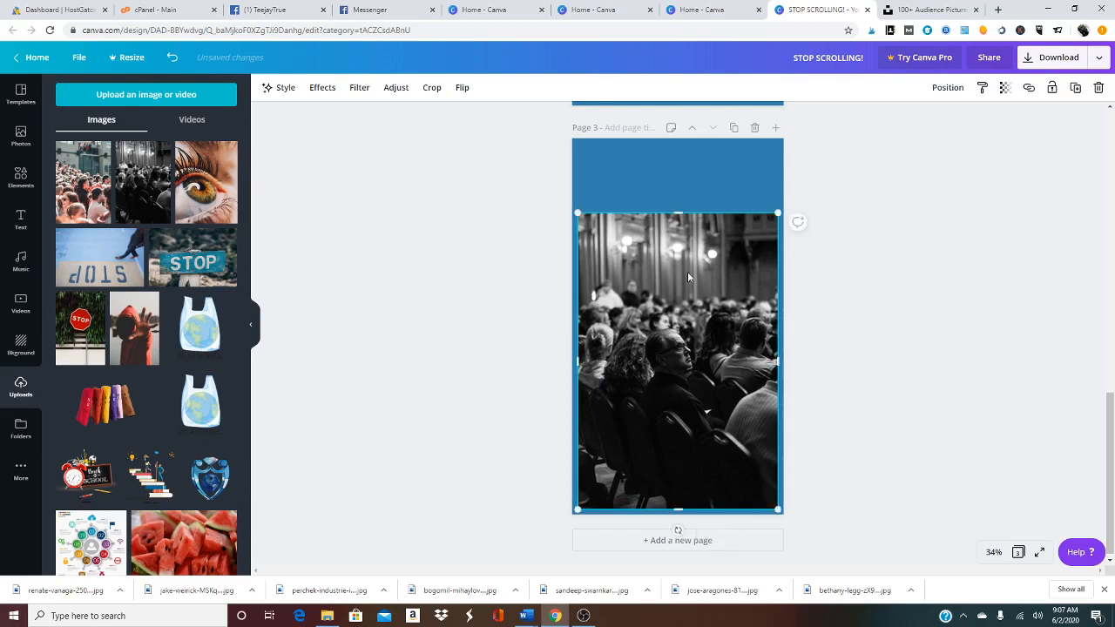
{"action": "left_click_drag", "start_coordinate": [677, 214], "coordinate": [677, 143]}
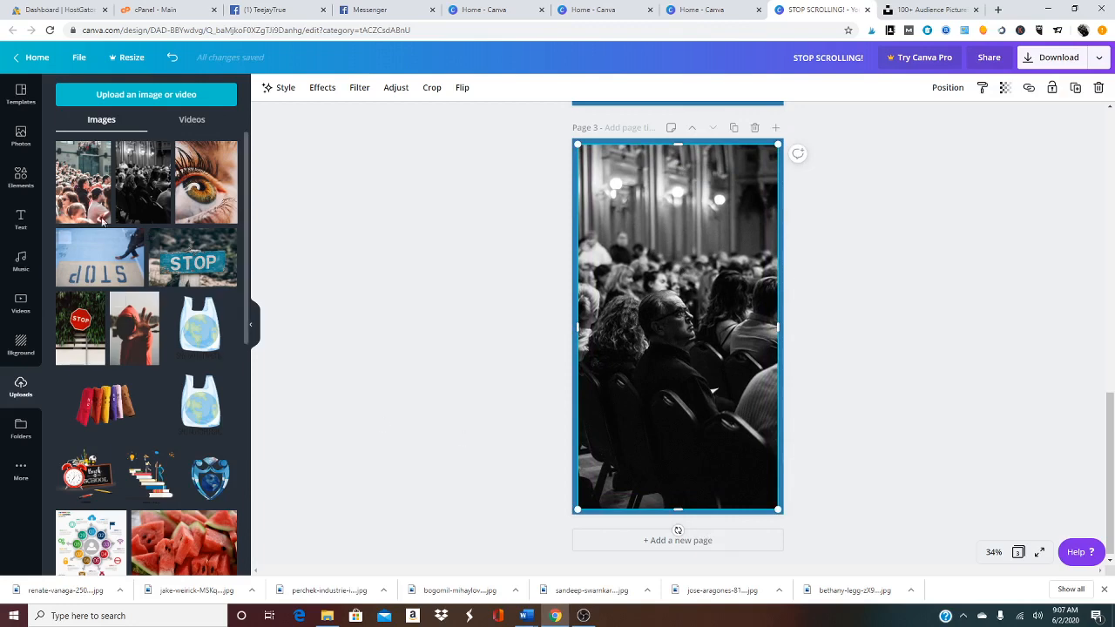
Add the heading "Be the vendor we recommend to our network!" to page 3 and position it over the lower part of the photo.
{"action": "left_click", "coordinate": [21, 218]}
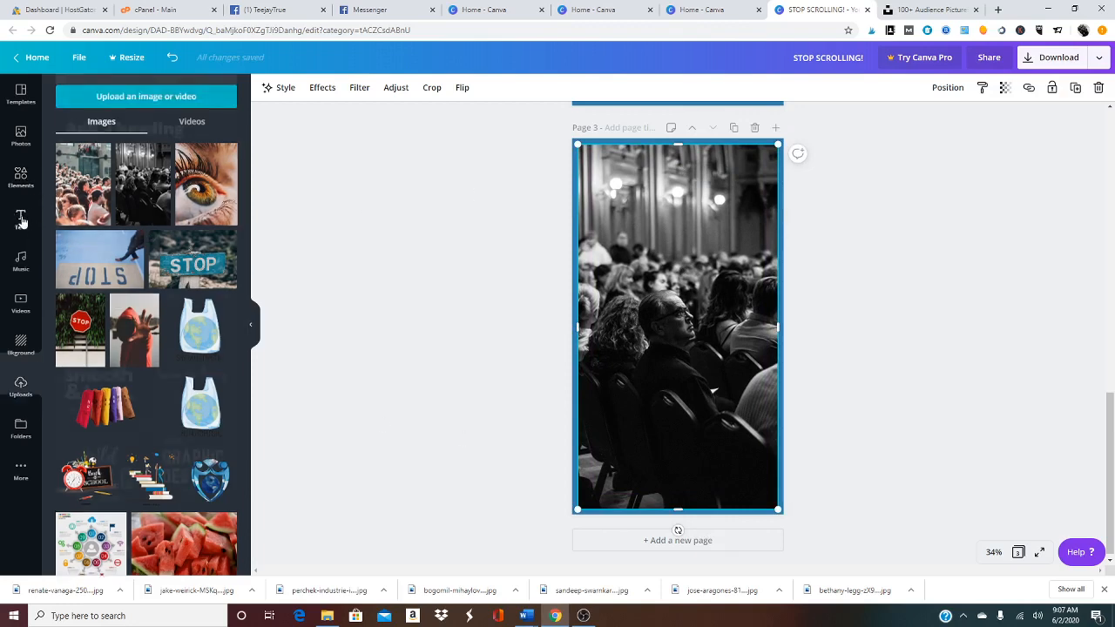
{"action": "left_click", "coordinate": [125, 155]}
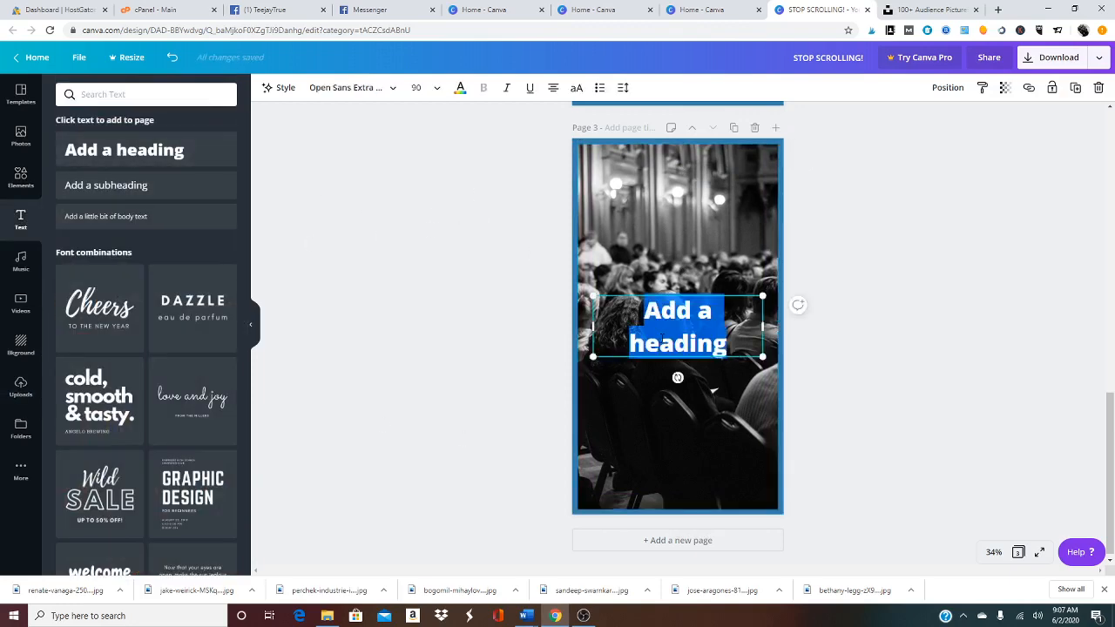
{"action": "type", "text": "Be the vendor we recommend to our network!"}
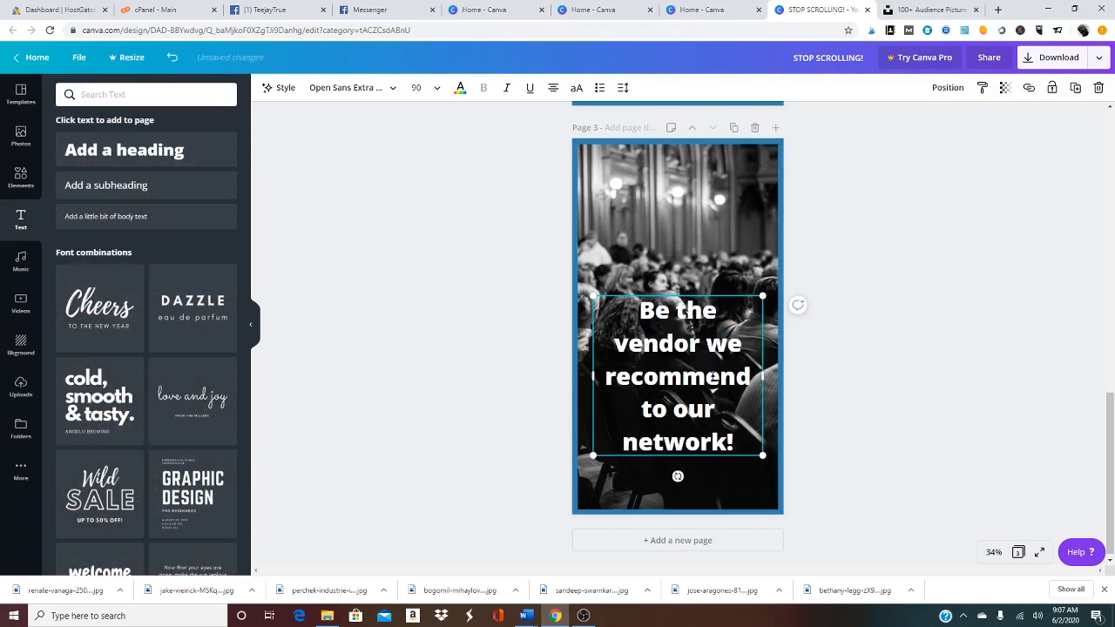
{"action": "left_click_drag", "start_coordinate": [678, 475], "coordinate": [697, 320]}
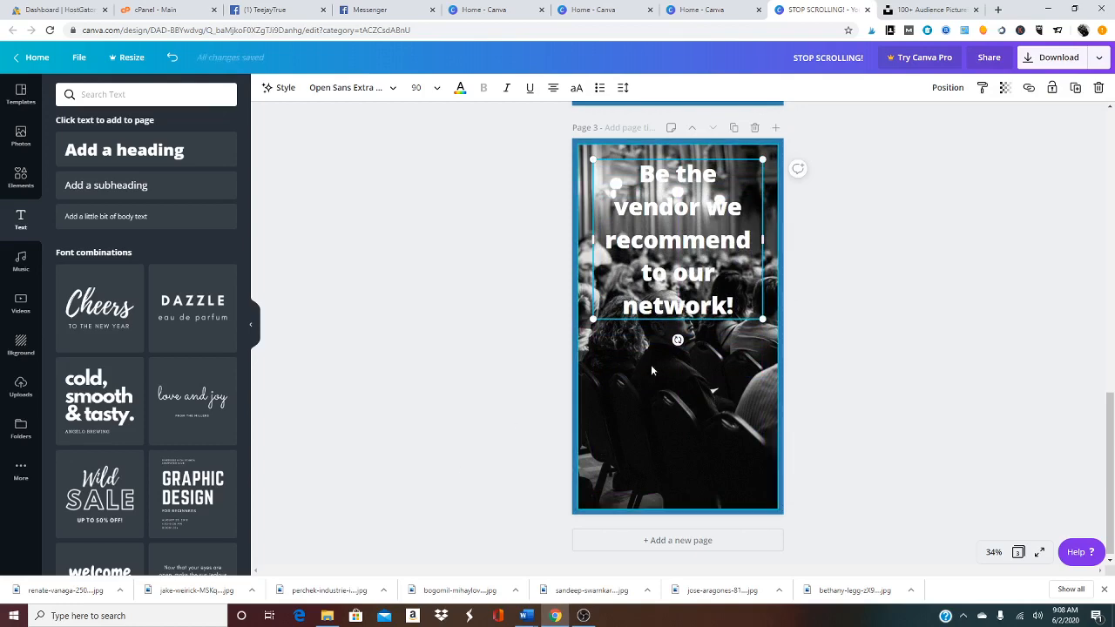
{"action": "left_click_drag", "start_coordinate": [682, 319], "coordinate": [683, 504]}
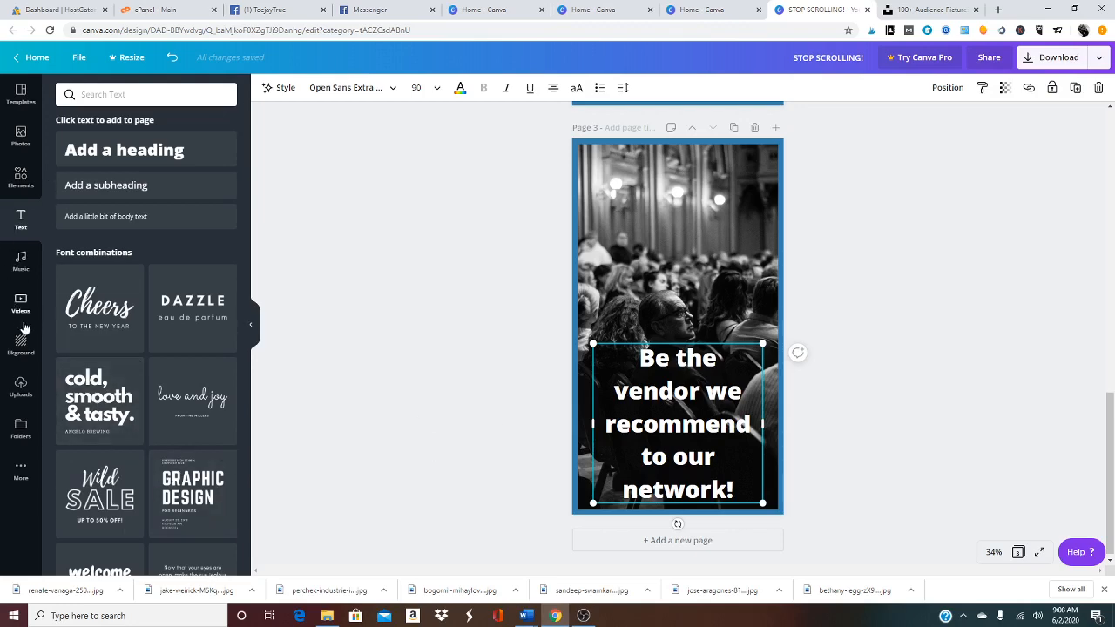
Add the uploaded blue shield logo to page 3 and place it in the photo's upper-right corner.
{"action": "left_click", "coordinate": [21, 387]}
{"action": "scroll", "coordinate": [157, 366], "scroll_direction": "down", "scroll_amount": 3}
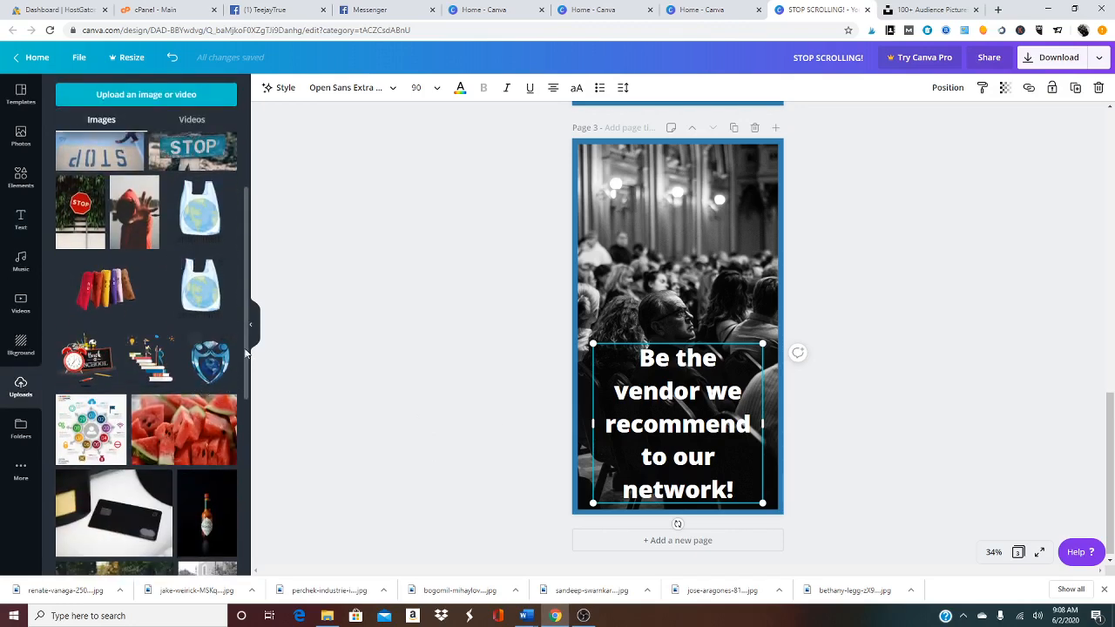
{"action": "left_click", "coordinate": [210, 360]}
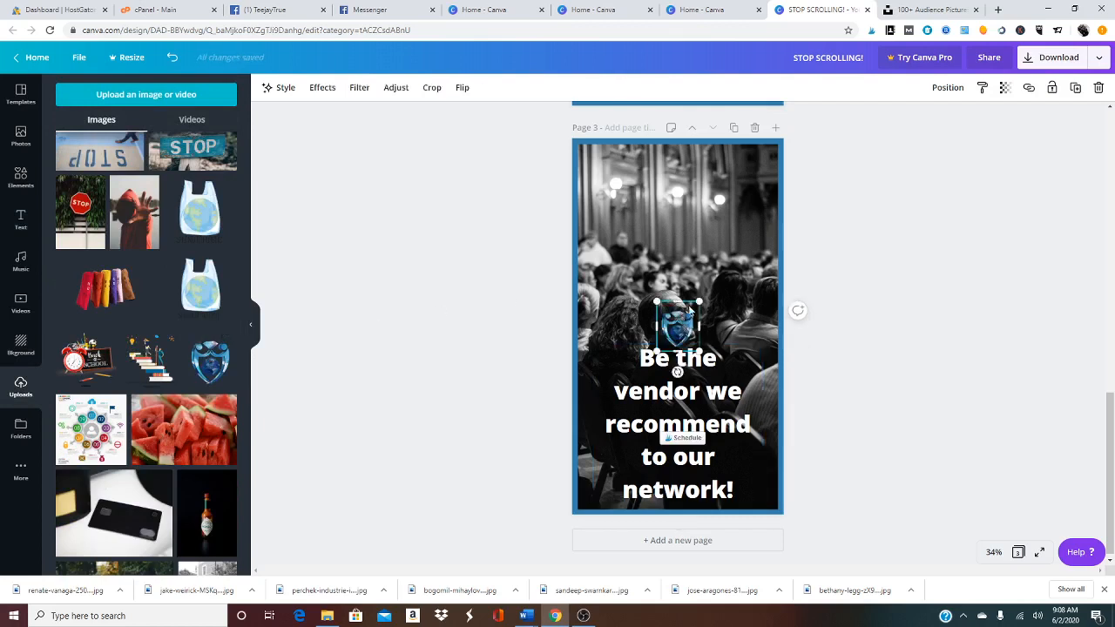
{"action": "left_click_drag", "start_coordinate": [689, 310], "coordinate": [764, 166]}
Add the blue shield logo to page 2 in the lower-right corner of the eye photo and deselect it.
{"action": "scroll", "coordinate": [837, 301], "scroll_direction": "up", "scroll_amount": 2}
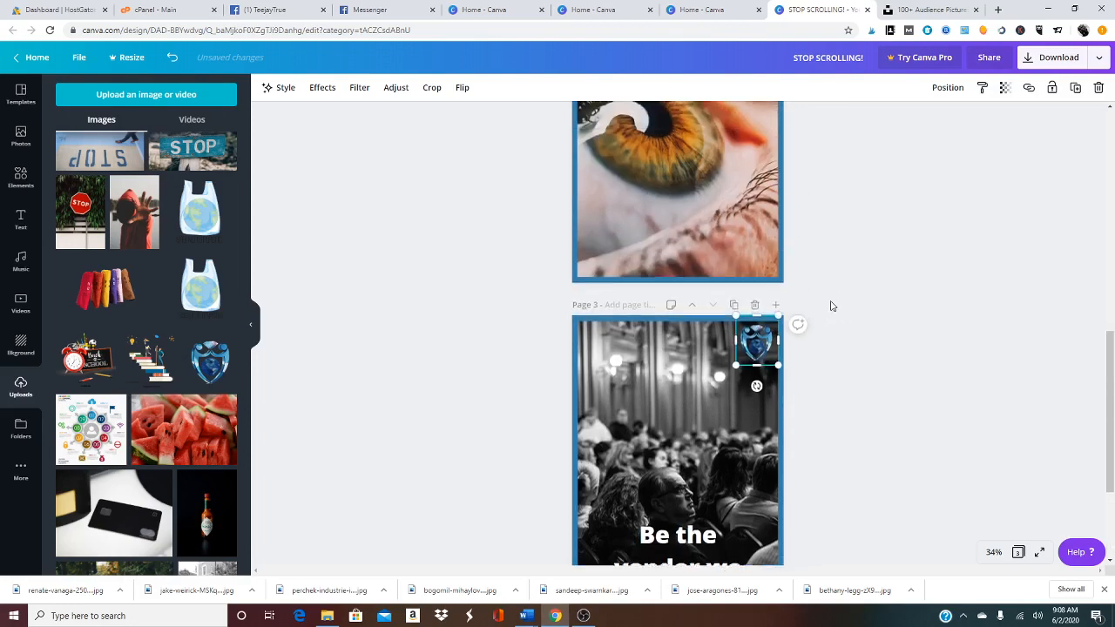
{"action": "scroll", "coordinate": [831, 306], "scroll_direction": "up", "scroll_amount": 3}
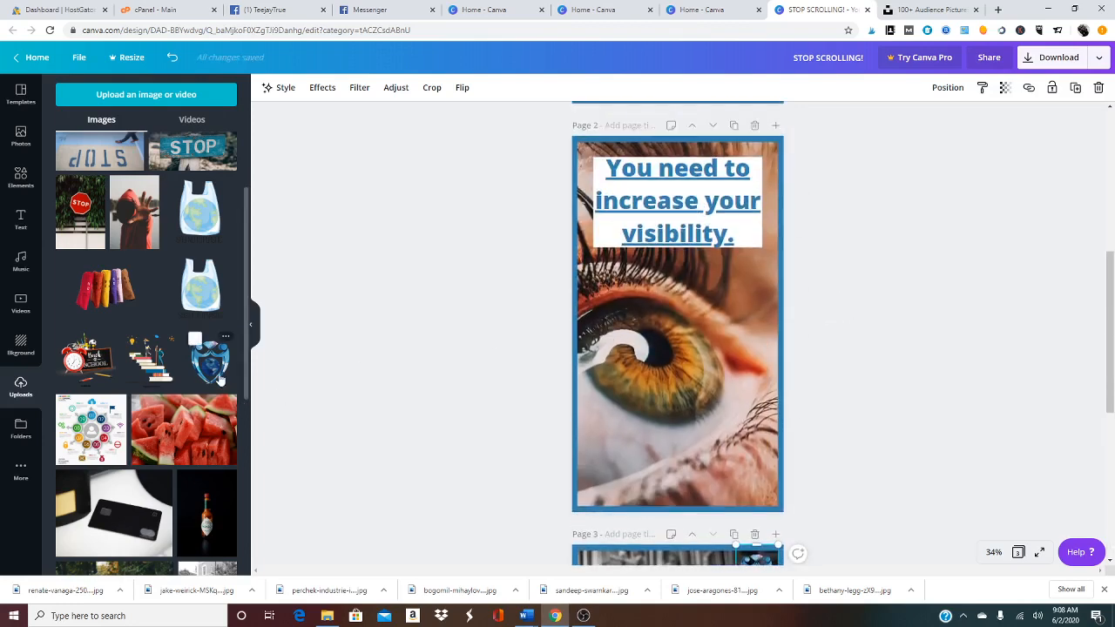
{"action": "left_click_drag", "start_coordinate": [220, 380], "coordinate": [764, 490]}
{"action": "left_click", "coordinate": [841, 469]}
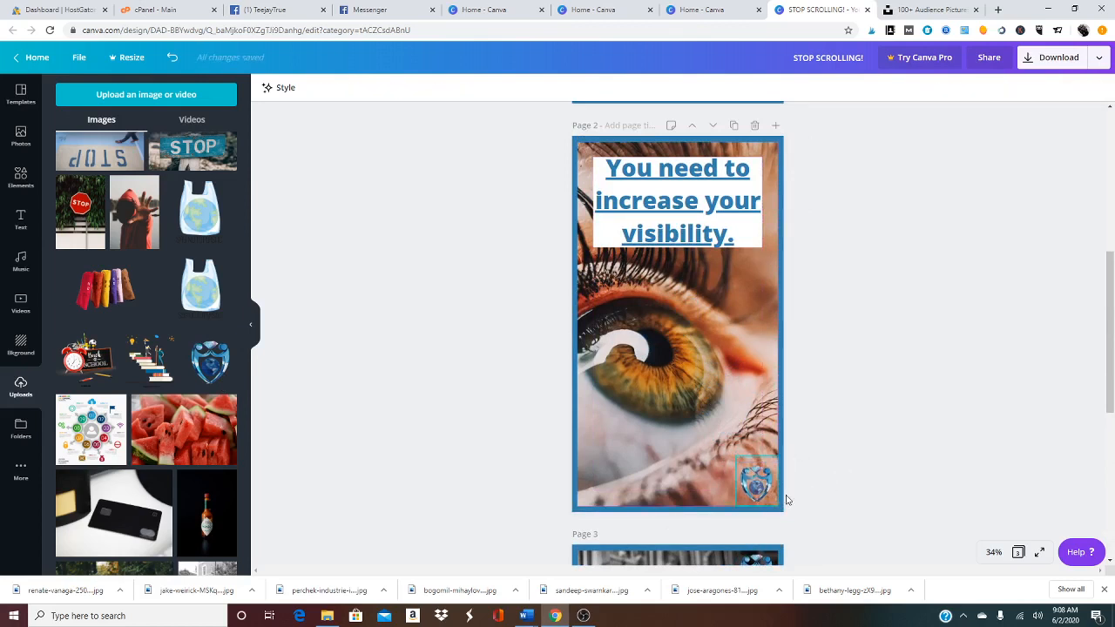
{"action": "scroll", "coordinate": [797, 493], "scroll_direction": "down", "scroll_amount": 5}
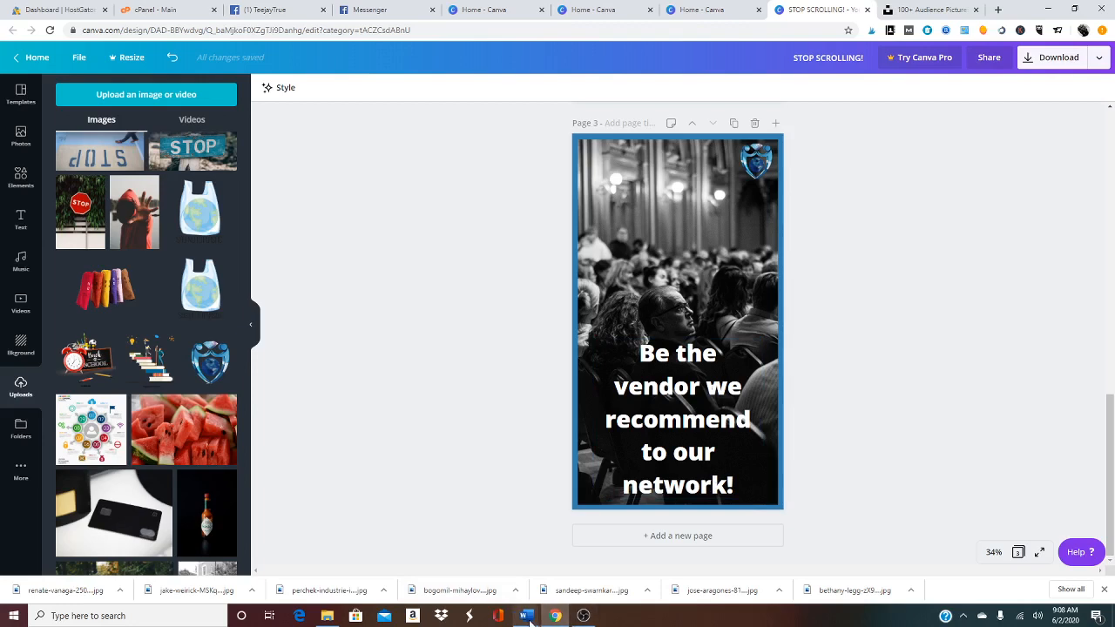
{"action": "scroll", "coordinate": [930, 404], "scroll_direction": "up", "scroll_amount": 5}
{"action": "scroll", "coordinate": [915, 406], "scroll_direction": "up", "scroll_amount": 5}
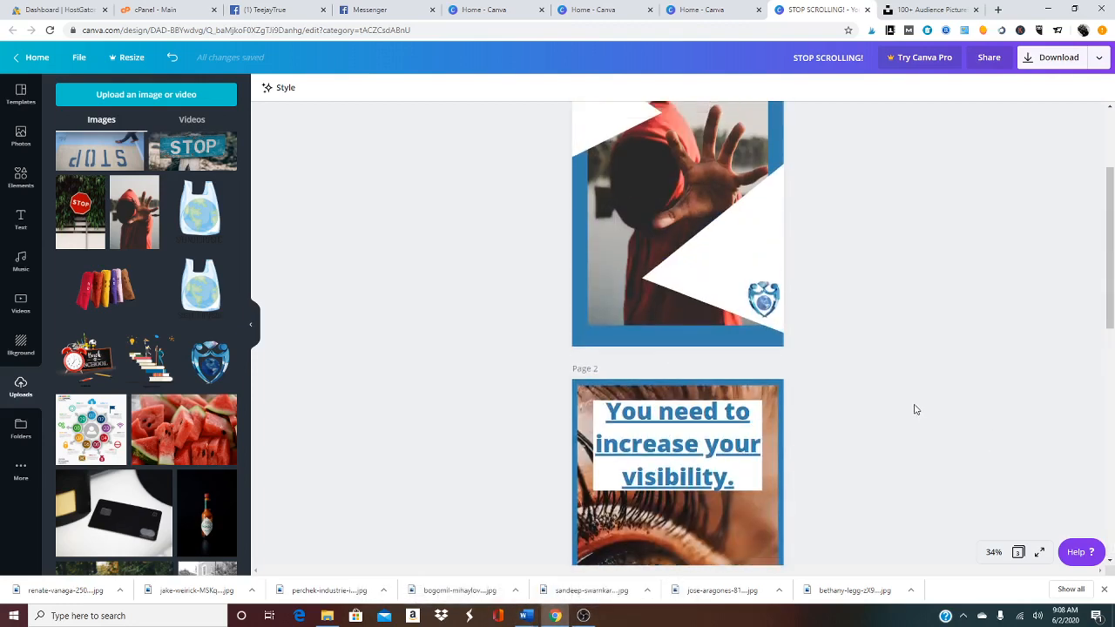
{"action": "scroll", "coordinate": [910, 409], "scroll_direction": "down", "scroll_amount": 8}
{"action": "scroll", "coordinate": [906, 417], "scroll_direction": "down", "scroll_amount": 2}
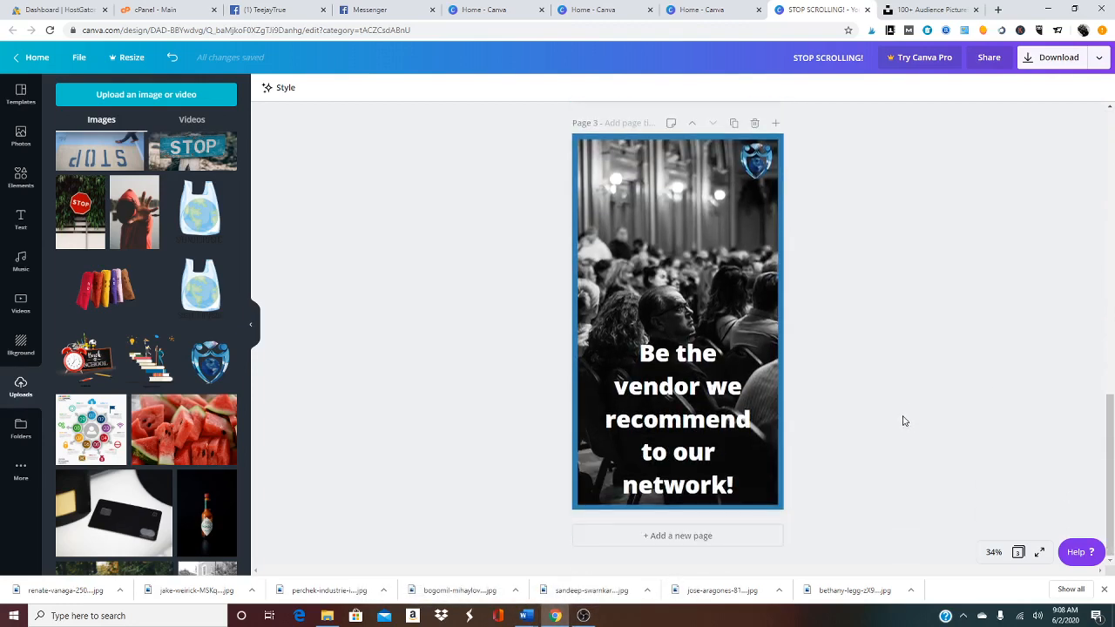
Switch to the AIDA Template document in Word and review the Desire/Details and Action copy for the next page.
{"action": "mouse_move", "coordinate": [532, 622]}
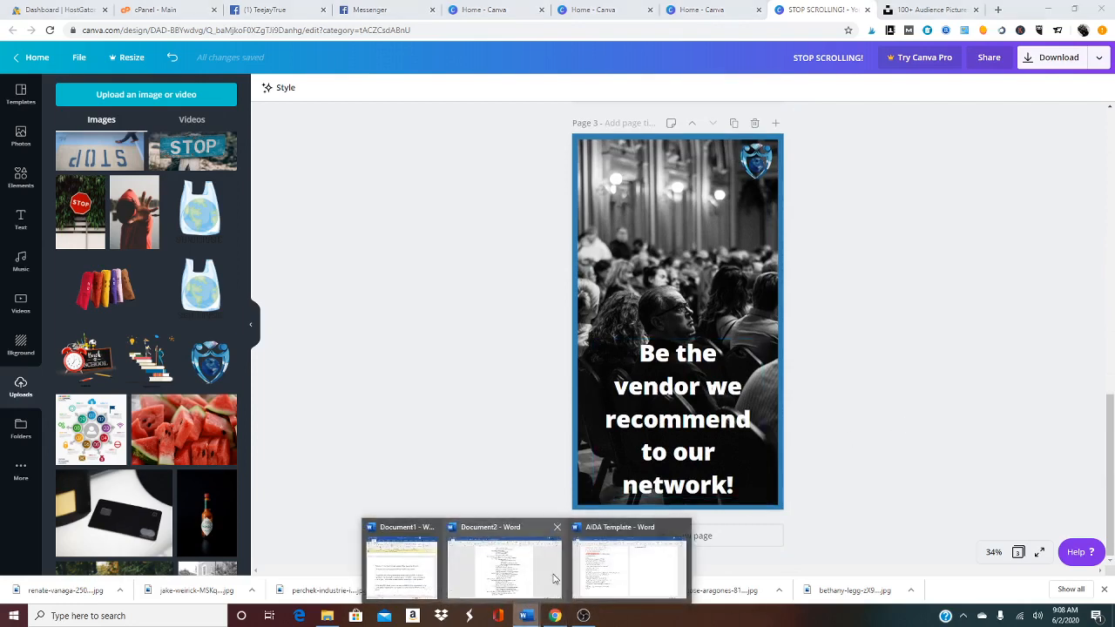
{"action": "left_click", "coordinate": [617, 566]}
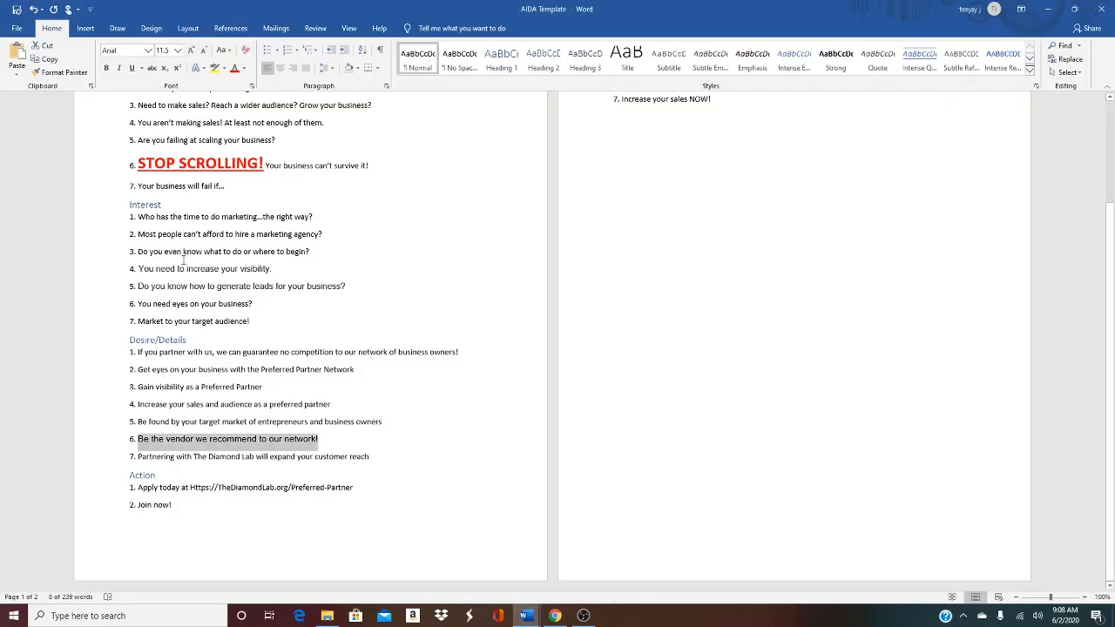
{"action": "scroll", "coordinate": [331, 385], "scroll_direction": "up", "scroll_amount": 3}
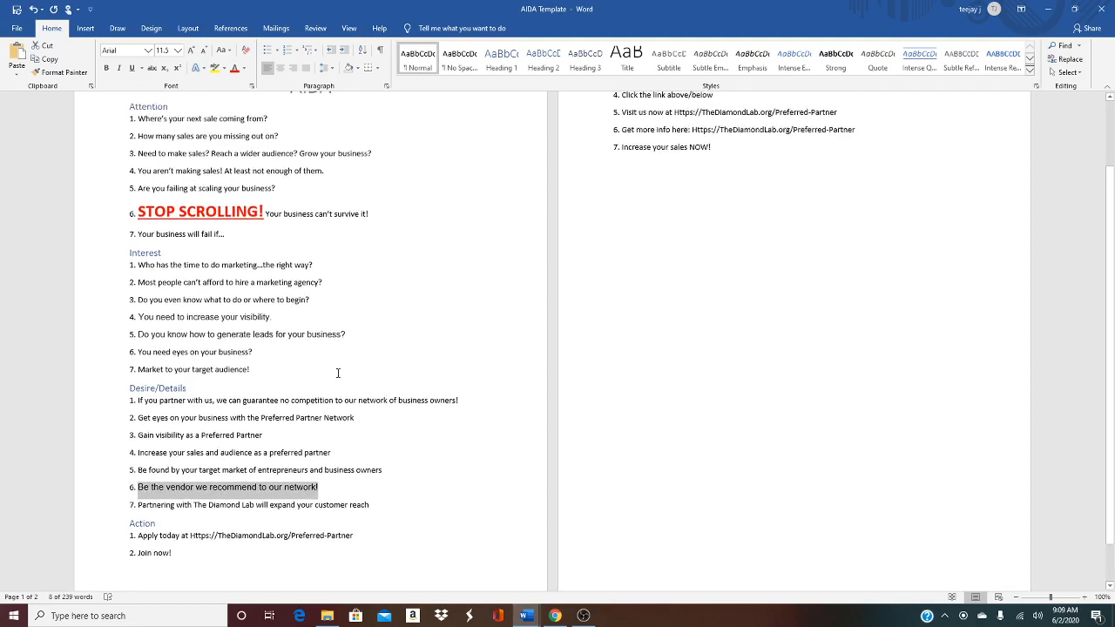
{"action": "scroll", "coordinate": [313, 392], "scroll_direction": "down", "scroll_amount": 3}
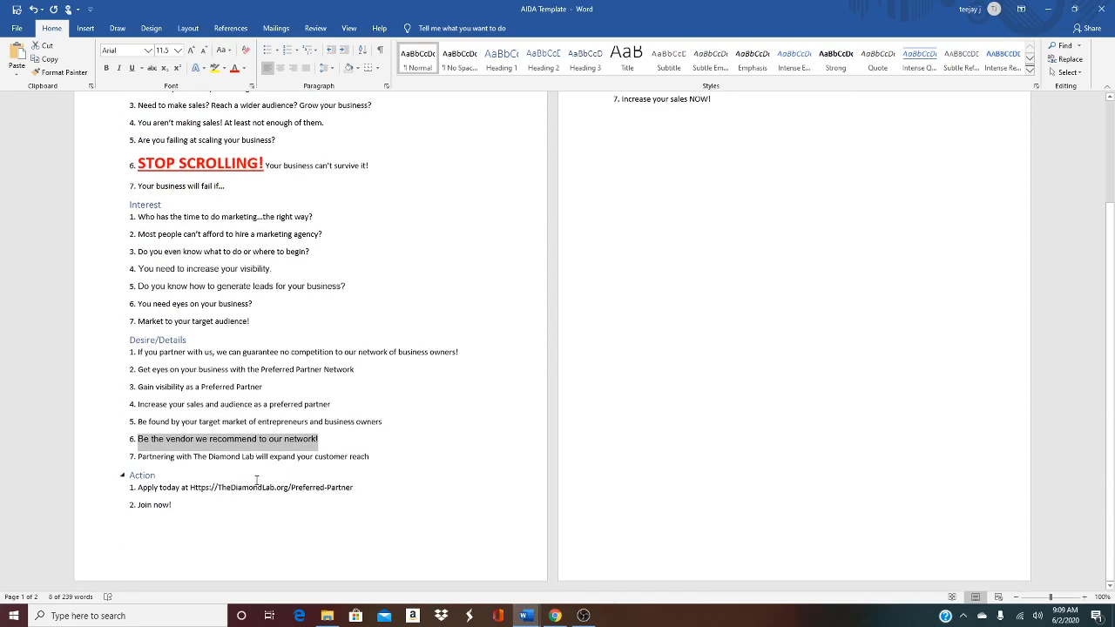
{"action": "left_click", "coordinate": [584, 616]}
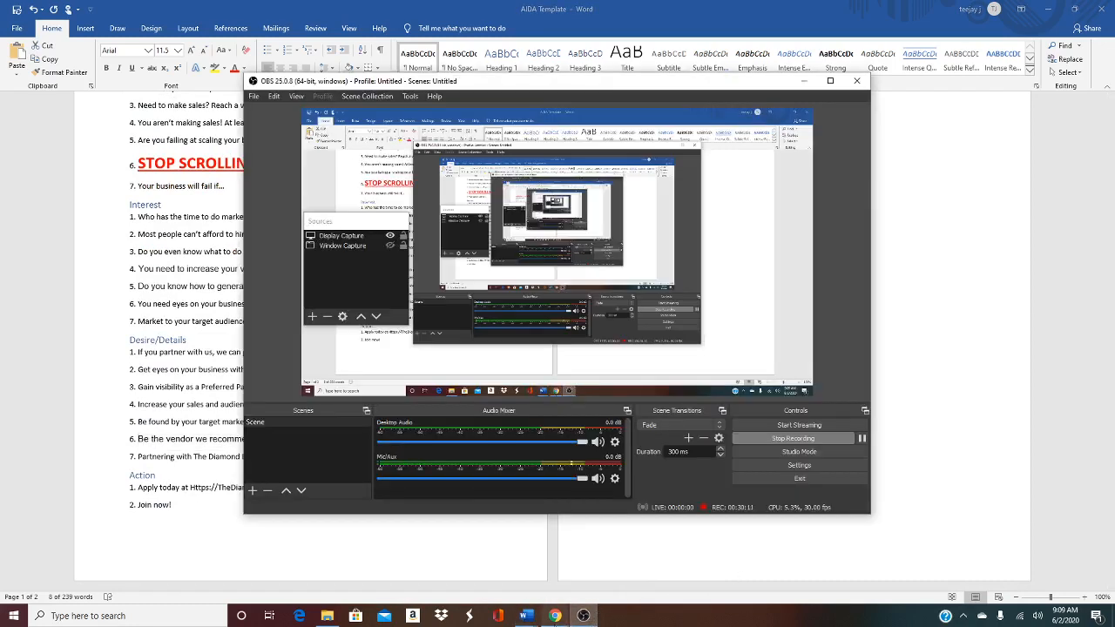
Return to the STOP SCROLLING! design in Canva and add a new page after page 3.
{"action": "left_click", "coordinate": [551, 618]}
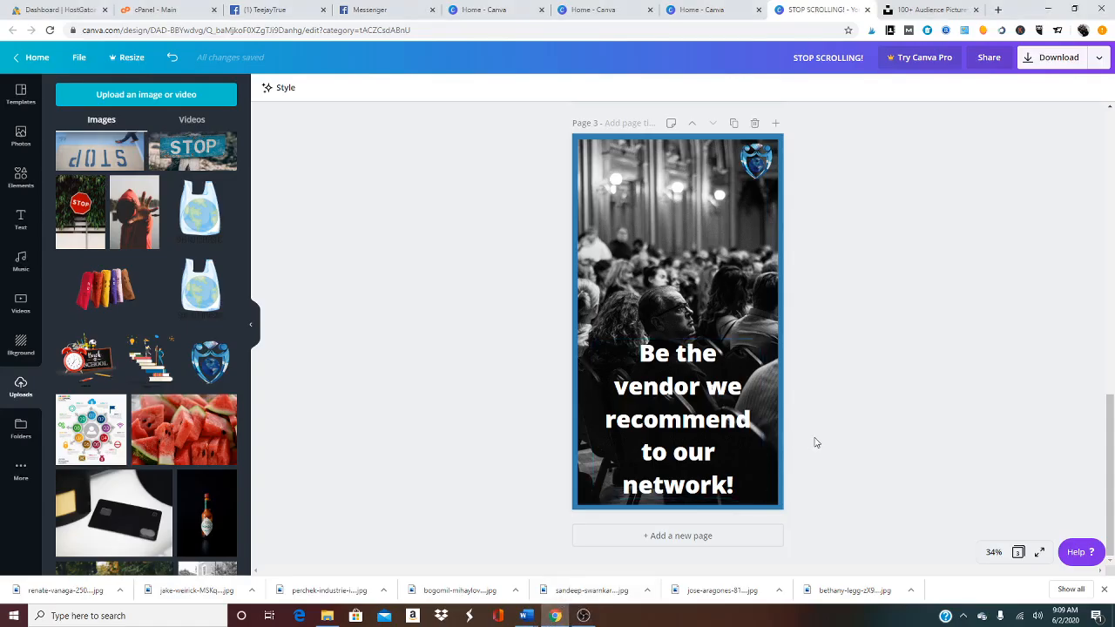
{"action": "left_click", "coordinate": [677, 540]}
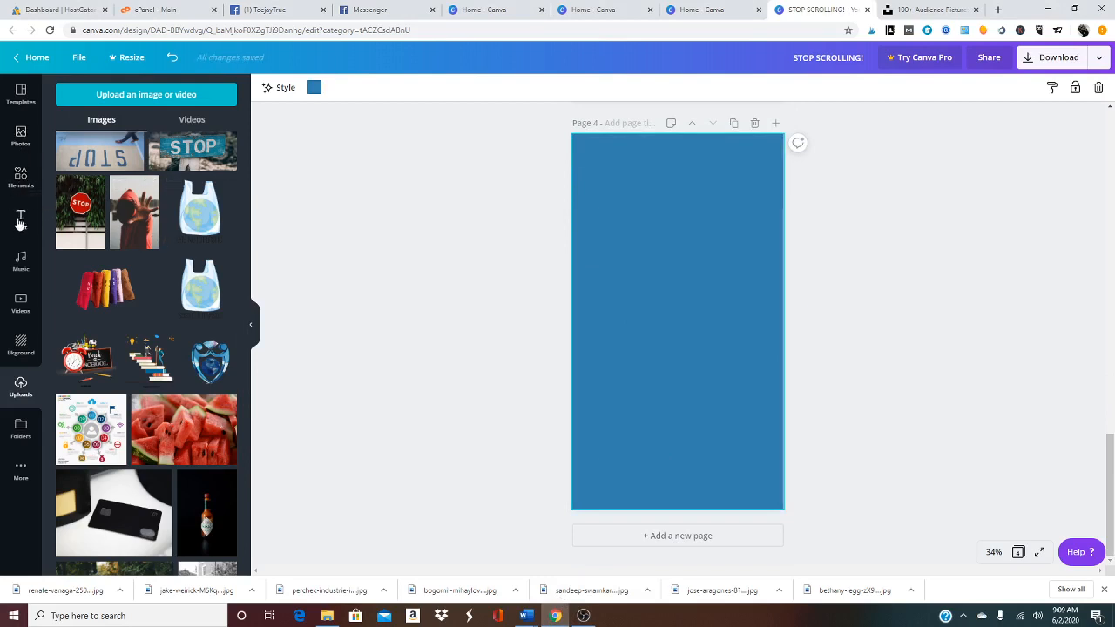
{"action": "scroll", "coordinate": [163, 237], "scroll_direction": "up", "scroll_amount": 2}
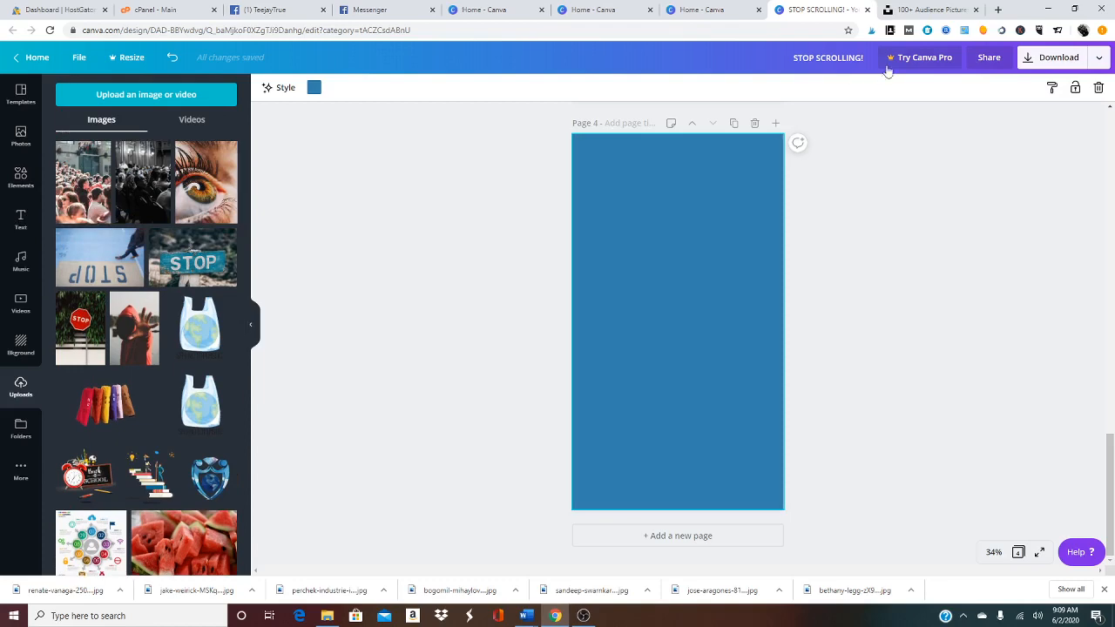
Switch to Unsplash and search for "cash" photos.
{"action": "left_click", "coordinate": [938, 14]}
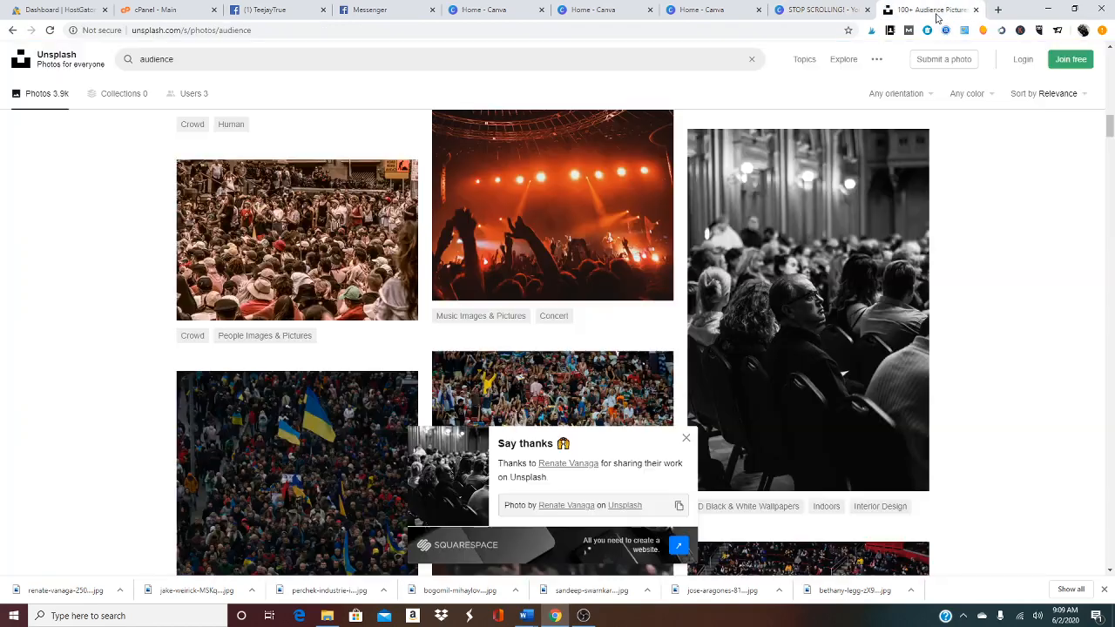
{"action": "left_click", "coordinate": [209, 59]}
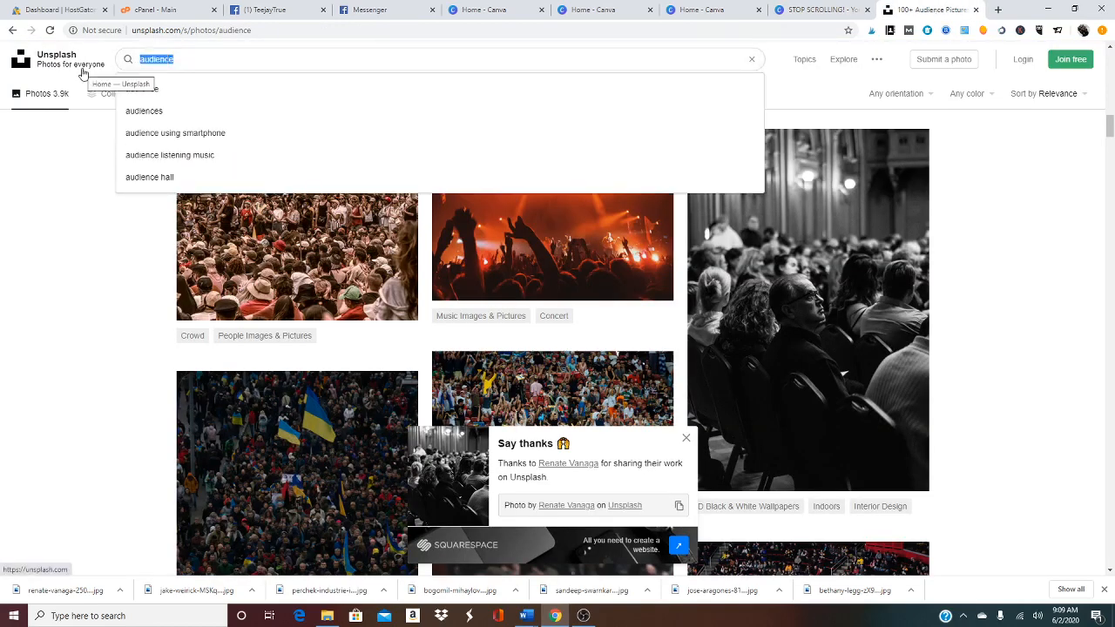
{"action": "type", "text": "cash"}
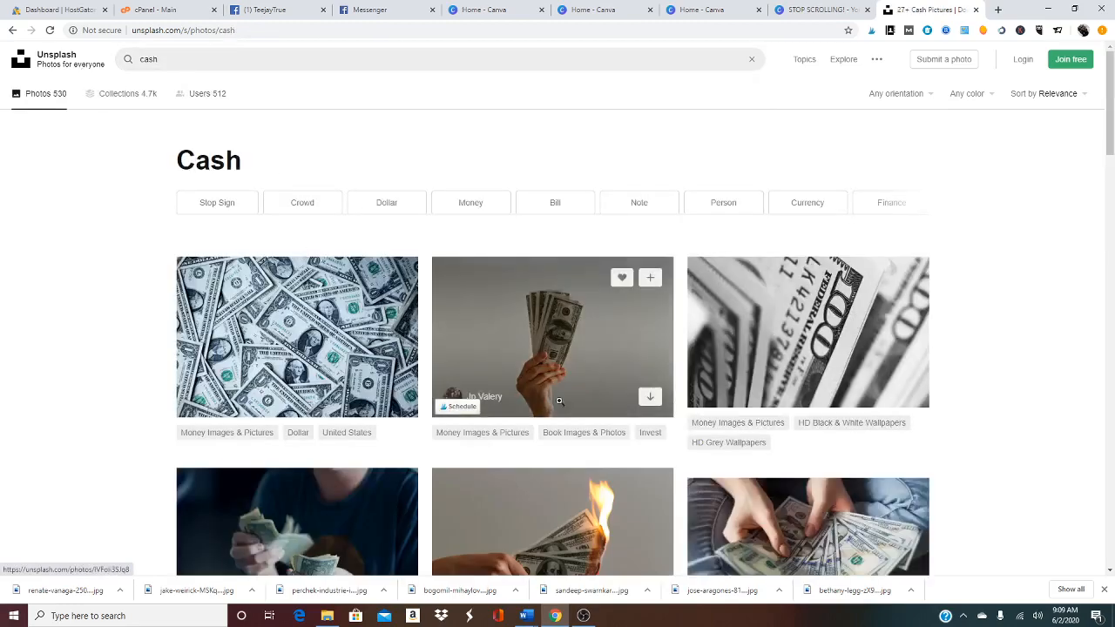
Examine the cash photo results for an image suited to the new story page.
{"action": "scroll", "coordinate": [618, 392], "scroll_direction": "down", "scroll_amount": 1}
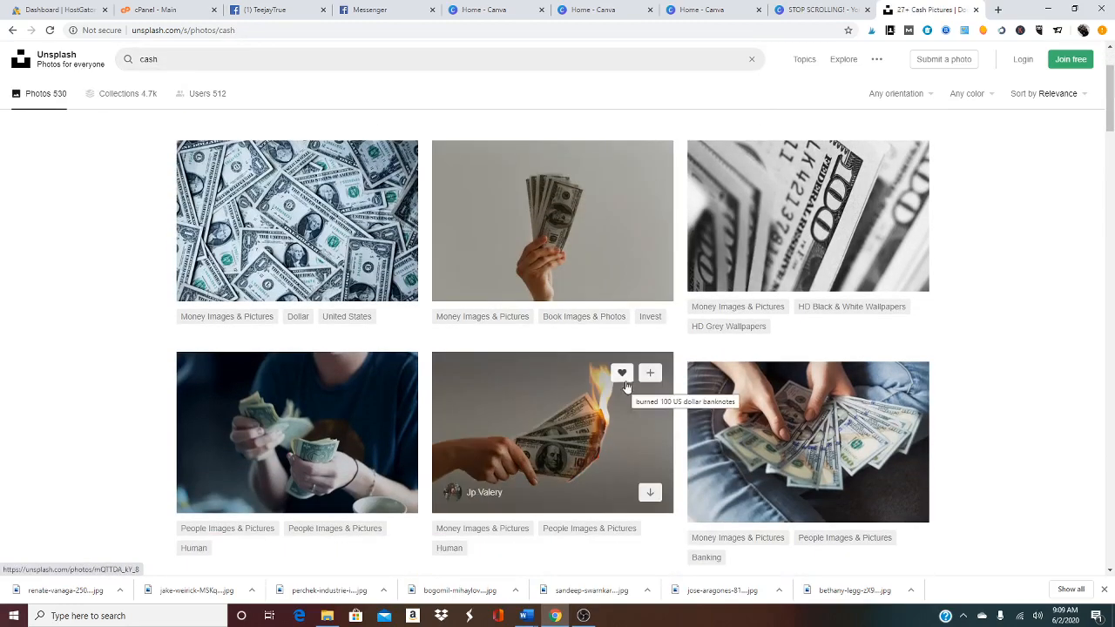
{"action": "scroll", "coordinate": [625, 386], "scroll_direction": "down", "scroll_amount": 1}
{"action": "scroll", "coordinate": [627, 377], "scroll_direction": "down", "scroll_amount": 1}
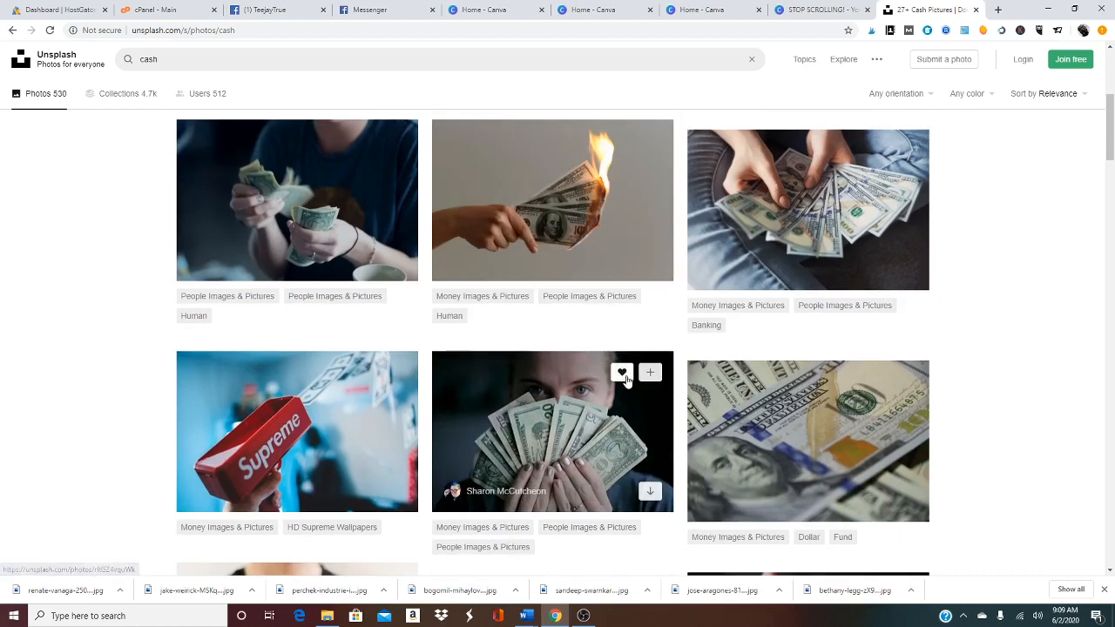
{"action": "scroll", "coordinate": [621, 361], "scroll_direction": "down", "scroll_amount": 2}
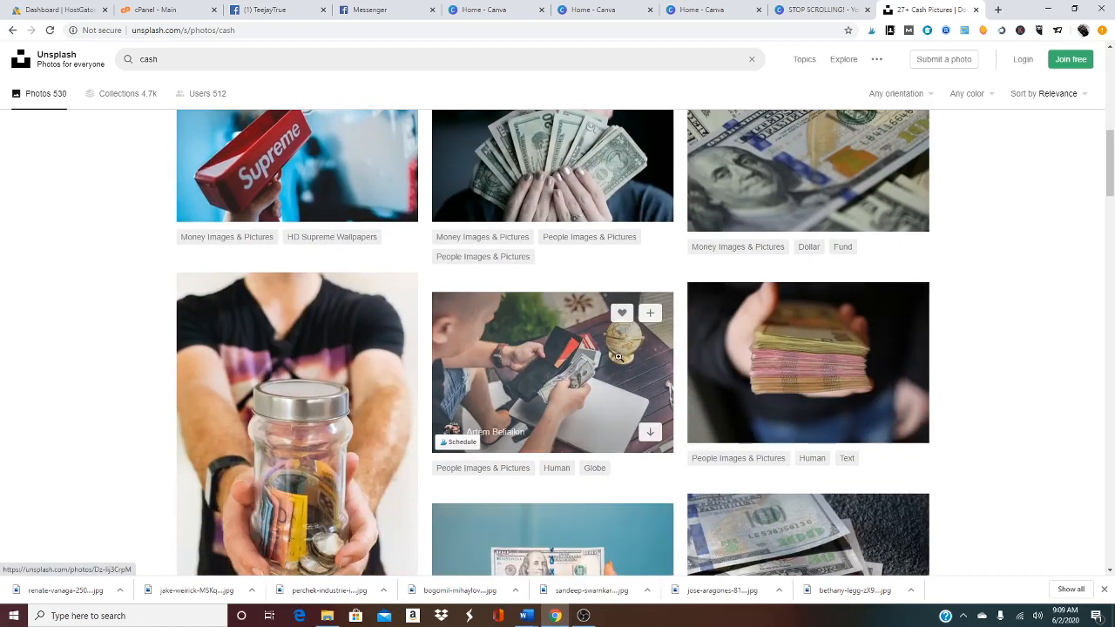
{"action": "scroll", "coordinate": [617, 357], "scroll_direction": "down", "scroll_amount": 6}
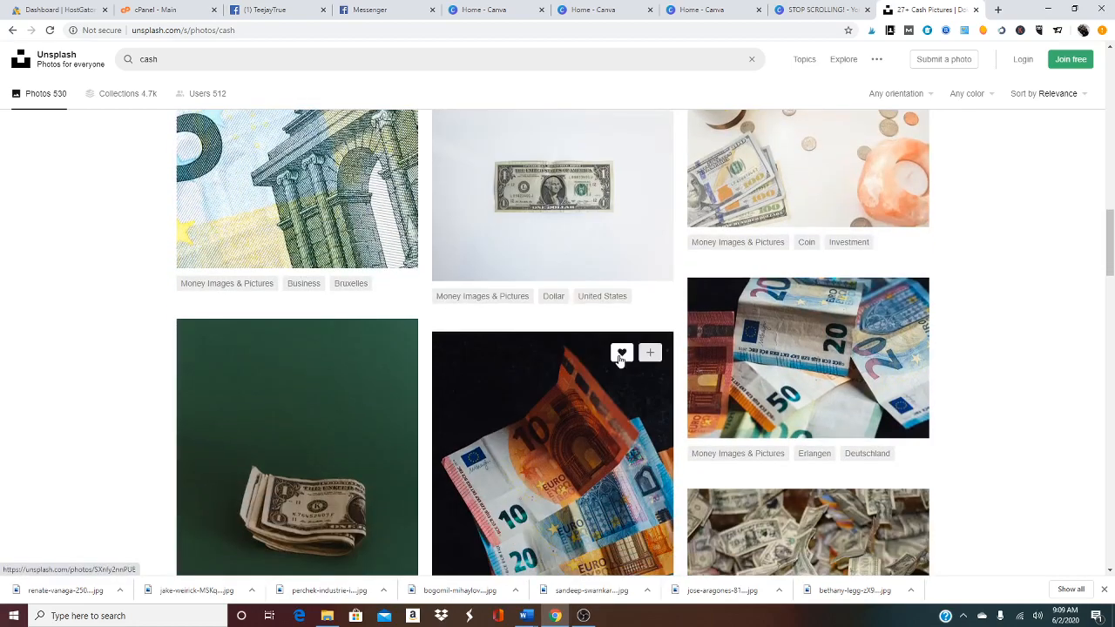
{"action": "scroll", "coordinate": [621, 357], "scroll_direction": "down", "scroll_amount": 2}
{"action": "scroll", "coordinate": [620, 359], "scroll_direction": "down", "scroll_amount": 3}
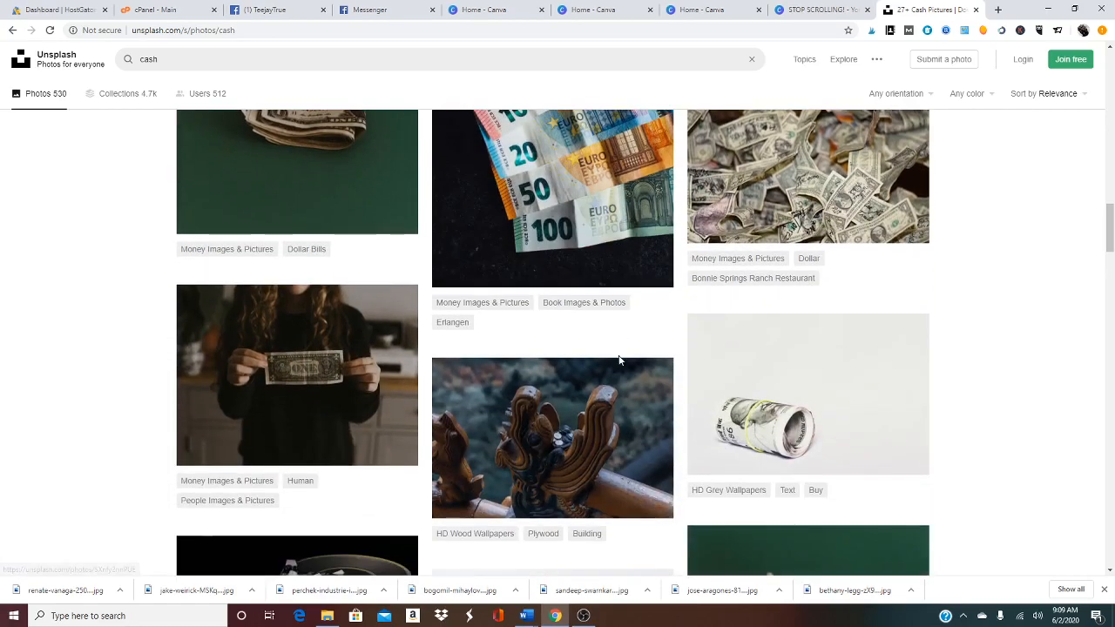
{"action": "scroll", "coordinate": [620, 360], "scroll_direction": "down", "scroll_amount": 2}
{"action": "scroll", "coordinate": [619, 360], "scroll_direction": "up", "scroll_amount": 2}
{"action": "scroll", "coordinate": [618, 357], "scroll_direction": "down", "scroll_amount": 3}
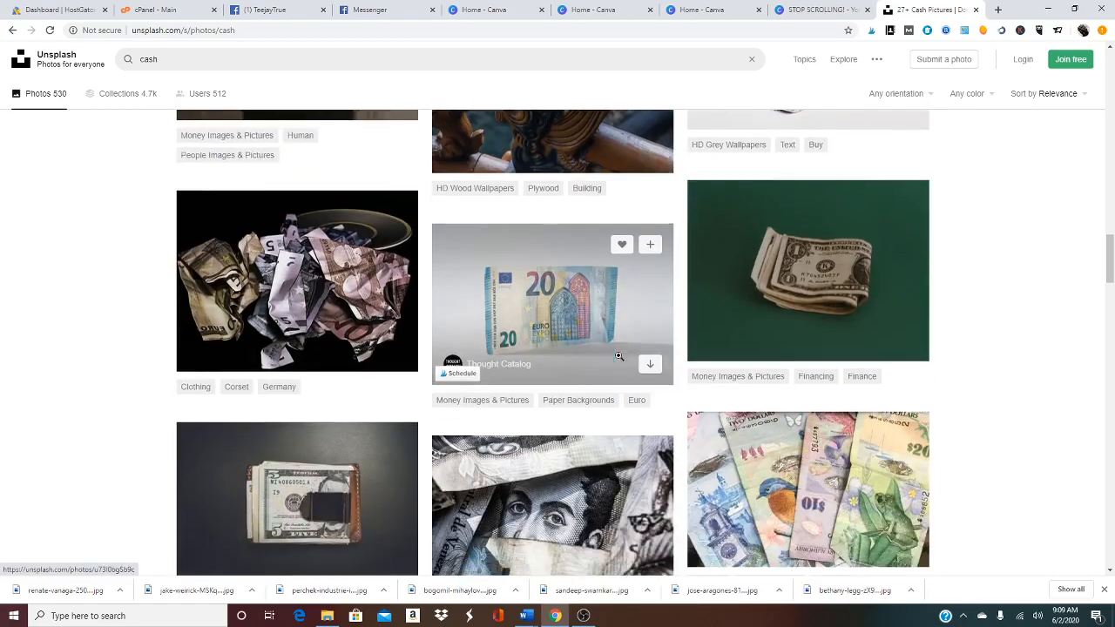
{"action": "scroll", "coordinate": [619, 358], "scroll_direction": "down", "scroll_amount": 3}
{"action": "scroll", "coordinate": [619, 360], "scroll_direction": "down", "scroll_amount": 2}
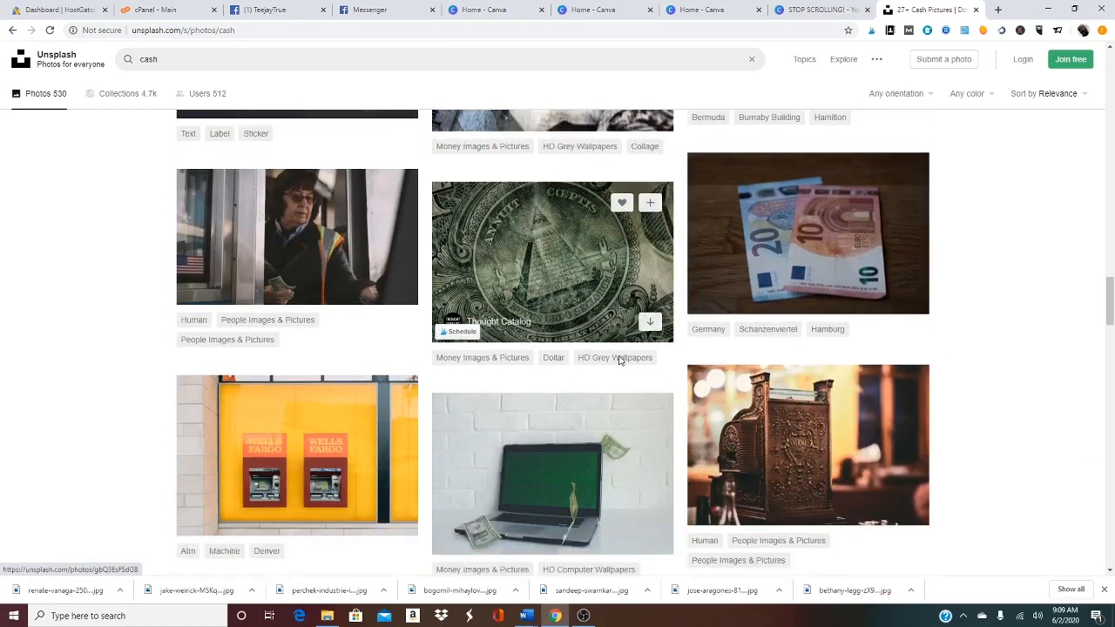
{"action": "scroll", "coordinate": [619, 360], "scroll_direction": "down", "scroll_amount": 7}
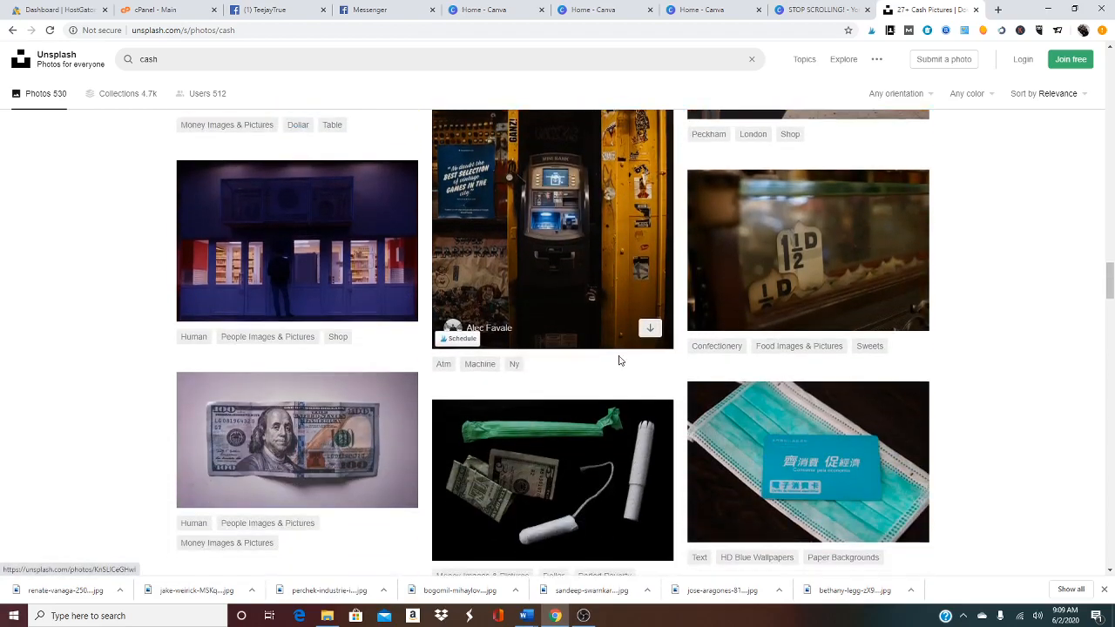
{"action": "scroll", "coordinate": [620, 360], "scroll_direction": "down", "scroll_amount": 4}
{"action": "scroll", "coordinate": [622, 359], "scroll_direction": "up", "scroll_amount": 1}
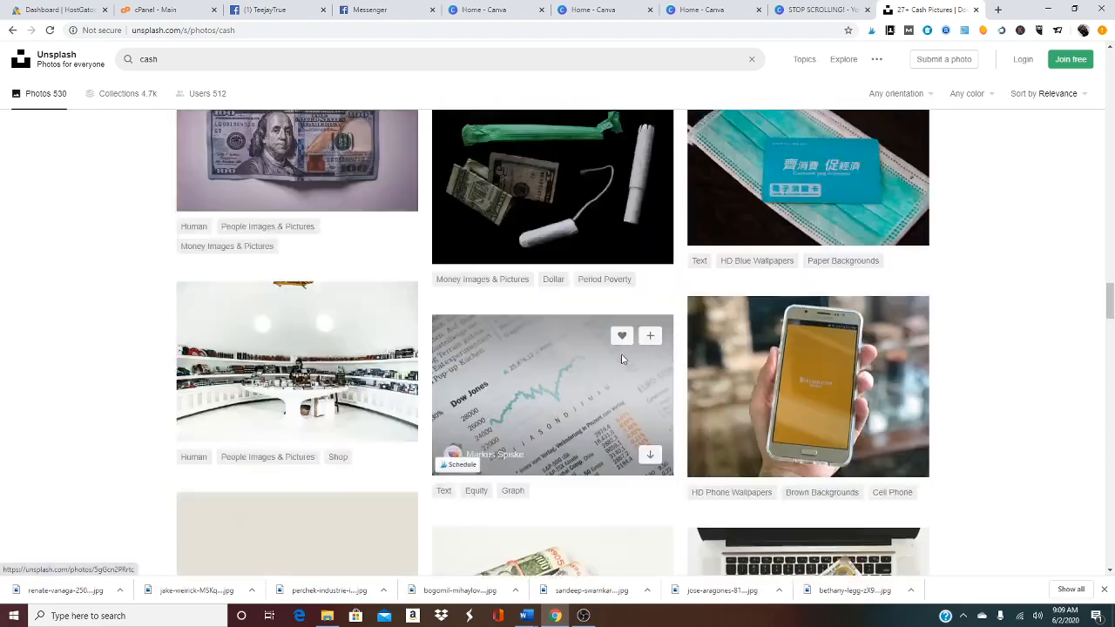
{"action": "scroll", "coordinate": [622, 359], "scroll_direction": "up", "scroll_amount": 15}
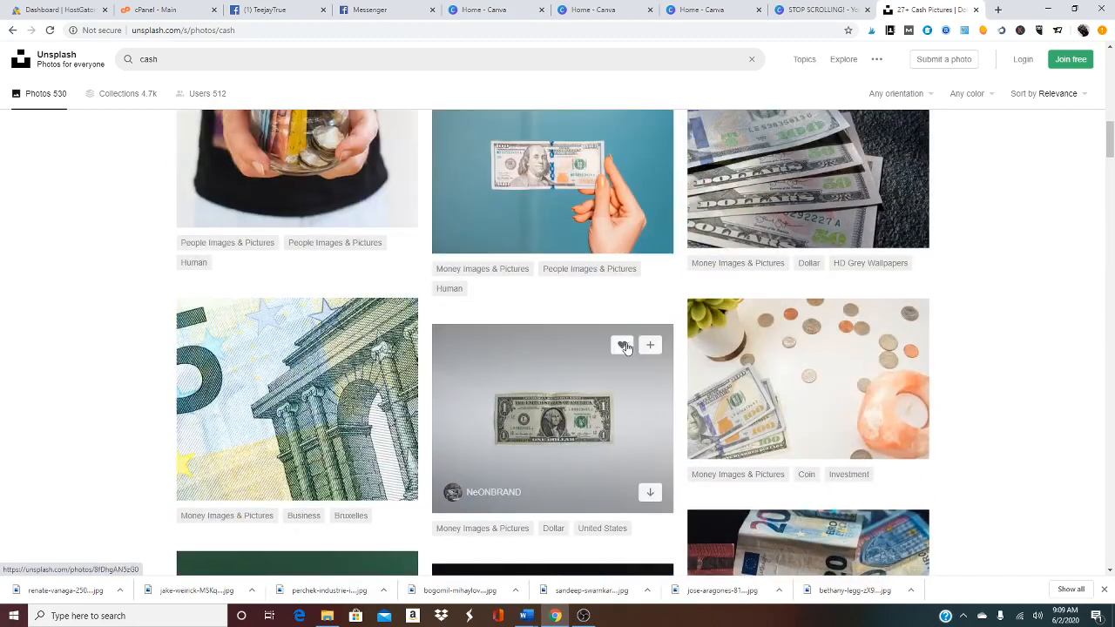
{"action": "scroll", "coordinate": [623, 347], "scroll_direction": "up", "scroll_amount": 10}
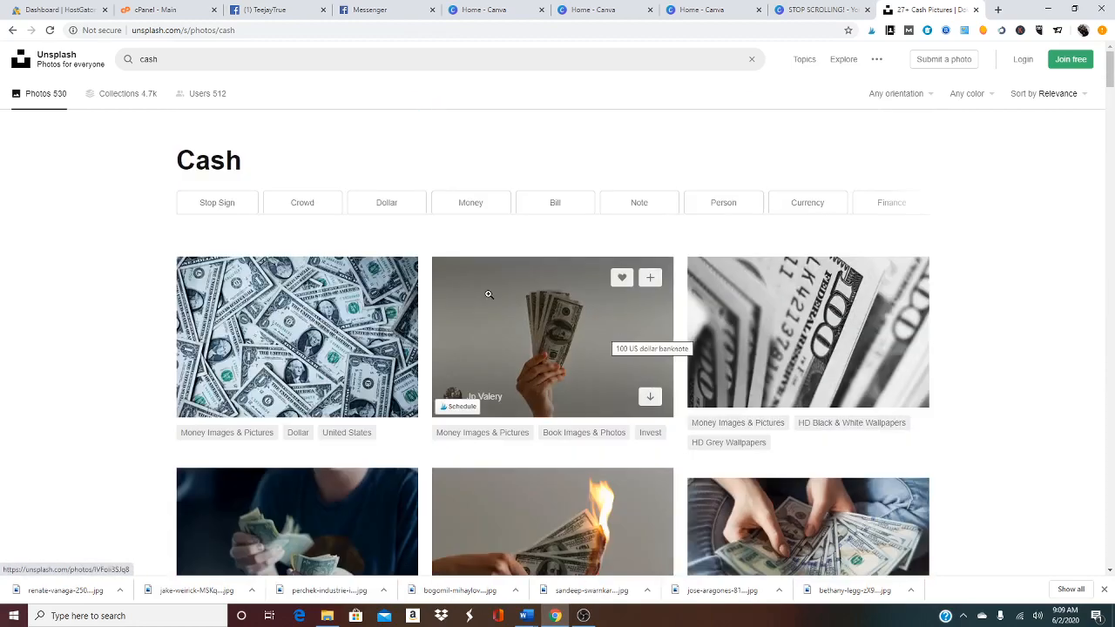
Switch to the related Money results and download the portrait photo of a hand holding fanned banknotes against a teal background.
{"action": "left_click", "coordinate": [478, 205]}
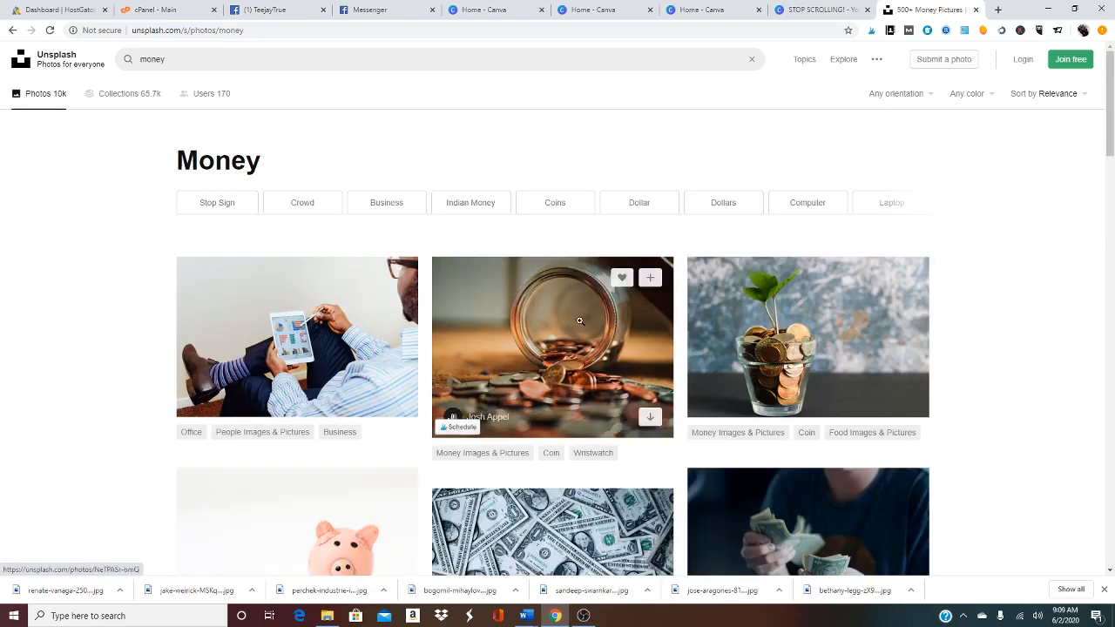
{"action": "scroll", "coordinate": [590, 314], "scroll_direction": "down", "scroll_amount": 2}
{"action": "scroll", "coordinate": [591, 313], "scroll_direction": "down", "scroll_amount": 2}
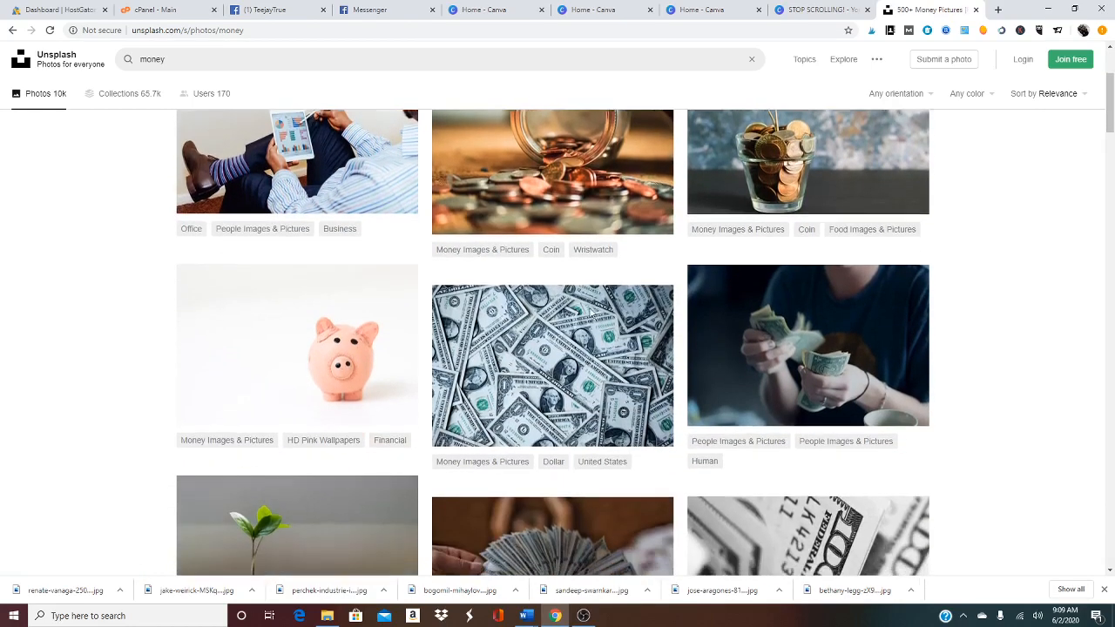
{"action": "scroll", "coordinate": [591, 311], "scroll_direction": "down", "scroll_amount": 5}
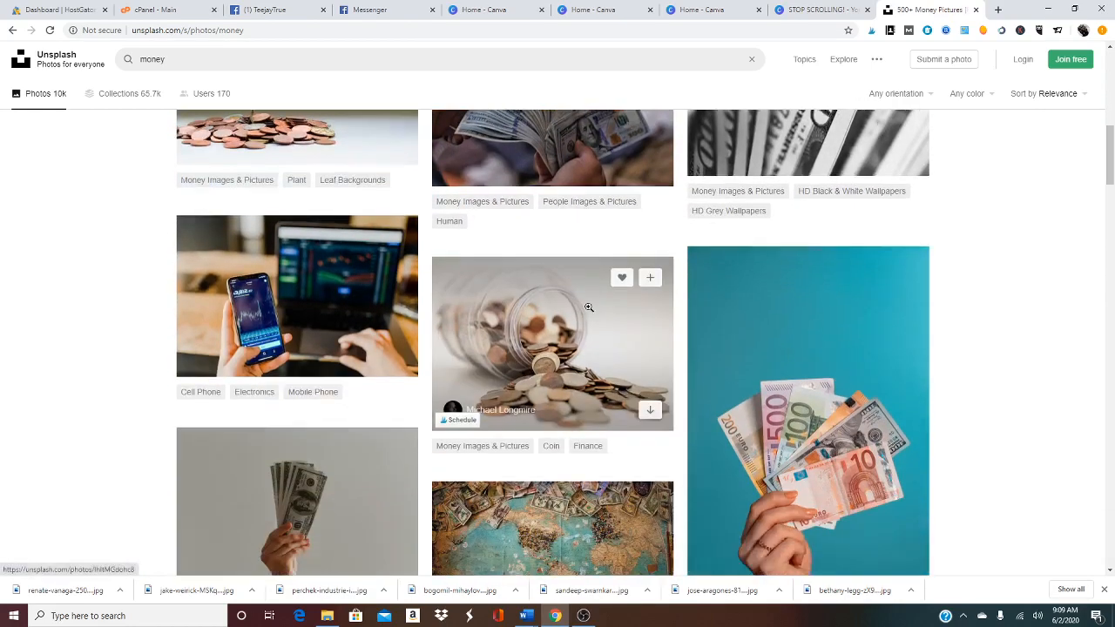
{"action": "scroll", "coordinate": [588, 309], "scroll_direction": "down", "scroll_amount": 2}
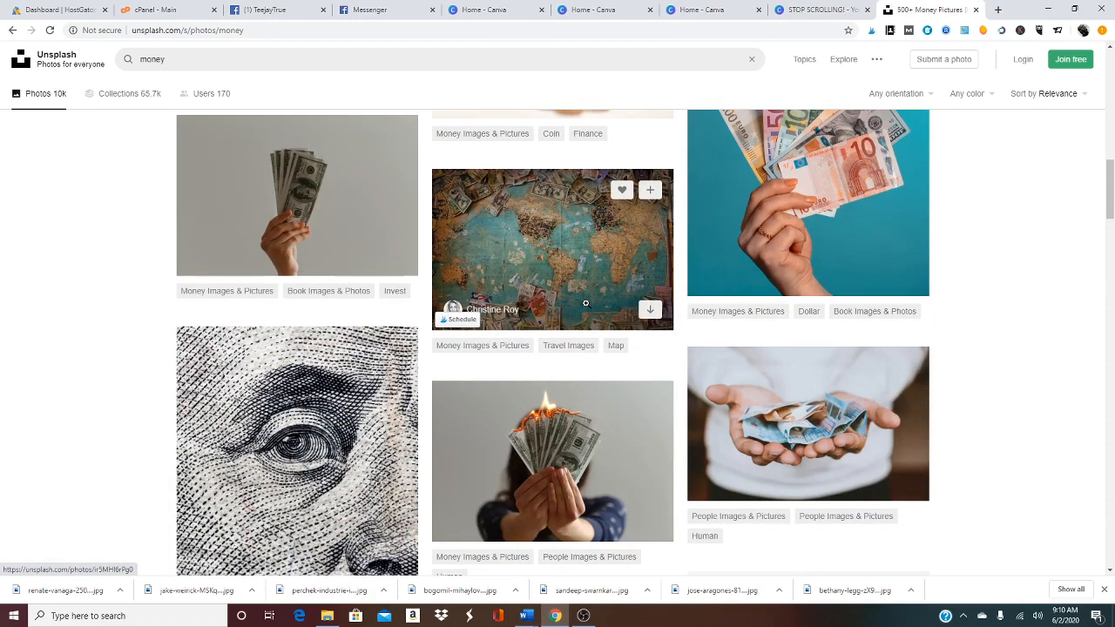
{"action": "scroll", "coordinate": [586, 303], "scroll_direction": "up", "scroll_amount": 3}
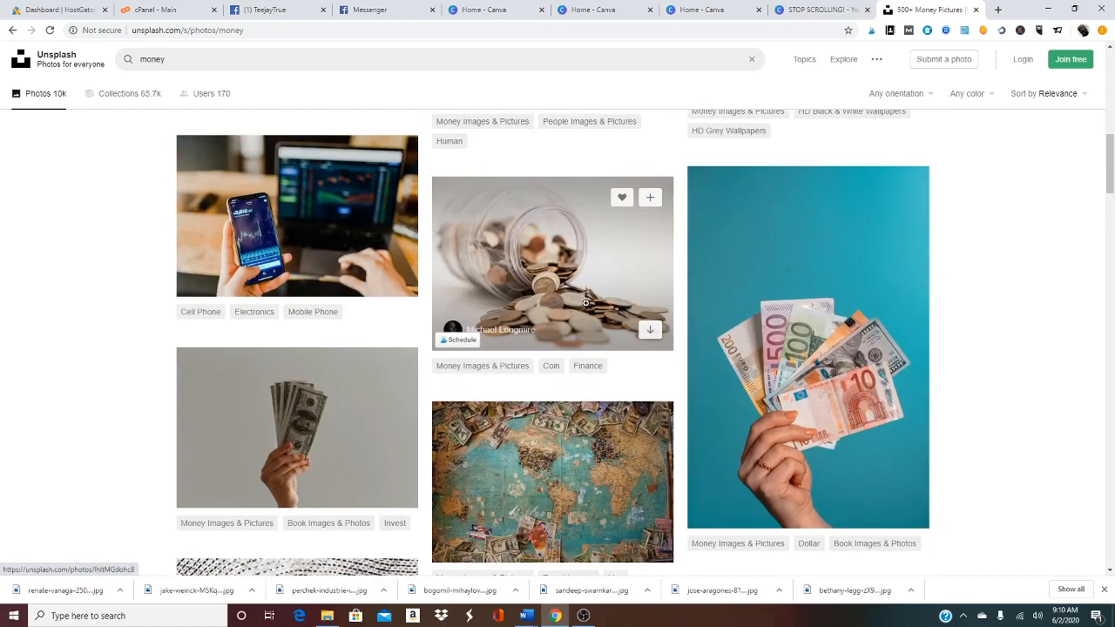
{"action": "scroll", "coordinate": [871, 384], "scroll_direction": "down", "scroll_amount": 3}
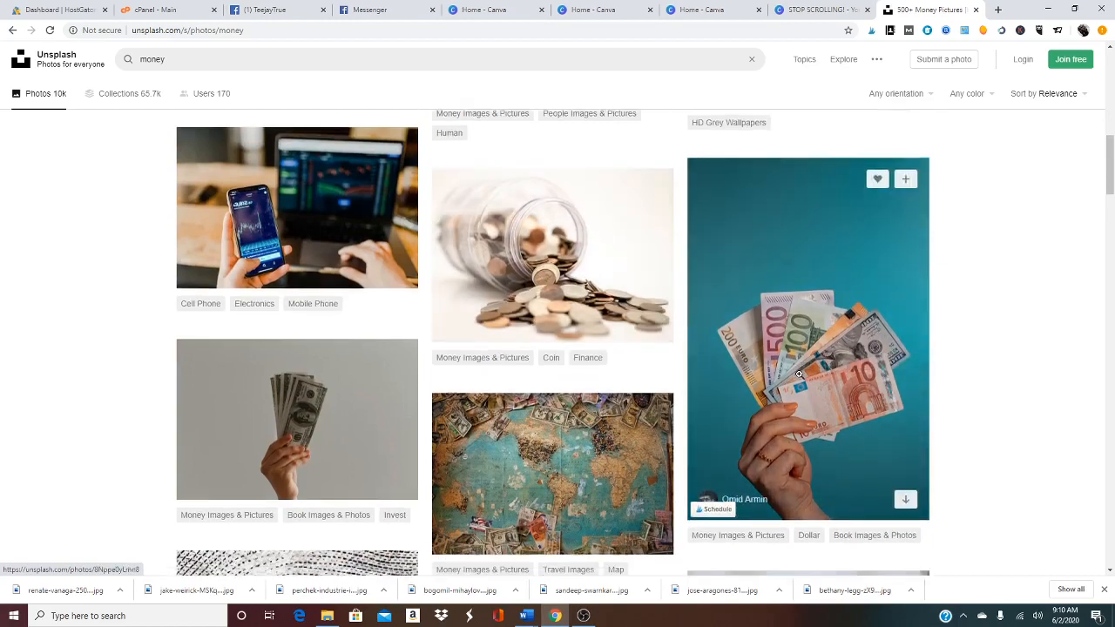
{"action": "scroll", "coordinate": [903, 400], "scroll_direction": "up", "scroll_amount": 3}
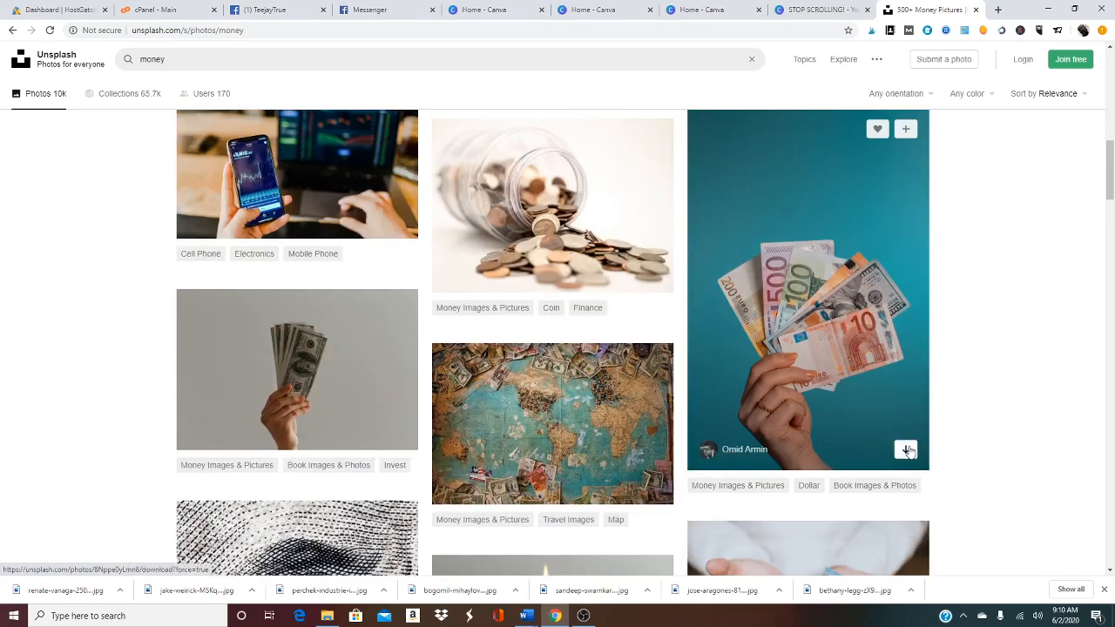
{"action": "left_click", "coordinate": [907, 450]}
Examine the remaining money photo results for other images suited to the story pages.
{"action": "scroll", "coordinate": [836, 410], "scroll_direction": "down", "scroll_amount": 6}
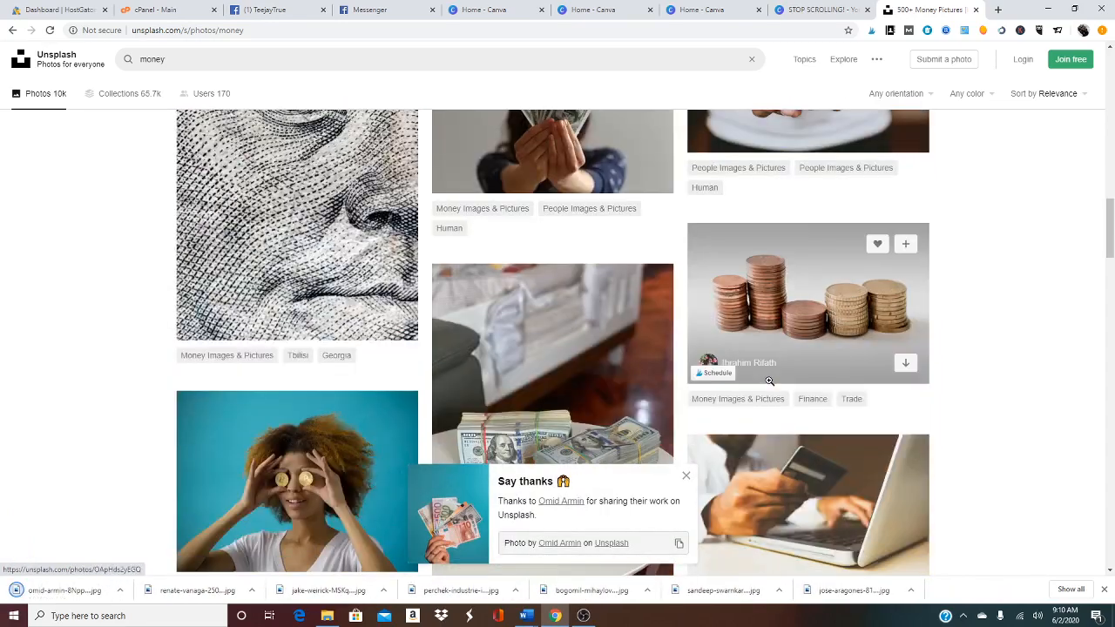
{"action": "scroll", "coordinate": [770, 381], "scroll_direction": "down", "scroll_amount": 5}
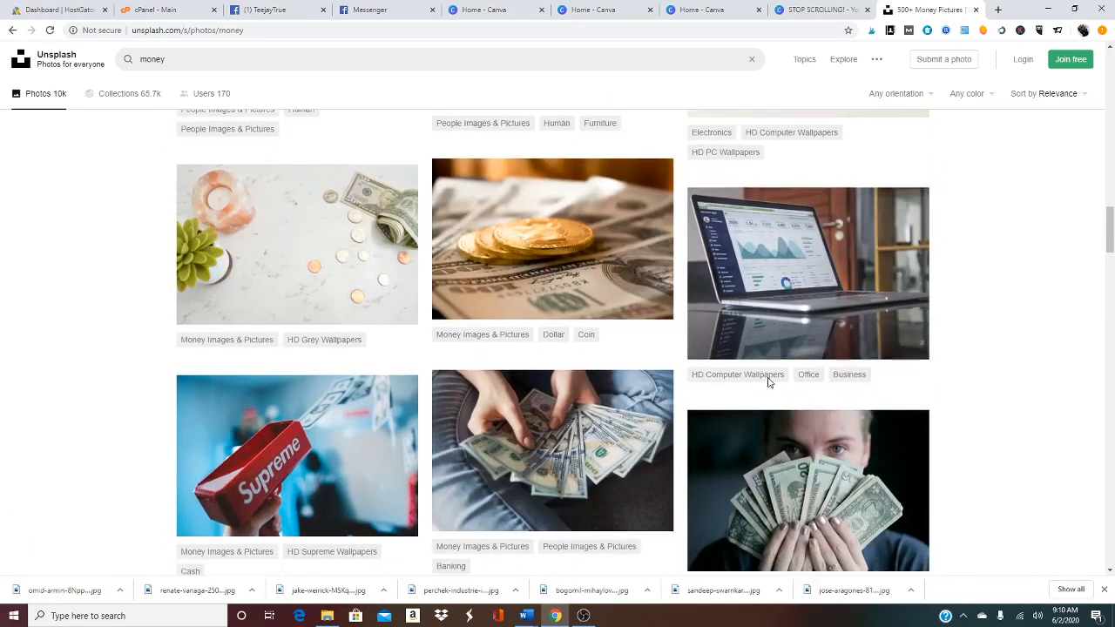
{"action": "scroll", "coordinate": [770, 381], "scroll_direction": "down", "scroll_amount": 3}
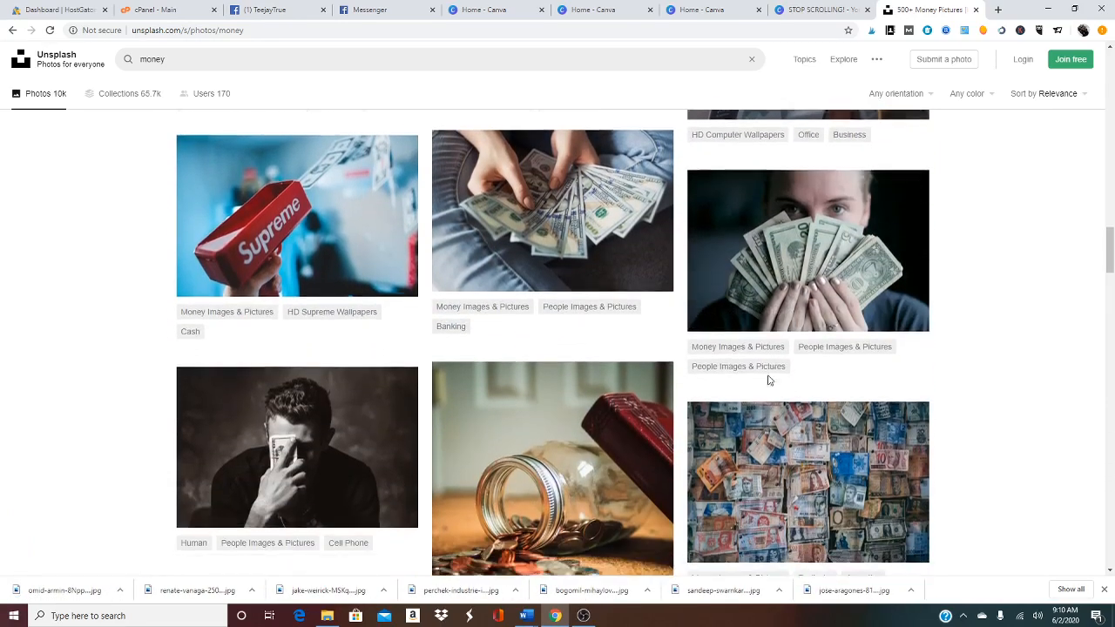
{"action": "scroll", "coordinate": [769, 381], "scroll_direction": "down", "scroll_amount": 8}
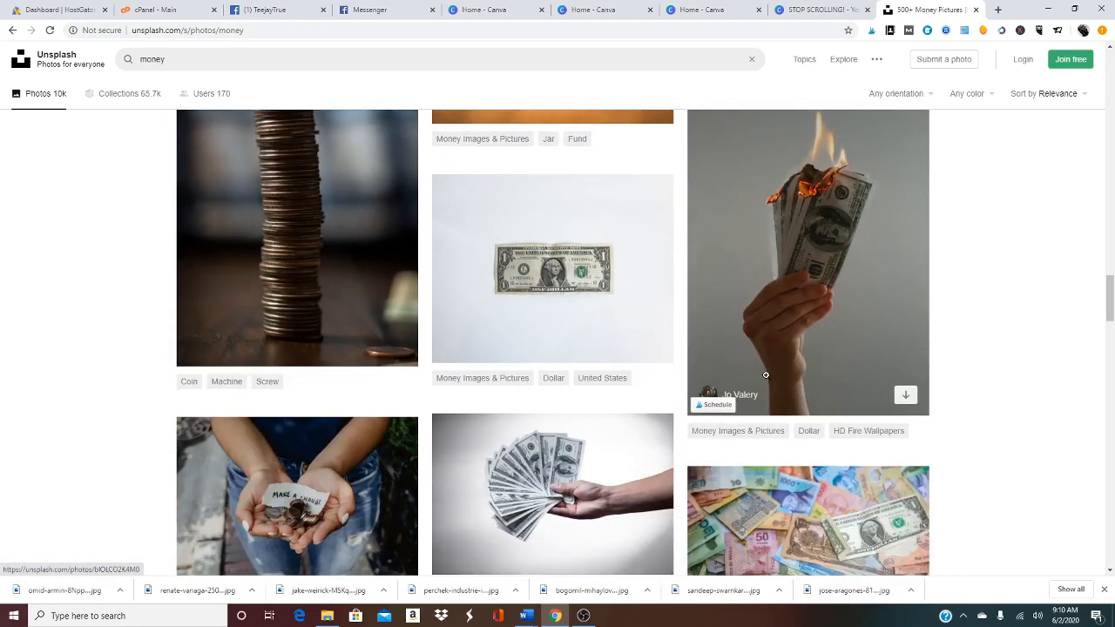
{"action": "scroll", "coordinate": [766, 376], "scroll_direction": "up", "scroll_amount": 1}
{"action": "scroll", "coordinate": [767, 378], "scroll_direction": "down", "scroll_amount": 2}
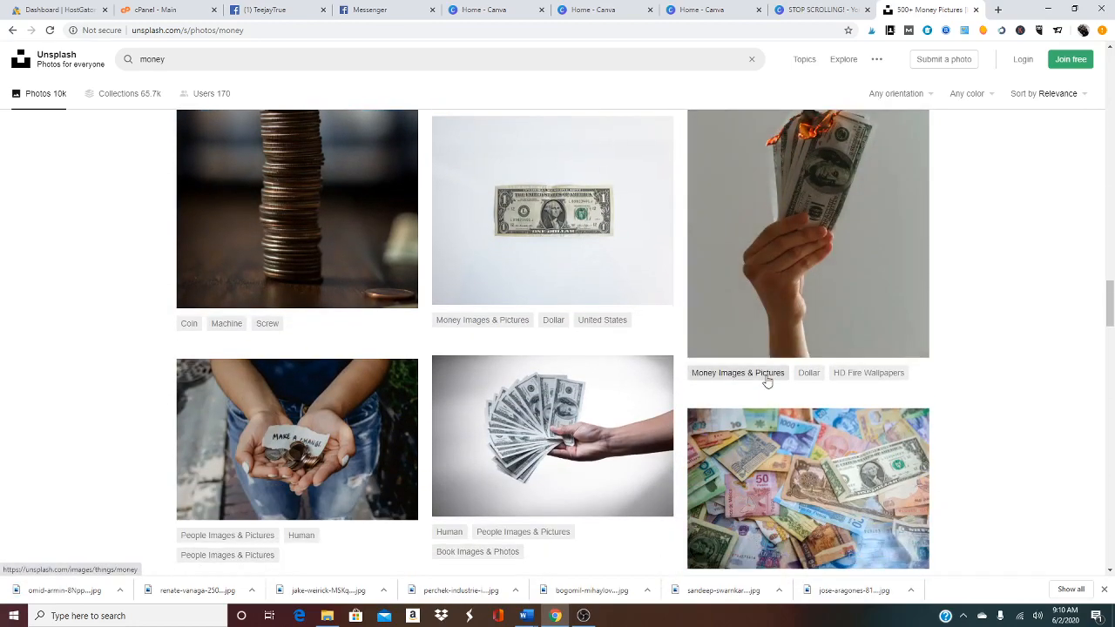
{"action": "scroll", "coordinate": [766, 381], "scroll_direction": "down", "scroll_amount": 5}
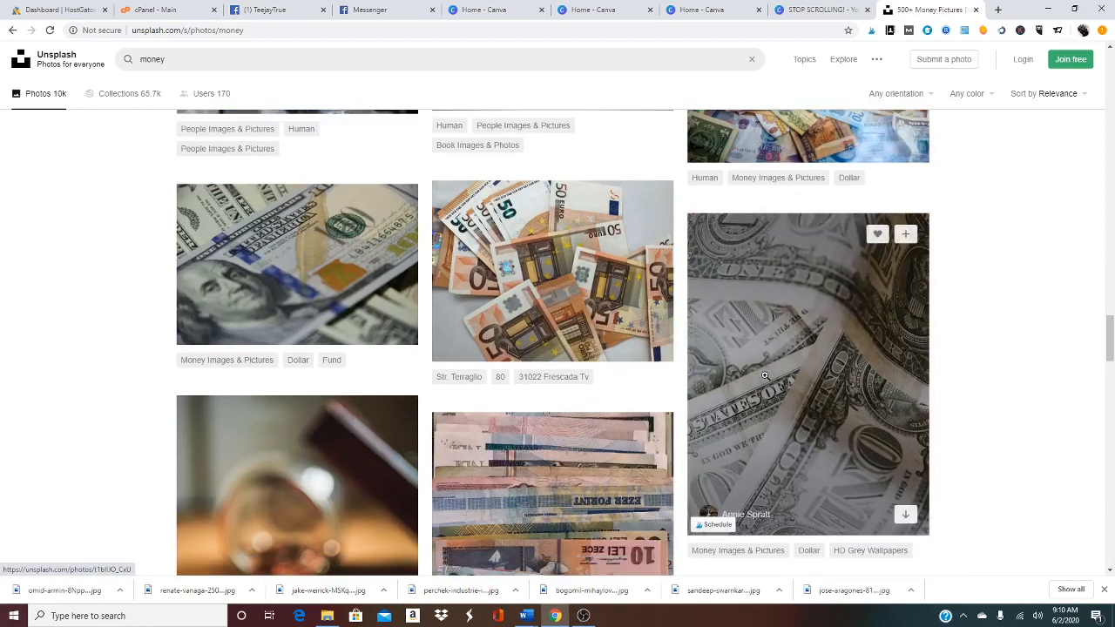
{"action": "scroll", "coordinate": [765, 375], "scroll_direction": "down", "scroll_amount": 3}
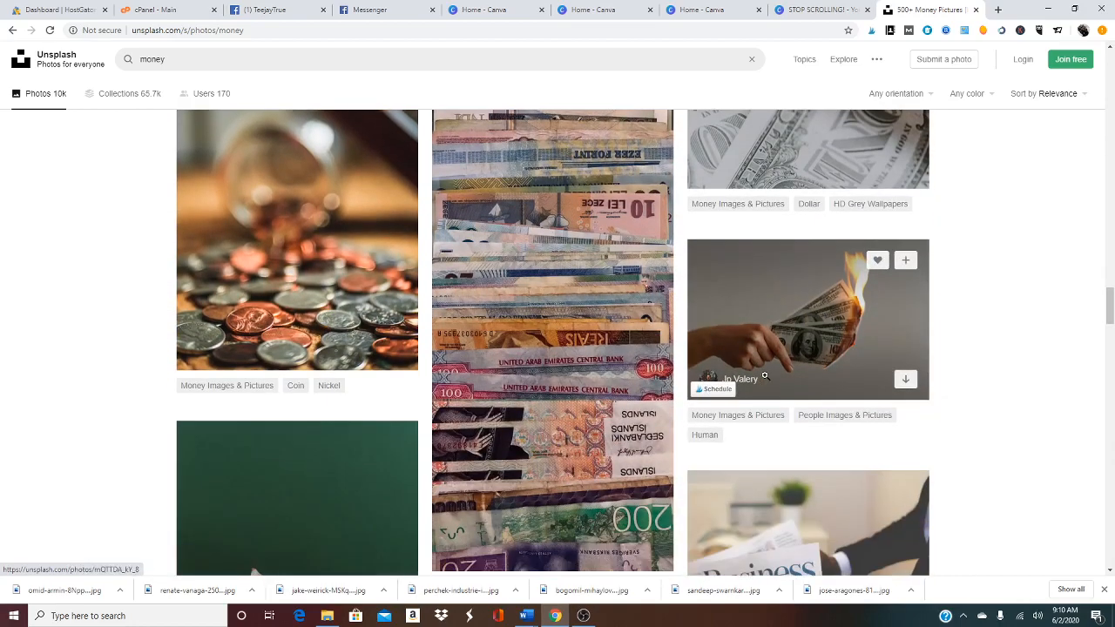
{"action": "scroll", "coordinate": [765, 375], "scroll_direction": "down", "scroll_amount": 3}
{"action": "scroll", "coordinate": [764, 379], "scroll_direction": "down", "scroll_amount": 11}
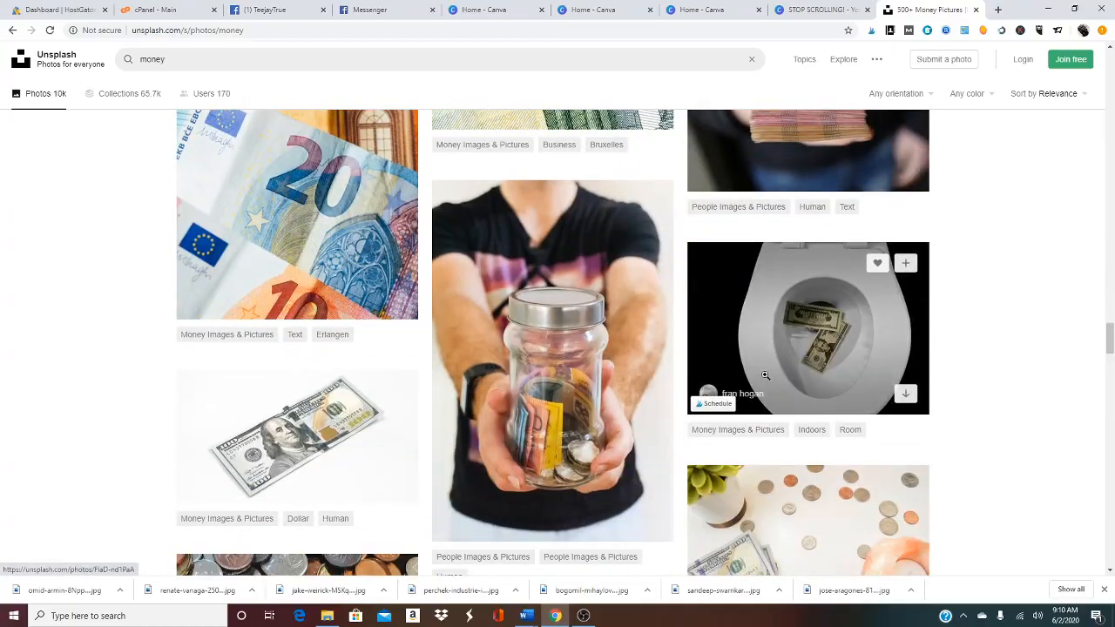
{"action": "scroll", "coordinate": [765, 375], "scroll_direction": "up", "scroll_amount": 13}
{"action": "scroll", "coordinate": [707, 323], "scroll_direction": "up", "scroll_amount": 12}
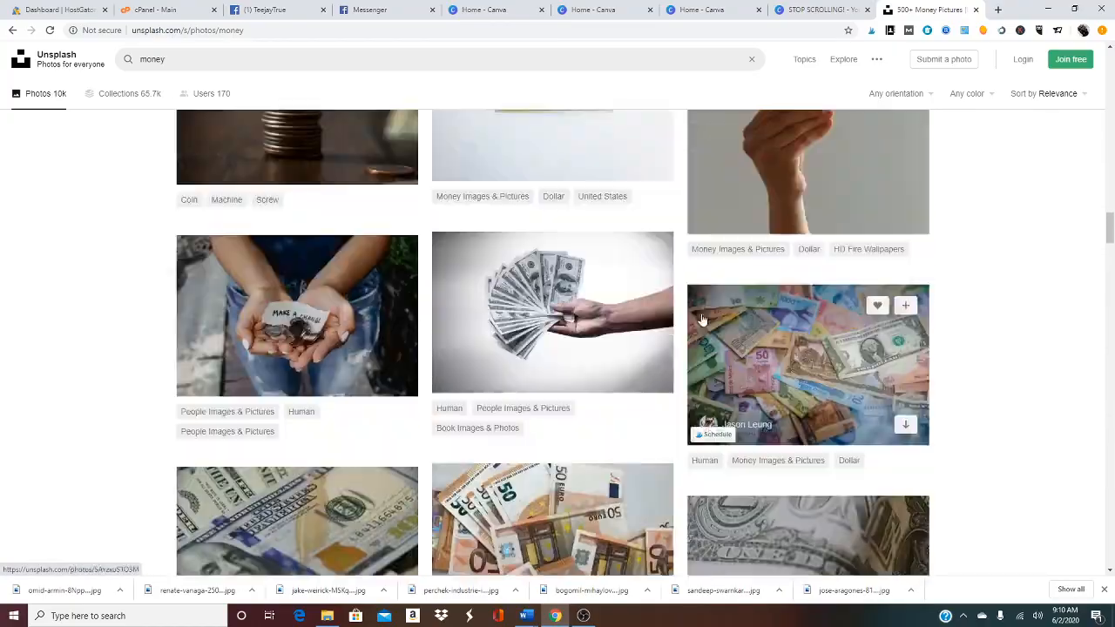
{"action": "scroll", "coordinate": [688, 316], "scroll_direction": "up", "scroll_amount": 5}
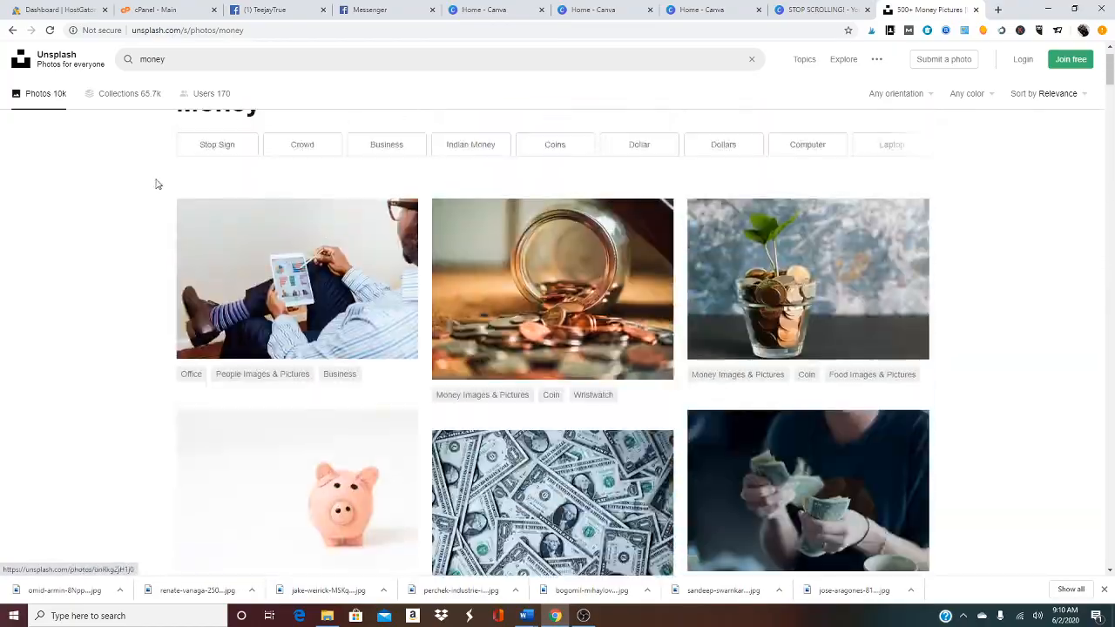
Search Unsplash for "apply" photos and look over the results for a call-to-action image.
{"action": "left_click", "coordinate": [126, 60]}
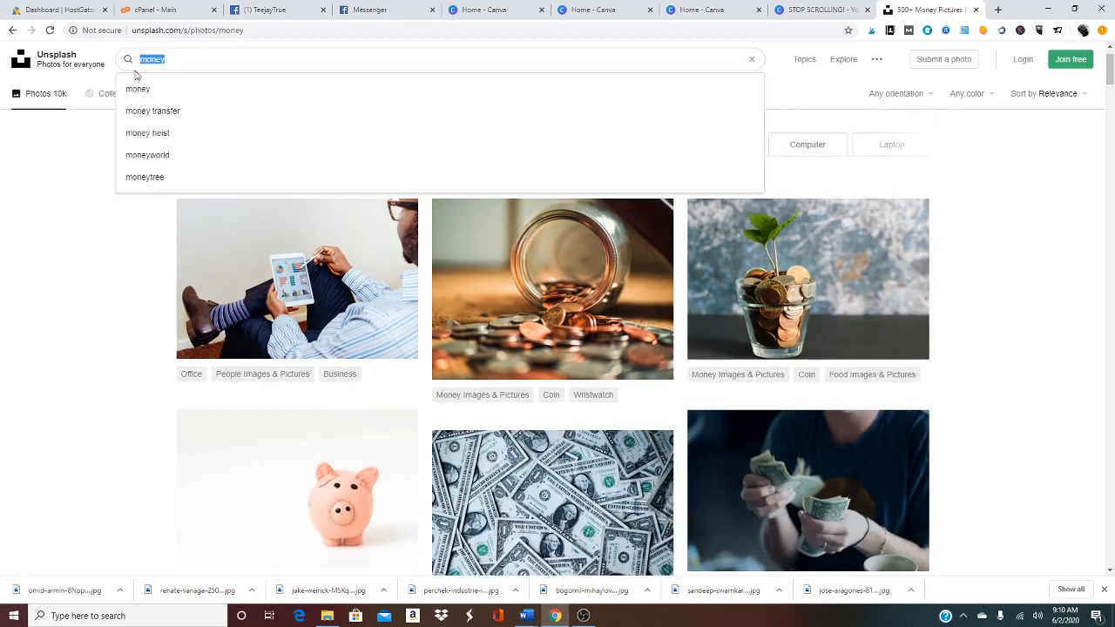
{"action": "type", "text": "applhy"}
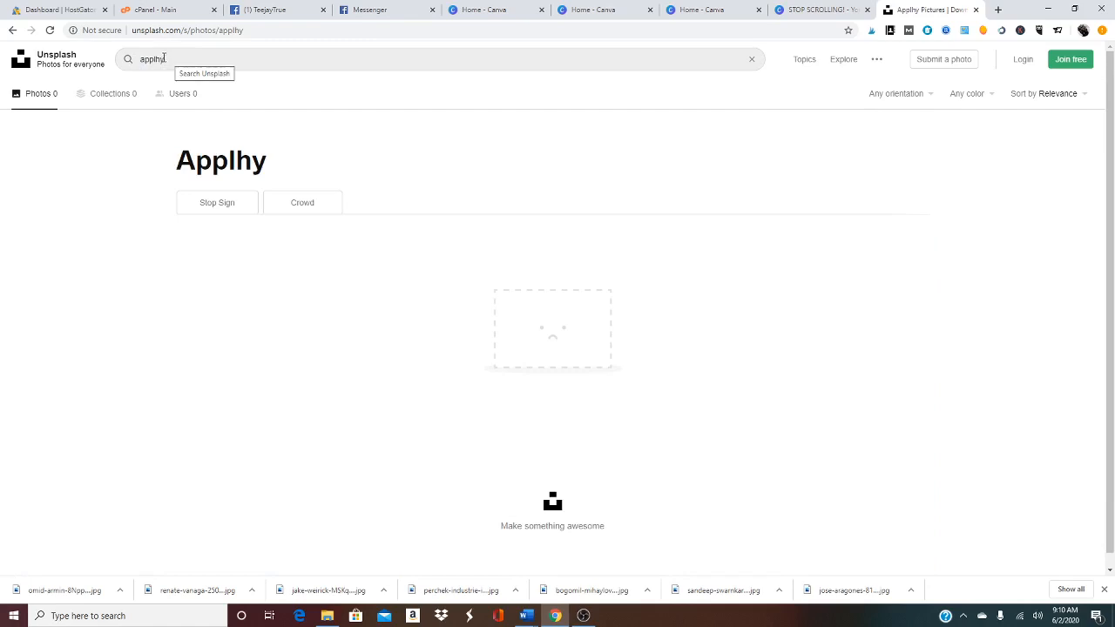
{"action": "left_click", "coordinate": [186, 57]}
{"action": "type", "text": "y"}
{"action": "key", "text": "Return"}
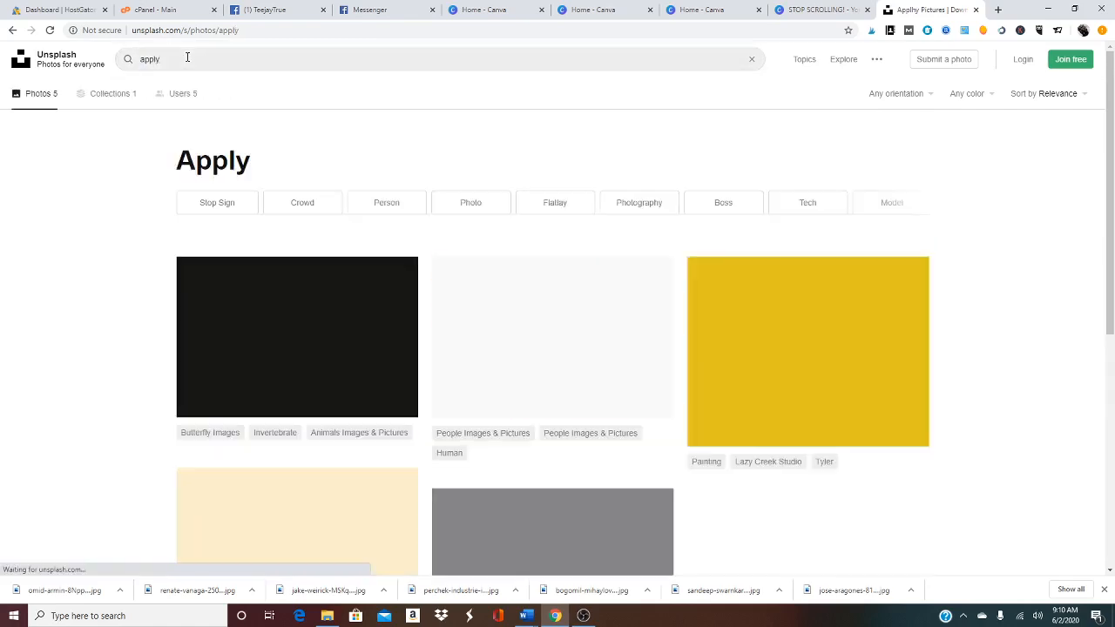
{"action": "scroll", "coordinate": [470, 187], "scroll_direction": "down", "scroll_amount": 2}
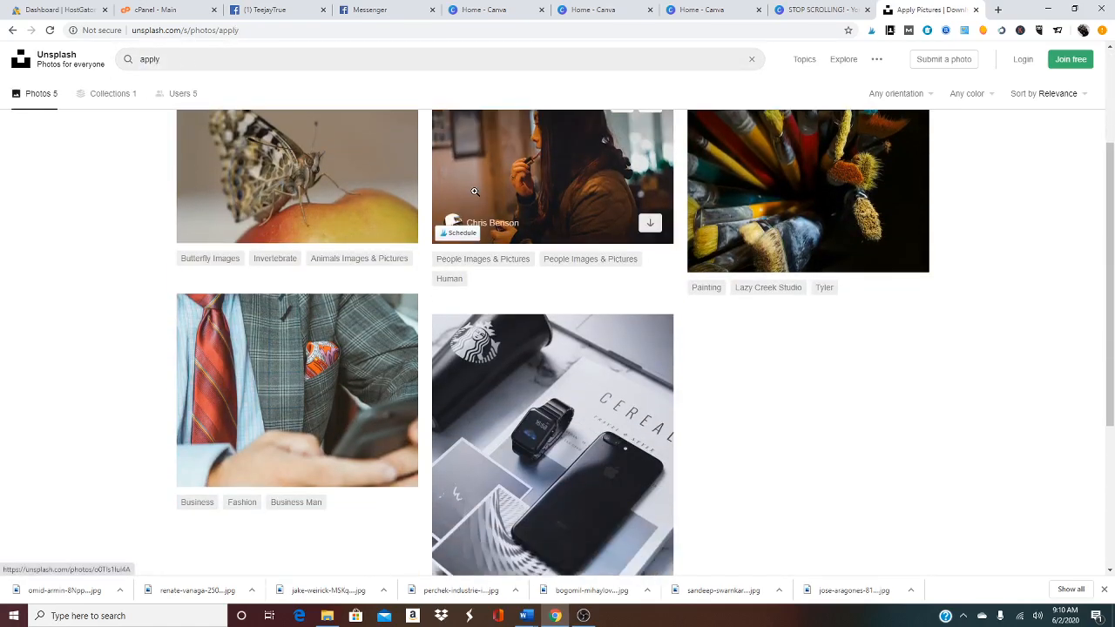
{"action": "scroll", "coordinate": [475, 191], "scroll_direction": "down", "scroll_amount": 2}
{"action": "scroll", "coordinate": [475, 190], "scroll_direction": "up", "scroll_amount": 4}
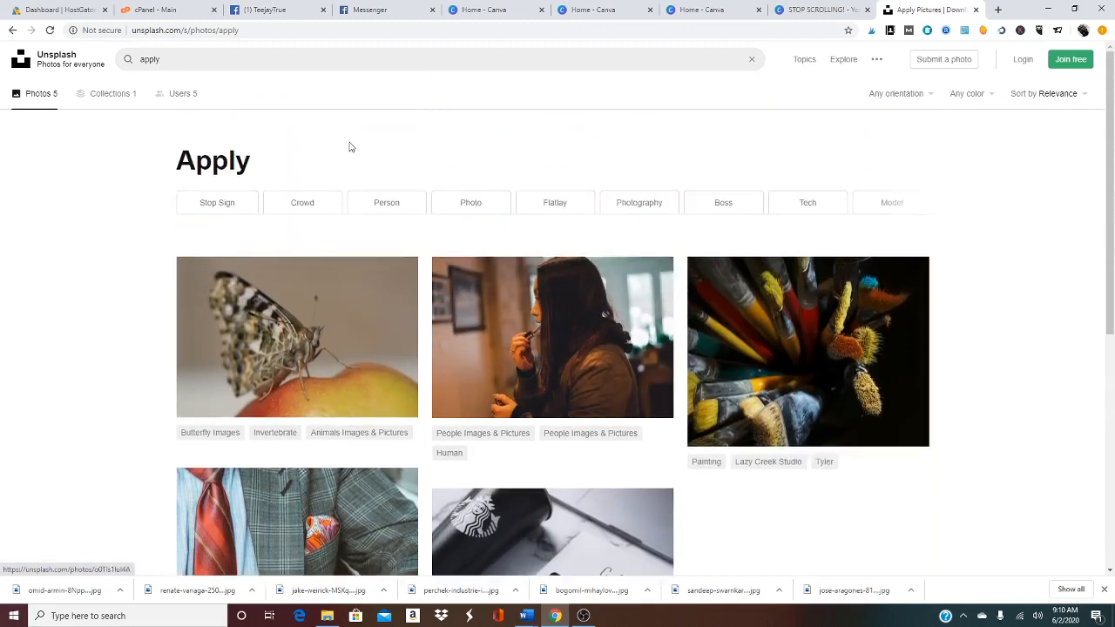
Search Unsplash for "join" photos instead.
{"action": "left_click_drag", "start_coordinate": [169, 59], "coordinate": [96, 61]}
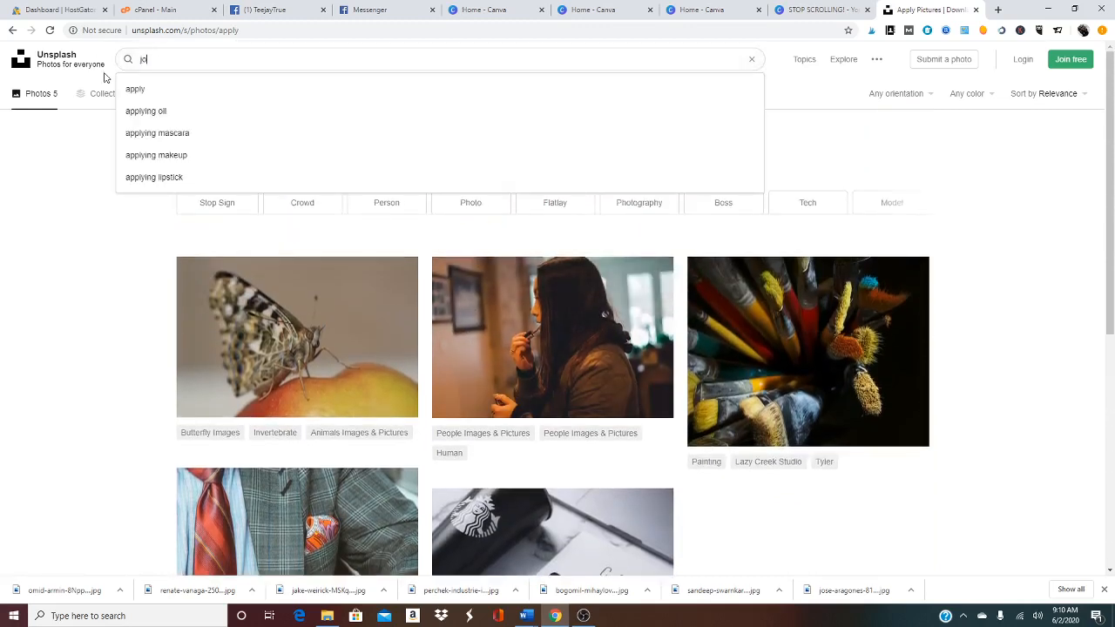
{"action": "key", "text": "Return"}
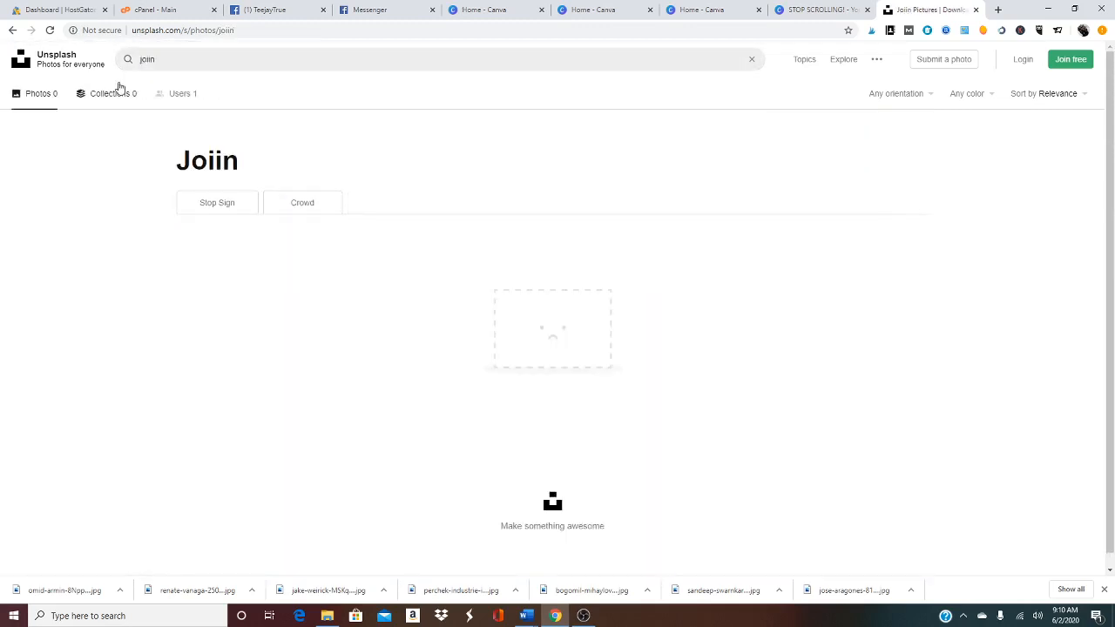
{"action": "left_click_drag", "start_coordinate": [161, 61], "coordinate": [115, 67]}
{"action": "type", "text": "joi"}
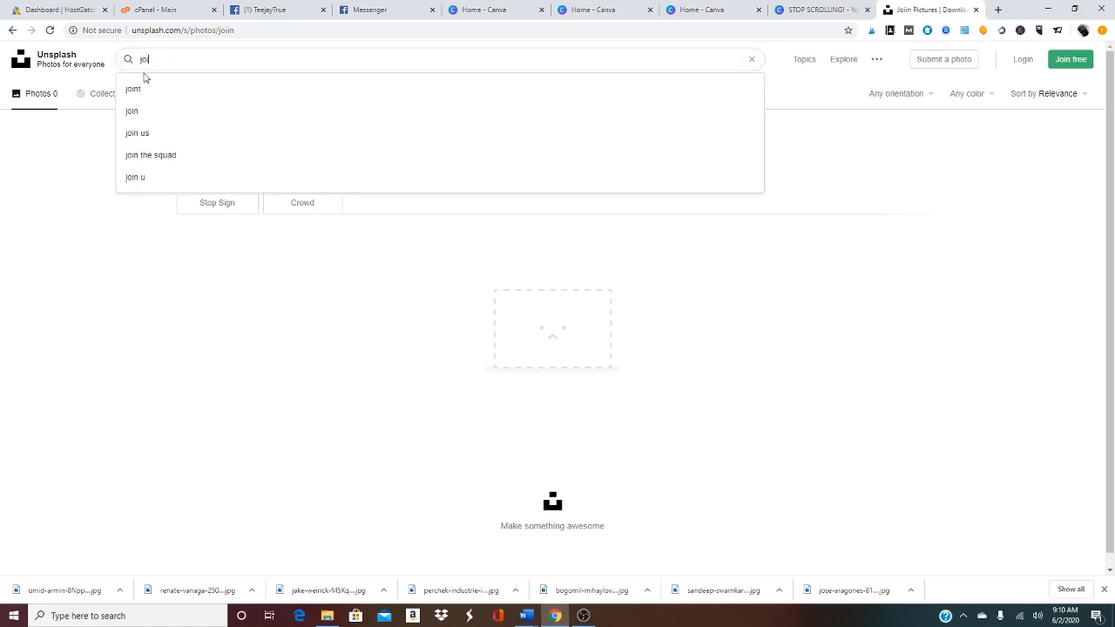
{"action": "type", "text": "n"}
{"action": "key", "text": "Return"}
Download the portrait photo of a man in a dark sweater holding a wine glass on a high-rise balcony.
{"action": "scroll", "coordinate": [522, 250], "scroll_direction": "down", "scroll_amount": 3}
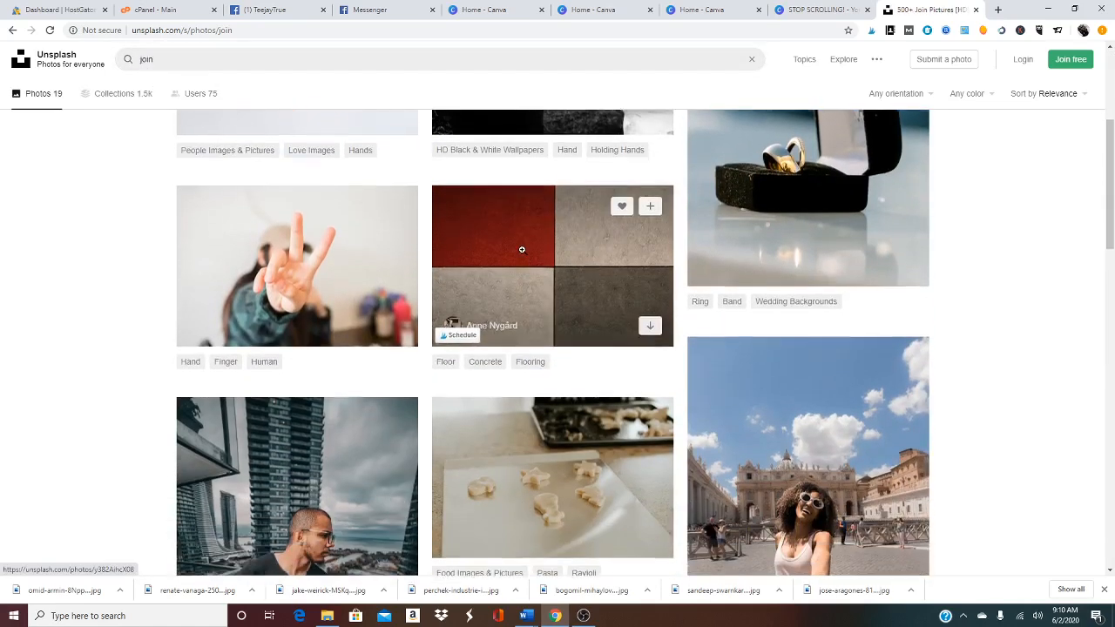
{"action": "scroll", "coordinate": [522, 250], "scroll_direction": "down", "scroll_amount": 2}
{"action": "scroll", "coordinate": [522, 250], "scroll_direction": "down", "scroll_amount": 1}
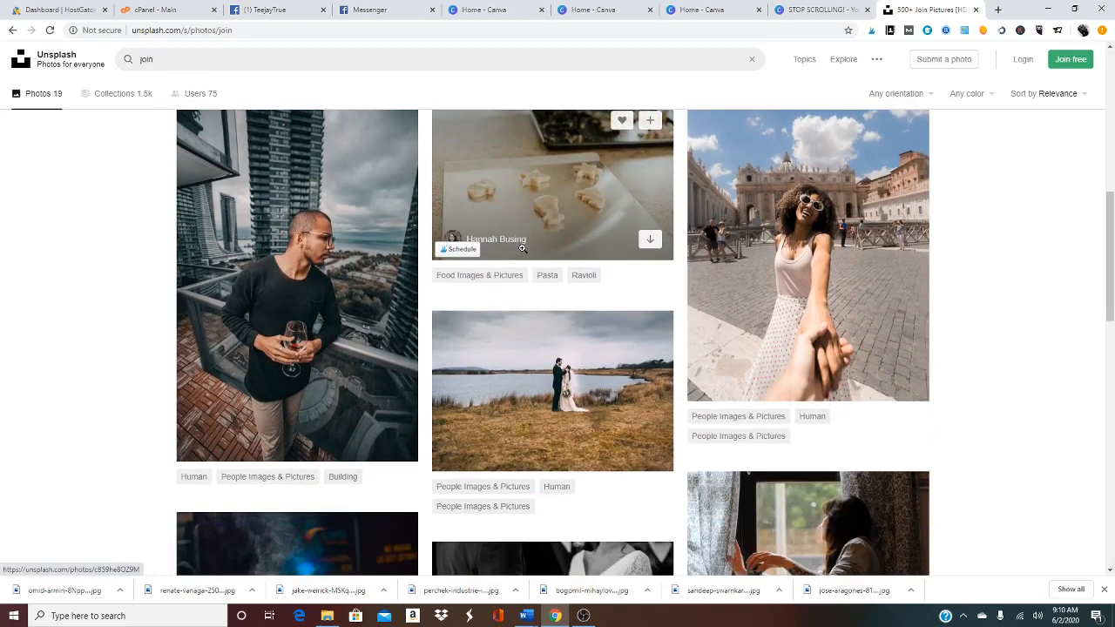
{"action": "scroll", "coordinate": [522, 250], "scroll_direction": "down", "scroll_amount": 2}
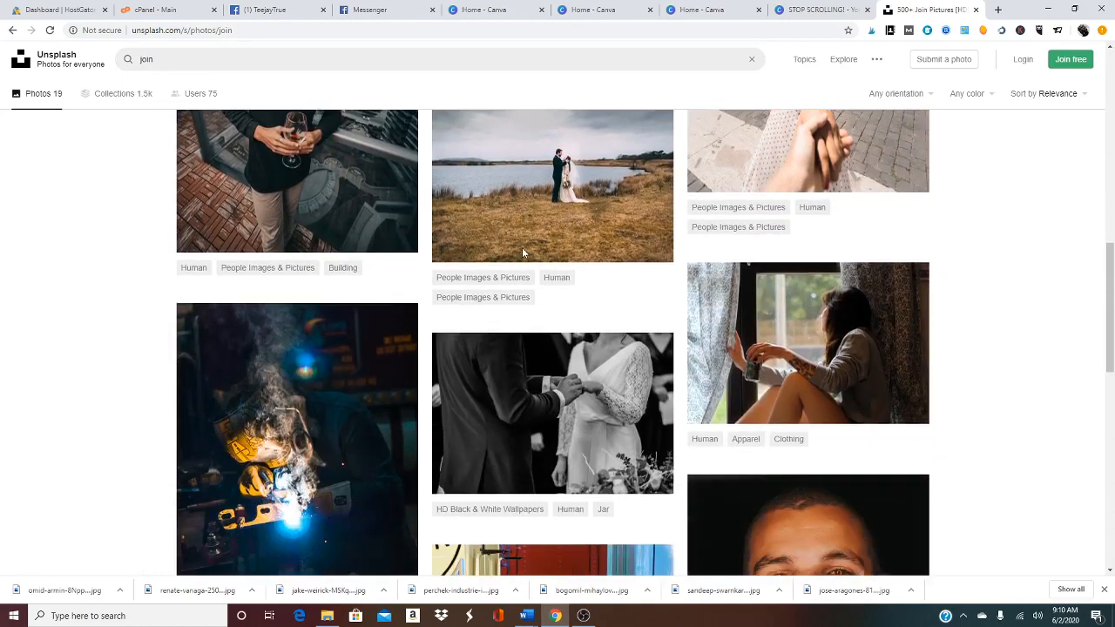
{"action": "scroll", "coordinate": [522, 247], "scroll_direction": "down", "scroll_amount": 5}
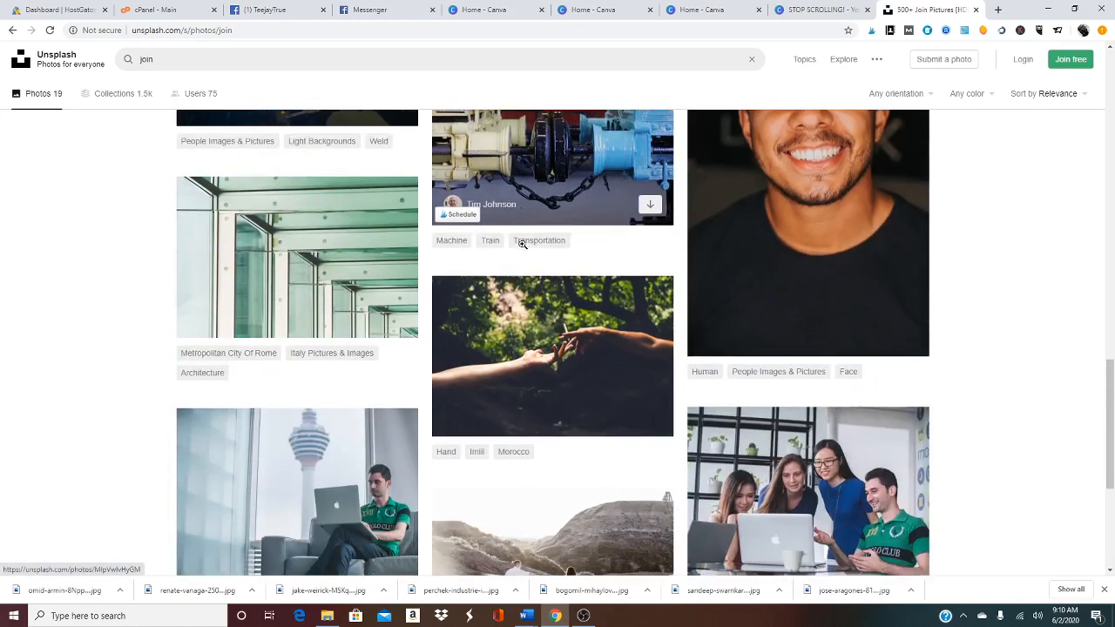
{"action": "scroll", "coordinate": [522, 243], "scroll_direction": "down", "scroll_amount": 1}
{"action": "scroll", "coordinate": [522, 243], "scroll_direction": "up", "scroll_amount": 5}
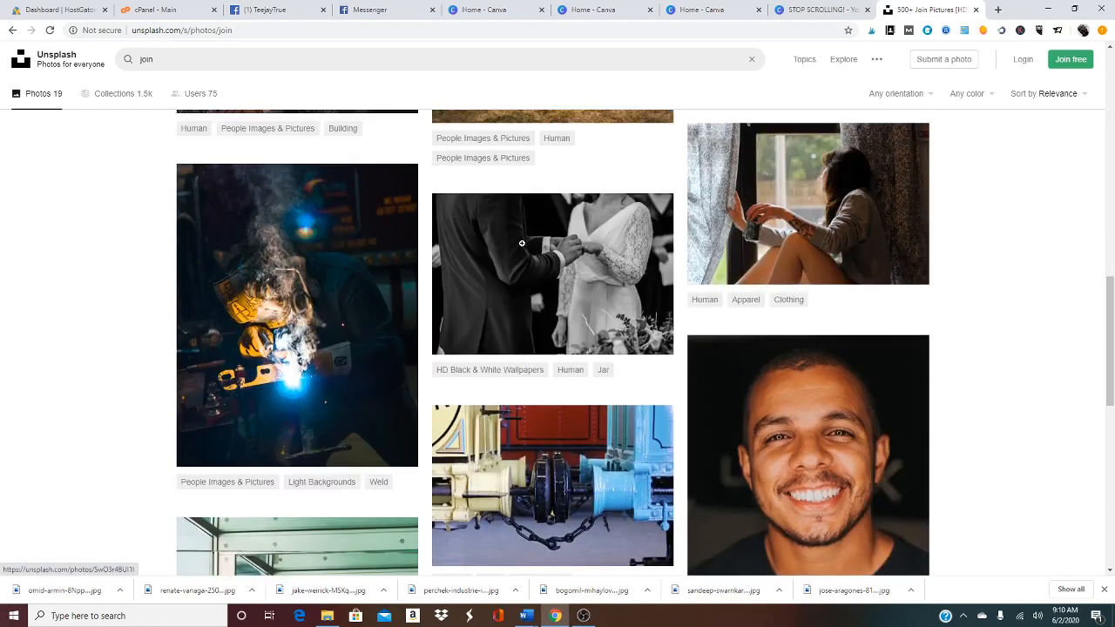
{"action": "scroll", "coordinate": [522, 243], "scroll_direction": "up", "scroll_amount": 4}
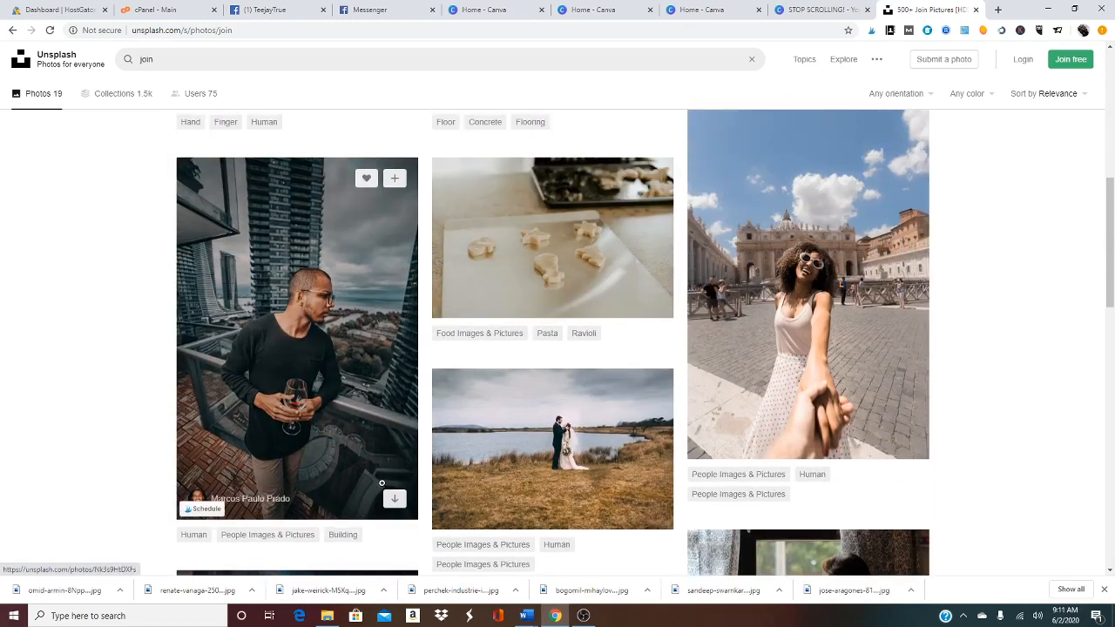
{"action": "left_click", "coordinate": [394, 498]}
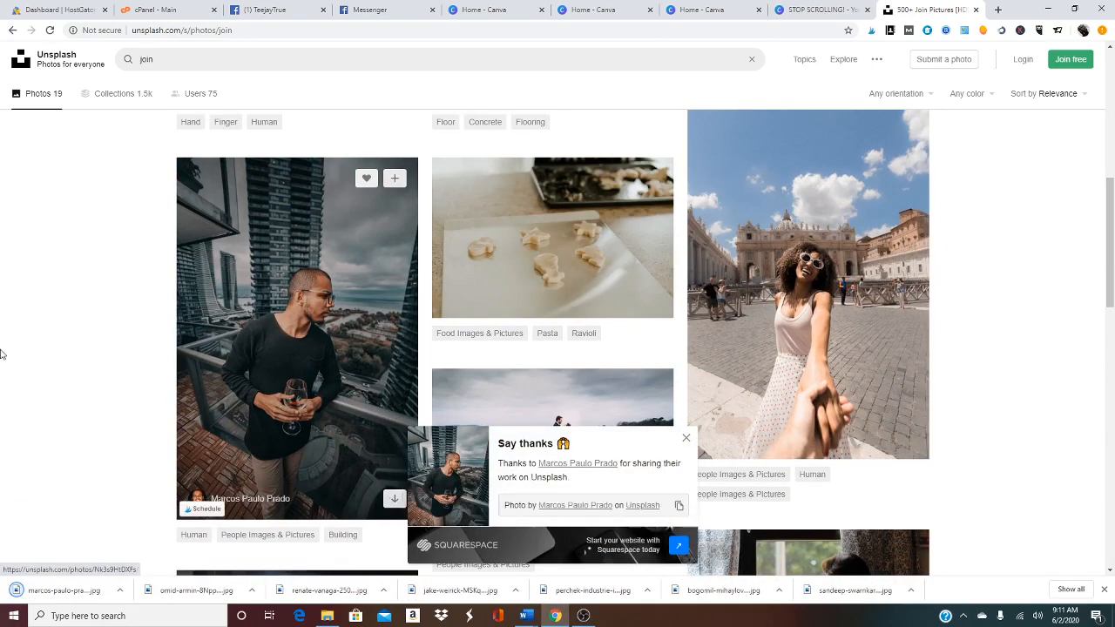
Switch back to the STOP SCROLLING! design in Canva and upload the downloaded balcony portrait and fanned banknotes photos together.
{"action": "left_click", "coordinate": [810, 9]}
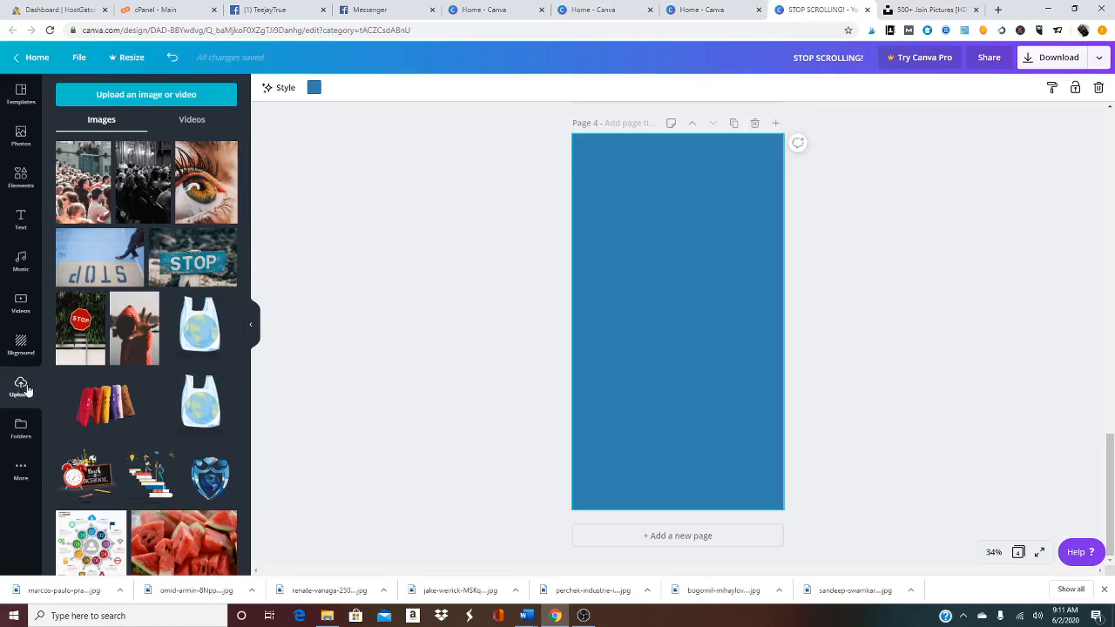
{"action": "left_click", "coordinate": [152, 103]}
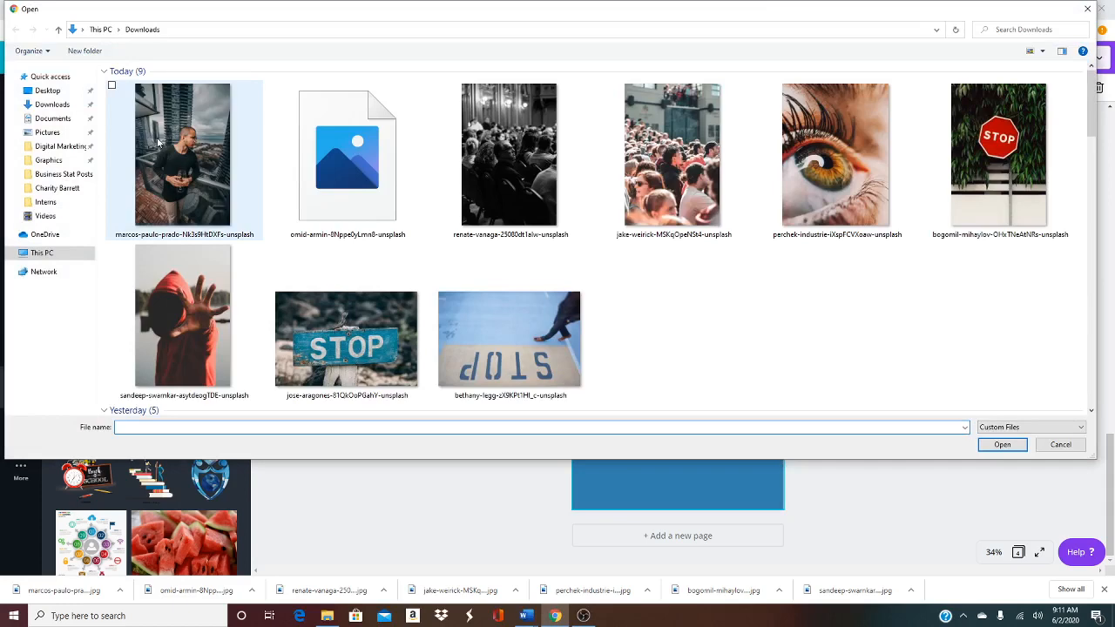
{"action": "left_click", "coordinate": [188, 182]}
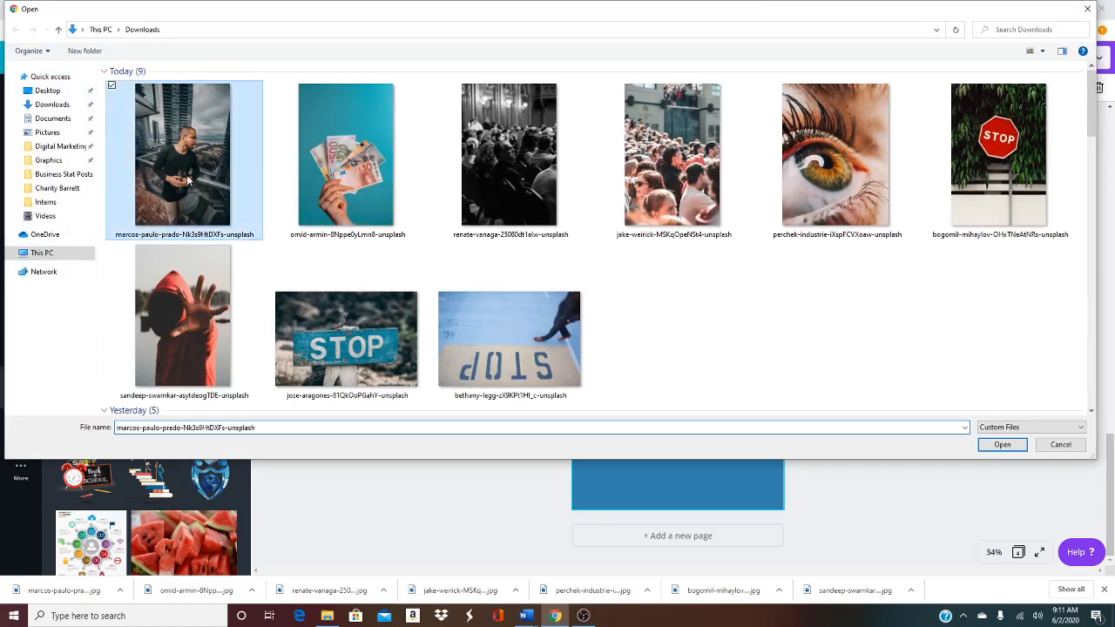
{"action": "left_click", "coordinate": [336, 196], "text": "ctrl"}
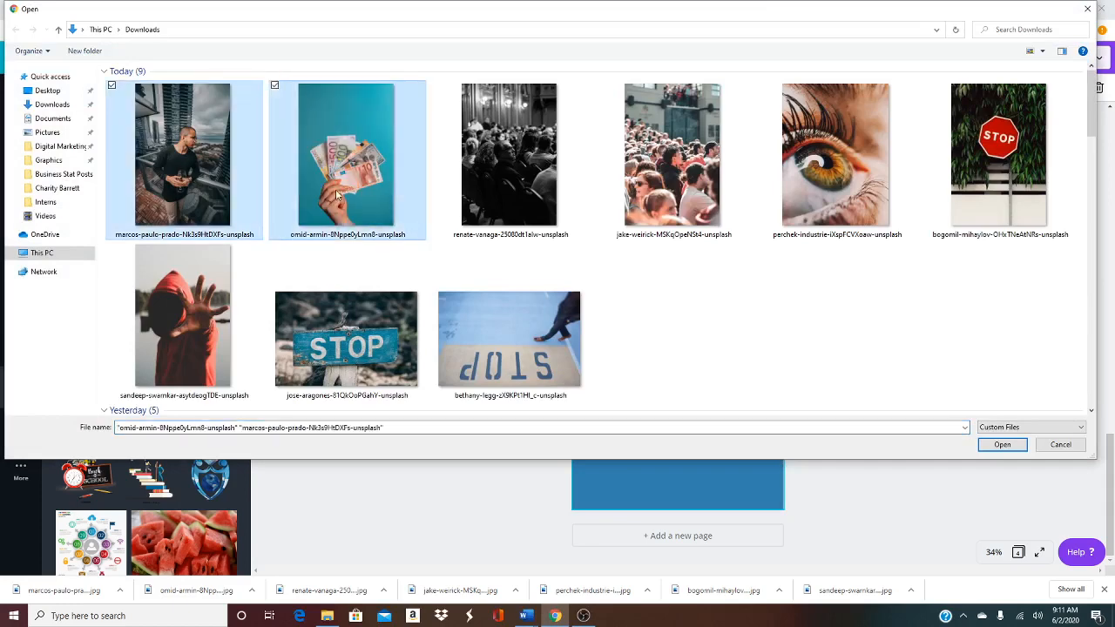
{"action": "left_click", "coordinate": [1002, 445]}
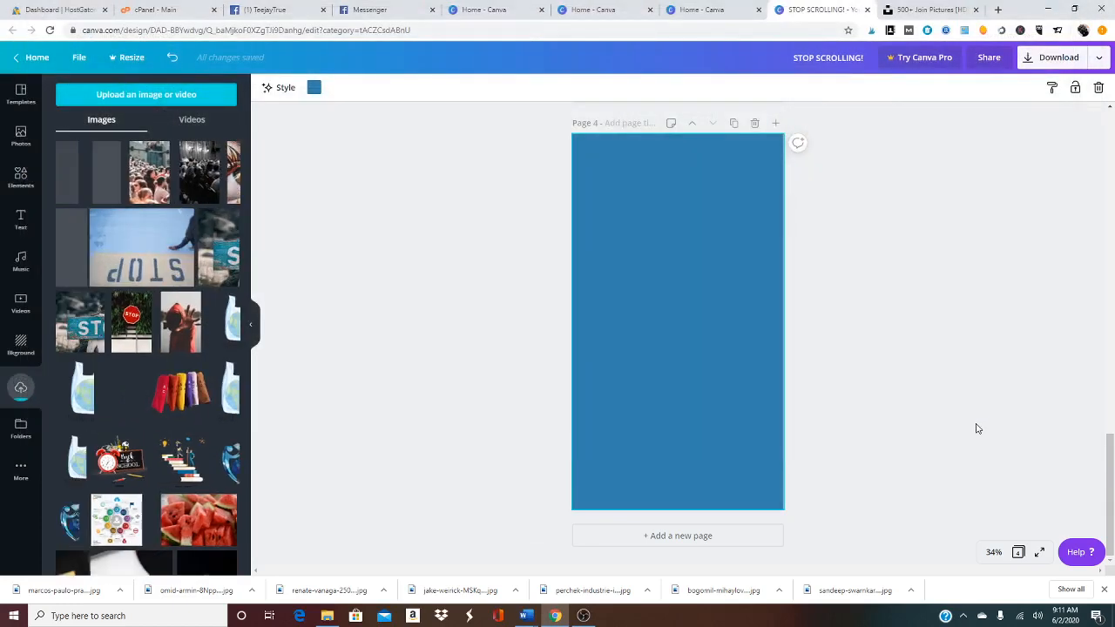
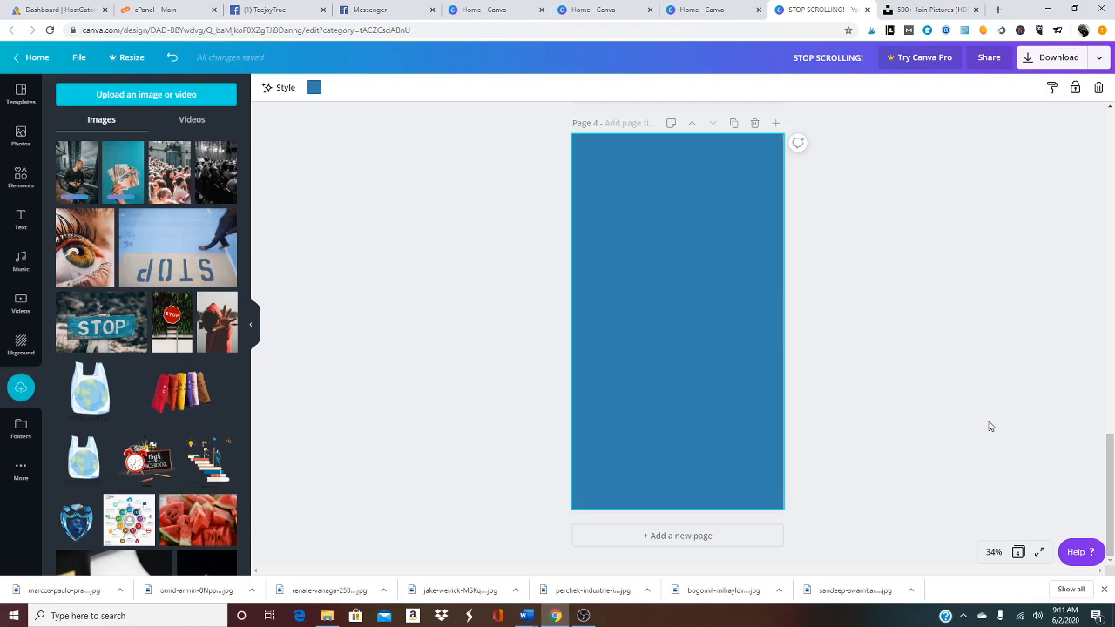
Review the design of pages 1 to 3 of the story graphic.
{"action": "scroll", "coordinate": [989, 426], "scroll_direction": "up", "scroll_amount": 4}
{"action": "scroll", "coordinate": [980, 415], "scroll_direction": "up", "scroll_amount": 1}
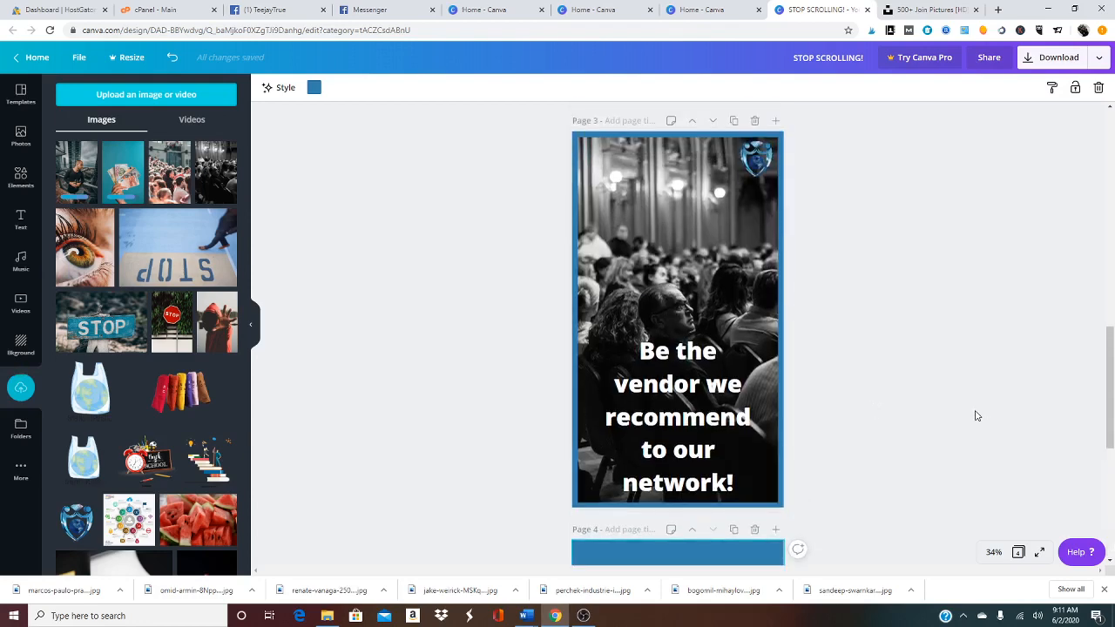
{"action": "scroll", "coordinate": [945, 409], "scroll_direction": "up", "scroll_amount": 7}
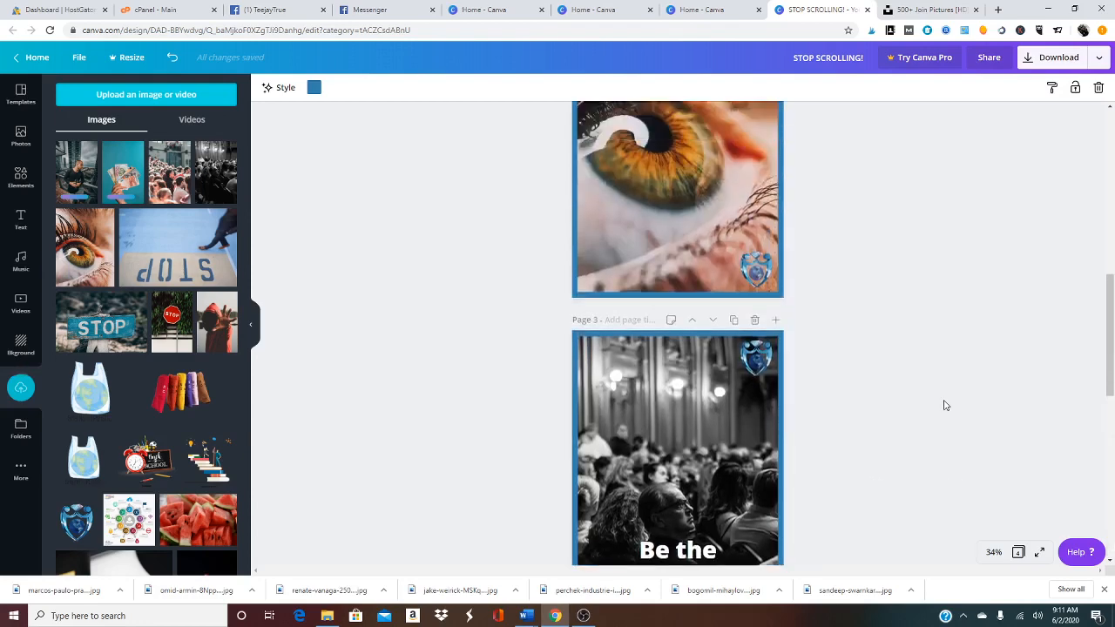
{"action": "scroll", "coordinate": [939, 400], "scroll_direction": "up", "scroll_amount": 2}
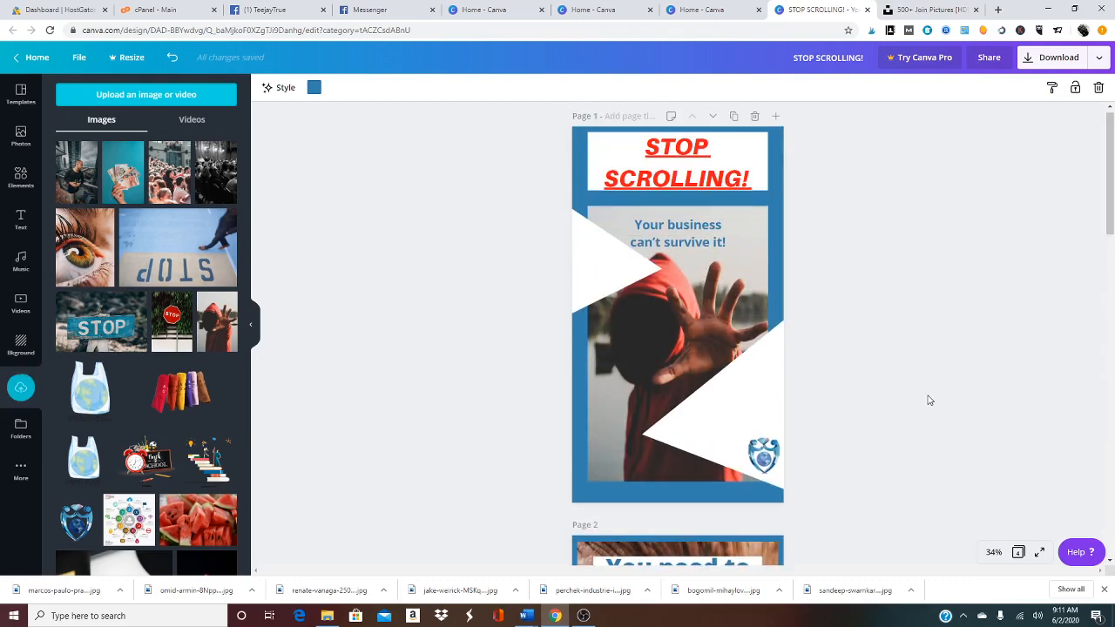
{"action": "scroll", "coordinate": [935, 393], "scroll_direction": "down", "scroll_amount": 1}
{"action": "scroll", "coordinate": [921, 379], "scroll_direction": "down", "scroll_amount": 3}
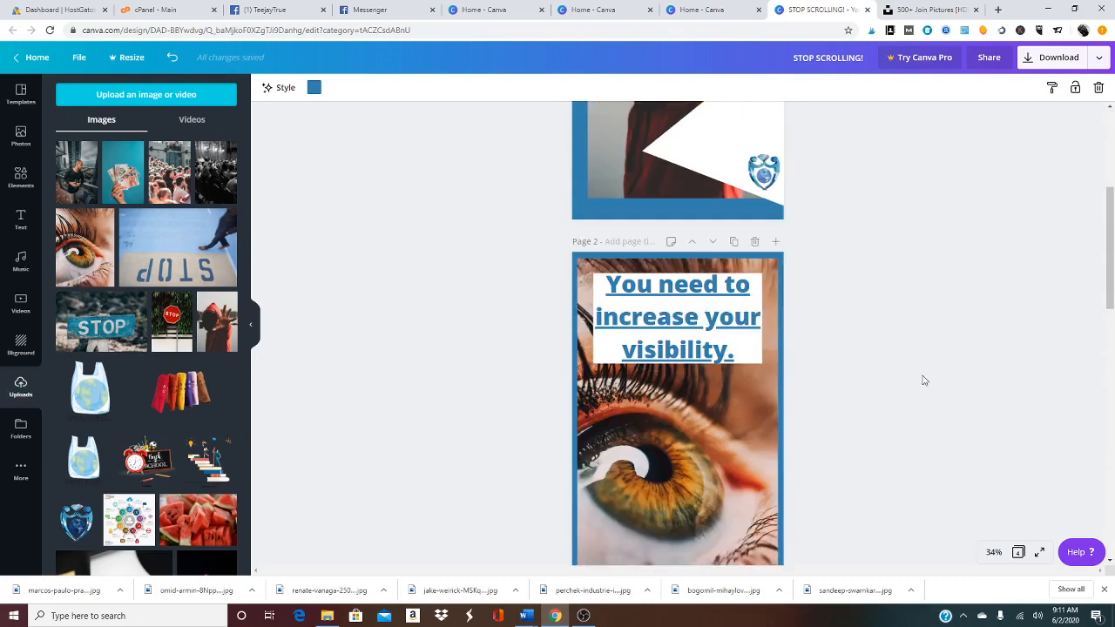
Place the balcony portrait on page 4, enlarge it to fill the area inside the blue border, and add the shield logo in its lower-right corner.
{"action": "scroll", "coordinate": [827, 299], "scroll_direction": "up", "scroll_amount": 3}
{"action": "scroll", "coordinate": [796, 368], "scroll_direction": "down", "scroll_amount": 4}
{"action": "scroll", "coordinate": [795, 385], "scroll_direction": "down", "scroll_amount": 5}
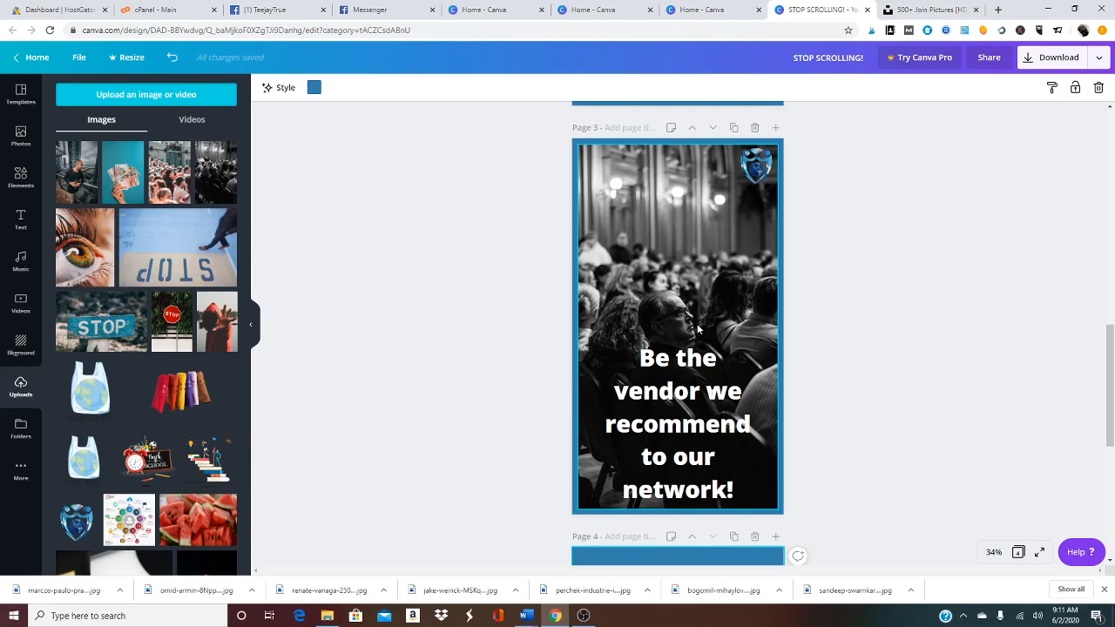
{"action": "scroll", "coordinate": [867, 331], "scroll_direction": "down", "scroll_amount": 2}
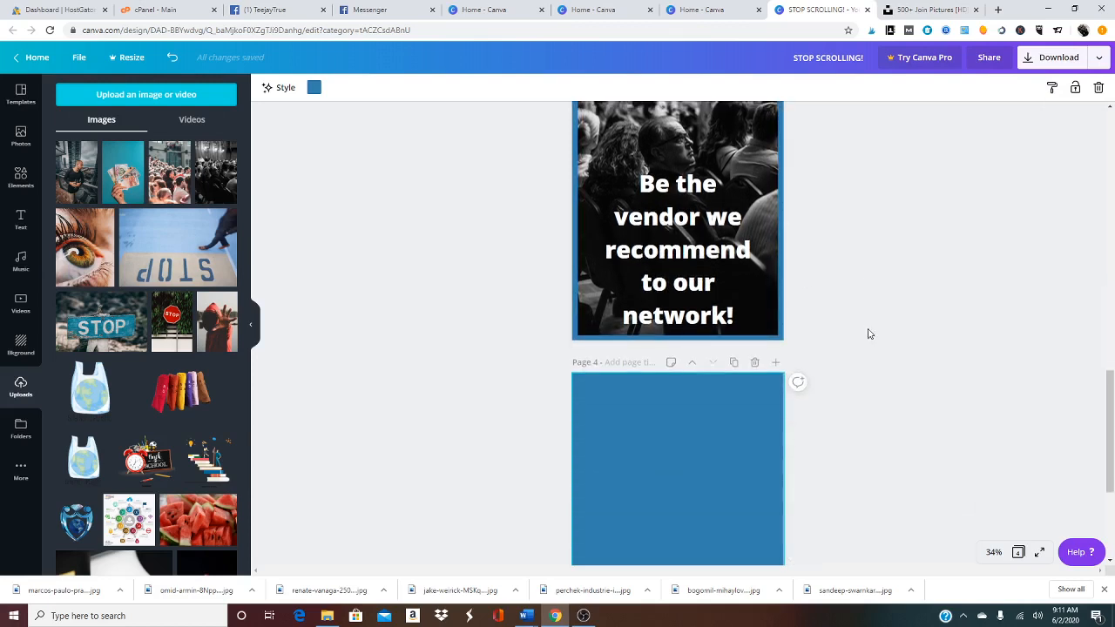
{"action": "scroll", "coordinate": [831, 399], "scroll_direction": "down", "scroll_amount": 3}
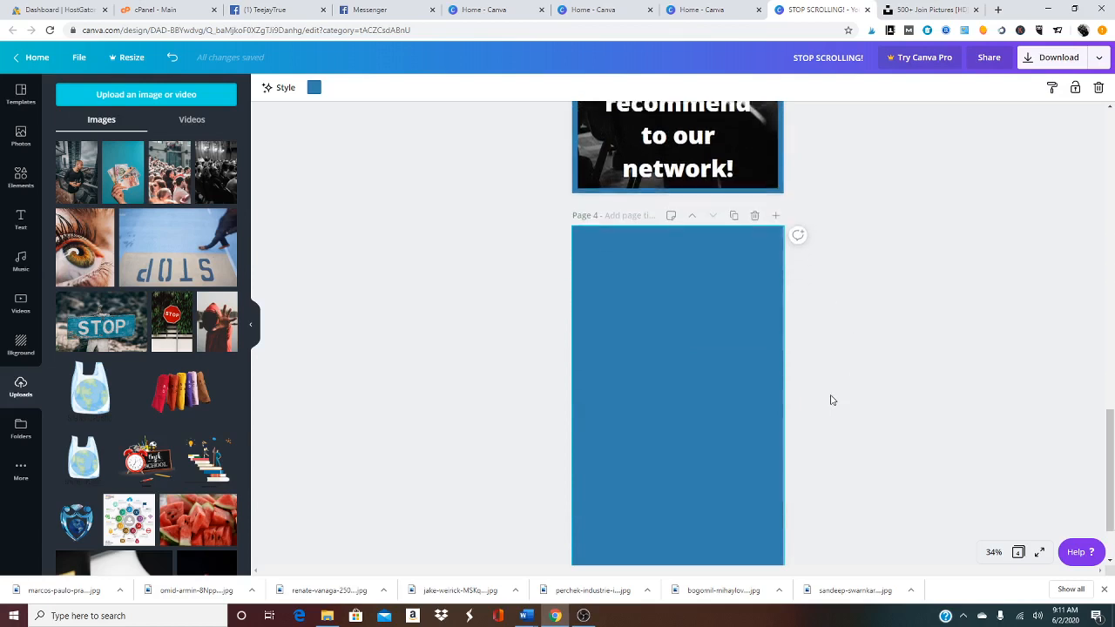
{"action": "left_click", "coordinate": [74, 181]}
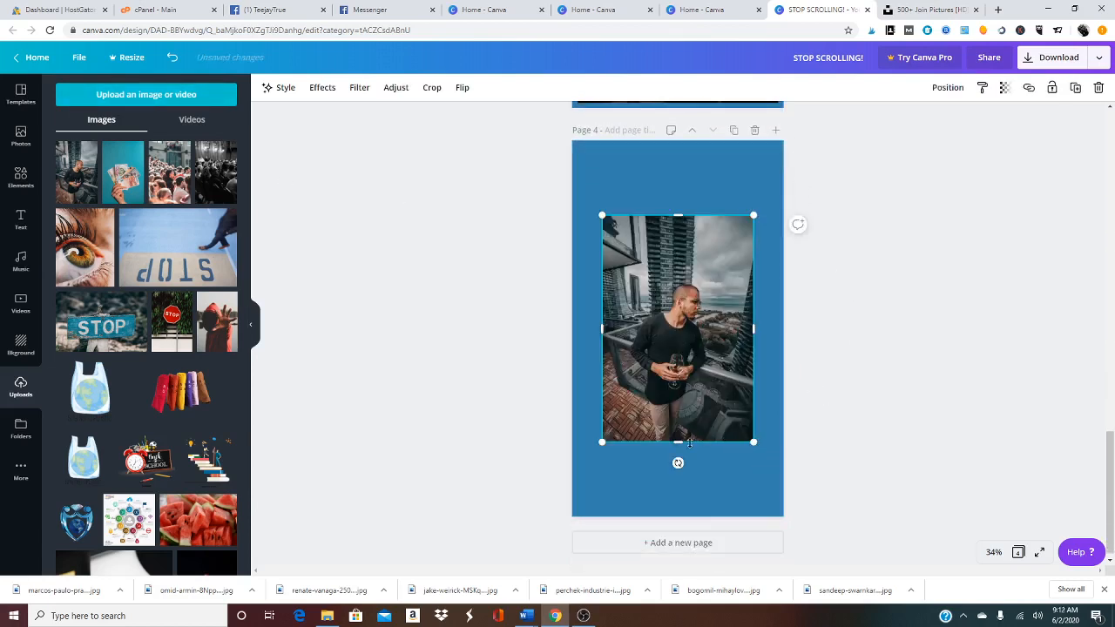
{"action": "left_click_drag", "start_coordinate": [678, 442], "coordinate": [678, 512]}
{"action": "left_click_drag", "start_coordinate": [753, 366], "coordinate": [778, 370]}
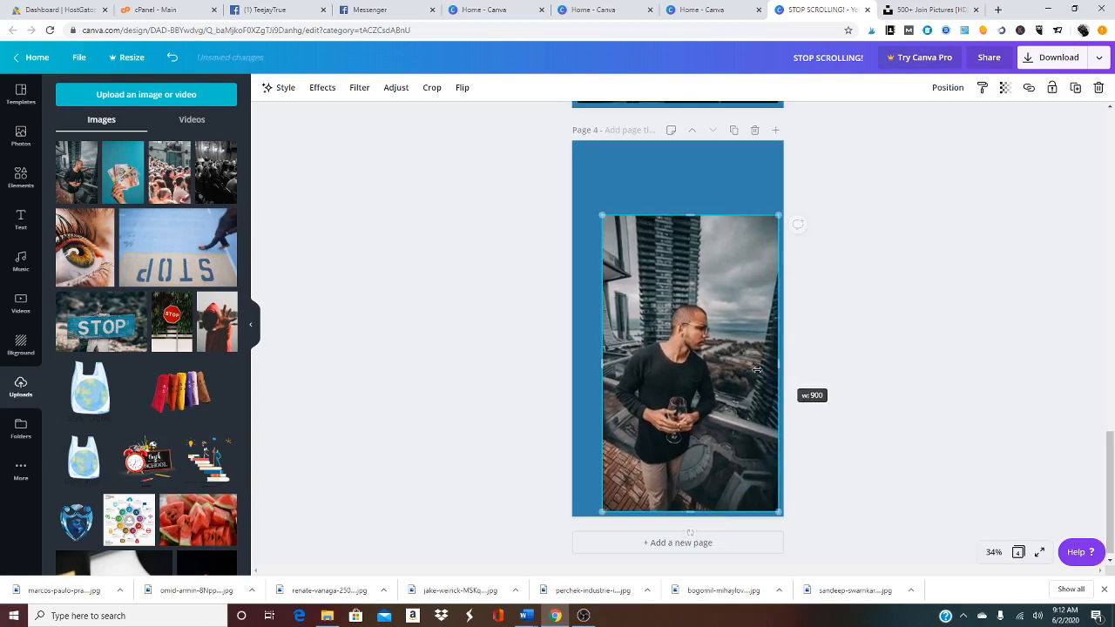
{"action": "left_click_drag", "start_coordinate": [603, 364], "coordinate": [580, 372]}
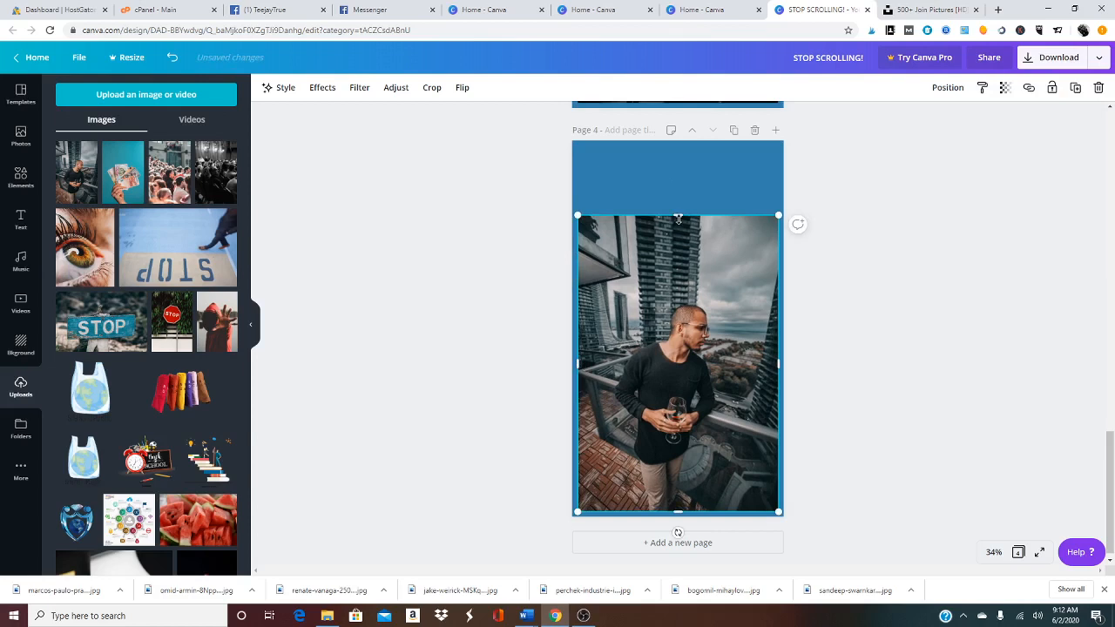
{"action": "left_click_drag", "start_coordinate": [678, 217], "coordinate": [678, 148]}
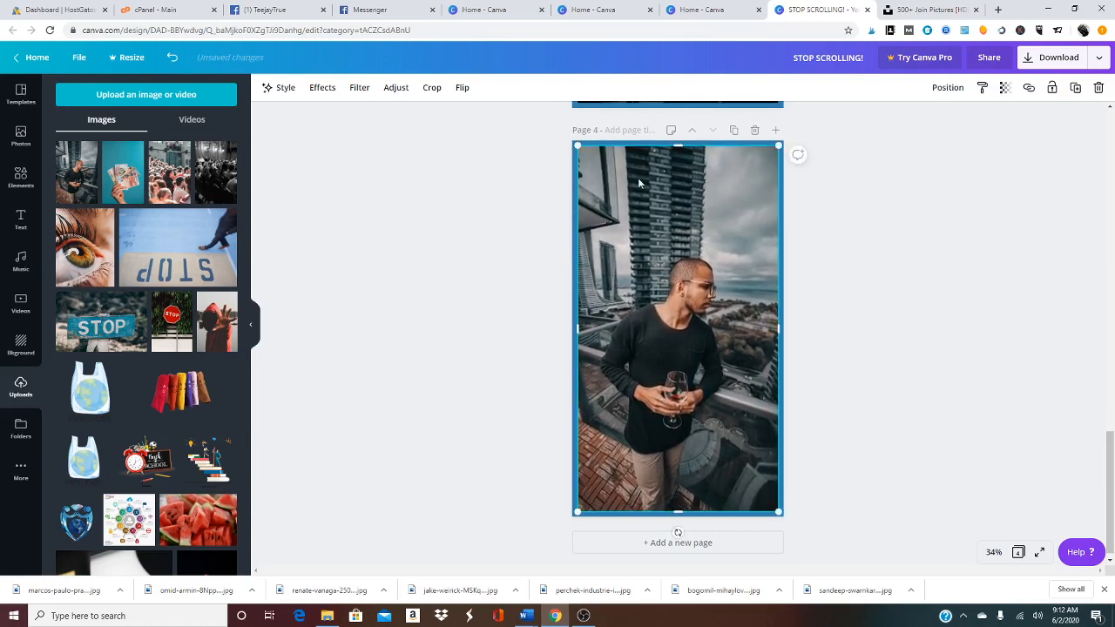
{"action": "left_click_drag", "start_coordinate": [68, 507], "coordinate": [755, 486]}
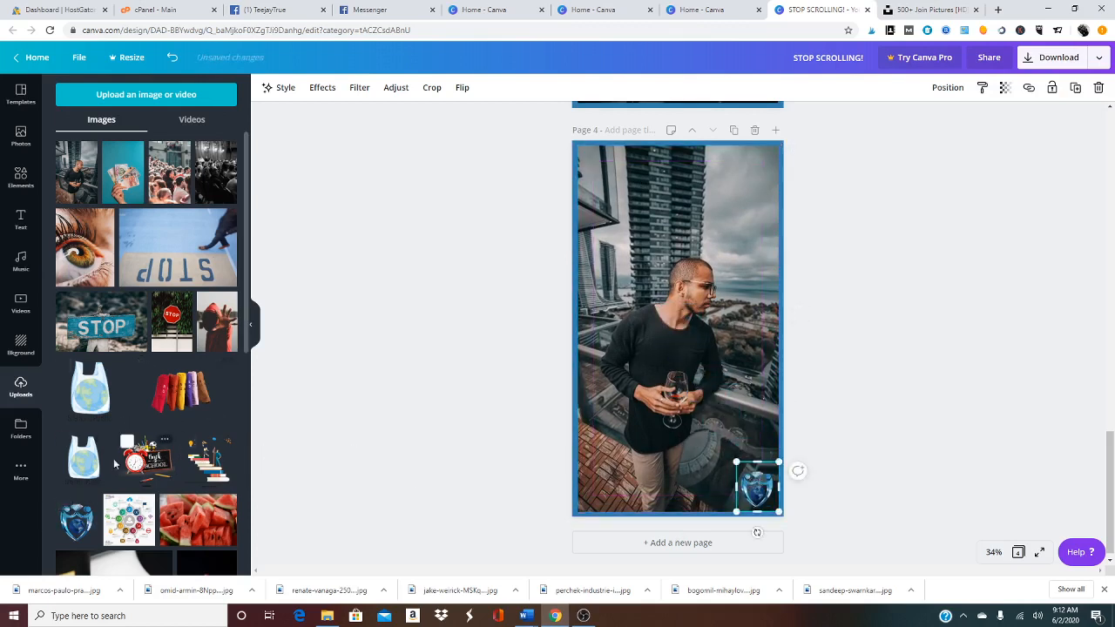
Add the heading "APPLY NOW!" across the upper edge of the balcony photo on page 4.
{"action": "left_click", "coordinate": [21, 219]}
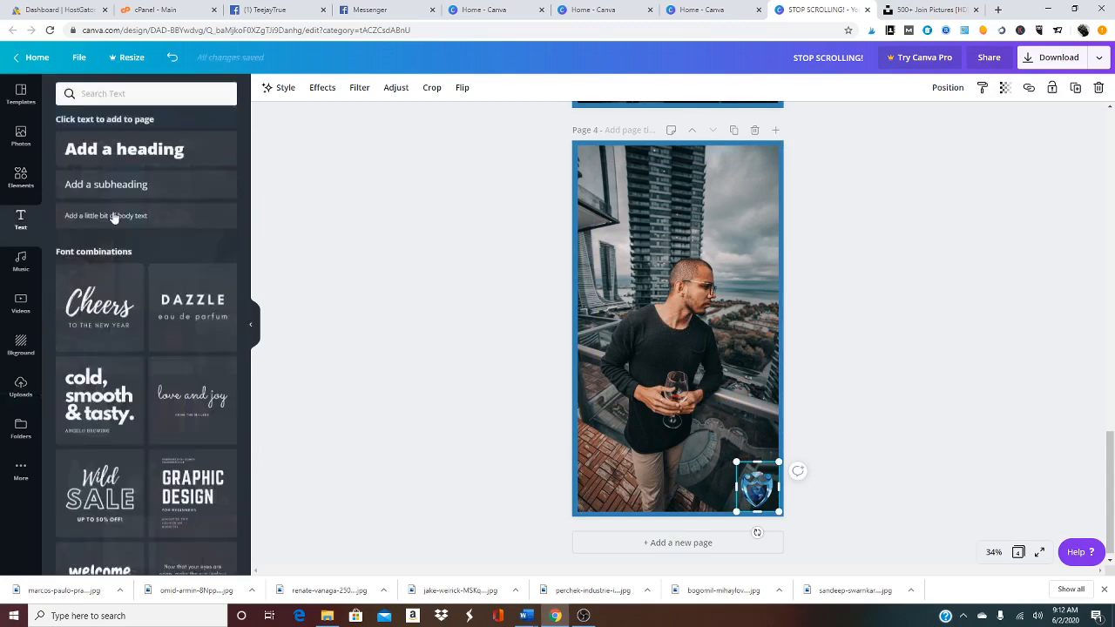
{"action": "left_click", "coordinate": [161, 150]}
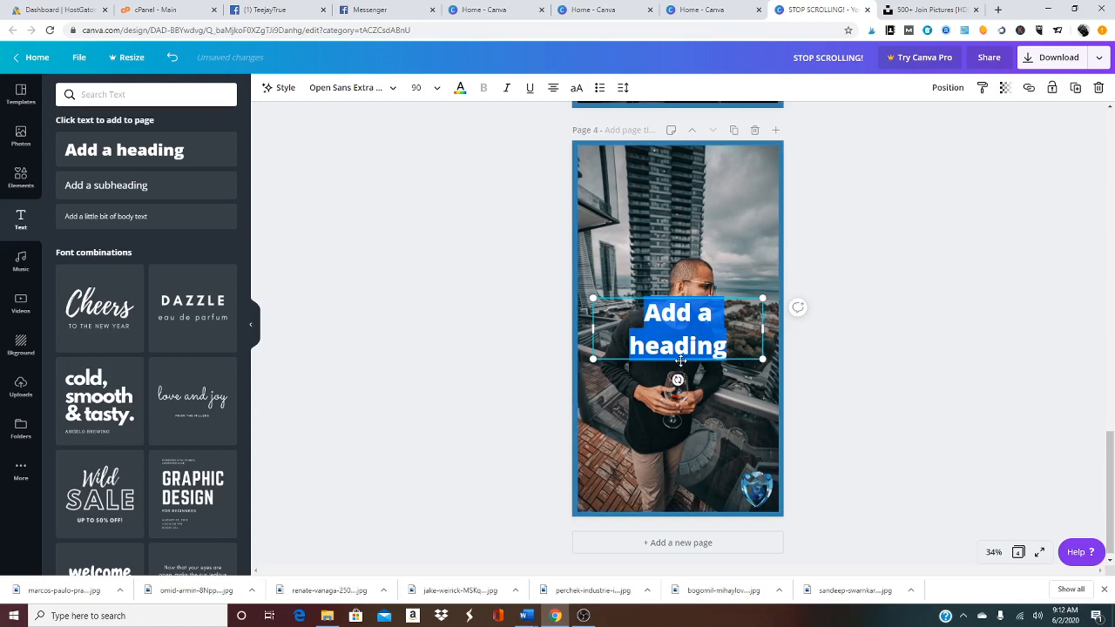
{"action": "left_click_drag", "start_coordinate": [678, 380], "coordinate": [676, 216]}
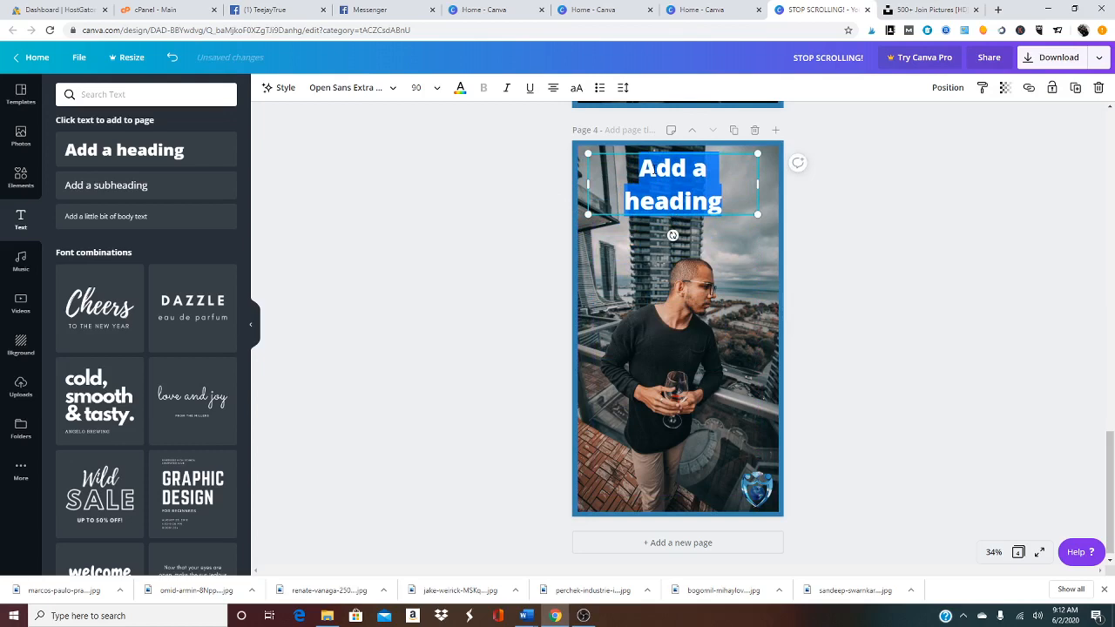
{"action": "type", "text": "Ap"}
{"action": "key", "text": "BackSpace"}
{"action": "type", "text": "PPLY NOW"}
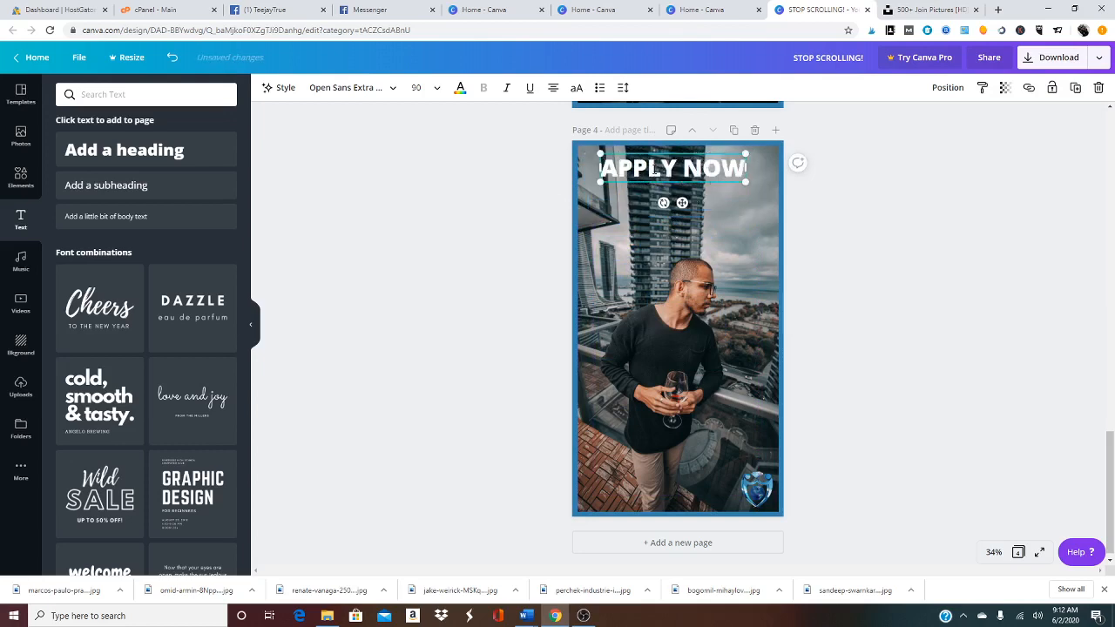
{"action": "type", "text": "!"}
{"action": "left_click", "coordinate": [678, 225]}
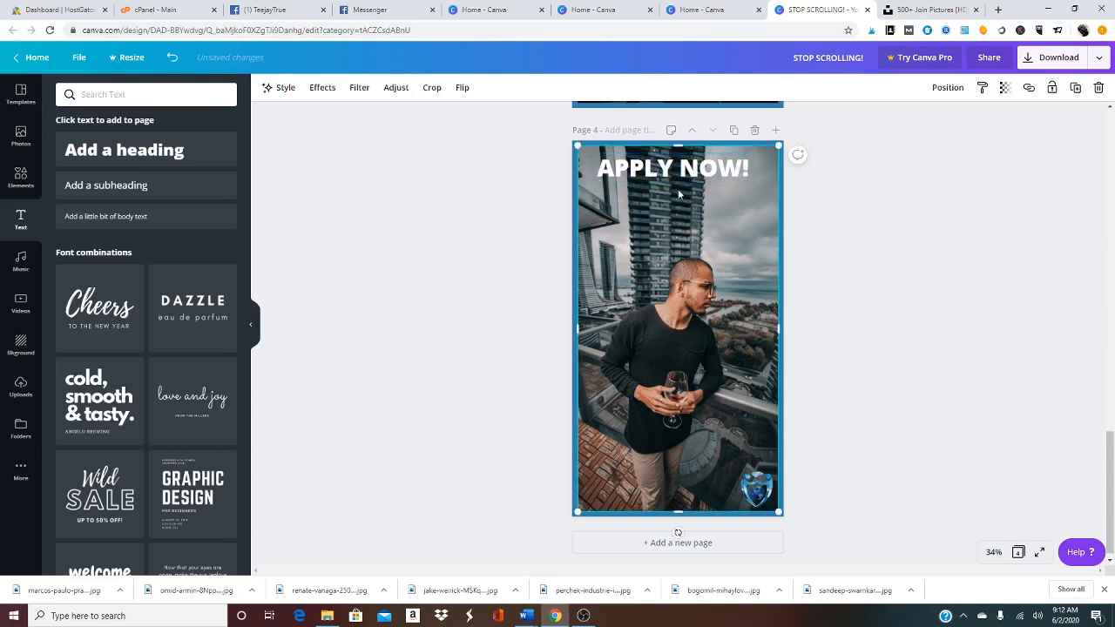
{"action": "mouse_move", "coordinate": [680, 171]}
{"action": "left_mouse_down"}
{"action": "mouse_move", "coordinate": [688, 194]}
{"action": "mouse_move", "coordinate": [697, 173]}
{"action": "left_mouse_up"}
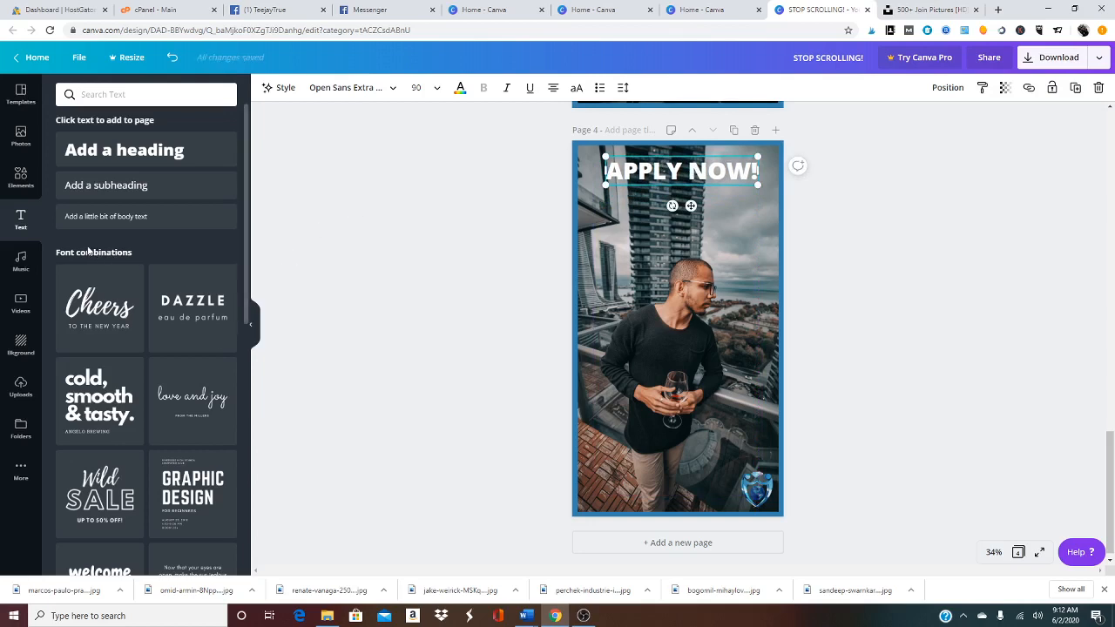
Add the subheading "For the Preferred-Partner Network" directly below the heading, with a line break after "For the".
{"action": "left_click", "coordinate": [93, 186]}
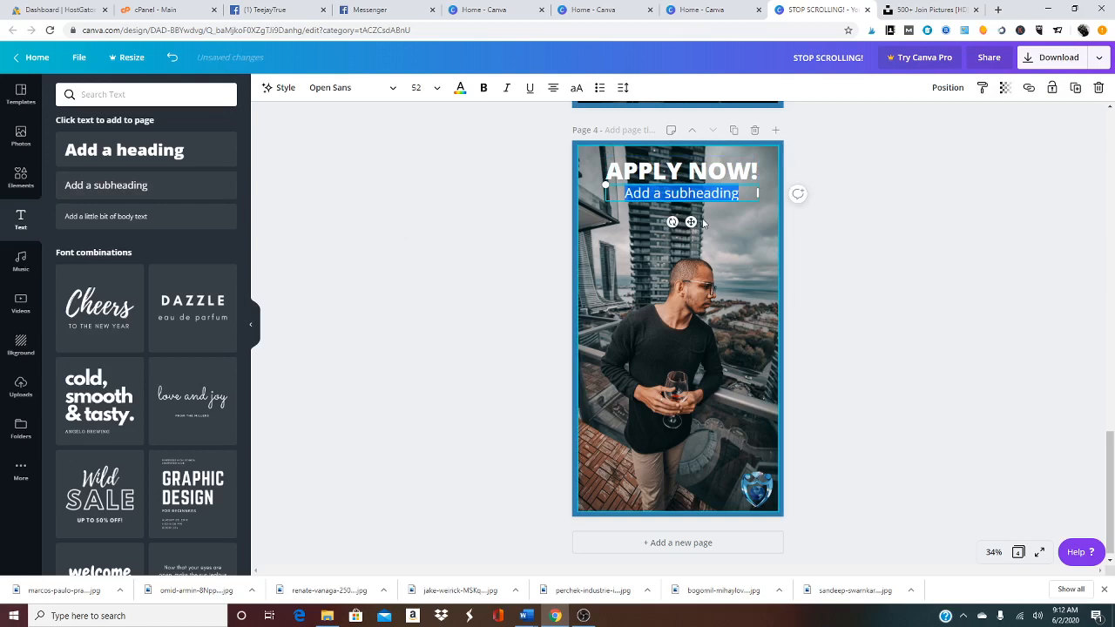
{"action": "type", "text": "For the"}
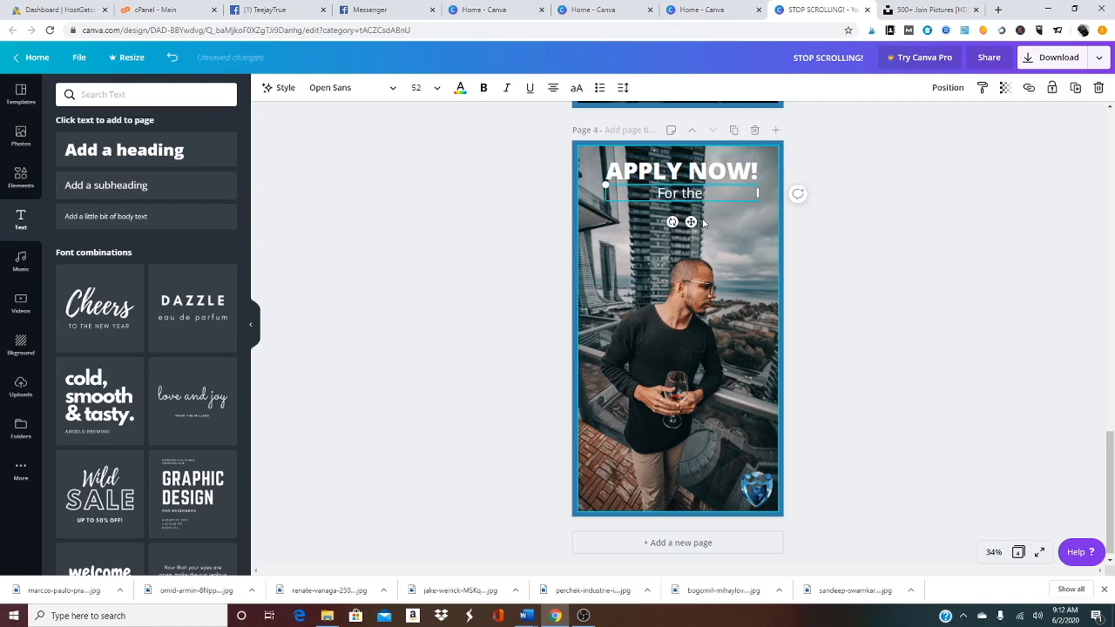
{"action": "type", "text": " Preferred"}
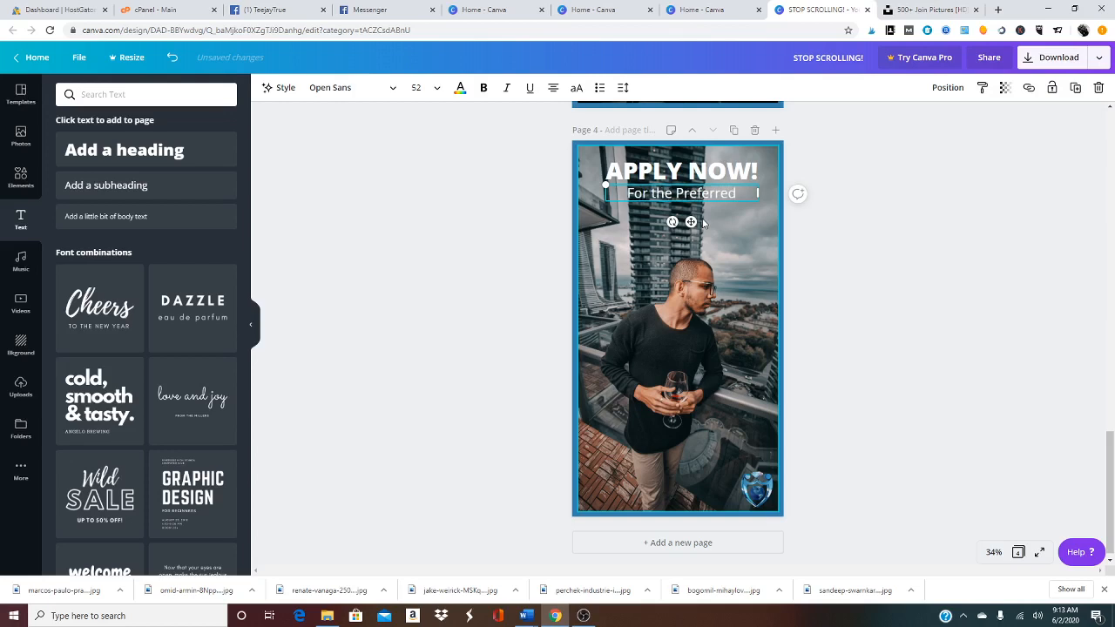
{"action": "type", "text": "-Partn"}
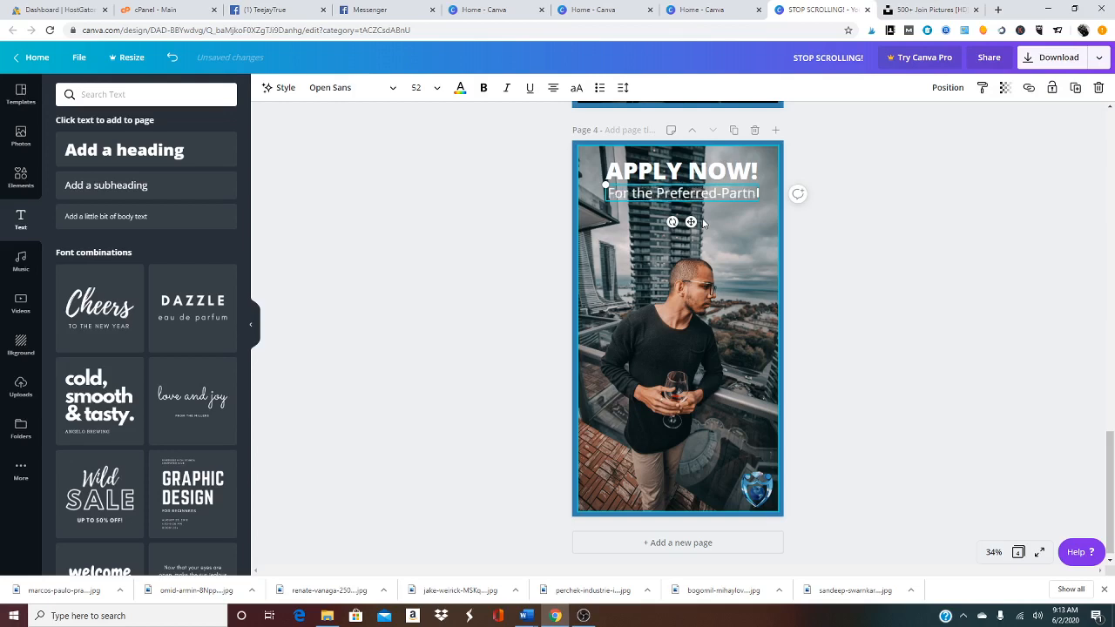
{"action": "type", "text": "er Network"}
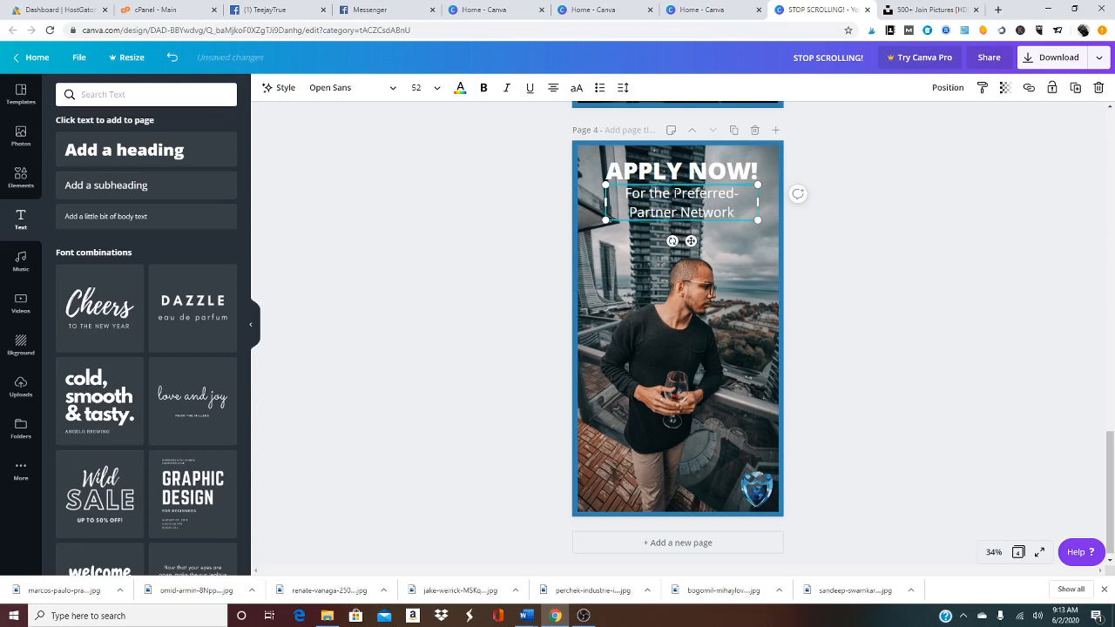
{"action": "key", "text": "Escape"}
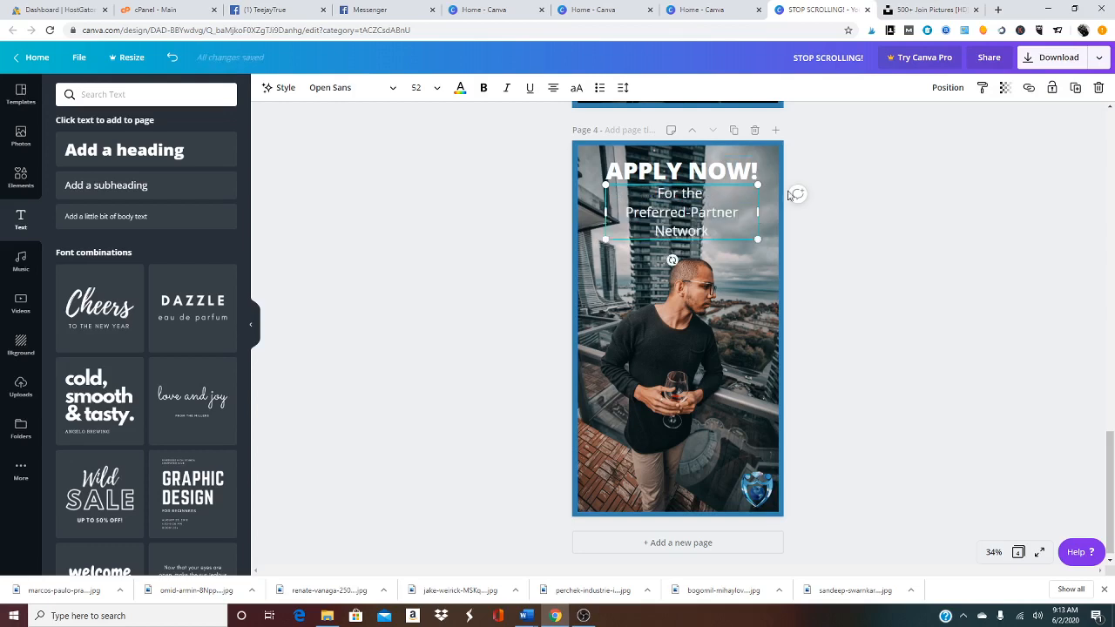
{"action": "left_click", "coordinate": [858, 259]}
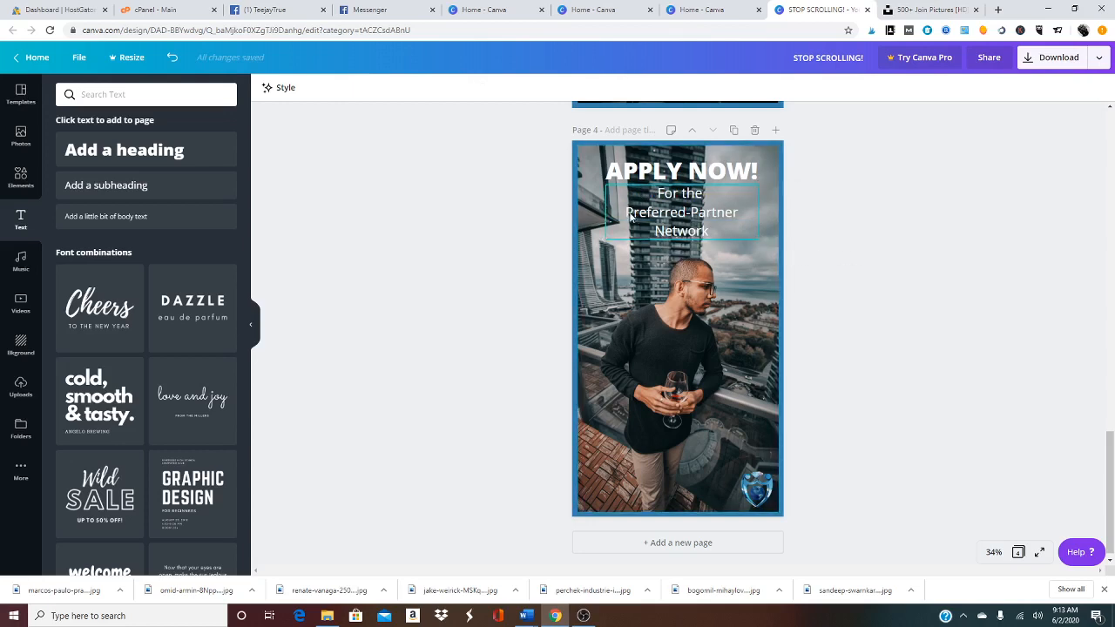
Set the font size of "Preferred-Partner Network" in the subheading to 64.
{"action": "left_click_drag", "start_coordinate": [625, 216], "coordinate": [709, 231]}
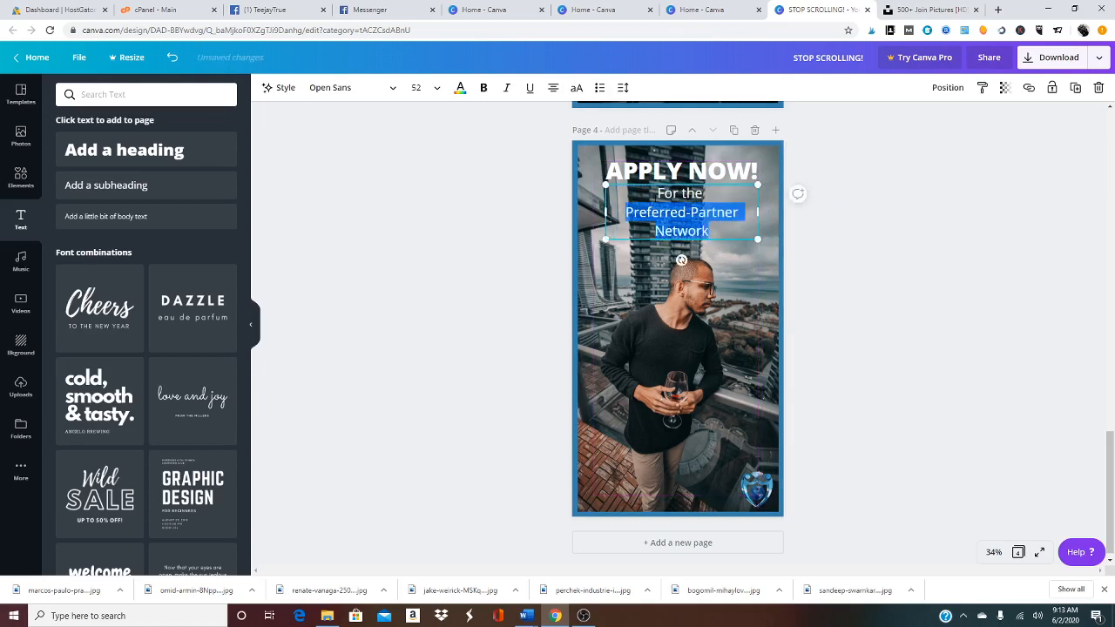
{"action": "left_click_drag", "start_coordinate": [657, 193], "coordinate": [702, 210]}
{"action": "left_click", "coordinate": [637, 213]}
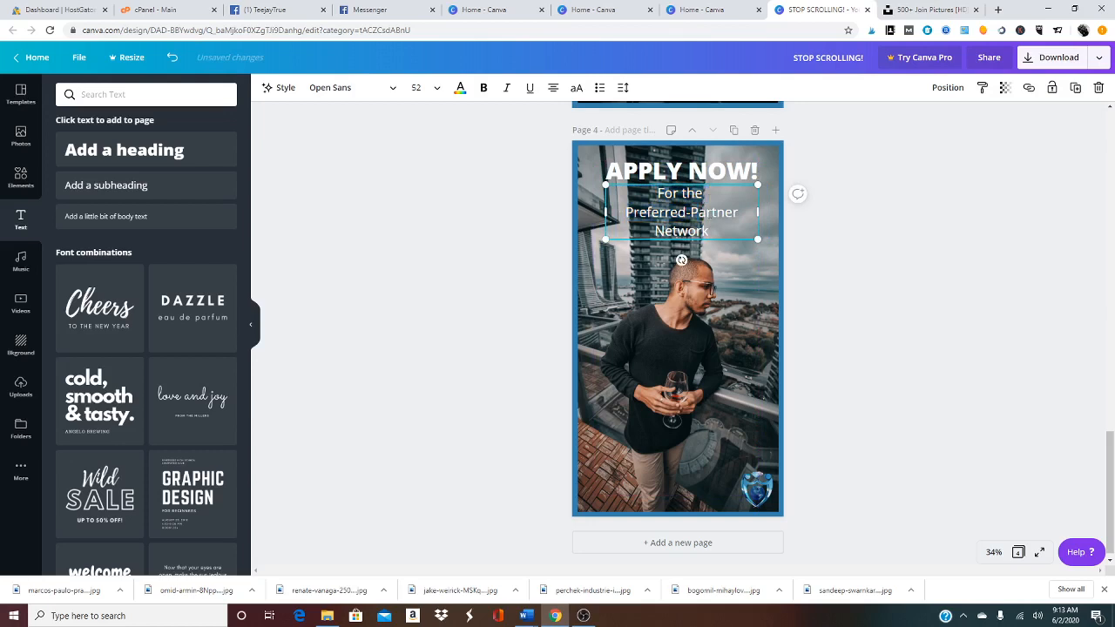
{"action": "left_click_drag", "start_coordinate": [626, 213], "coordinate": [747, 218]}
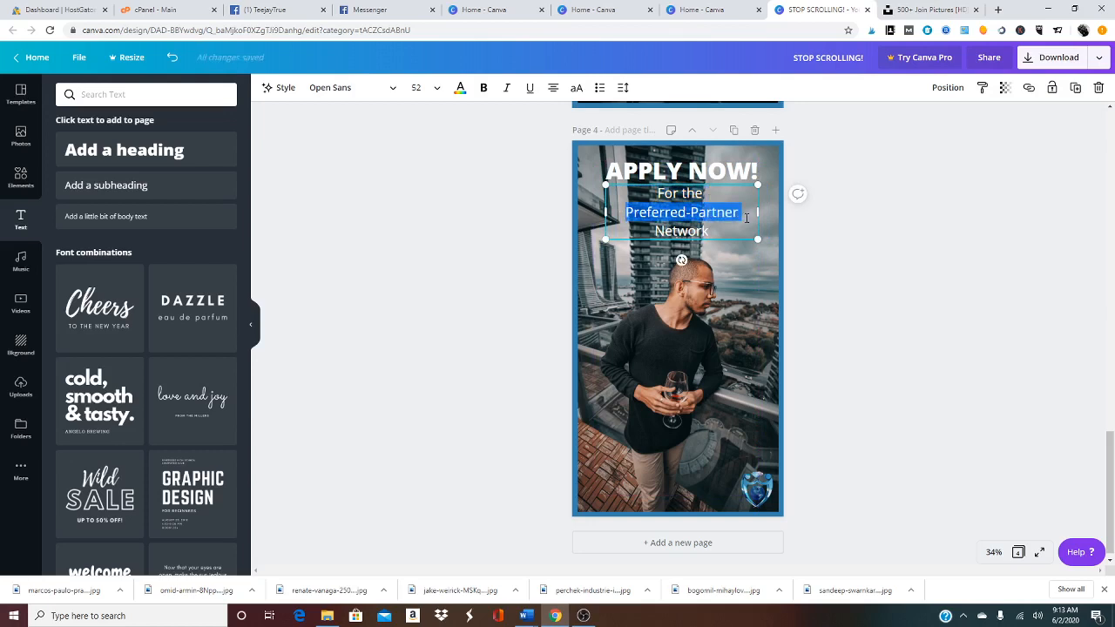
{"action": "left_click", "coordinate": [436, 87]}
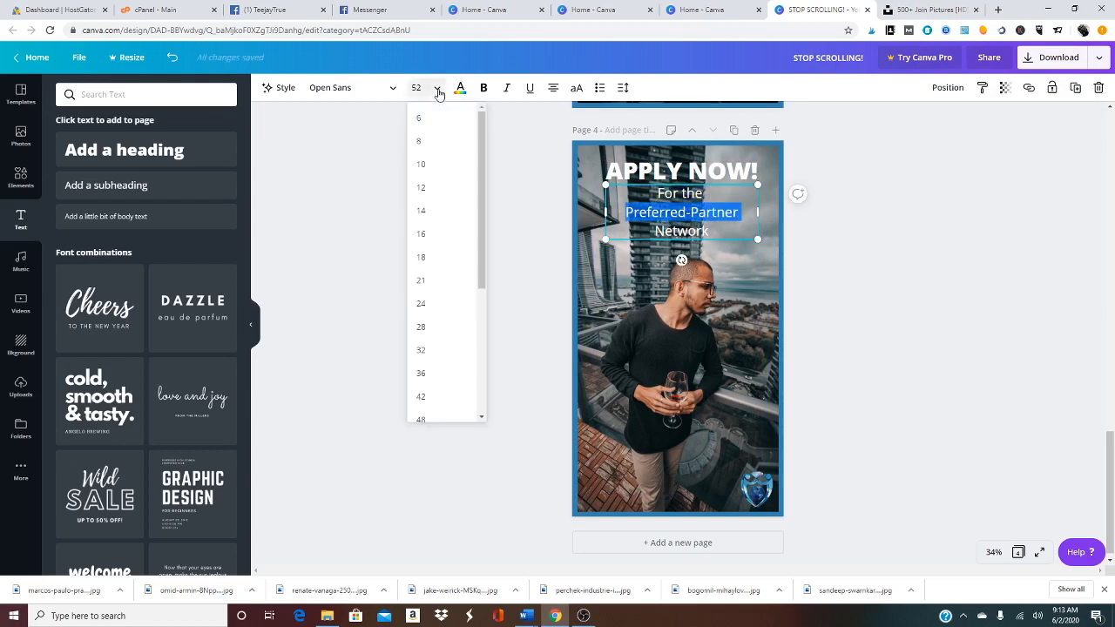
{"action": "left_click", "coordinate": [429, 358]}
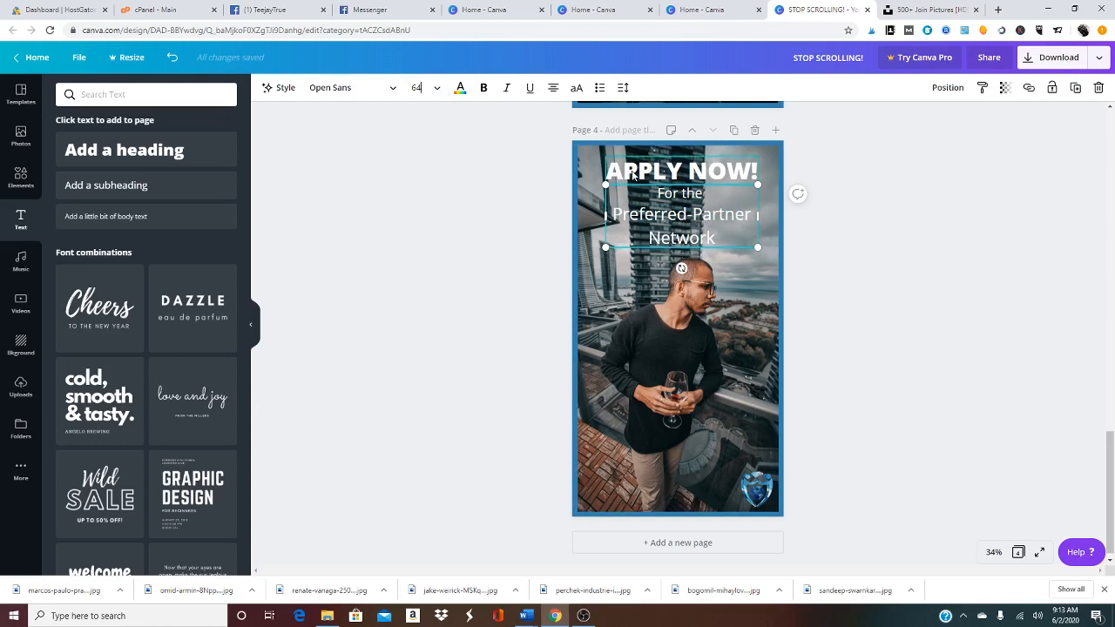
{"action": "left_click", "coordinate": [293, 384]}
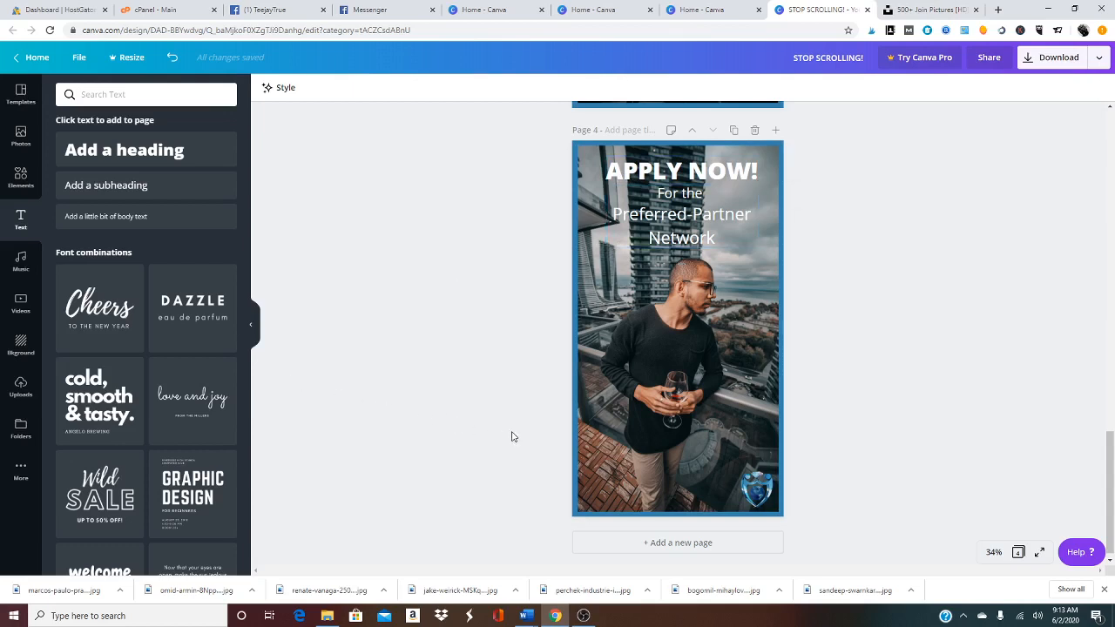
Add a square shape to page 4 and reshape it into a thin bar behind the words "Preferred-Partner".
{"action": "scroll", "coordinate": [883, 285], "scroll_direction": "down", "scroll_amount": 1}
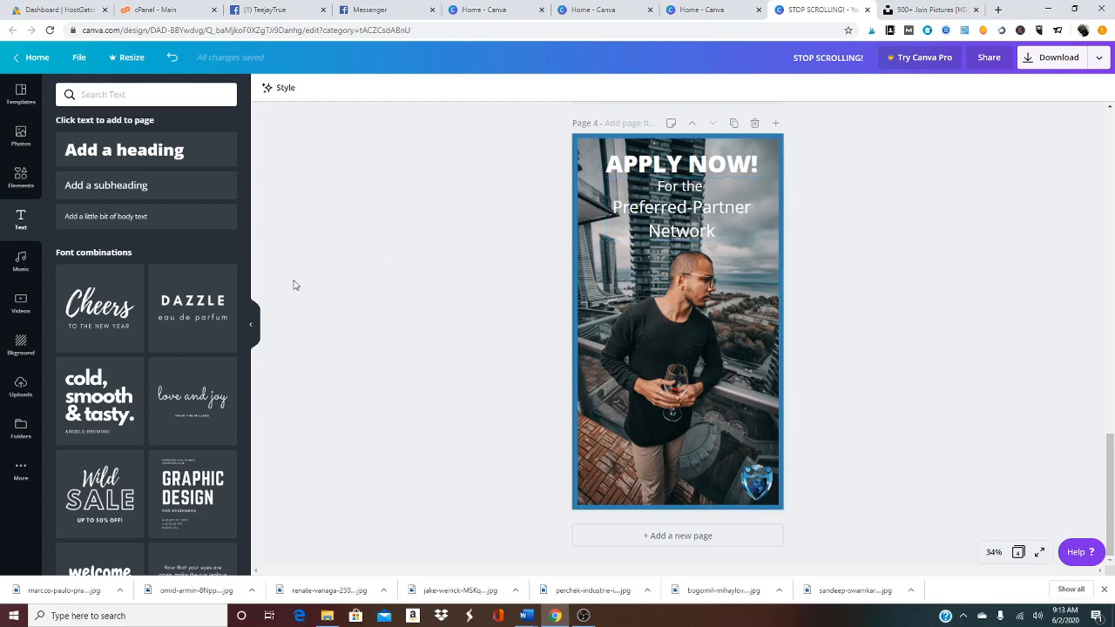
{"action": "left_click", "coordinate": [21, 178]}
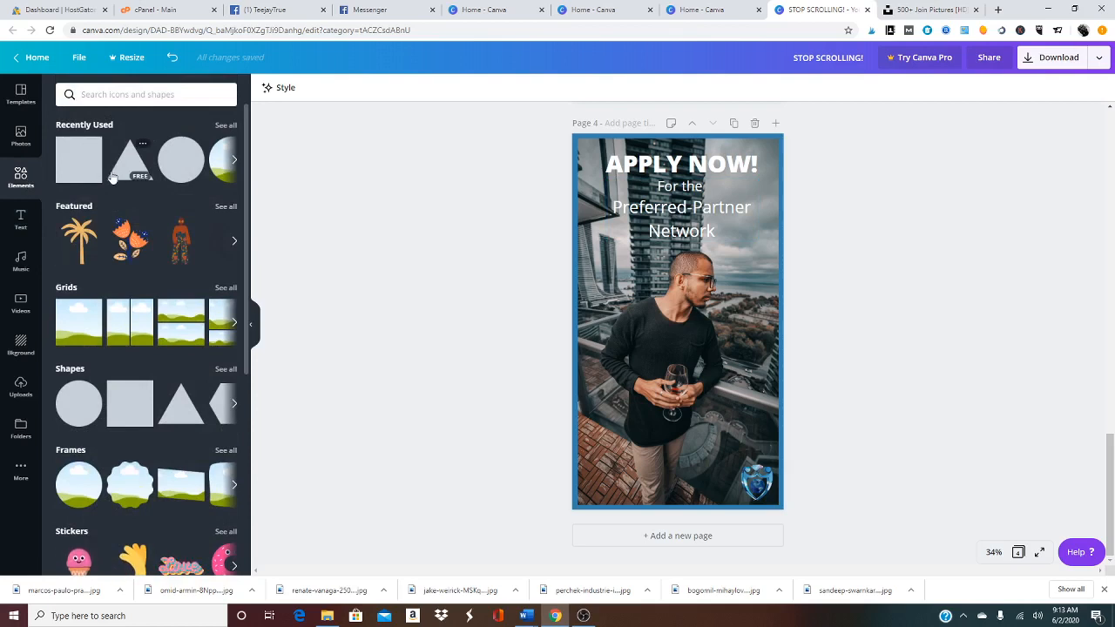
{"action": "left_click", "coordinate": [83, 165]}
{"action": "left_click_drag", "start_coordinate": [686, 309], "coordinate": [645, 254]}
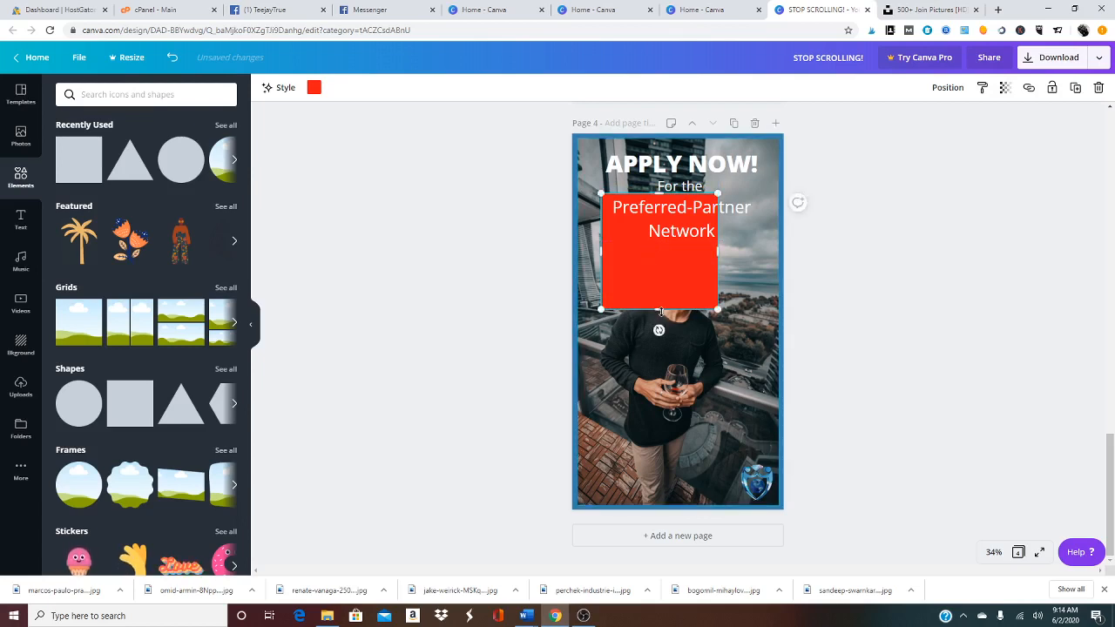
{"action": "left_click_drag", "start_coordinate": [661, 311], "coordinate": [762, 212]}
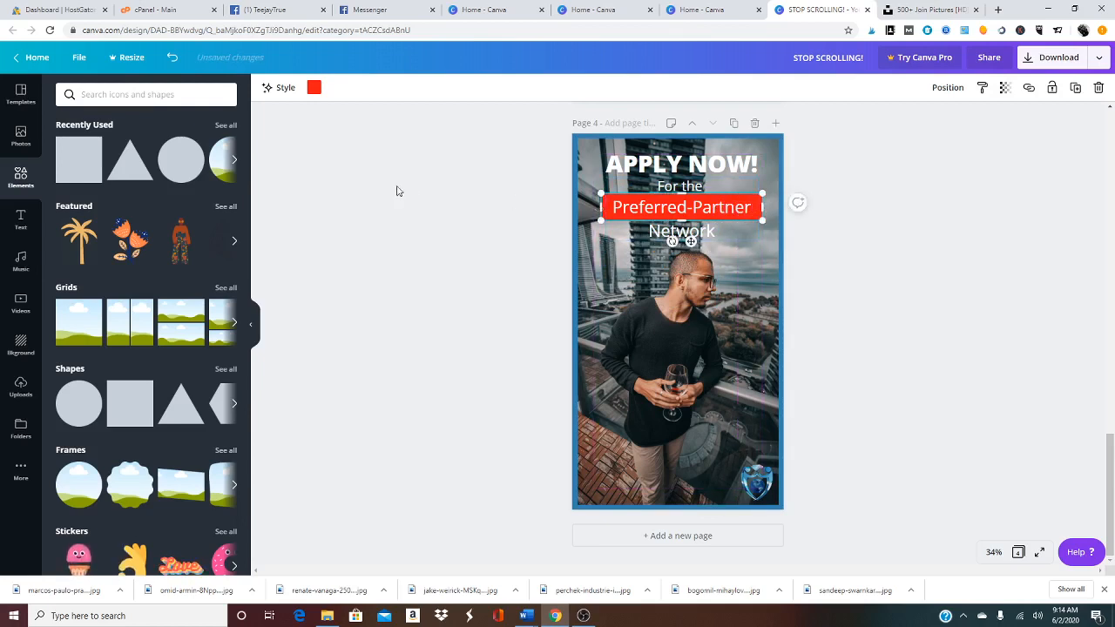
Recolor the bar behind "Preferred-Partner" with the medium blue sampled from the shield logo.
{"action": "left_click", "coordinate": [314, 88]}
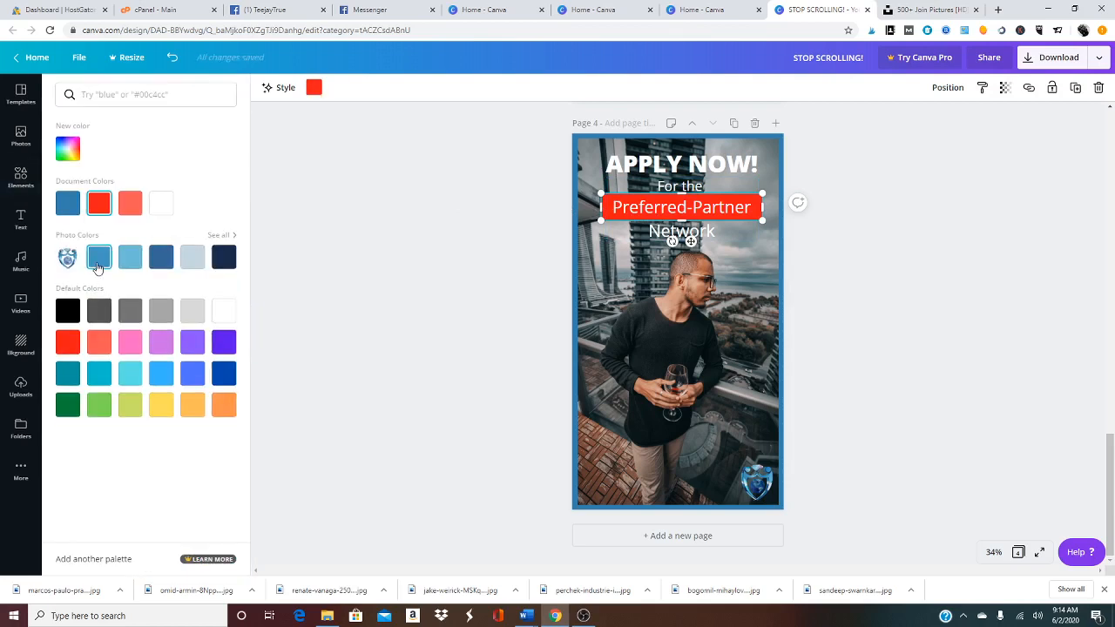
{"action": "left_click", "coordinate": [99, 257]}
{"action": "left_click", "coordinate": [360, 256]}
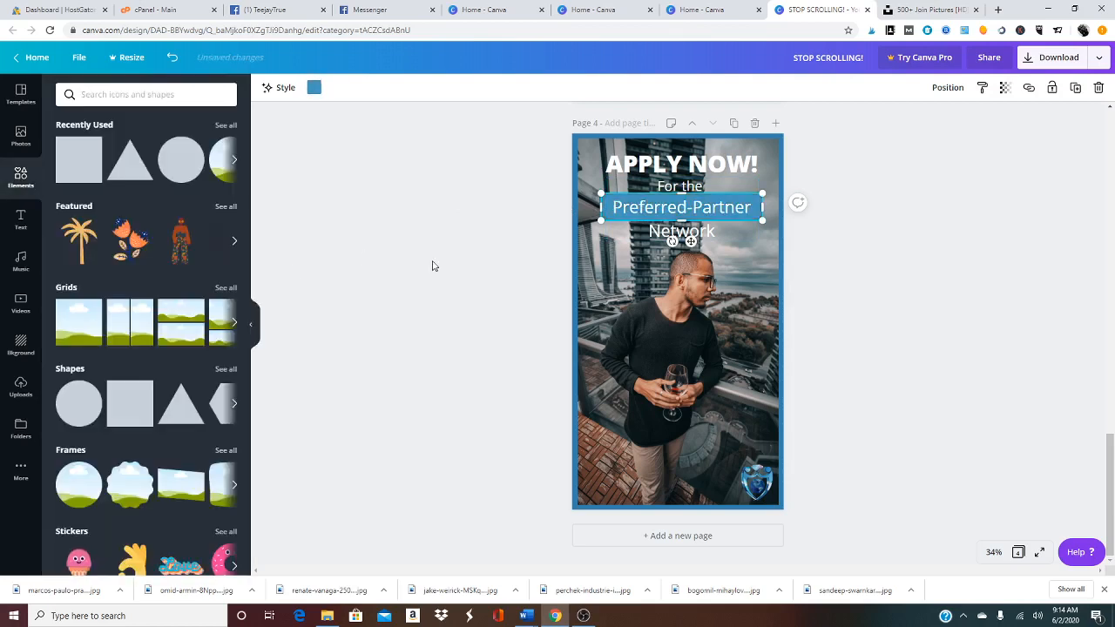
{"action": "left_click", "coordinate": [814, 247]}
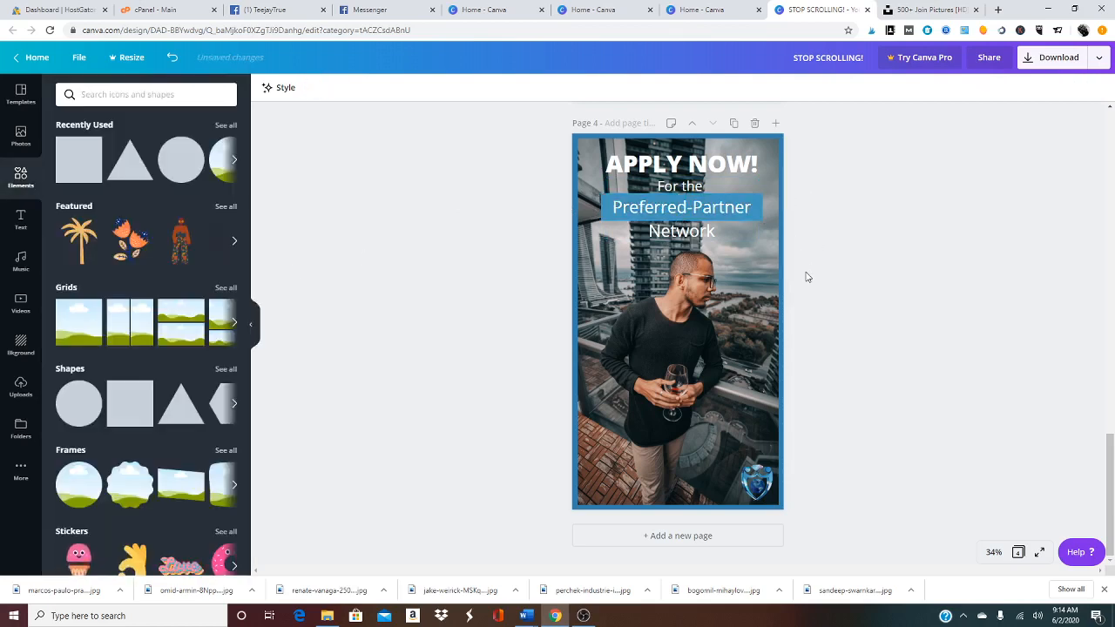
Underline the "APPLY NOW!" heading on page 4.
{"action": "left_click", "coordinate": [634, 162]}
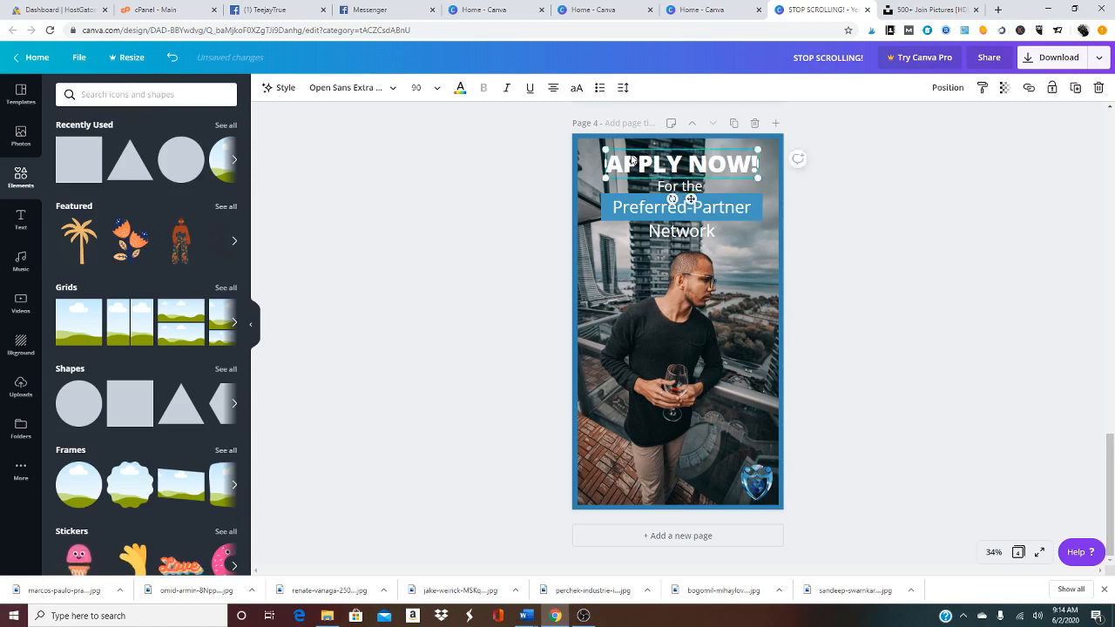
{"action": "left_click", "coordinate": [530, 88]}
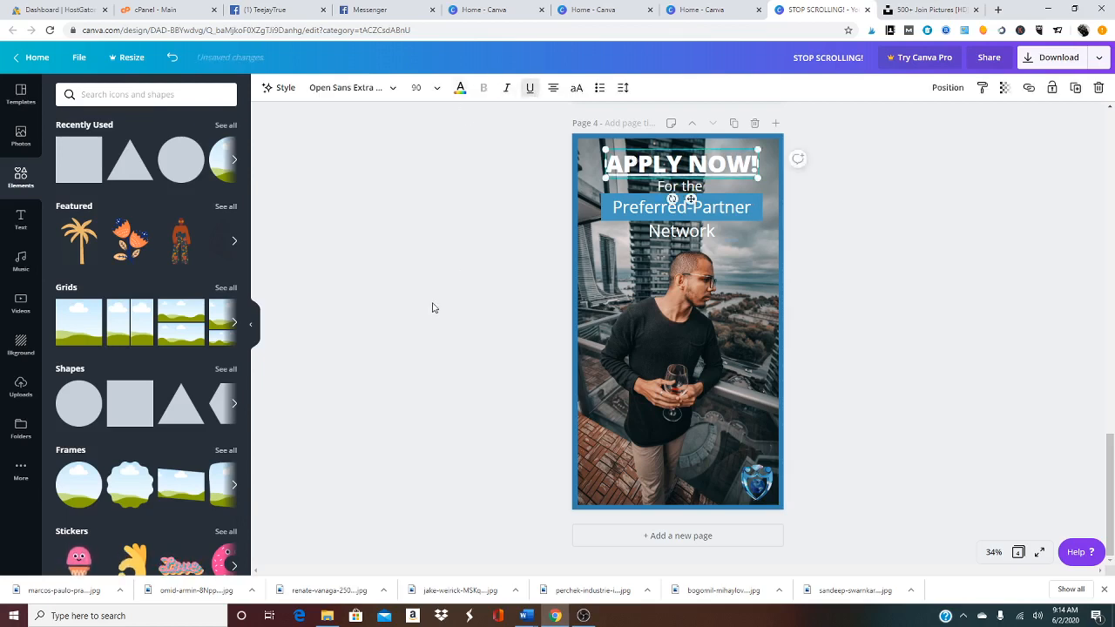
{"action": "left_click", "coordinate": [434, 305]}
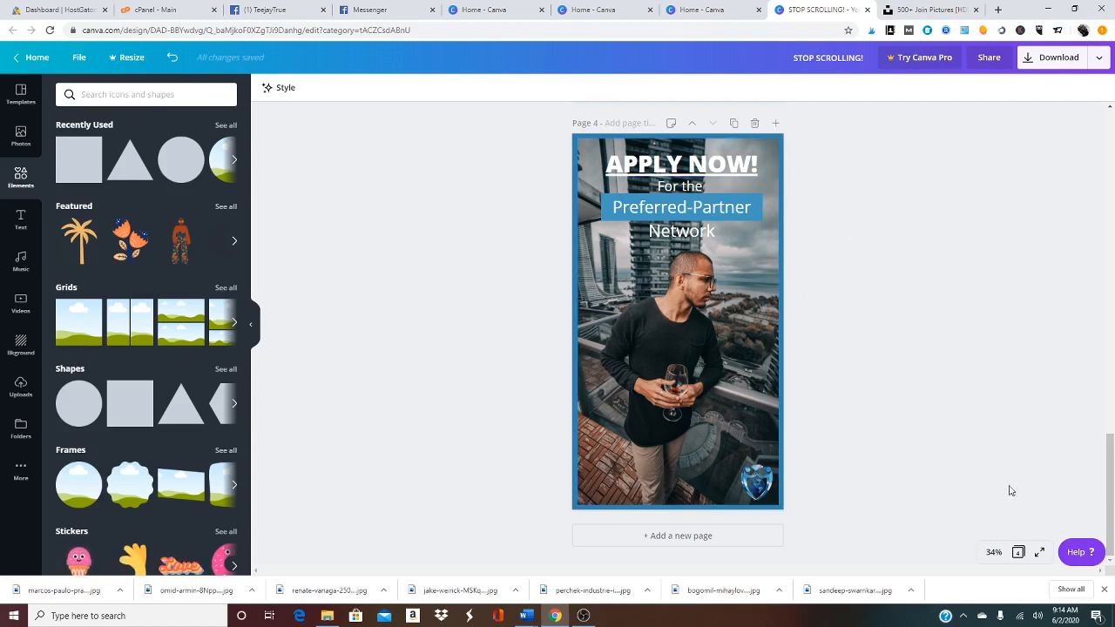
Open the download settings for the finished "STOP SCROLLING!" design.
{"action": "scroll", "coordinate": [889, 440], "scroll_direction": "up", "scroll_amount": 8}
{"action": "scroll", "coordinate": [889, 436], "scroll_direction": "up", "scroll_amount": 6}
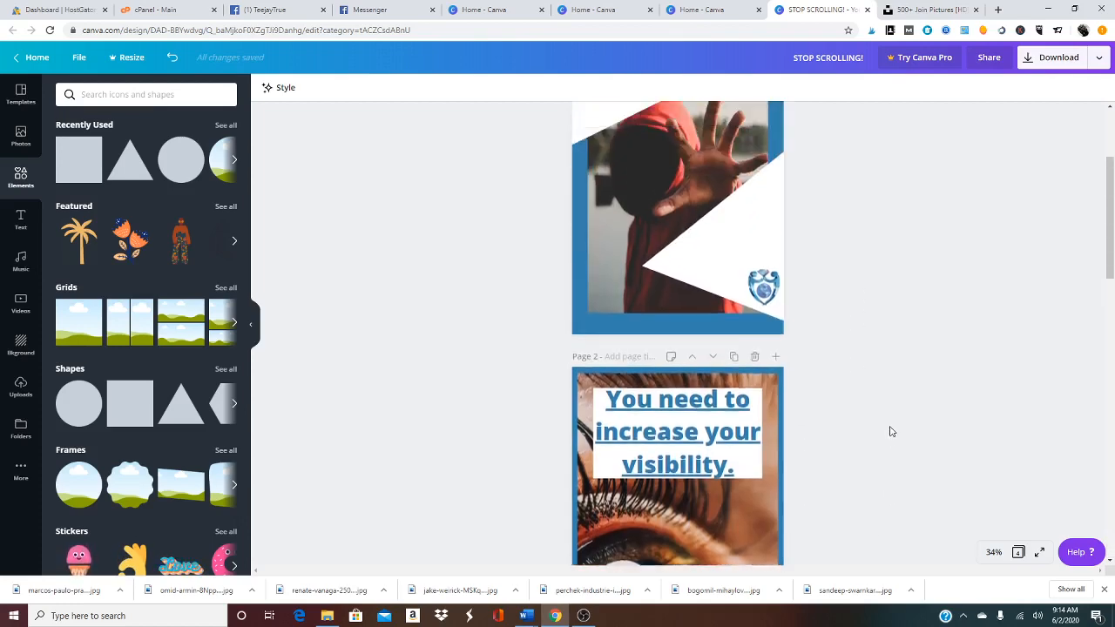
{"action": "left_click", "coordinate": [1089, 65]}
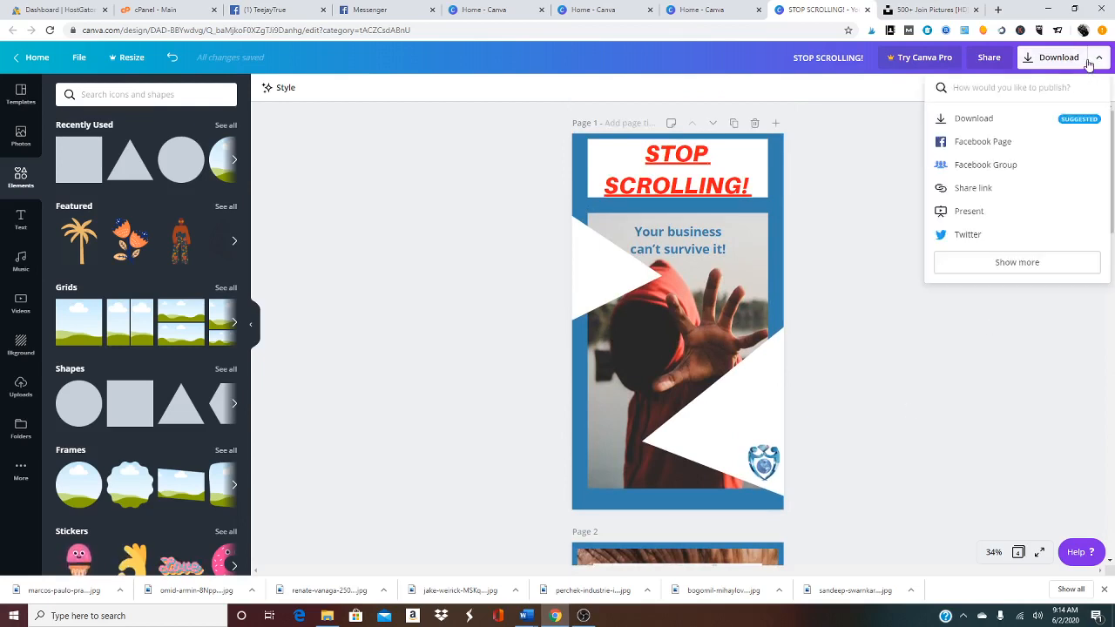
{"action": "left_click", "coordinate": [972, 120]}
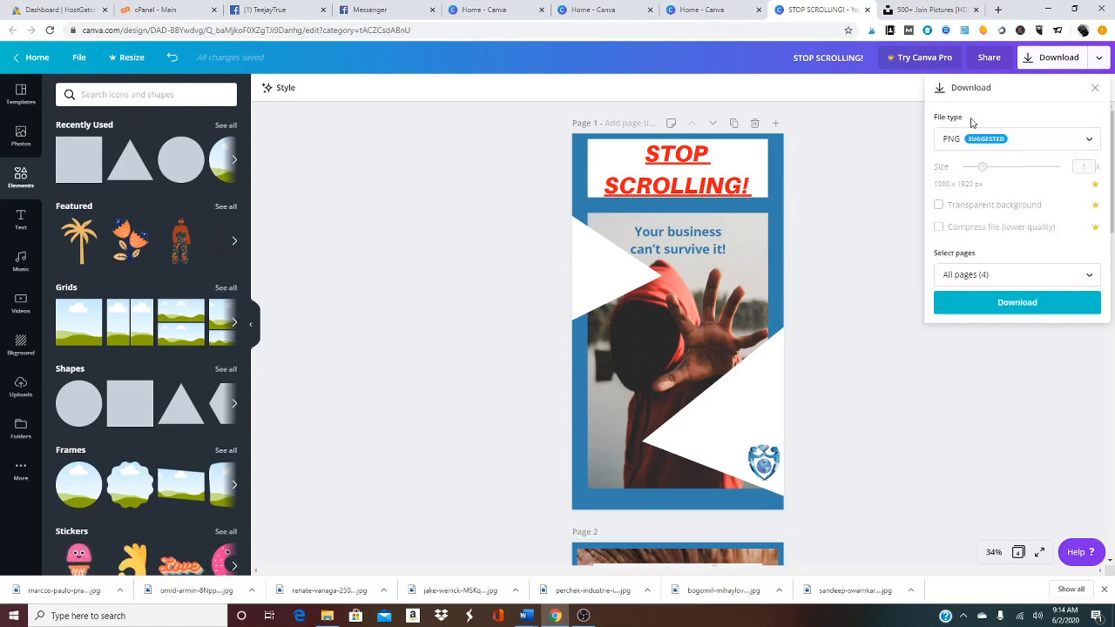
Try JPG as the download file type and look through the other available formats.
{"action": "left_click", "coordinate": [1062, 141]}
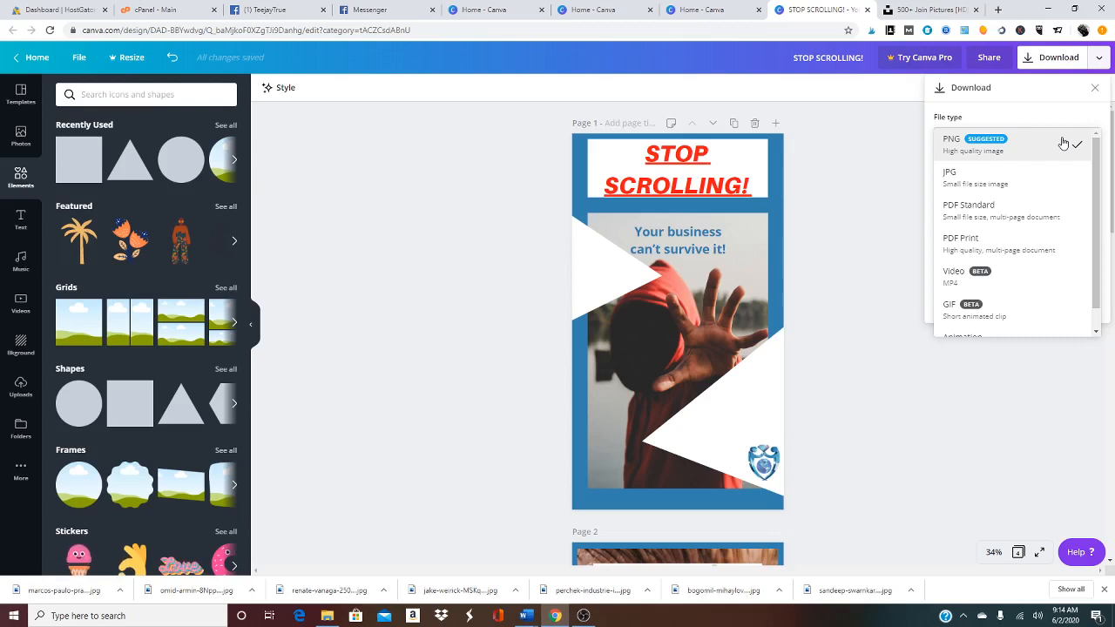
{"action": "left_click", "coordinate": [989, 181]}
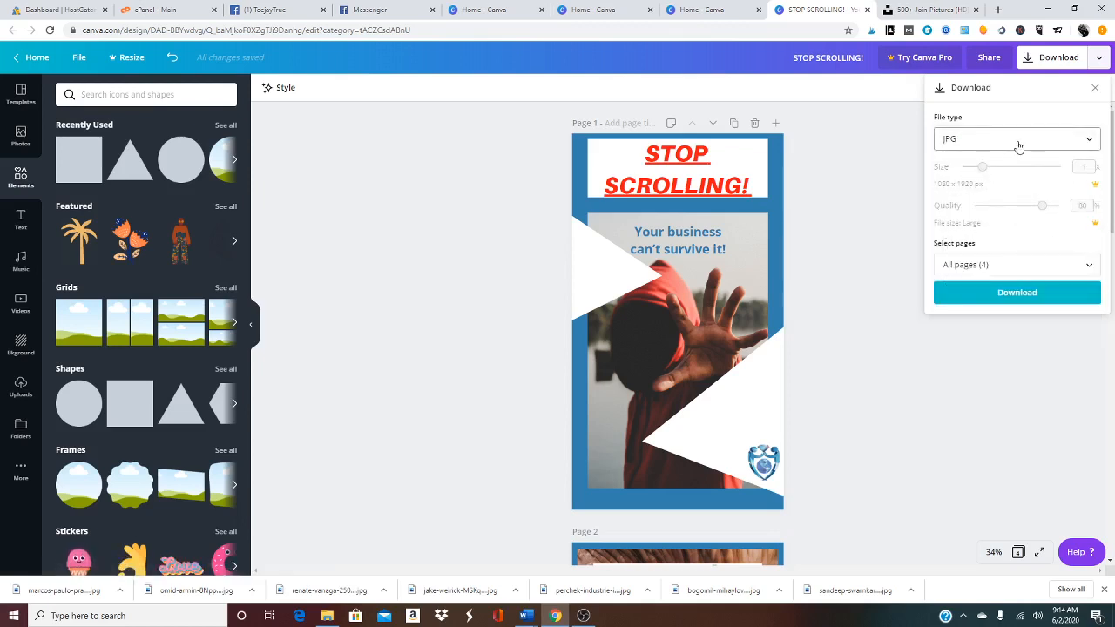
{"action": "left_click", "coordinate": [1019, 146]}
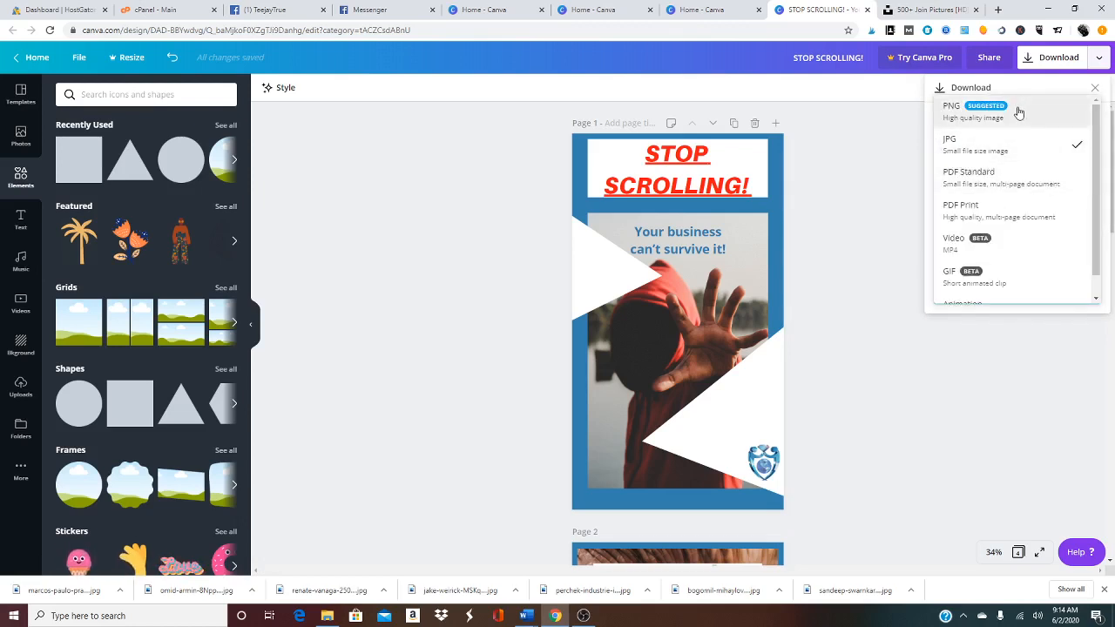
{"action": "scroll", "coordinate": [1030, 206], "scroll_direction": "down", "scroll_amount": 1}
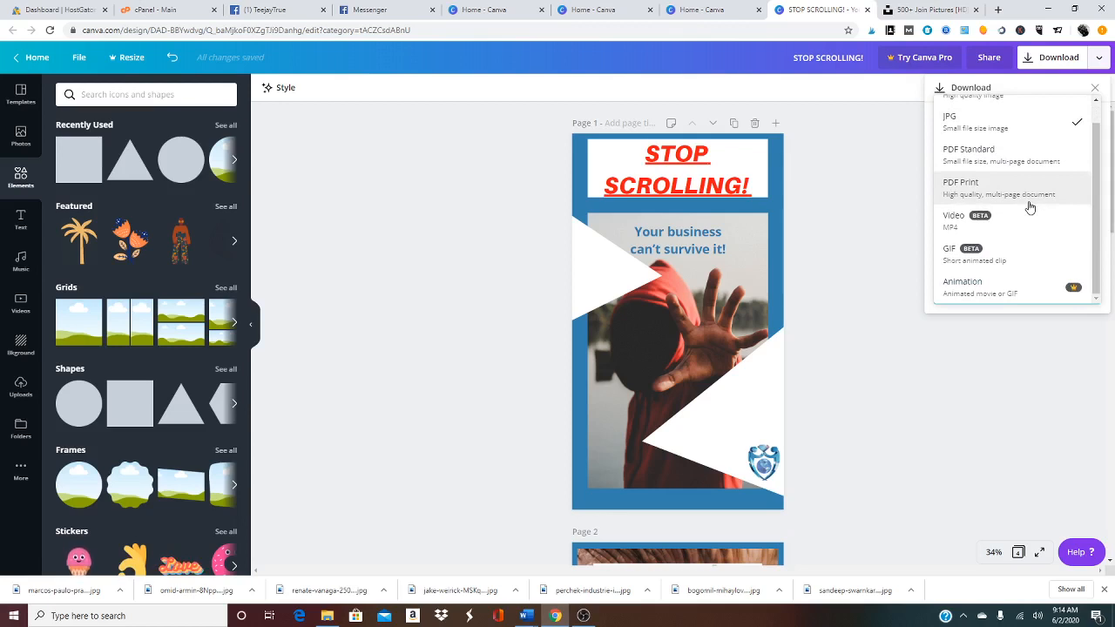
{"action": "scroll", "coordinate": [1031, 206], "scroll_direction": "up", "scroll_amount": 1}
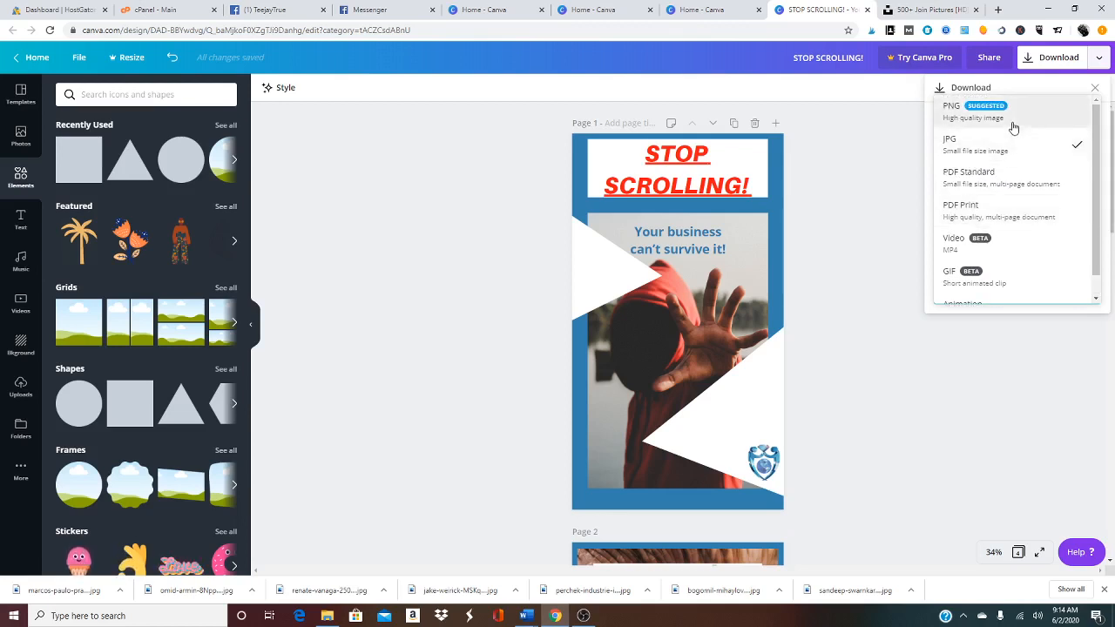
{"action": "scroll", "coordinate": [995, 244], "scroll_direction": "down", "scroll_amount": 1}
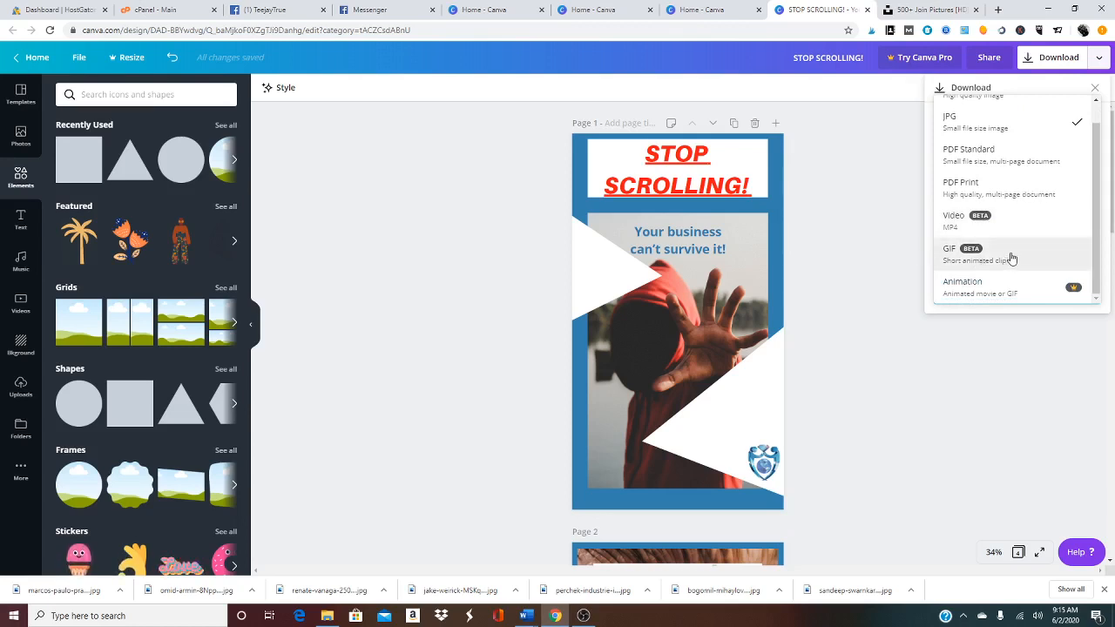
{"action": "scroll", "coordinate": [989, 196], "scroll_direction": "up", "scroll_amount": 1}
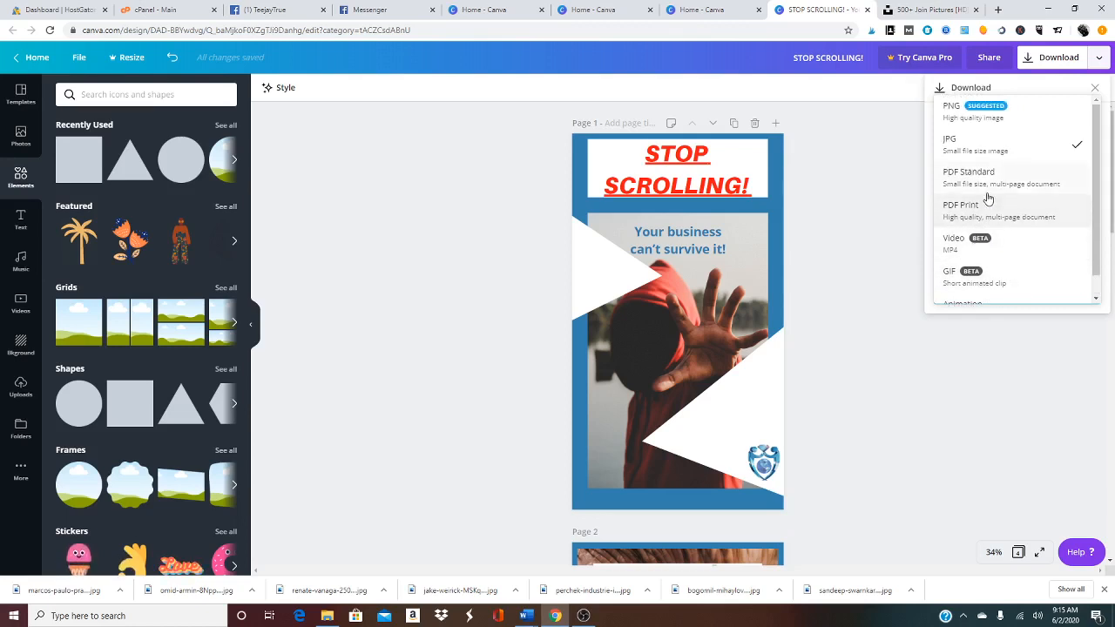
Download all four pages as PNG files and dismiss the upgrade offer.
{"action": "left_click", "coordinate": [1000, 113]}
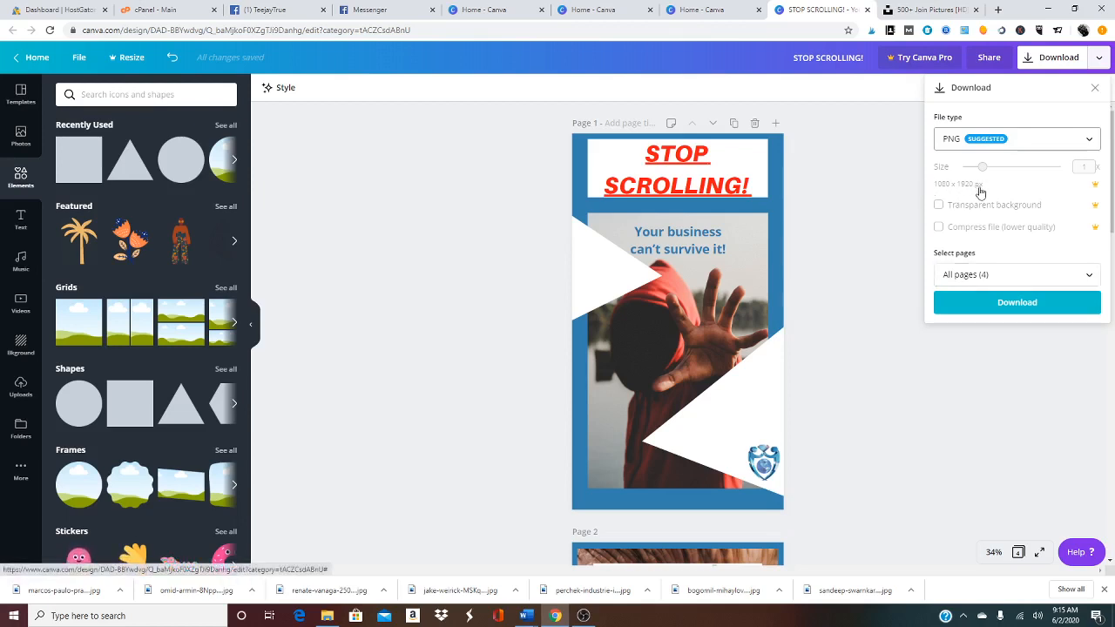
{"action": "left_click", "coordinate": [1021, 307]}
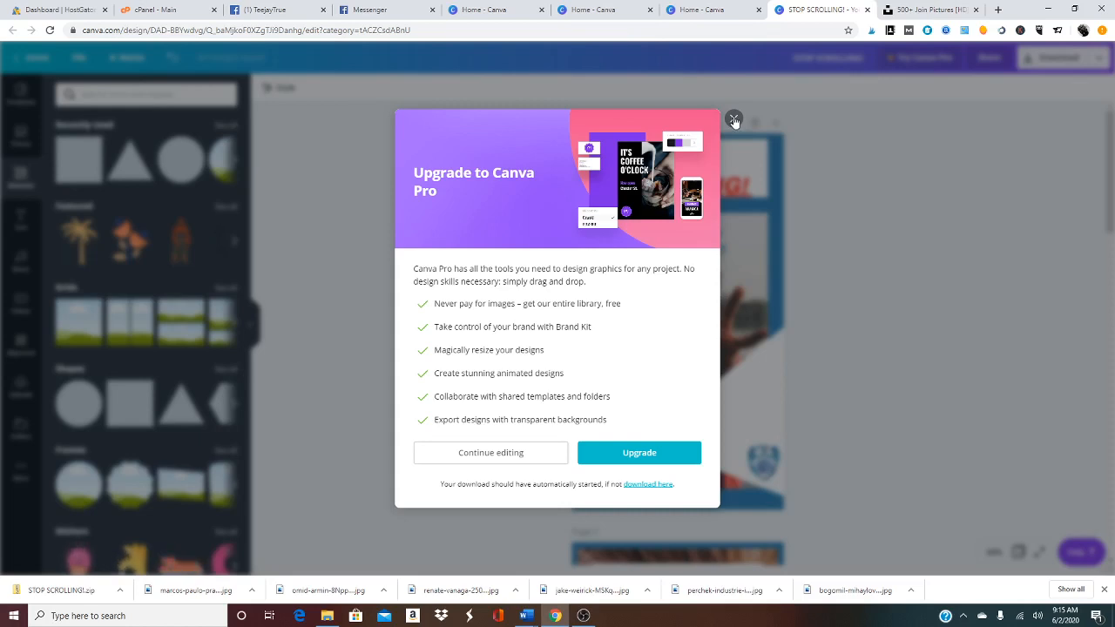
{"action": "left_click", "coordinate": [734, 120]}
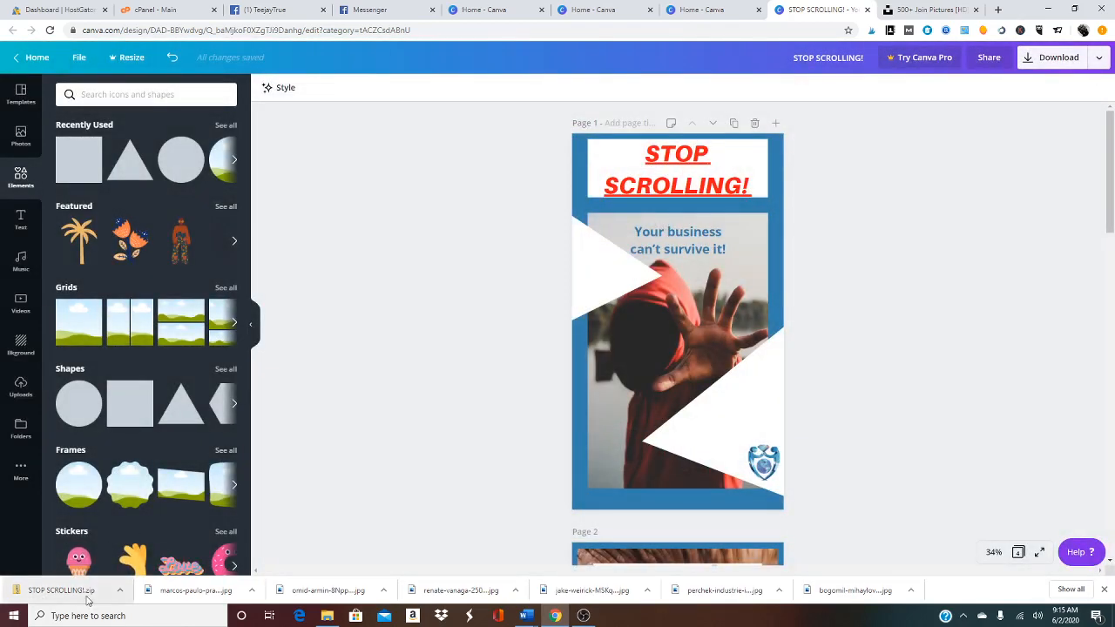
Open the downloaded STOP SCROLLING!.zip in File Explorer and start extracting all of its files.
{"action": "left_click", "coordinate": [96, 595]}
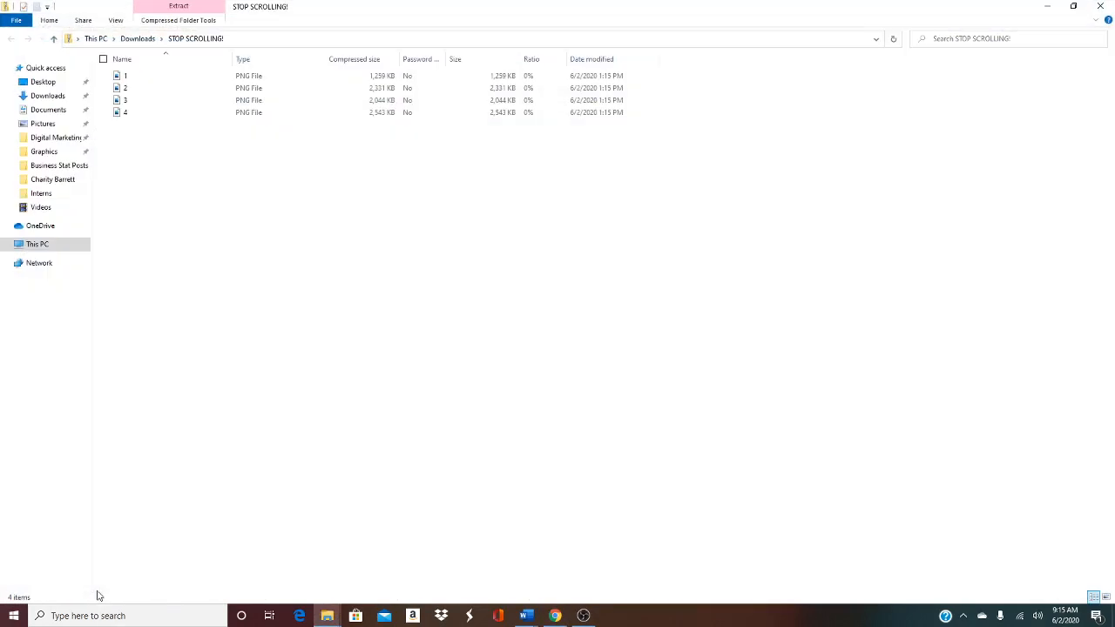
{"action": "left_click", "coordinate": [184, 21]}
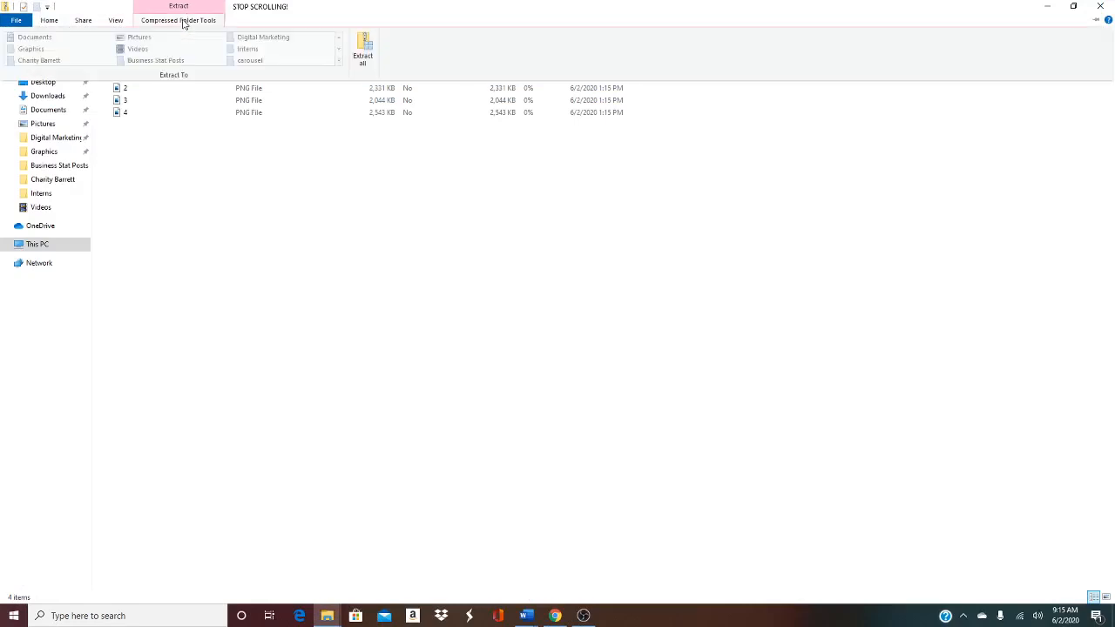
{"action": "left_click", "coordinate": [364, 54]}
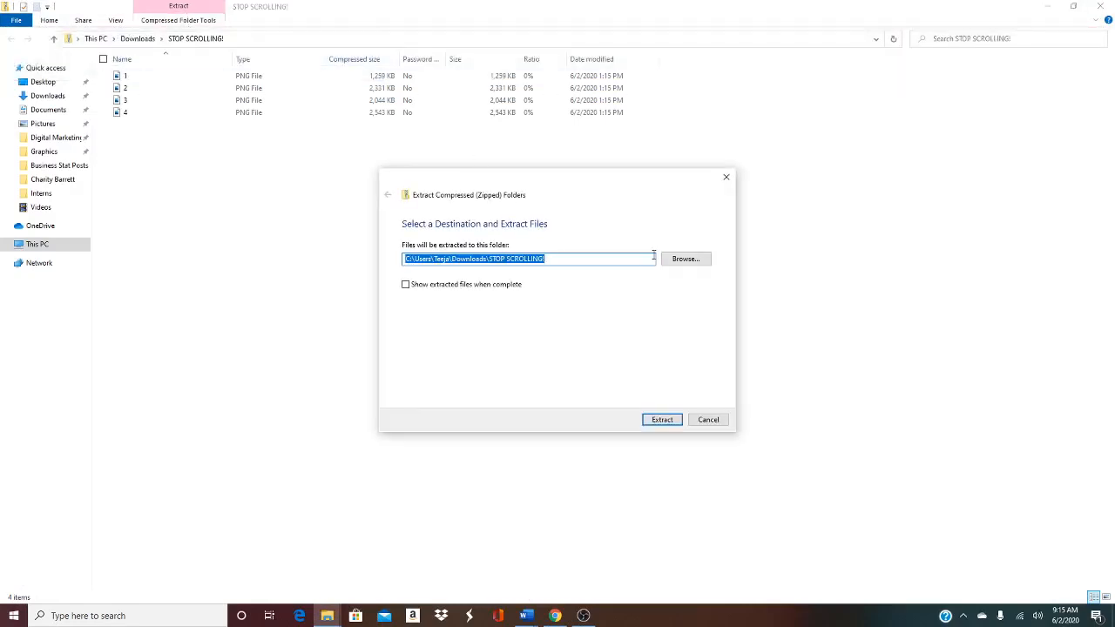
Browse to the carousel folder inside the client's Graphics folder for the extraction destination.
{"action": "left_click", "coordinate": [682, 258]}
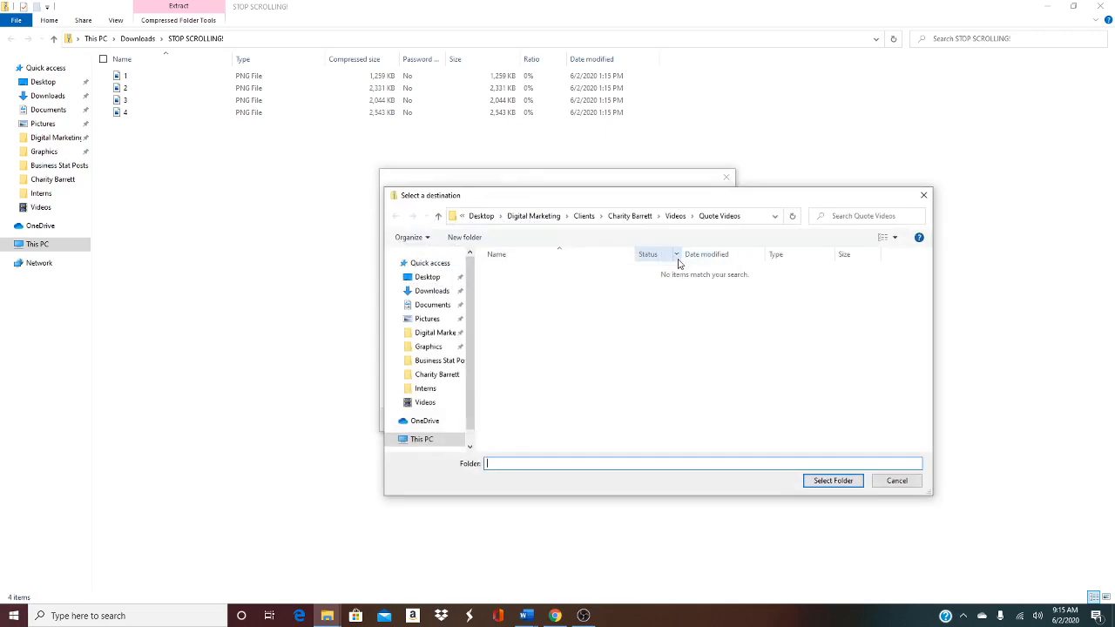
{"action": "left_click", "coordinate": [431, 374]}
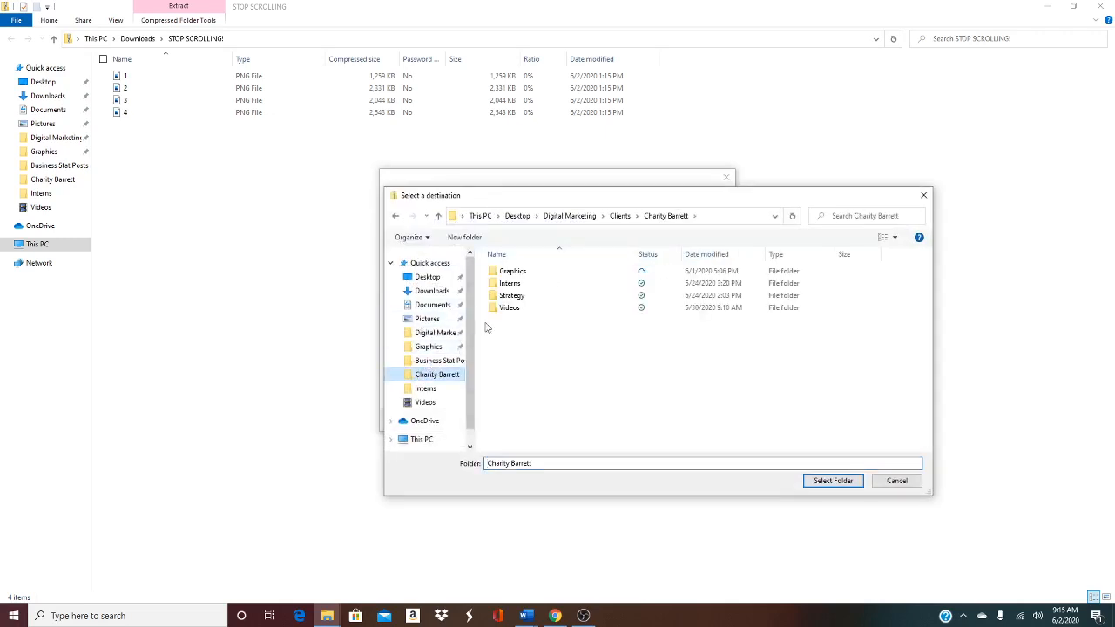
{"action": "left_click", "coordinate": [520, 284]}
{"action": "double_click", "coordinate": [517, 271]}
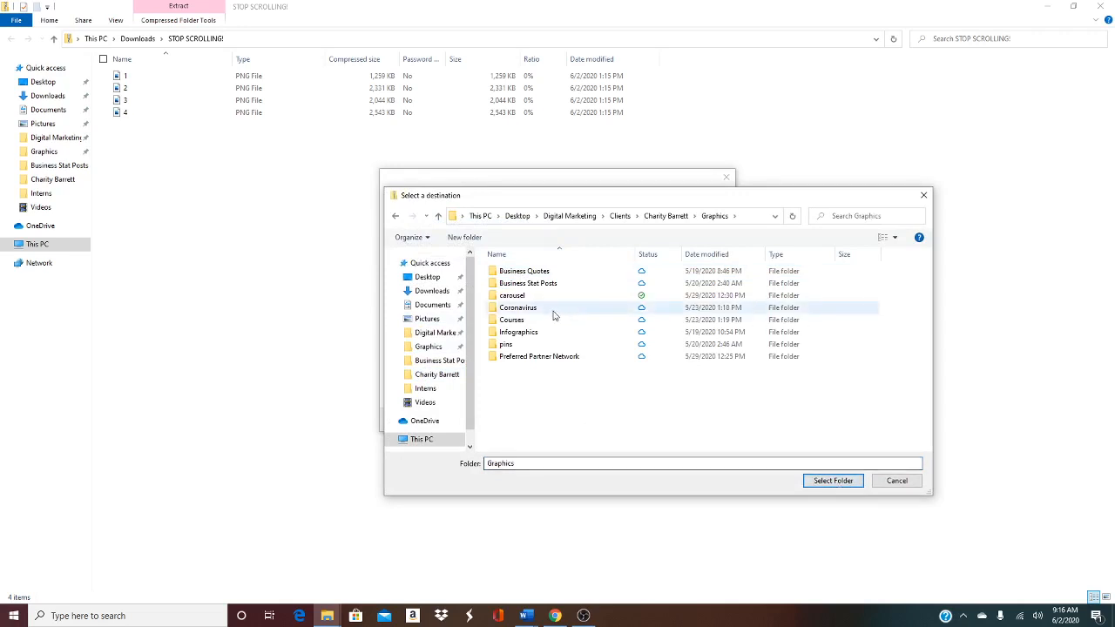
{"action": "double_click", "coordinate": [525, 296]}
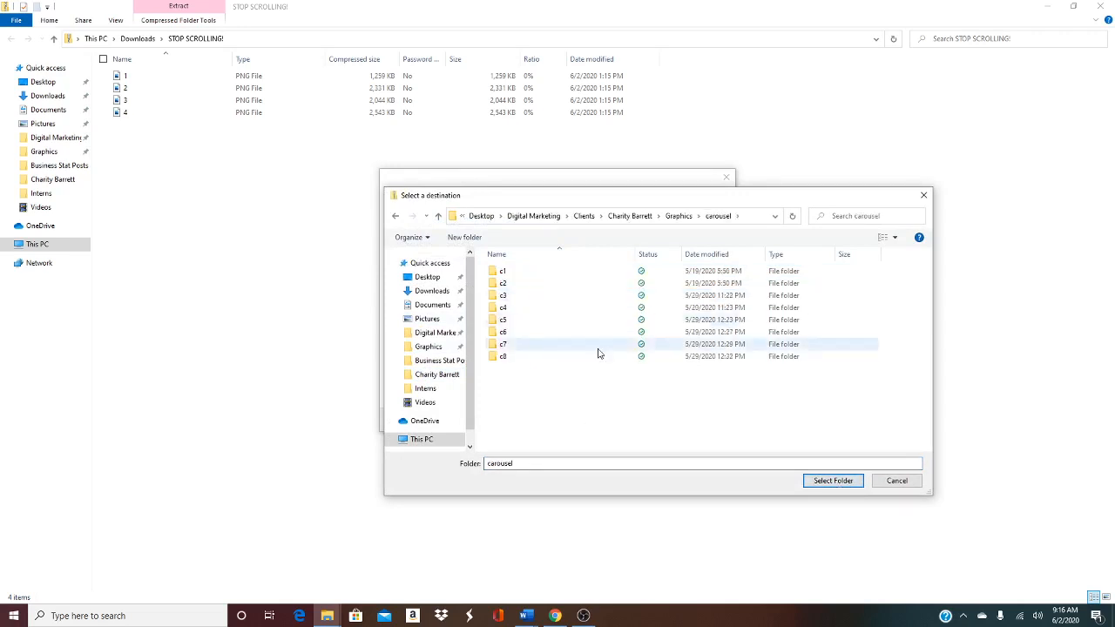
Create a folder named c9 inside carousel and extract the zipped images into it.
{"action": "right_click", "coordinate": [540, 400]}
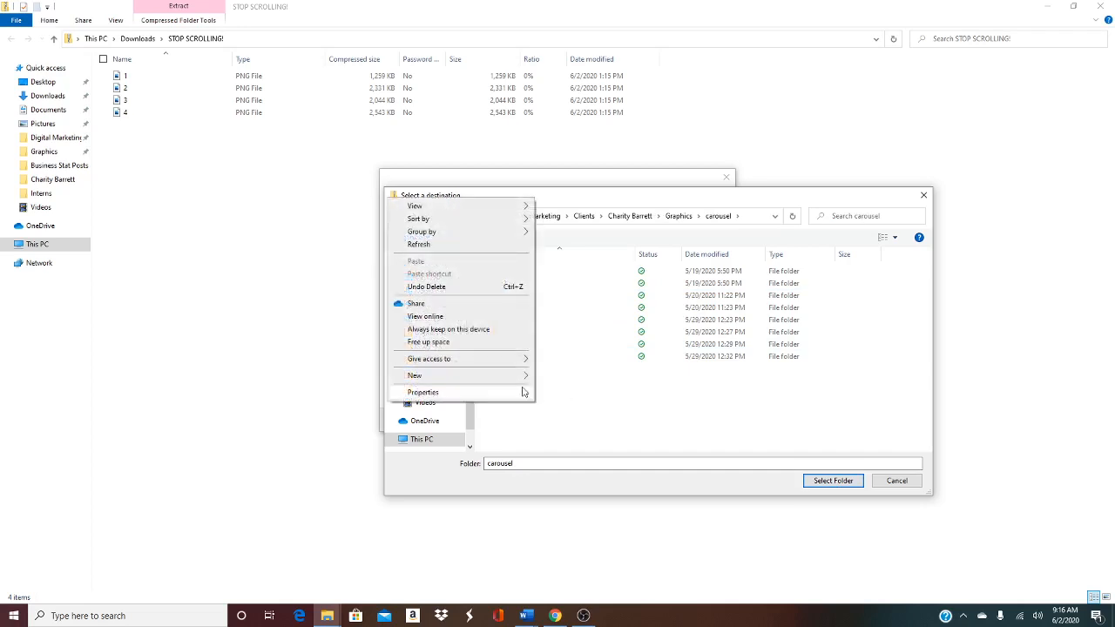
{"action": "mouse_move", "coordinate": [484, 377]}
{"action": "left_click", "coordinate": [561, 382]}
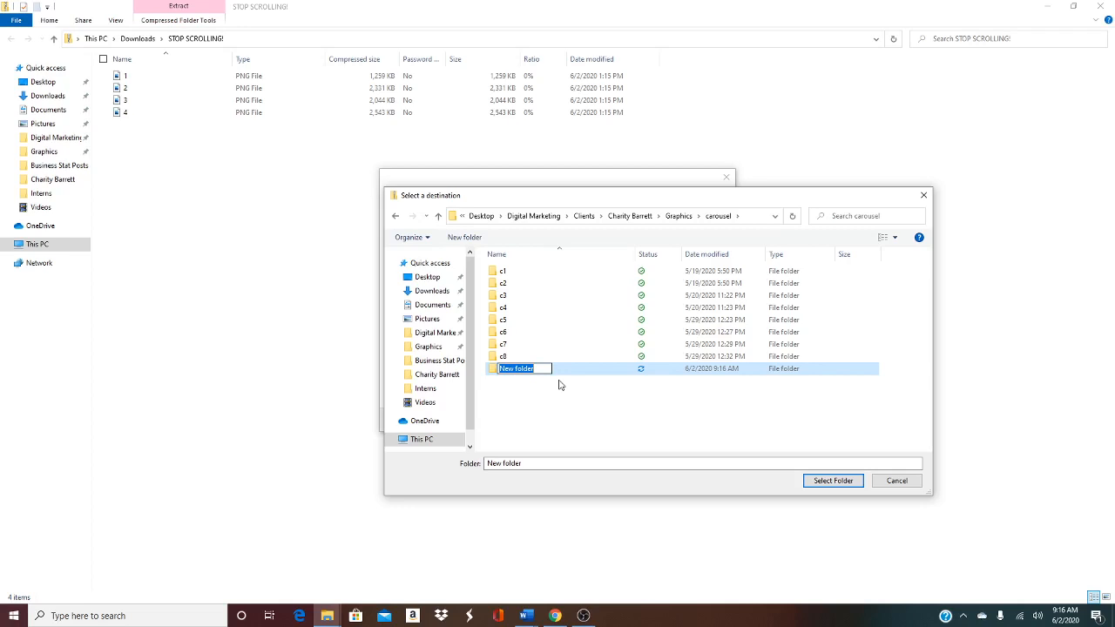
{"action": "type", "text": "c9"}
{"action": "left_click", "coordinate": [826, 481]}
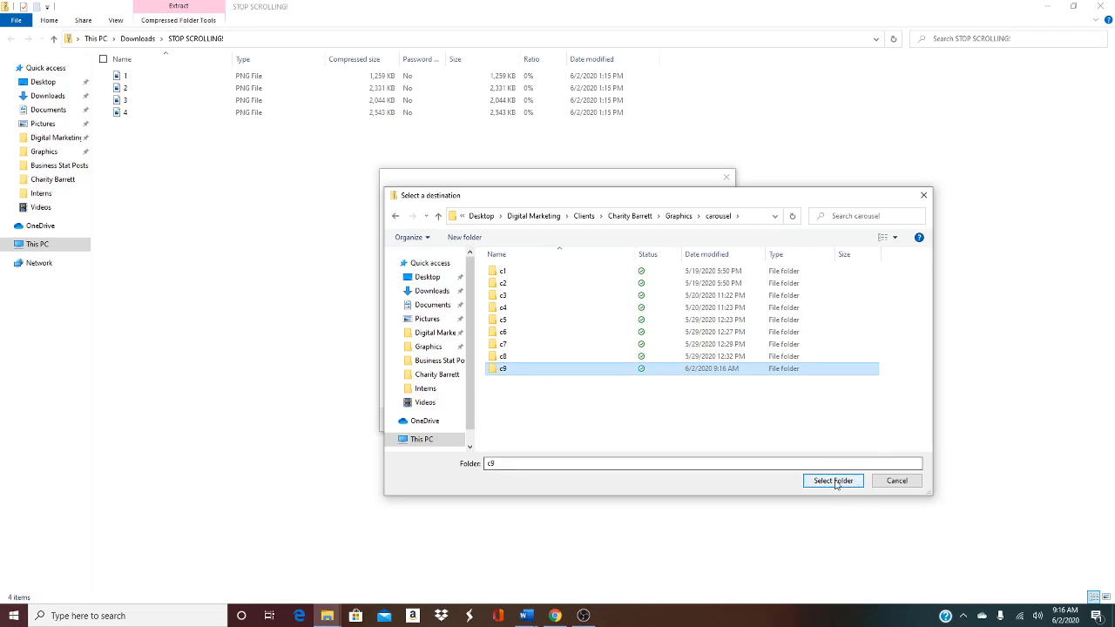
{"action": "left_click", "coordinate": [834, 481]}
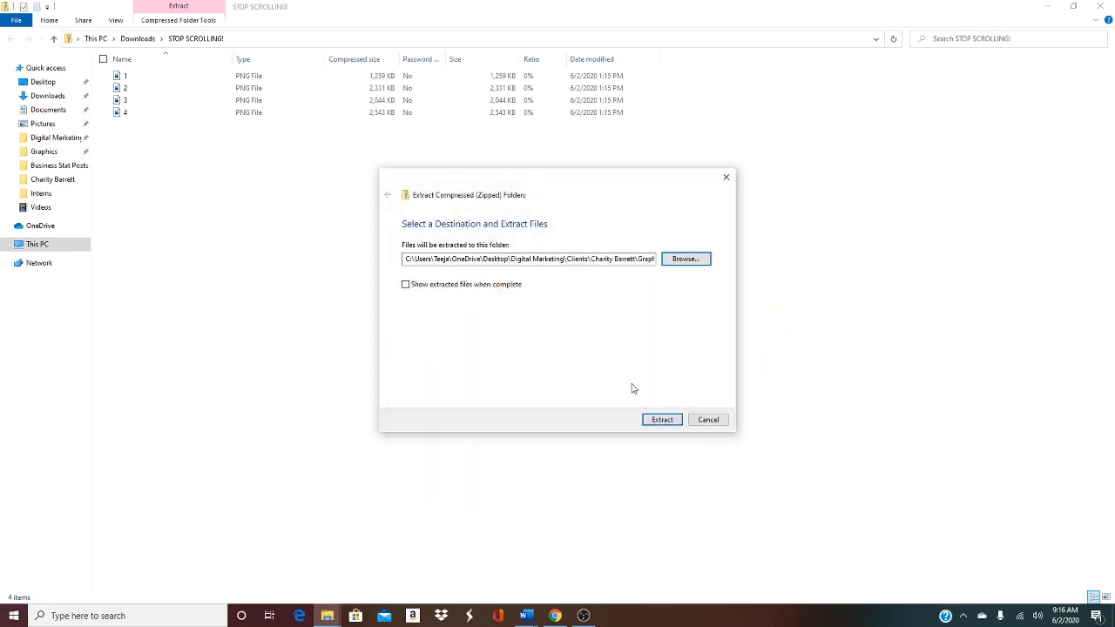
{"action": "left_click", "coordinate": [662, 420]}
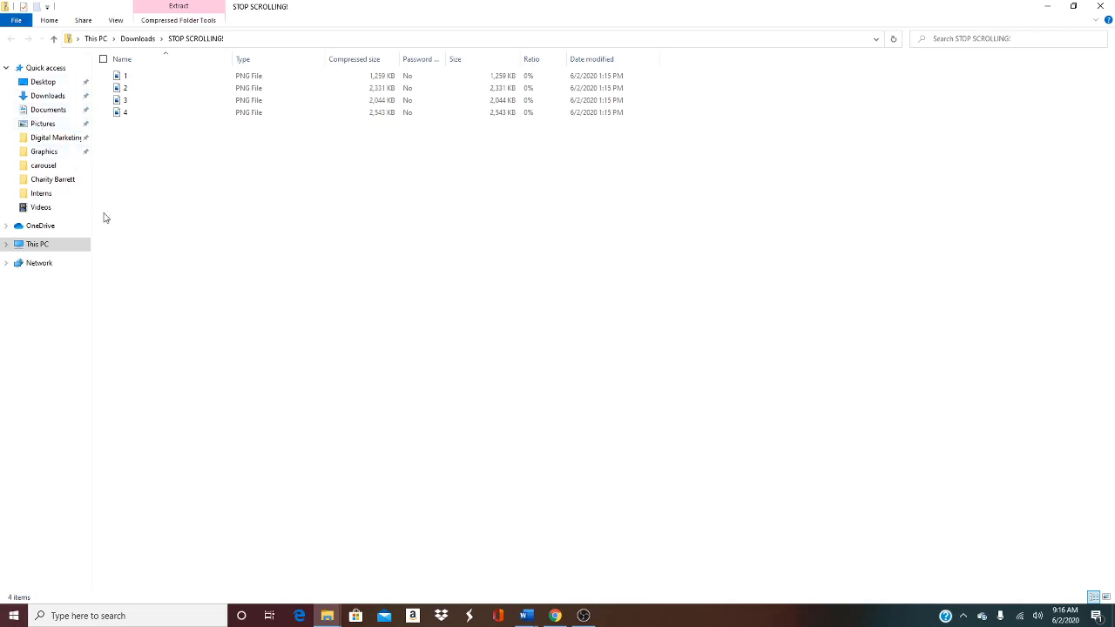
Open the c9 folder inside carousel and enlarge the file icons to check the four extracted images.
{"action": "left_click", "coordinate": [43, 165]}
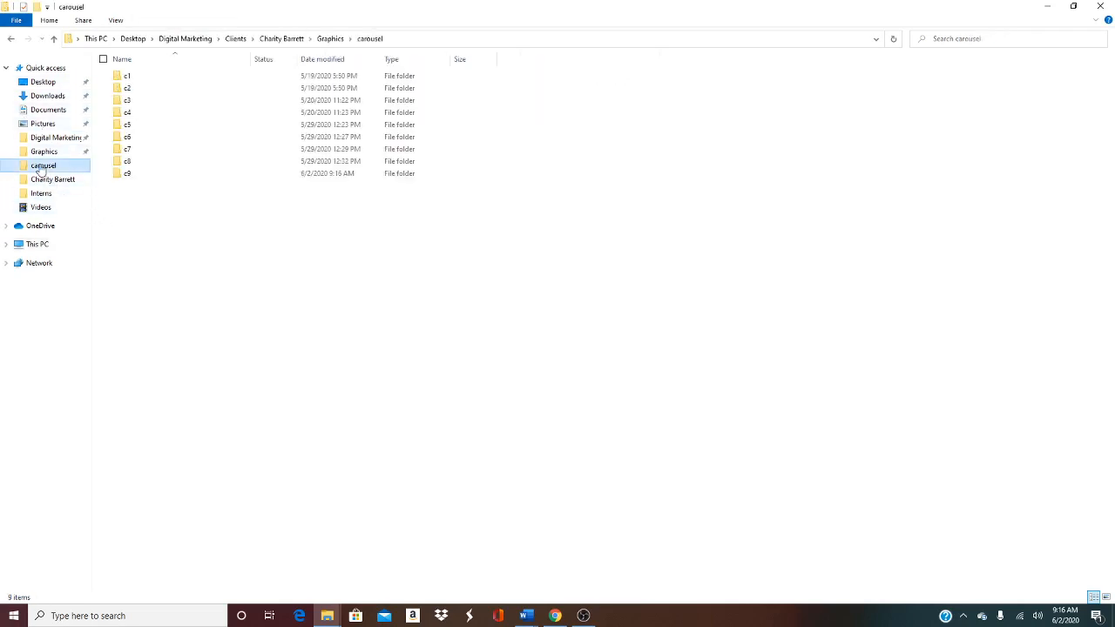
{"action": "left_click", "coordinate": [142, 179]}
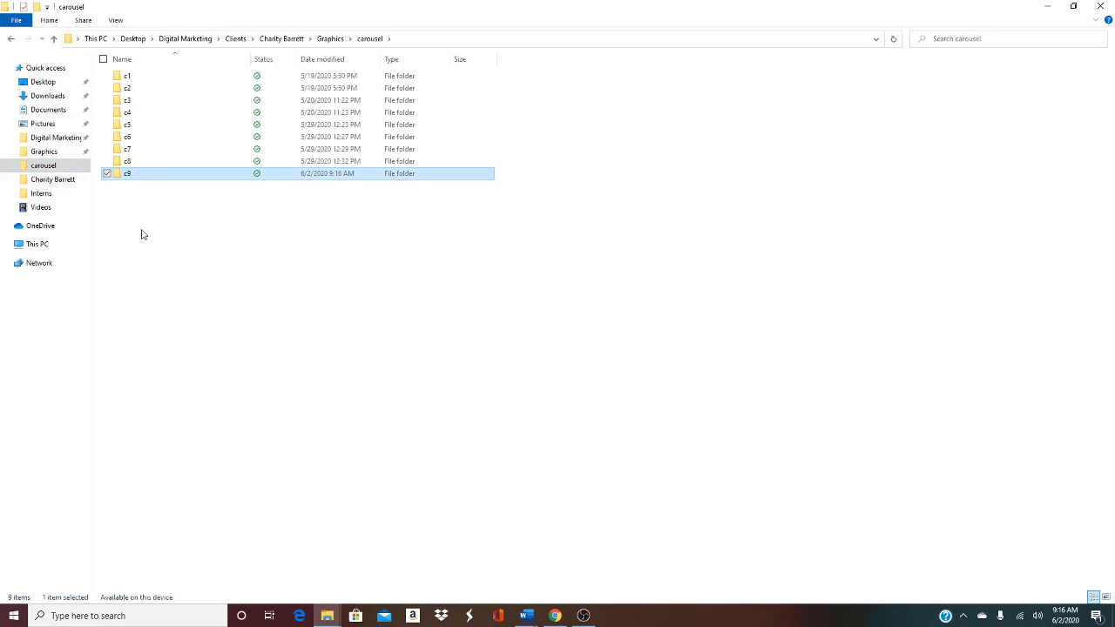
{"action": "double_click", "coordinate": [149, 176]}
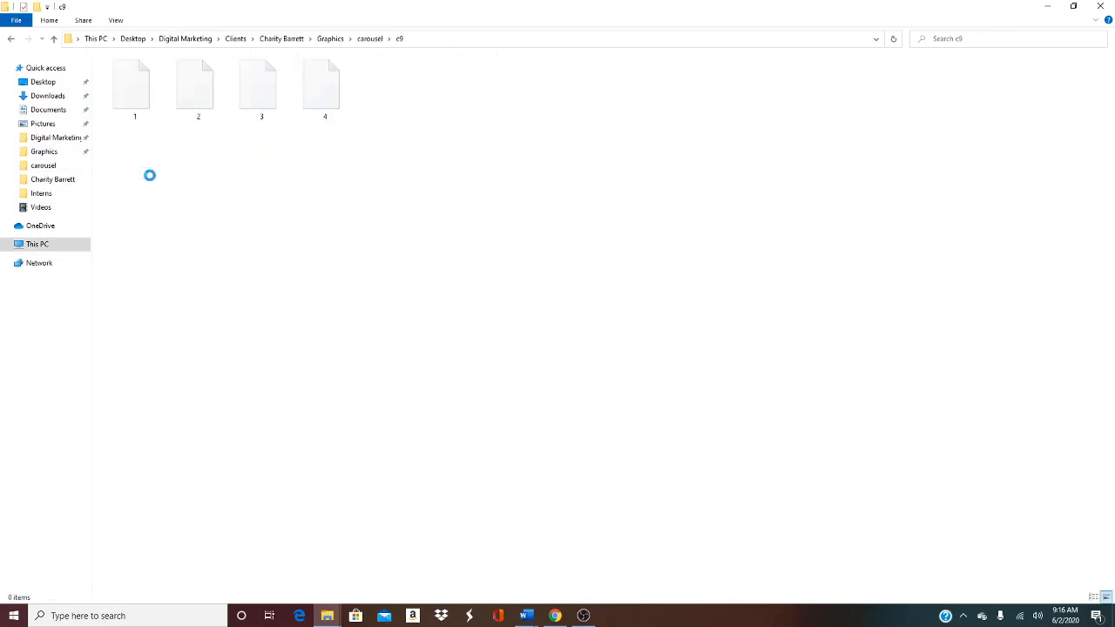
{"action": "right_click", "coordinate": [288, 228]}
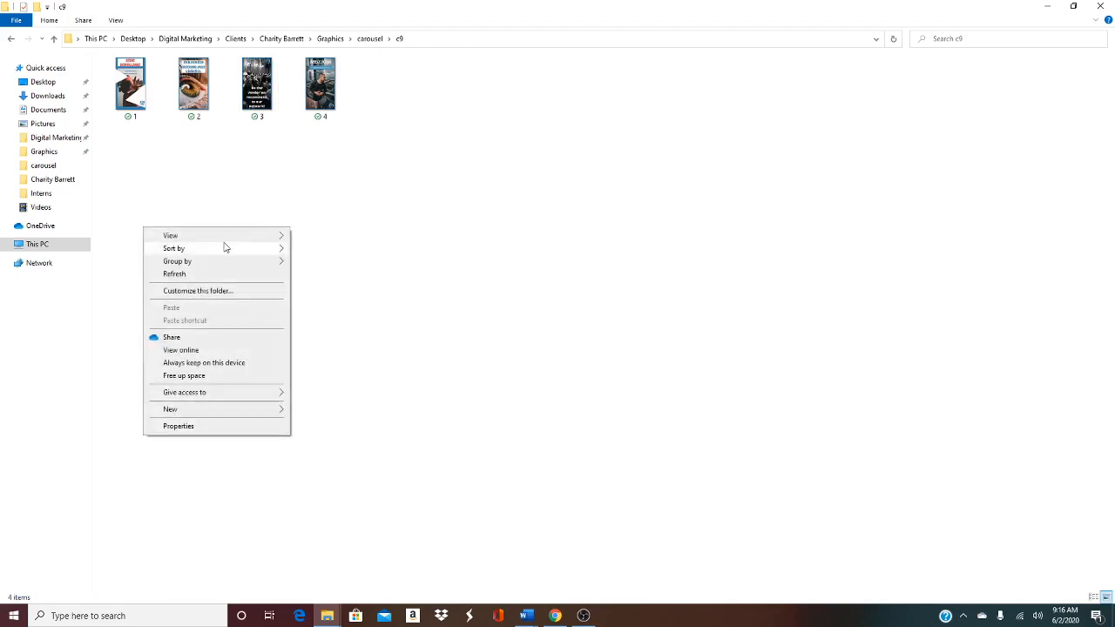
{"action": "mouse_move", "coordinate": [237, 237]}
{"action": "left_click", "coordinate": [312, 240]}
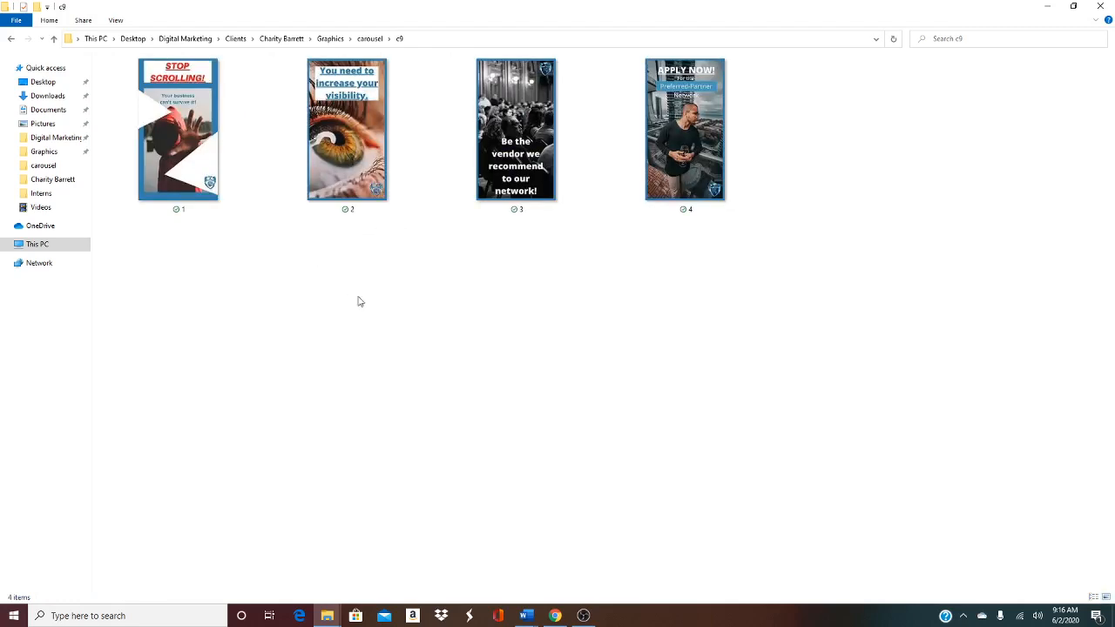